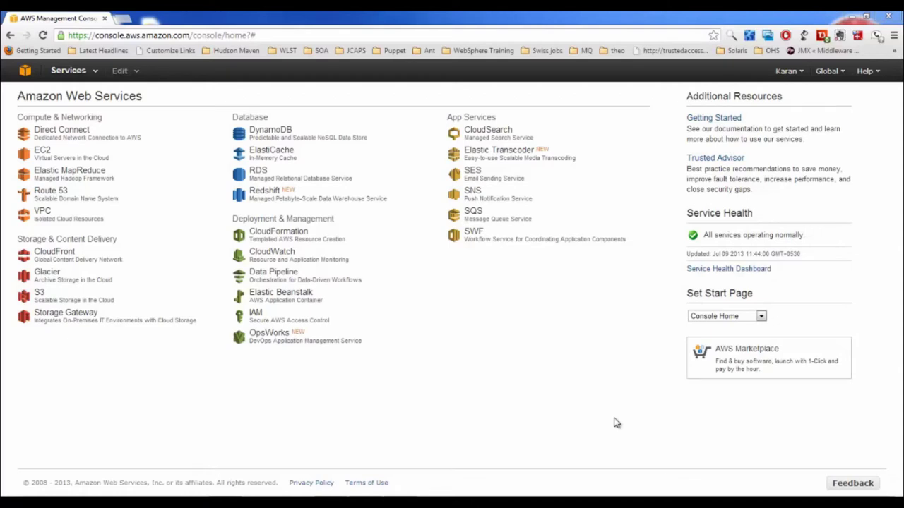
Open the EC2 dashboard for US East (N. Virginia) from the console home page.
click(53, 152)
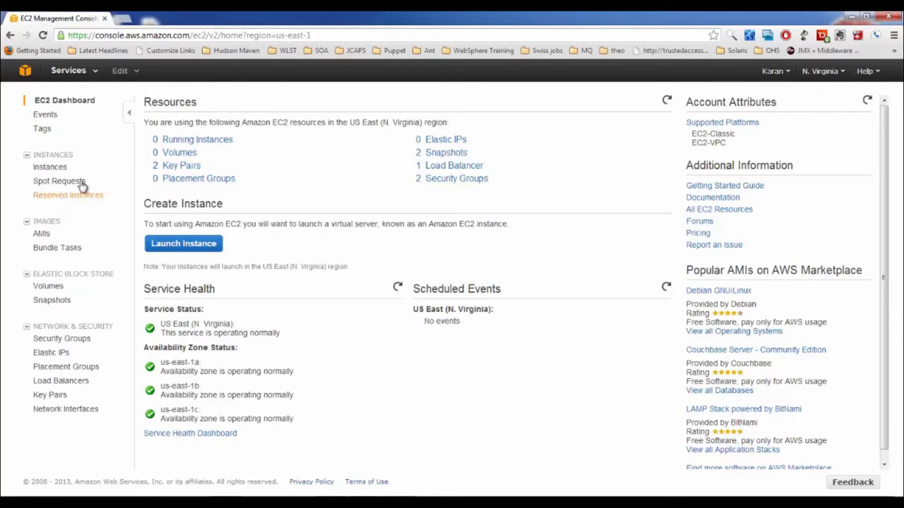
Show the EC2 Instances list, which has no running instances in this region.
click(62, 169)
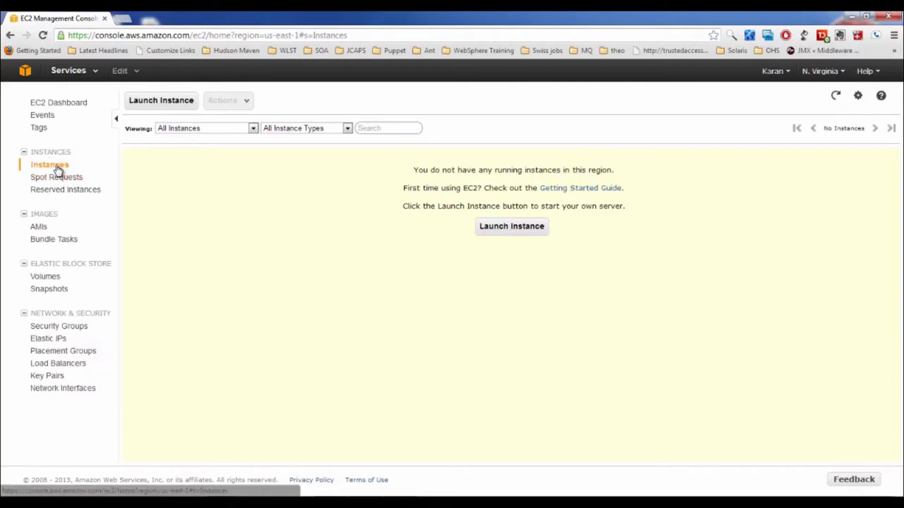
Check the region list, then launch a new instance with the Classic Wizard.
click(843, 73)
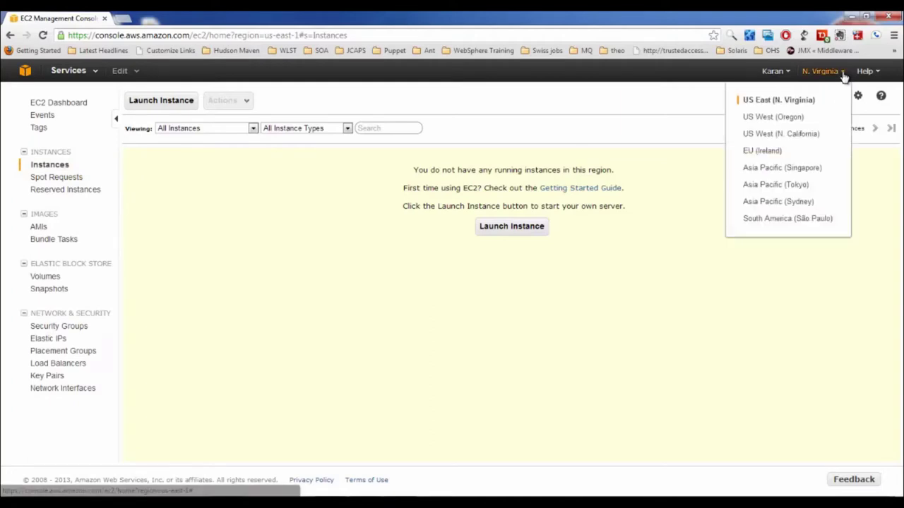
click(504, 227)
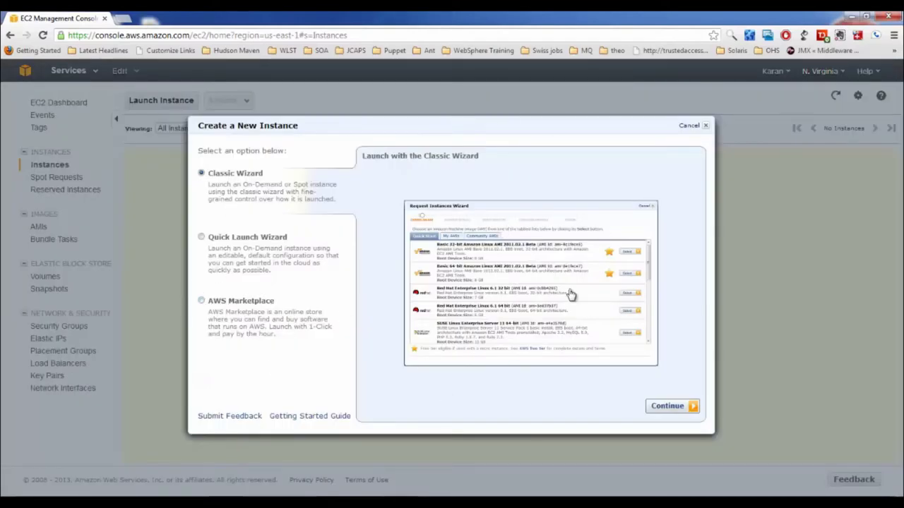
click(671, 407)
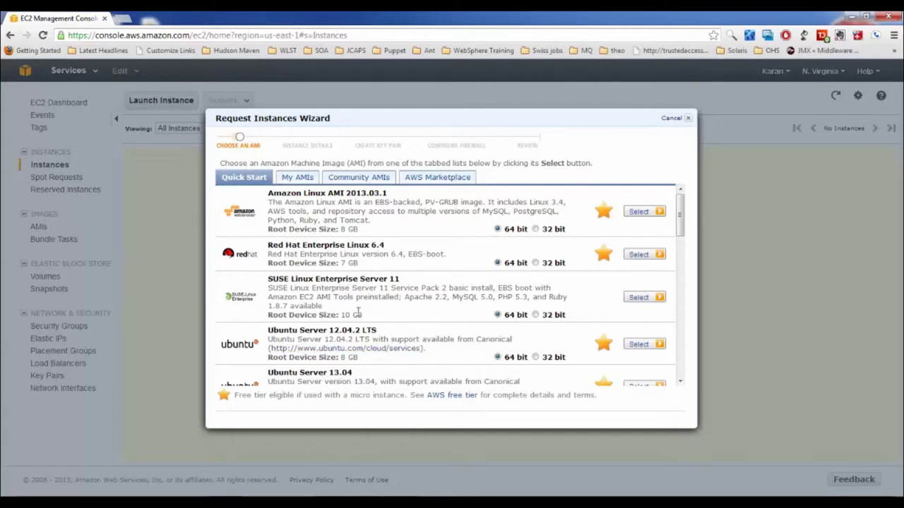
Search Community AMIs for 'centos', check the image type filter, then return to Quick Start.
click(373, 177)
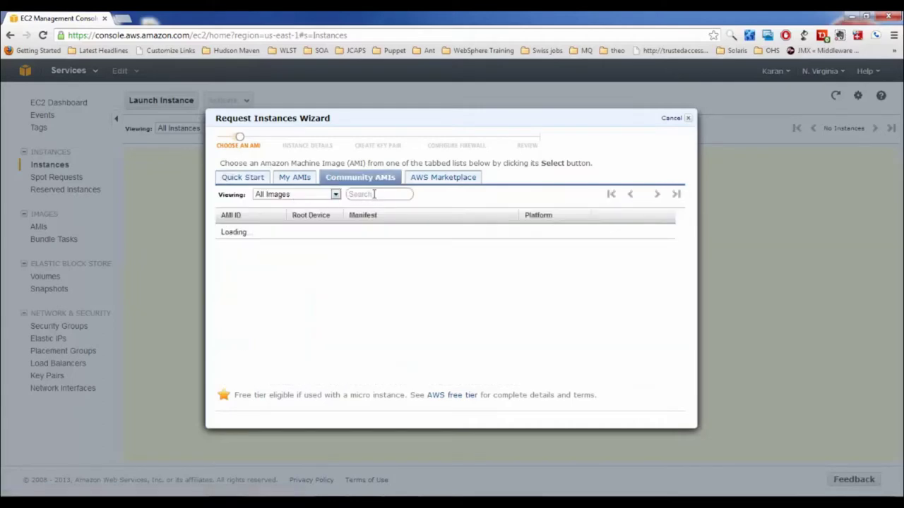
click(373, 194)
text(centos)
click(335, 194)
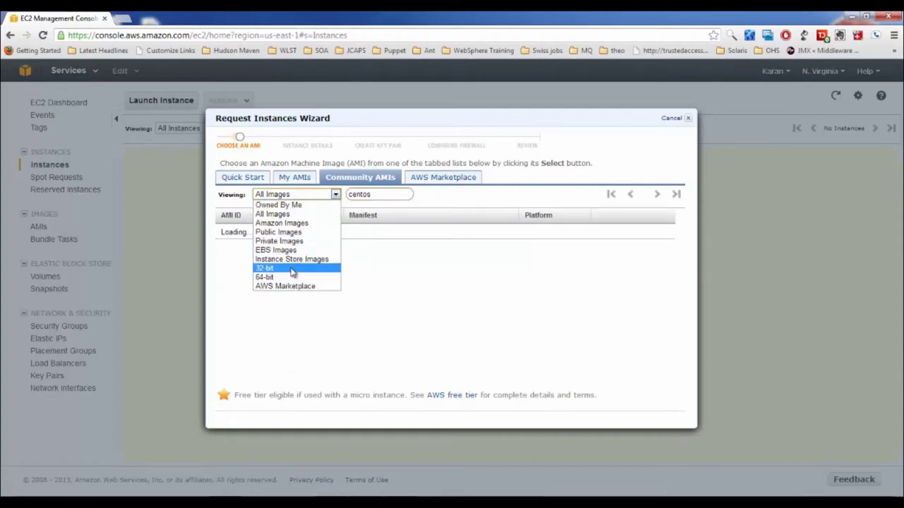
click(236, 180)
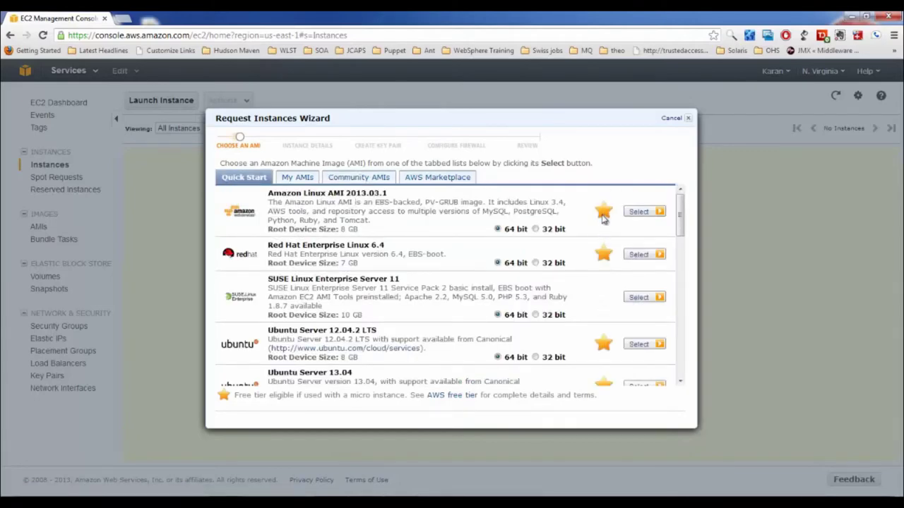
Read the Amazon Linux description and open the 'AWS free tier' link in a new tab.
double_click(317, 211)
double_click(356, 212)
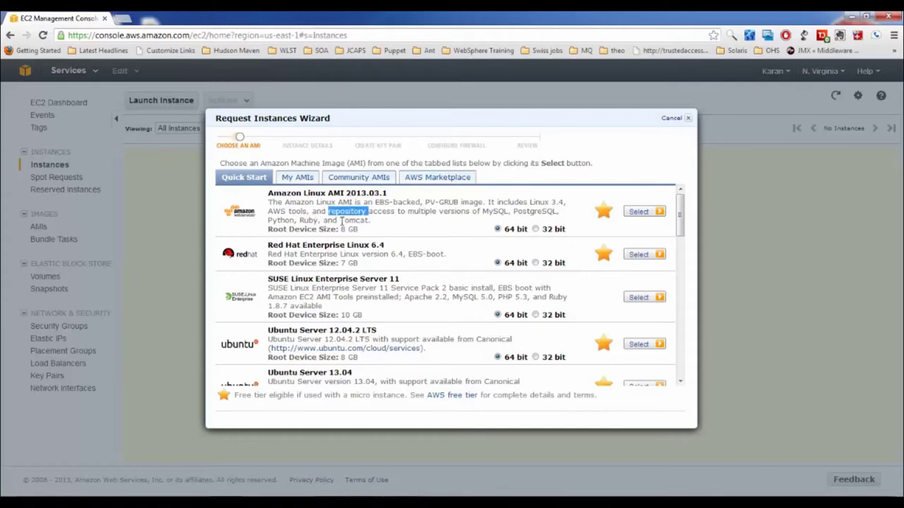
double_click(331, 221)
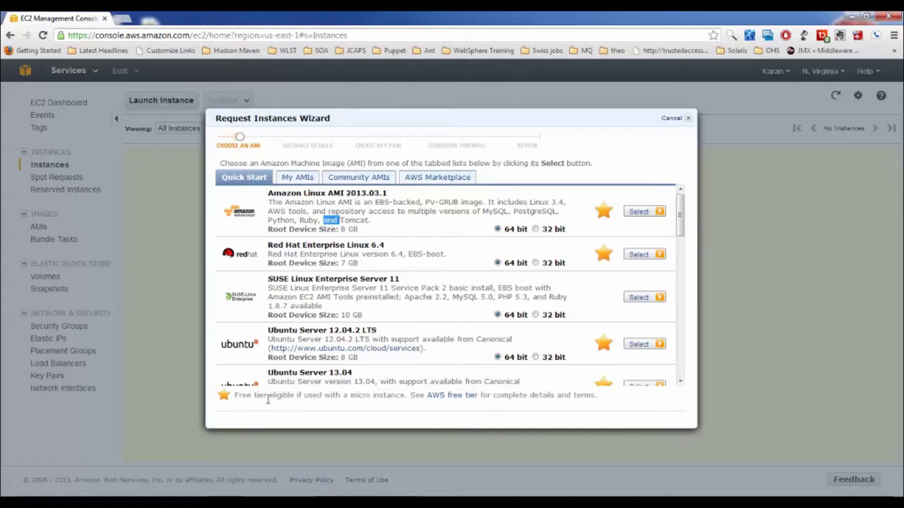
right_click(452, 397)
click(504, 217)
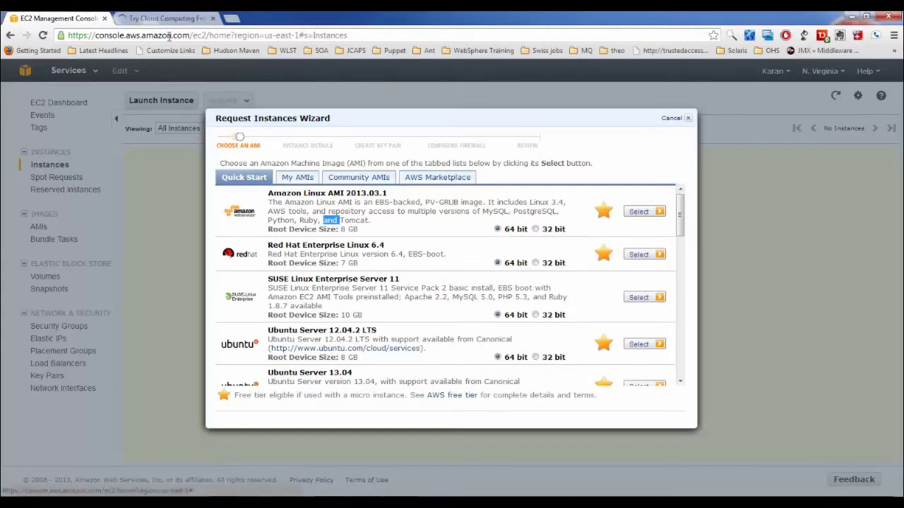
click(168, 18)
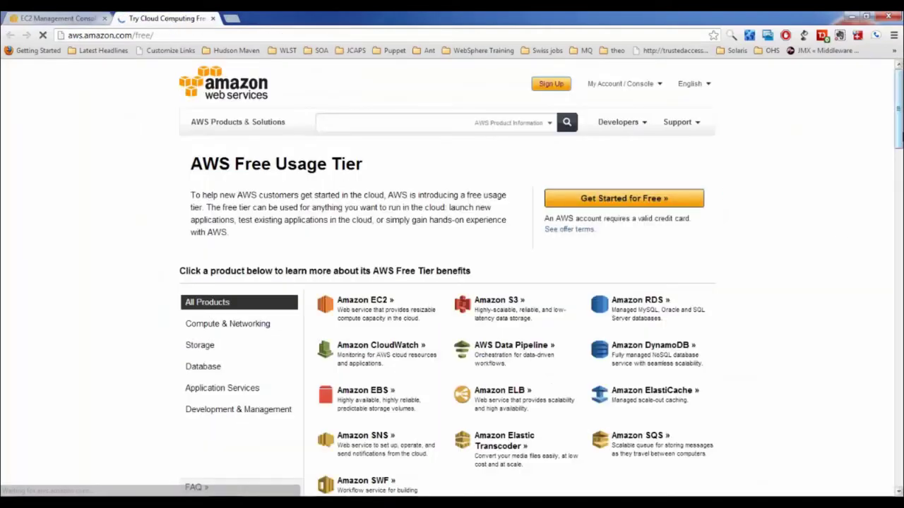
scroll(582, 212, down, 10)
scroll(398, 243, up, 1)
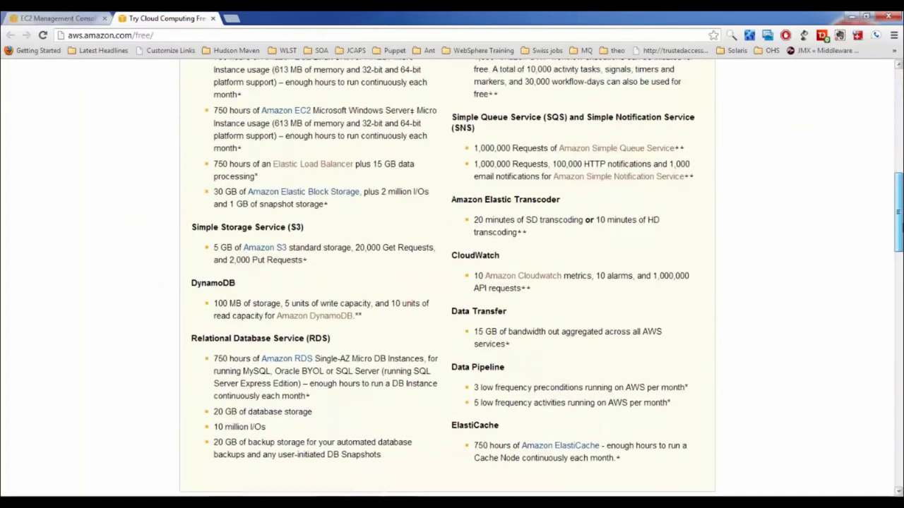
double_click(224, 110)
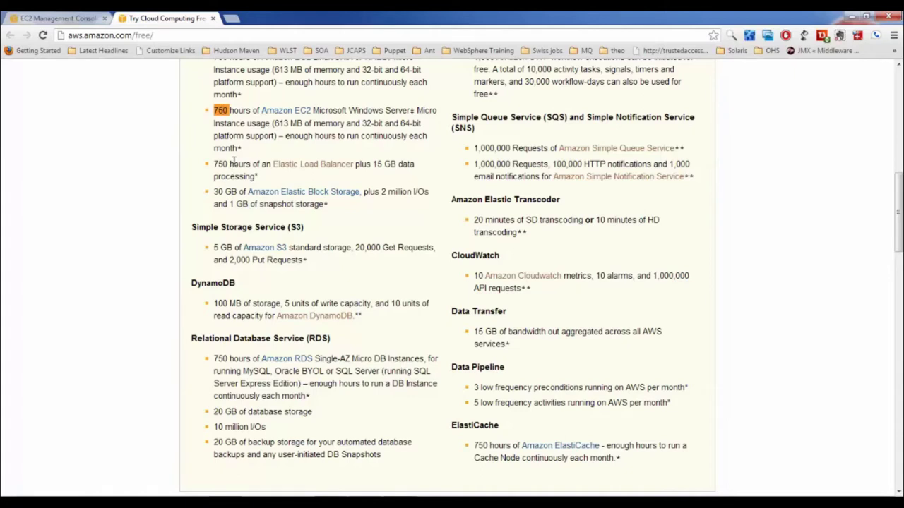
double_click(387, 164)
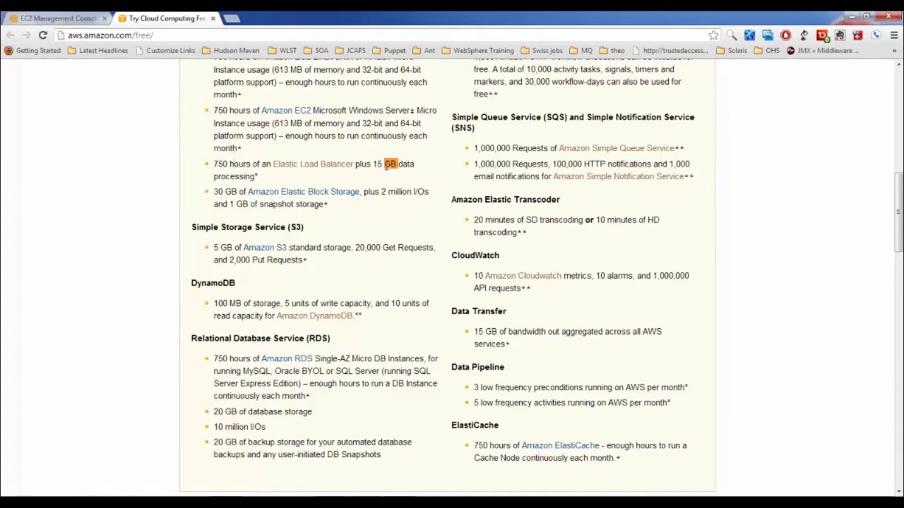
double_click(217, 192)
click(58, 19)
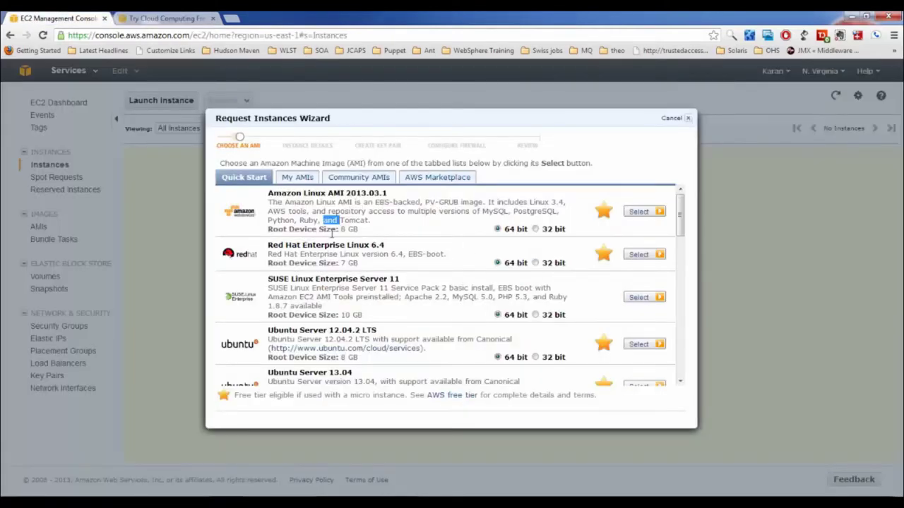
Select the 64-bit Amazon Linux AMI 2013.03.1 image from the Quick Start list.
drag(366, 237, 258, 212)
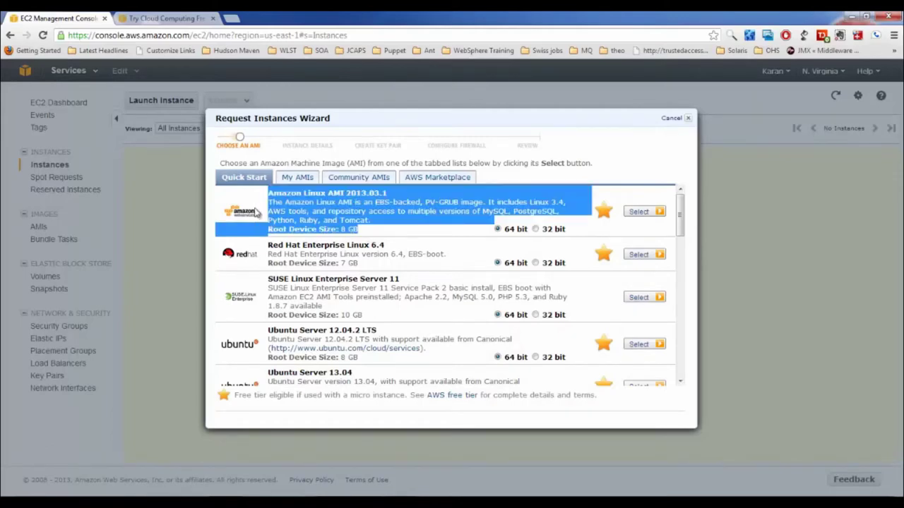
click(316, 211)
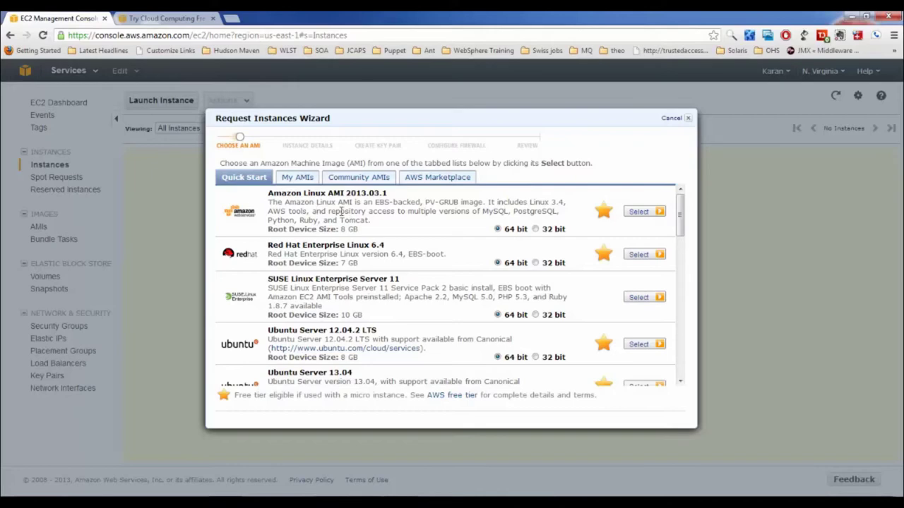
double_click(341, 211)
click(399, 208)
click(645, 214)
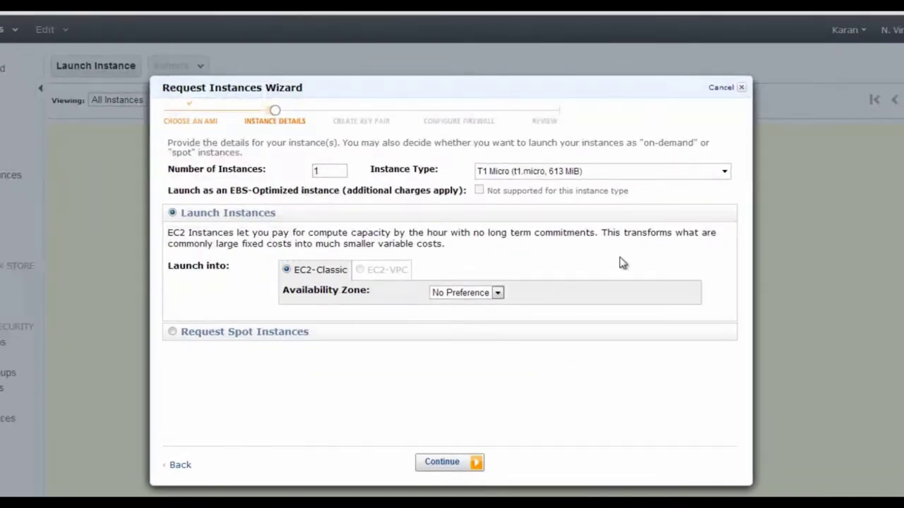
Keep one T1 Micro instance with No Preference availability zone and continue.
click(565, 176)
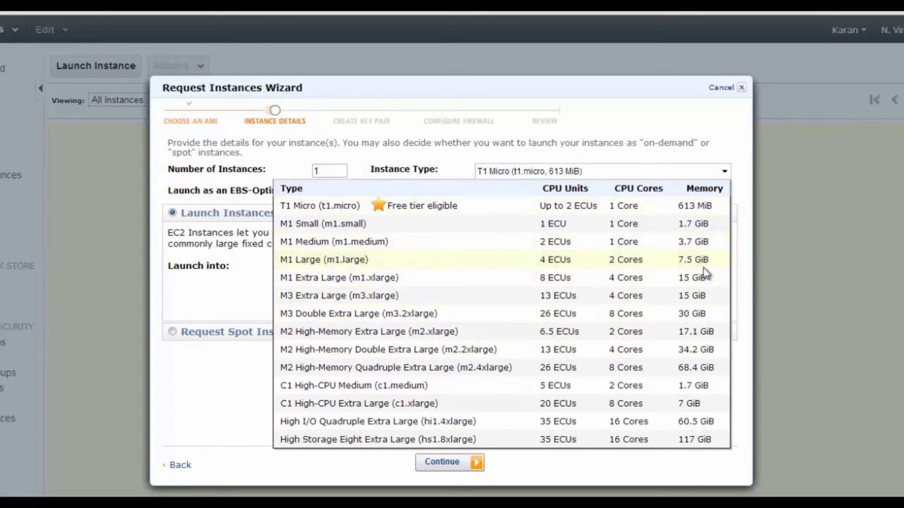
click(227, 408)
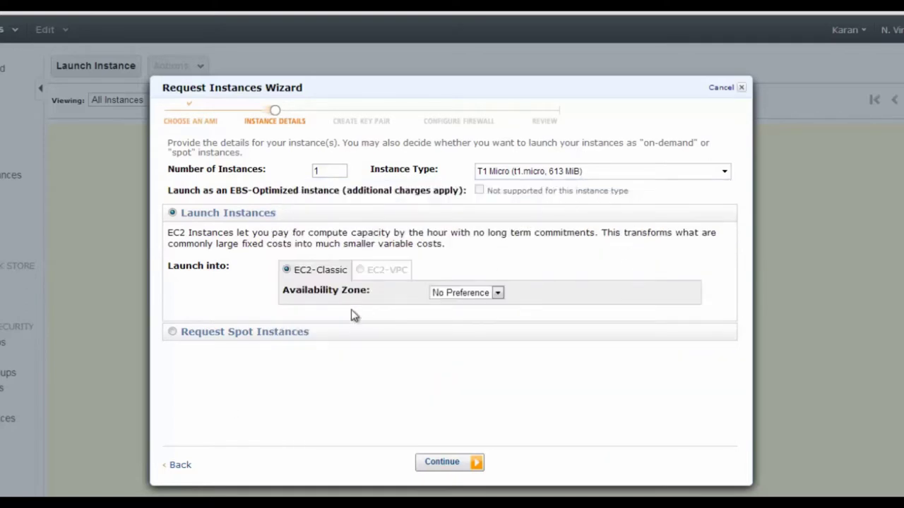
double_click(322, 293)
click(480, 297)
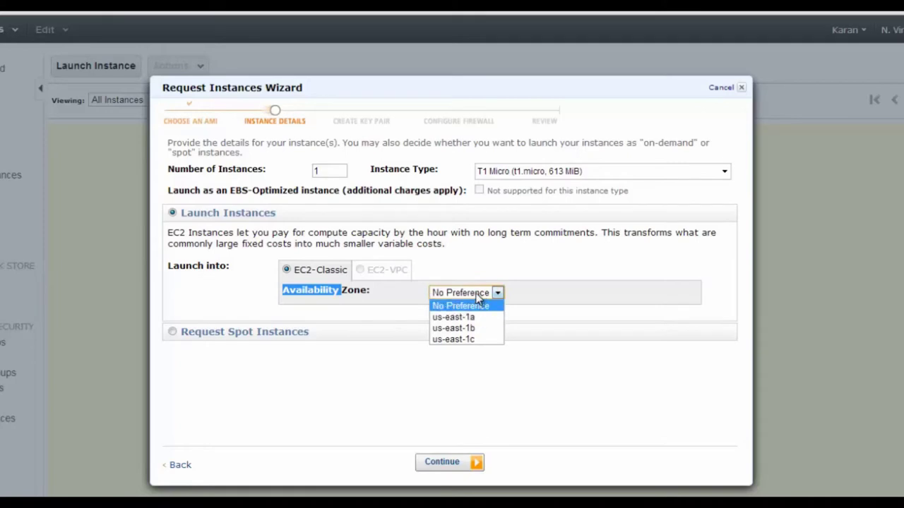
click(478, 303)
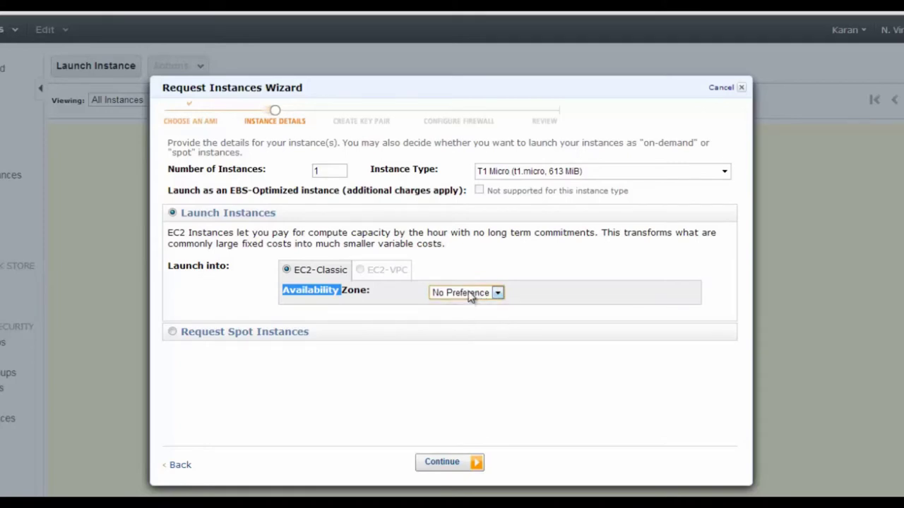
click(445, 462)
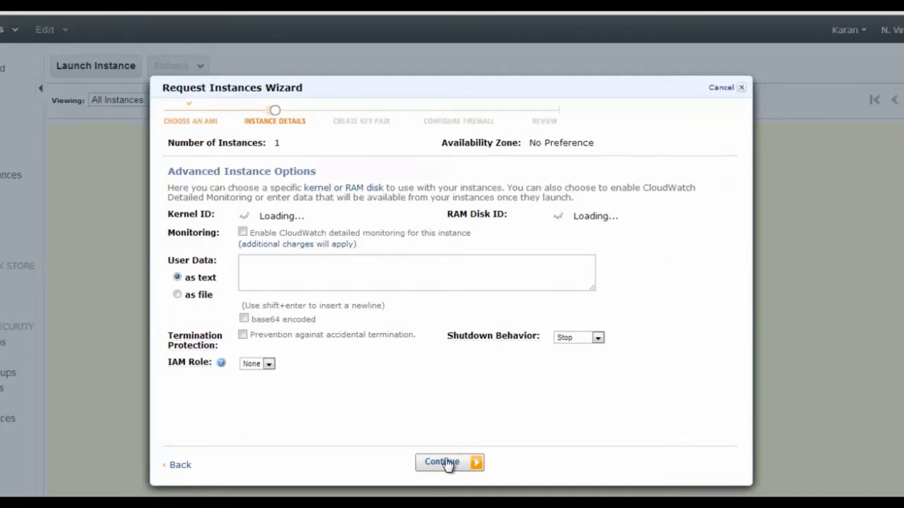
Enable termination protection, leave shutdown behaviour on Stop, and continue to storage.
drag(250, 335, 422, 342)
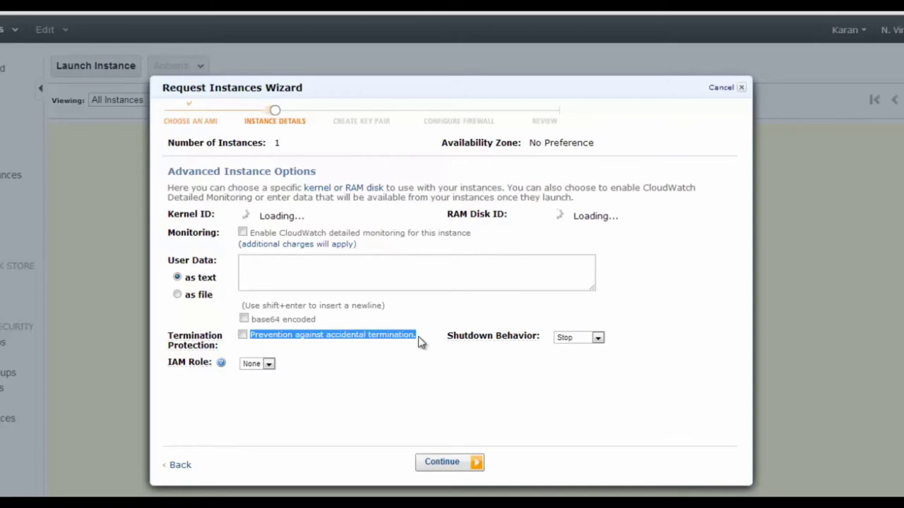
click(398, 349)
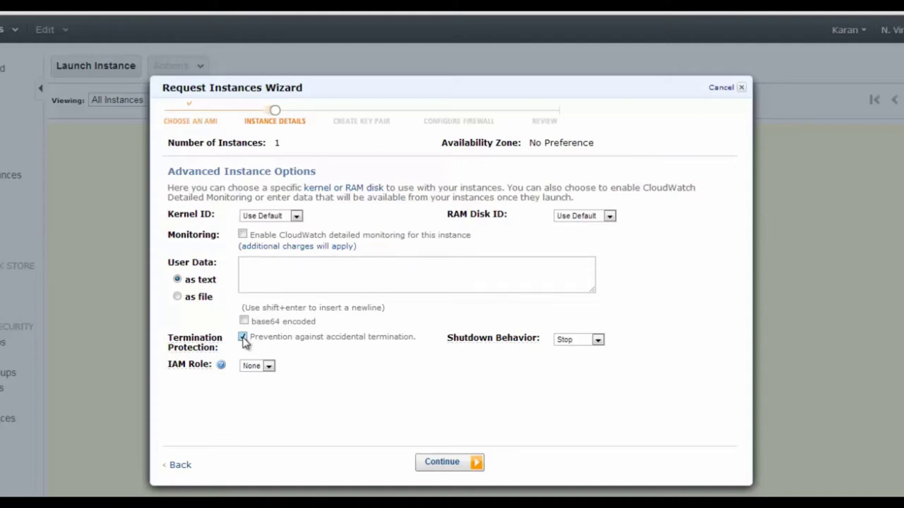
click(579, 341)
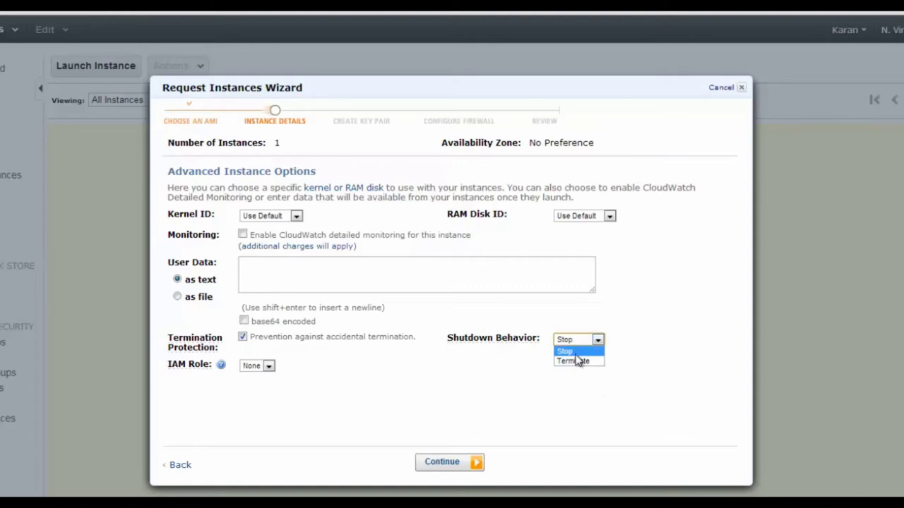
click(574, 352)
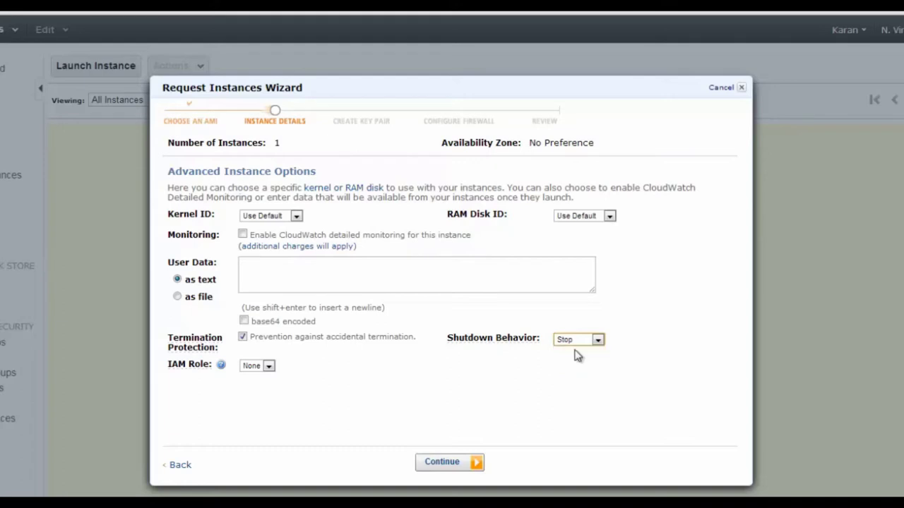
click(455, 462)
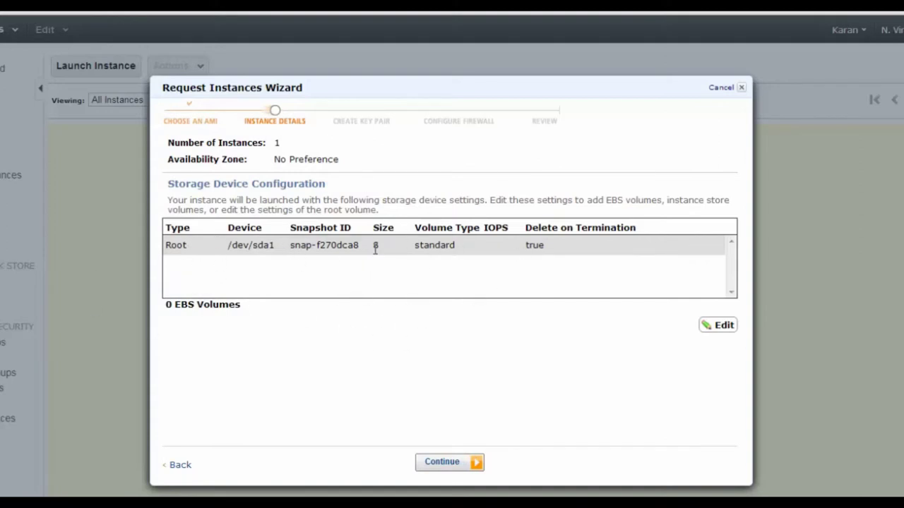
Keep the 8 GB standard root volume unchanged and continue to tagging.
drag(373, 245, 375, 250)
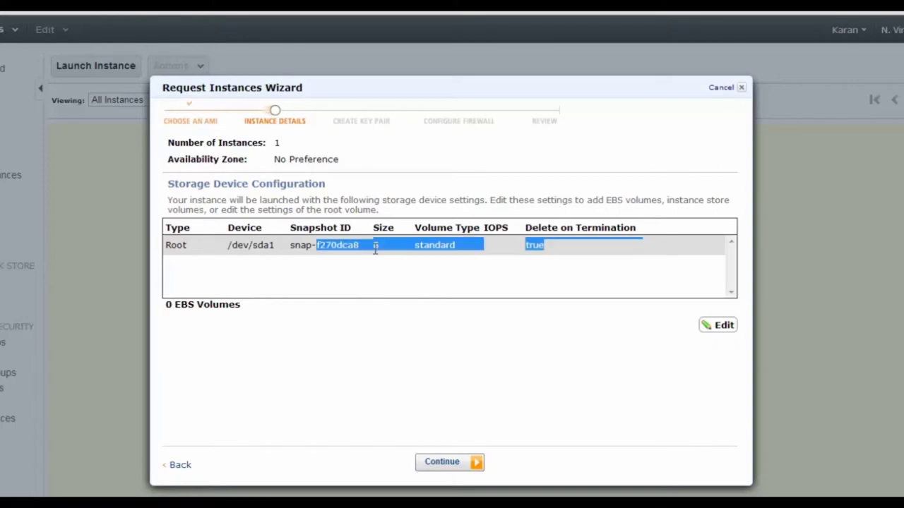
double_click(181, 245)
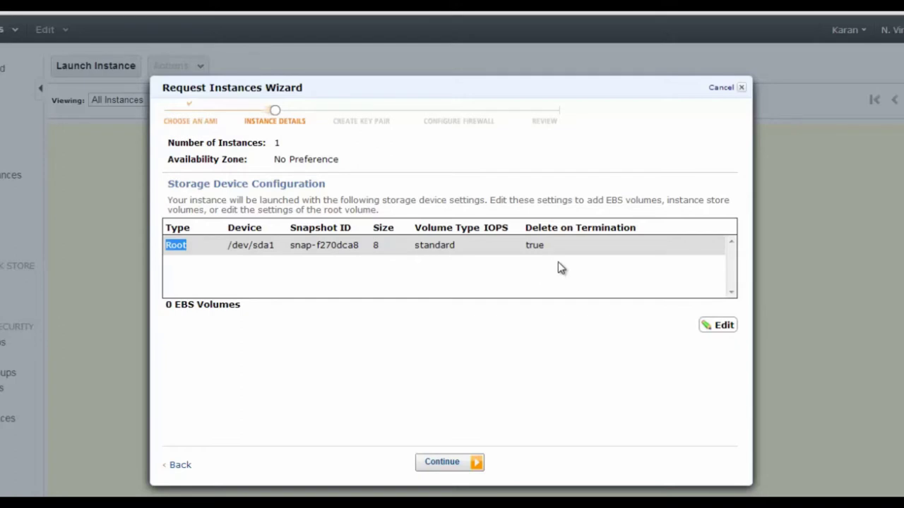
click(447, 367)
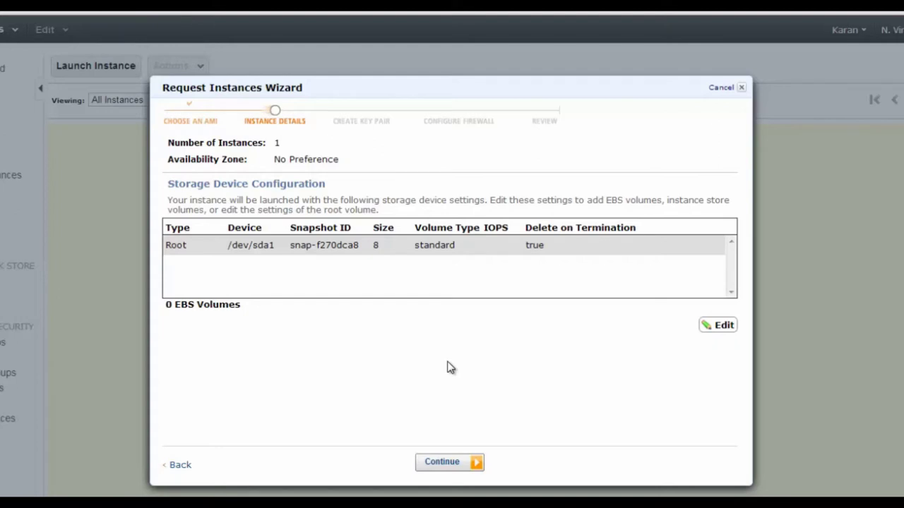
click(447, 464)
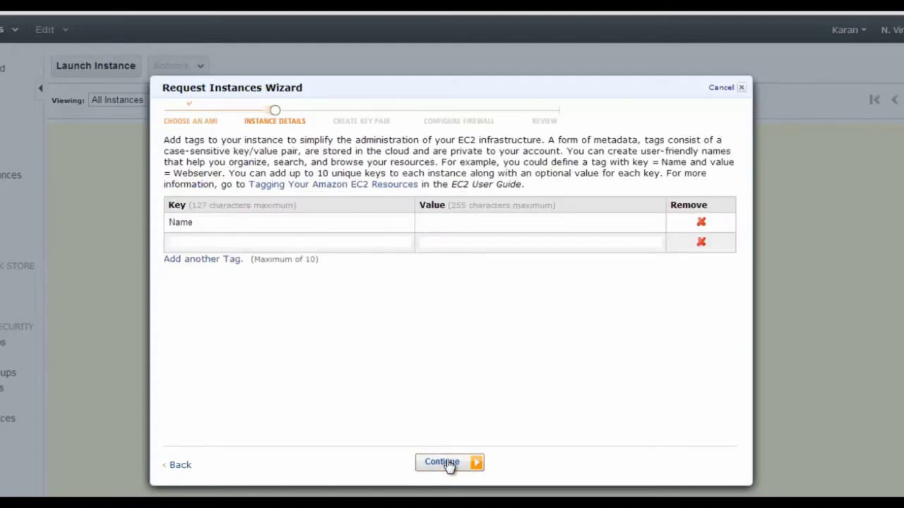
Tag the instance Name = MyFirstServer and continue to the key pair step.
click(470, 222)
text(M)
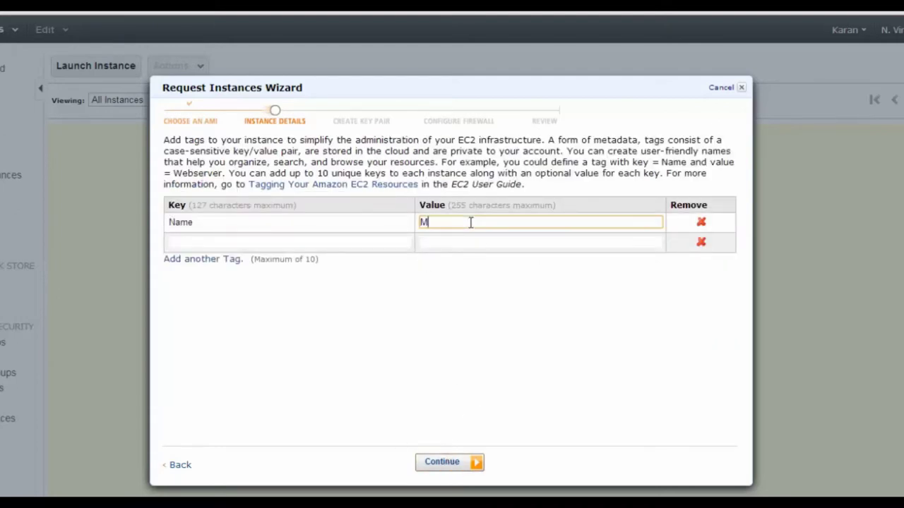
text(yFirstServer)
click(455, 468)
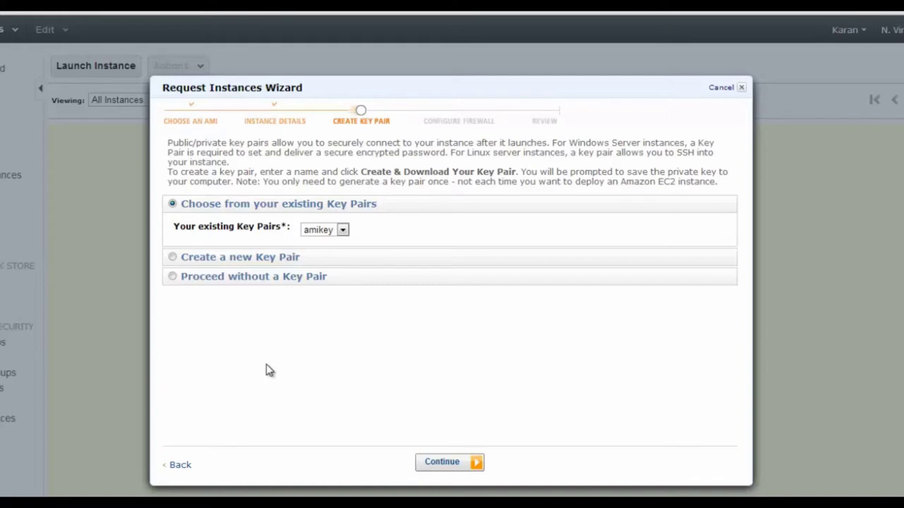
Create key pair mynewkey, save mynewkey.pem in the keys folder, and choose a new security group.
click(238, 260)
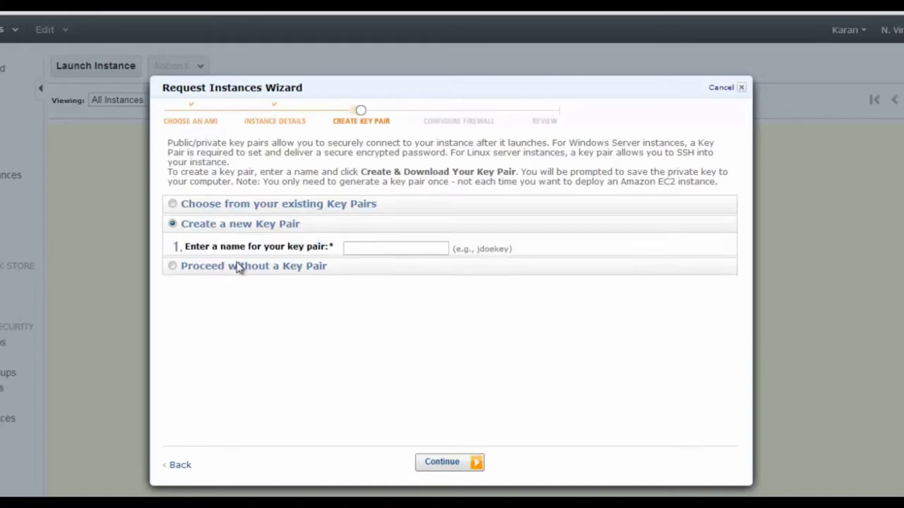
click(413, 250)
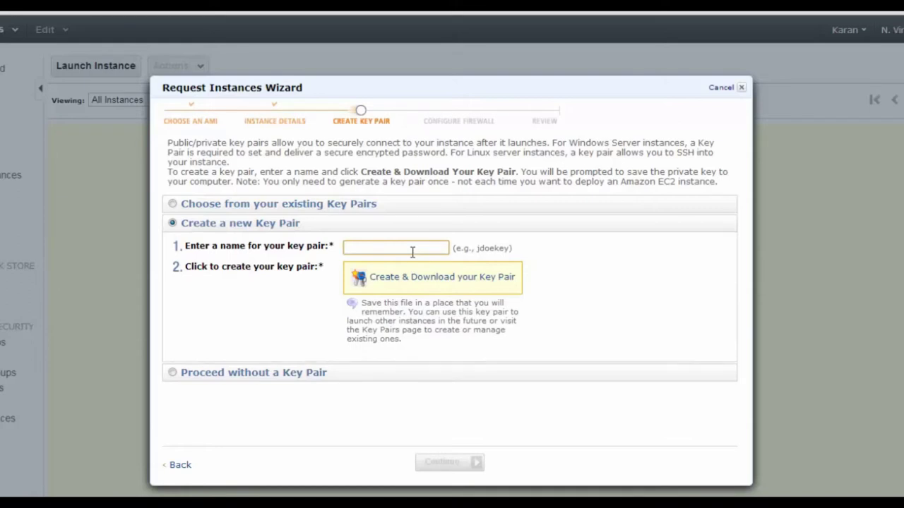
text(mynewkey)
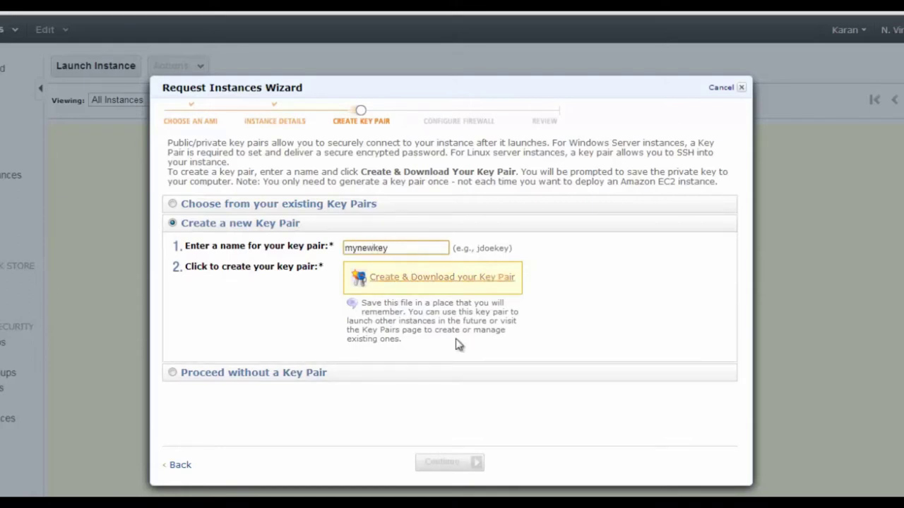
click(437, 283)
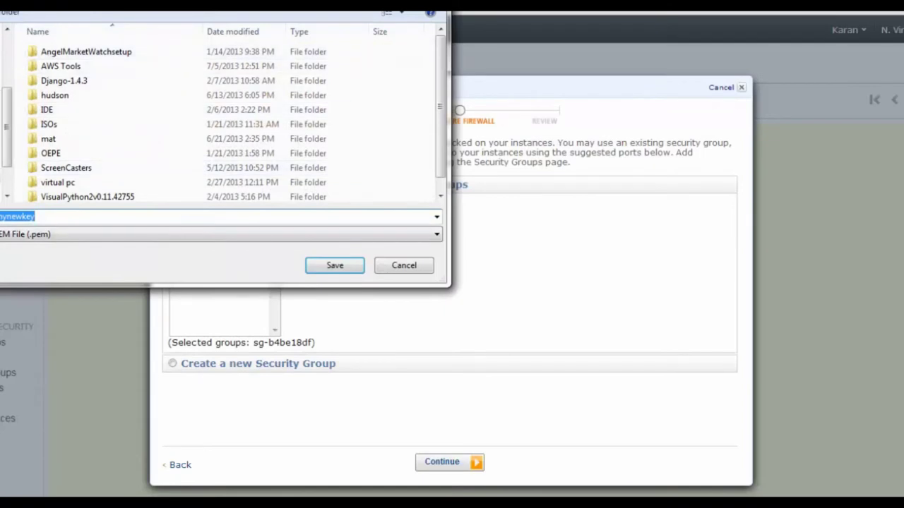
scroll(14, 127, up, 5)
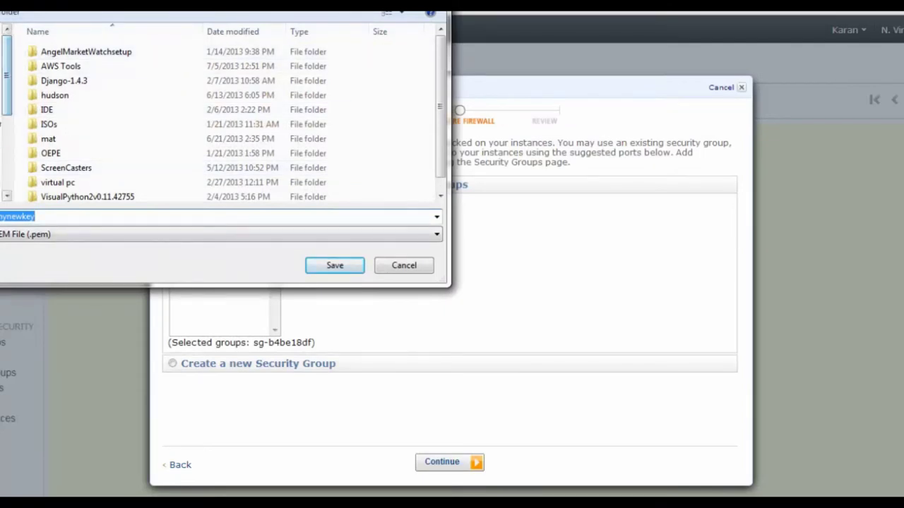
double_click(106, 131)
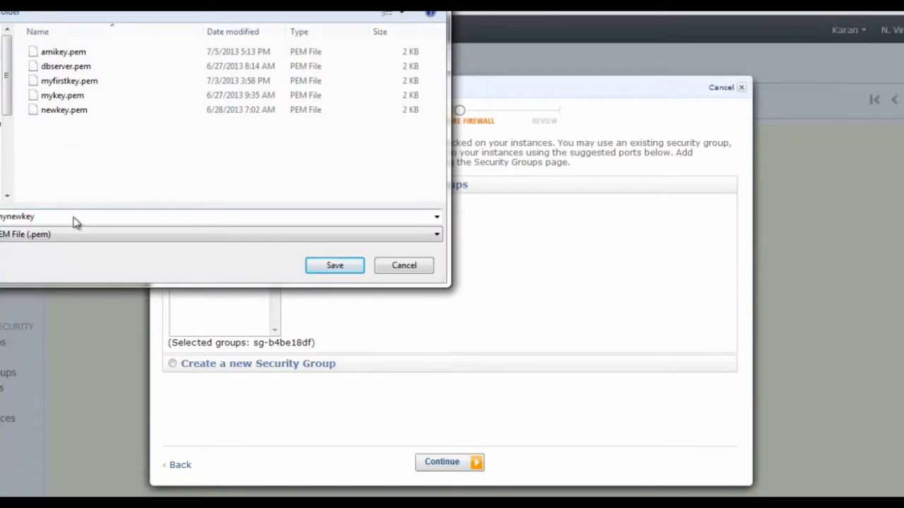
click(345, 271)
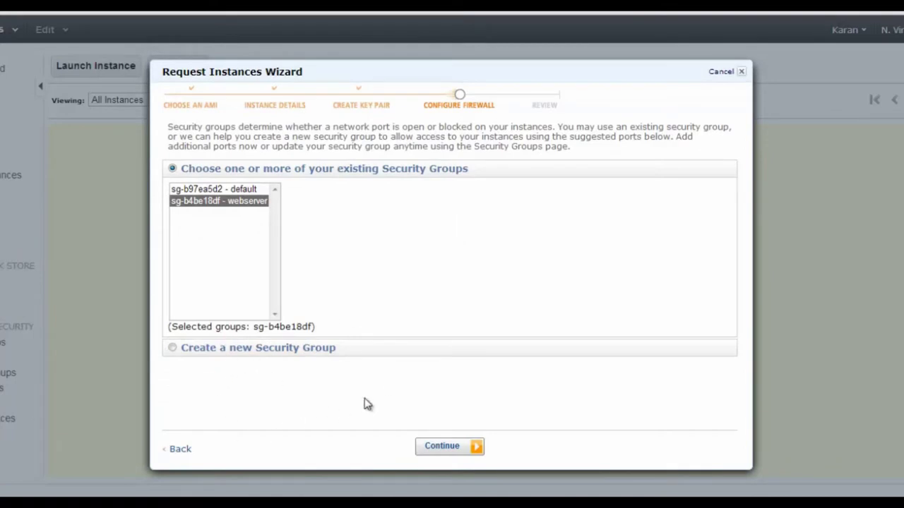
click(174, 350)
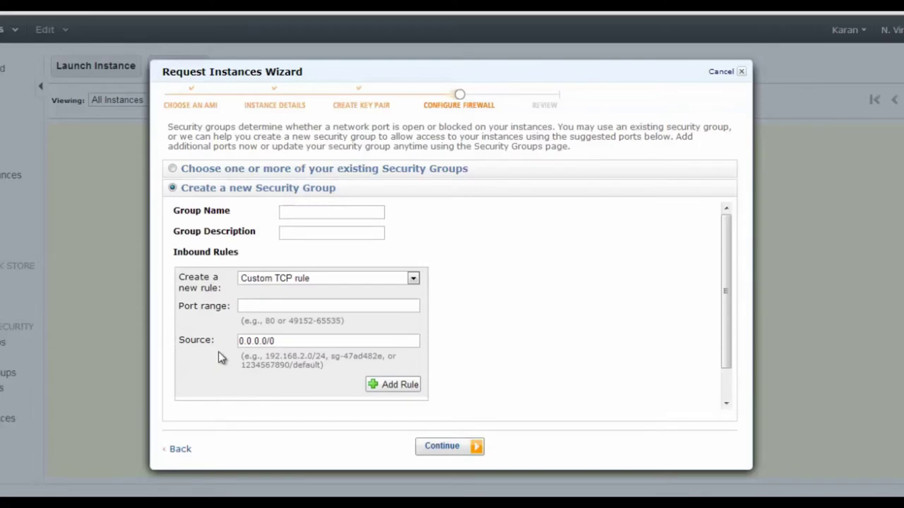
Name the security group myfirstgroup with the description 'Group for demo'.
click(332, 212)
text(myfirstgroup)
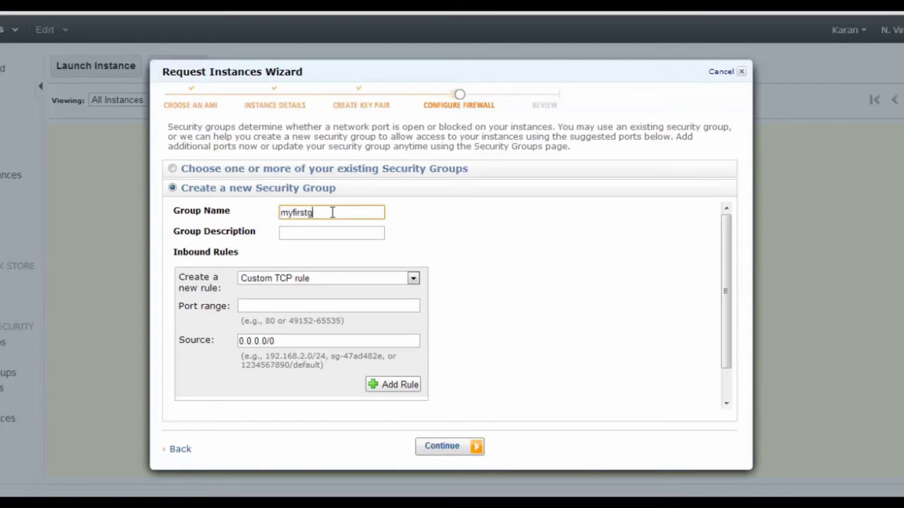
key(Tab)
text(Group )
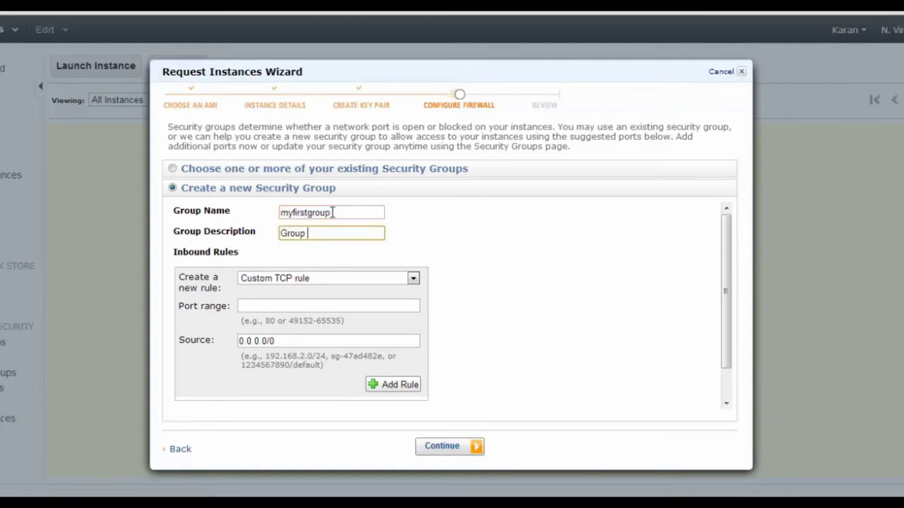
text(for demo)
Add an inbound SSH rule with source 0.0.0.0/0.
click(339, 282)
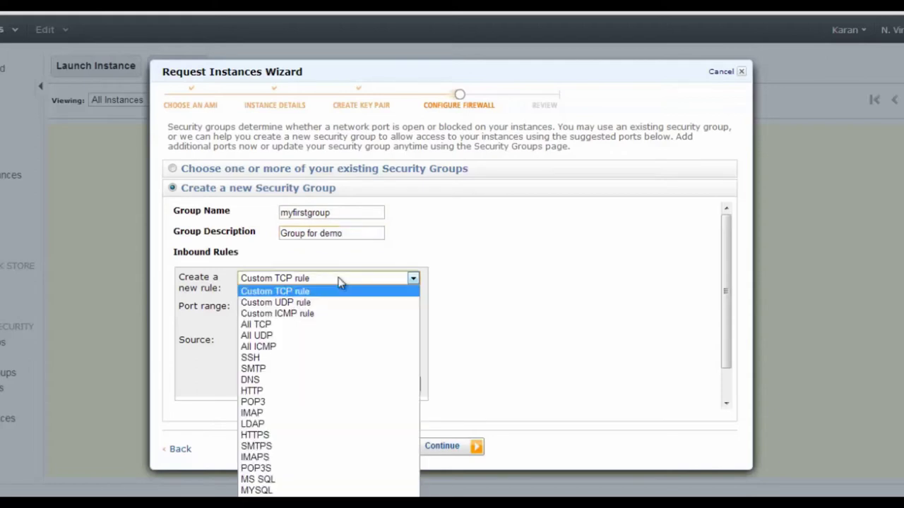
click(281, 358)
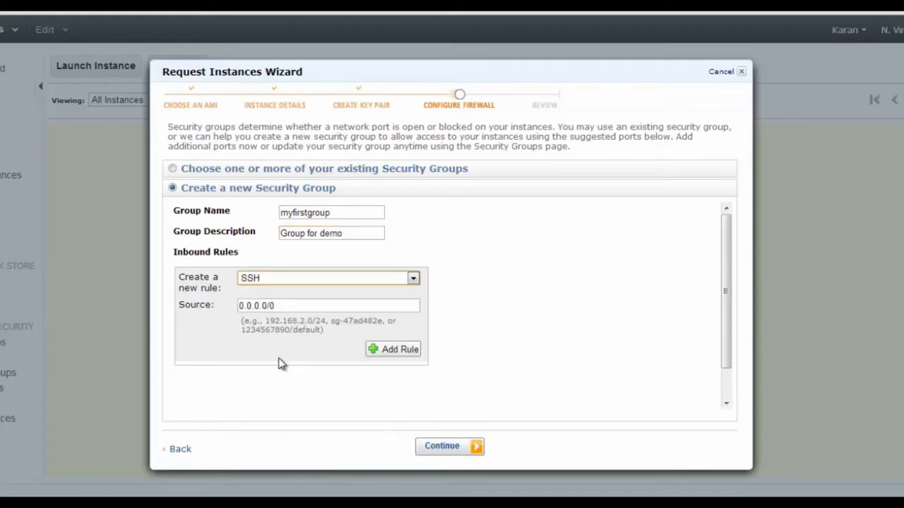
double_click(293, 306)
click(292, 306)
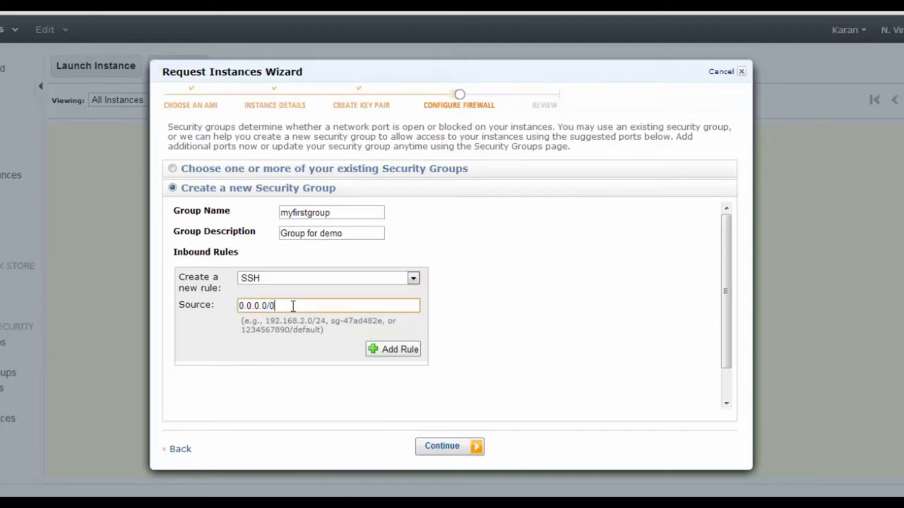
drag(292, 306, 216, 316)
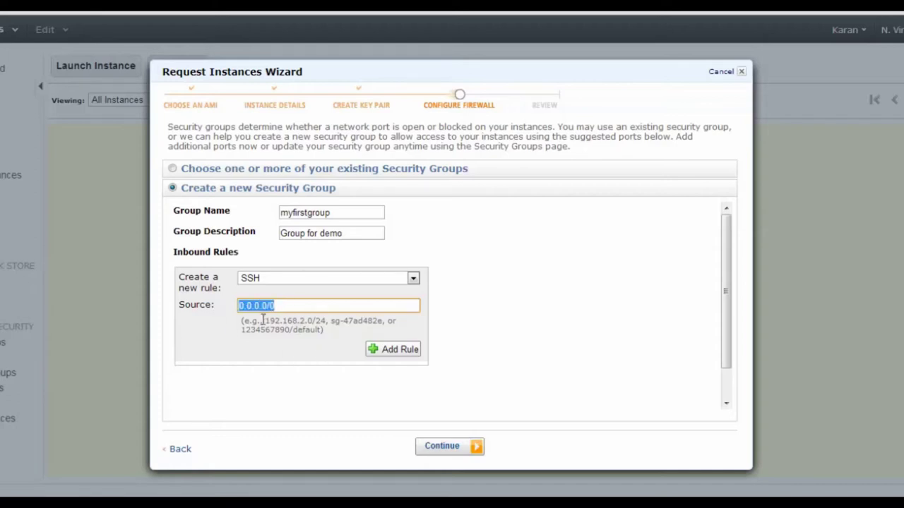
click(393, 350)
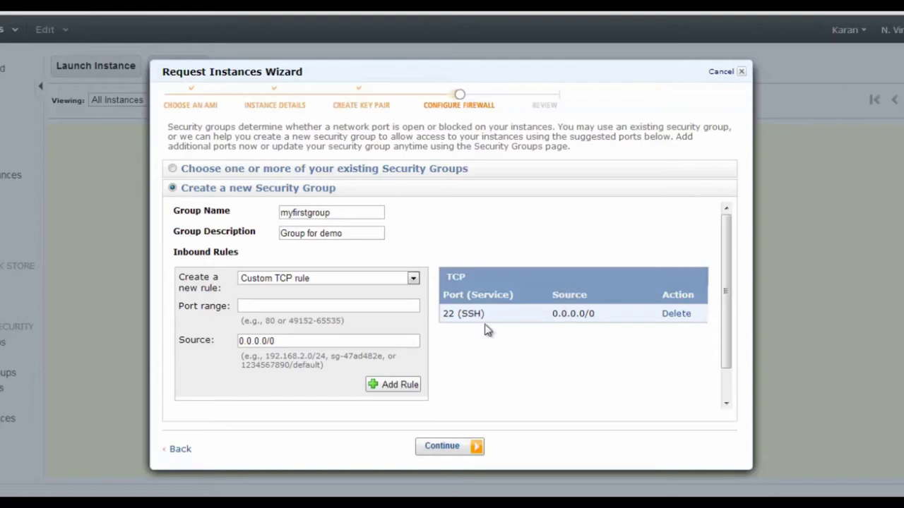
Add an inbound HTTP rule as well and create the group.
double_click(467, 314)
click(377, 286)
click(299, 394)
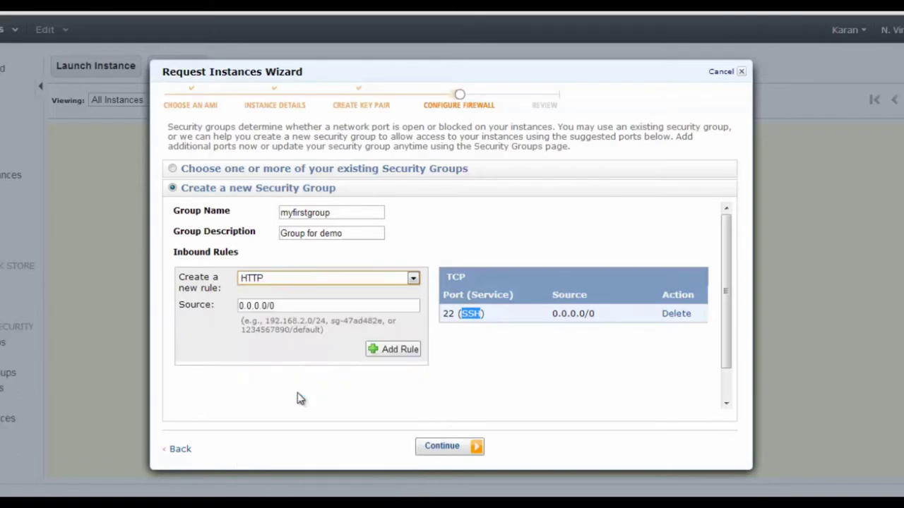
click(387, 349)
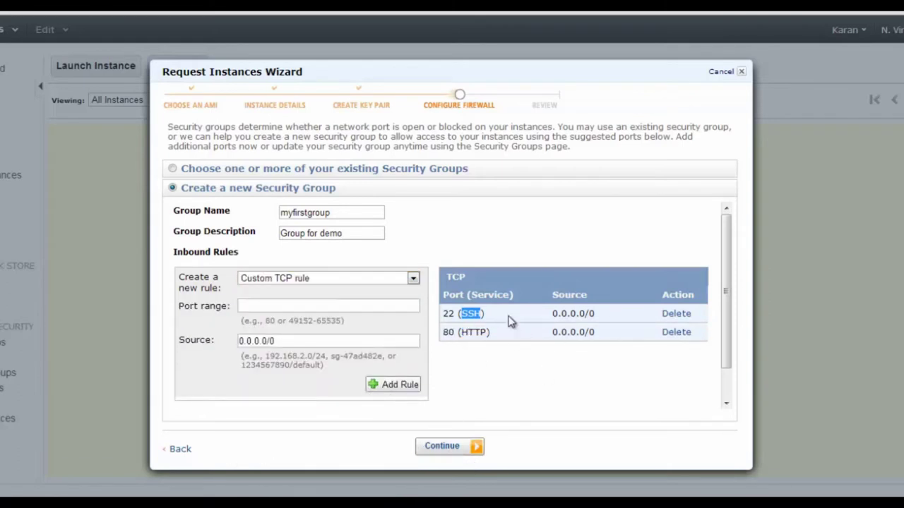
click(454, 451)
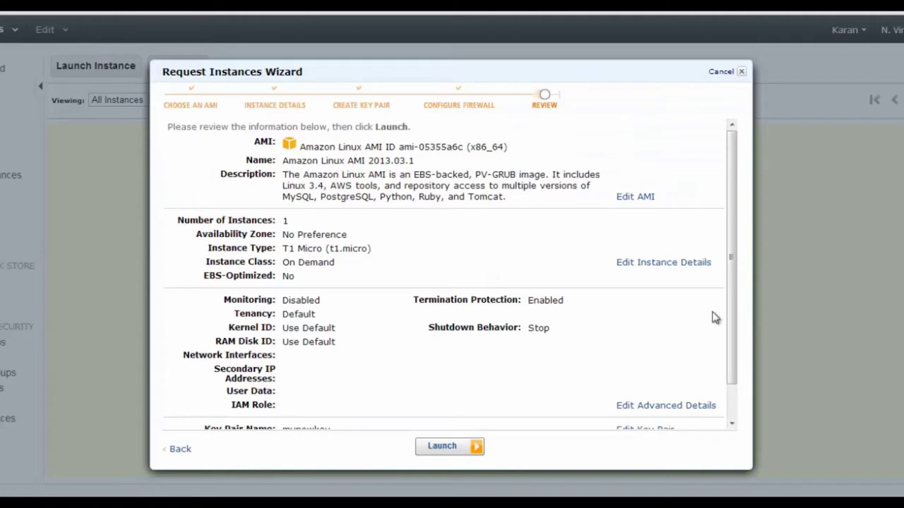
Launch the reviewed MyFirstServer instance and dismiss the launch confirmation.
drag(734, 260, 742, 341)
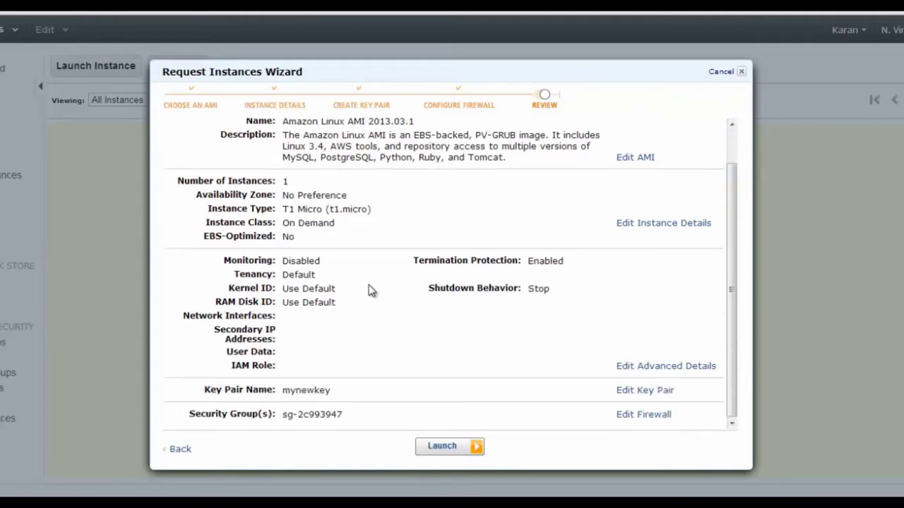
click(438, 451)
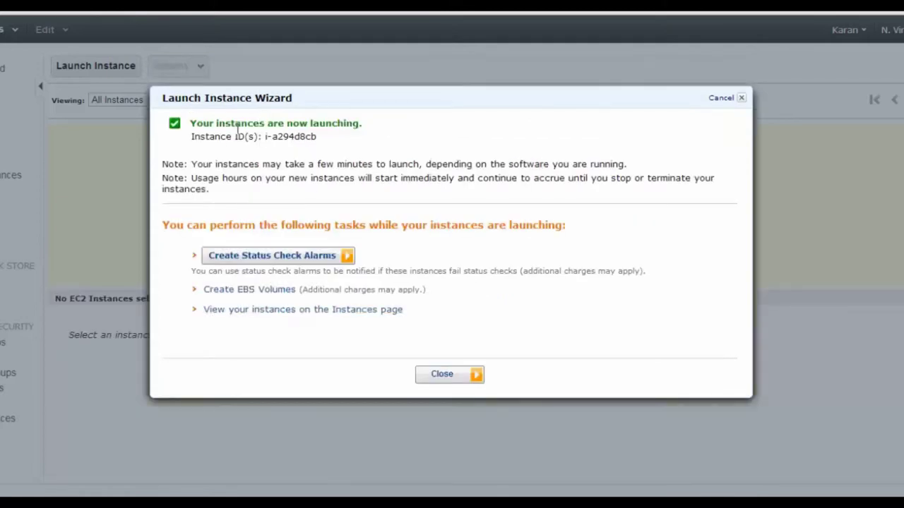
drag(215, 124, 338, 124)
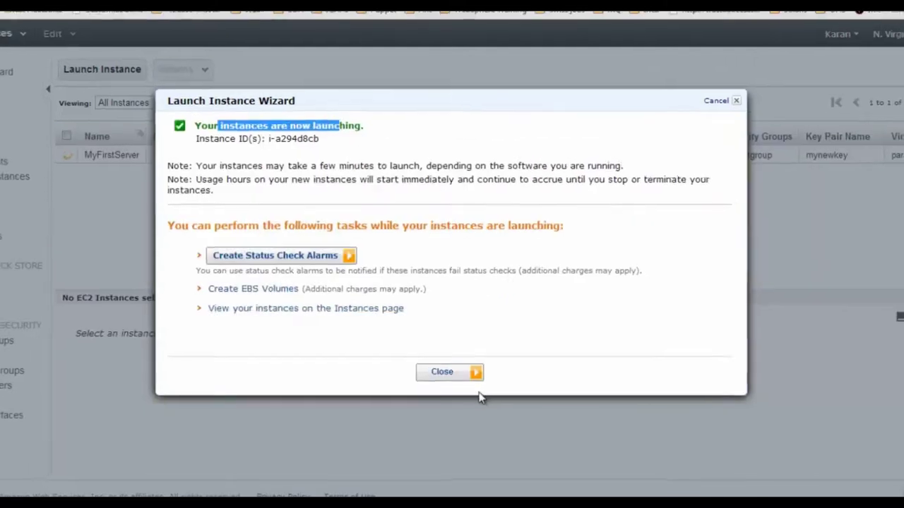
click(446, 374)
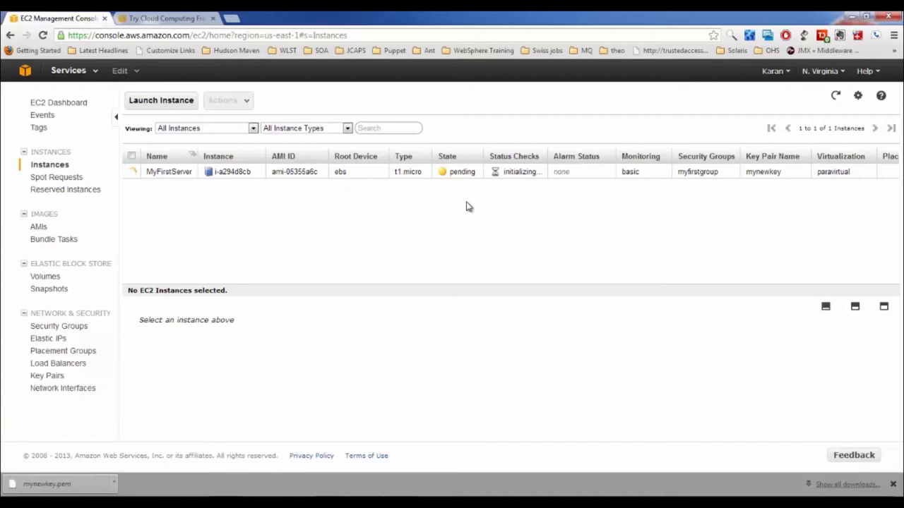
Review MyFirstServer's zone us-east-1c, key pair mynewkey, and public and private DNS names.
click(134, 173)
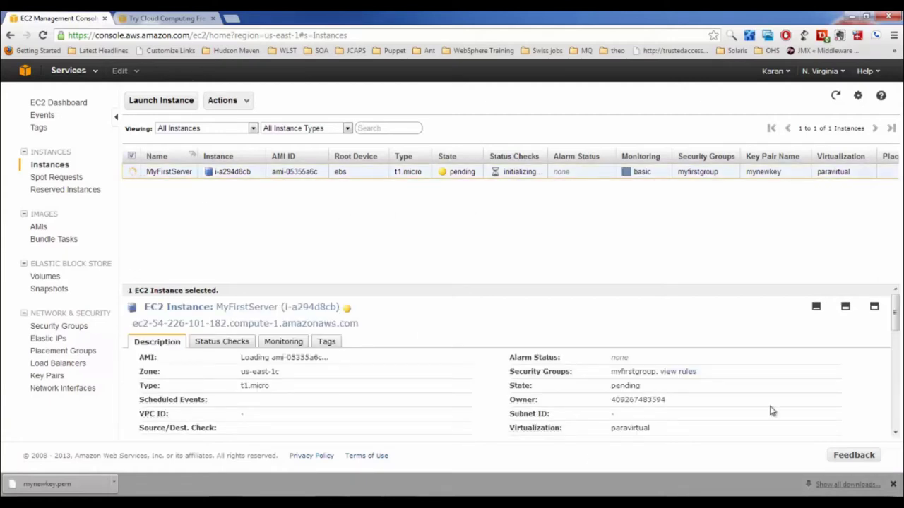
scroll(896, 329, down, 3)
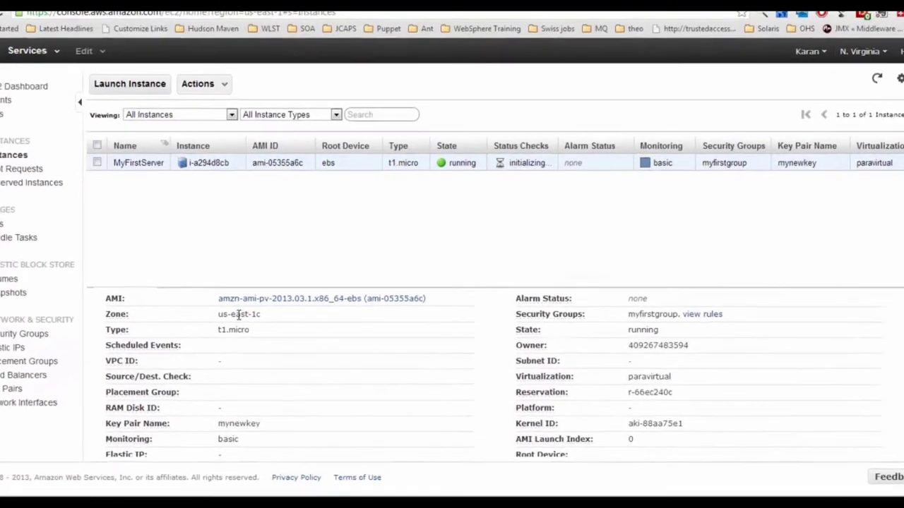
drag(219, 315, 260, 315)
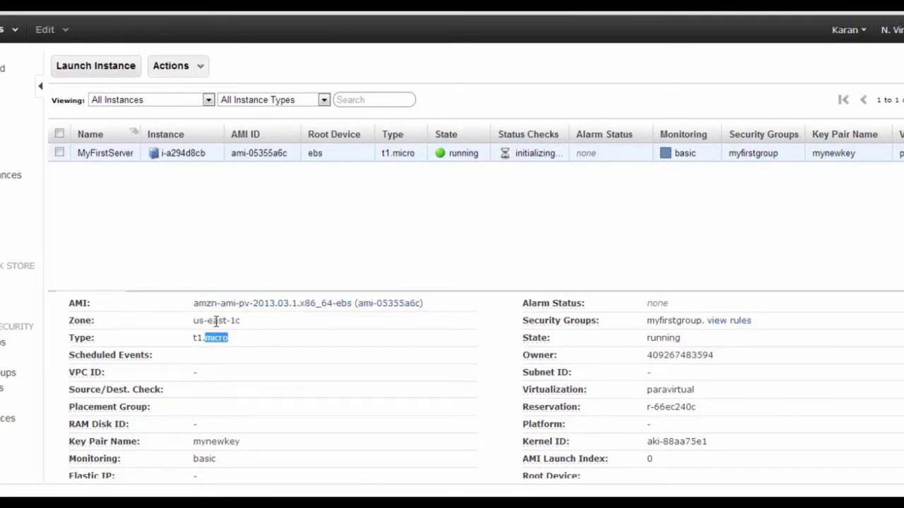
scroll(216, 321, down, 3)
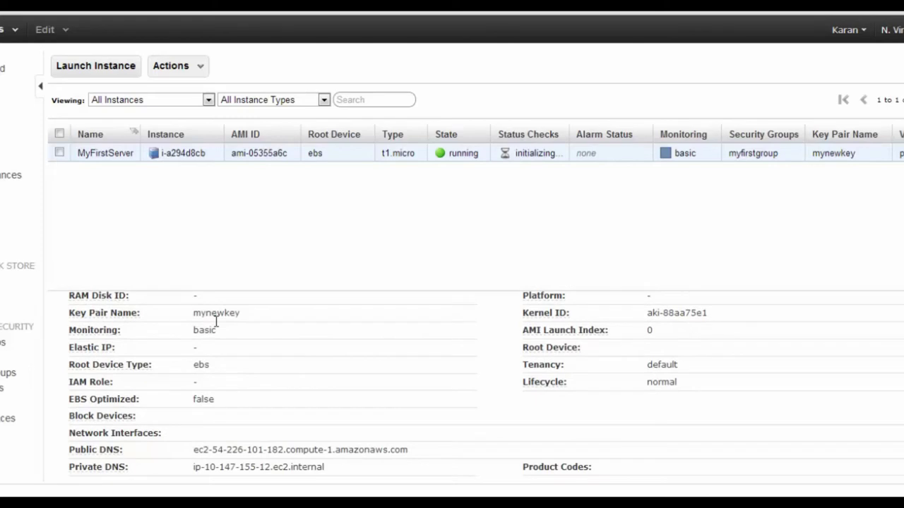
double_click(216, 321)
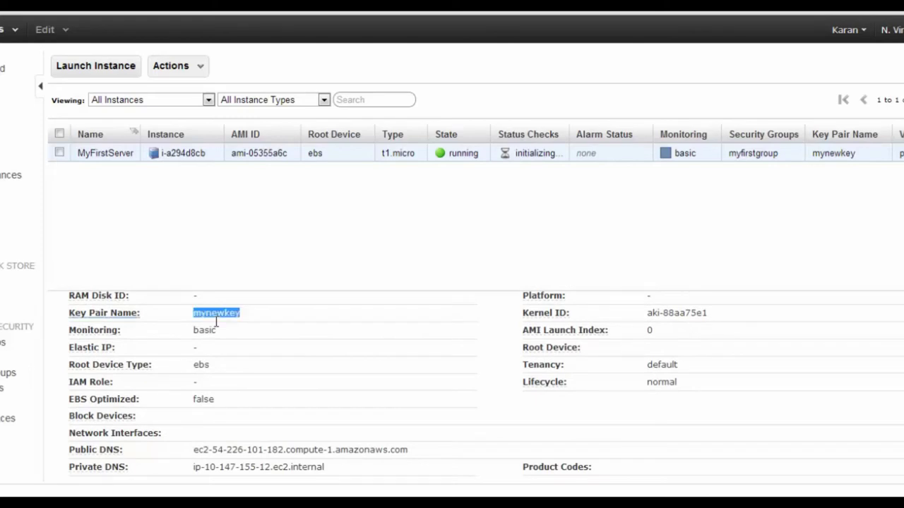
drag(192, 450, 69, 450)
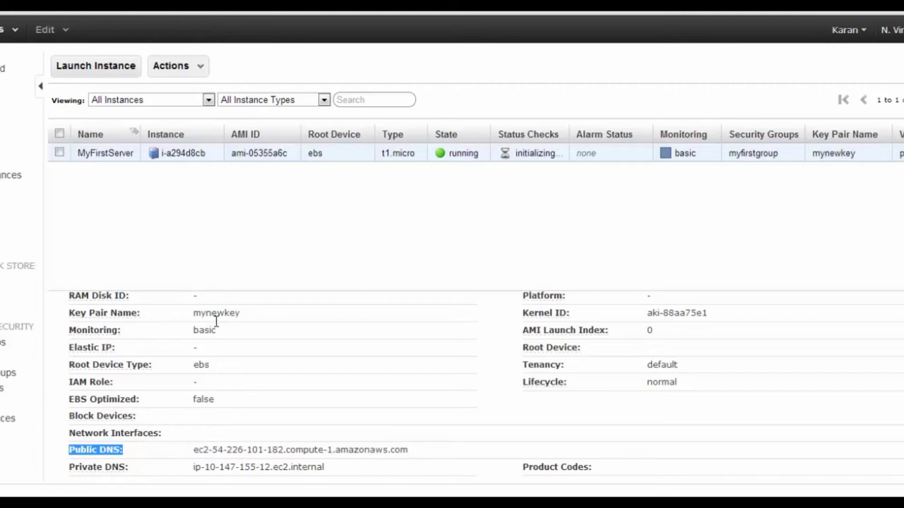
double_click(304, 450)
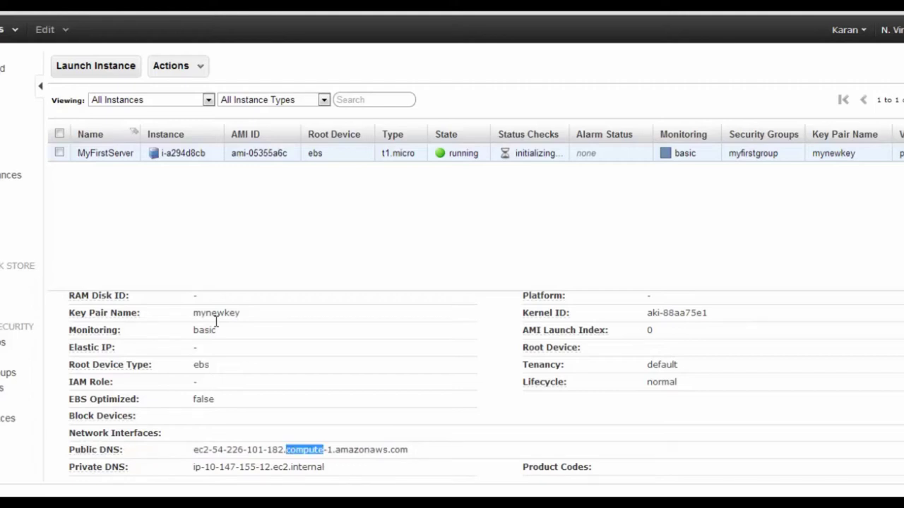
double_click(247, 467)
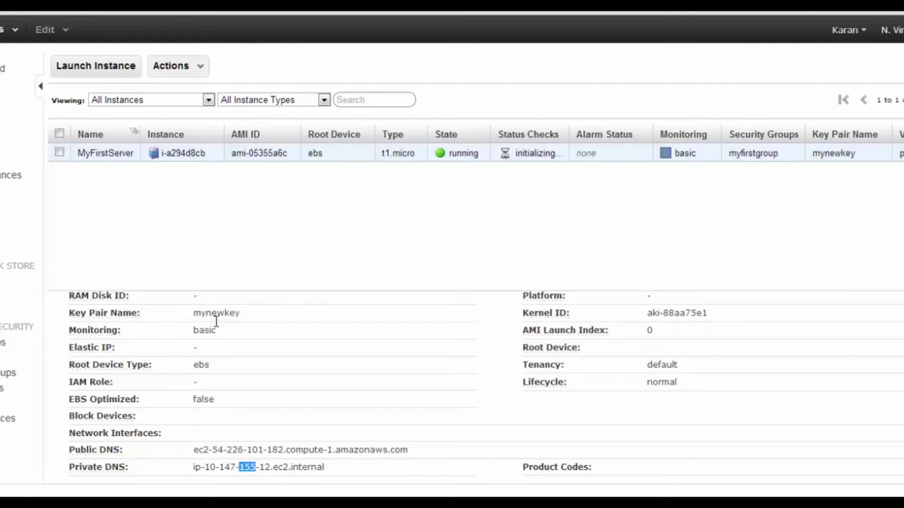
drag(193, 466, 323, 466)
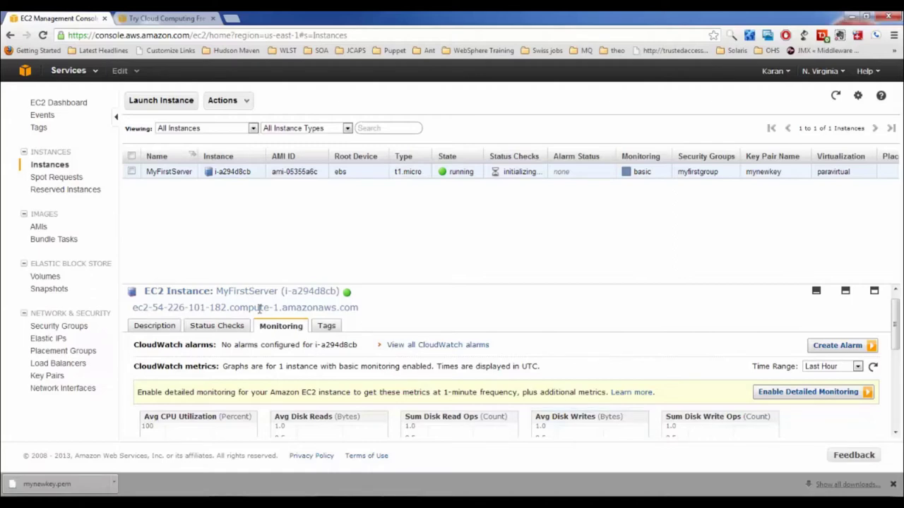
Watch MyFirstServer's Status Checks until system and instance reachability both pass (2/2).
click(217, 325)
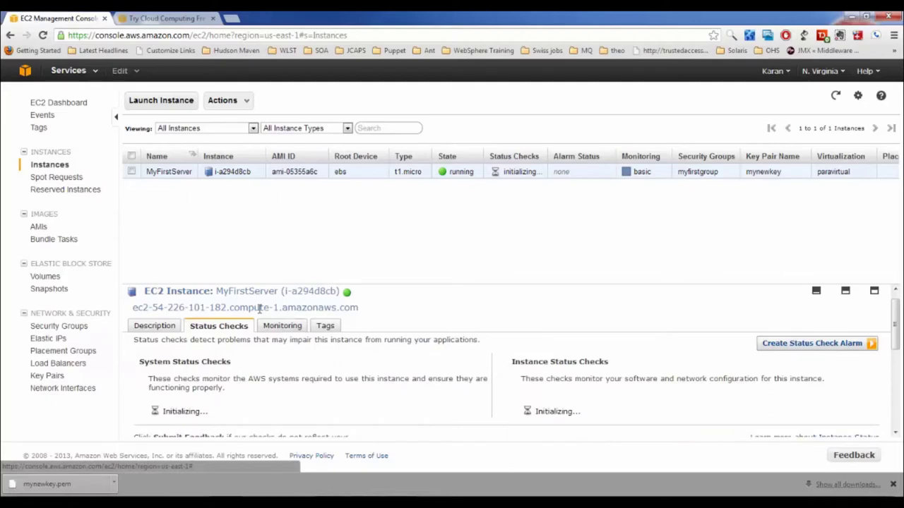
scroll(260, 308, down, 1)
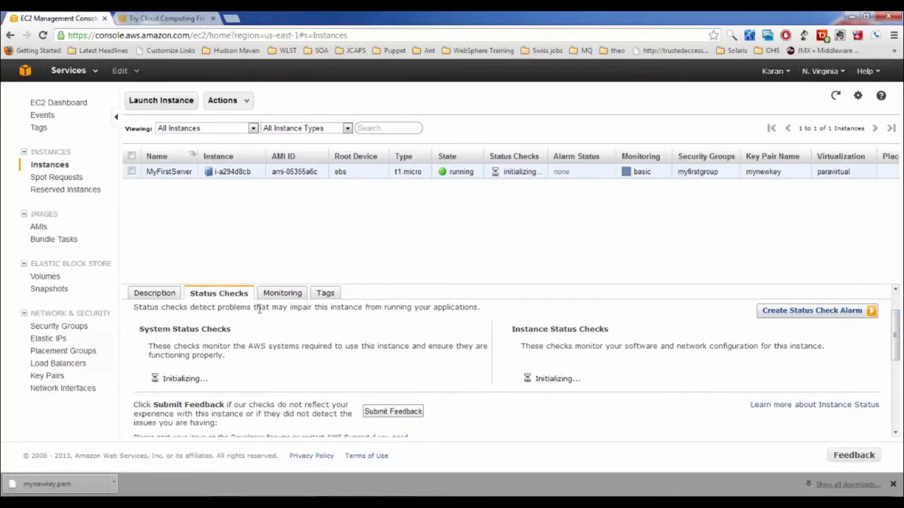
drag(248, 346, 277, 346)
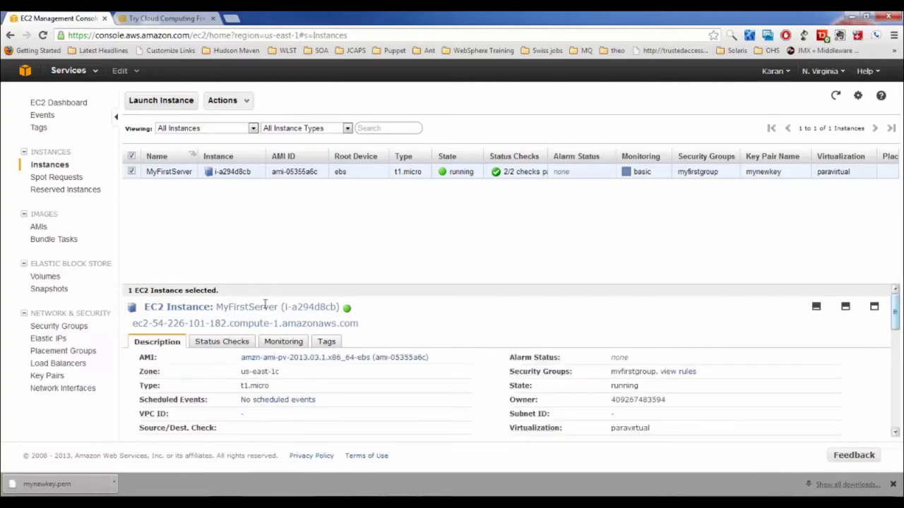
scroll(265, 304, down, 5)
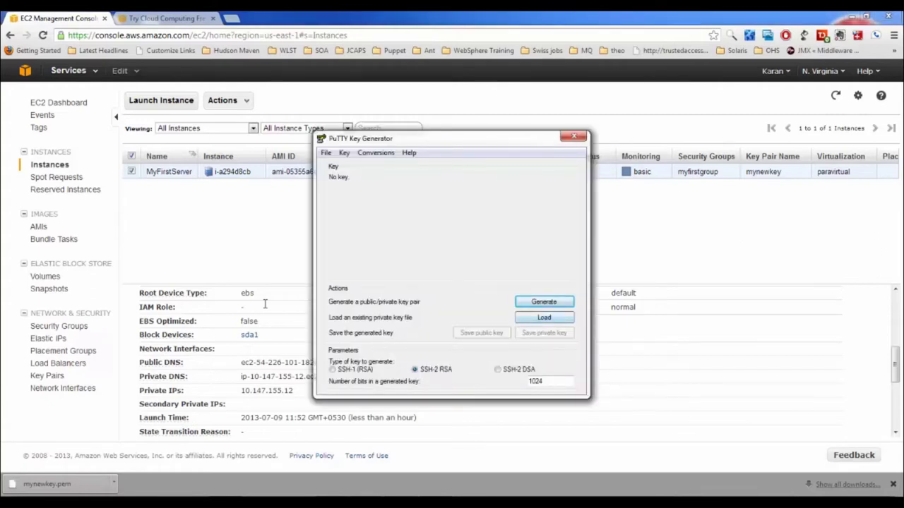
Load the mykey.pem private key into PuTTYgen.
key(Tab)
key(Return)
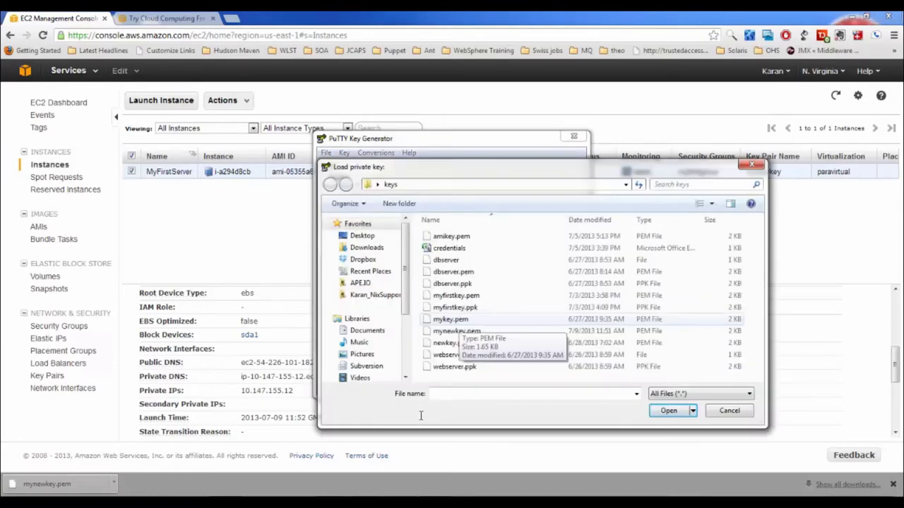
text(mykey.pem)
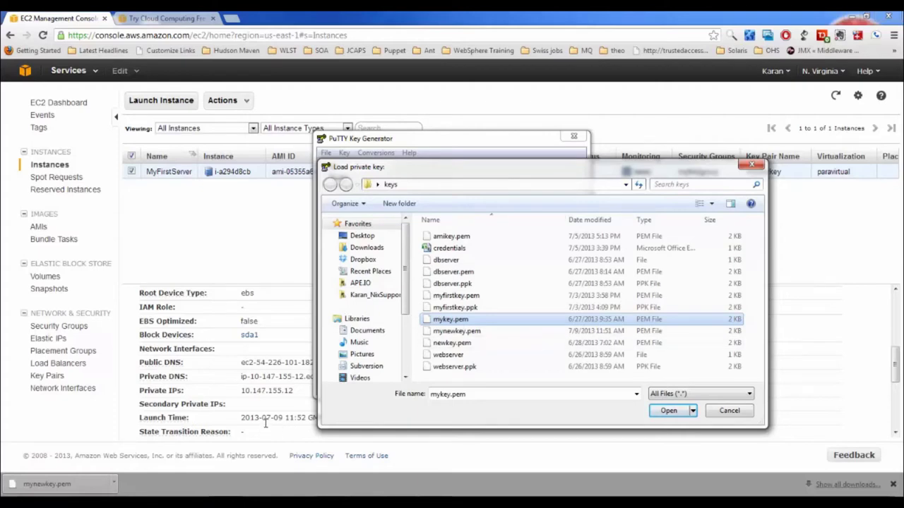
key(Return)
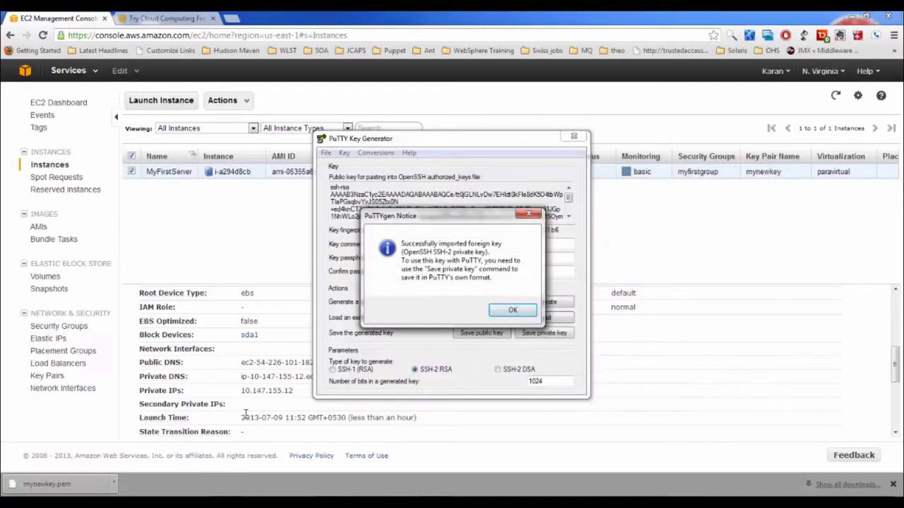
key(Return)
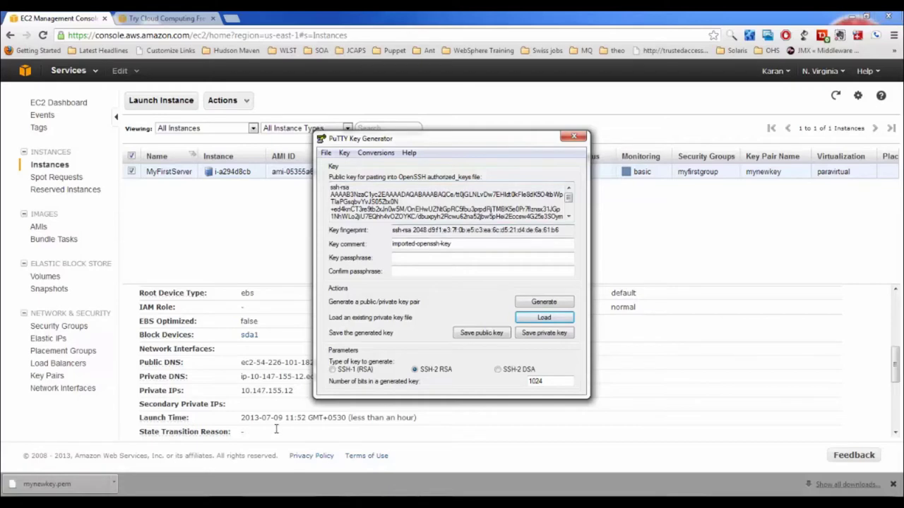
Save it without a passphrase as mynewkey.ppk and close PuTTYgen.
key(alt+s)
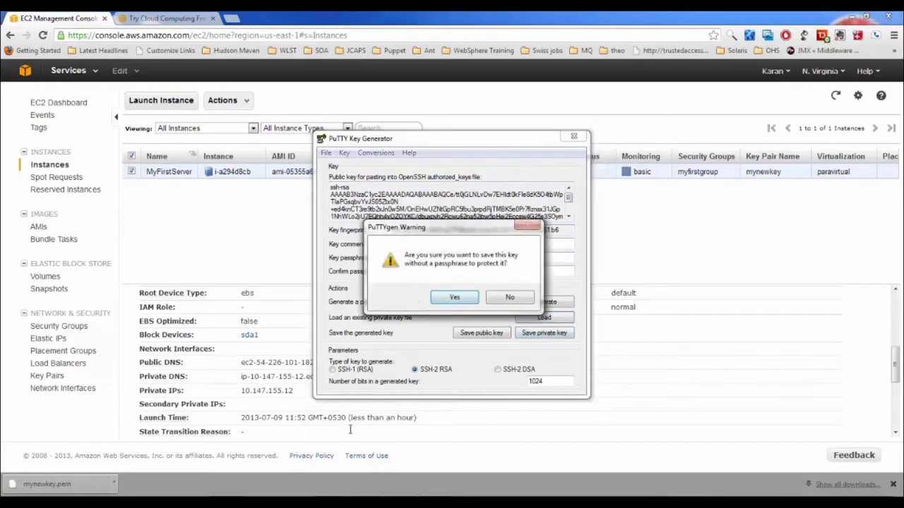
key(Return)
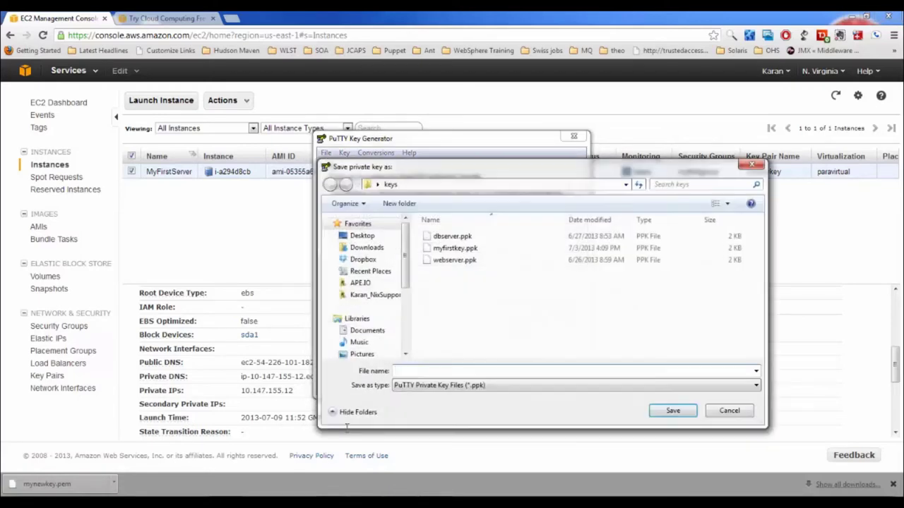
text(mynewkey)
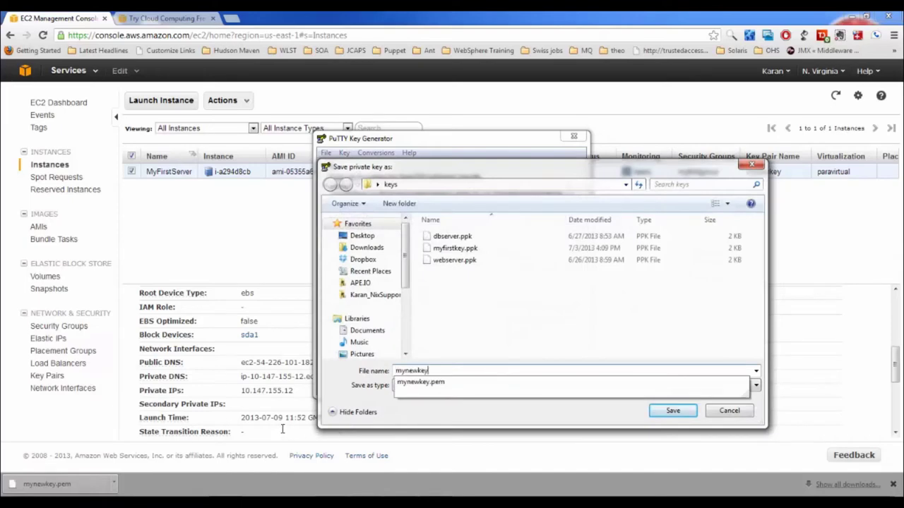
key(Tab)
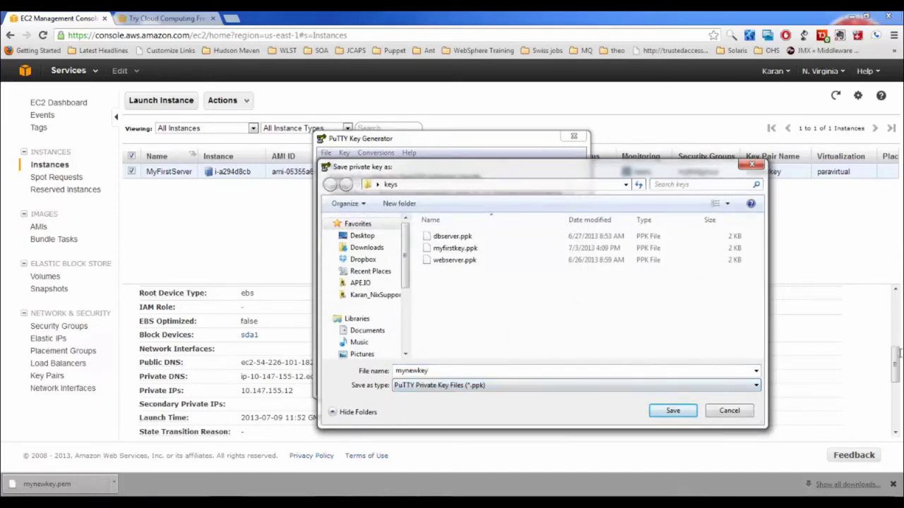
key(Return)
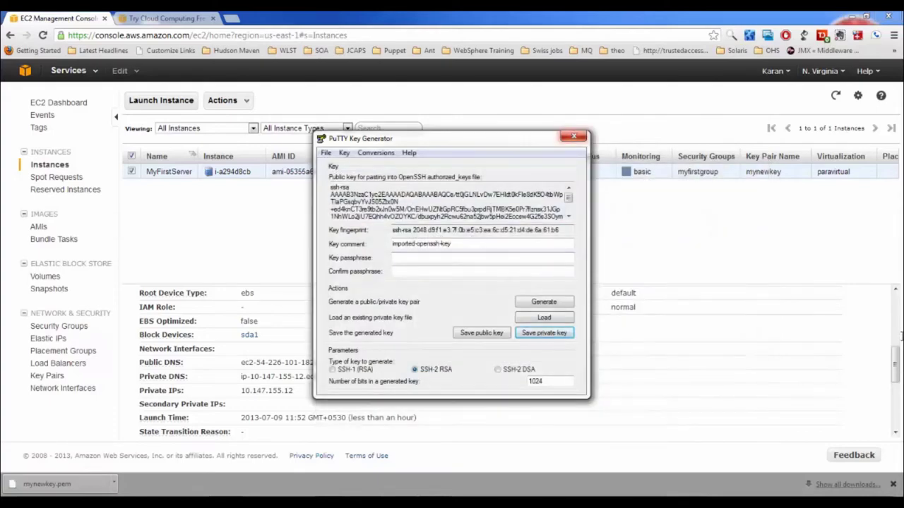
click(573, 136)
scroll(470, 333, up, 5)
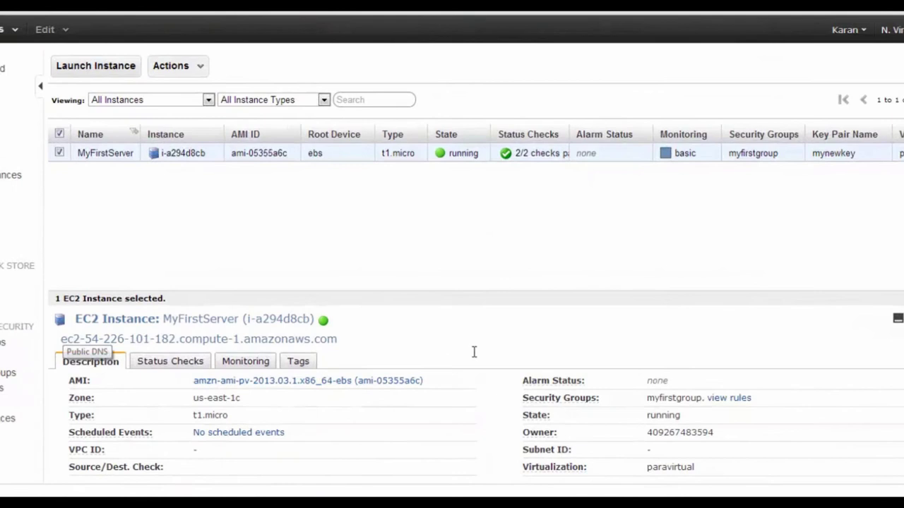
Set PuTTY's host to MyFirstServer's public DNS and its SSH auth key to mynewkey.ppk.
drag(61, 339, 338, 339)
key(ctrl+c)
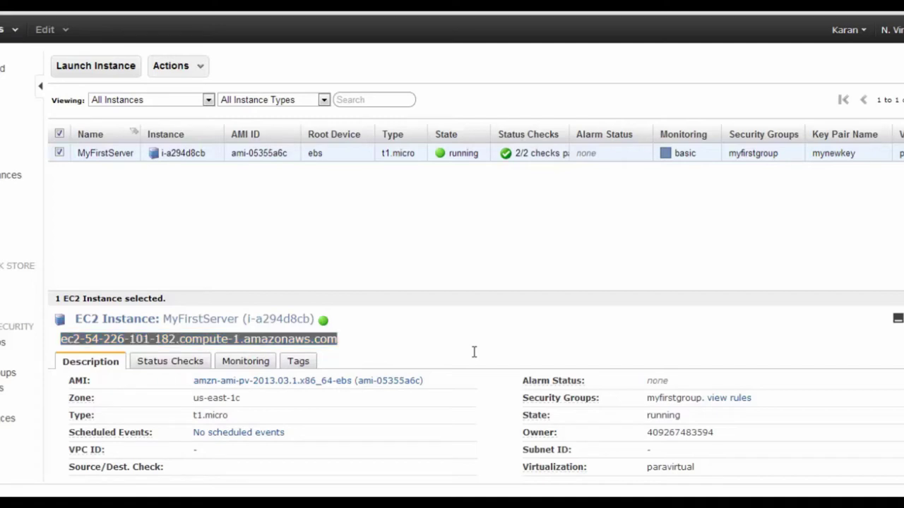
key(Return)
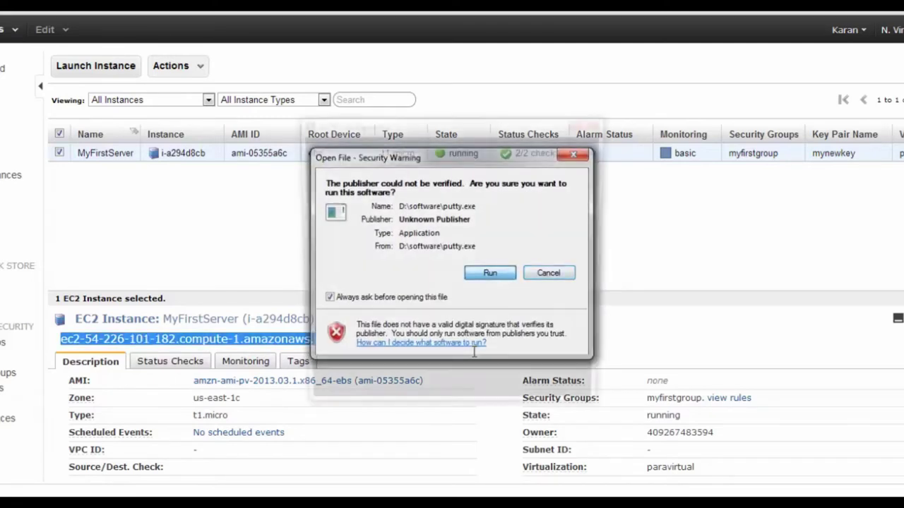
key(ctrl+v)
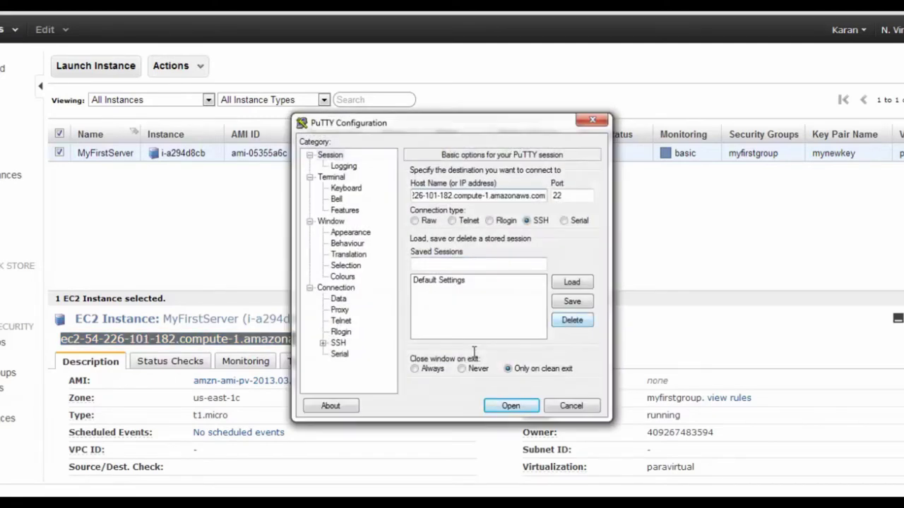
click(322, 342)
key(Down)
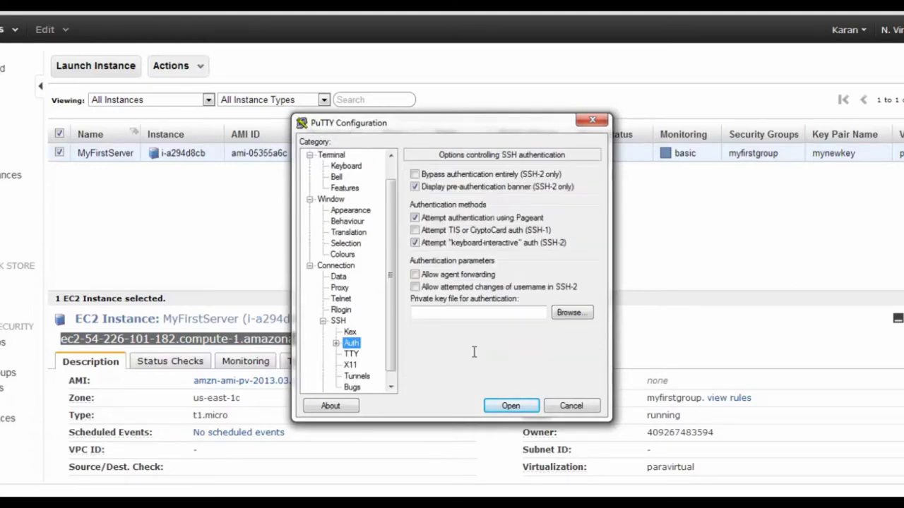
key(alt+w)
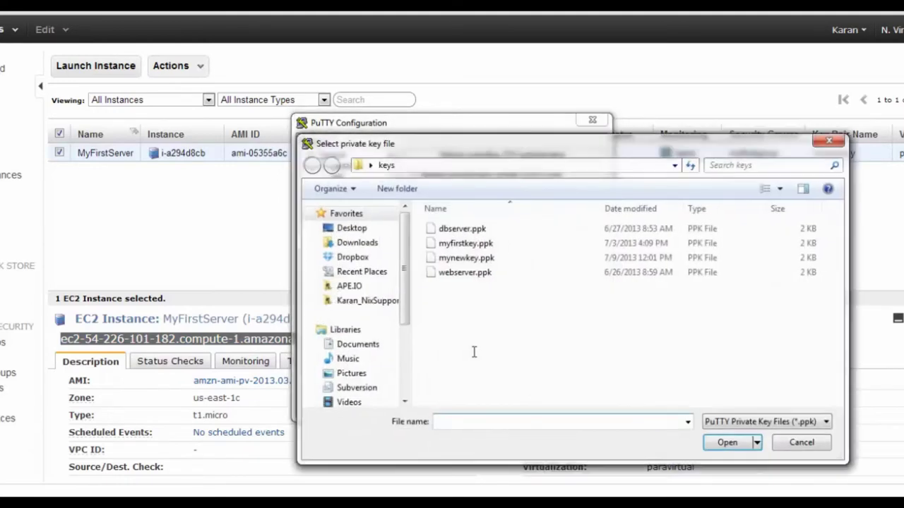
key(Return)
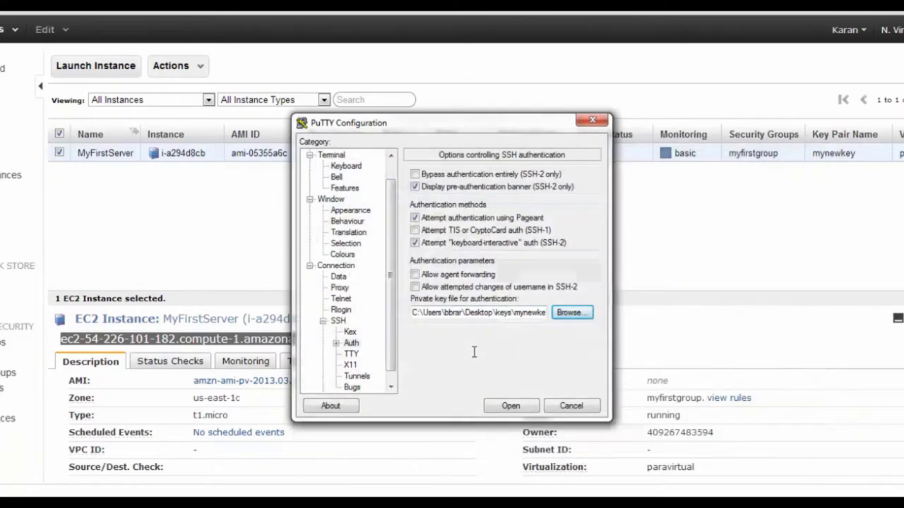
Open the SSH session and log in as ec2-user.
key(alt+o)
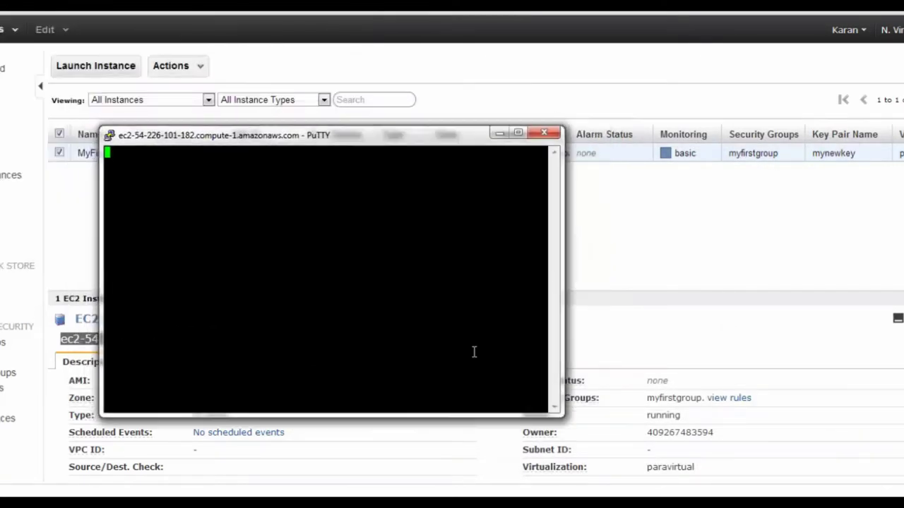
text(ec2-u)
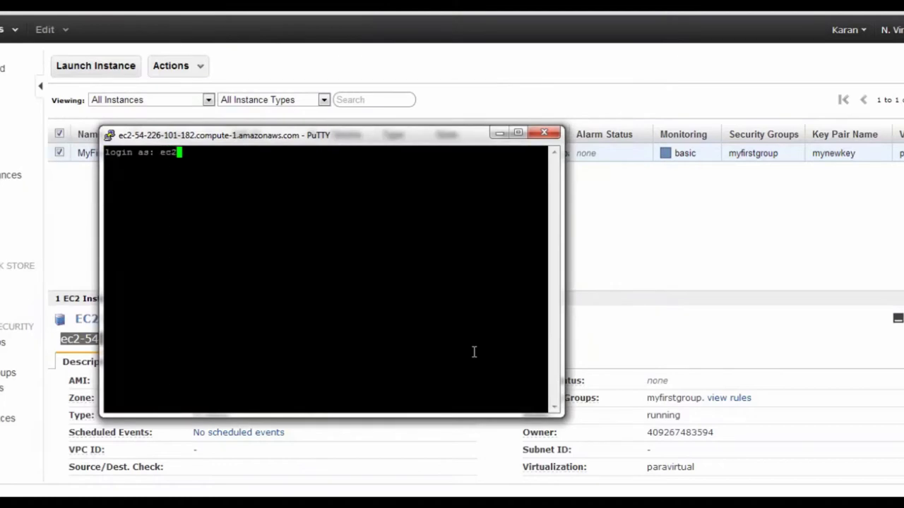
text(ser)
key(Return)
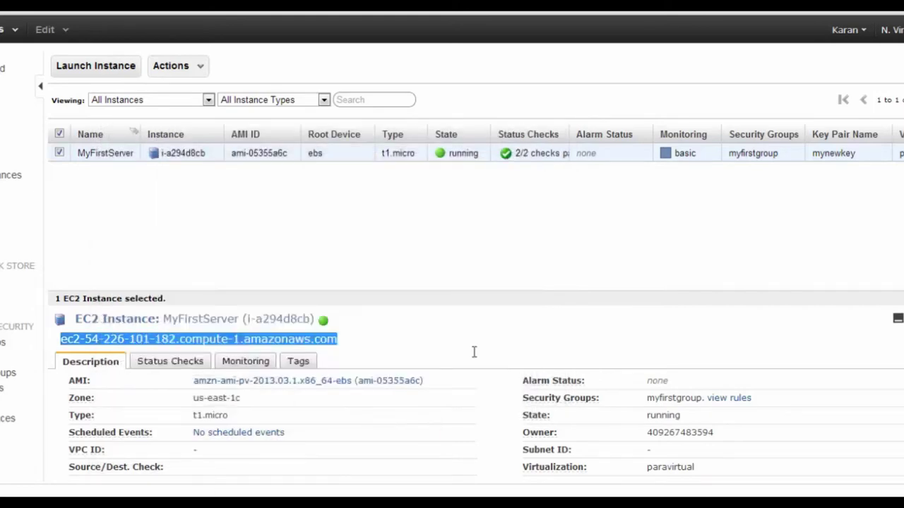
right_click(105, 154)
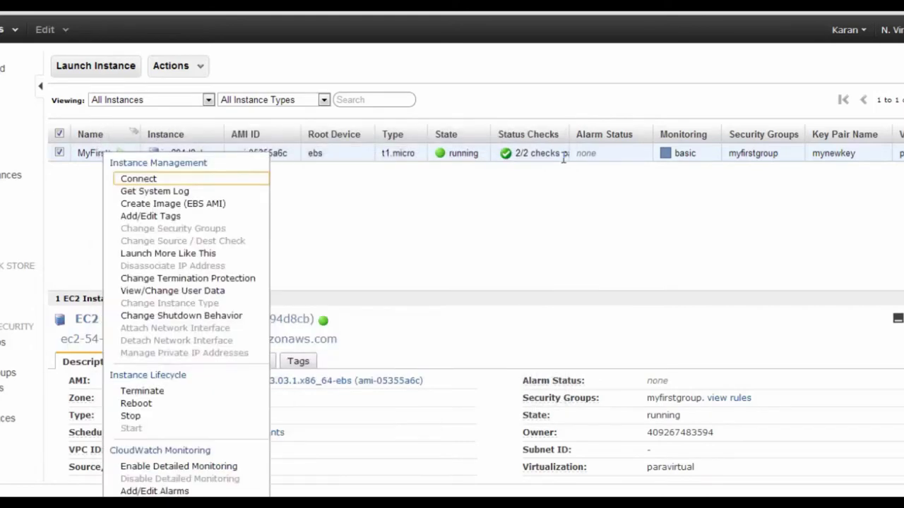
key(Return)
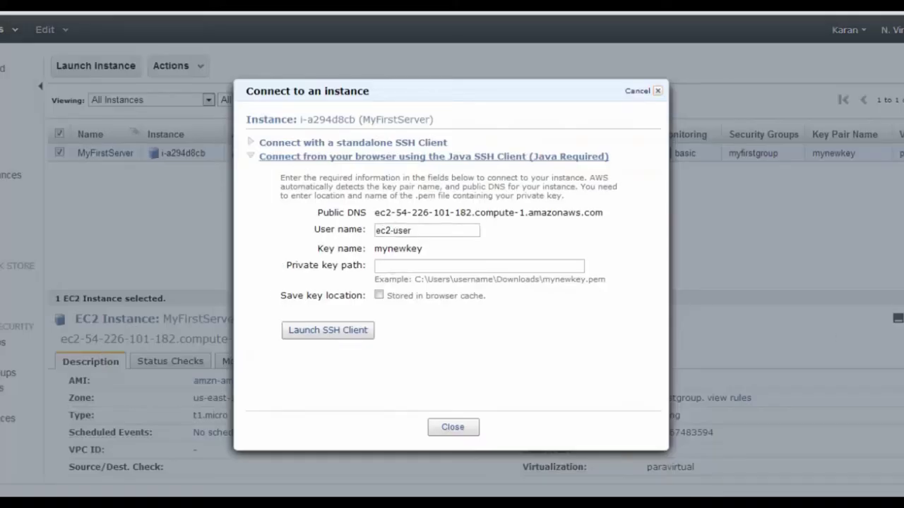
click(427, 231)
key(ctrl+a)
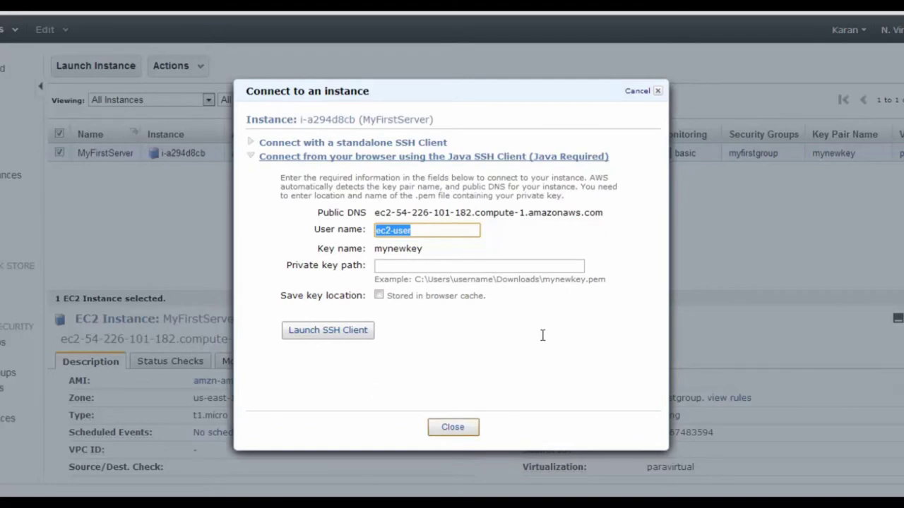
key(Return)
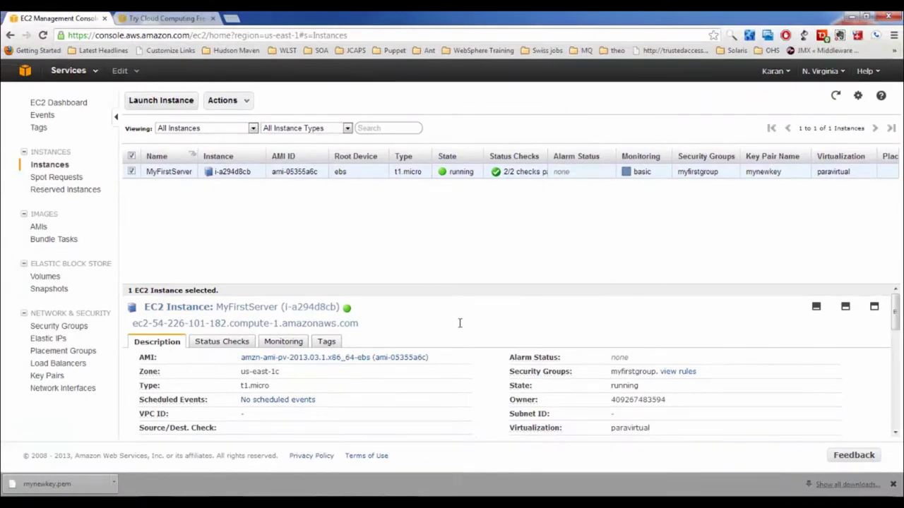
Visit EBS Volumes, return to Instances, and go to the Elastic IPs page.
click(45, 276)
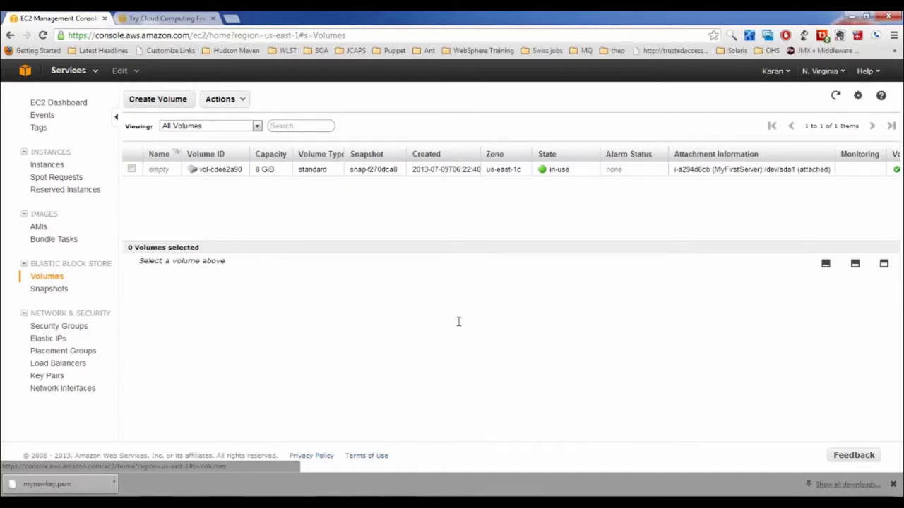
key(alt+Left)
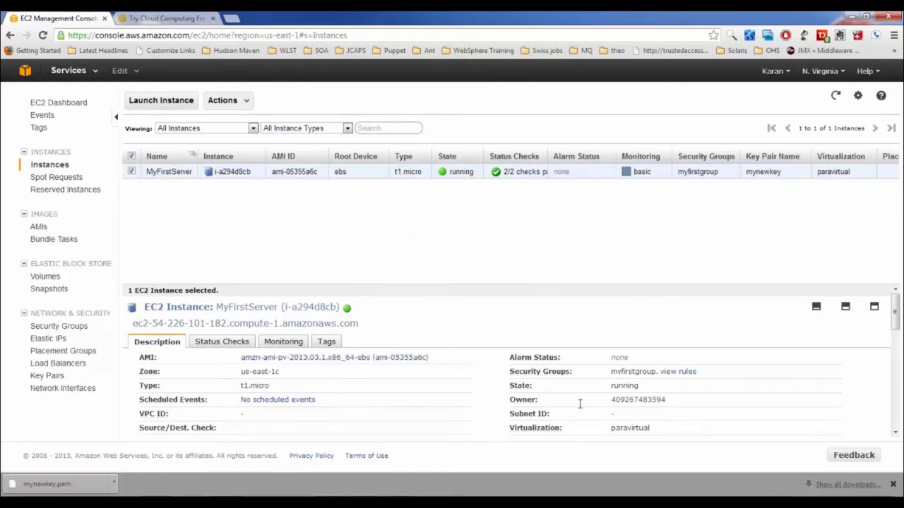
key(Tab)
key(Return)
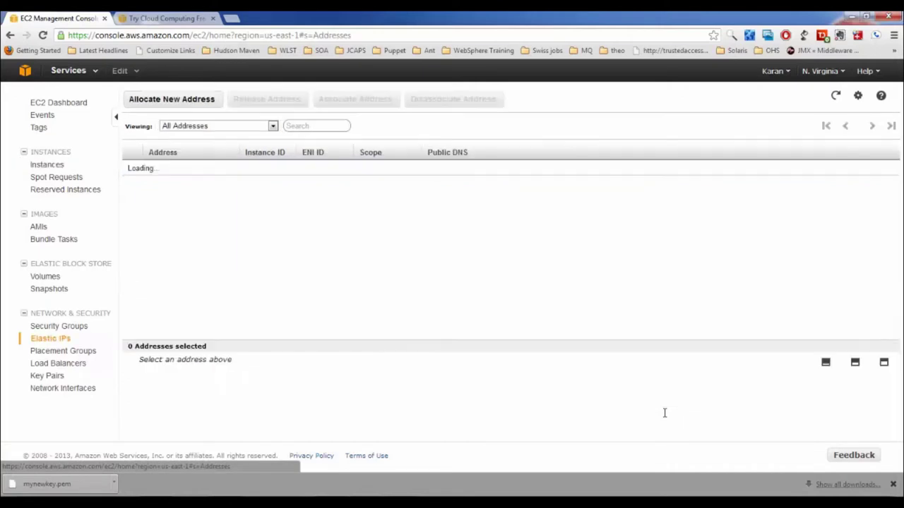
click(526, 397)
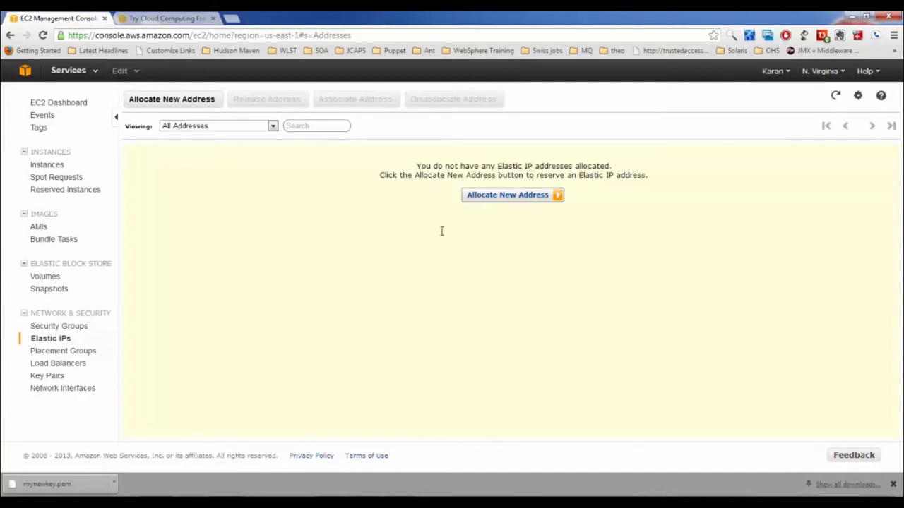
key(shift+Tab)
key(shift+Tab)
key(shift+Tab)
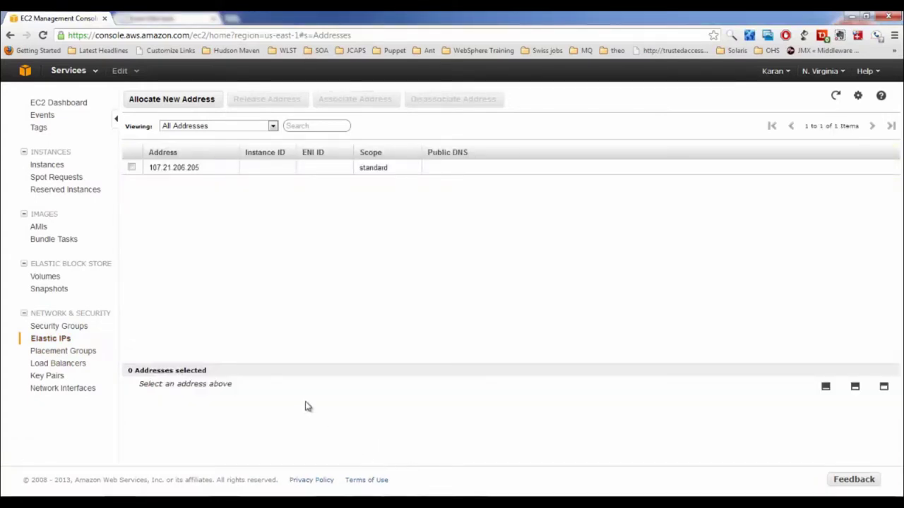
Allocate Elastic IP 54.225.117.143, associate it with MyFirstServer, and check the new public DNS.
click(165, 101)
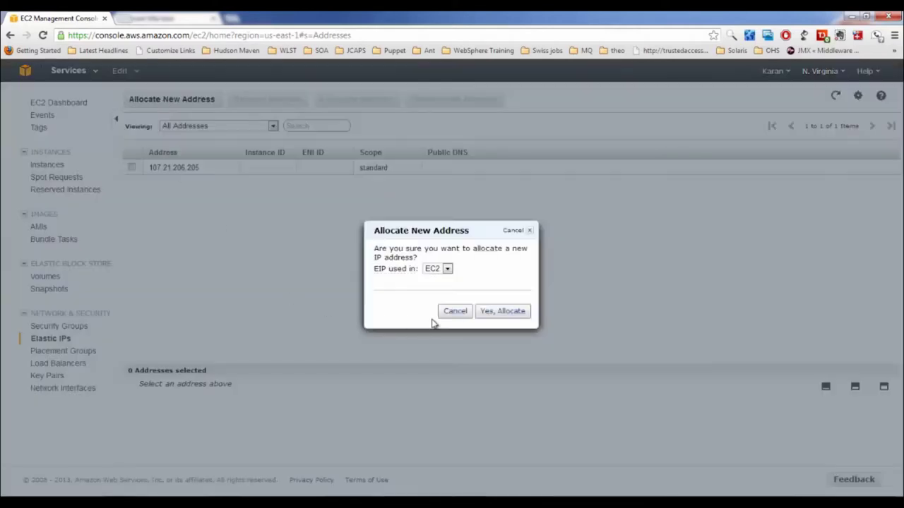
click(484, 313)
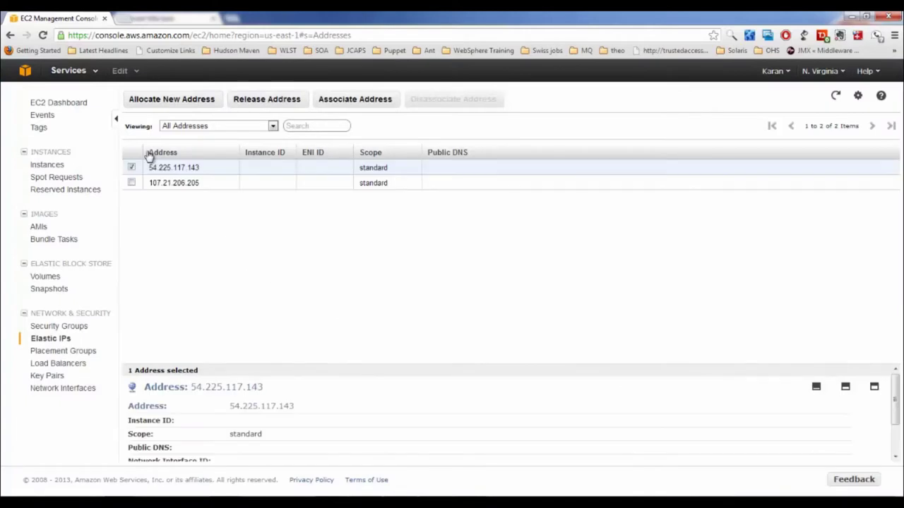
right_click(169, 169)
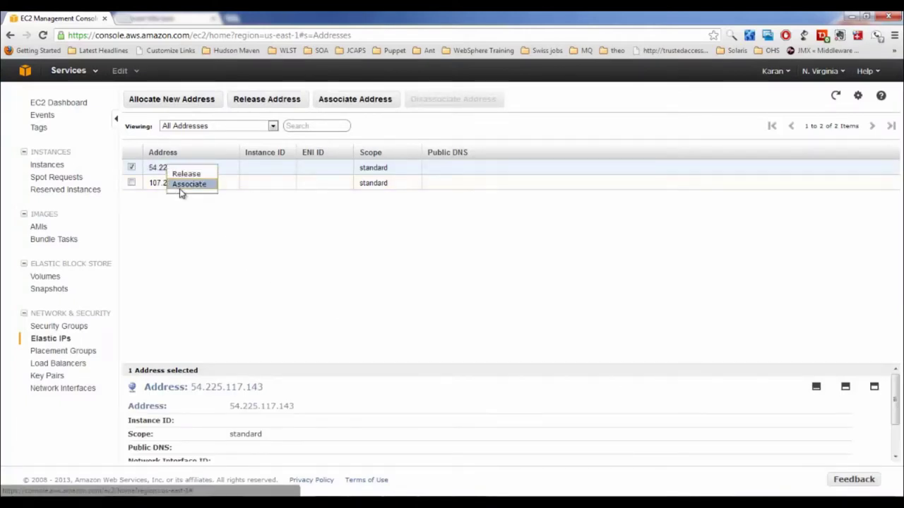
click(182, 185)
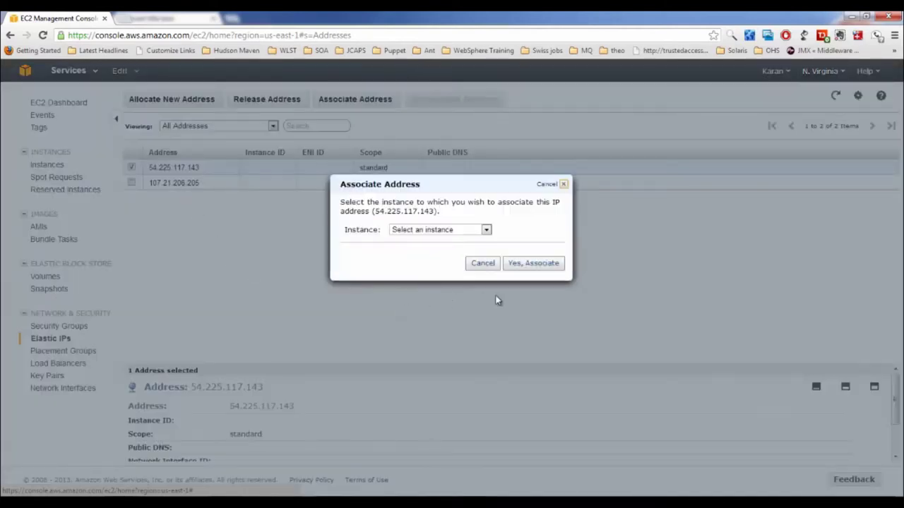
click(430, 233)
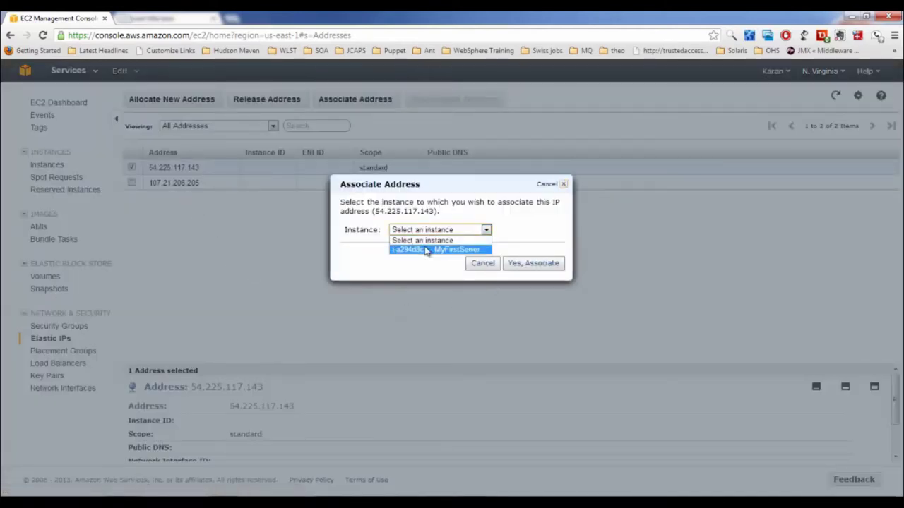
click(423, 252)
click(534, 264)
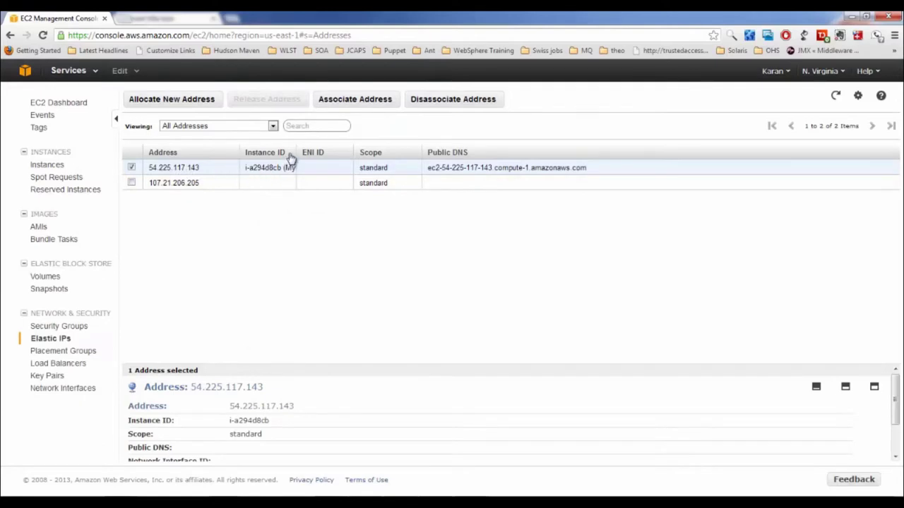
drag(293, 152, 378, 153)
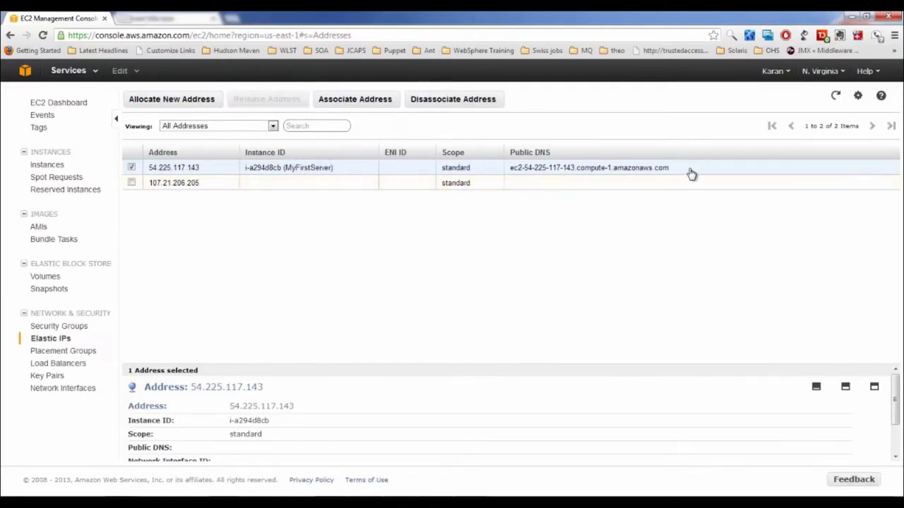
drag(669, 168, 513, 168)
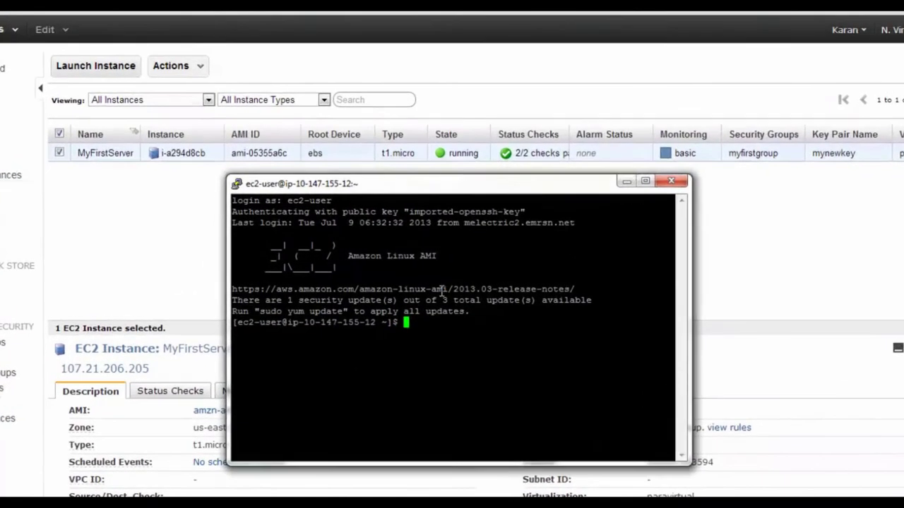
Switch to root with sudo -i and install PHP via yum, accepting the nine packages.
text(sudo -i)
key(Return)
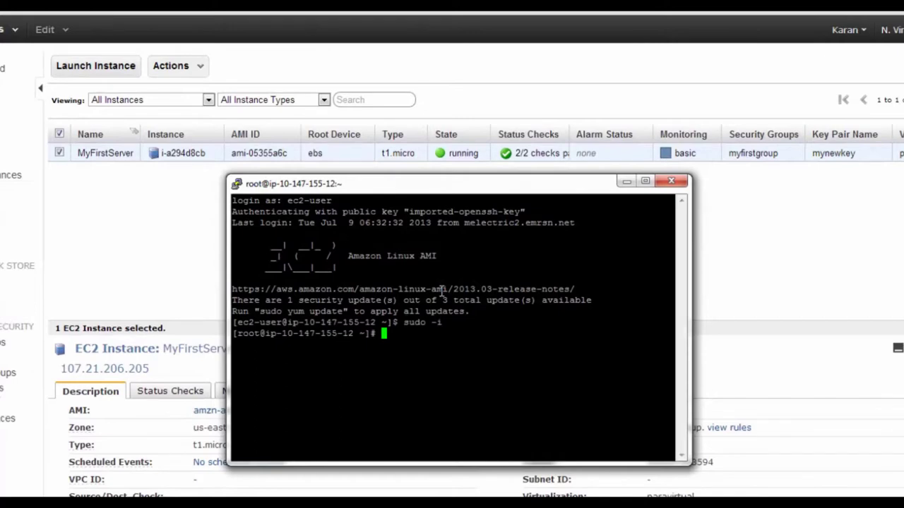
text(yum install )
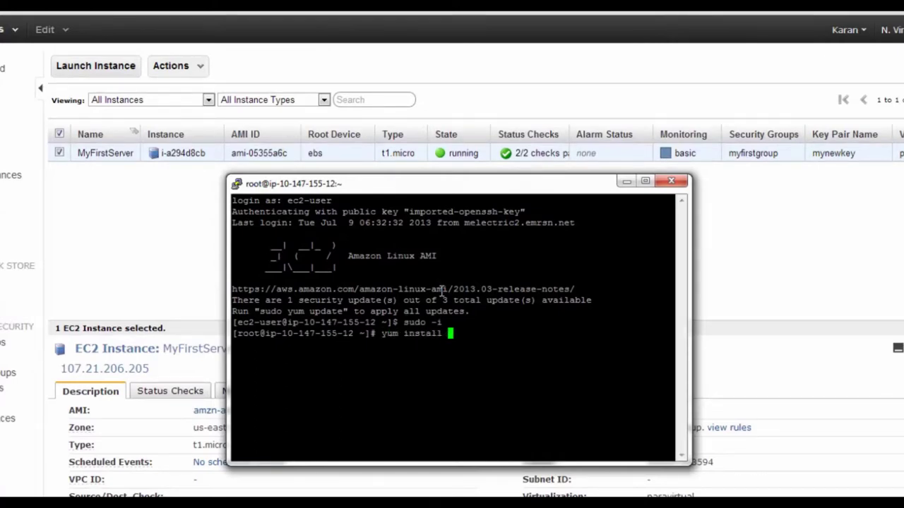
text(php)
key(Return)
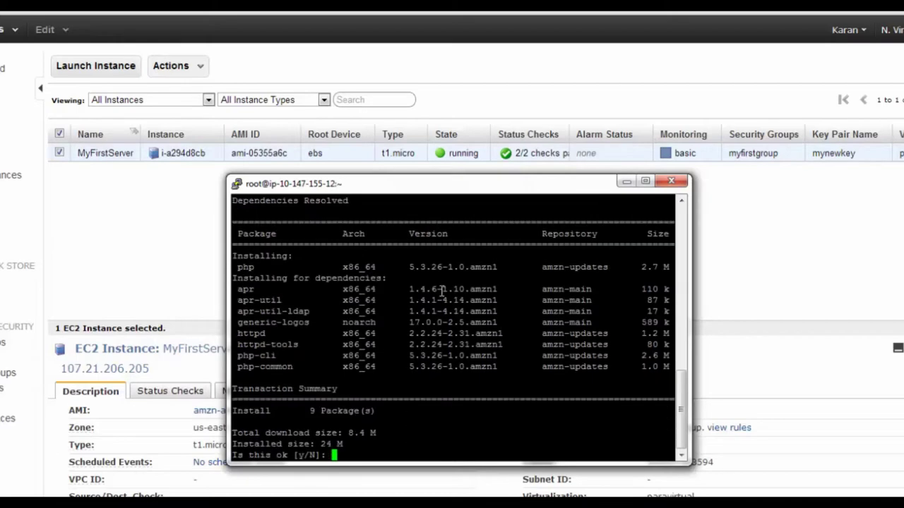
text(y)
key(Return)
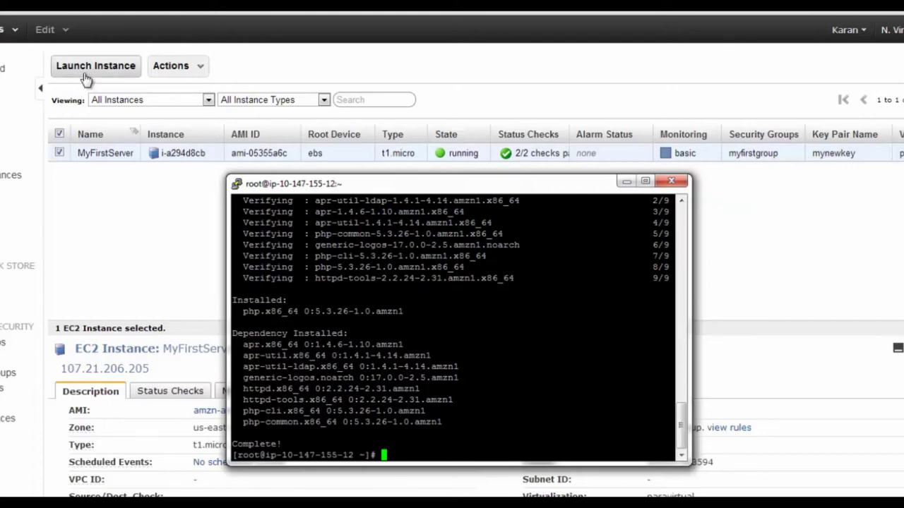
Start an EBS image of MyFirstServer named web_server_ami, described 'AMI for all webservers'.
right_click(95, 158)
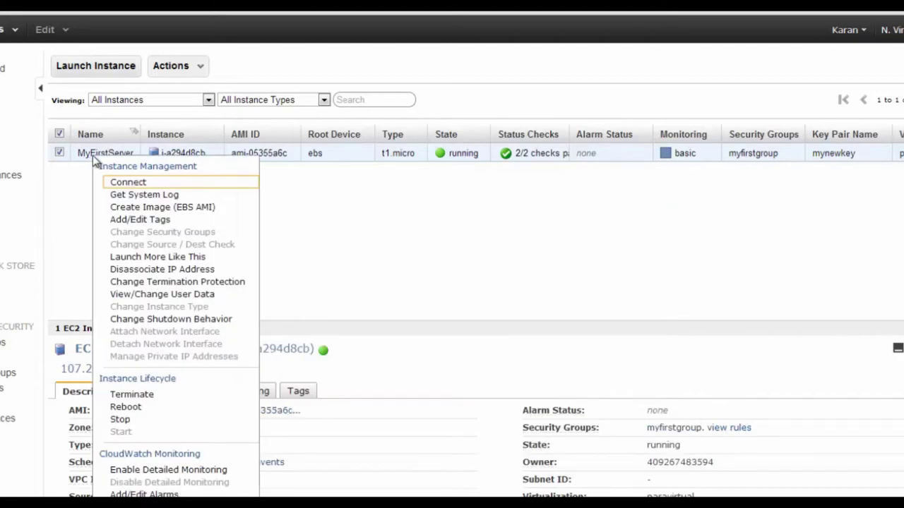
click(155, 210)
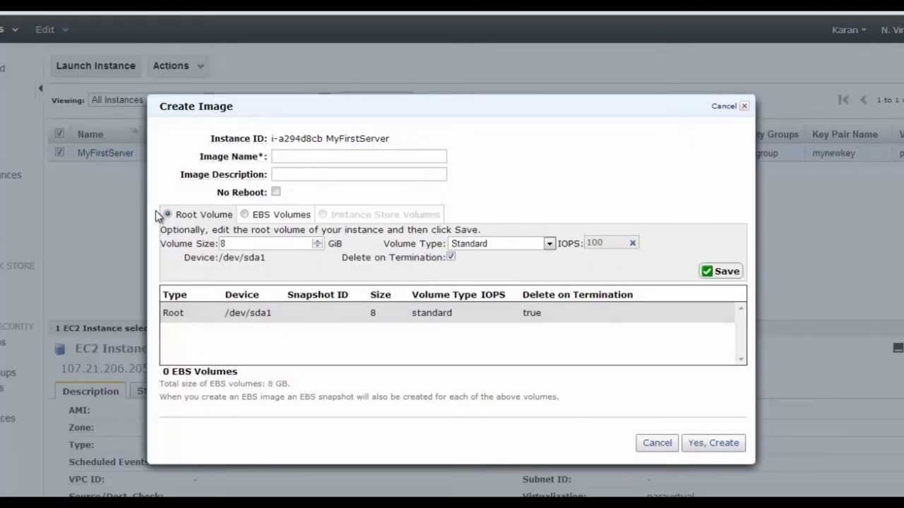
click(349, 158)
text(we)
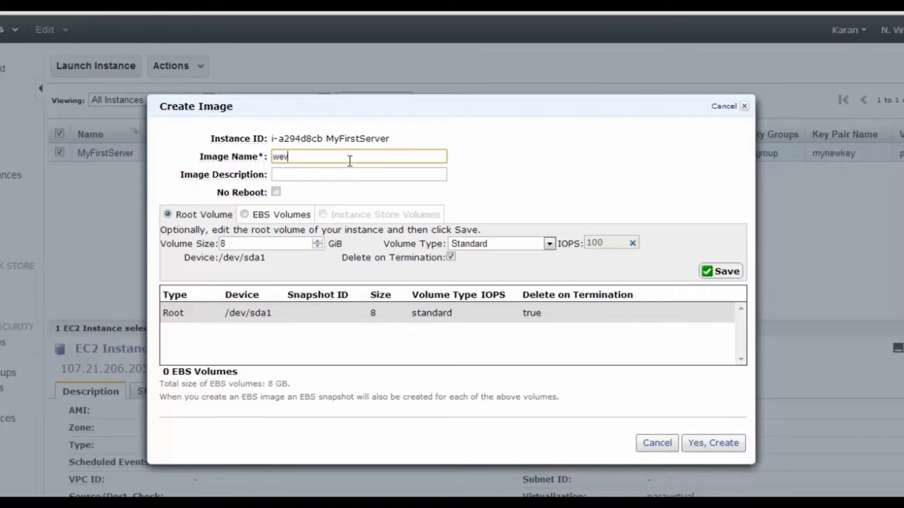
text(b_server_ami)
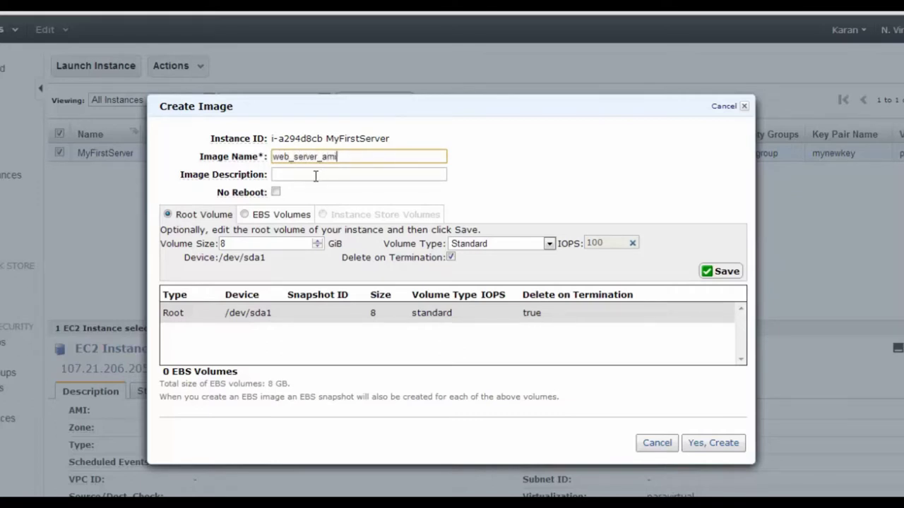
click(316, 176)
text(Ml)
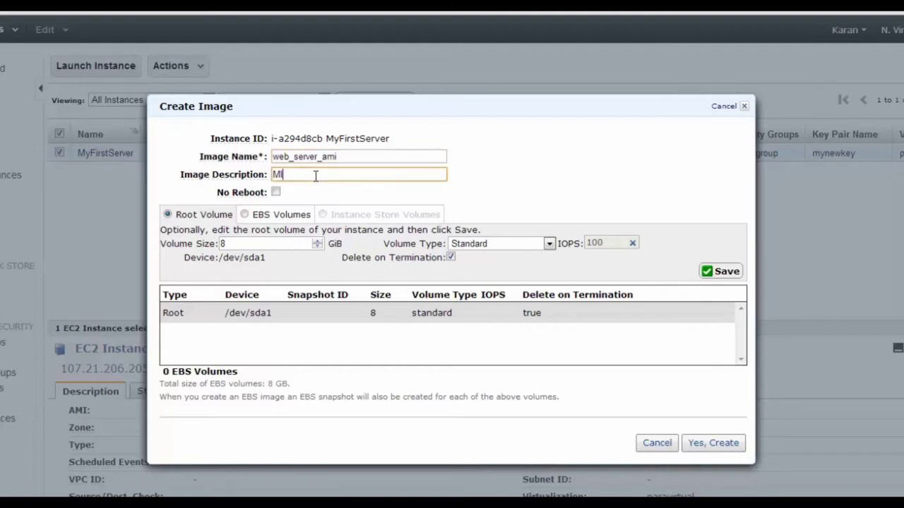
key(BackSpace)
text(AMI for all webservers)
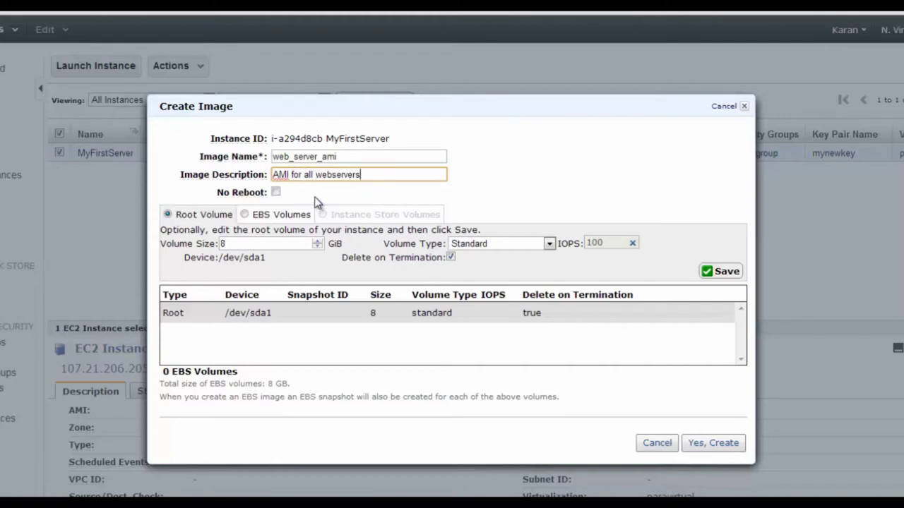
Enable No Reboot, review the EBS volume settings, and submit the image request.
click(276, 193)
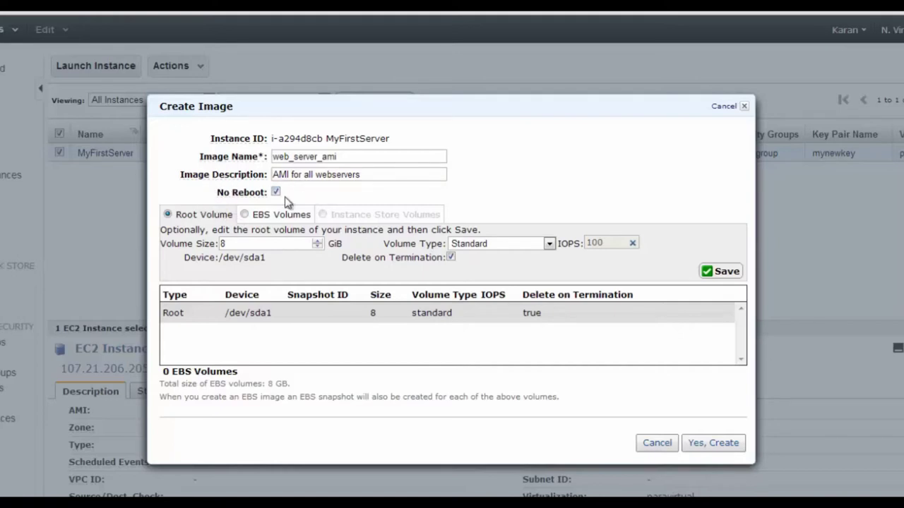
mouse_move(236, 205)
click(274, 214)
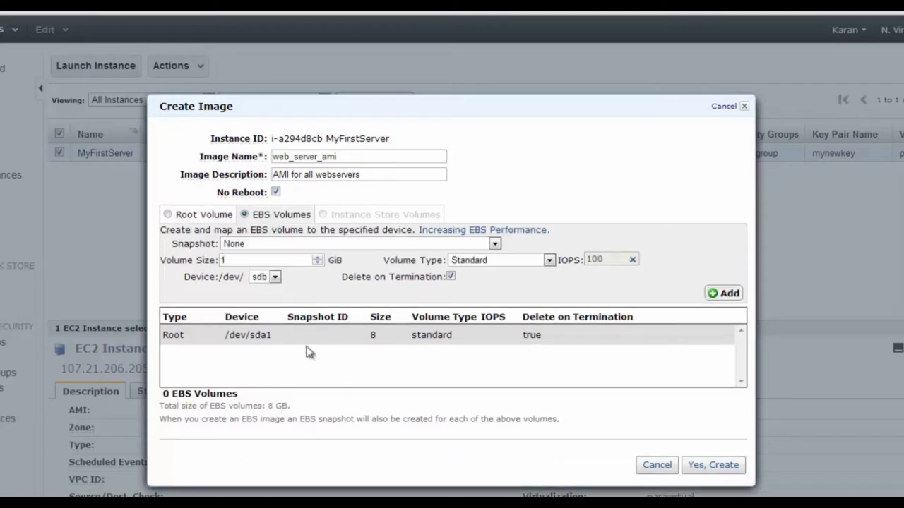
click(176, 216)
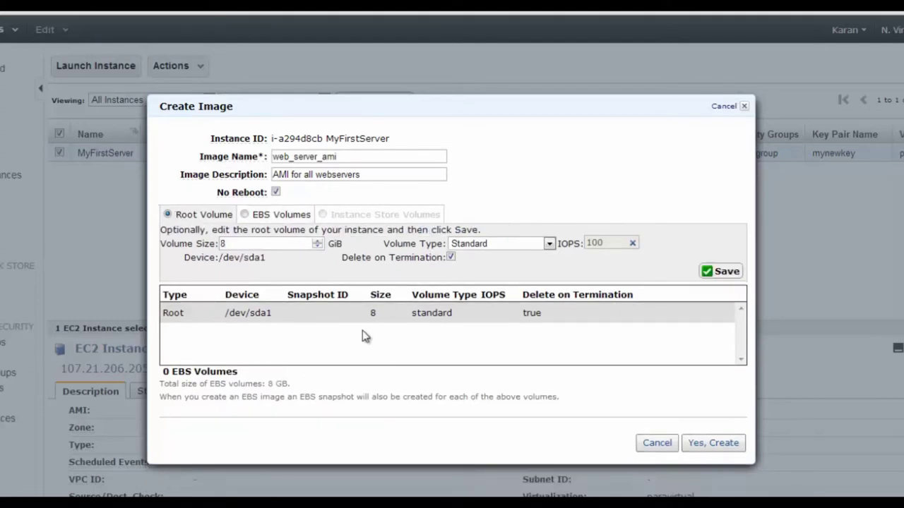
click(726, 444)
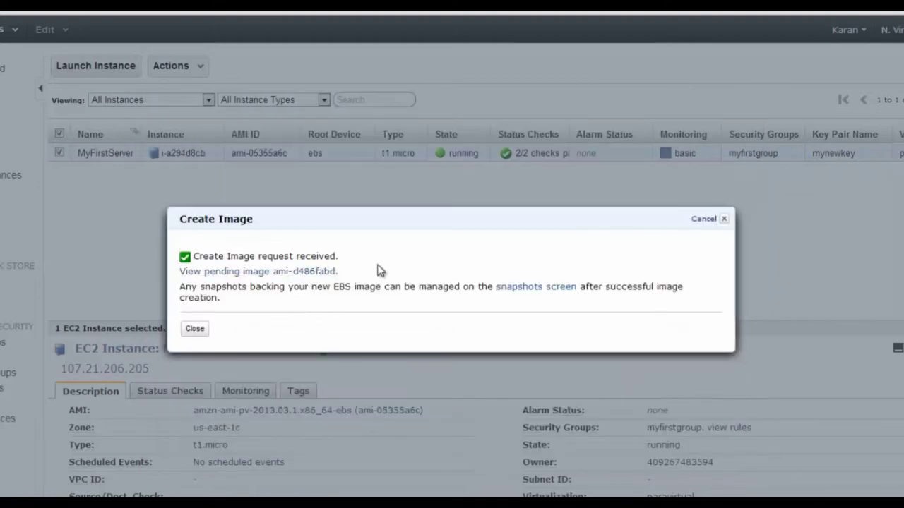
Show the AMIs list with web_server_ami (ami-d486fabd) available and Private.
click(197, 331)
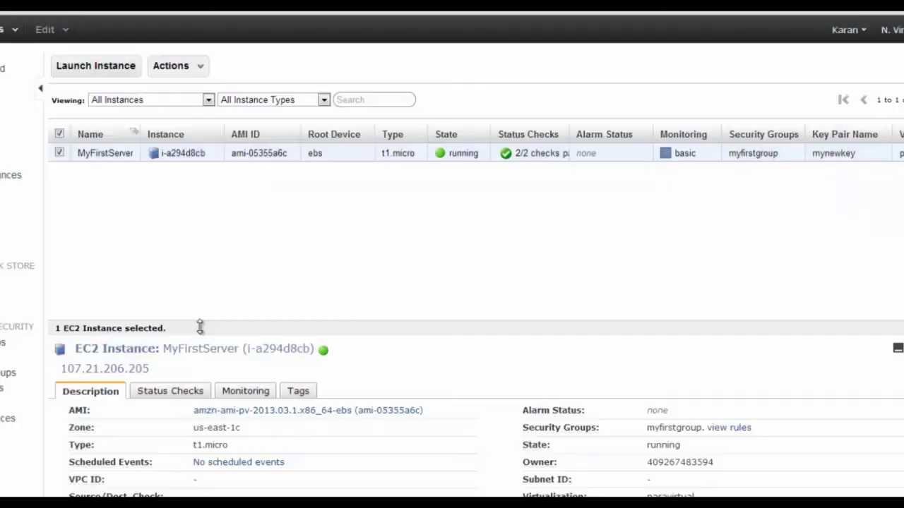
click(2, 220)
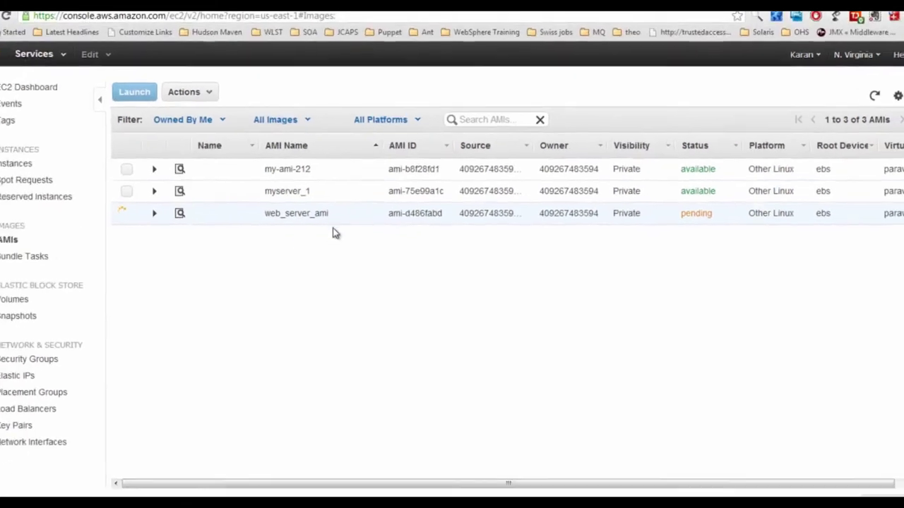
key(alt+Tab)
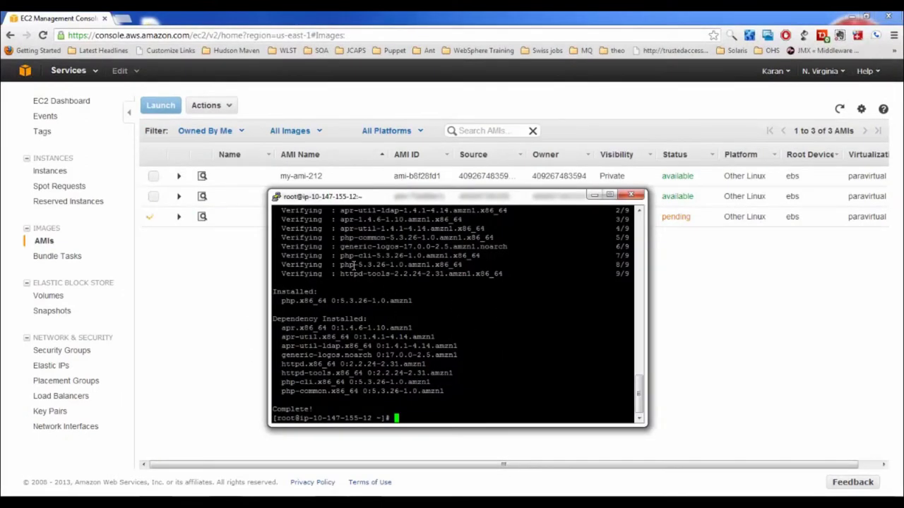
click(594, 195)
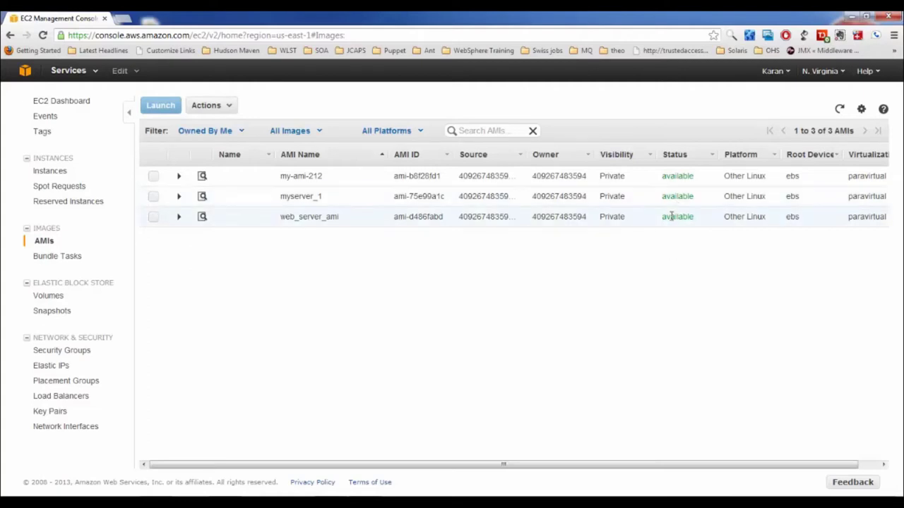
double_click(667, 217)
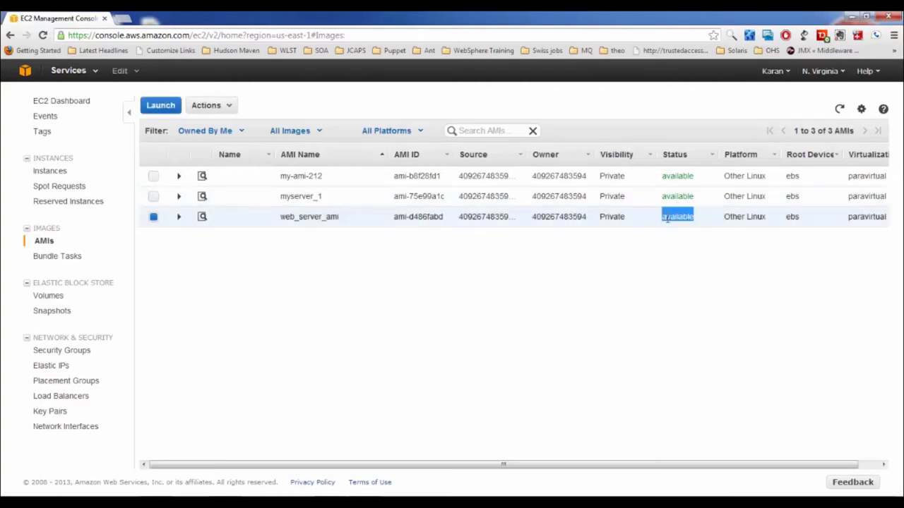
double_click(612, 217)
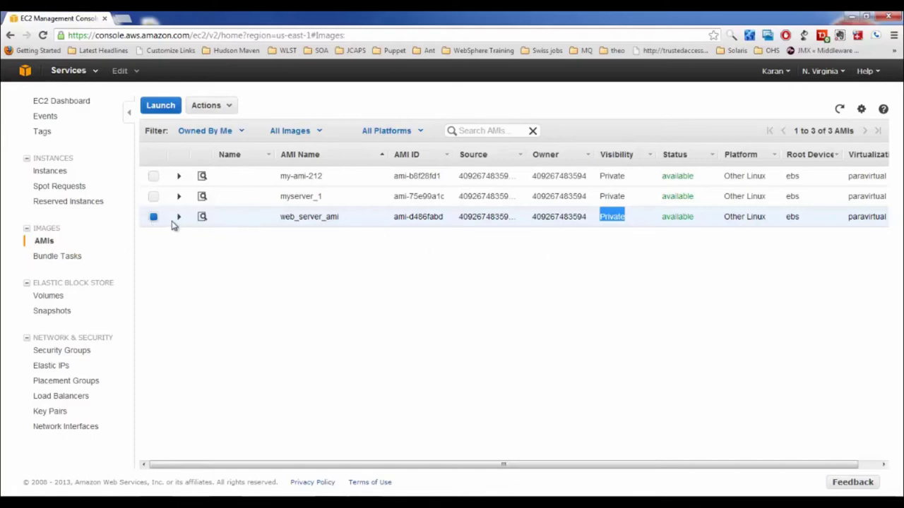
right_click(240, 223)
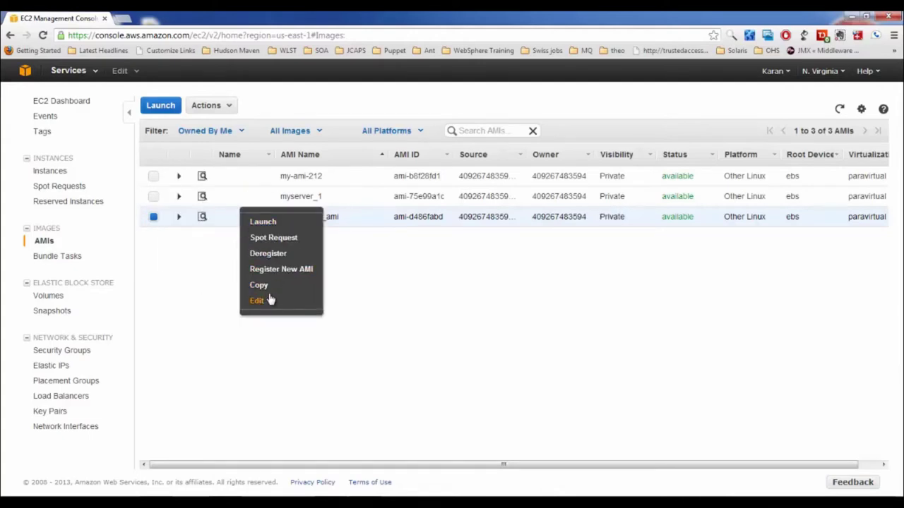
click(270, 300)
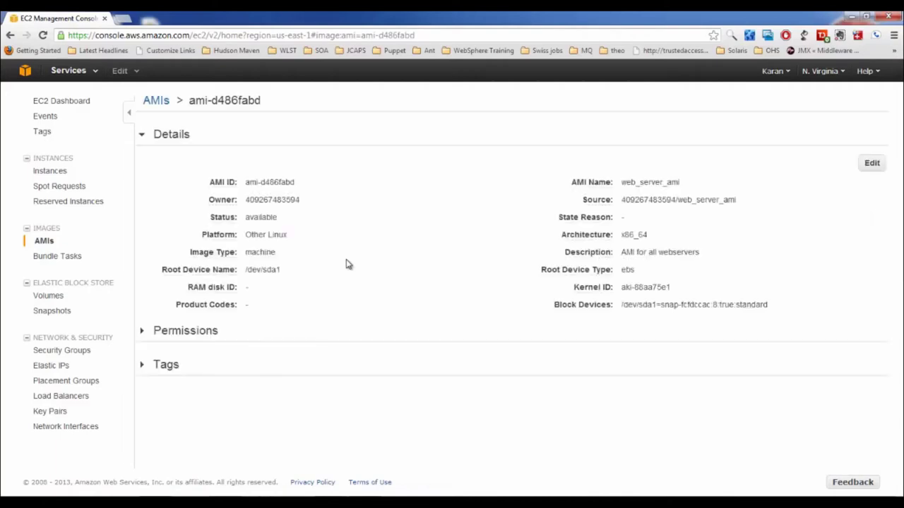
click(164, 335)
scroll(250, 356, down, 2)
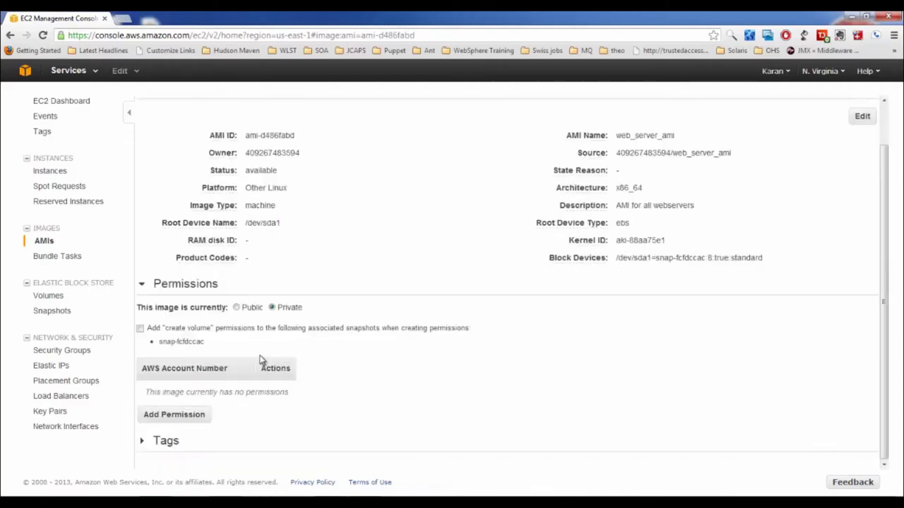
click(237, 309)
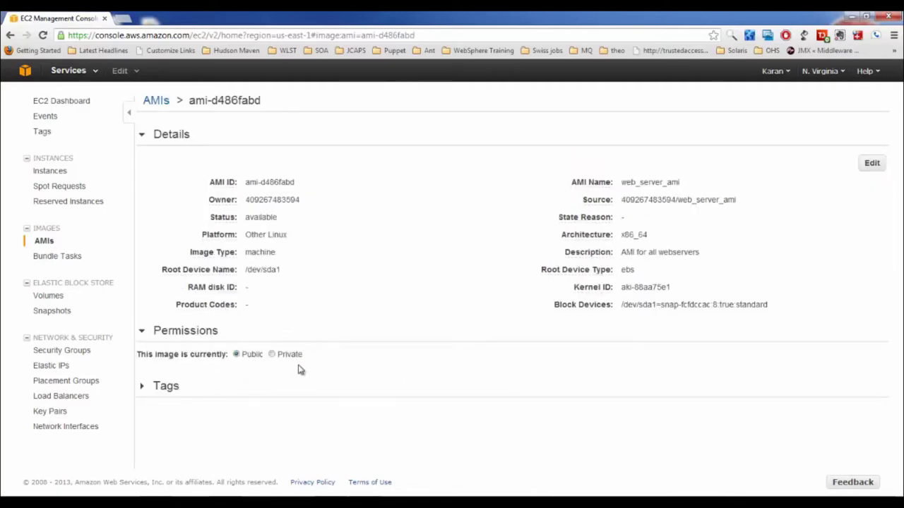
click(271, 354)
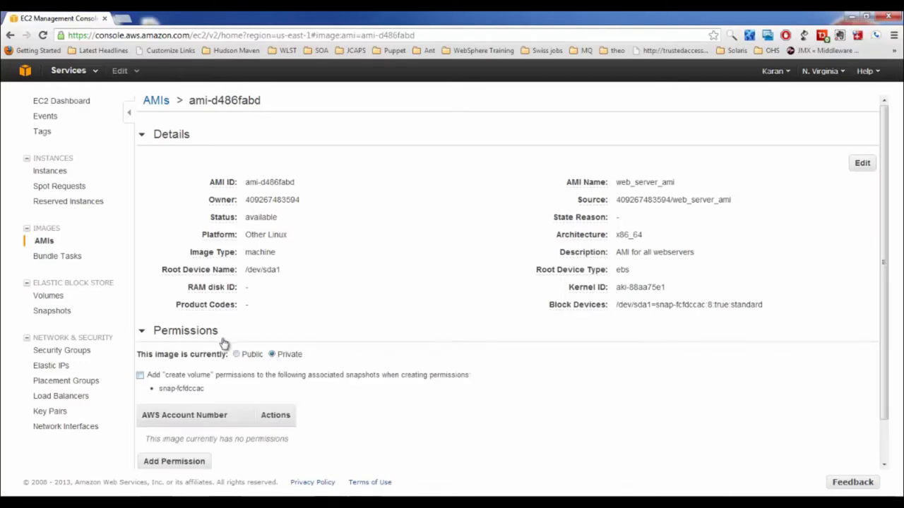
click(44, 242)
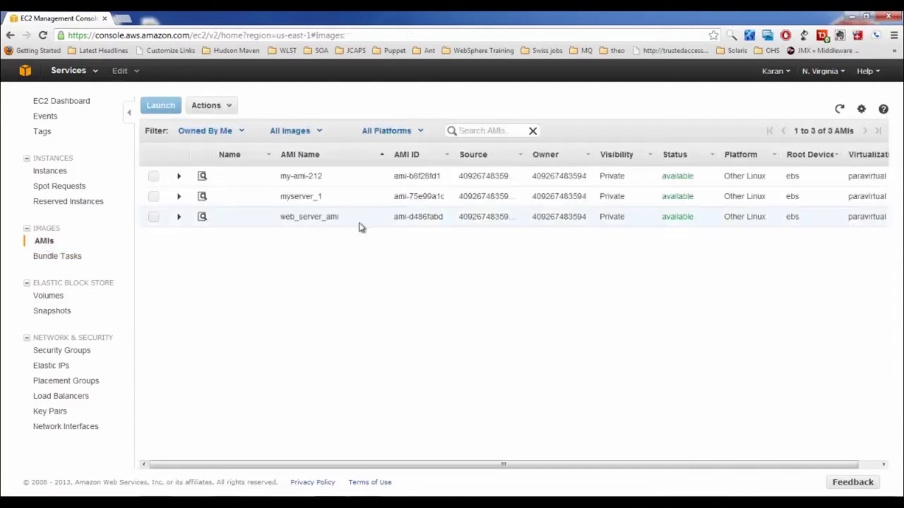
right_click(254, 224)
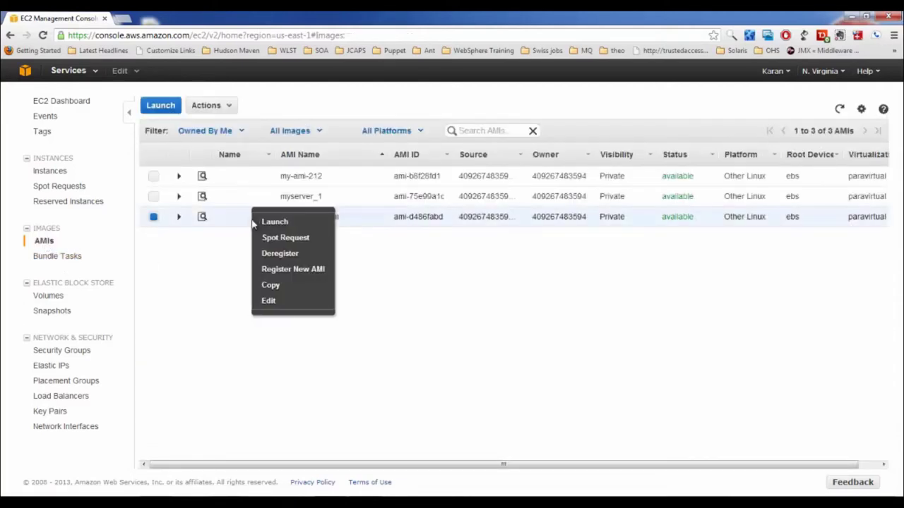
click(261, 223)
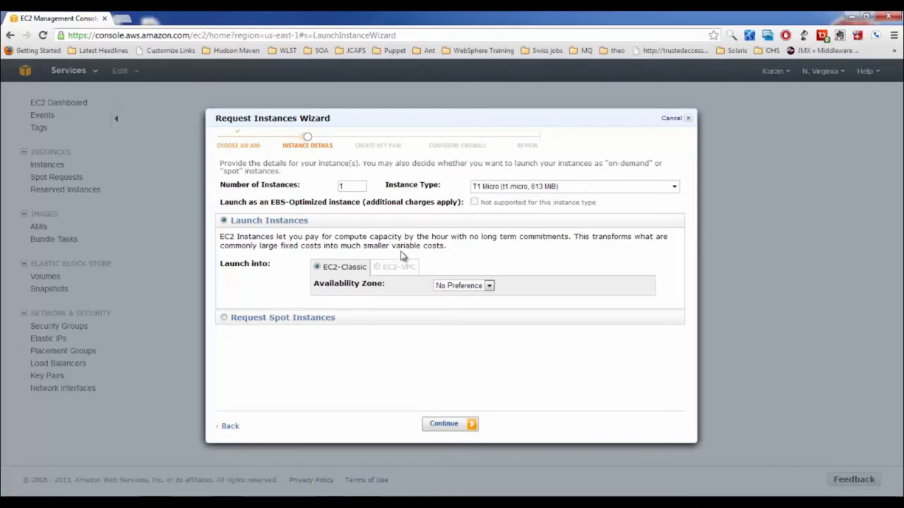
click(671, 119)
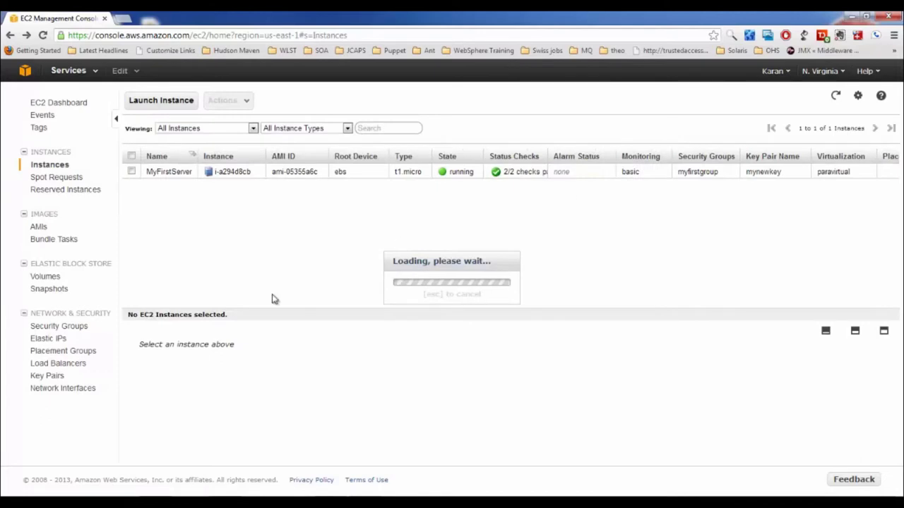
click(38, 227)
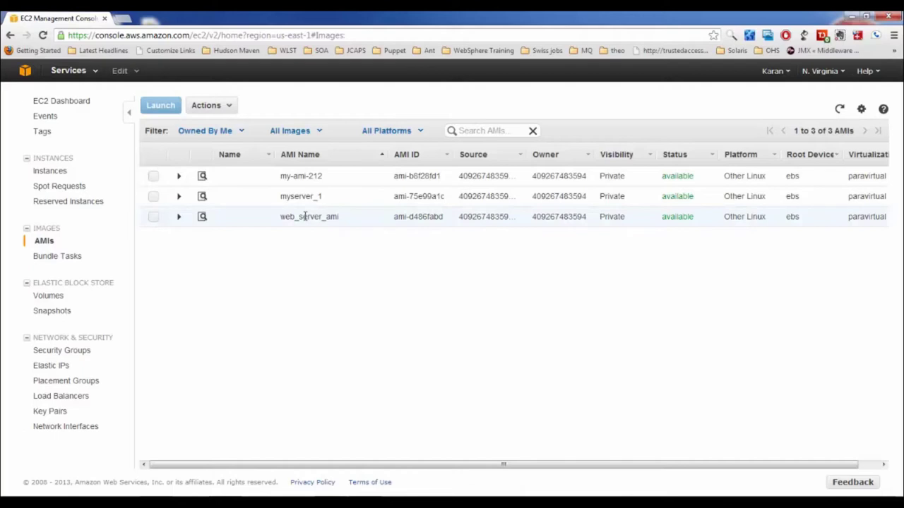
Copy web_server_ami to Asia Pacific (Sydney), producing the new AMI ami-4439aa7e.
right_click(226, 223)
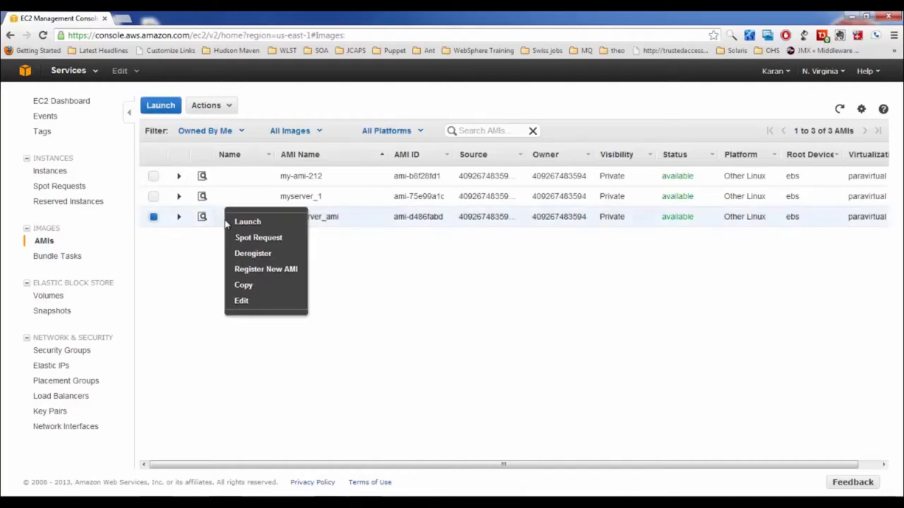
click(237, 285)
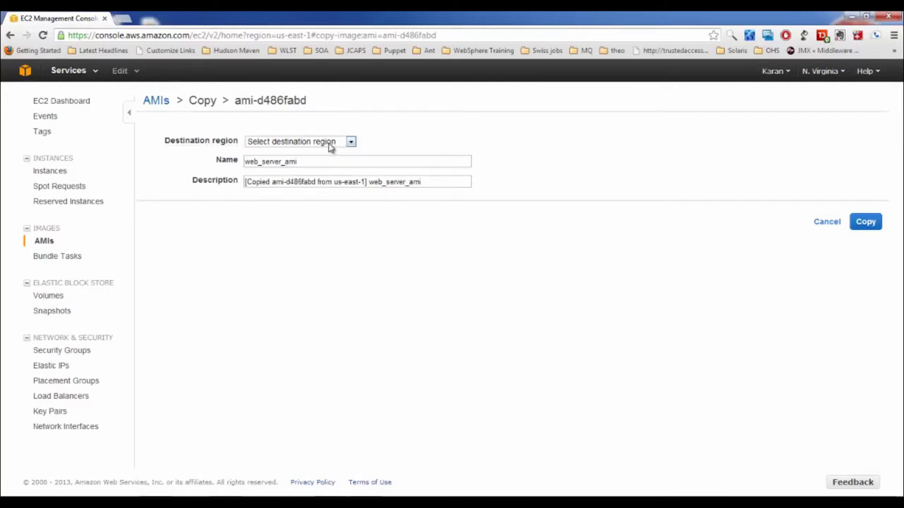
click(330, 144)
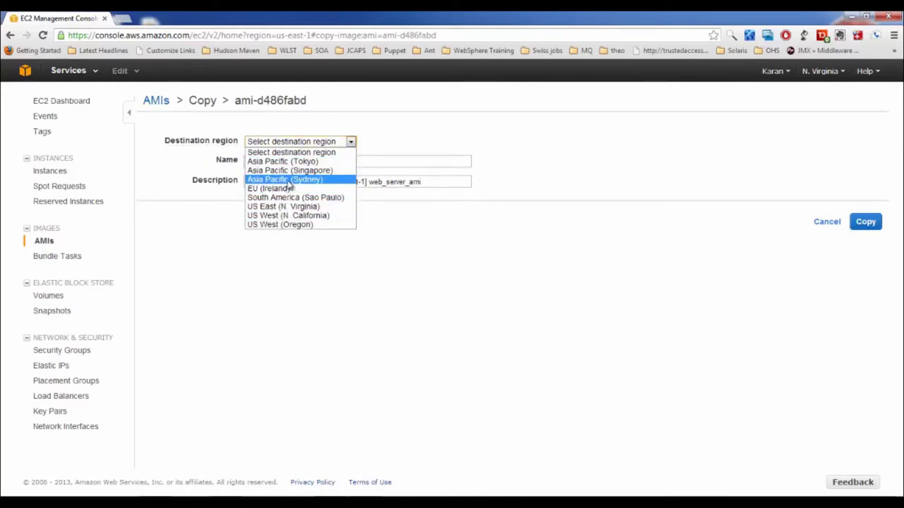
click(287, 180)
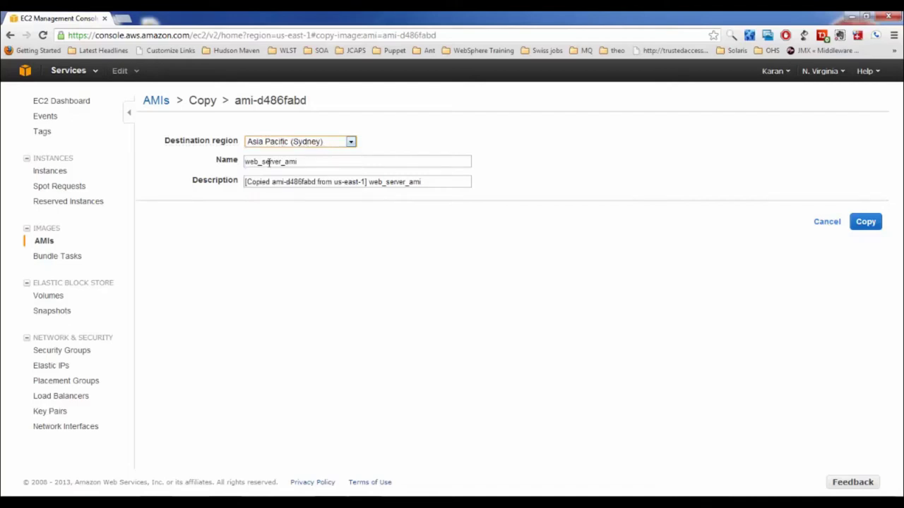
drag(310, 162, 210, 166)
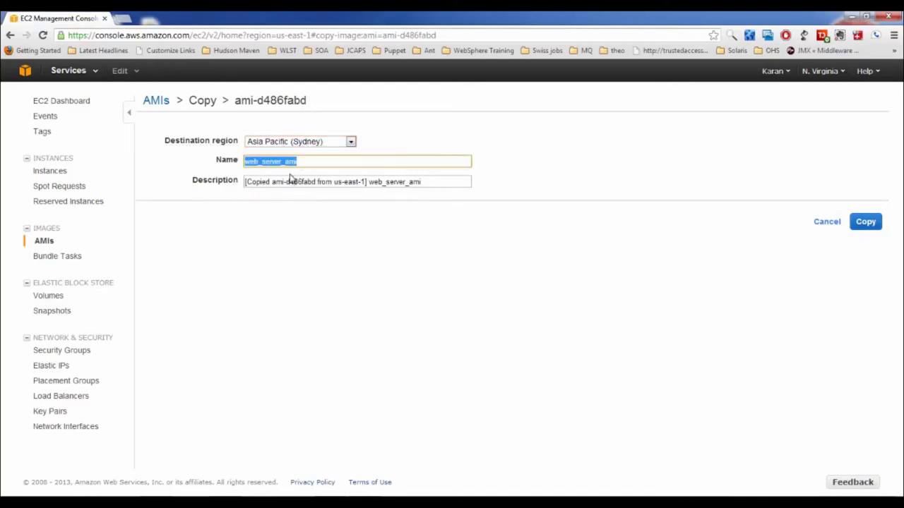
drag(426, 182, 95, 200)
click(238, 231)
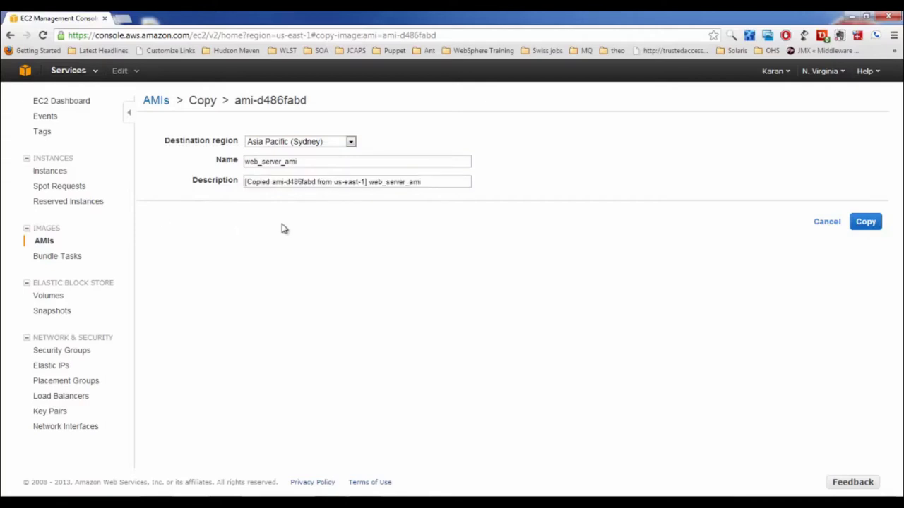
click(867, 223)
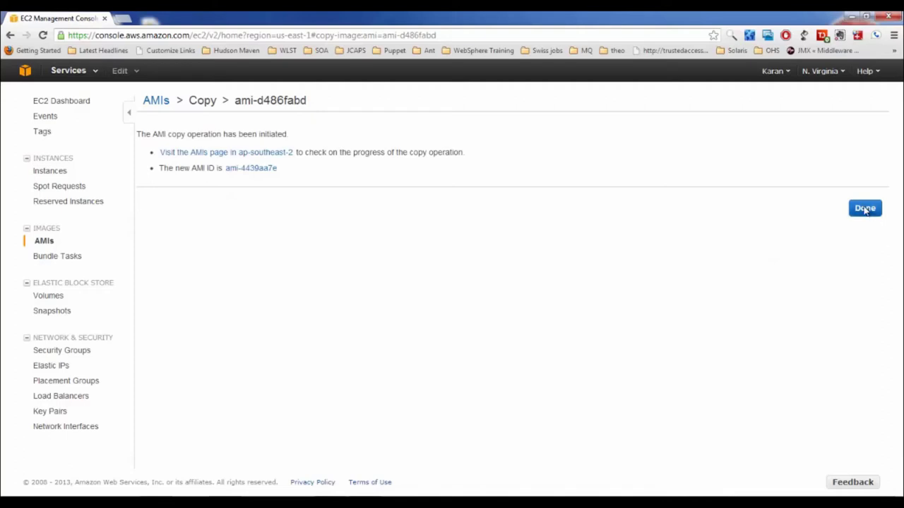
click(866, 210)
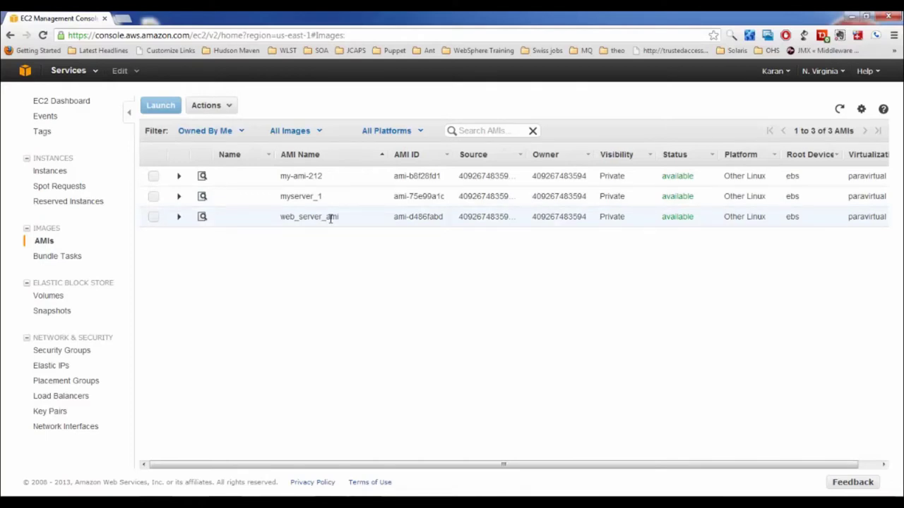
Show the Volumes page listing the 8 GiB volume vol-cdee2a90 attached to MyFirstServer.
drag(282, 217, 316, 283)
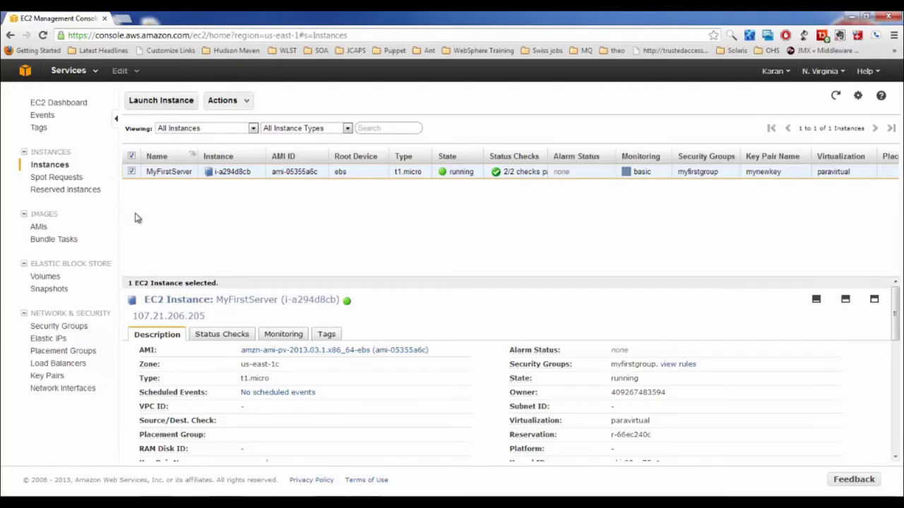
click(46, 277)
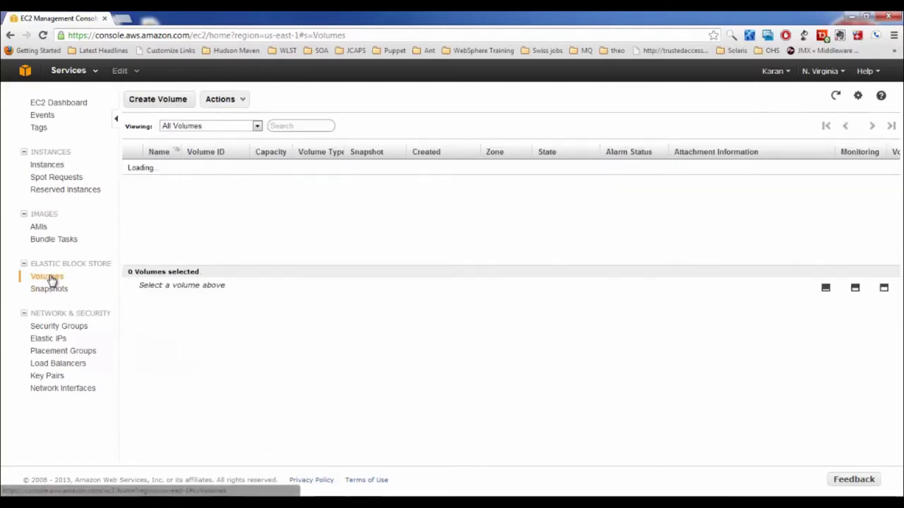
Create a 2 GiB Standard EBS volume with no snapshot in zone us-east-1c.
click(158, 101)
click(435, 219)
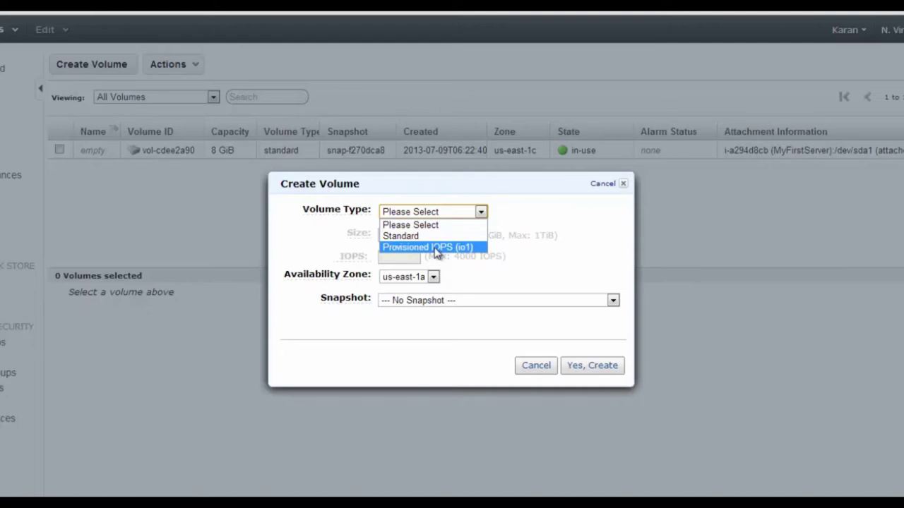
click(412, 235)
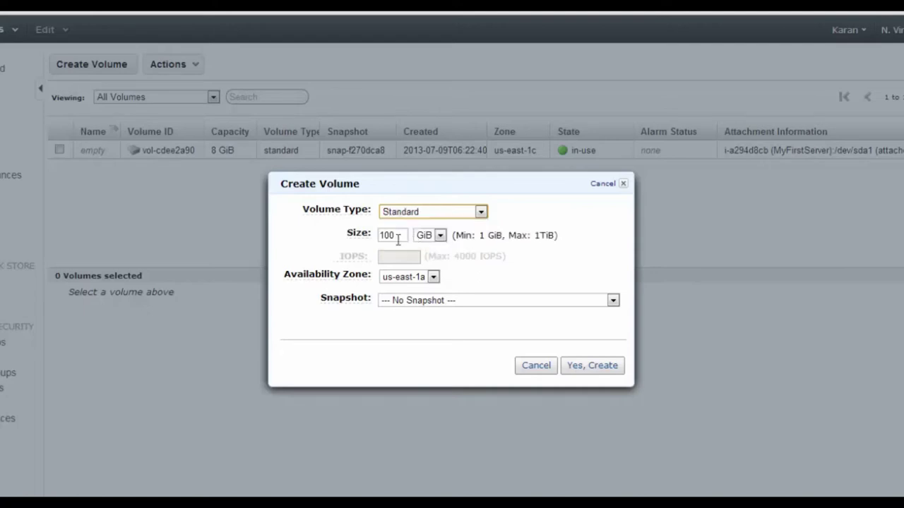
double_click(396, 236)
text(2)
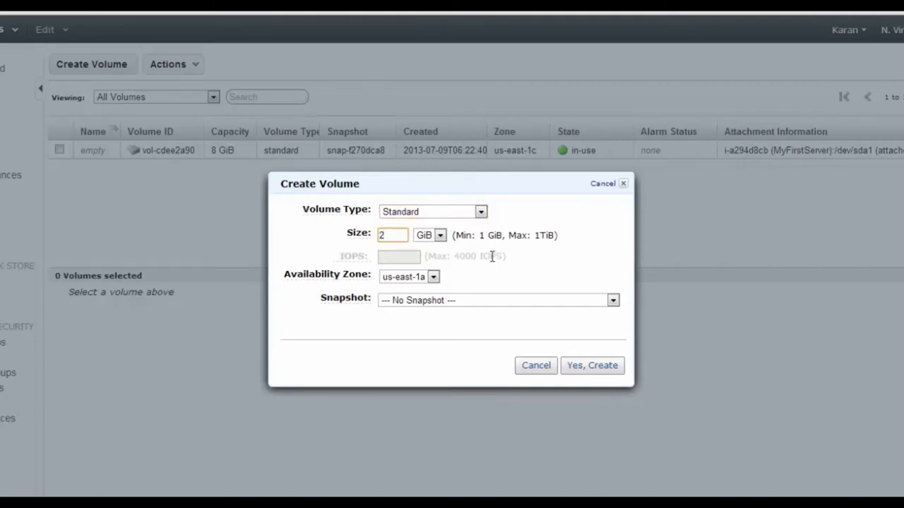
click(417, 279)
click(431, 277)
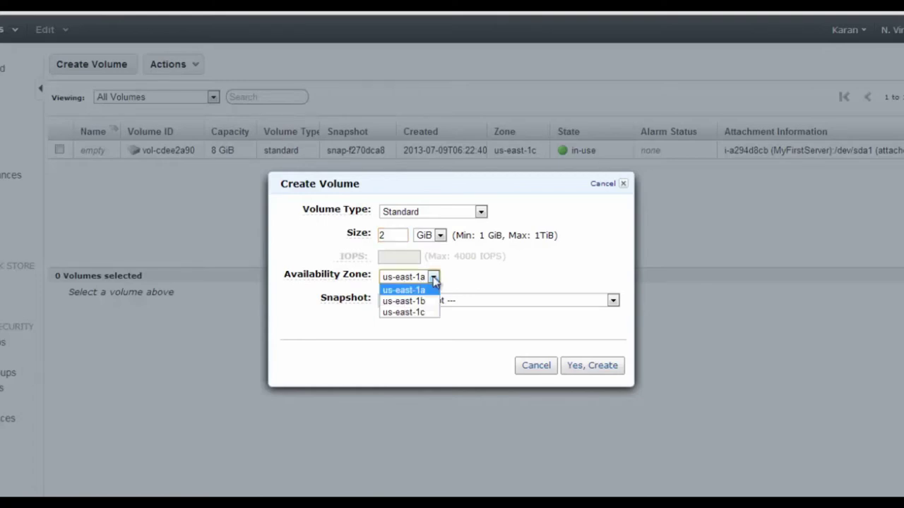
click(419, 313)
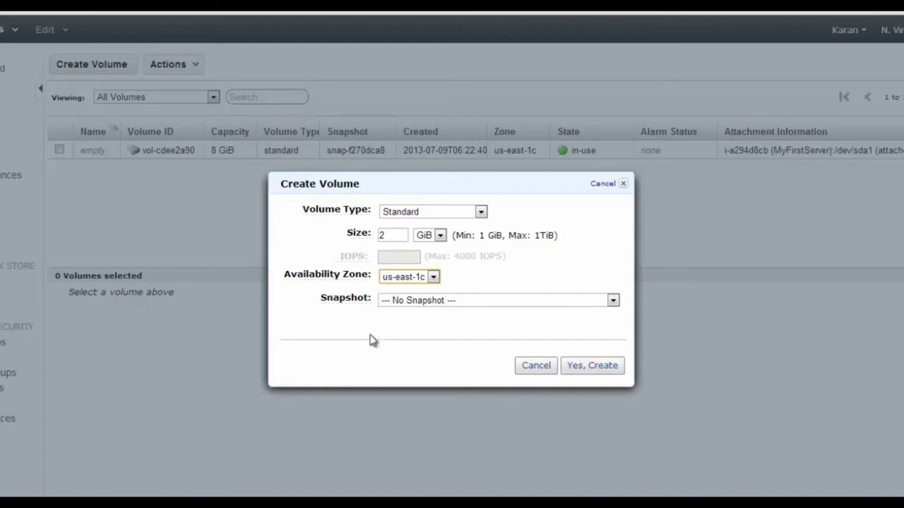
click(605, 365)
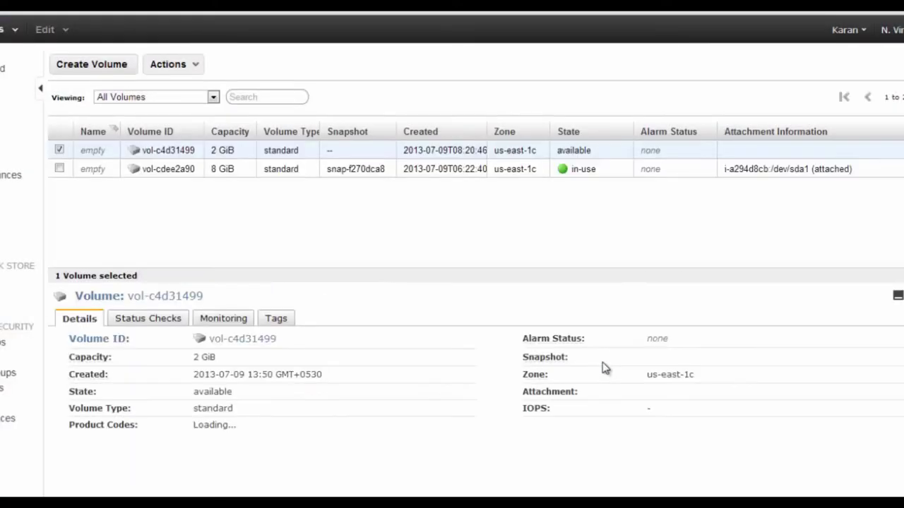
Attach volume vol-c4d31499 to MyFirstServer (i-a294d8cb) as /dev/sdf.
click(59, 151)
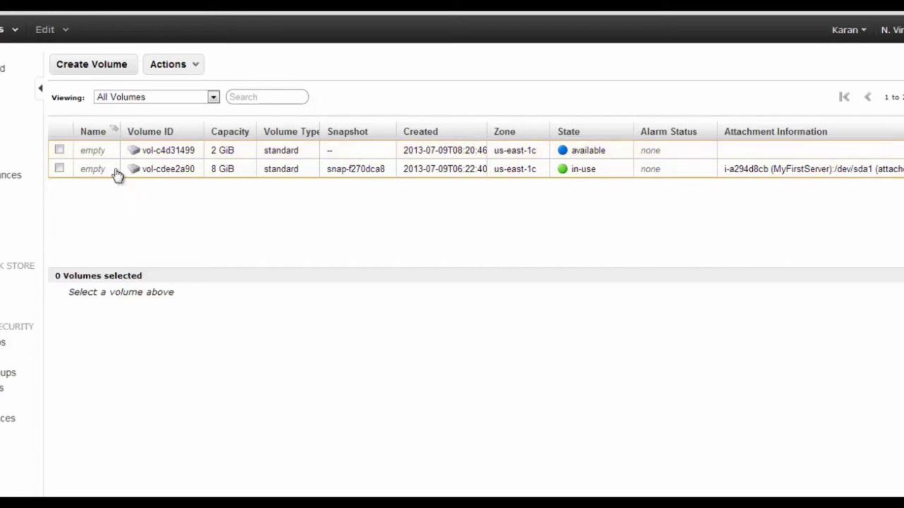
right_click(84, 154)
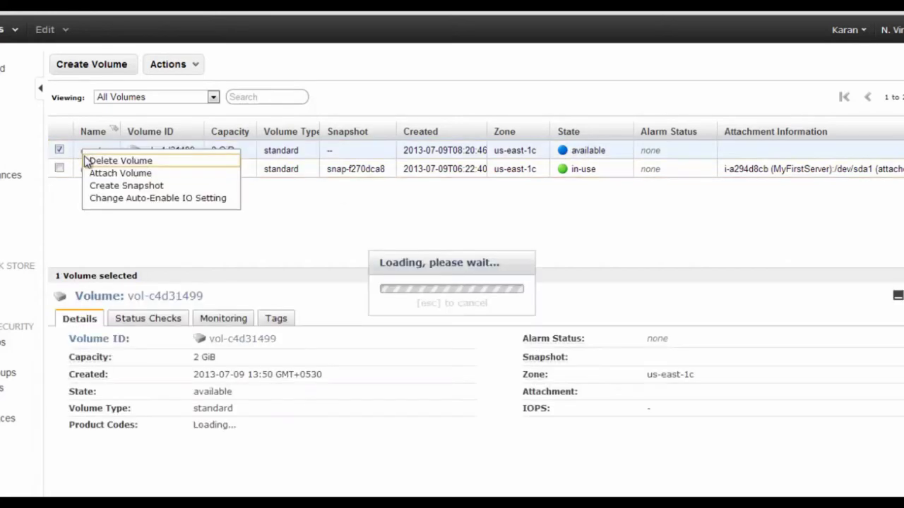
click(94, 174)
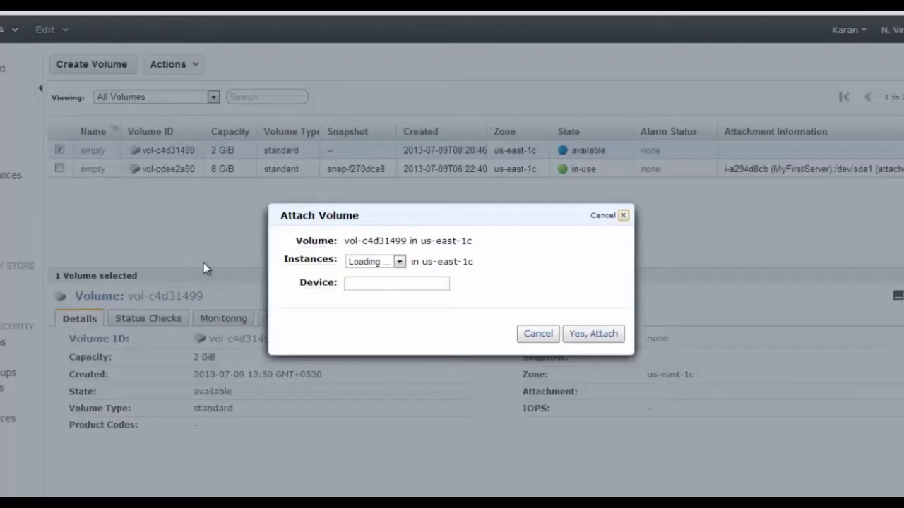
click(423, 264)
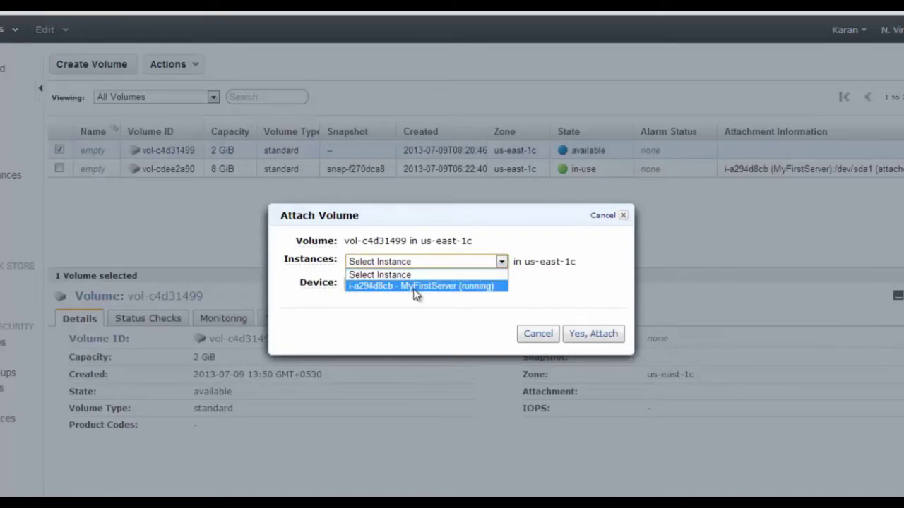
click(416, 287)
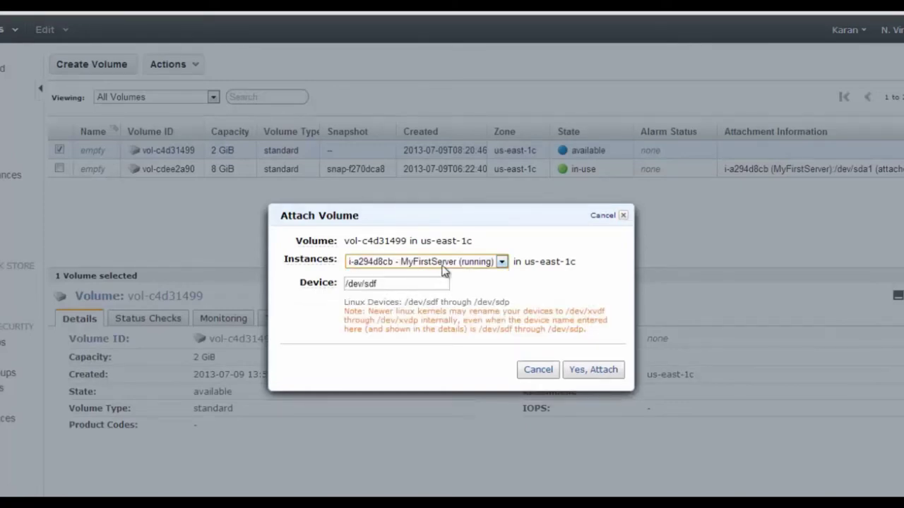
click(594, 374)
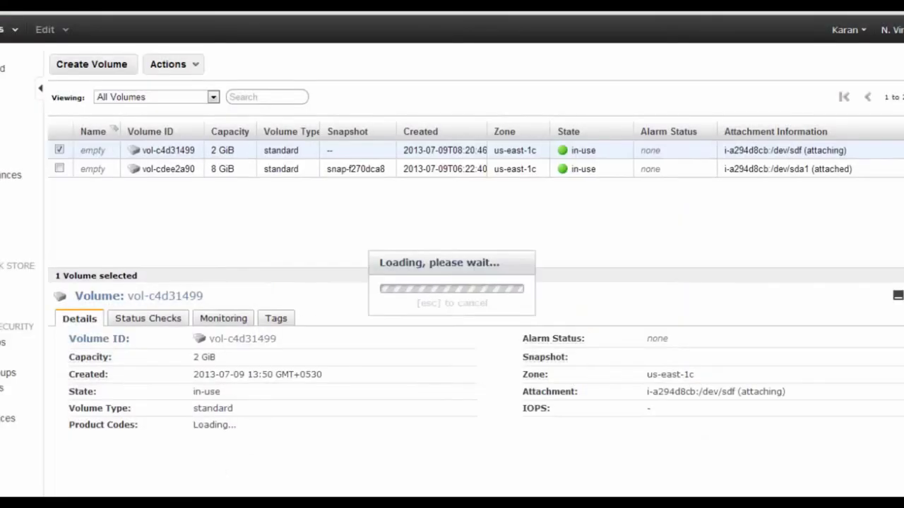
Run fdisk -l in the maximized PuTTY window and locate the 2147 MB disk /dev/xvdf.
key(alt+Tab)
double_click(387, 183)
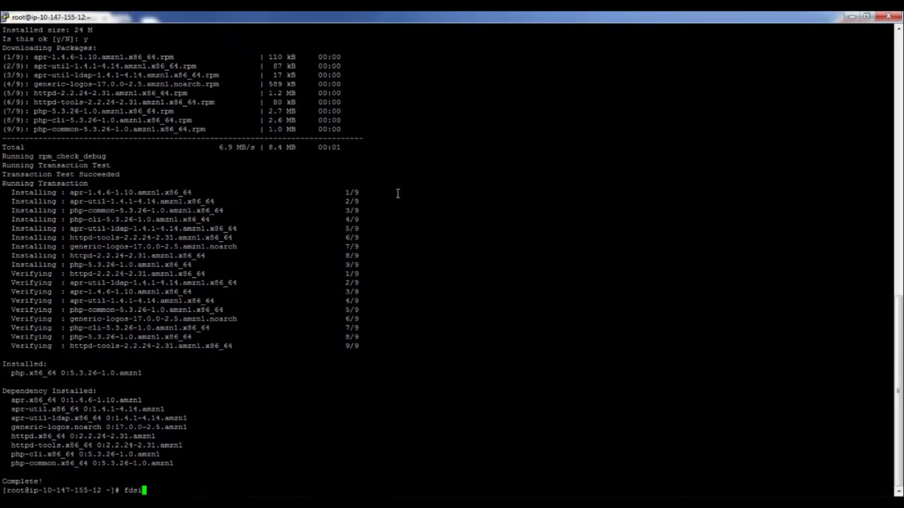
text(k -l)
key(Return)
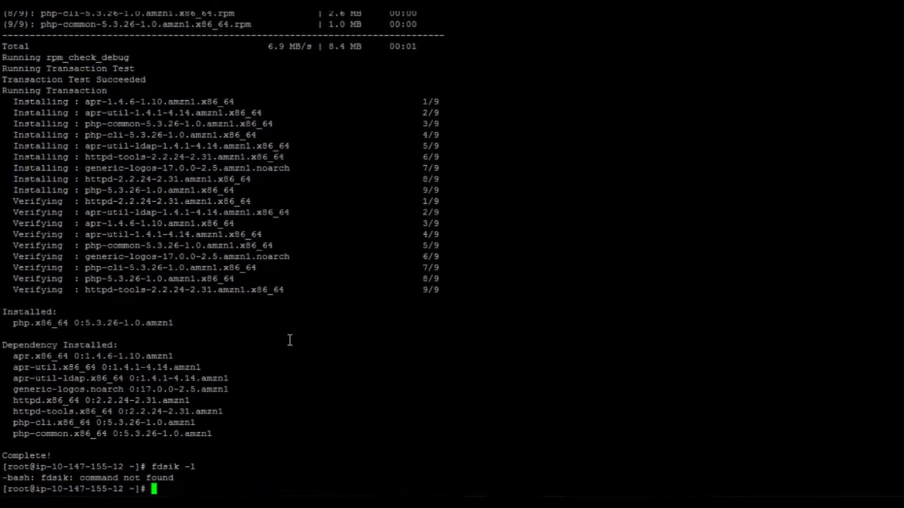
text(fdisk -l)
key(Return)
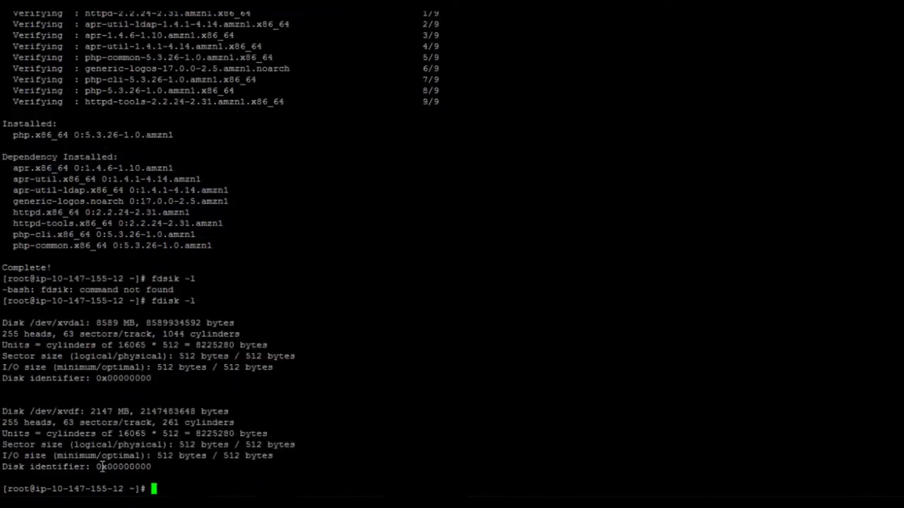
double_click(99, 412)
double_click(62, 412)
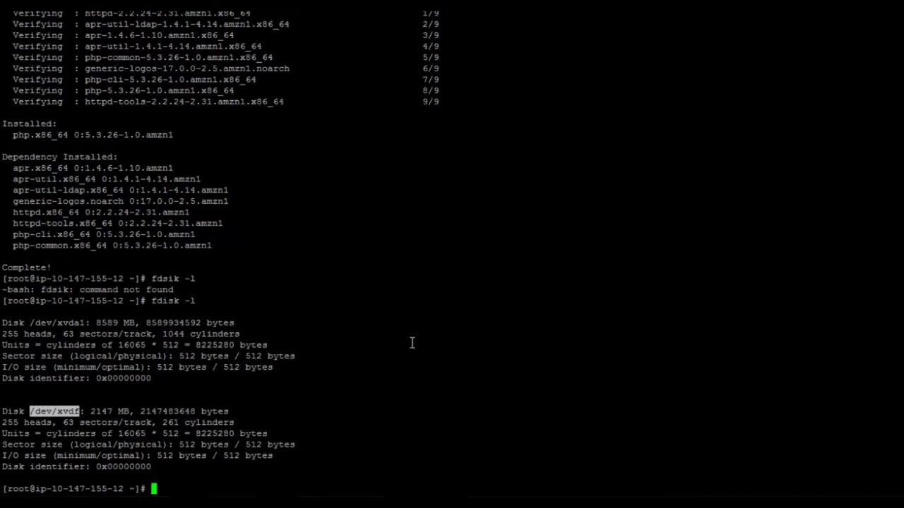
Begin typing the mkfs.ext3 format command, correcting typos.
text(mkfd)
key(BackSpace)
text(s.extxt)
key(BackSpace)
key(BackSpace)
Format /dev/xvdf as ext3, create /mnt/mydisk, and mount the disk there.
text(3 /d)
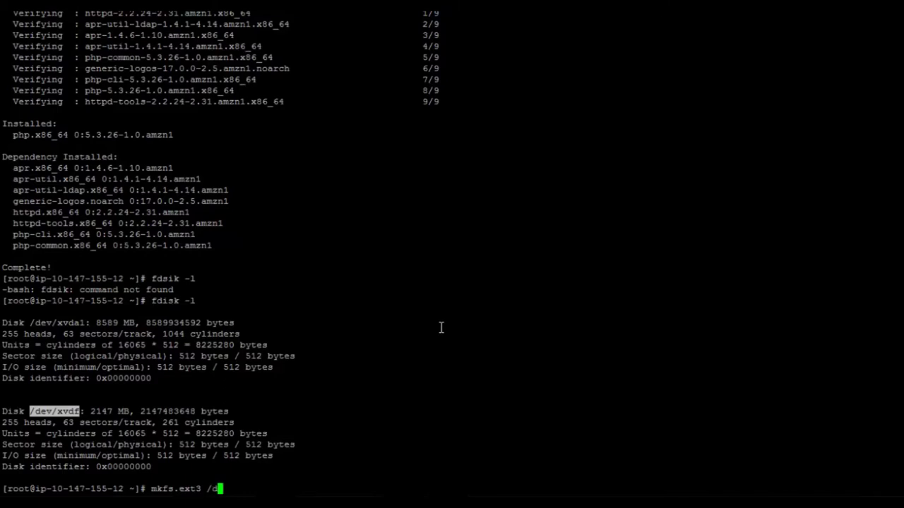
text(ev/xvdf)
key(Return)
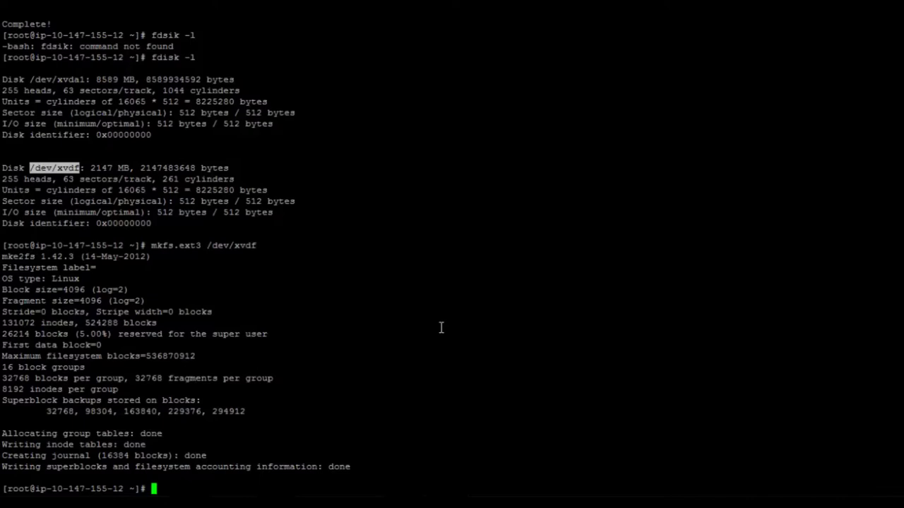
text(mkdir /mnt/mydisk)
key(Return)
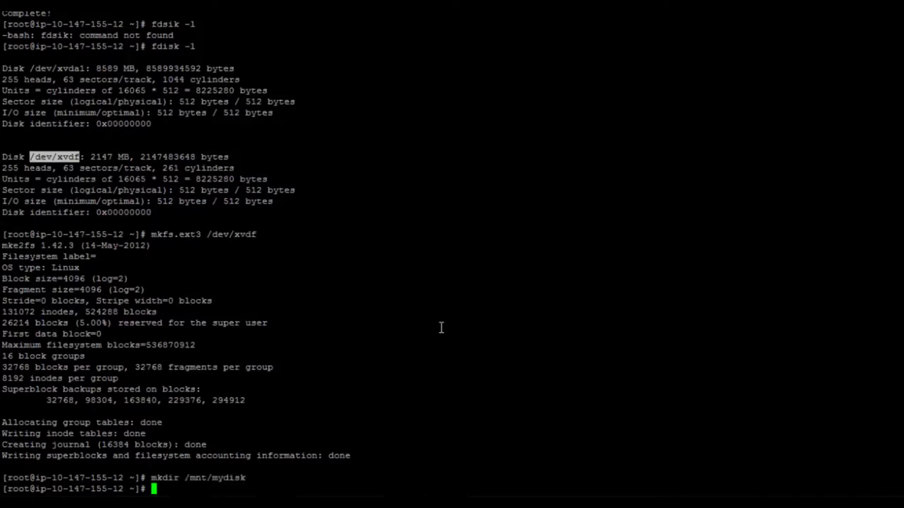
text(mount /dev/xvdf)
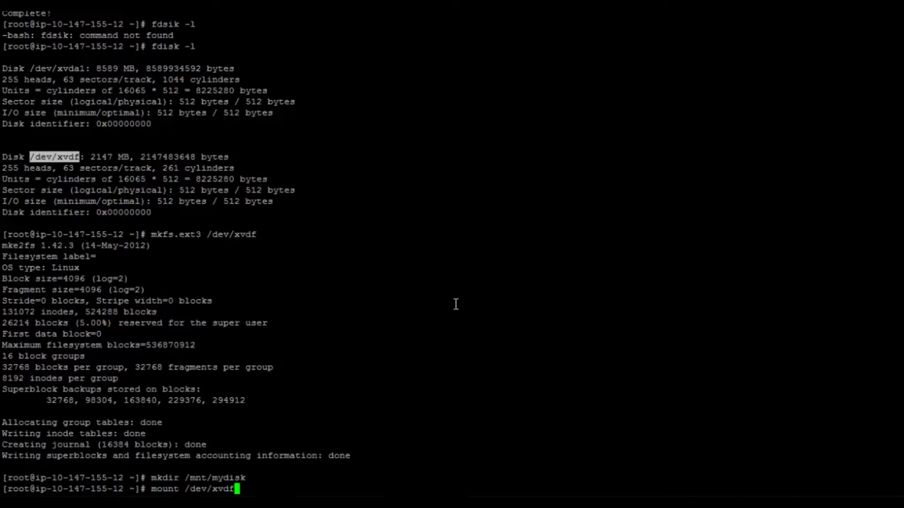
text( /mnt/mydisk)
key(Return)
Check with df -h that /dev/xvdf shows 2.0G mounted on /mnt/mydisk.
text(df )
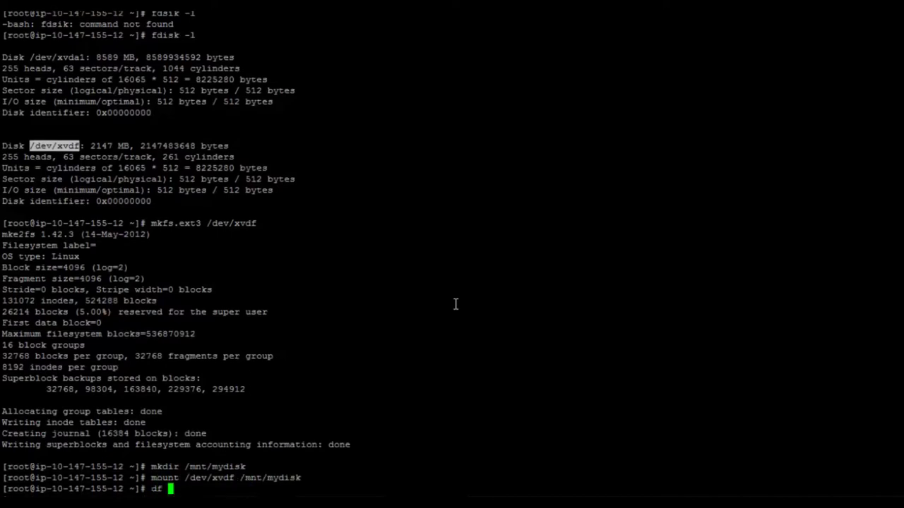
text(-h)
key(Return)
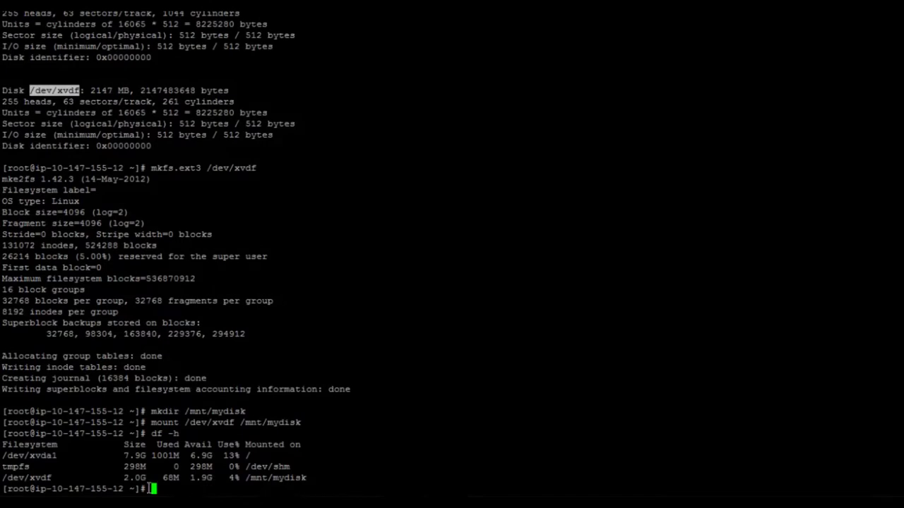
double_click(136, 478)
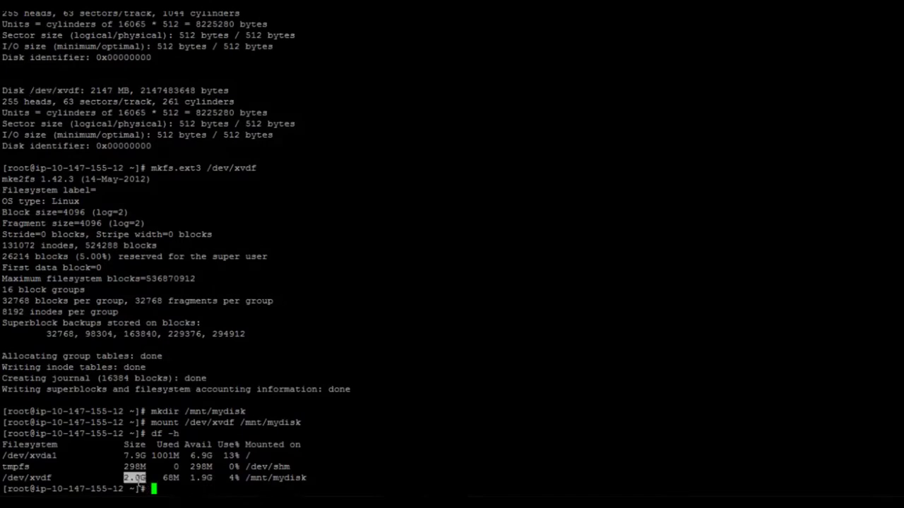
double_click(43, 479)
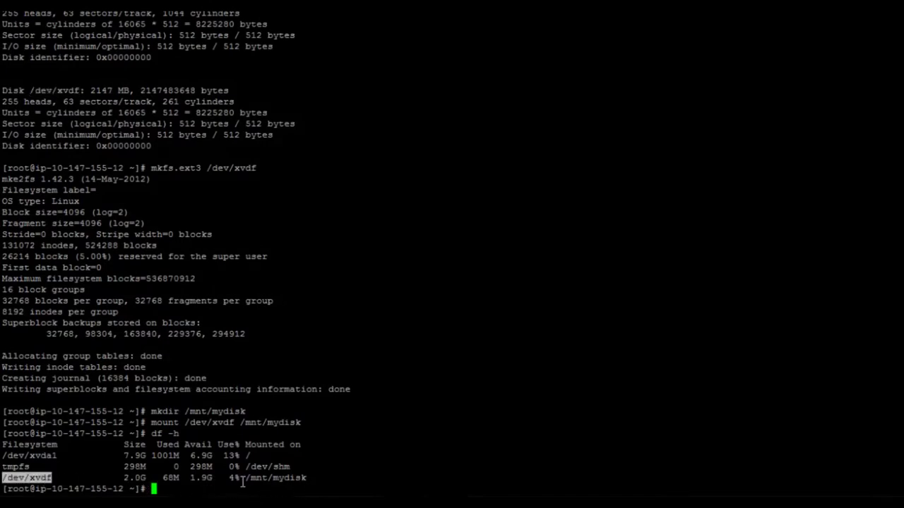
drag(246, 479, 305, 479)
key(ctrl+c)
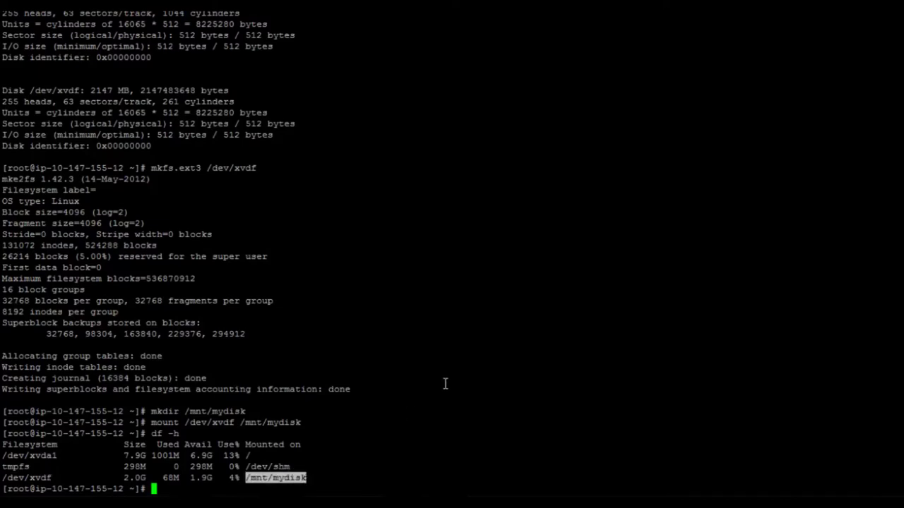
Change into /mnt/mydisk and list it with ls -l, showing lost+found.
text(cd)
right_click(487, 318)
key(Return)
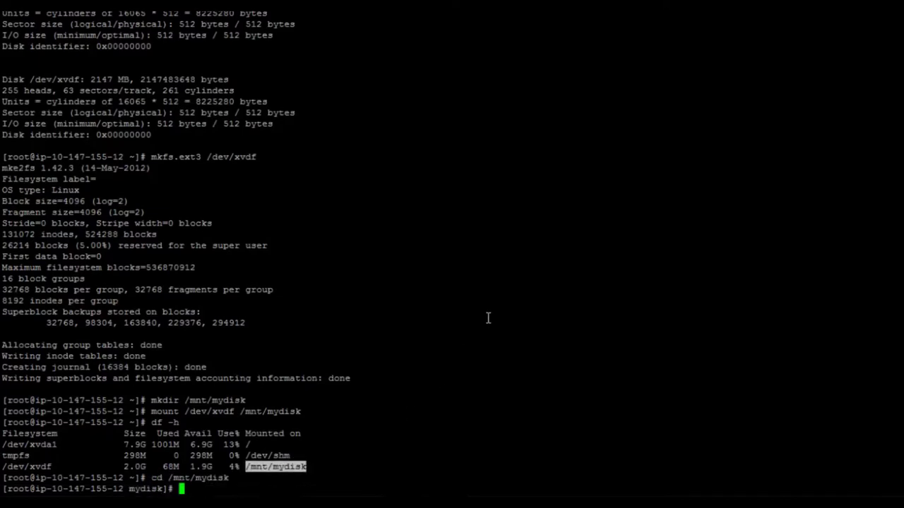
text(ls -l)
key(Return)
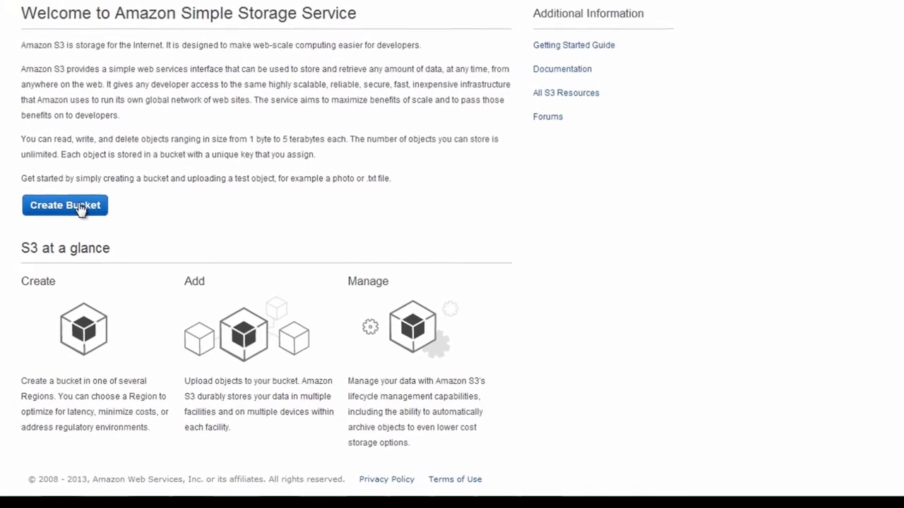
Create the bucket my-first-bucket-1212 with Oregon as its region.
click(80, 206)
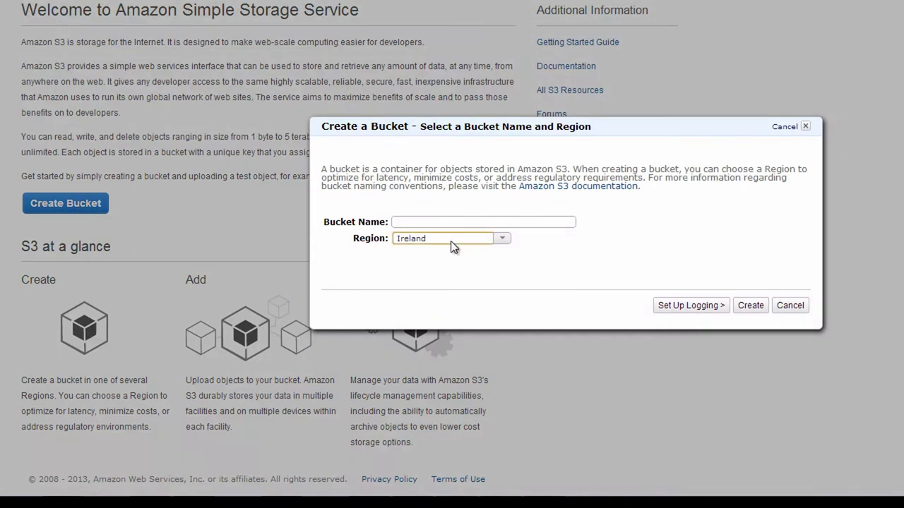
click(502, 240)
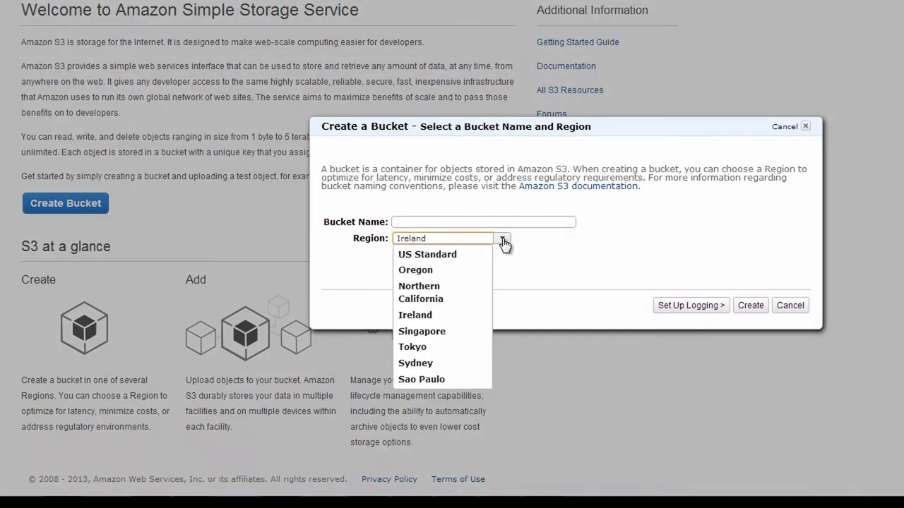
click(427, 269)
click(427, 222)
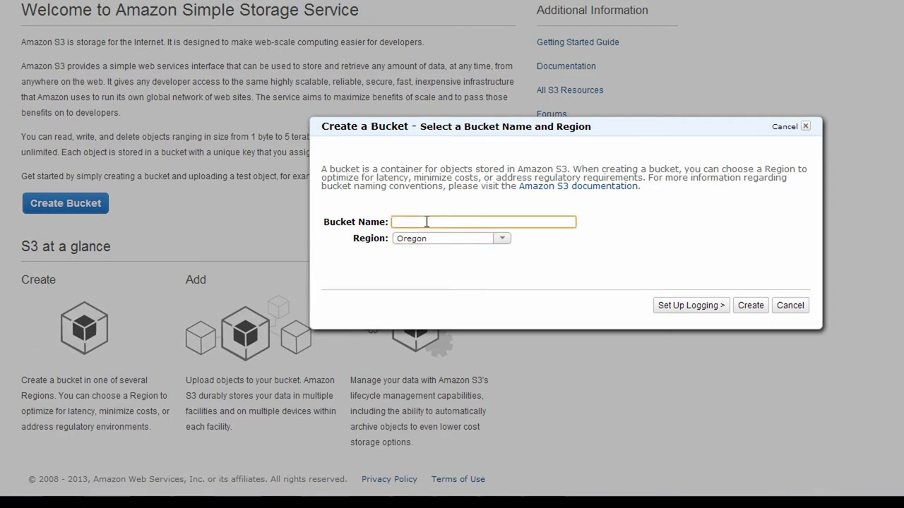
text(my-first-bucket-1212)
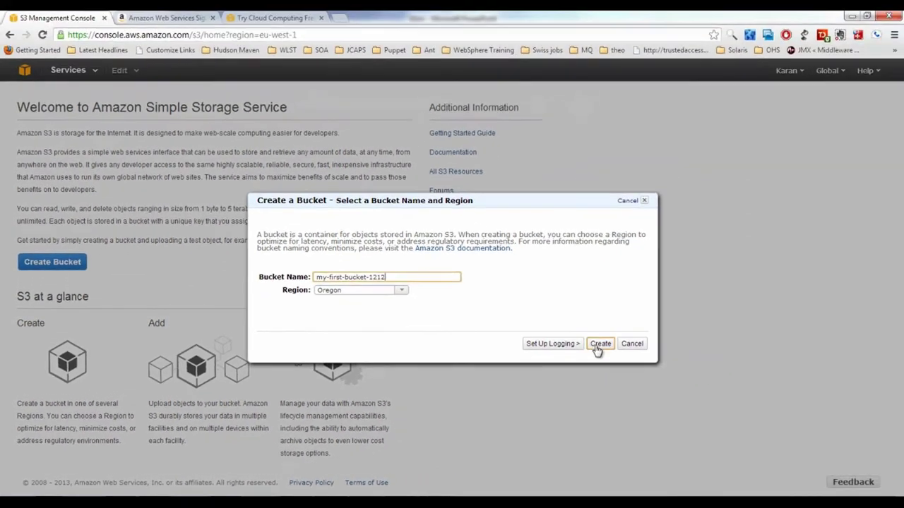
click(750, 305)
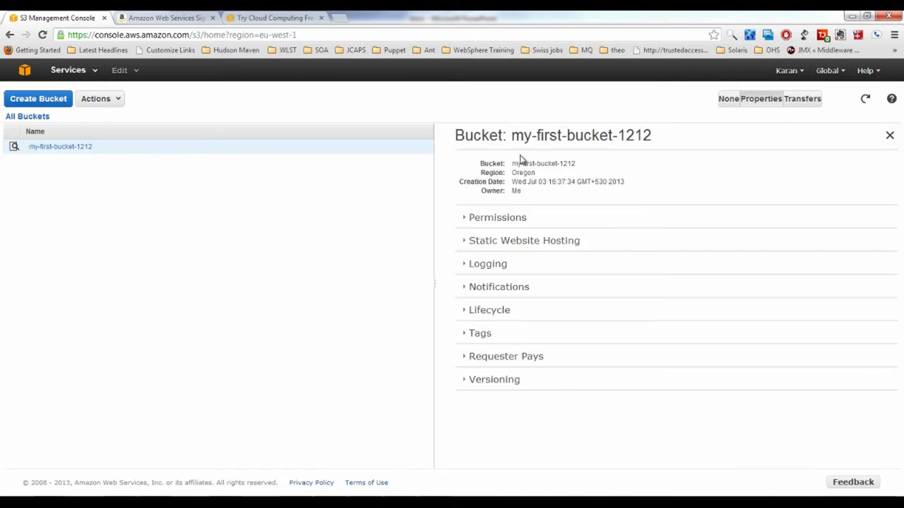
Review the new bucket's name, Oregon region and owner Me.
drag(512, 136, 661, 132)
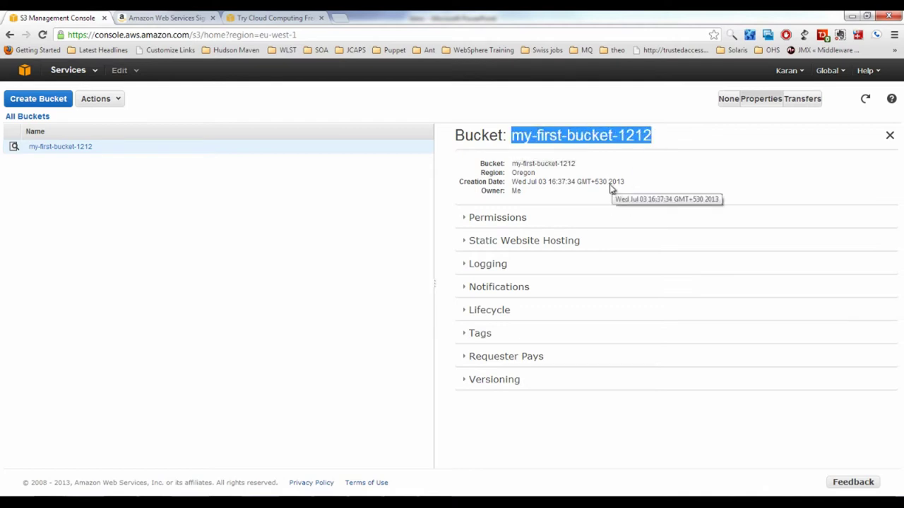
double_click(523, 173)
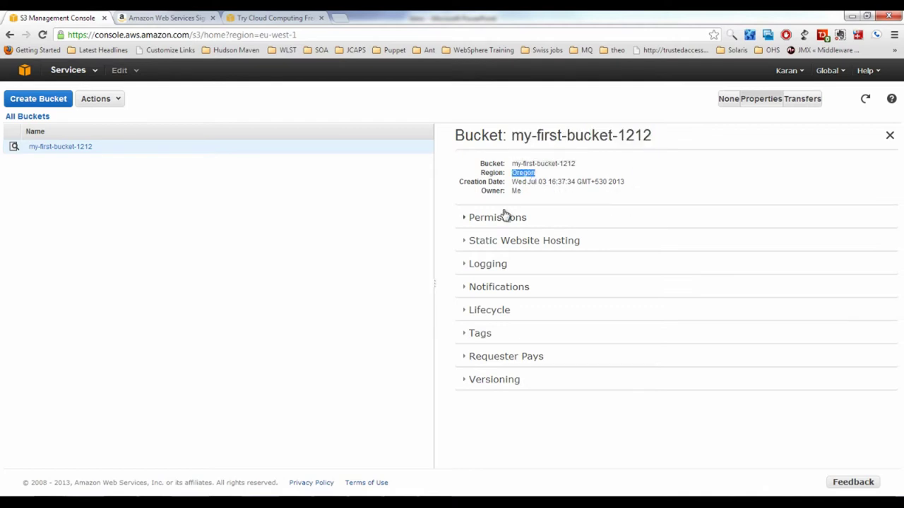
double_click(515, 192)
Add an Everyone grantee with List permission and save the bucket permissions.
click(466, 220)
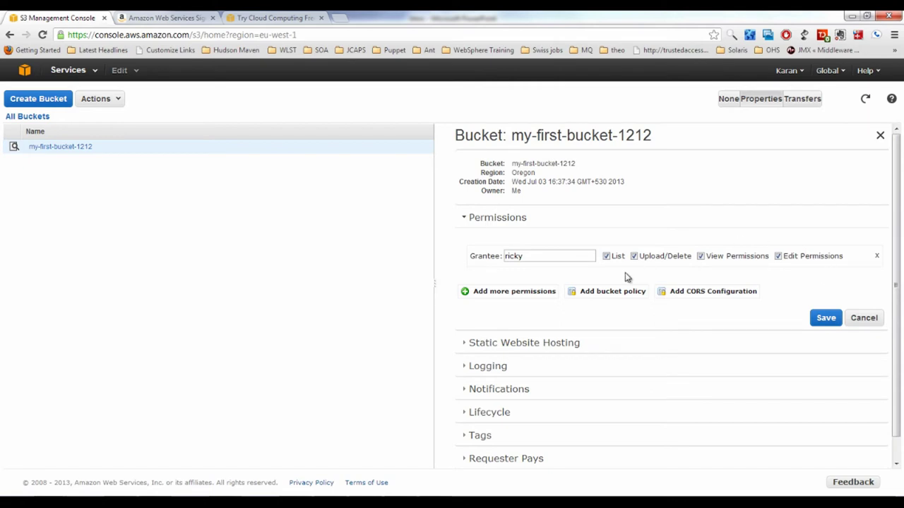
click(526, 293)
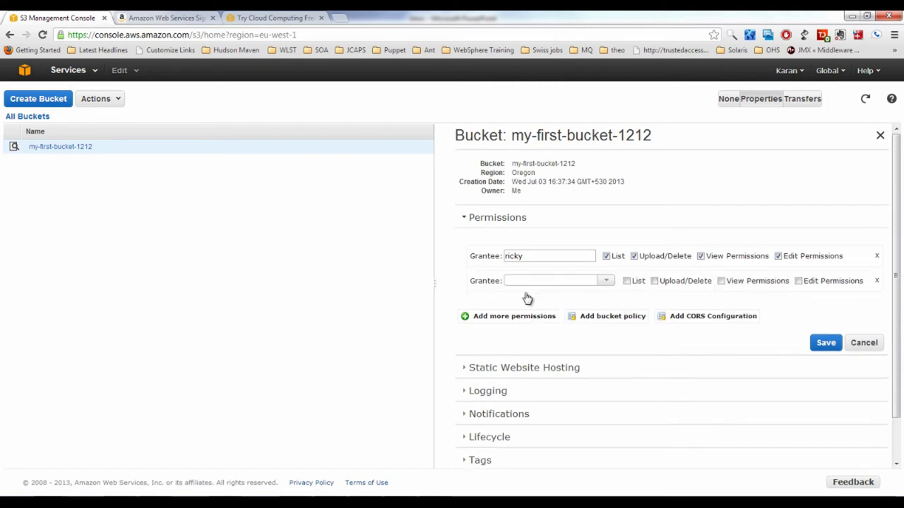
click(605, 281)
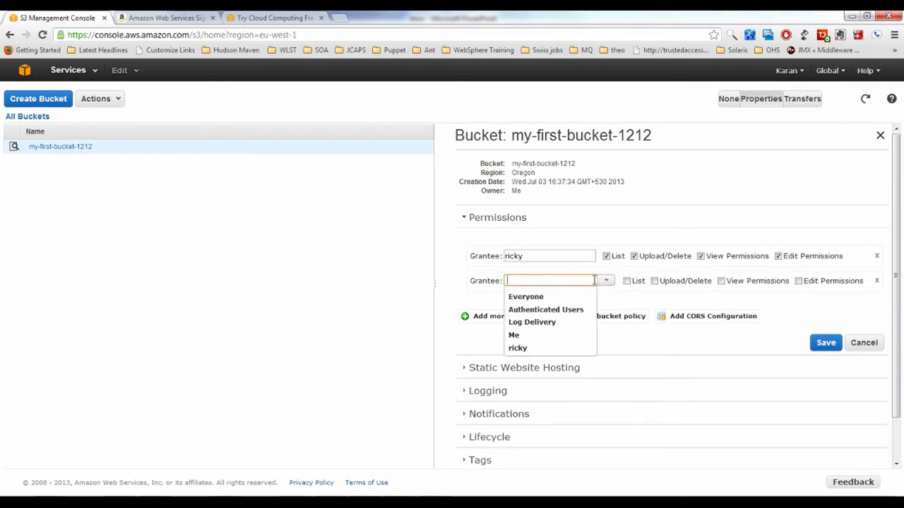
click(541, 297)
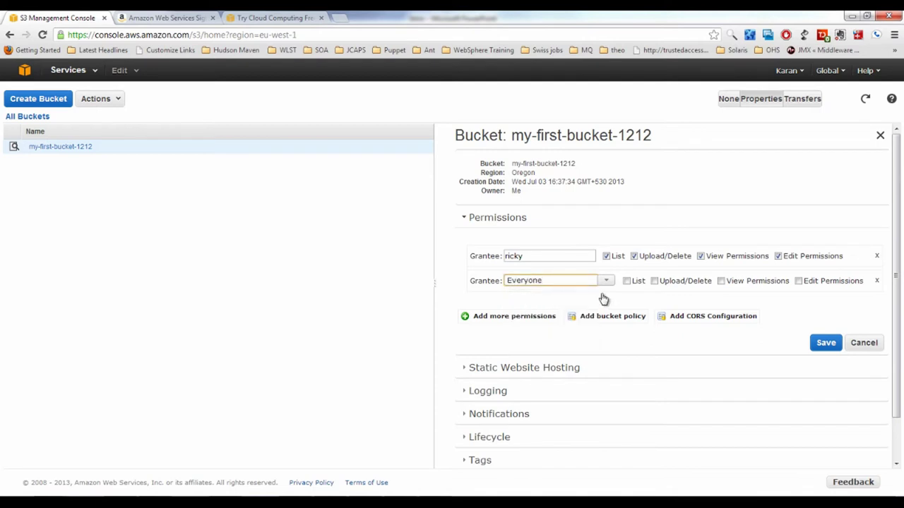
click(626, 281)
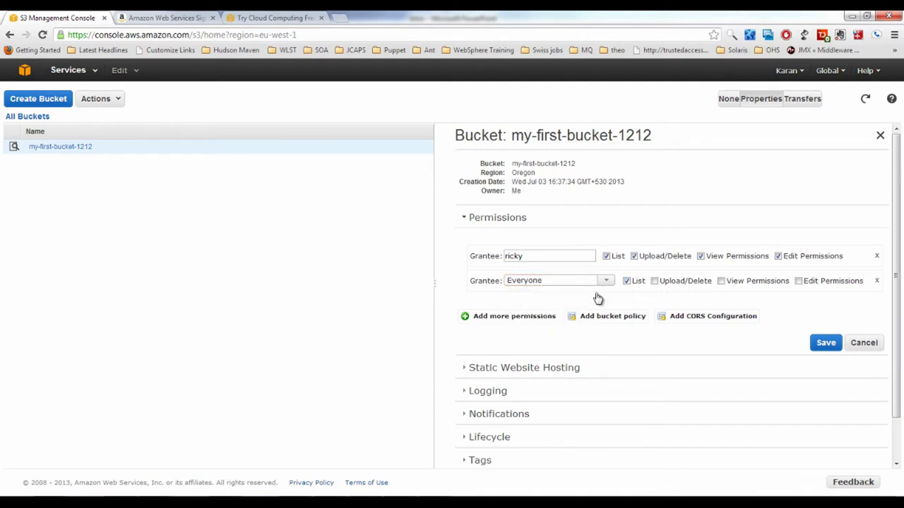
click(823, 343)
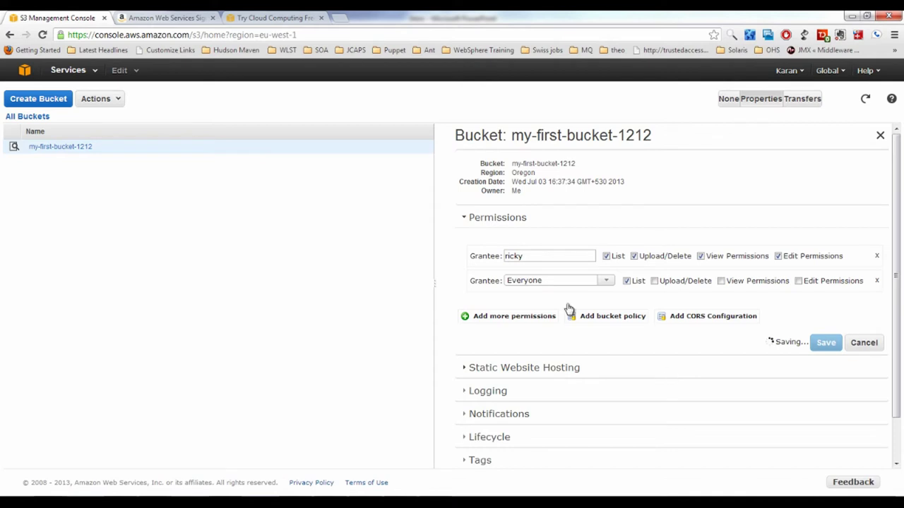
scroll(586, 290, down, 1)
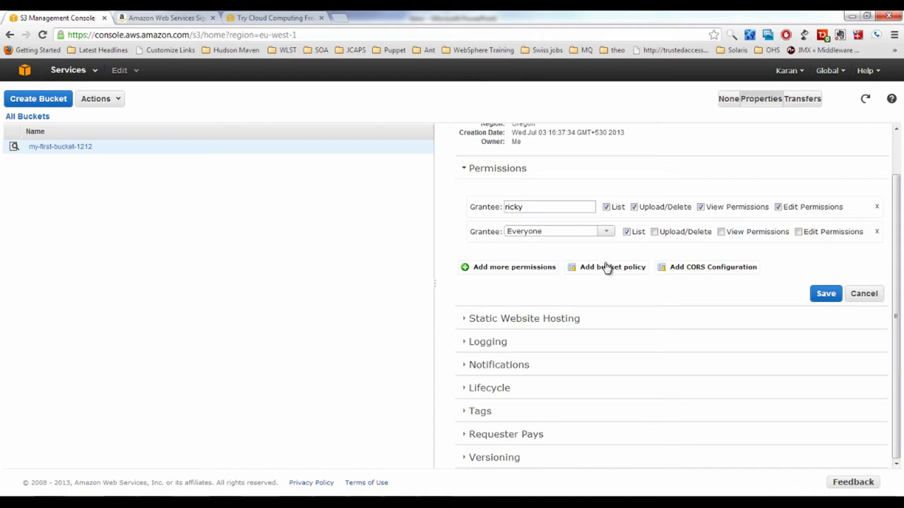
Expand Static Website Hosting and note the bucket's website endpoint address.
click(466, 324)
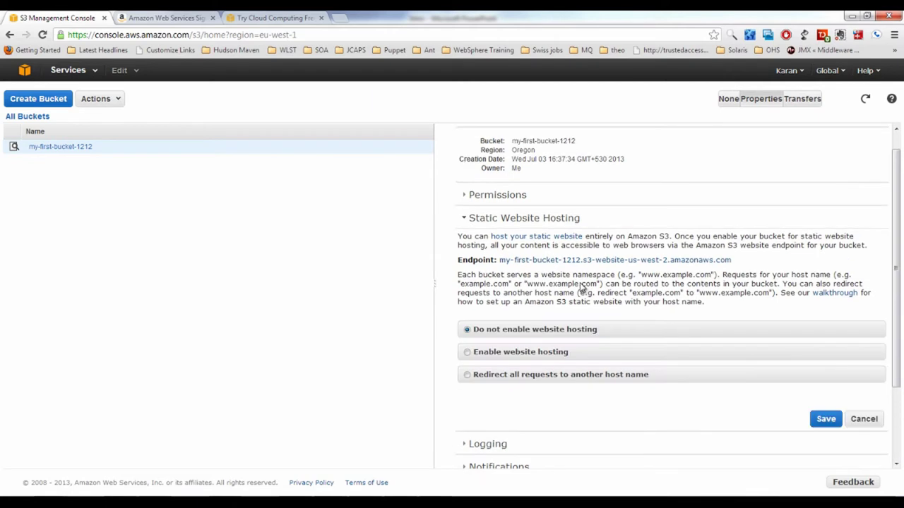
scroll(581, 287, up, 1)
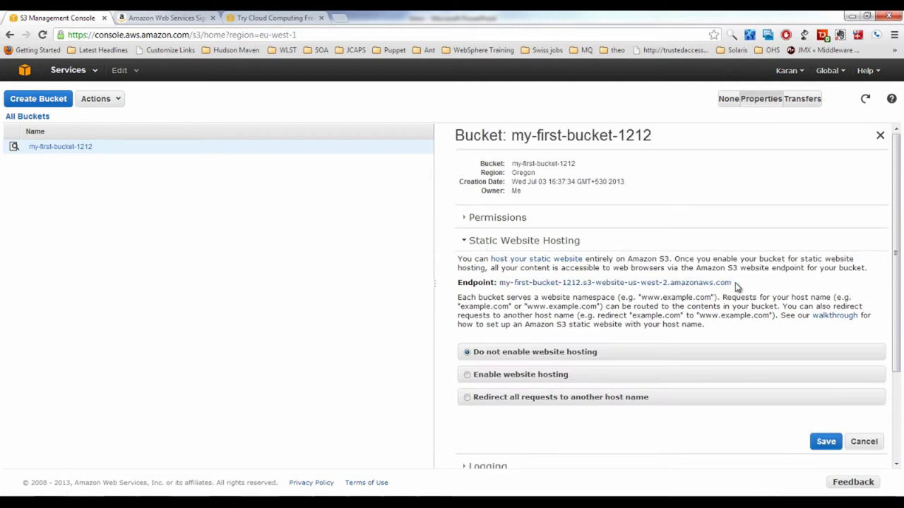
drag(734, 285, 498, 283)
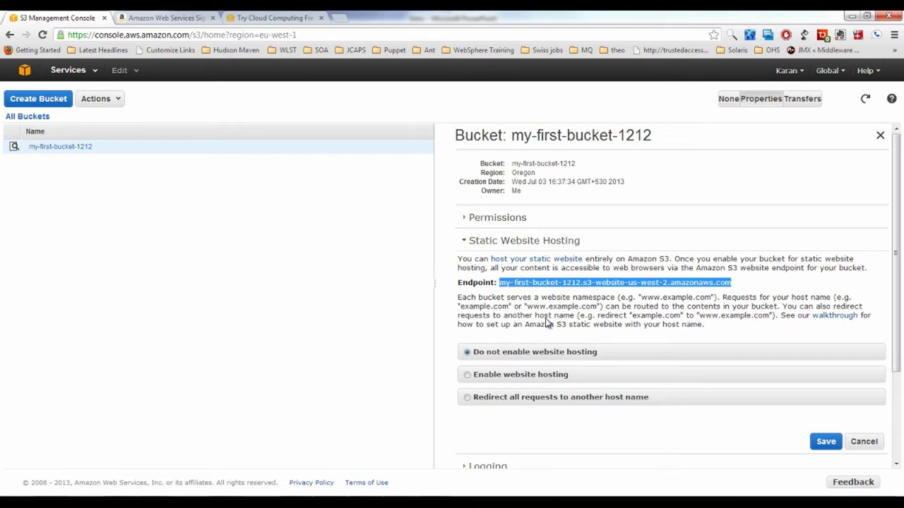
scroll(506, 369, down, 3)
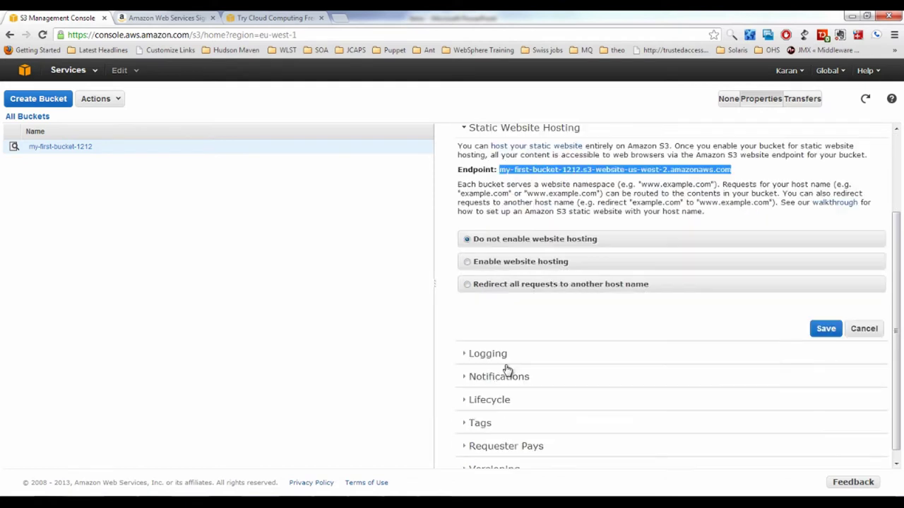
Enable website hosting with index.html and error.html as documents, and save.
click(469, 262)
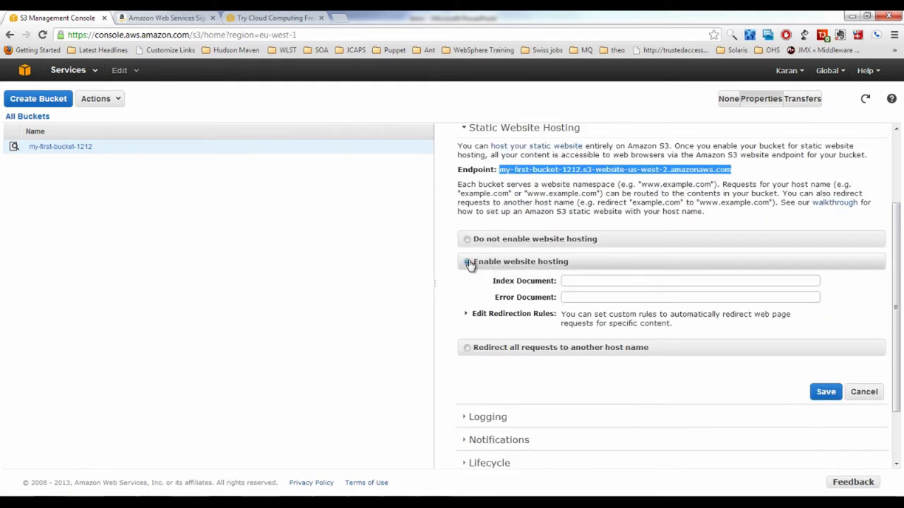
click(586, 281)
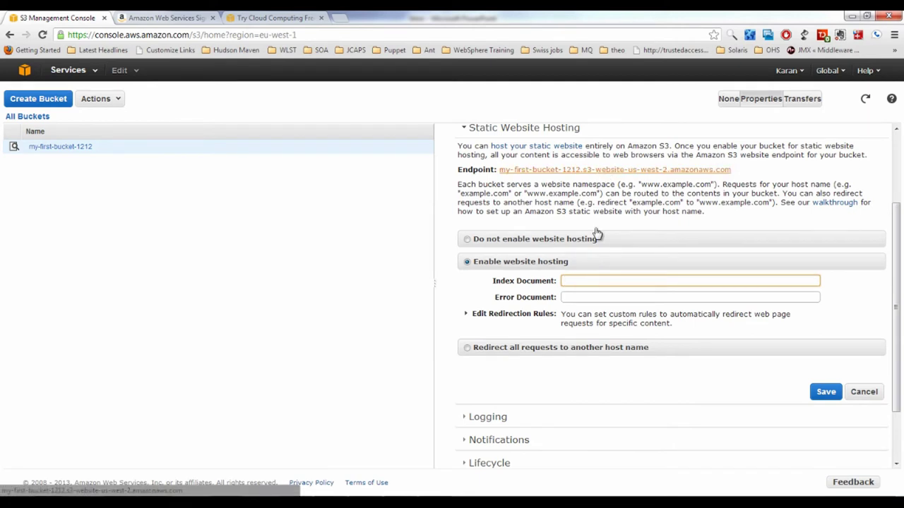
text(index.h)
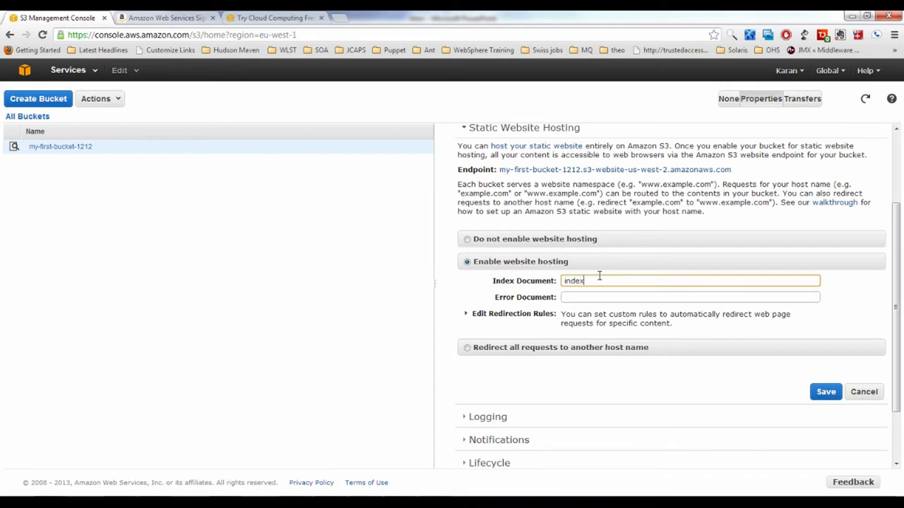
text(tml)
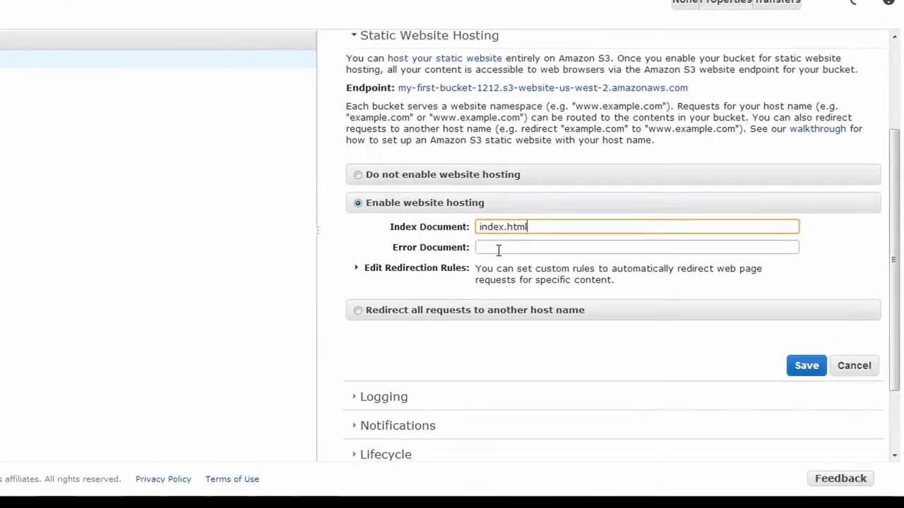
click(579, 297)
text(erro)
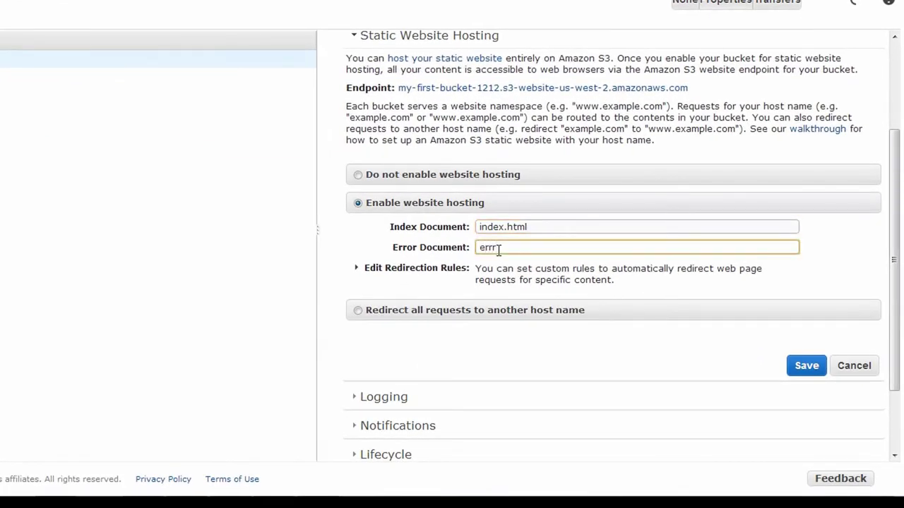
text(r.html)
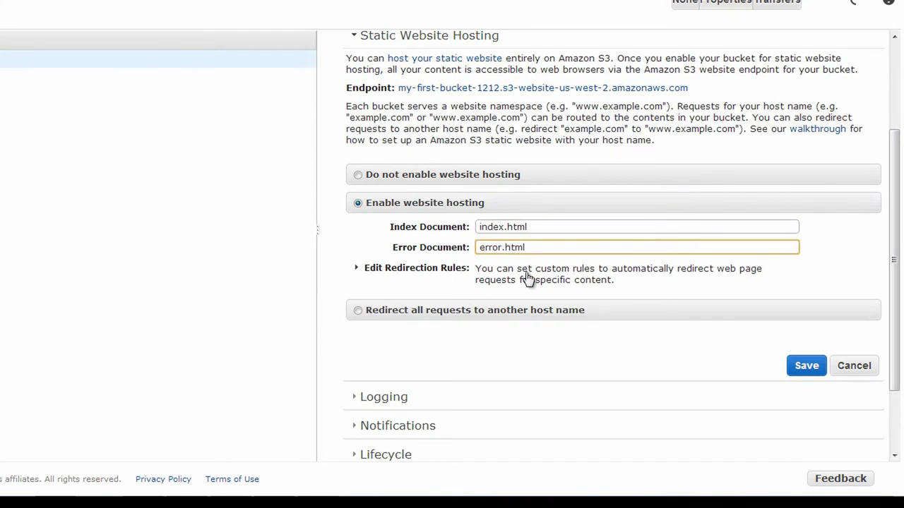
click(794, 369)
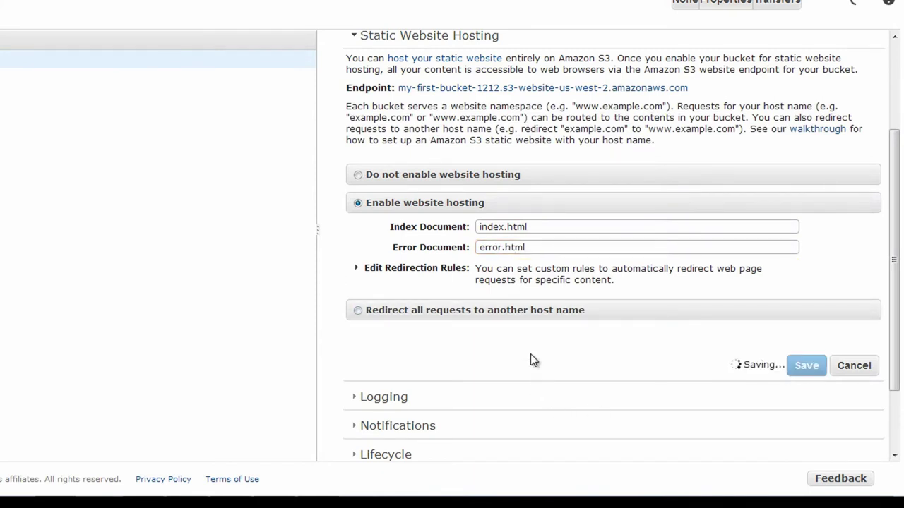
scroll(530, 360, down, 2)
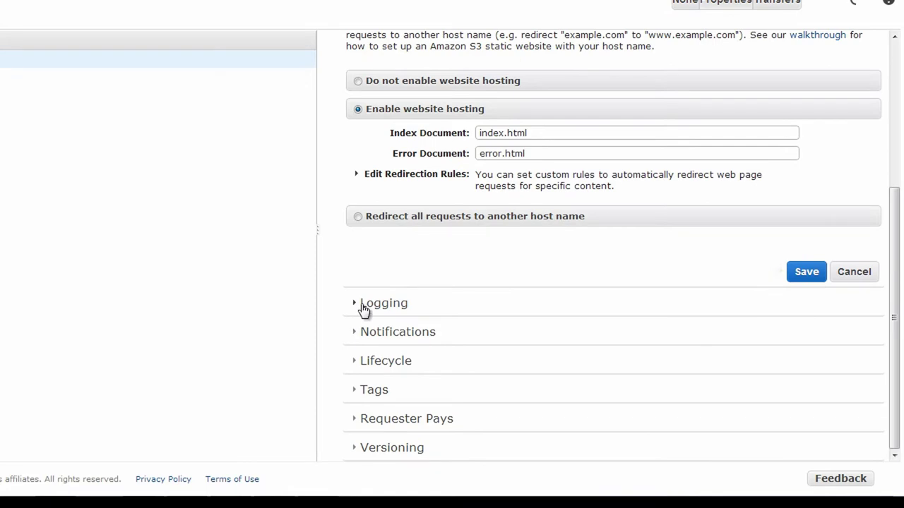
Enable bucket logging to target my-first-bucket-1212 with prefix logs/ and save.
click(364, 305)
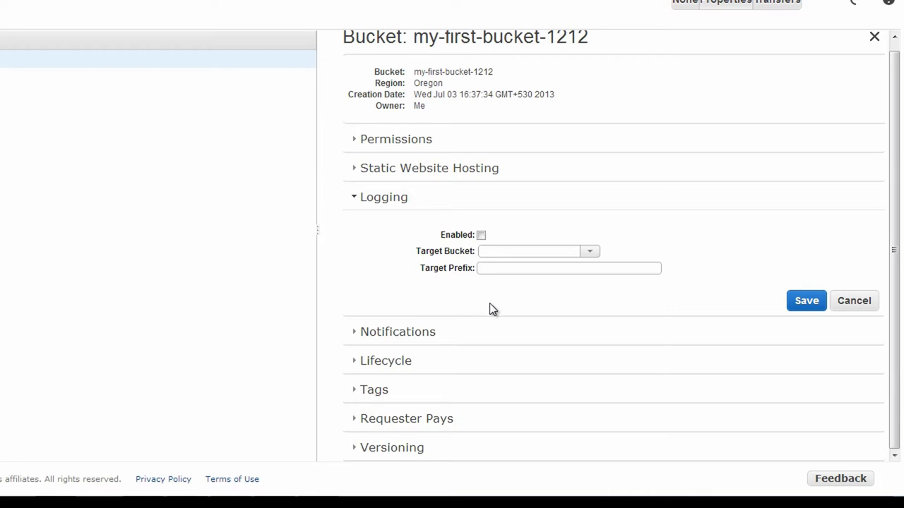
click(481, 235)
click(590, 252)
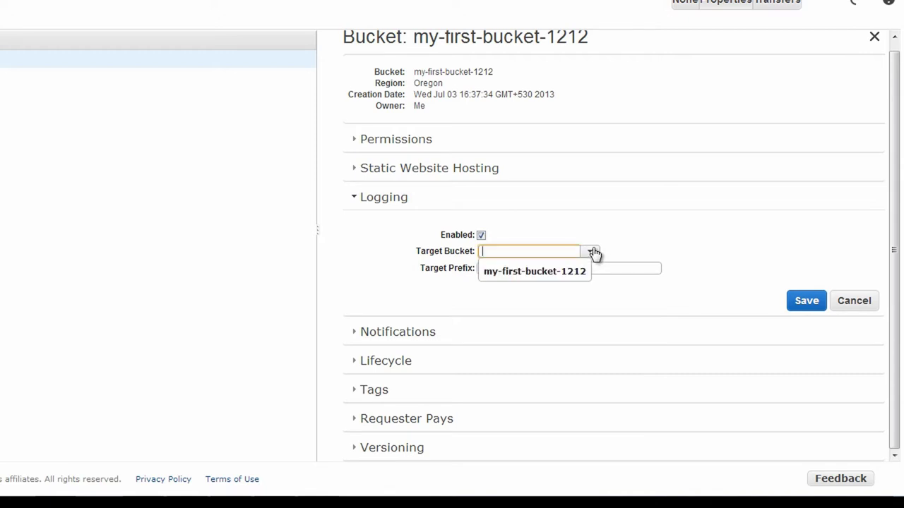
click(541, 275)
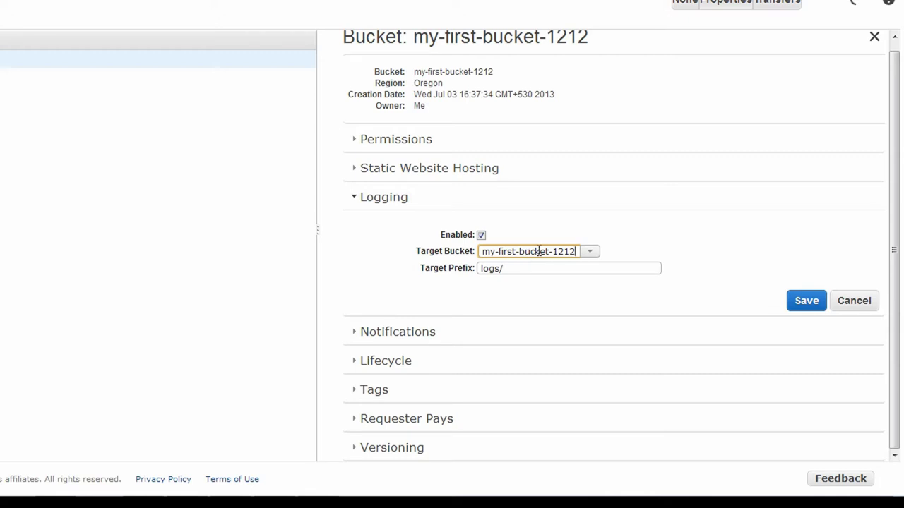
key(Tab)
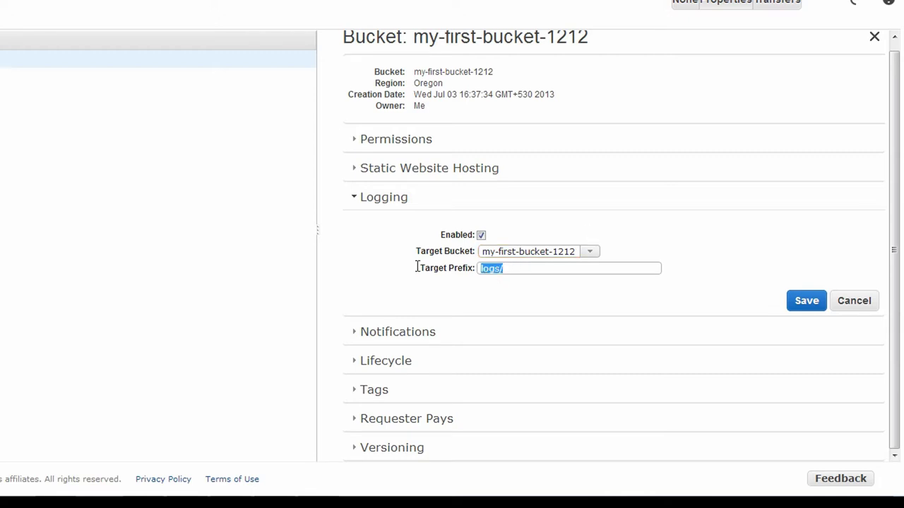
click(501, 271)
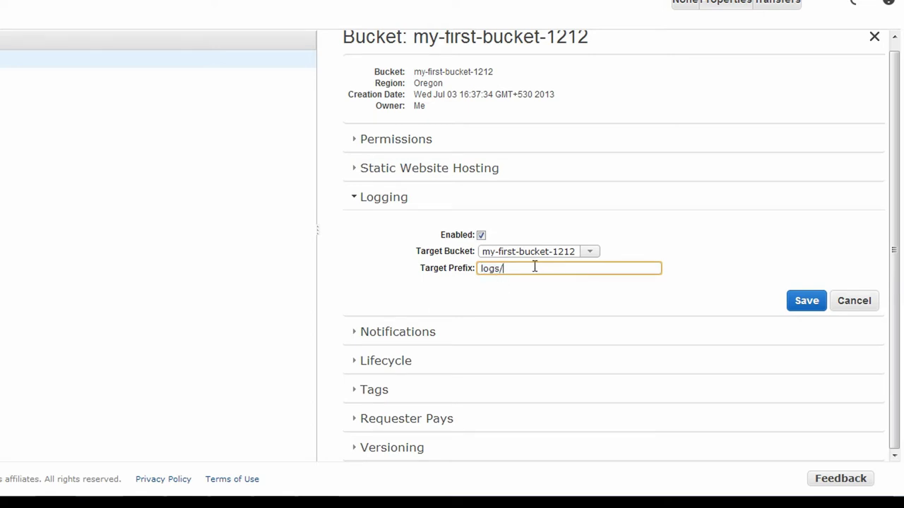
double_click(490, 268)
click(808, 305)
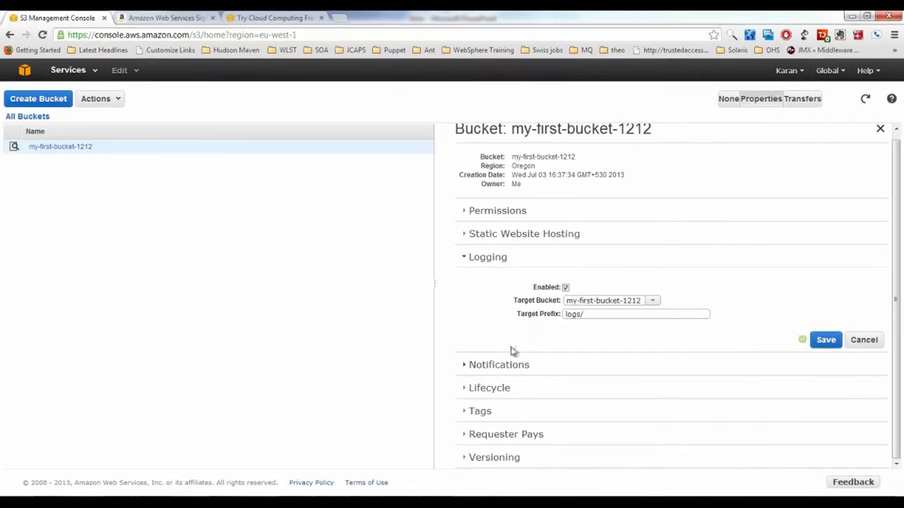
Review the Notifications, Lifecycle, Tags and Requester Pays sections, leaving Requester Pays disabled.
click(470, 365)
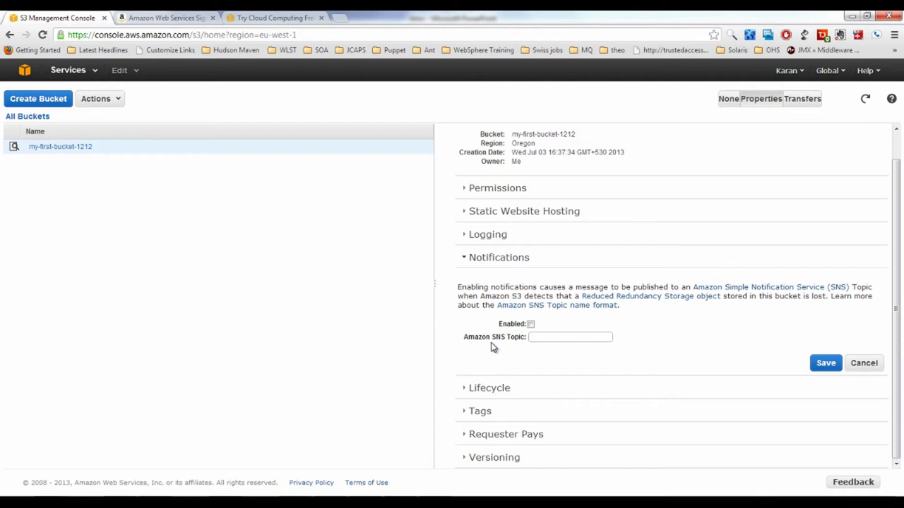
click(467, 389)
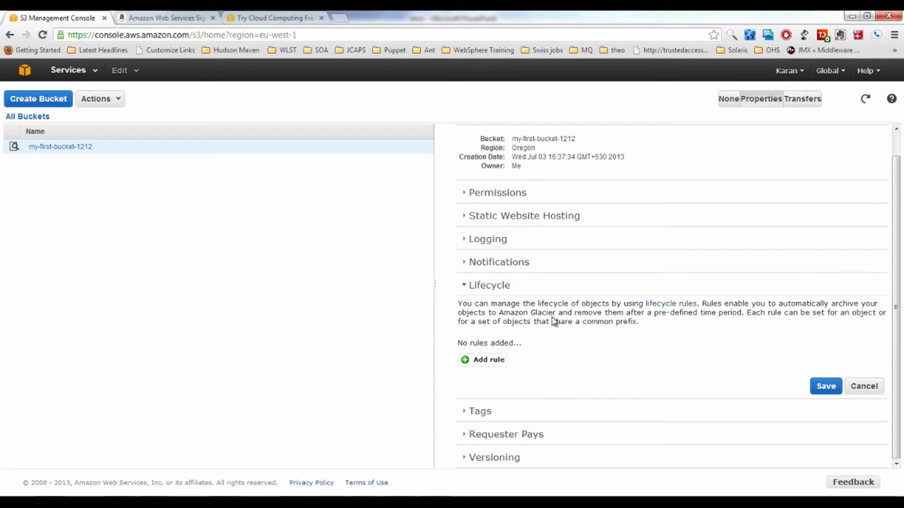
click(469, 411)
click(469, 436)
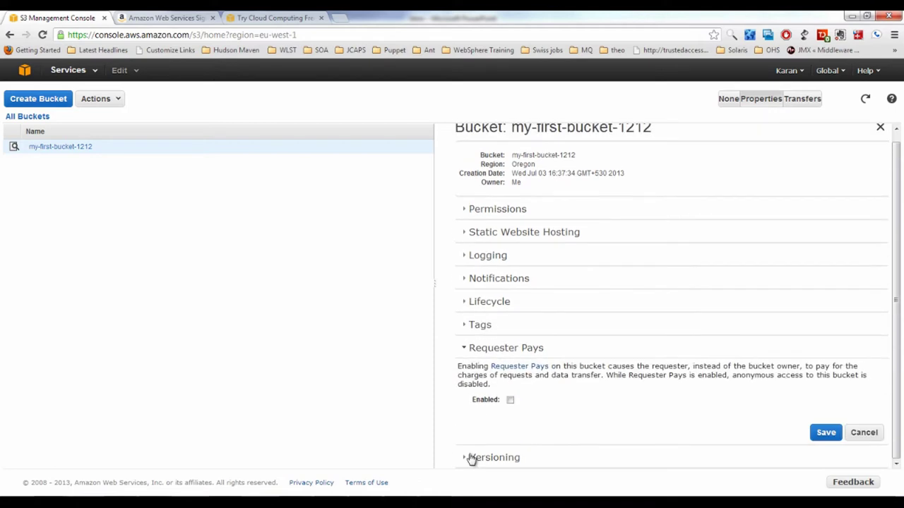
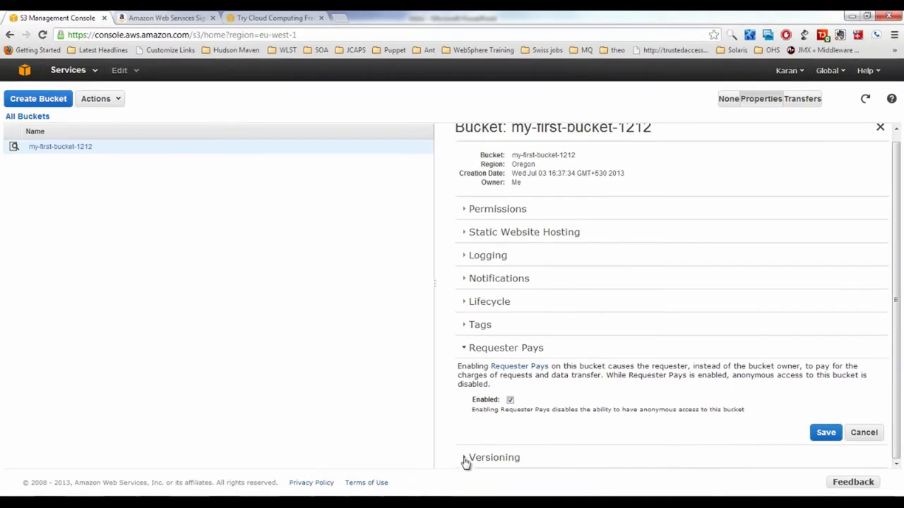
Expand the bucket's Versioning settings, then open my-first-bucket-1212 to view its empty contents.
click(467, 459)
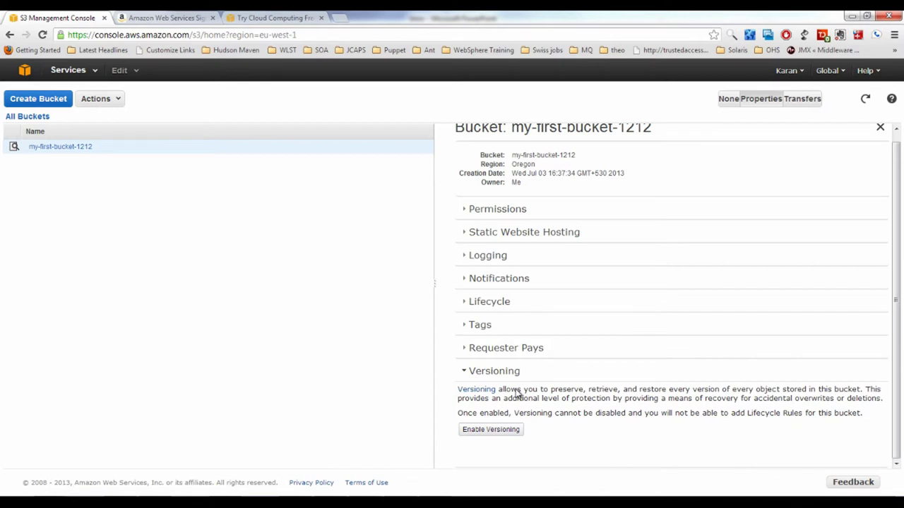
scroll(526, 382, up, 1)
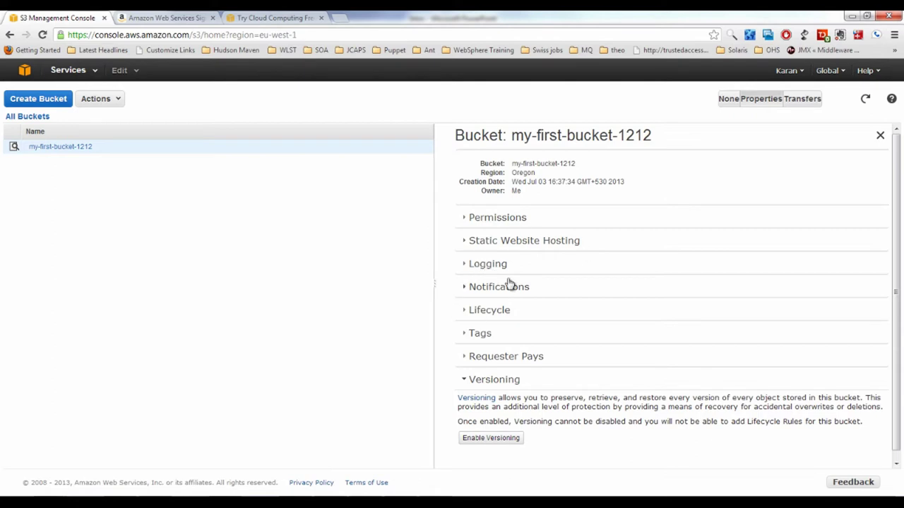
click(59, 148)
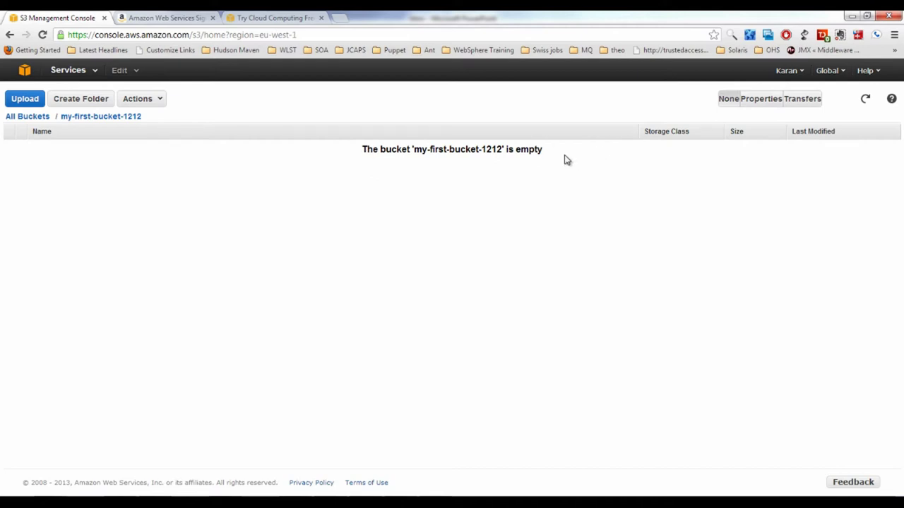
Upload webserver.ppk from the keys folder into my-first-bucket-1212 via Actions > Upload.
click(161, 101)
click(141, 172)
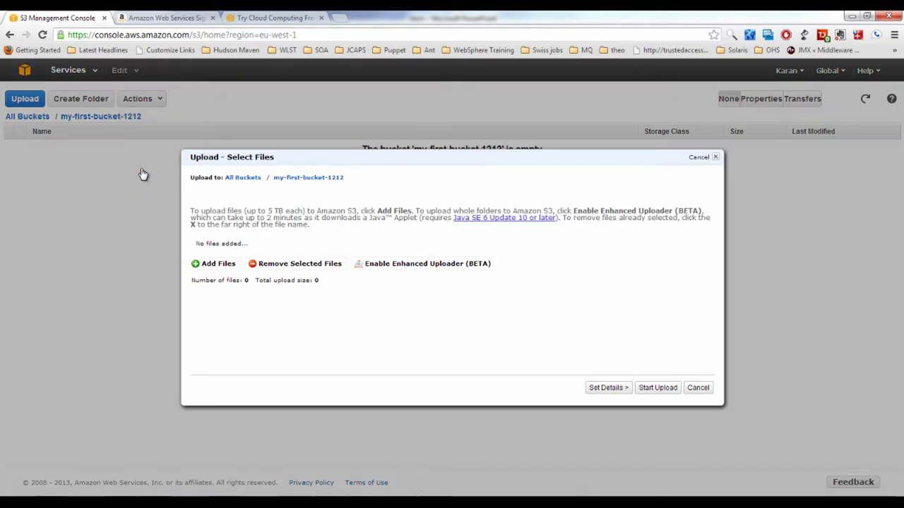
click(253, 307)
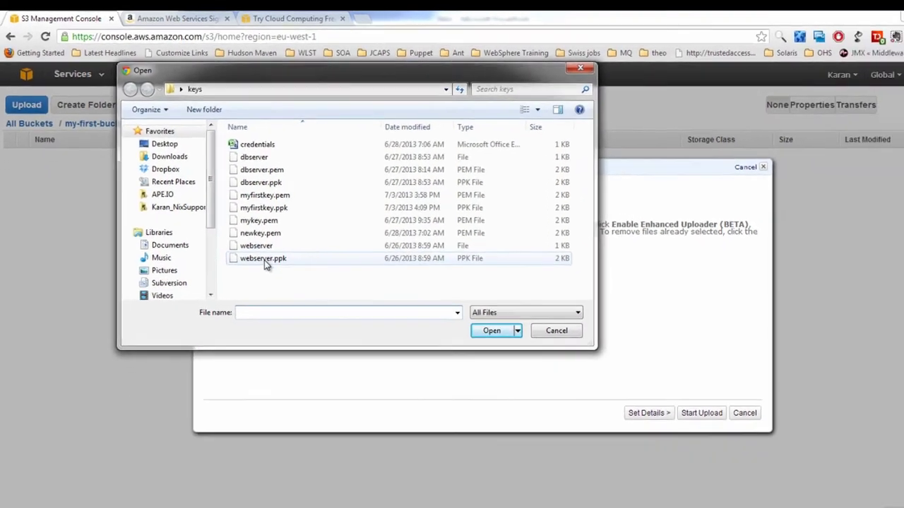
double_click(295, 289)
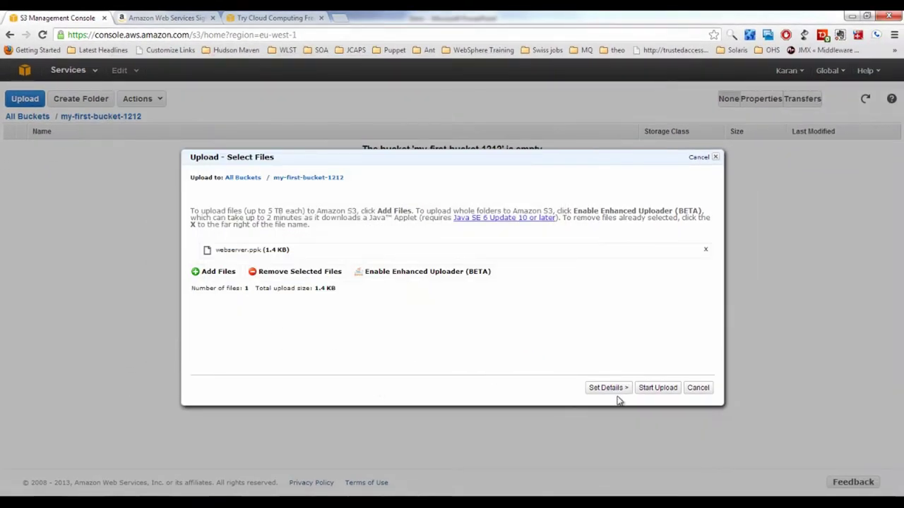
click(648, 388)
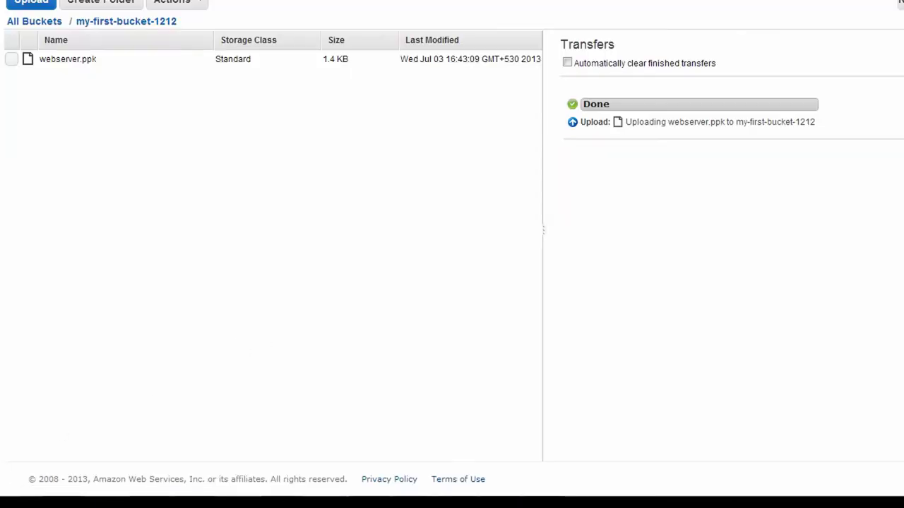
key(super)
Launch CloudBerry Explorer for Amazon S3 from the Start menu and skip registration.
click(48, 452)
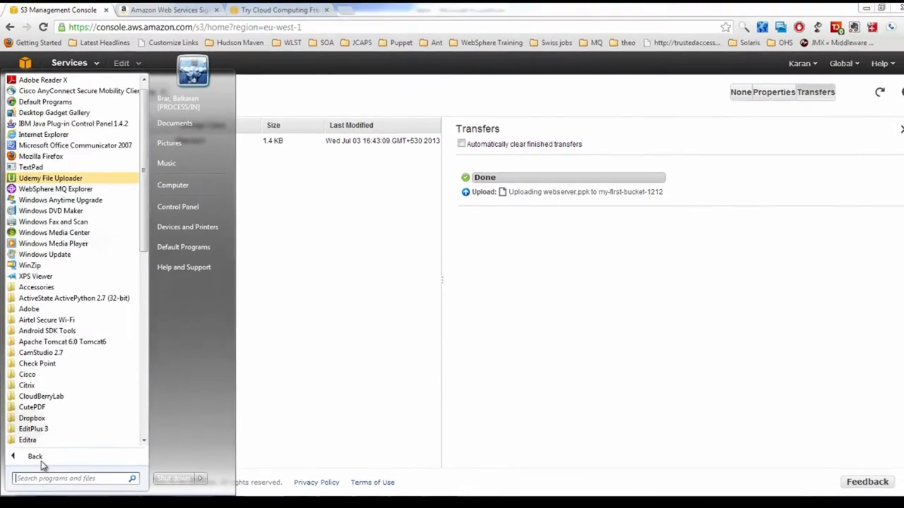
scroll(43, 346, down, 1)
click(50, 364)
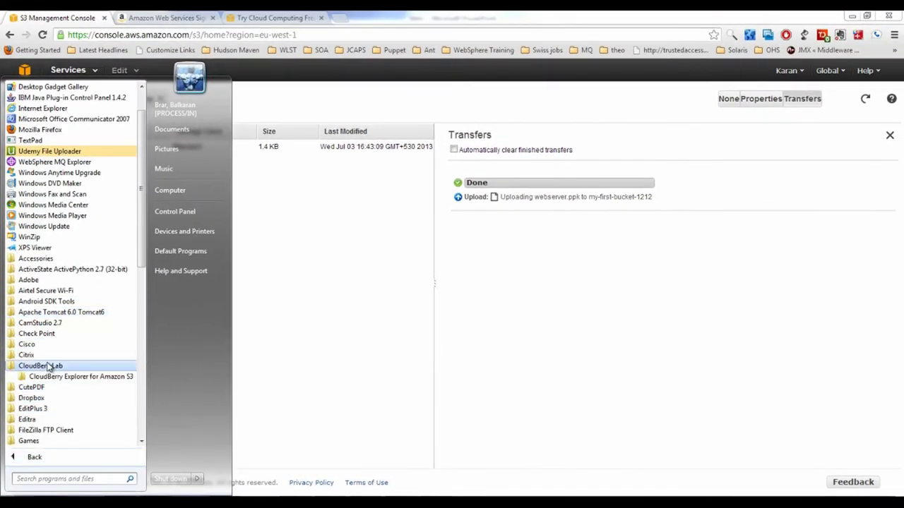
click(63, 376)
click(66, 387)
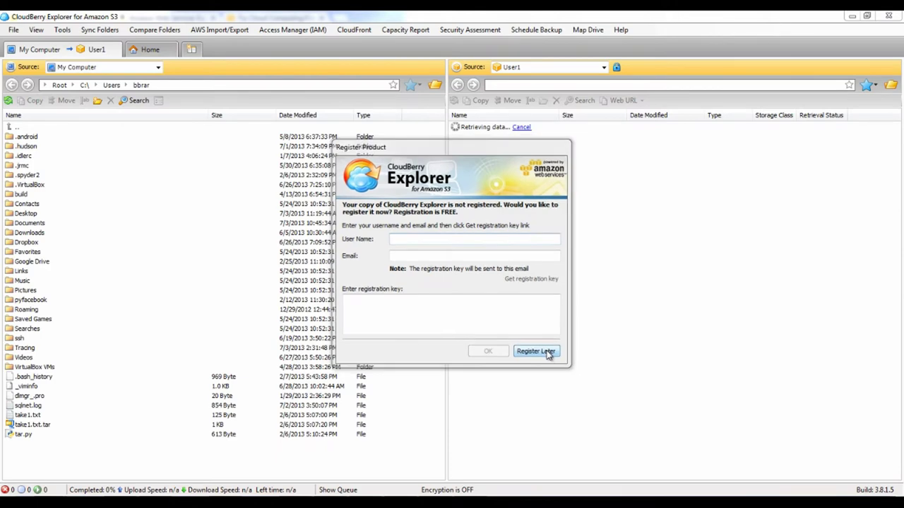
click(535, 352)
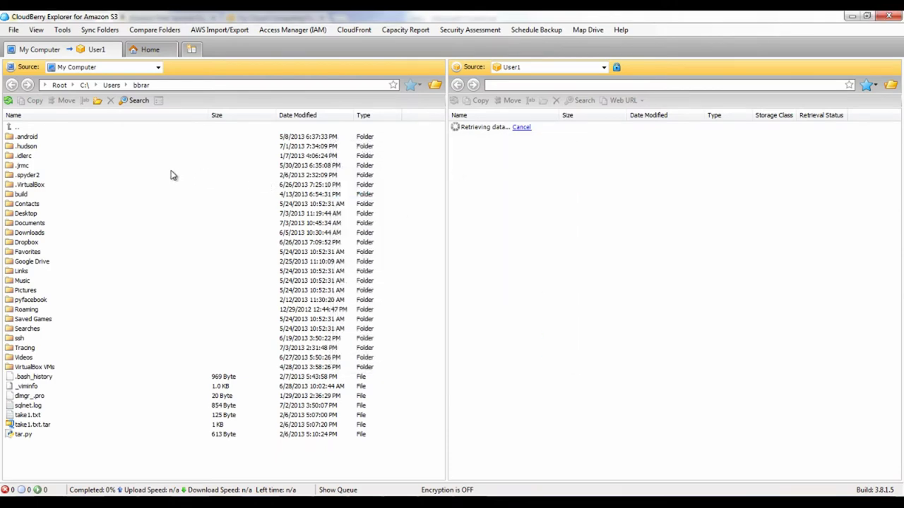
View the registered Amazon S3 accounts, cancel adding a new one, and browse through them.
click(14, 31)
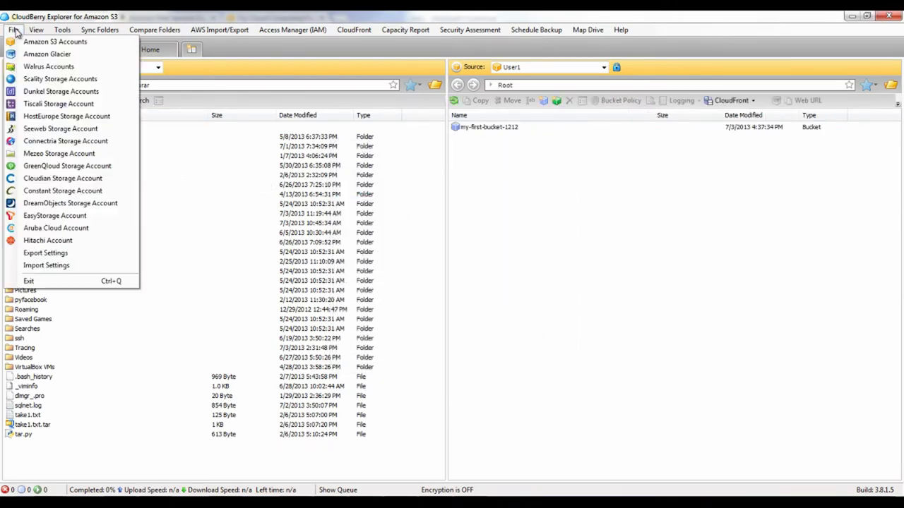
click(21, 41)
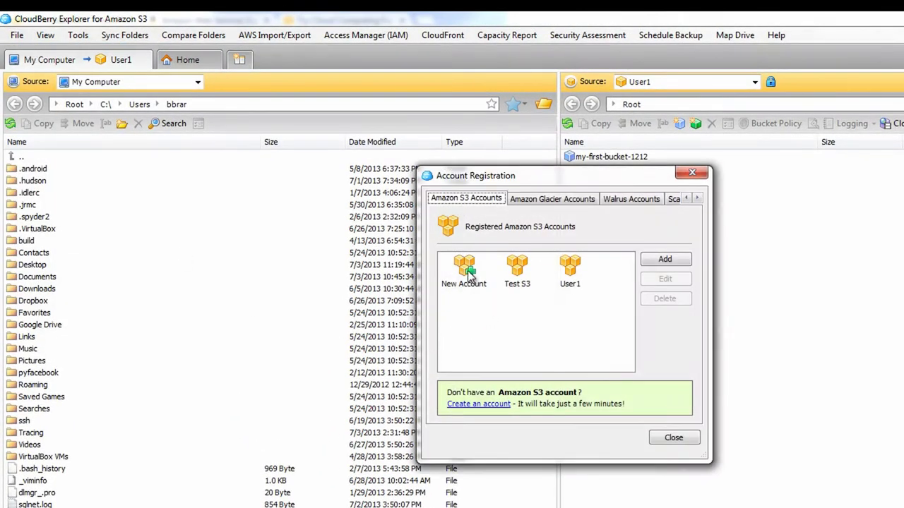
double_click(468, 274)
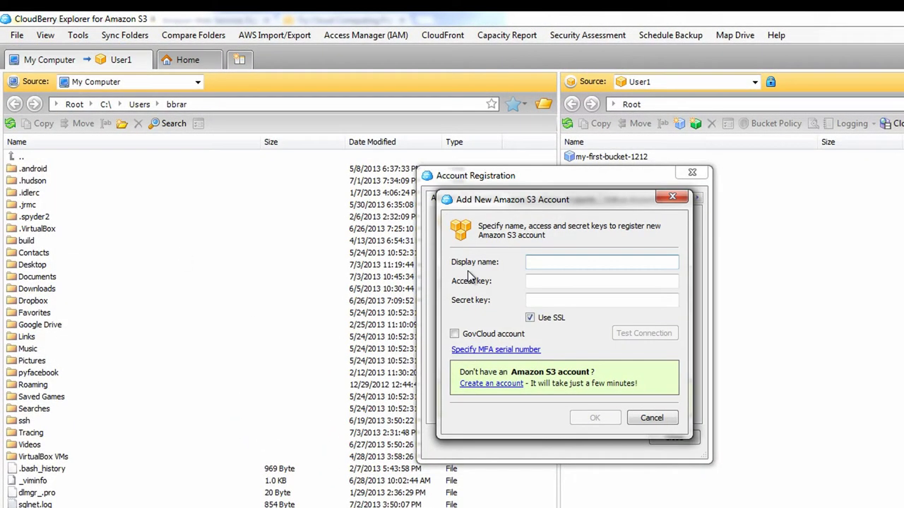
click(541, 278)
click(530, 300)
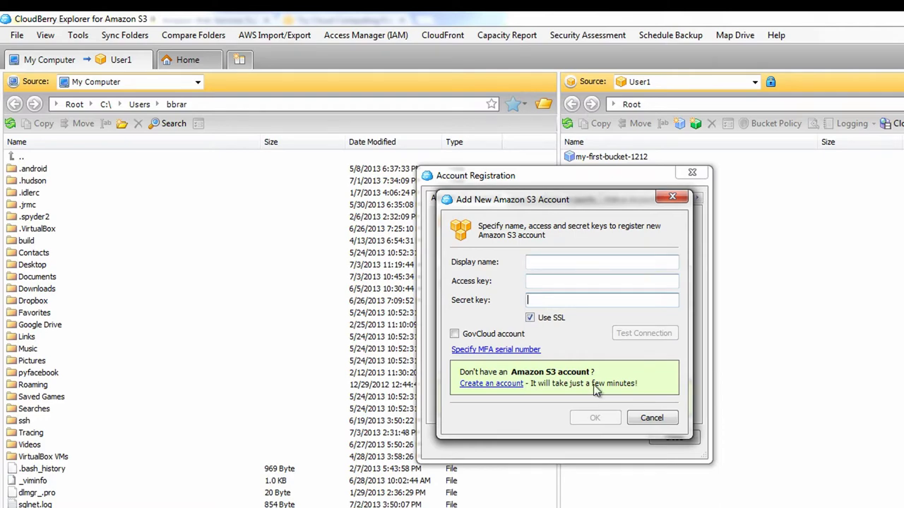
click(651, 418)
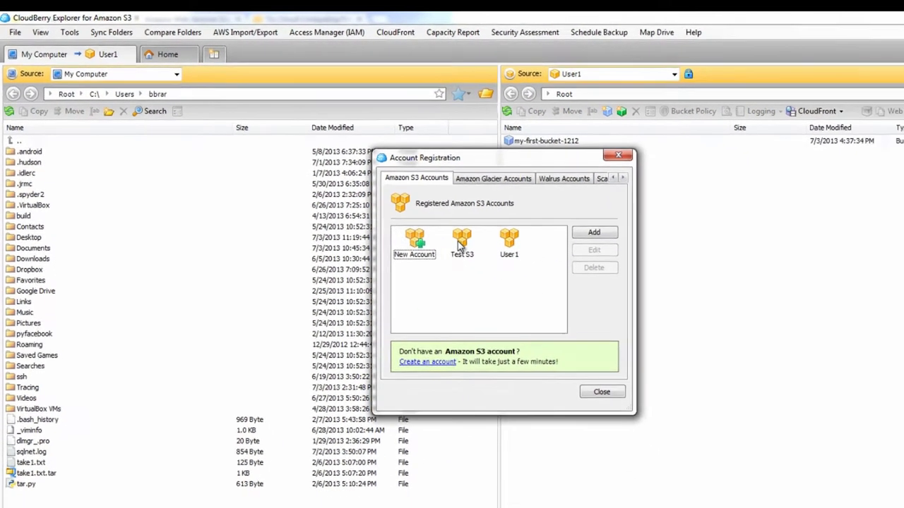
key(Right)
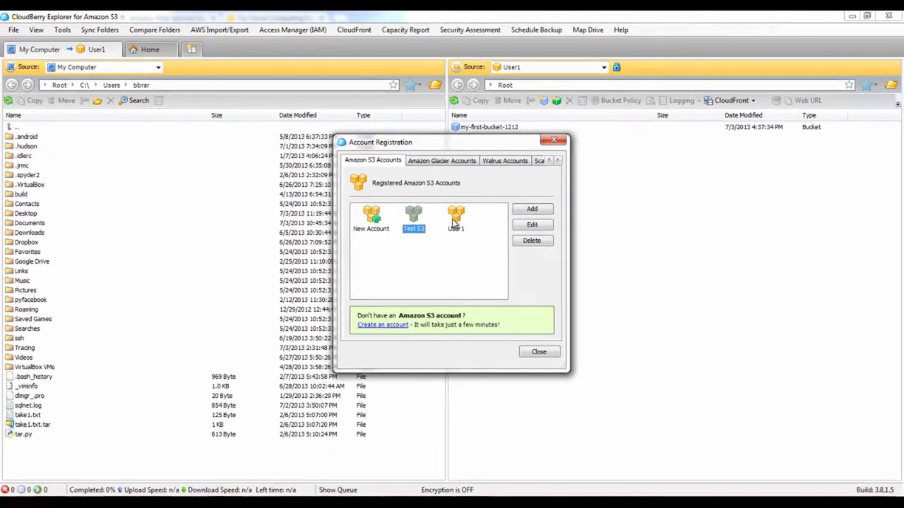
key(Right)
Close the accounts list and open my-first-bucket-1212, selecting webserver.ppk.
click(539, 352)
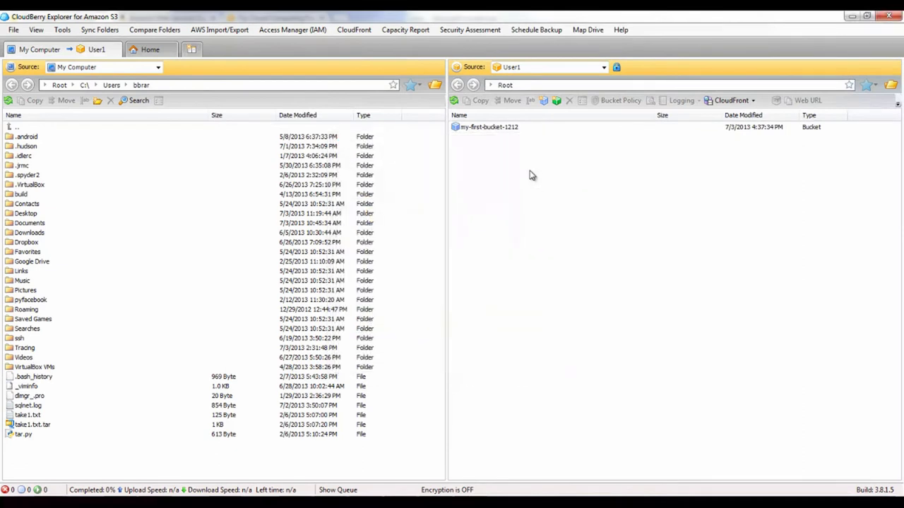
click(489, 132)
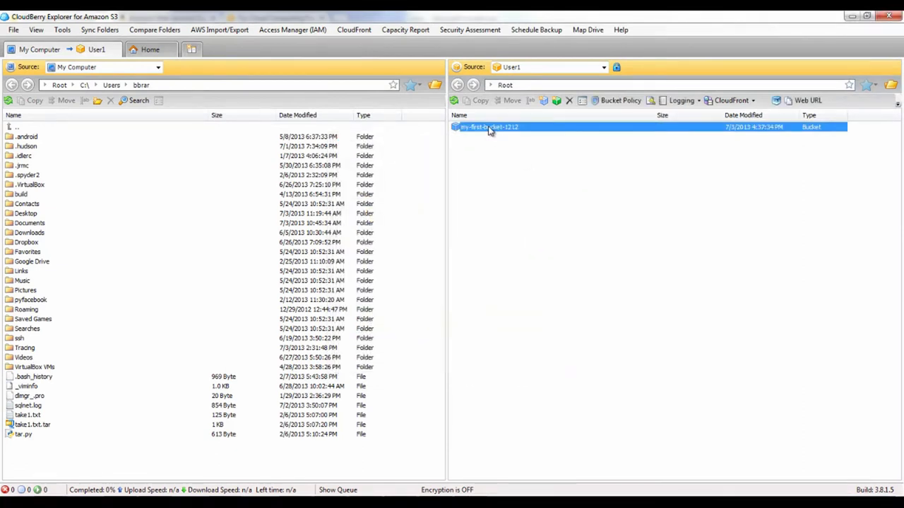
double_click(489, 128)
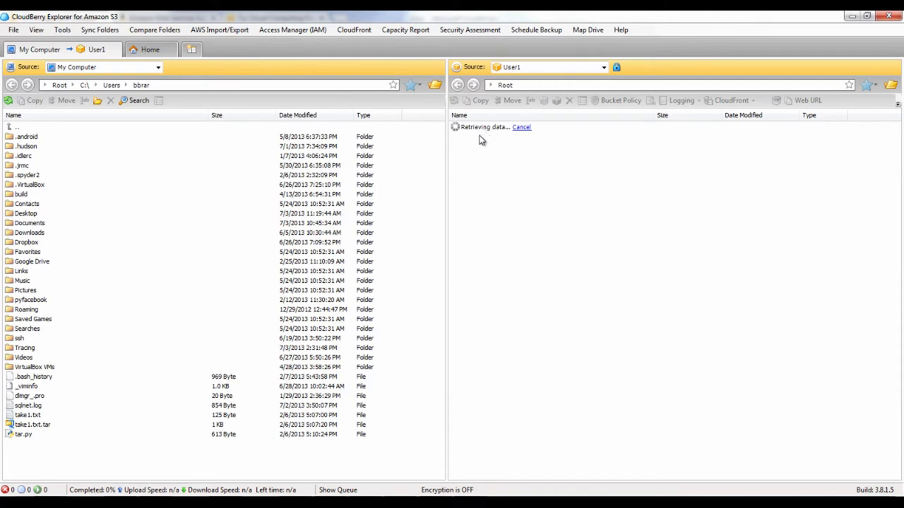
click(480, 138)
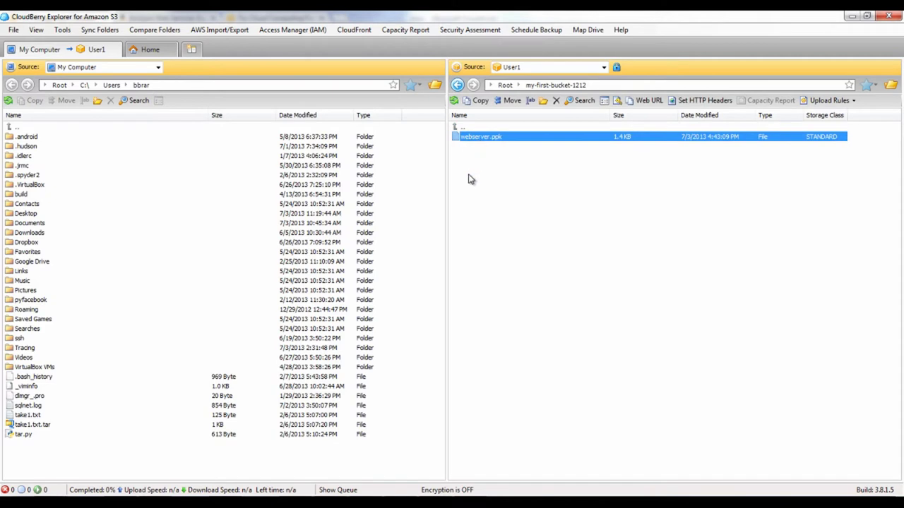
Copy test.html from the local Desktop into my-first-bucket-1212 and minimize CloudBerry.
double_click(28, 214)
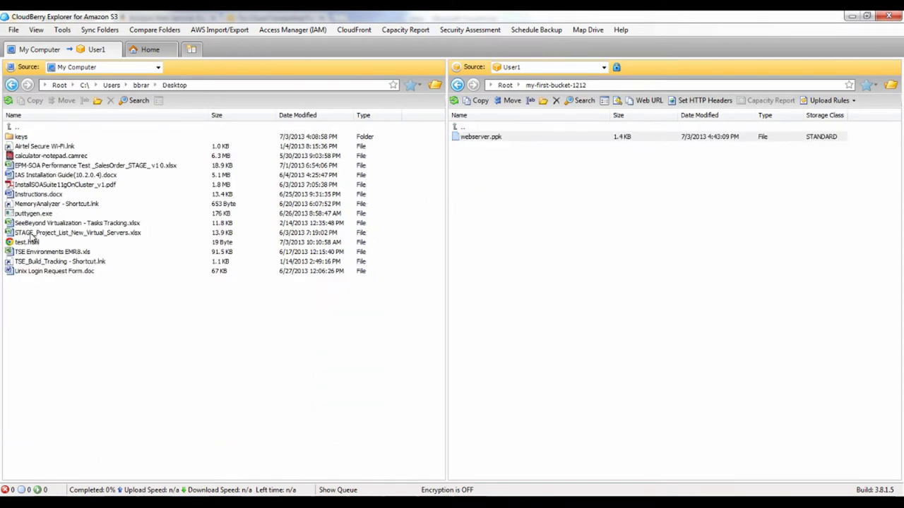
right_click(28, 244)
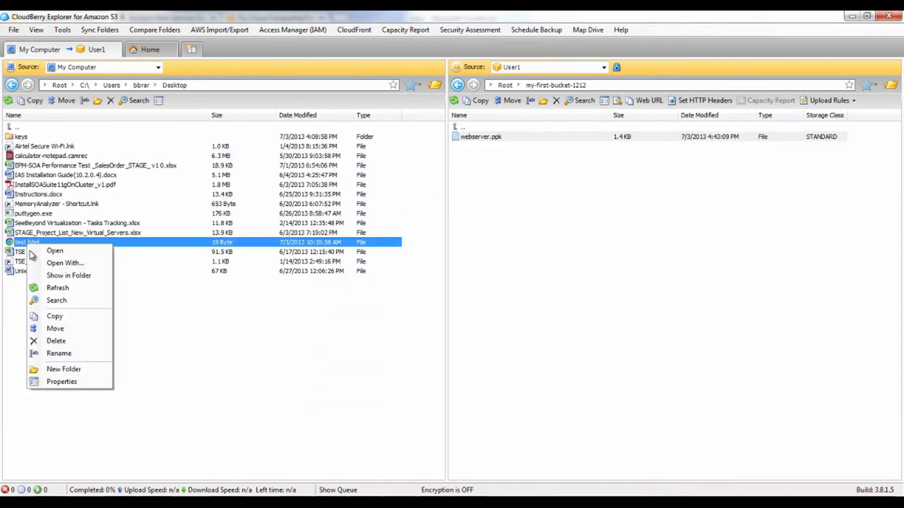
click(146, 331)
click(51, 244)
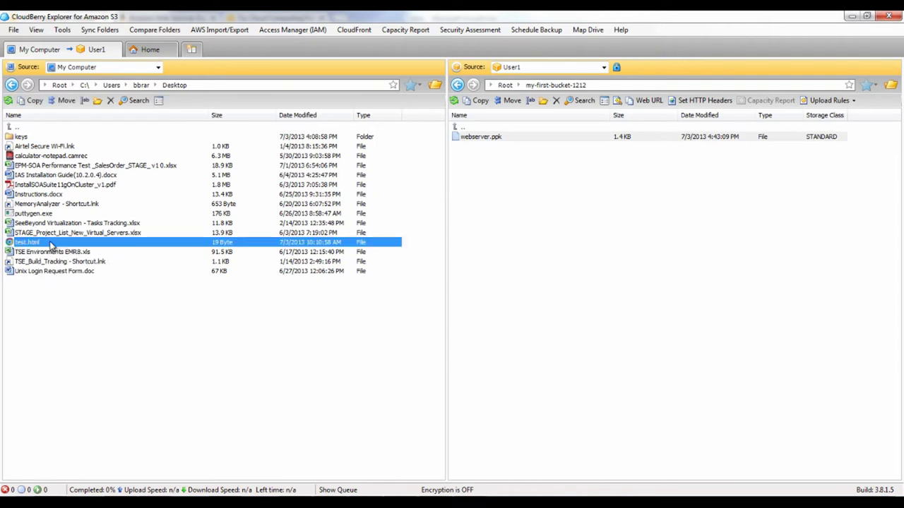
drag(44, 244, 555, 293)
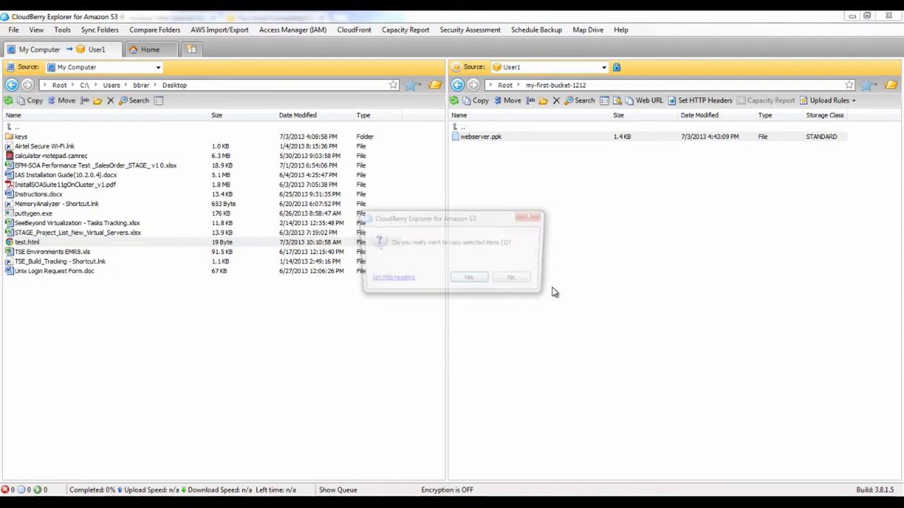
click(470, 281)
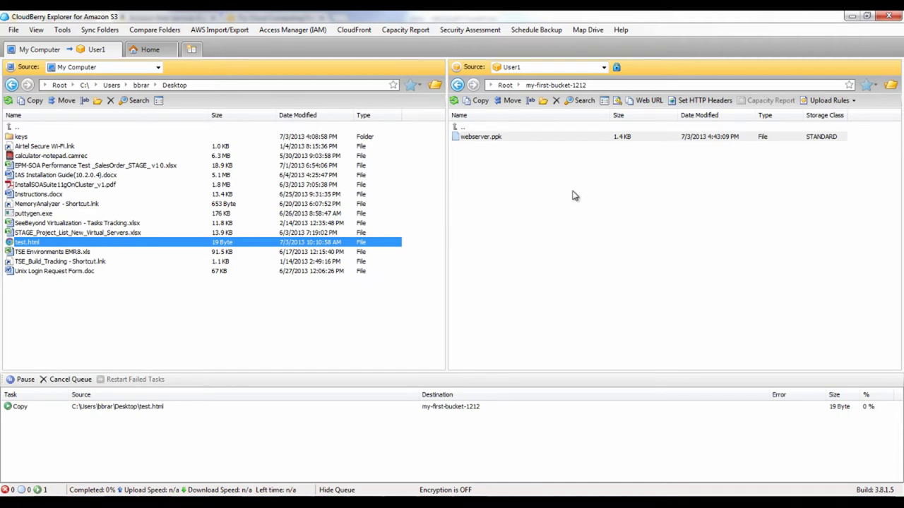
click(854, 17)
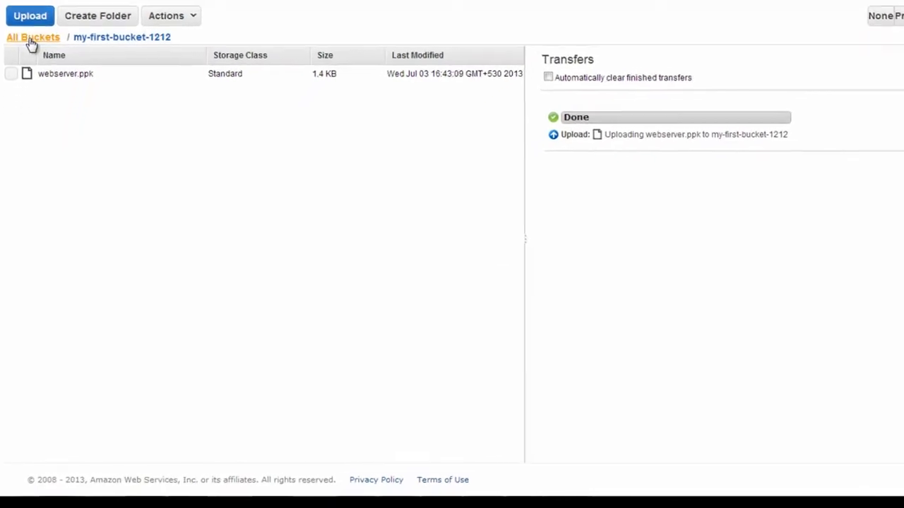
Open my-first-bucket-1212's Properties, expand Static Website Hosting and select the Endpoint URL.
click(31, 43)
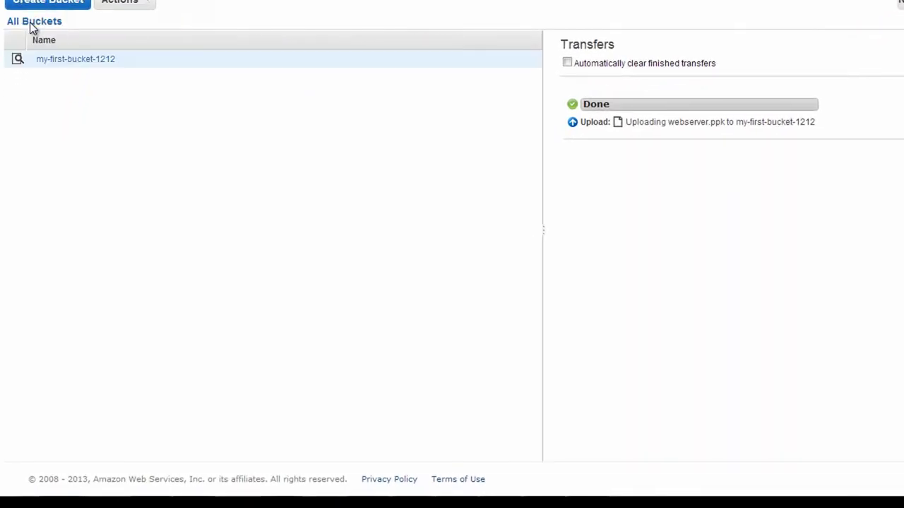
right_click(60, 58)
click(102, 149)
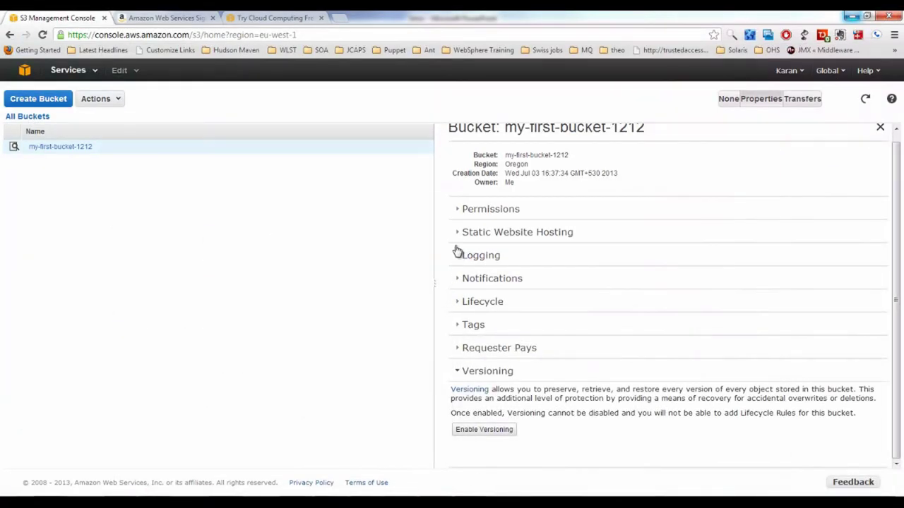
click(462, 232)
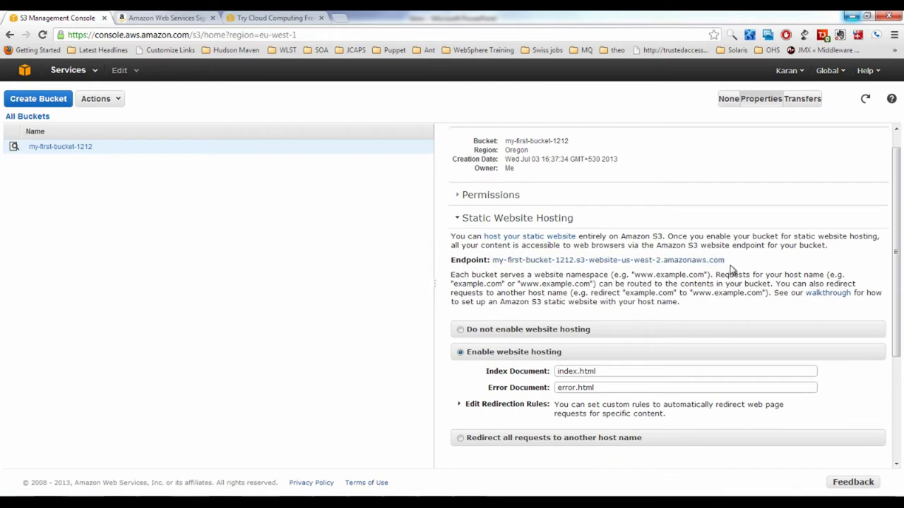
drag(724, 260, 490, 259)
key(ctrl+c)
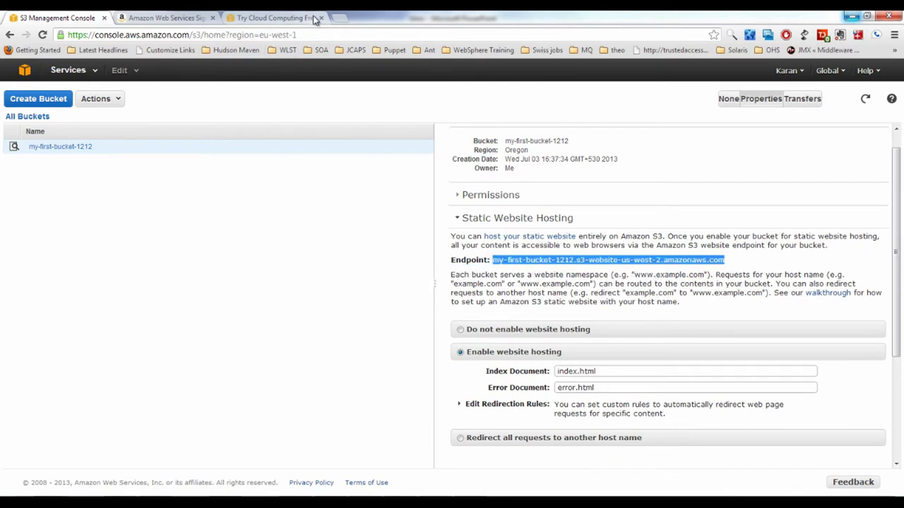
Load the pasted website endpoint with /test.html appended in a new tab.
click(339, 19)
key(ctrl+v)
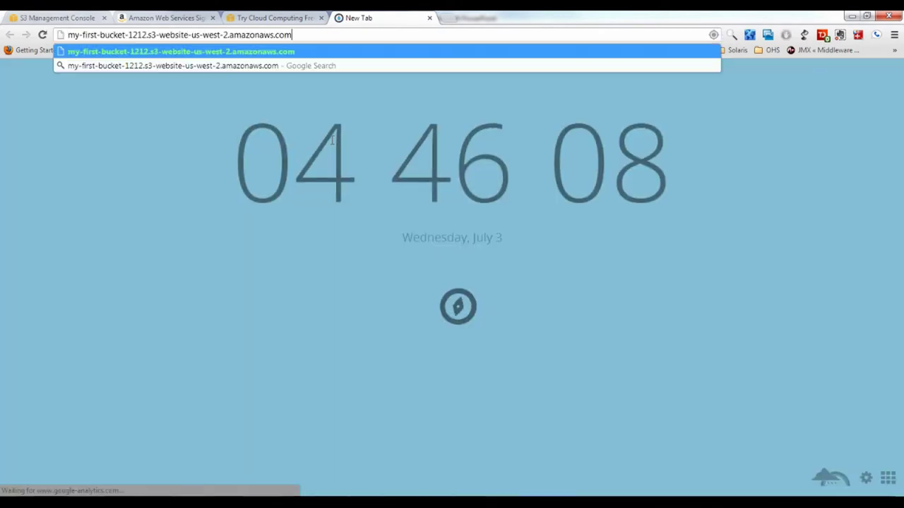
text(/test.html)
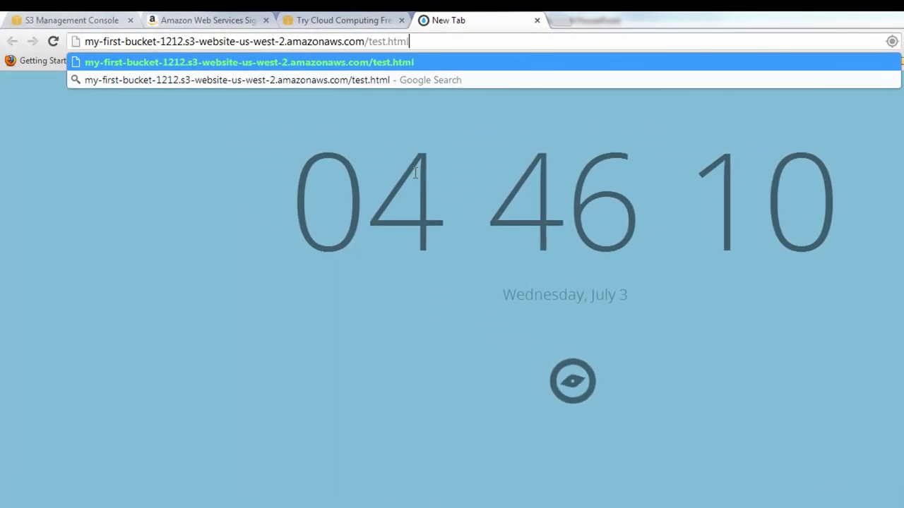
key(Return)
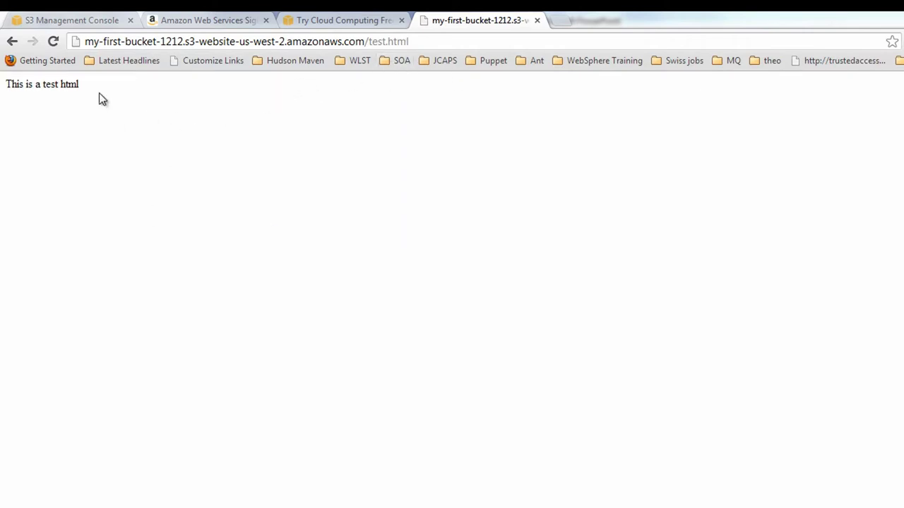
Select the page text 'This is a test html' and the endpoint host in the address bar.
drag(82, 85, 2, 83)
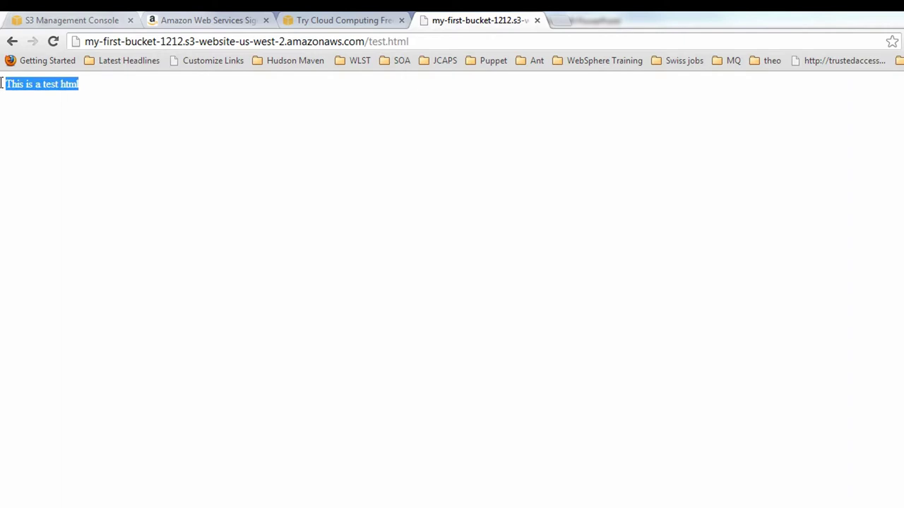
click(31, 140)
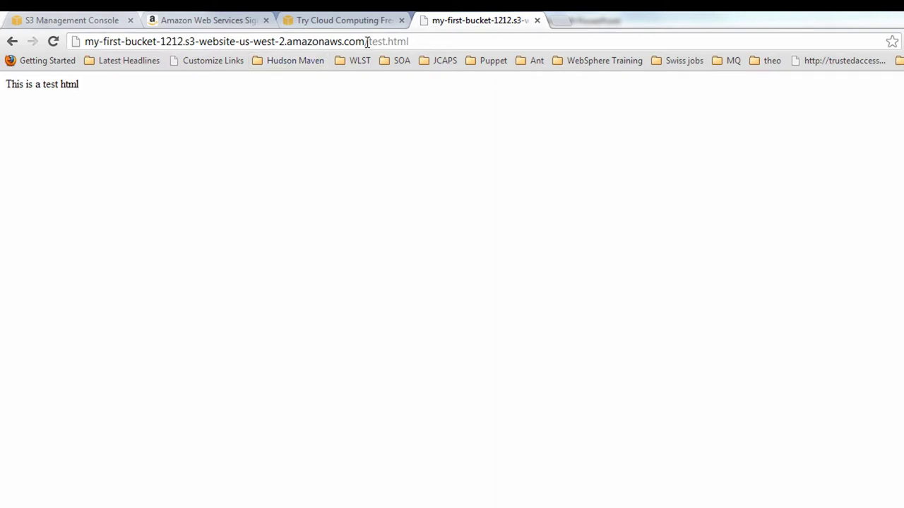
drag(366, 40, 83, 44)
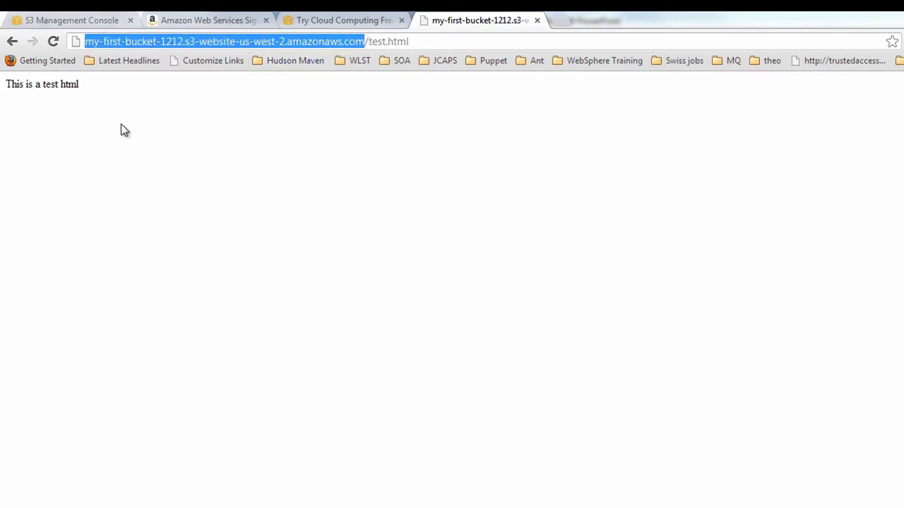
drag(85, 41, 365, 44)
Go to EC2 Instances and select My First Server to show its details.
double_click(241, 41)
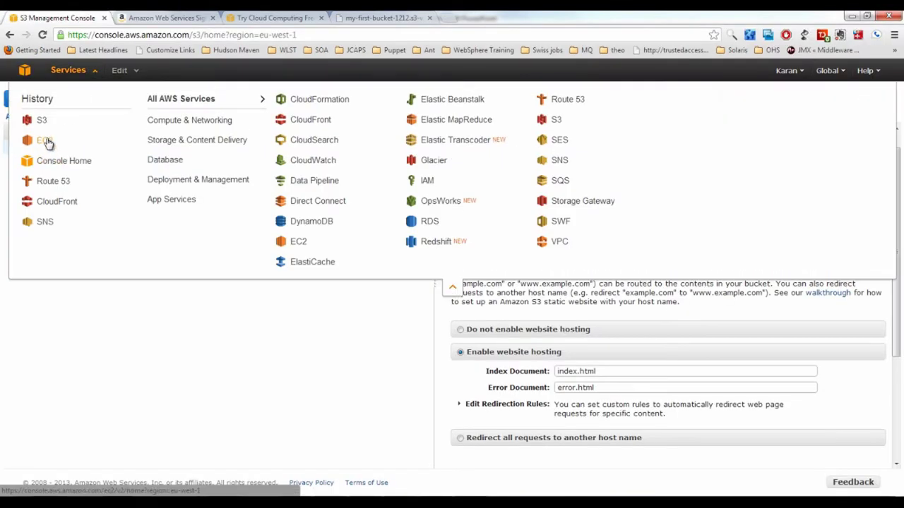
click(64, 160)
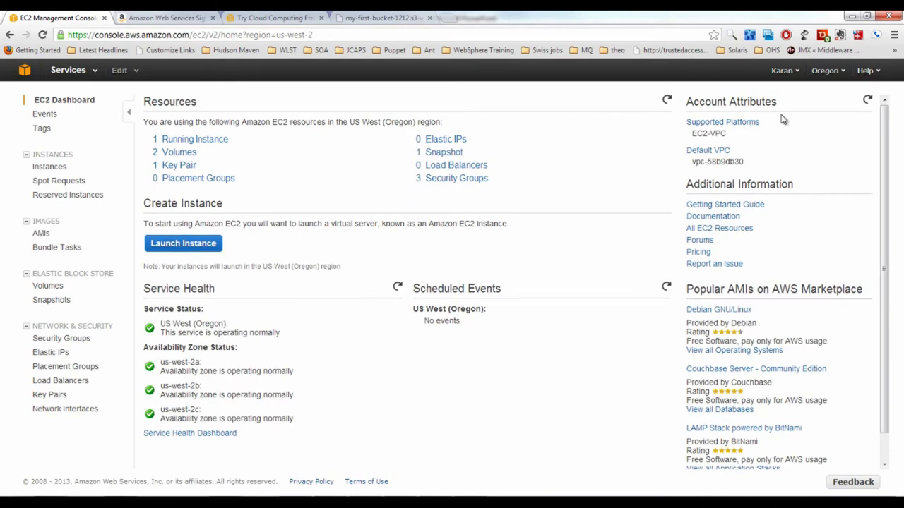
click(47, 168)
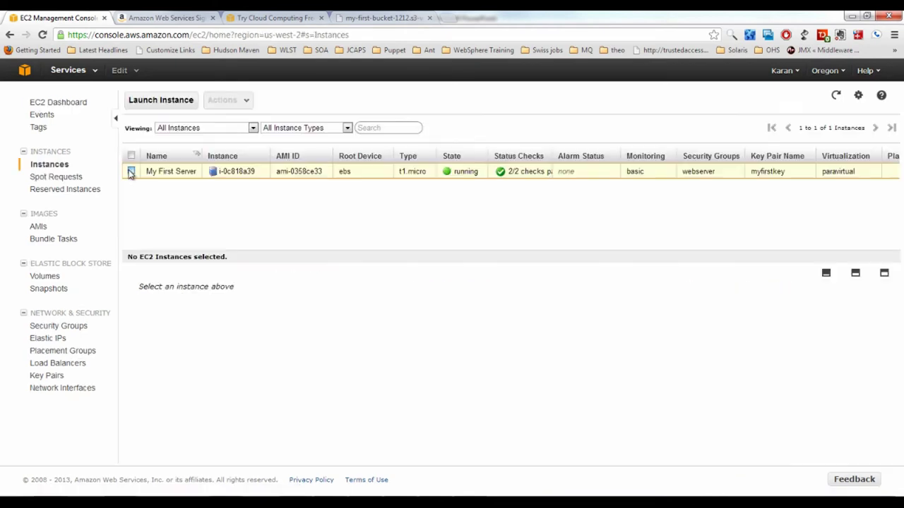
click(132, 172)
scroll(216, 361, down, 5)
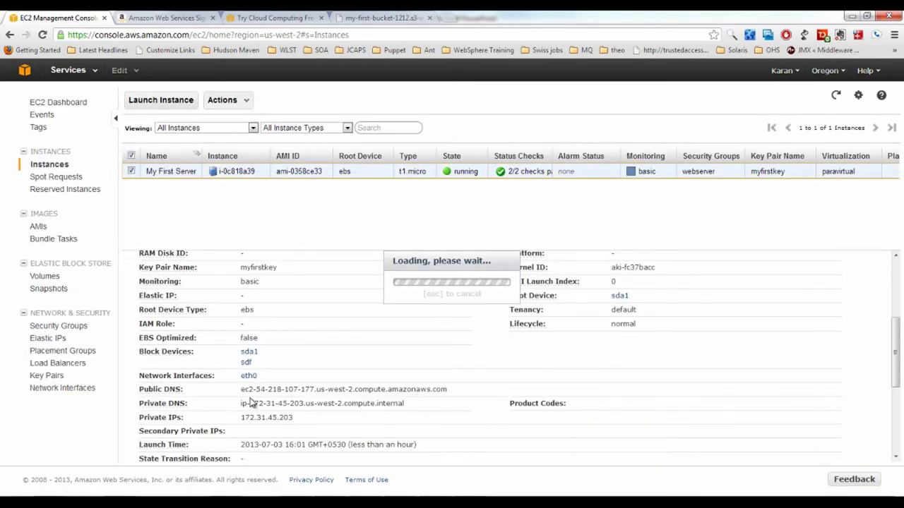
Connect PuTTY via SSH to the instance's public DNS using the myfirstkey.ppk private key.
drag(242, 393, 446, 400)
key(ctrl+c)
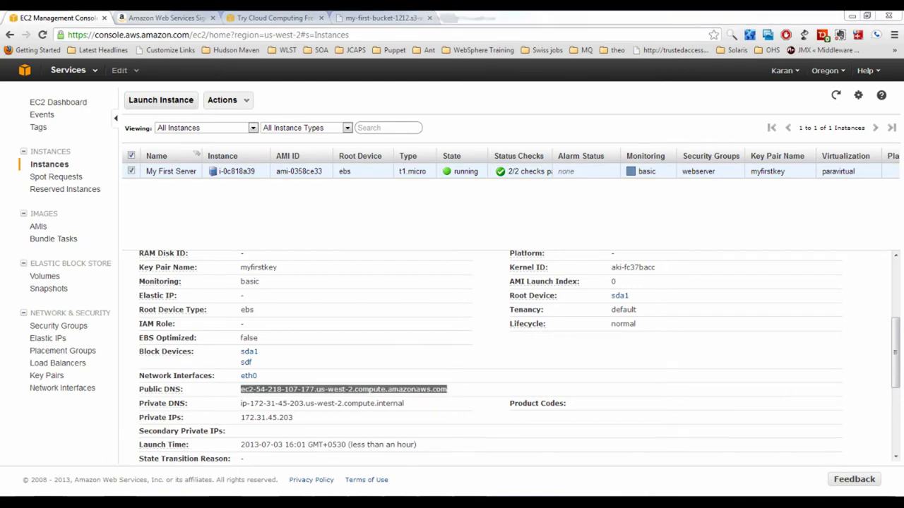
click(484, 269)
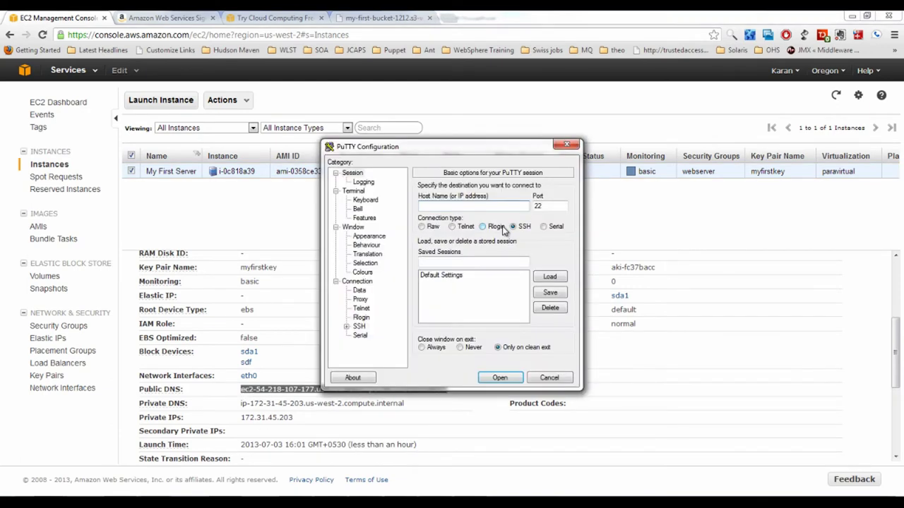
key(ctrl+v)
click(346, 326)
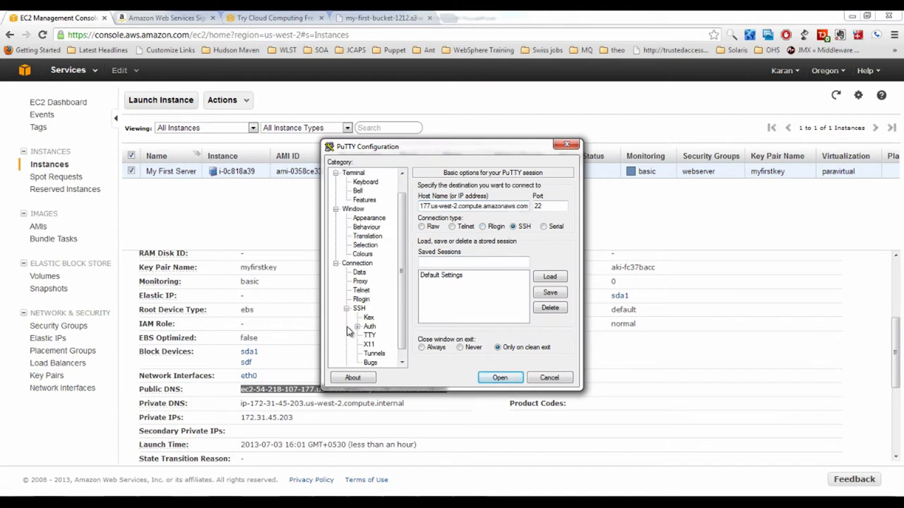
click(370, 328)
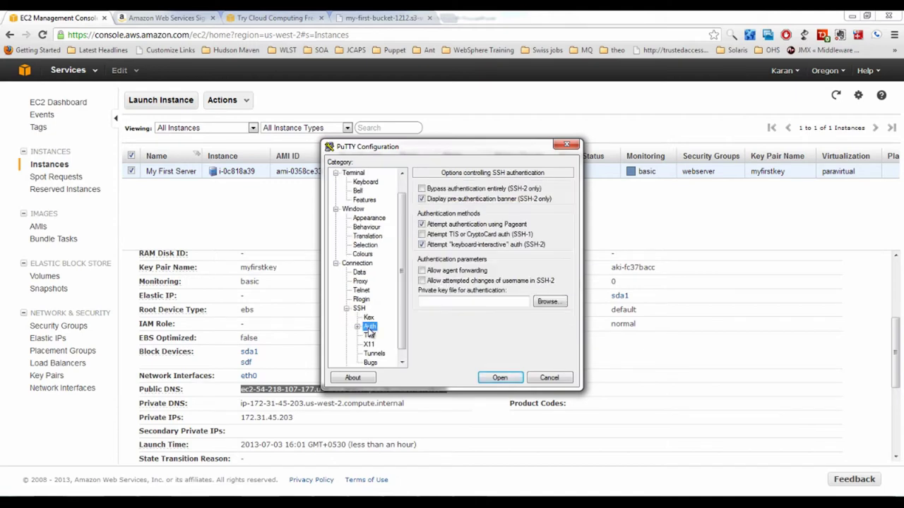
click(548, 302)
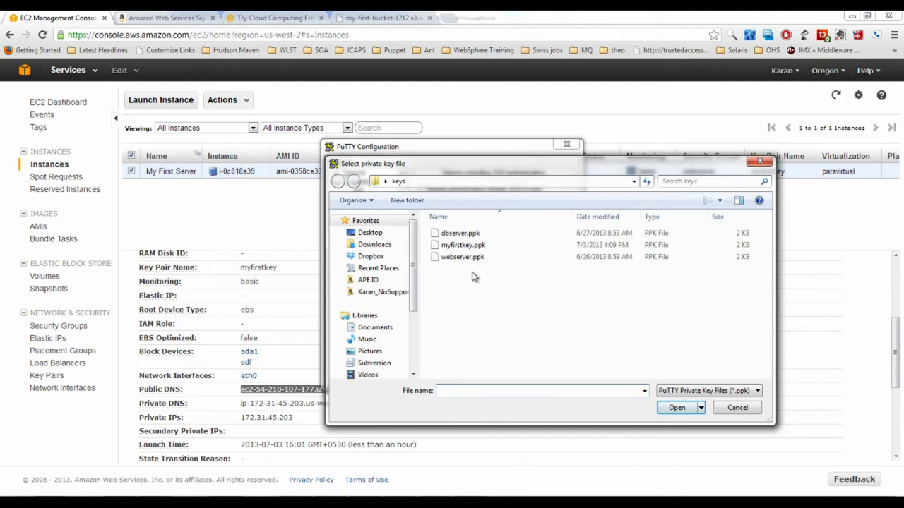
double_click(467, 246)
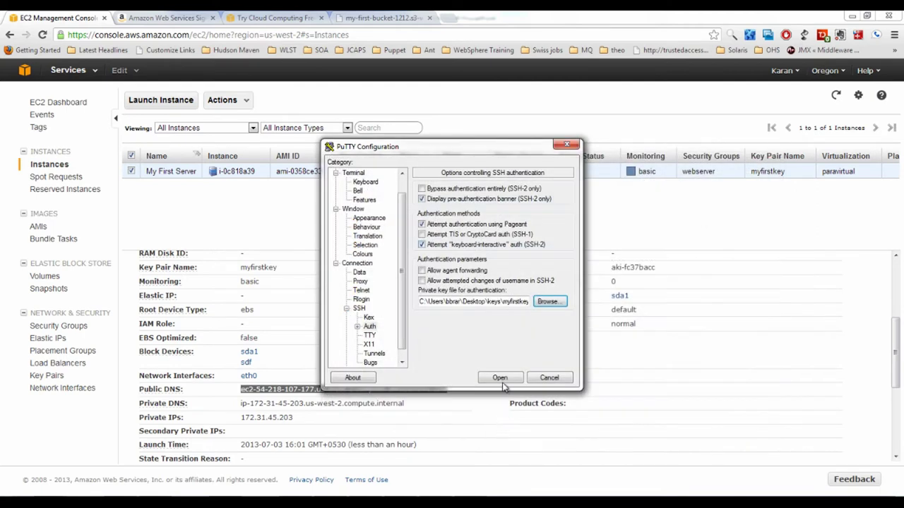
click(499, 377)
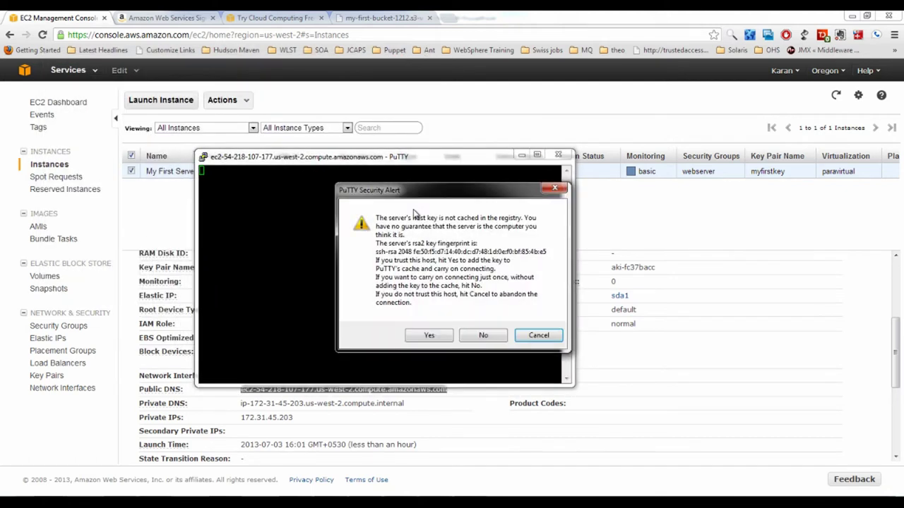
Log in as ec2-user and become root with sudo -i.
text(yec)
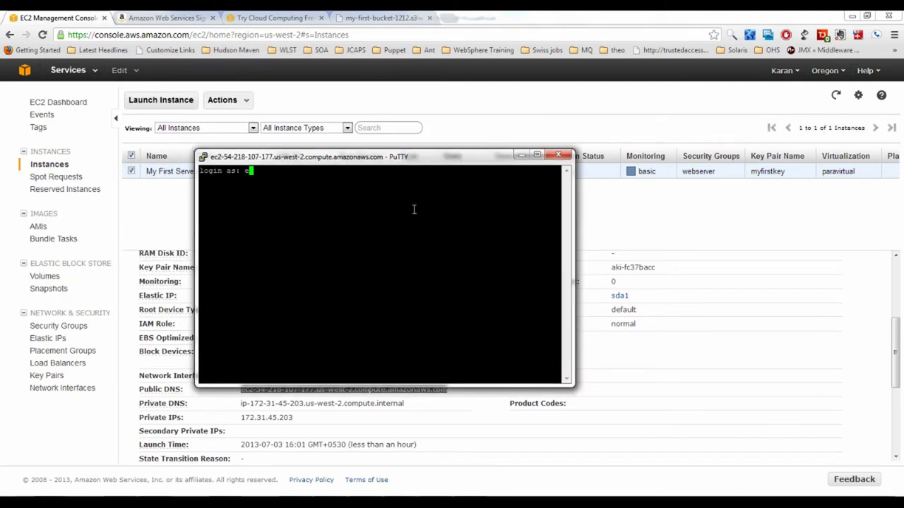
text(2-user)
key(Return)
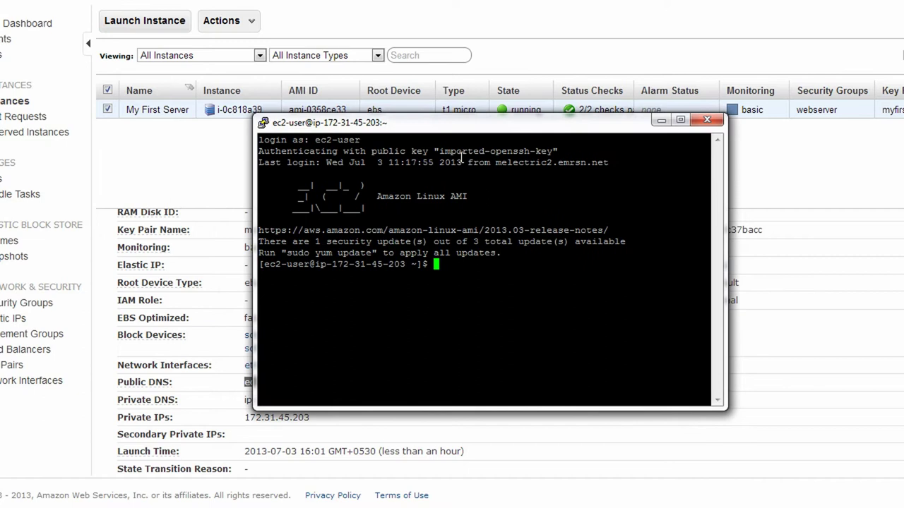
text(sudo -i)
key(Return)
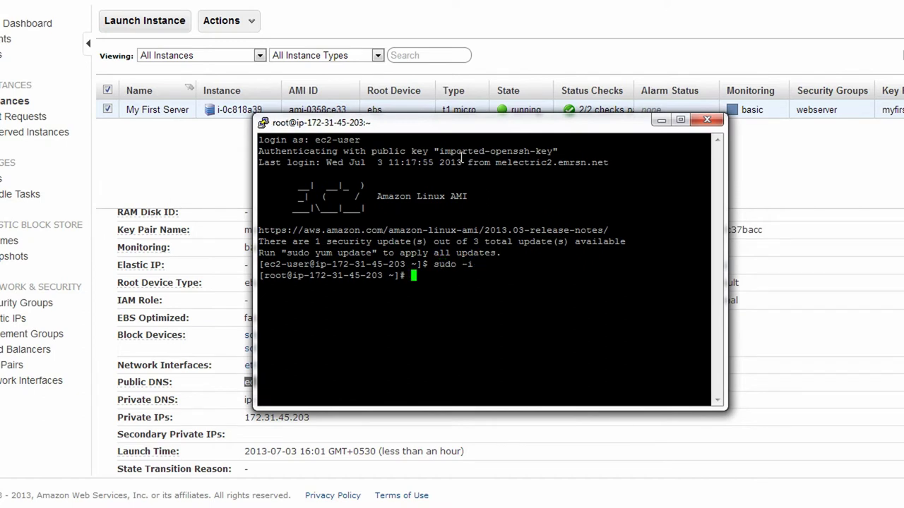
Install s3cmd with yum, confirming the package and GPG key with y.
text(yum install s3cmd)
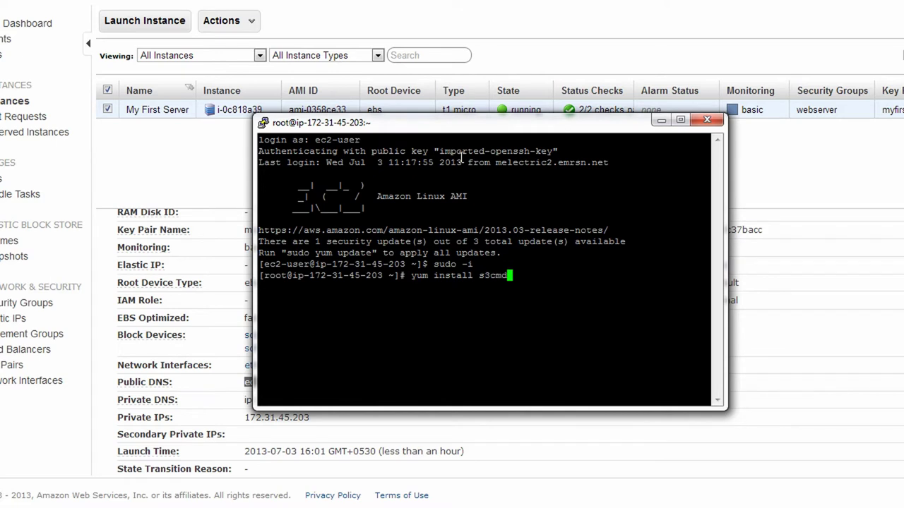
key(Return)
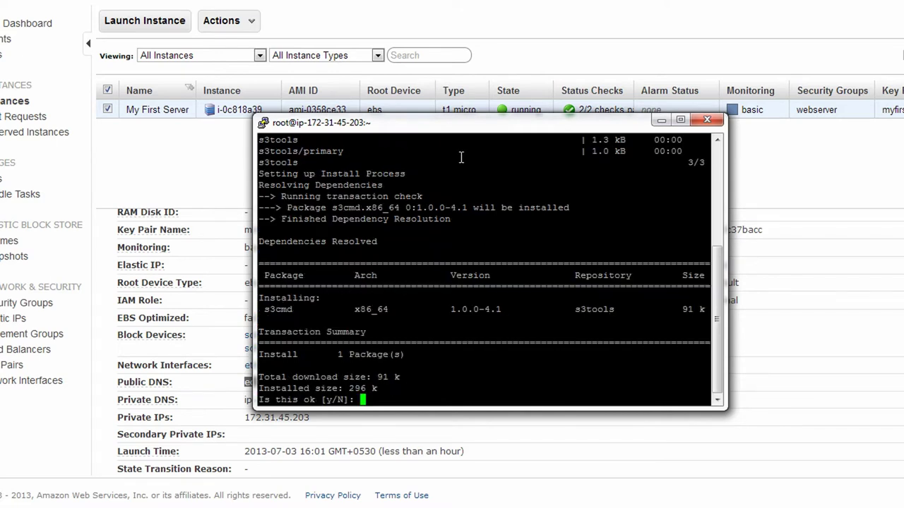
text(y)
key(Return)
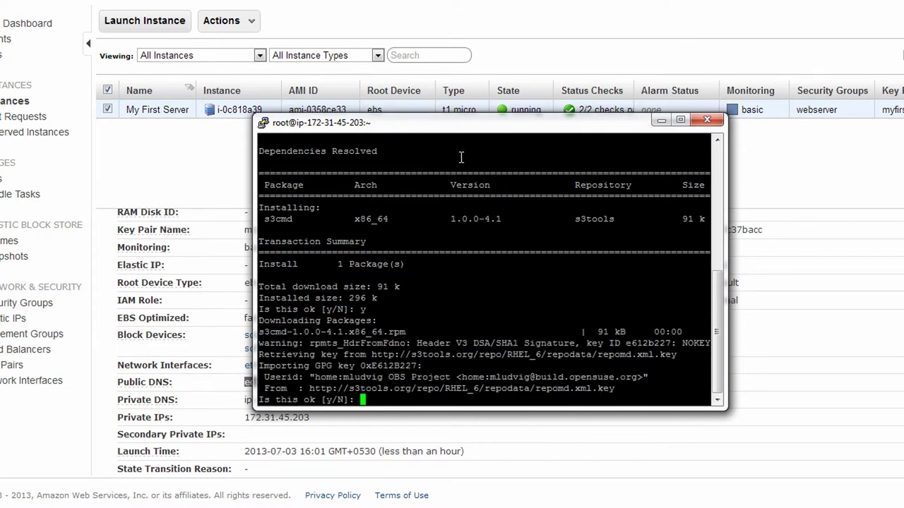
text(y)
key(Return)
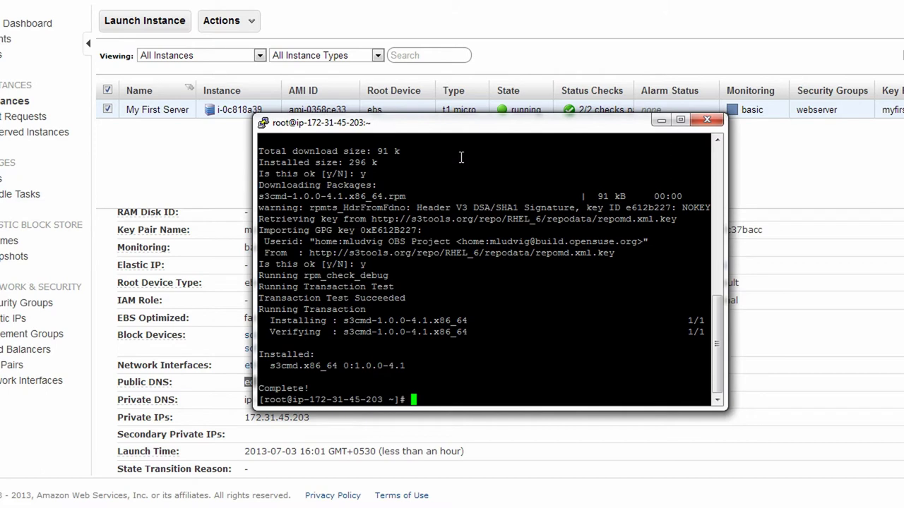
Start s3cmd --configure and minimise the PuTTY terminal.
text(s3cmd --configure)
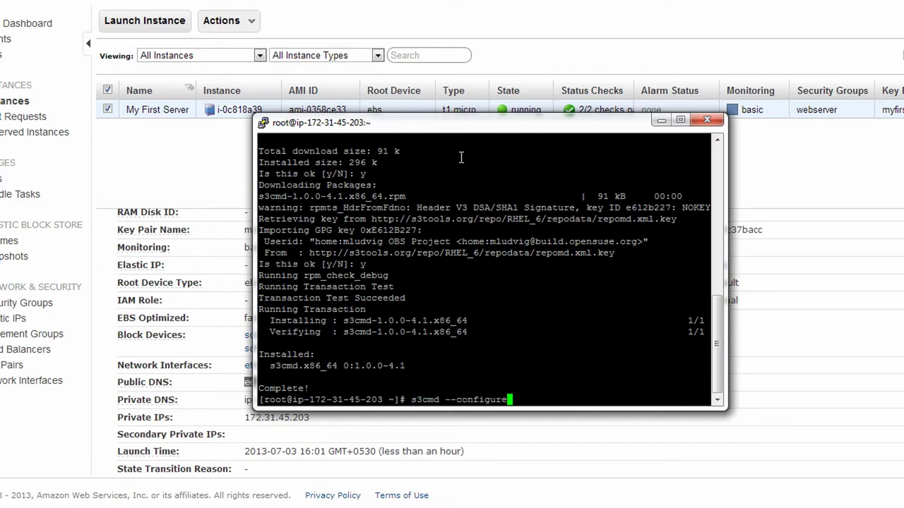
key(Return)
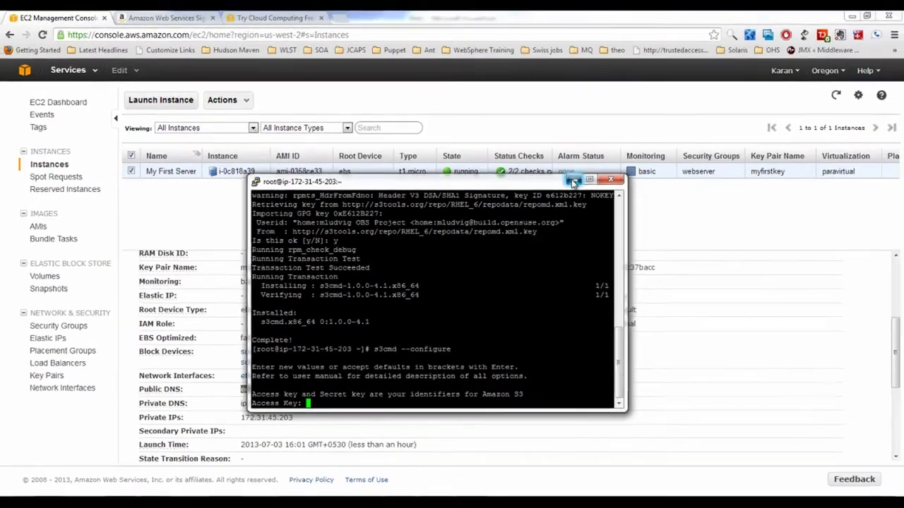
click(660, 120)
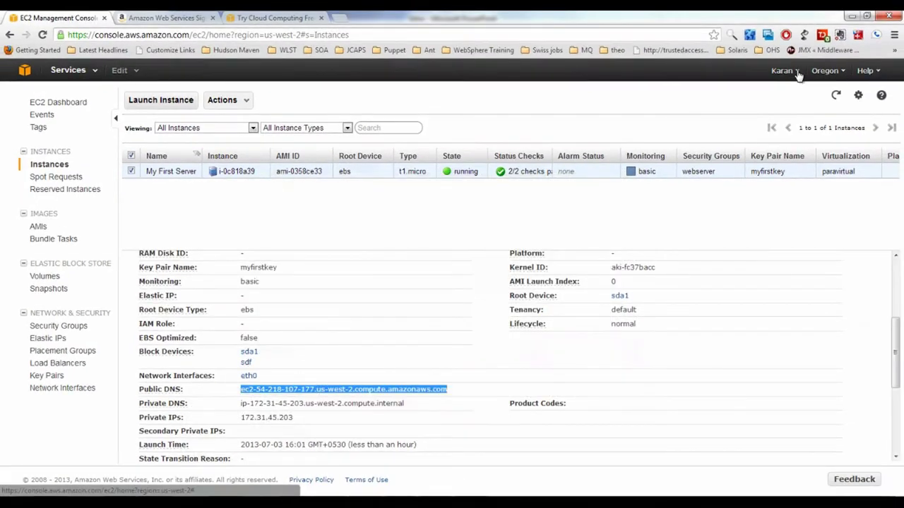
Open the legacy Security Credentials page from the account menu and sign in.
click(796, 72)
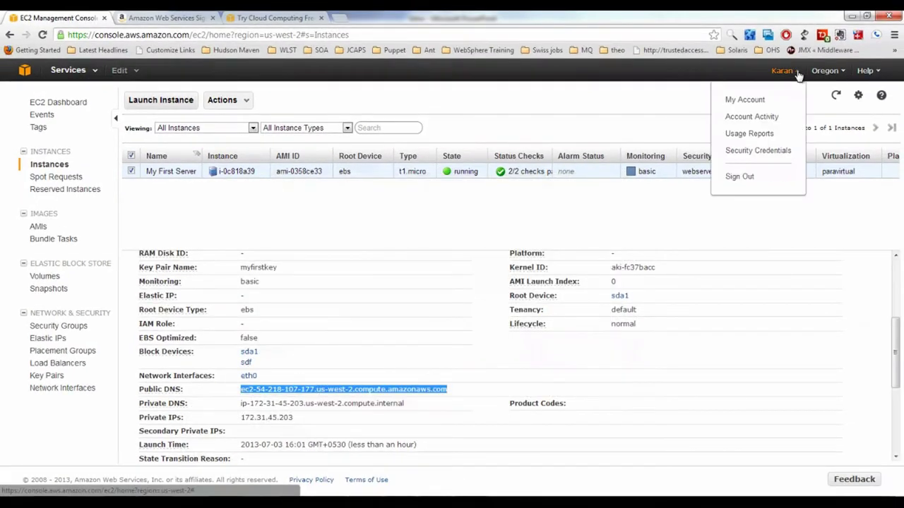
click(753, 151)
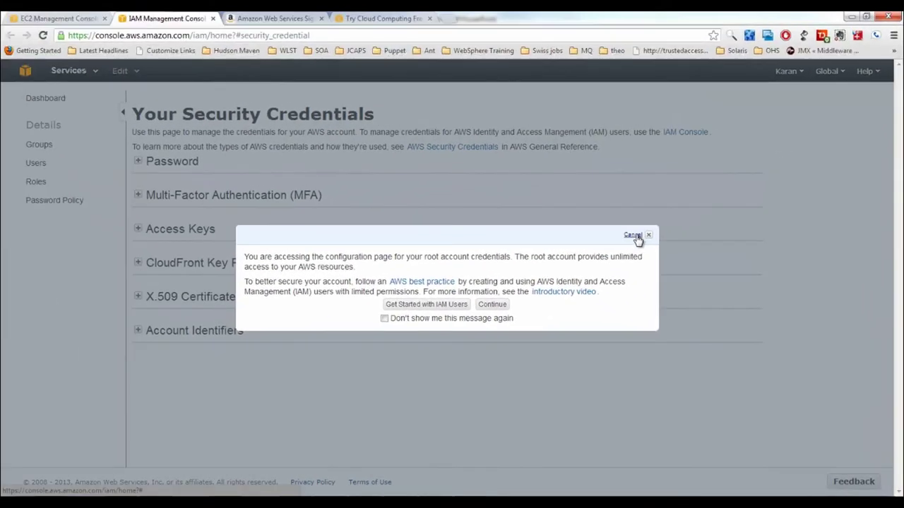
click(638, 234)
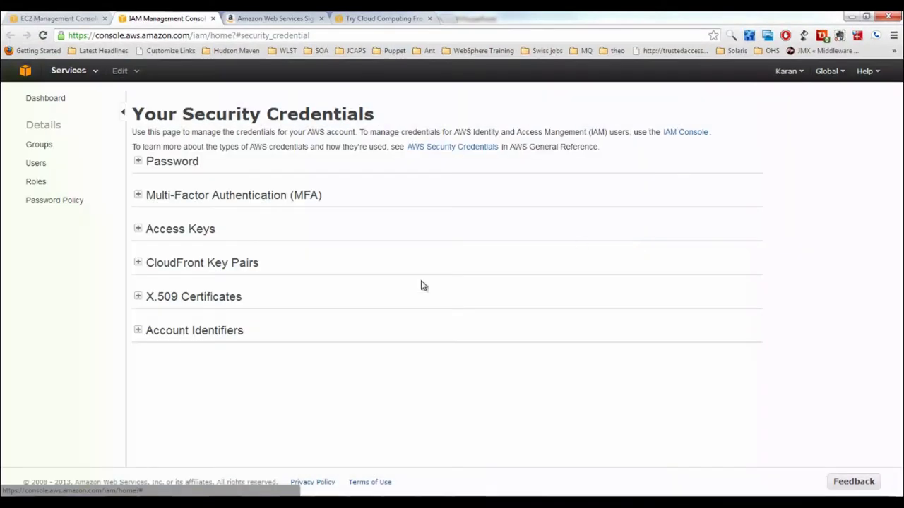
click(138, 230)
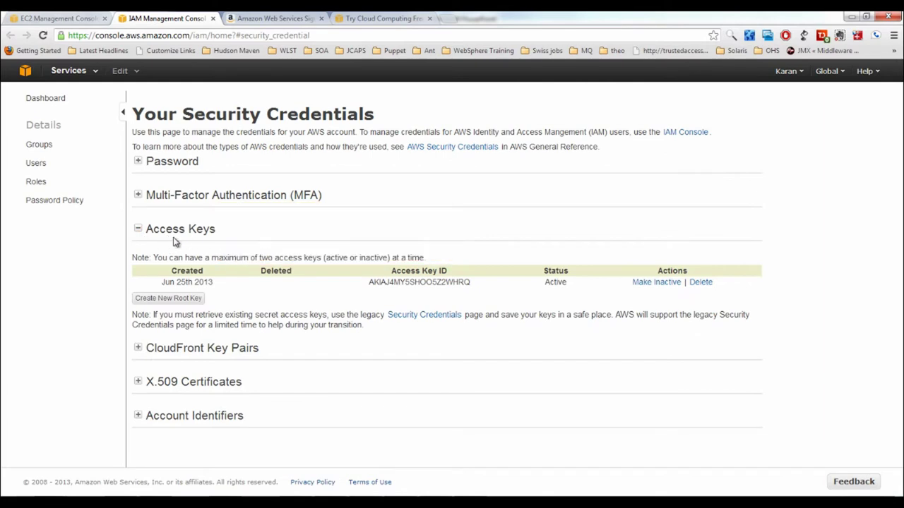
click(417, 315)
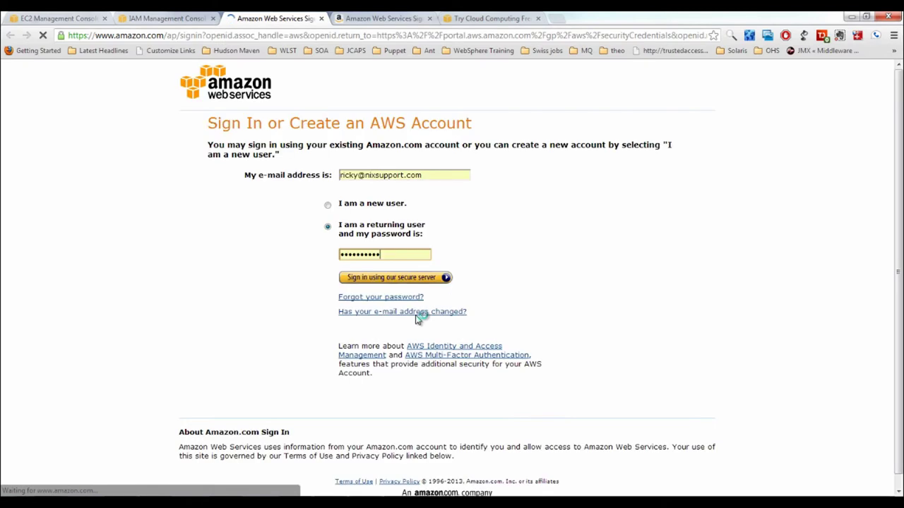
click(407, 280)
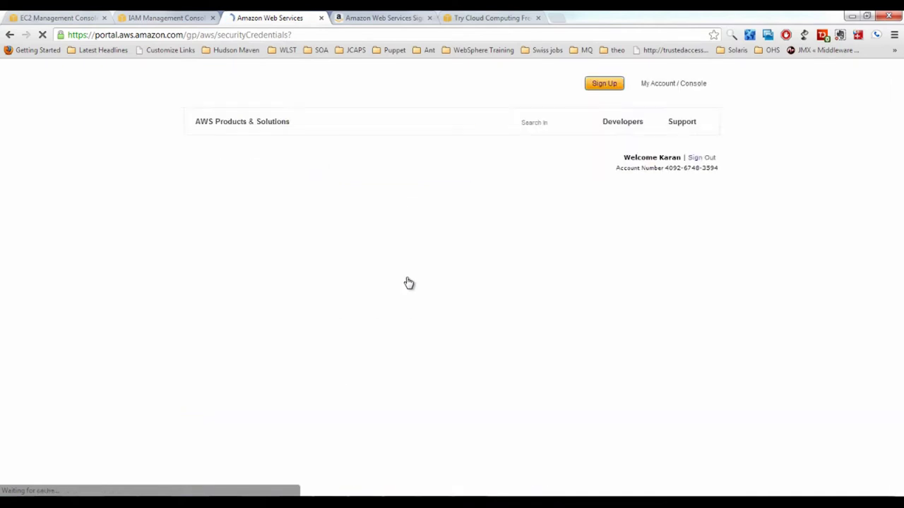
scroll(416, 304, down, 3)
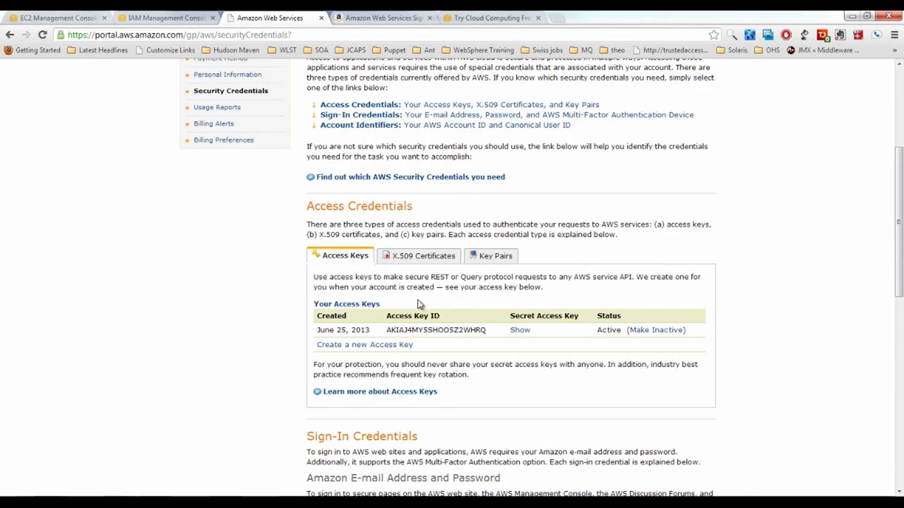
Copy the Access Key ID and paste it into the s3cmd configuration prompt.
double_click(409, 329)
key(ctrl+c)
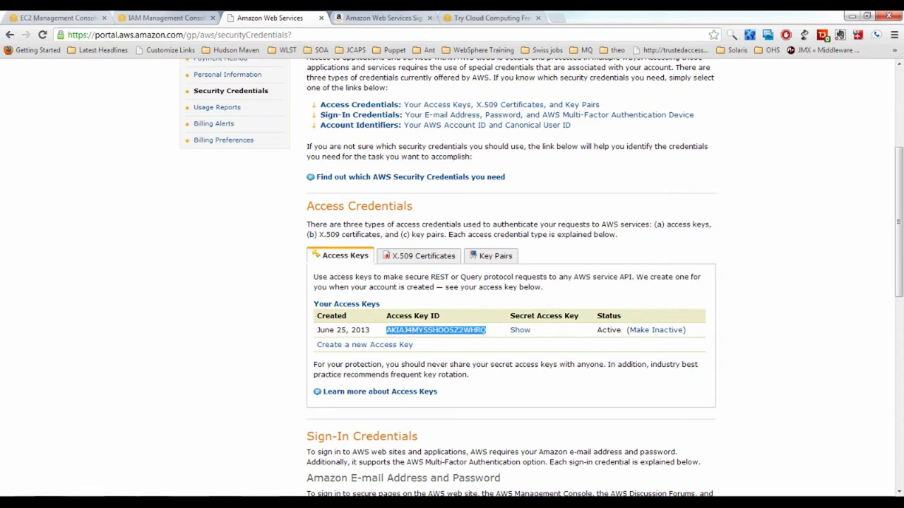
key(alt+Tab)
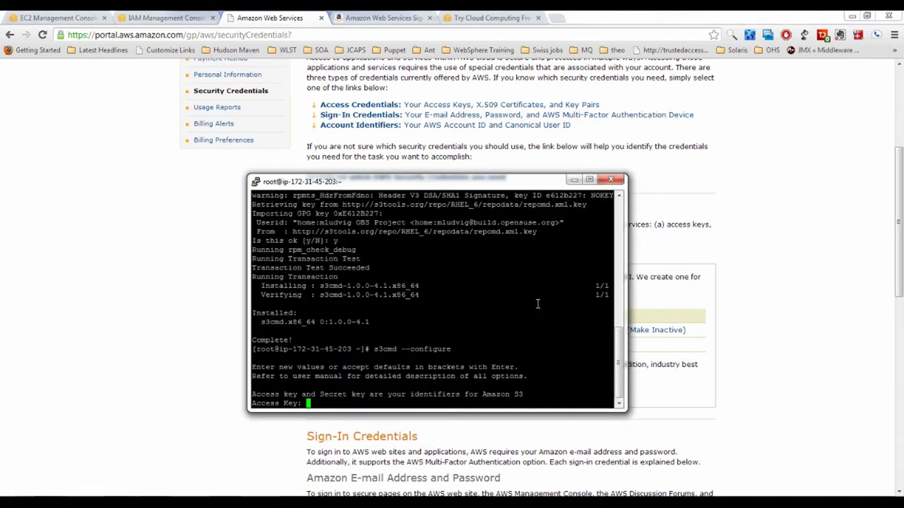
right_click(538, 304)
key(Return)
Reveal and select the secret access key on the credentials page.
key(alt+Tab)
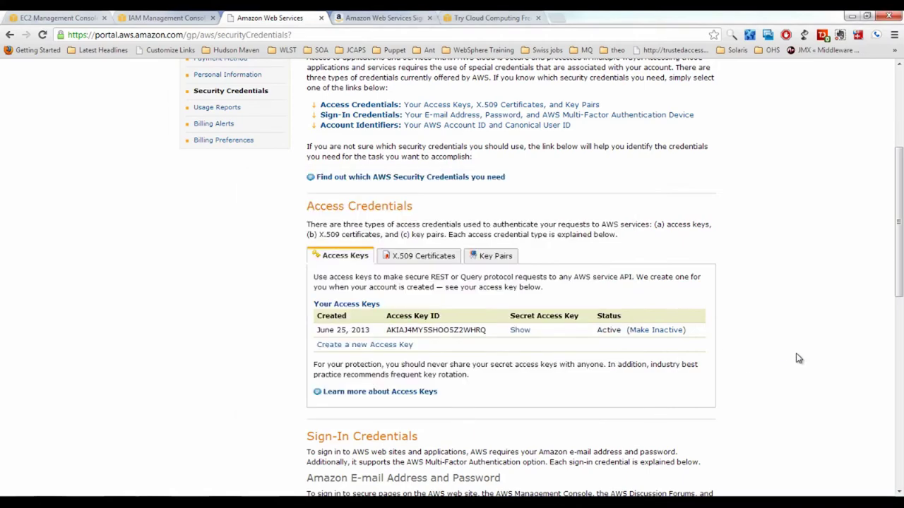
click(518, 330)
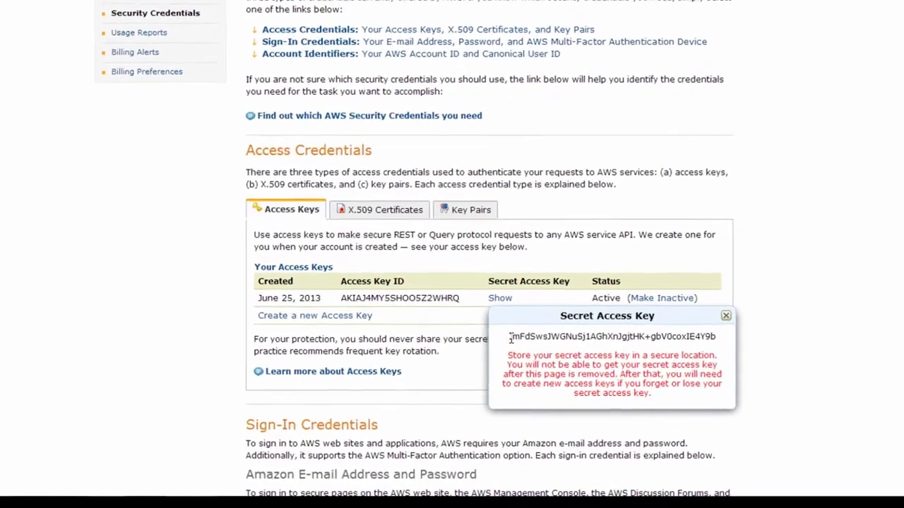
drag(510, 338, 702, 333)
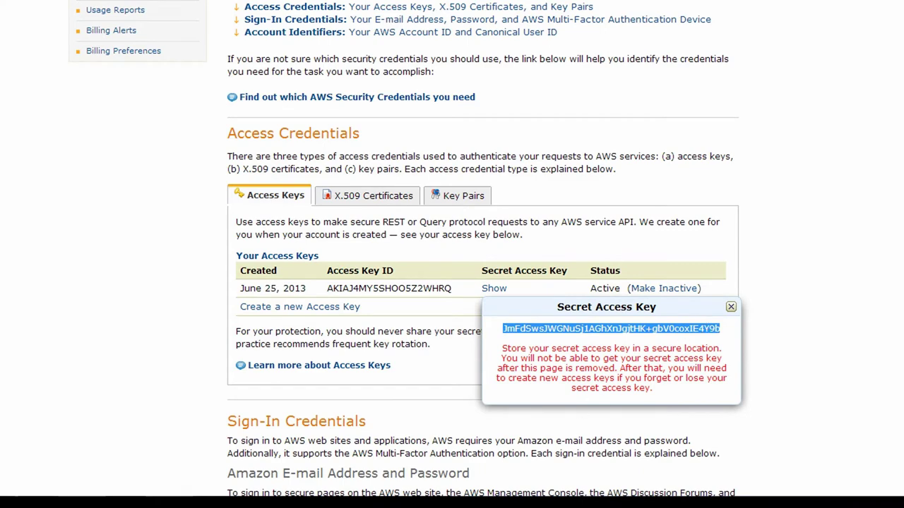
Paste the secret access key into s3cmd and accept the default encryption, GPG and HTTPS settings.
key(ctrl+c)
key(alt+Tab)
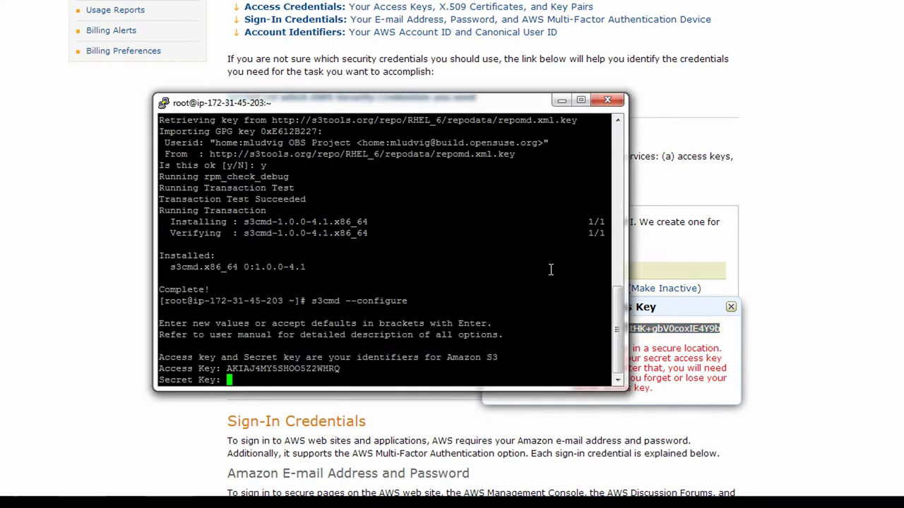
right_click(551, 269)
key(Return)
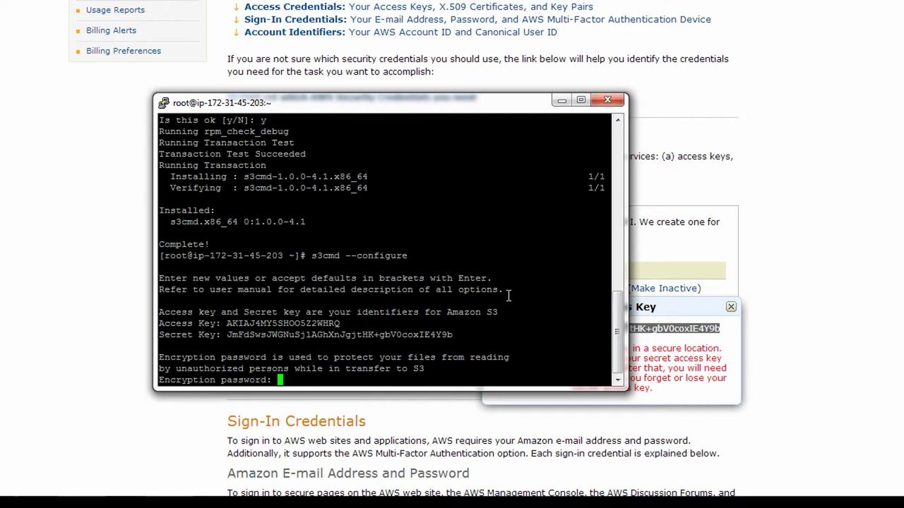
key(Return)
key(Return)
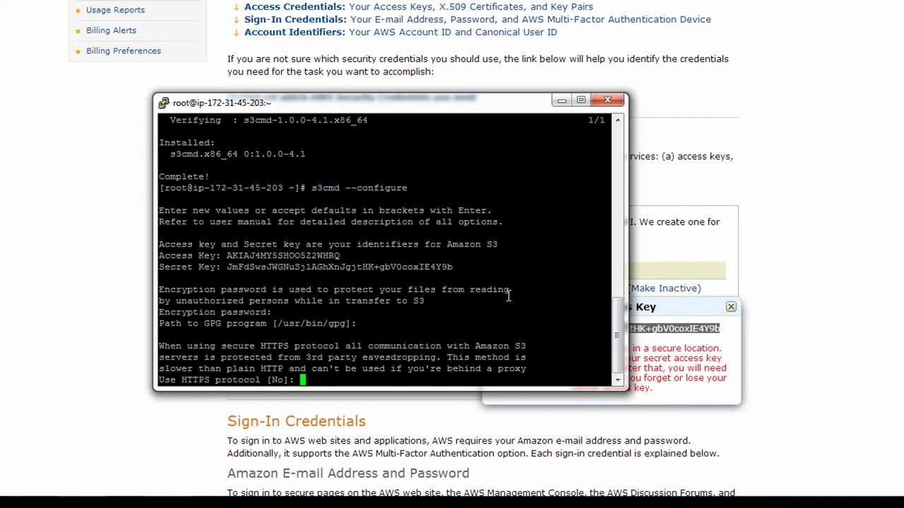
key(Return)
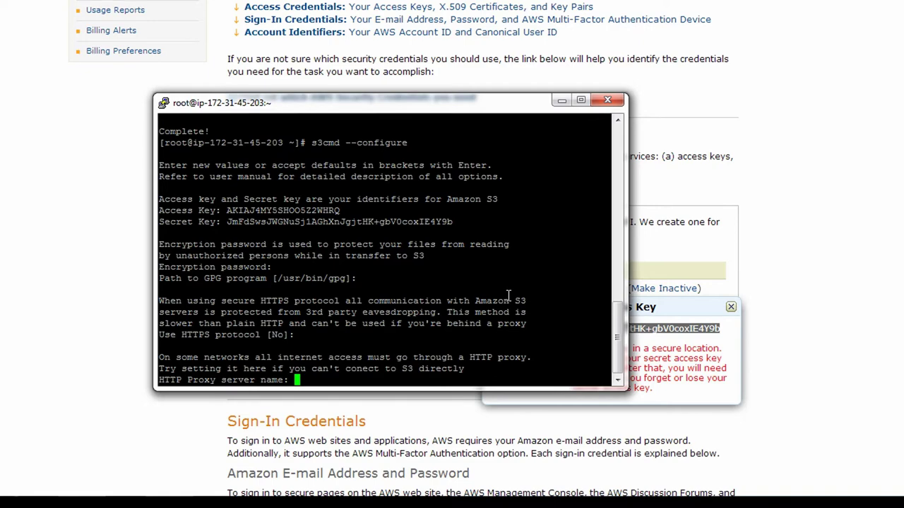
key(Return)
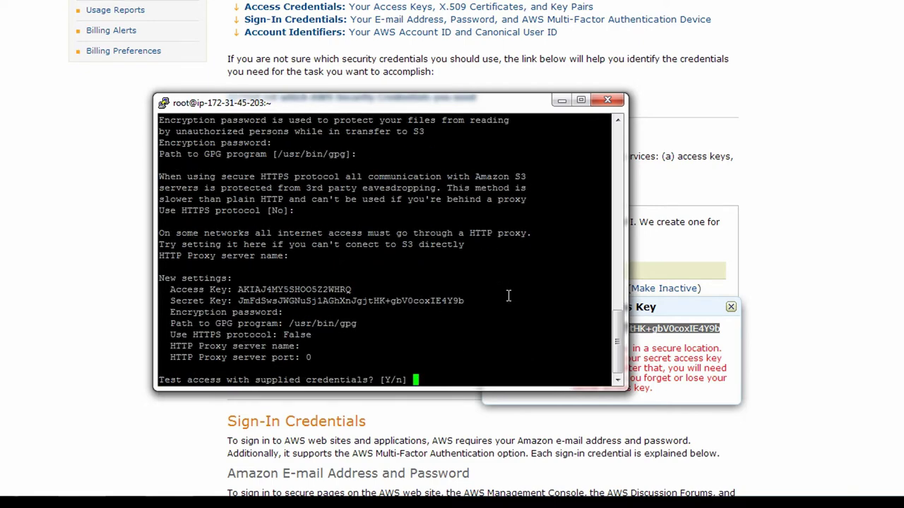
Run the credentials test, confirm it succeeds, and save the settings to /root/.s3cfg.
key(Return)
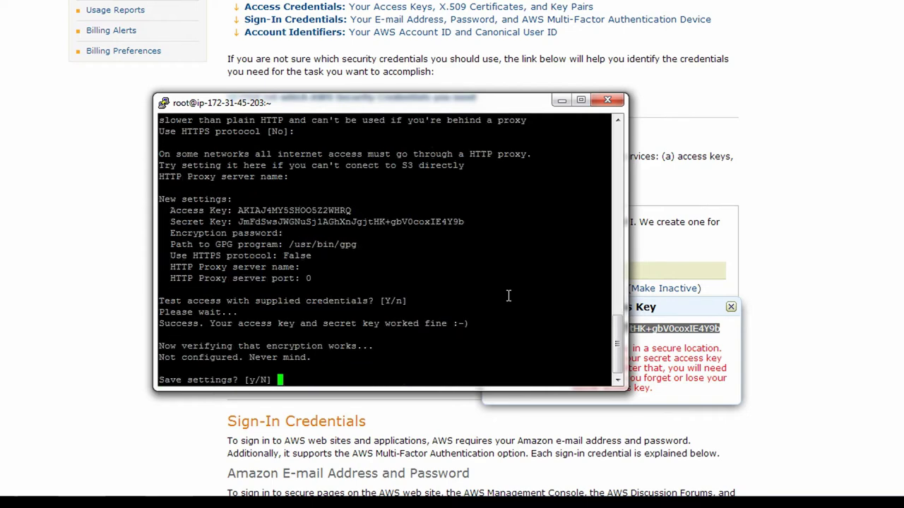
text(y)
key(Return)
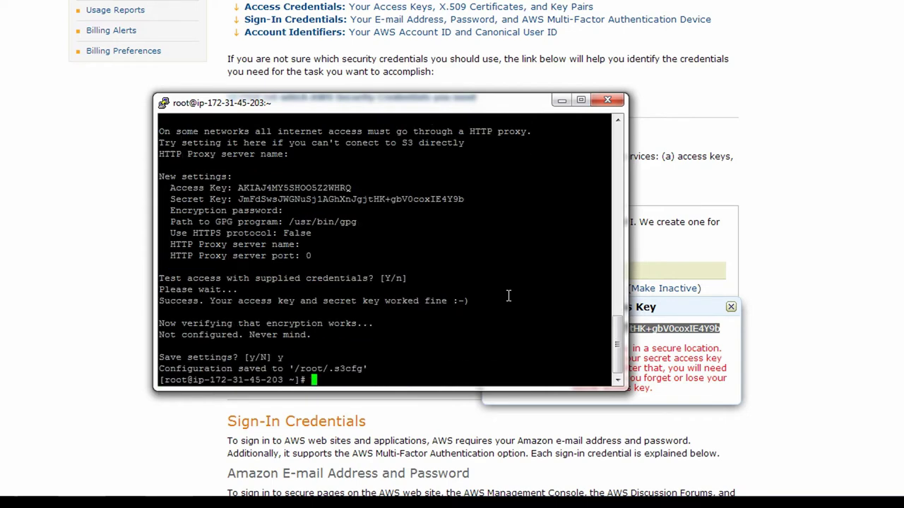
click(730, 307)
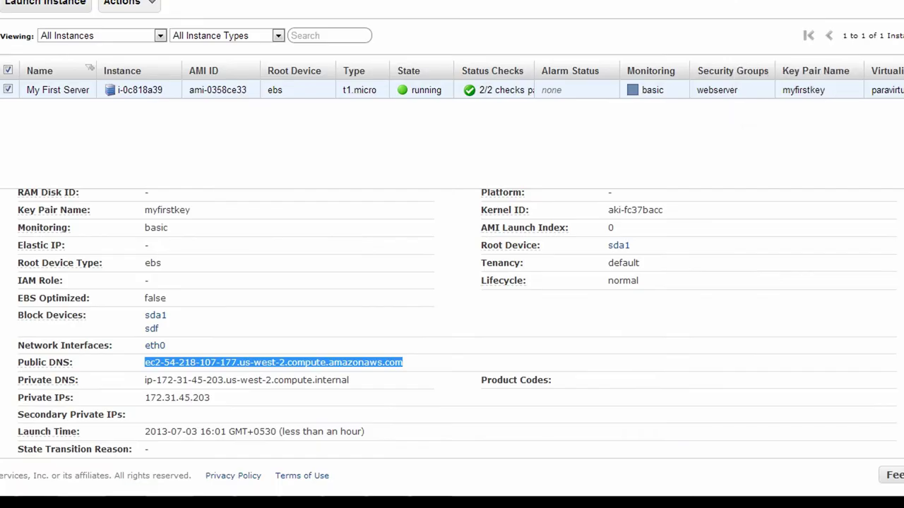
key(alt+Tab)
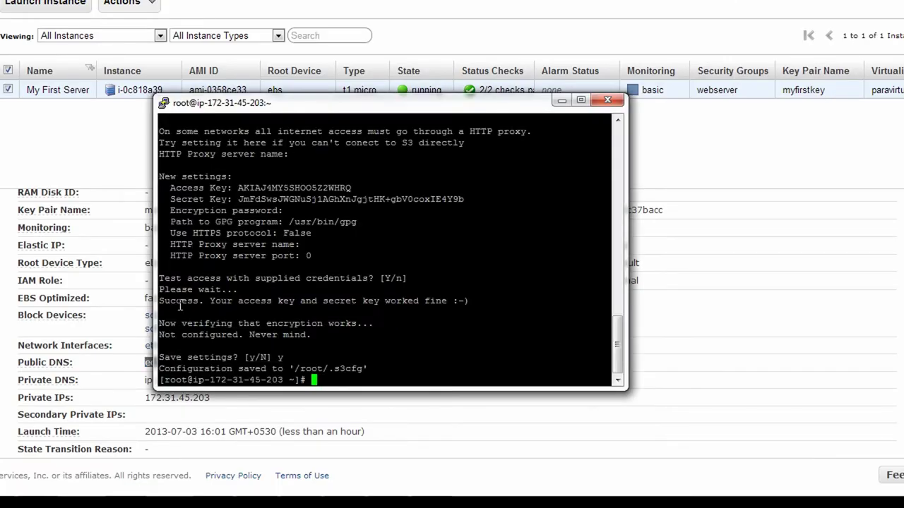
drag(210, 301, 444, 301)
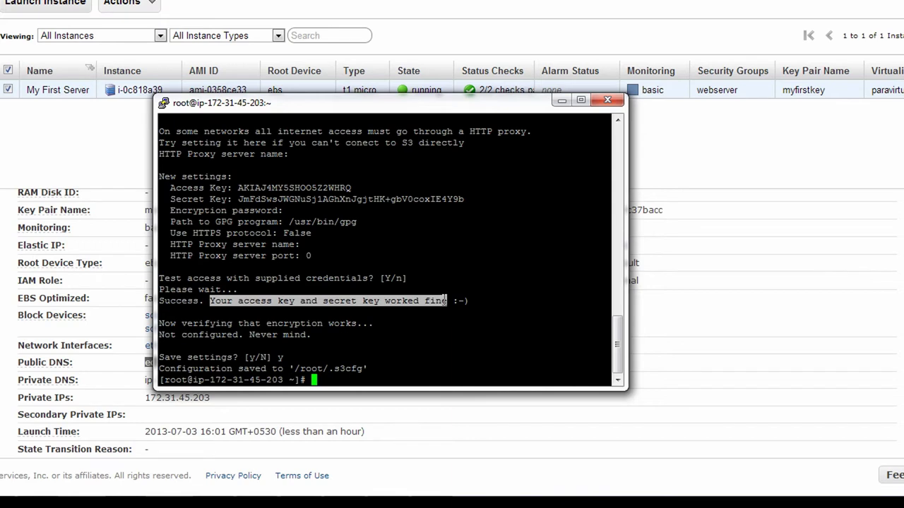
click(401, 376)
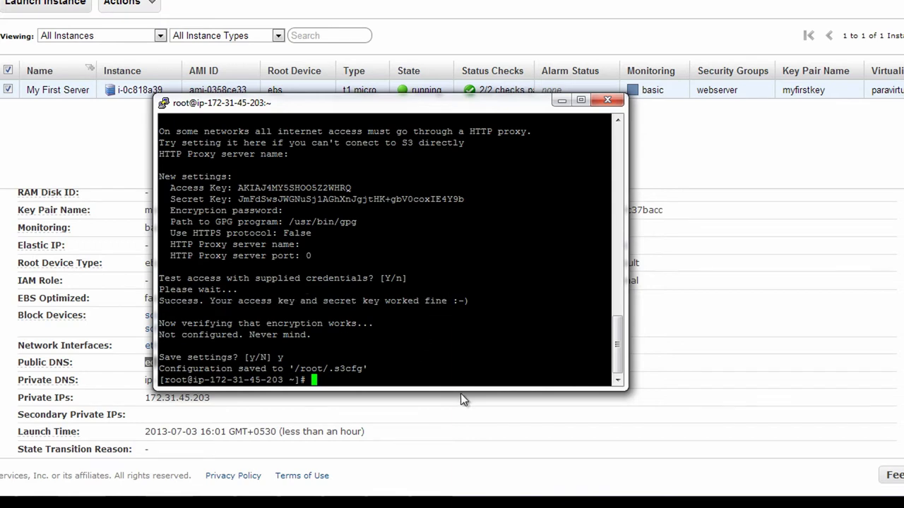
List the S3 buckets with s3cmd ls, showing s3://my-first-bucket-1212.
text(s3cmd ls)
key(Return)
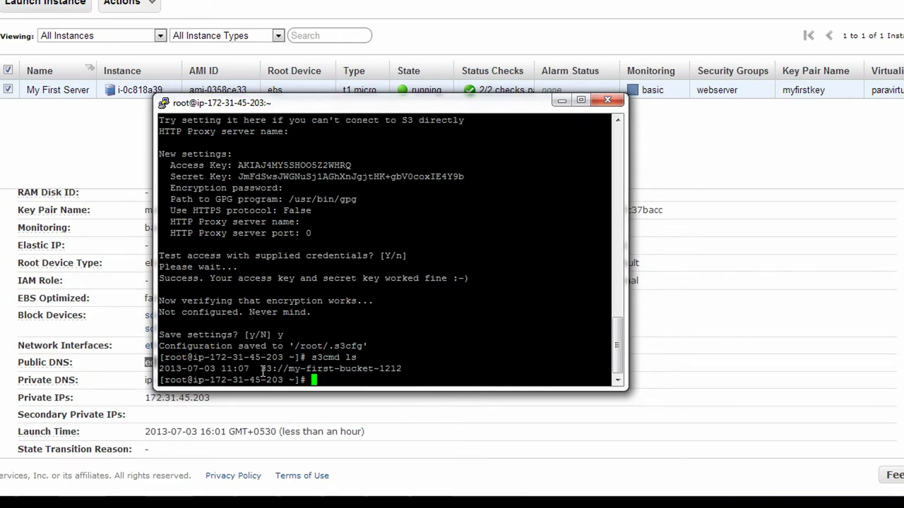
drag(261, 370, 389, 377)
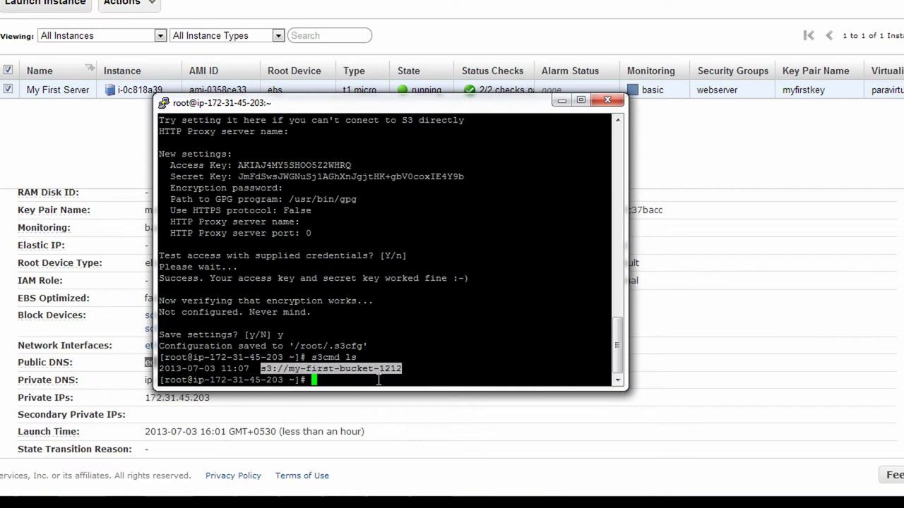
drag(277, 369, 402, 369)
Create an empty local file named take1 with touch.
click(413, 381)
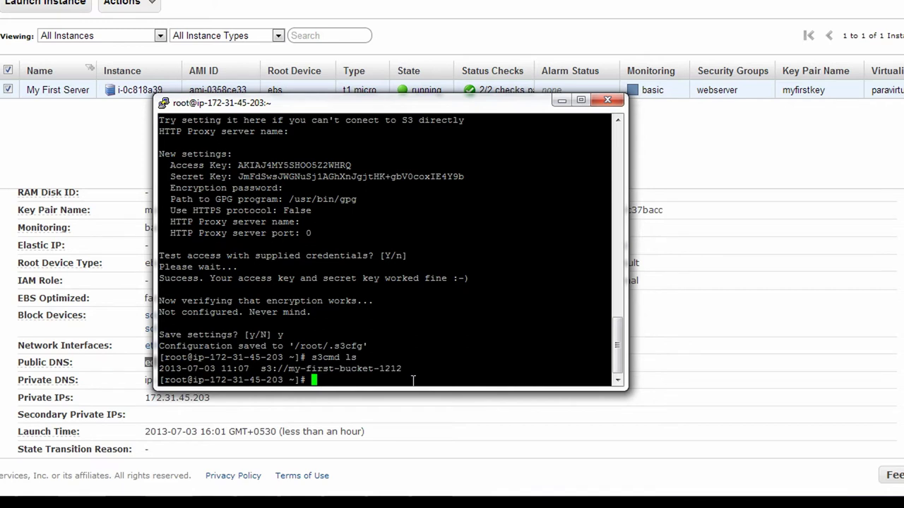
text(touch take1)
key(Return)
Upload take1 to s3://my-first-bucket-1212 with s3cmd put.
text(s)
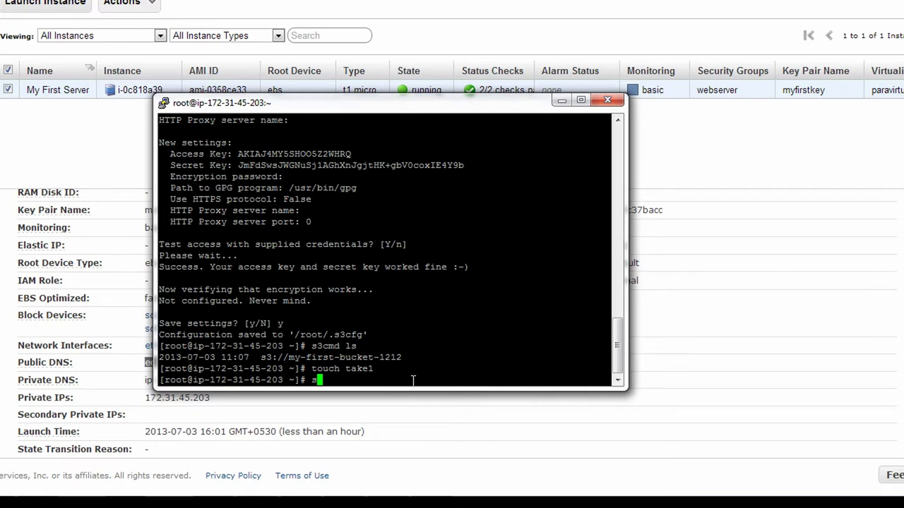
text(3cmd put take1)
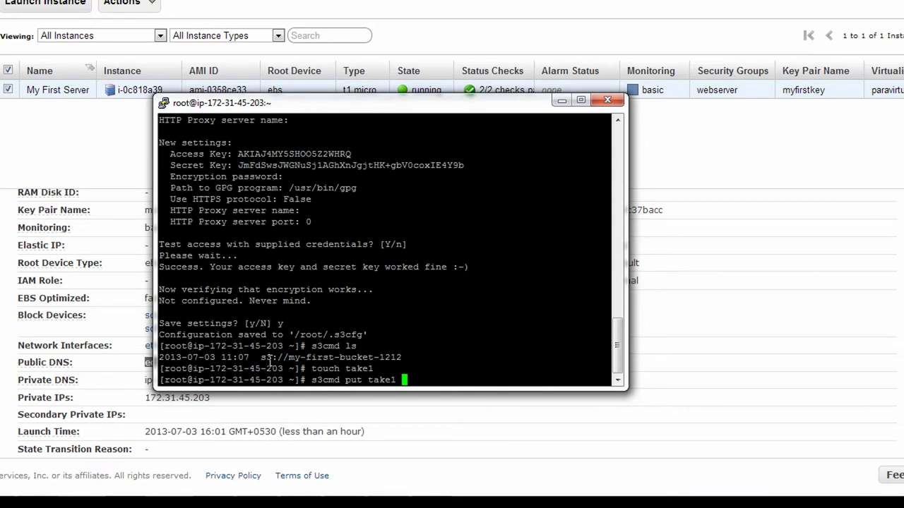
drag(262, 360, 397, 351)
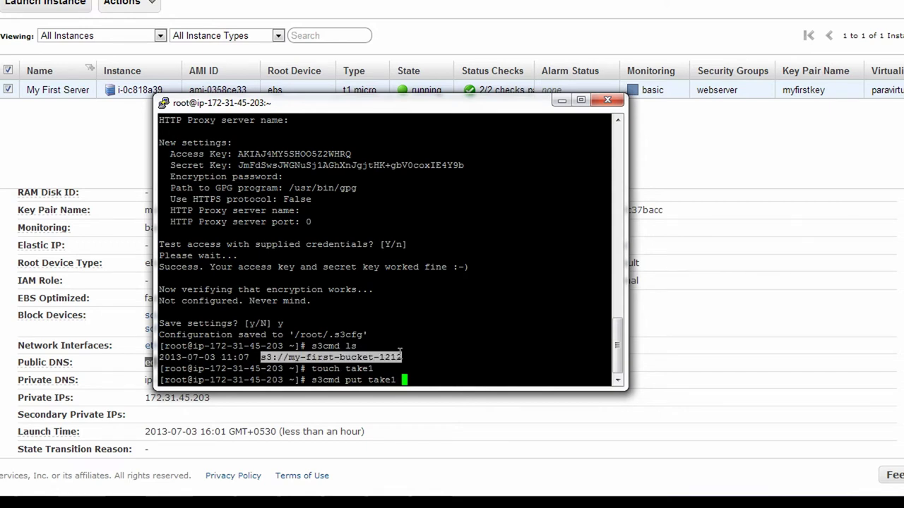
right_click(444, 343)
key(Return)
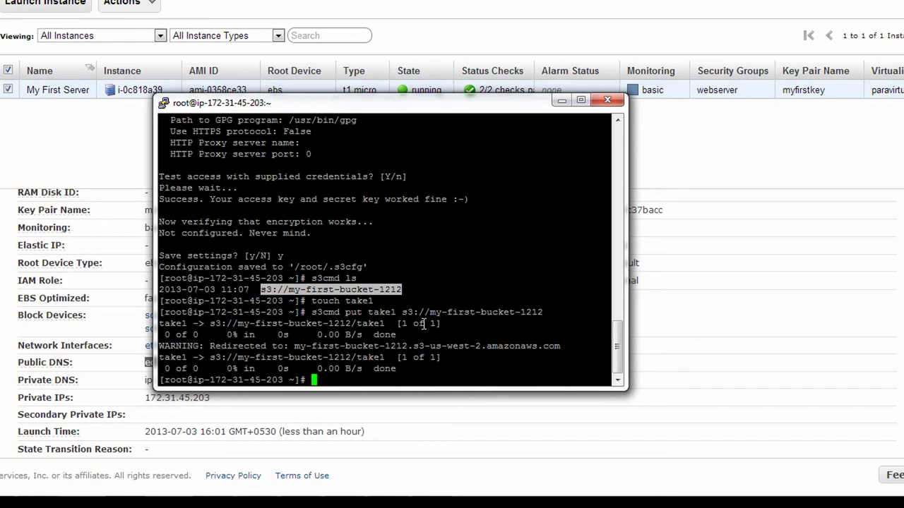
List s3://my-first-bucket-1212 and highlight take1, test.html and webserver.ppk in the output.
text(s3cmd ls)
drag(403, 312, 544, 312)
right_click(533, 273)
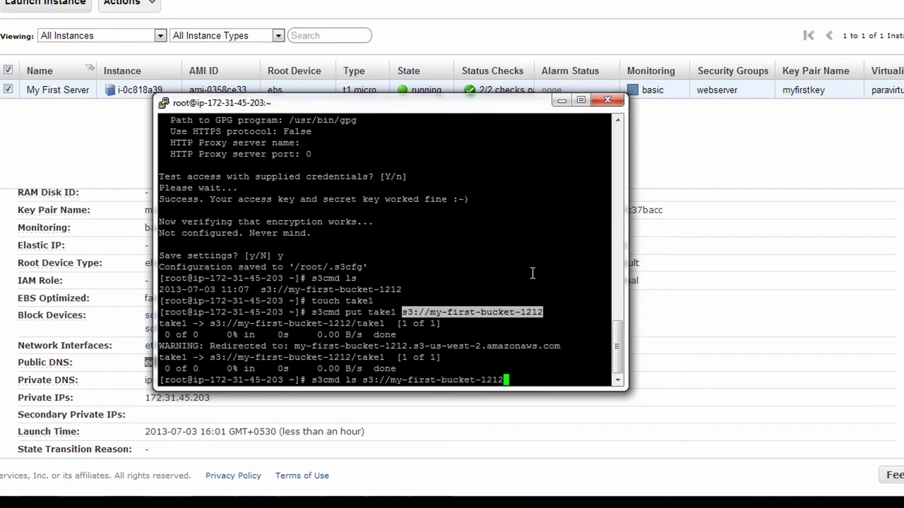
key(Return)
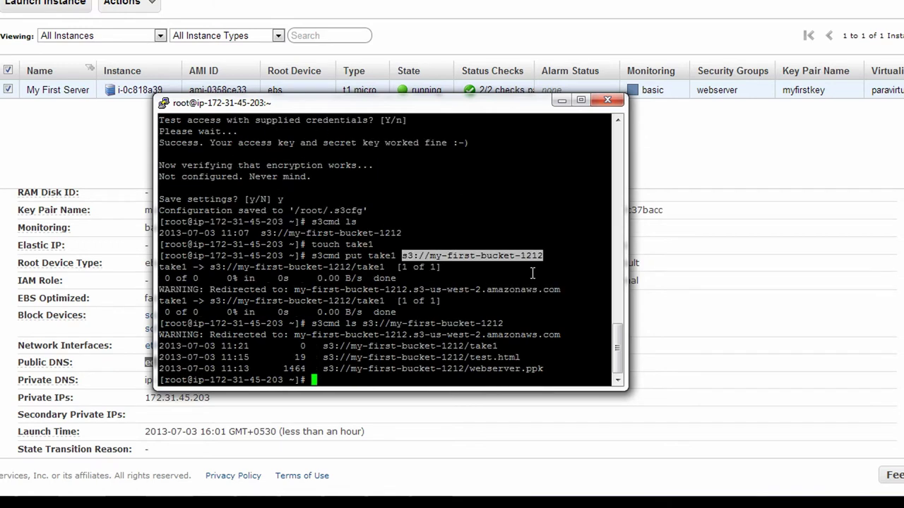
double_click(492, 346)
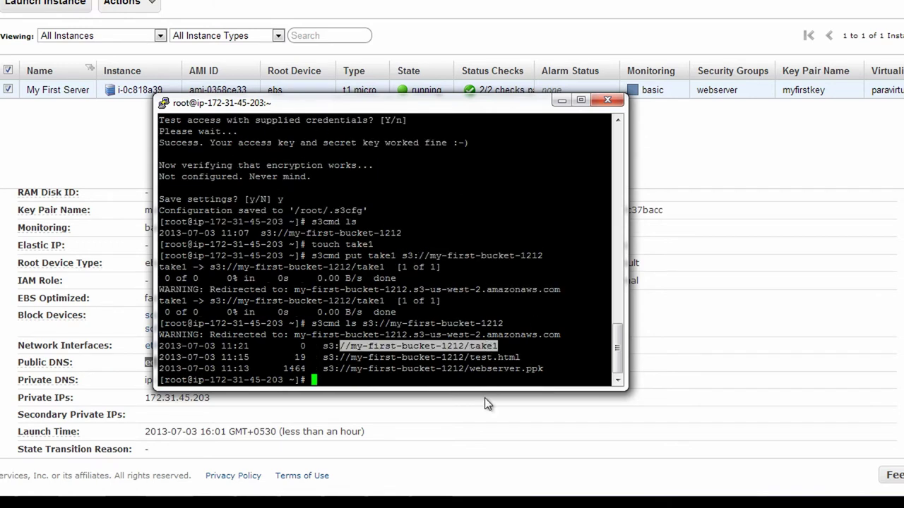
double_click(492, 356)
click(489, 348)
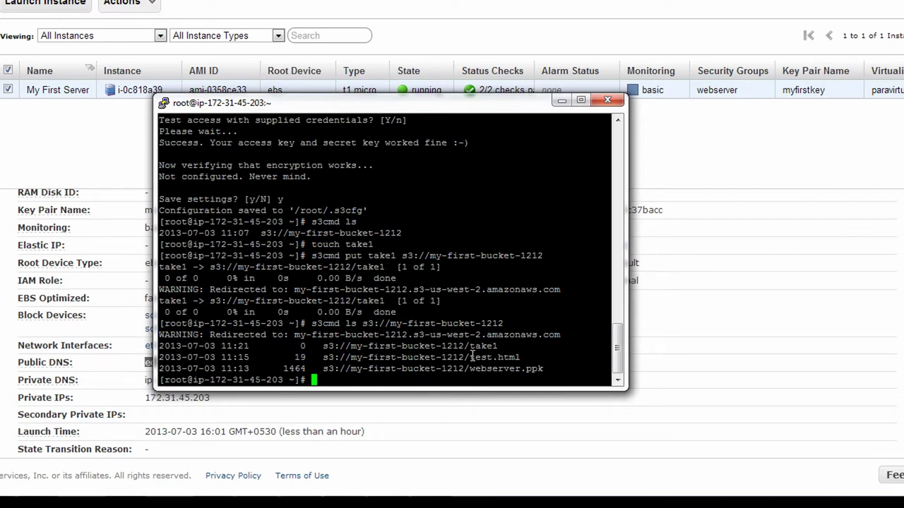
drag(472, 357, 527, 357)
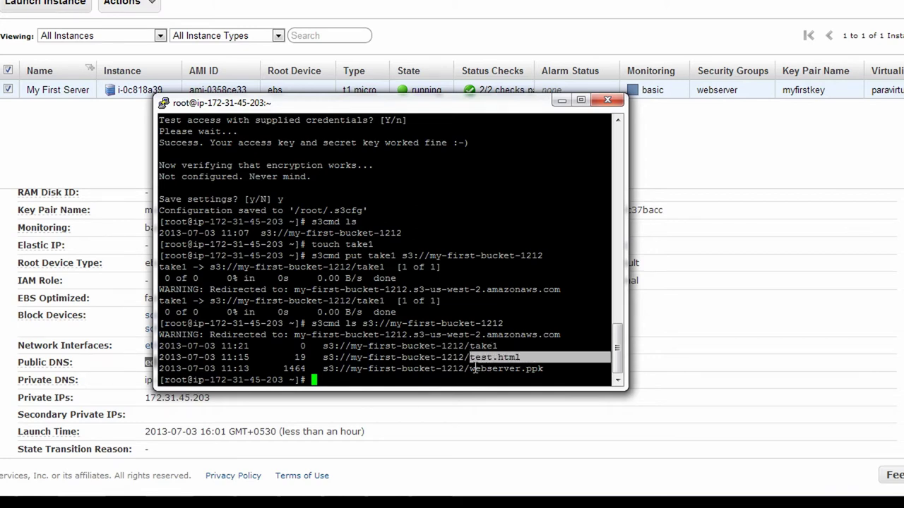
drag(475, 369, 544, 369)
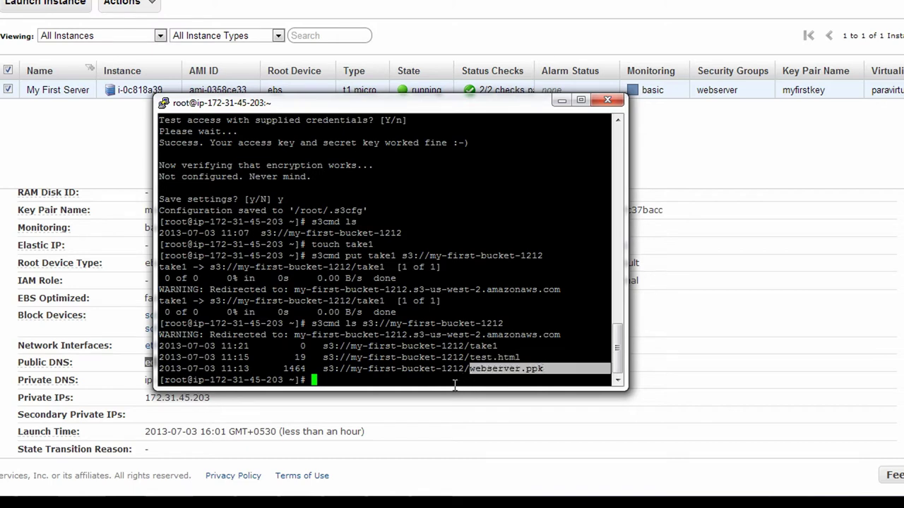
click(342, 381)
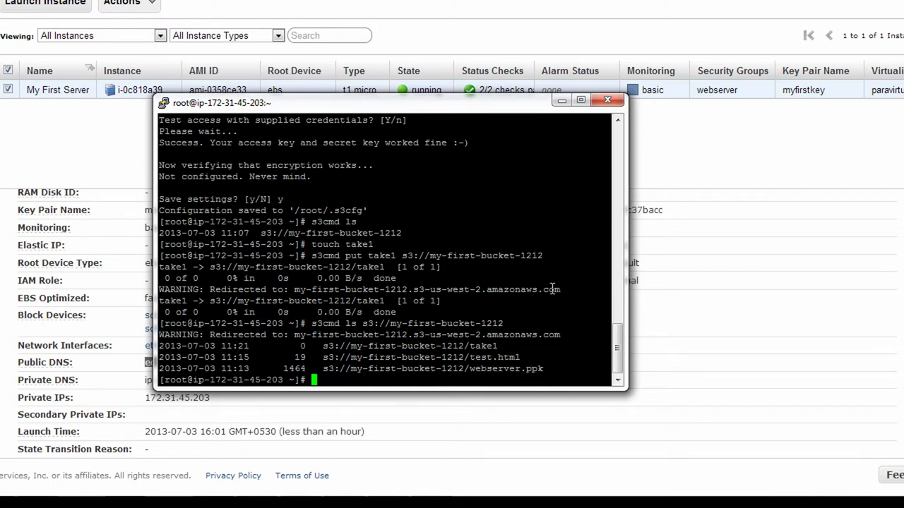
Create bucket s3://my-second-bucket-1212 with s3cmd mb and list both buckets.
text(s3cmd mb s3://my-second-b)
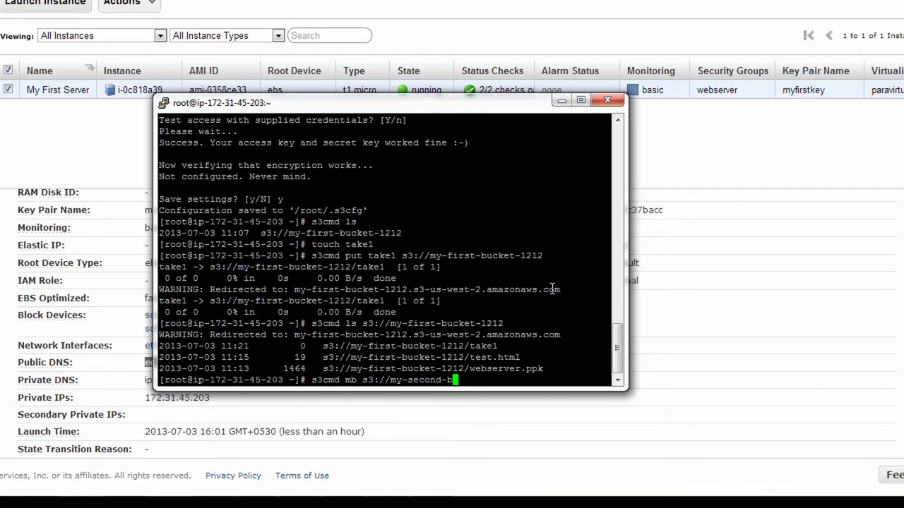
text(ucket-1212)
key(Return)
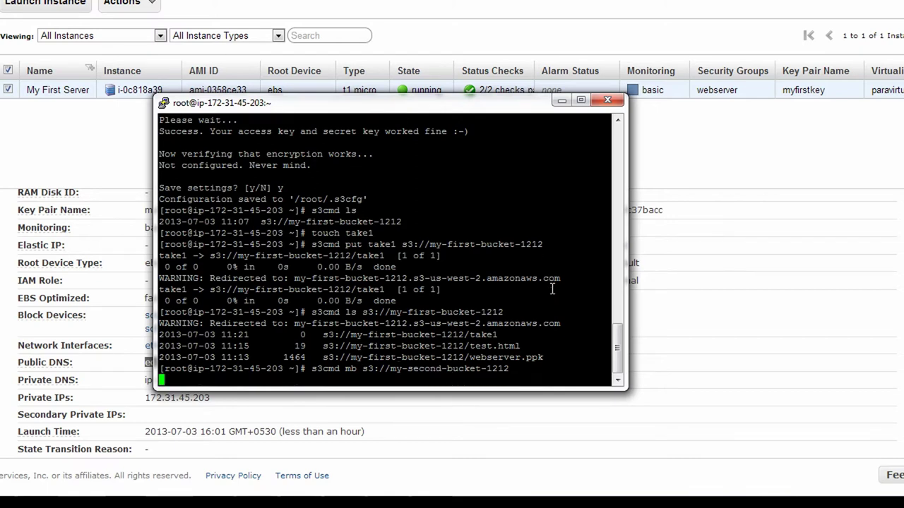
text(s3cmd ls)
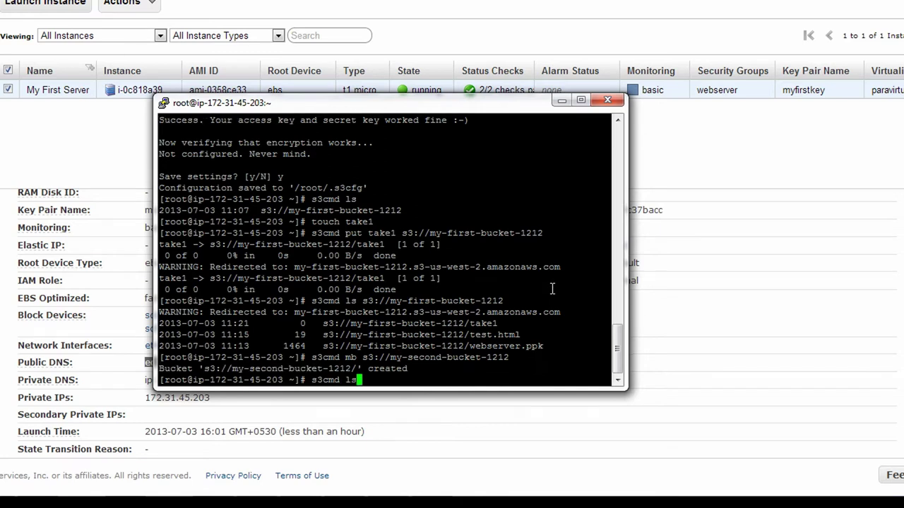
key(Return)
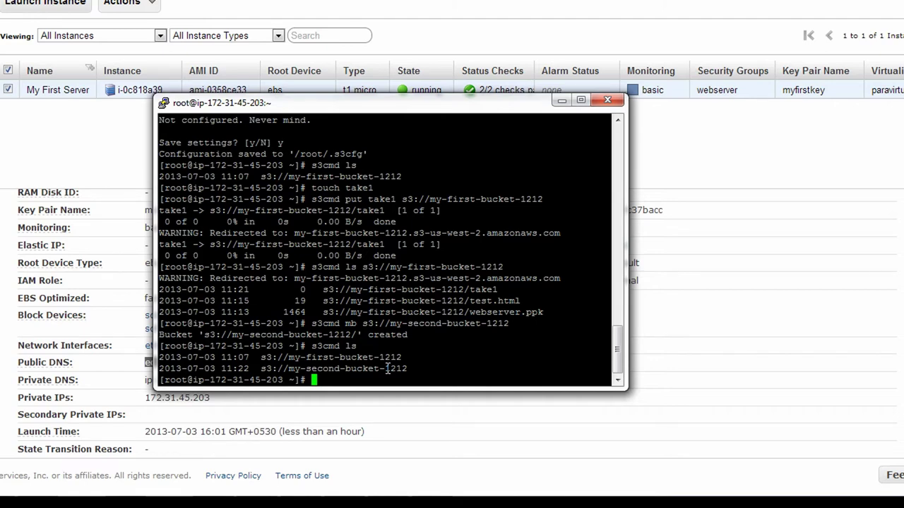
Review the s3cmd --help output, then minimize PuTTY.
text(s3cmd --help)
key(Return)
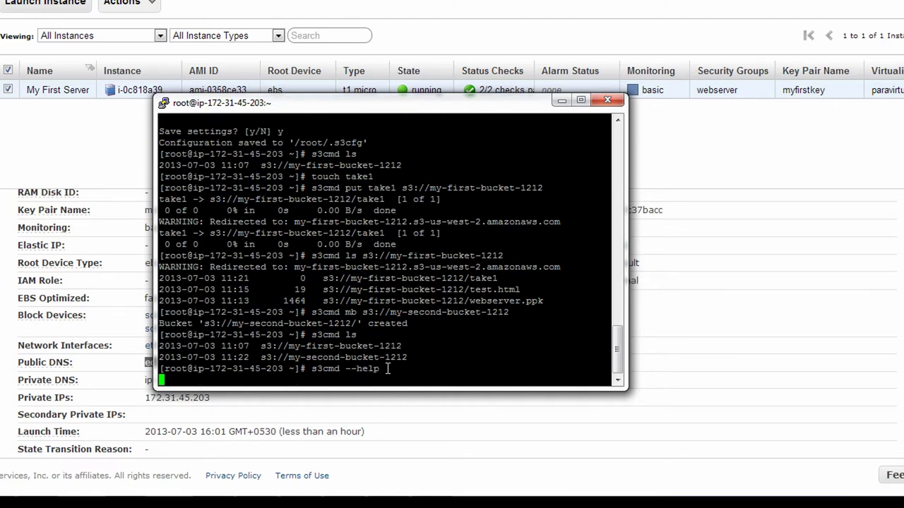
scroll(329, 339, up, 8)
scroll(329, 338, down, 8)
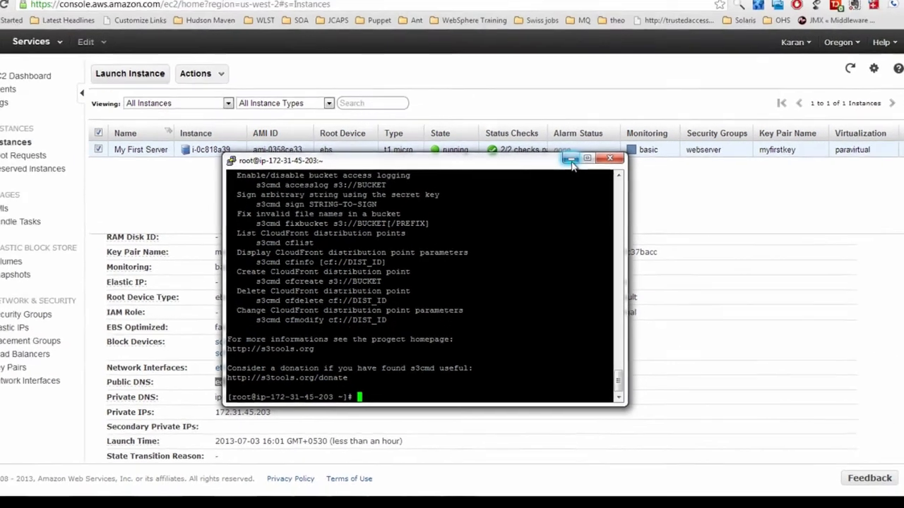
click(561, 100)
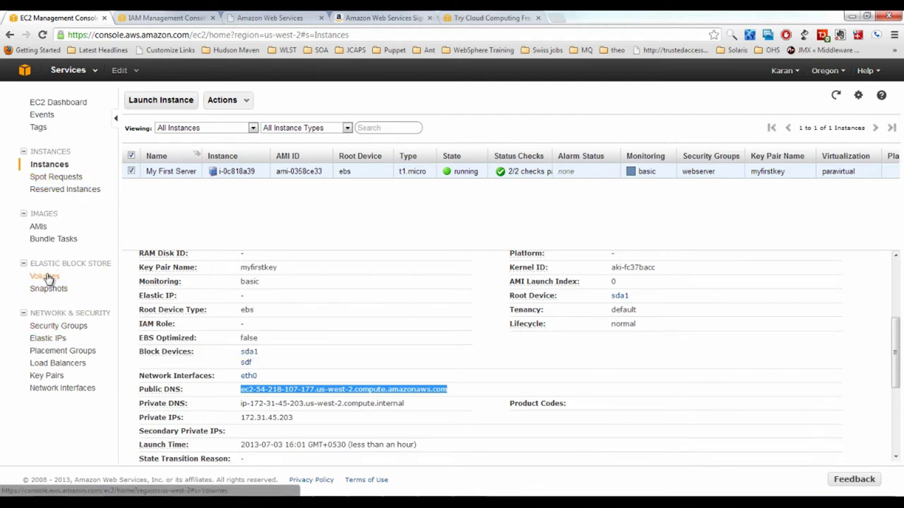
Go to Console Home from the Services menu.
click(92, 71)
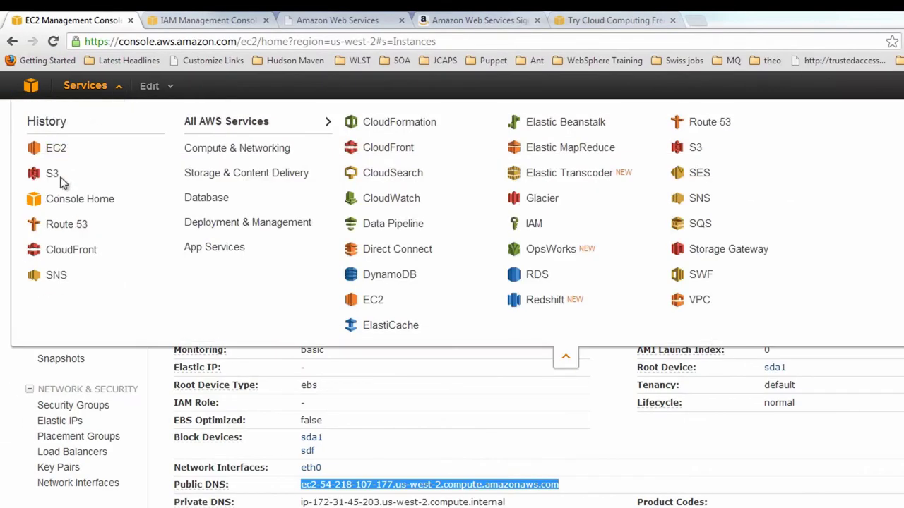
click(51, 175)
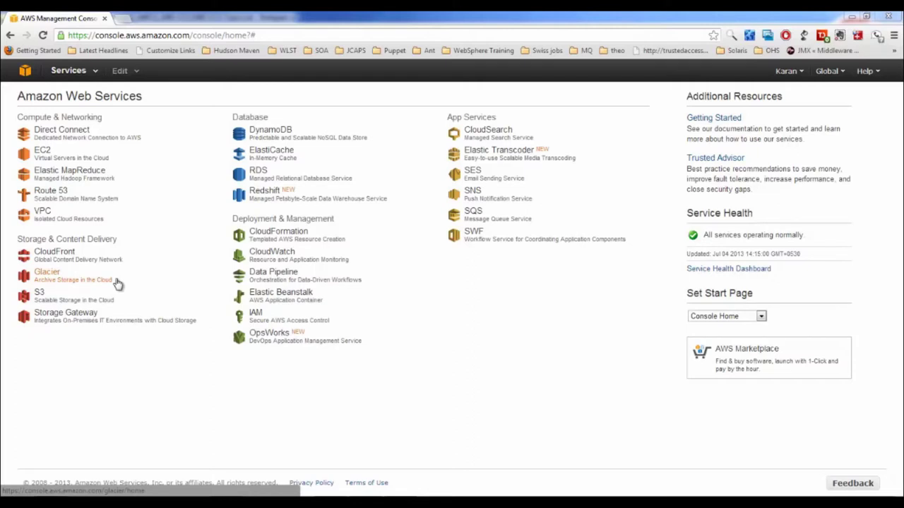
Open Glacier from Storage & Content Delivery to see the Test1 vault.
click(56, 283)
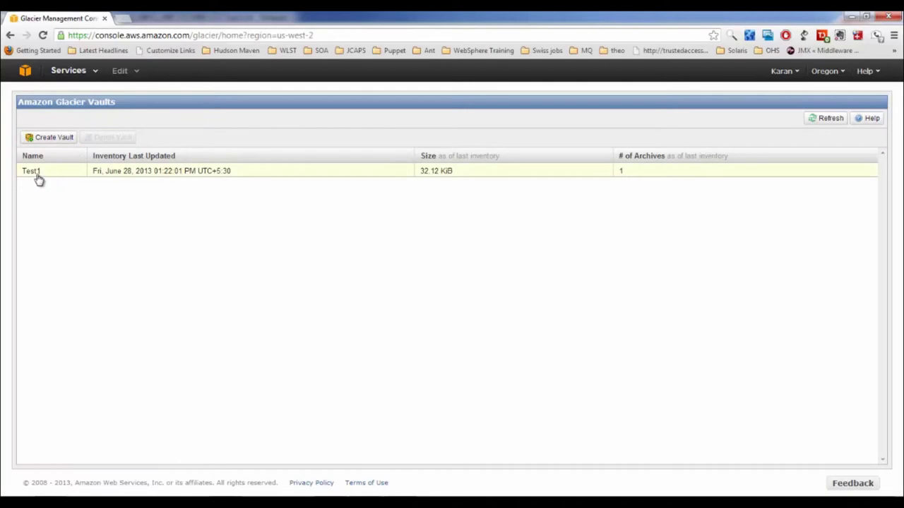
Create a Glacier vault named myvault.
click(64, 138)
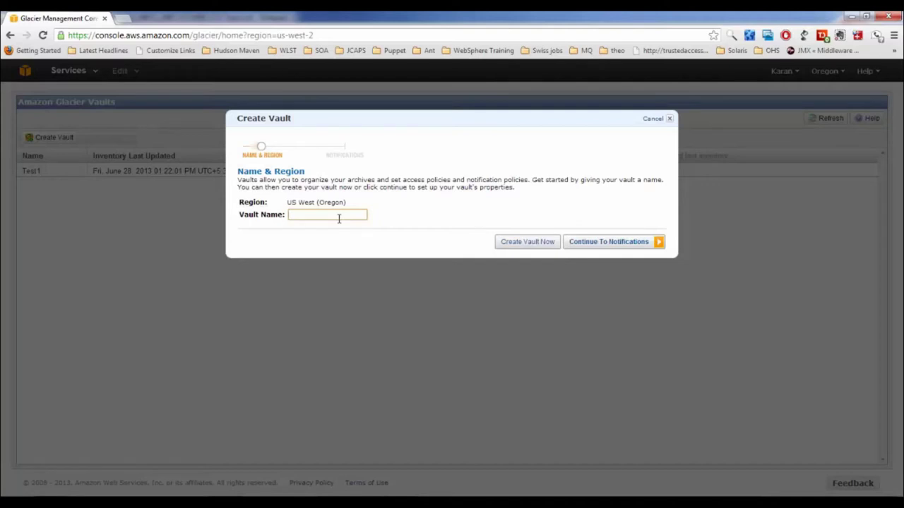
text(myvault)
click(536, 246)
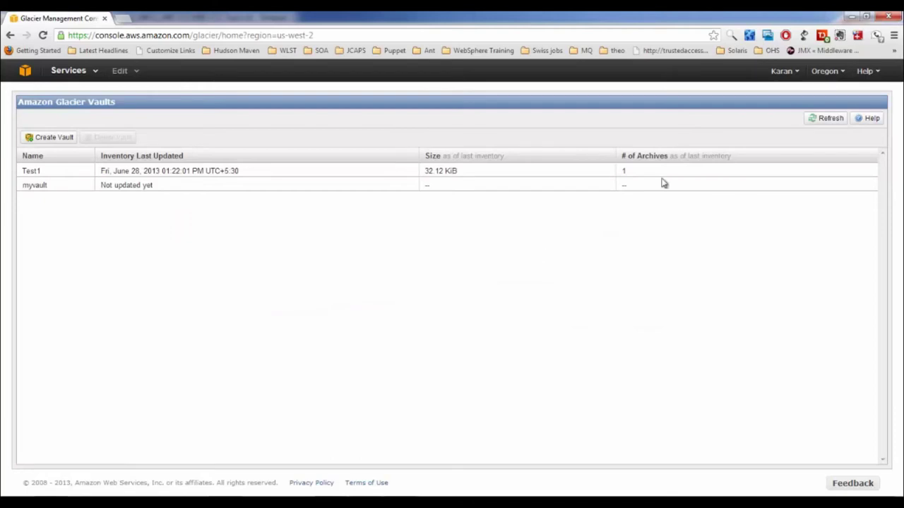
Check the region list without leaving Oregon, then bring up the Services menu.
click(843, 73)
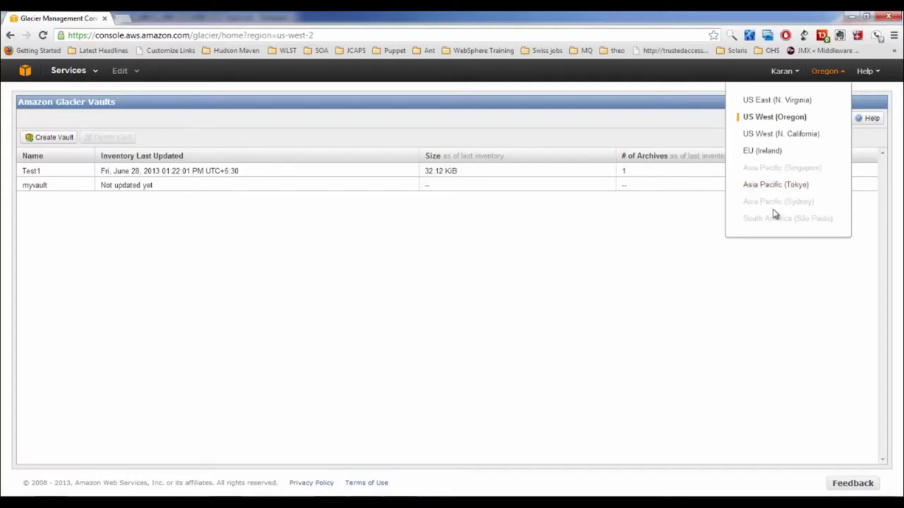
click(537, 280)
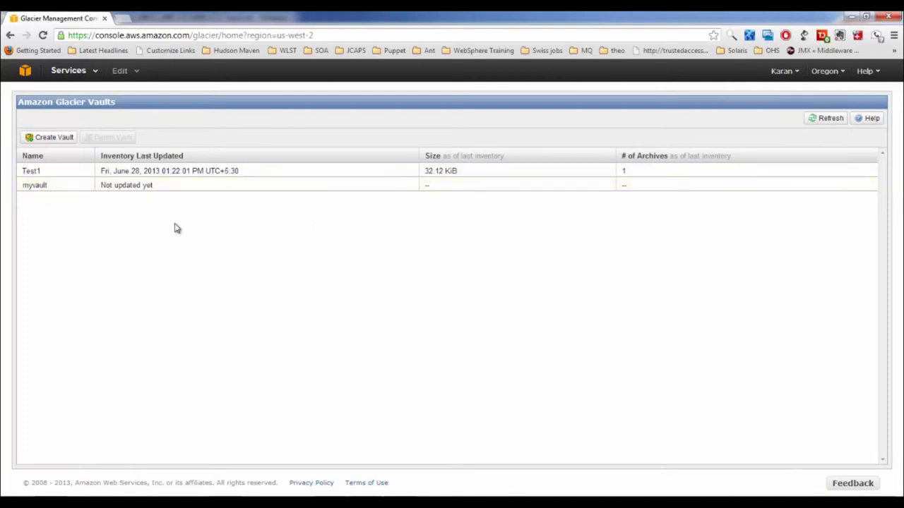
click(97, 73)
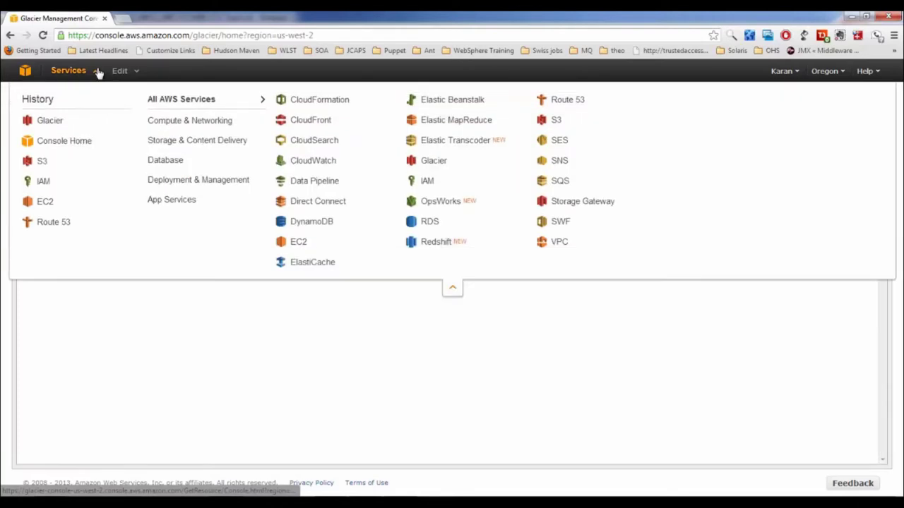
Open S3 from the Services history to see both 1212 buckets.
click(42, 164)
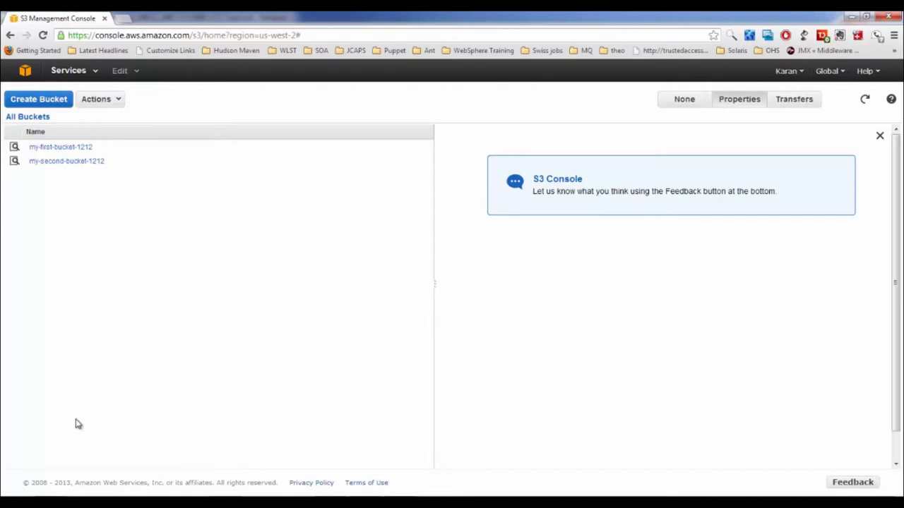
Launch CloudBerry Explorer for Amazon S3 from the Windows Start menu.
key(super)
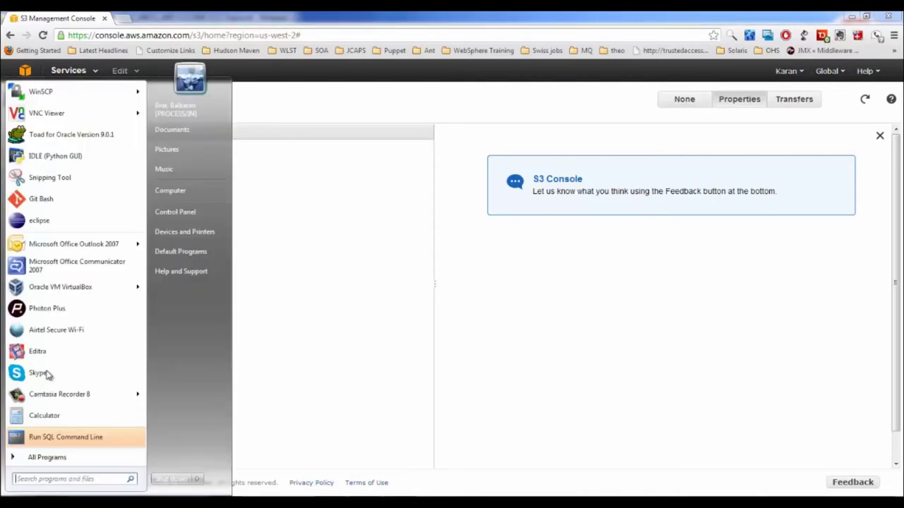
click(46, 458)
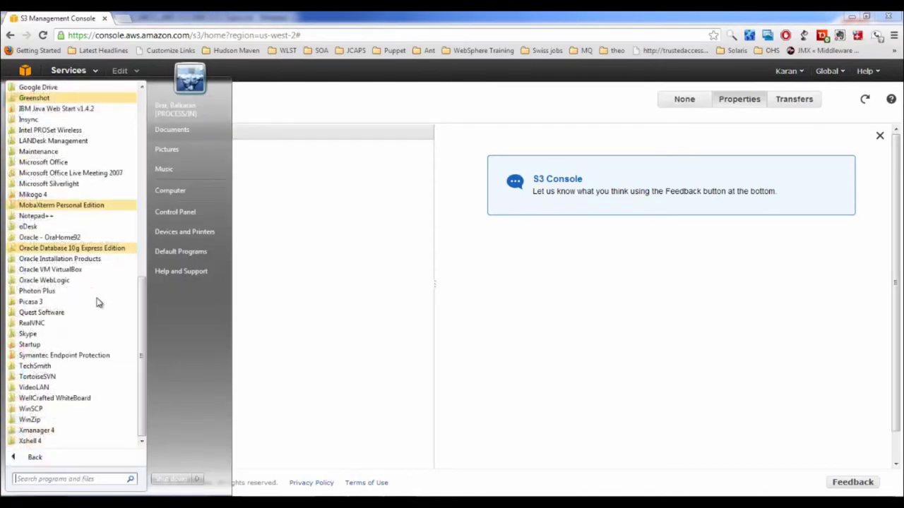
scroll(78, 318, up, 6)
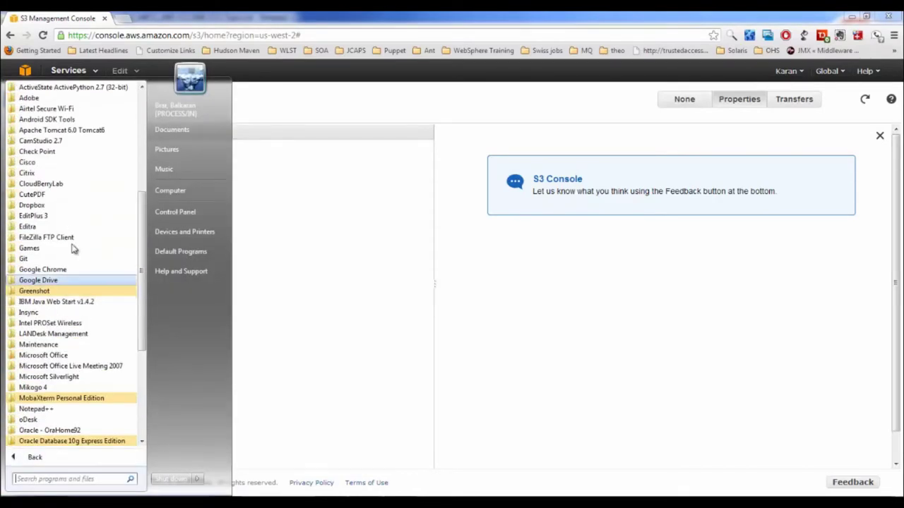
scroll(70, 219, up, 1)
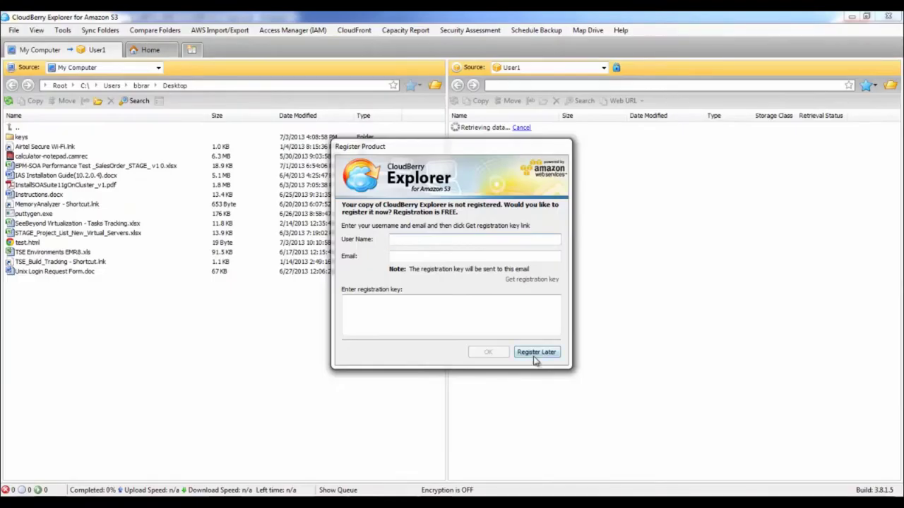
click(535, 353)
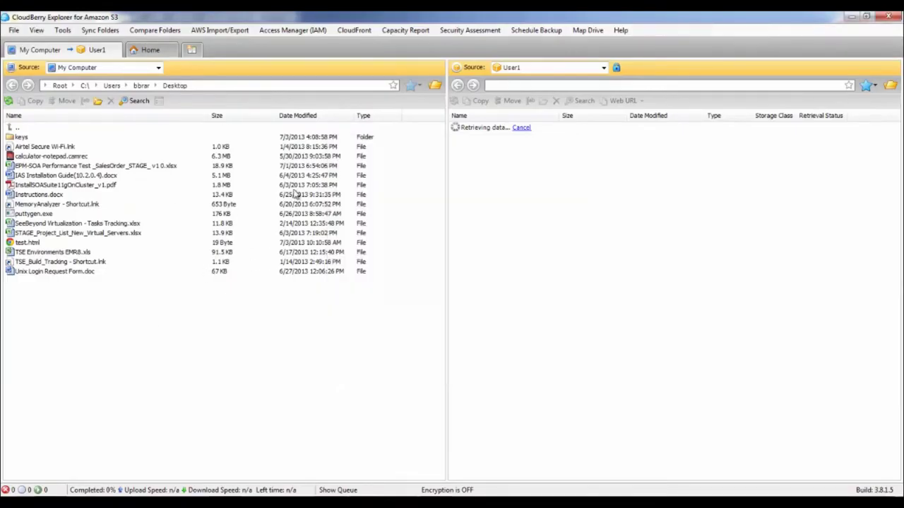
Open the Amazon Glacier account registration and cancel adding a new account.
click(14, 31)
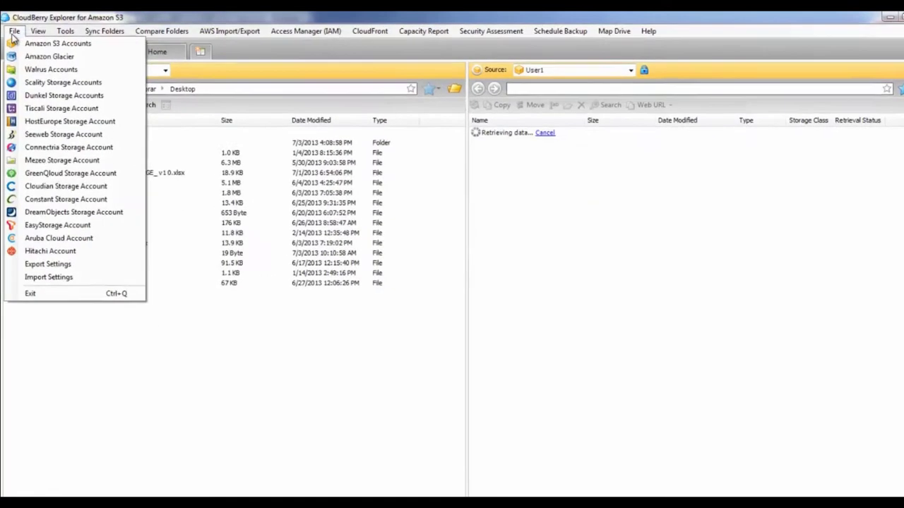
click(48, 55)
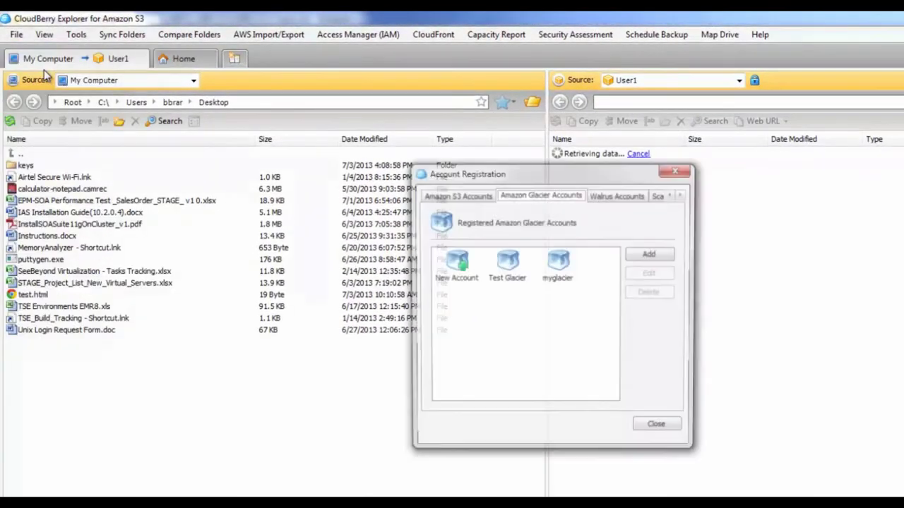
click(464, 274)
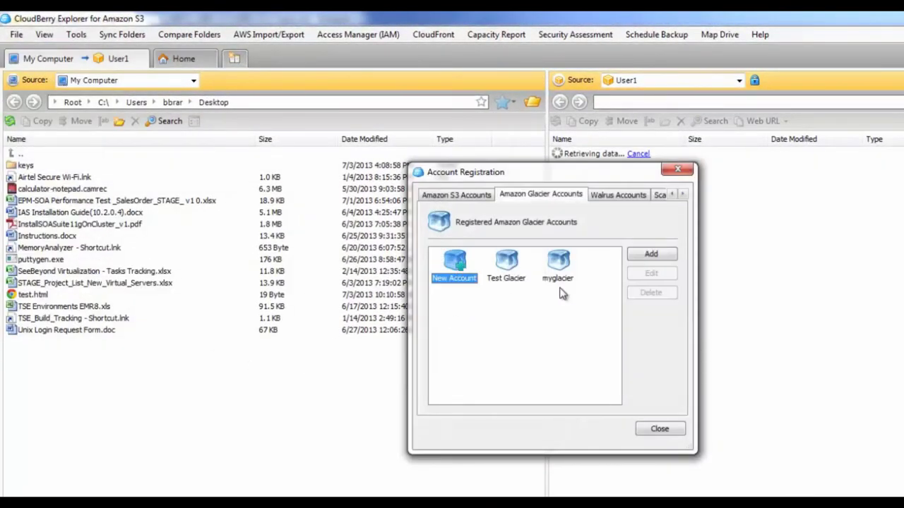
click(659, 253)
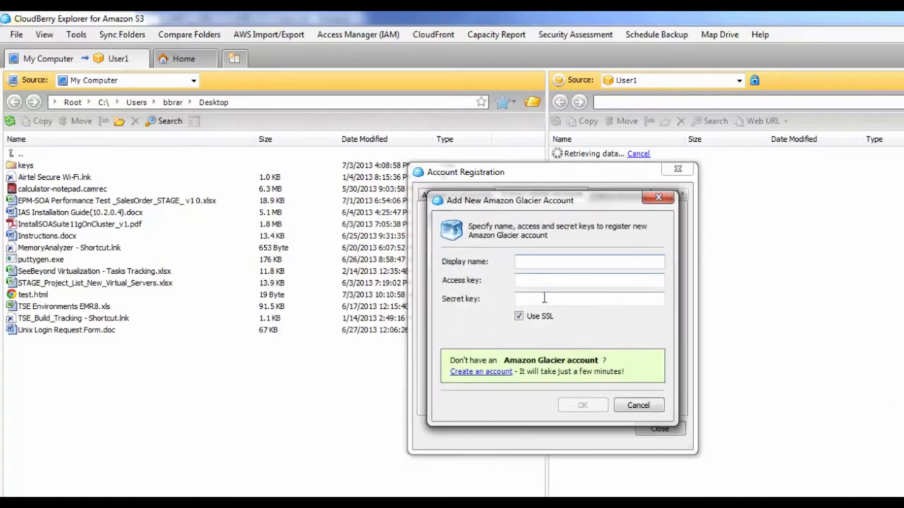
click(542, 281)
click(536, 299)
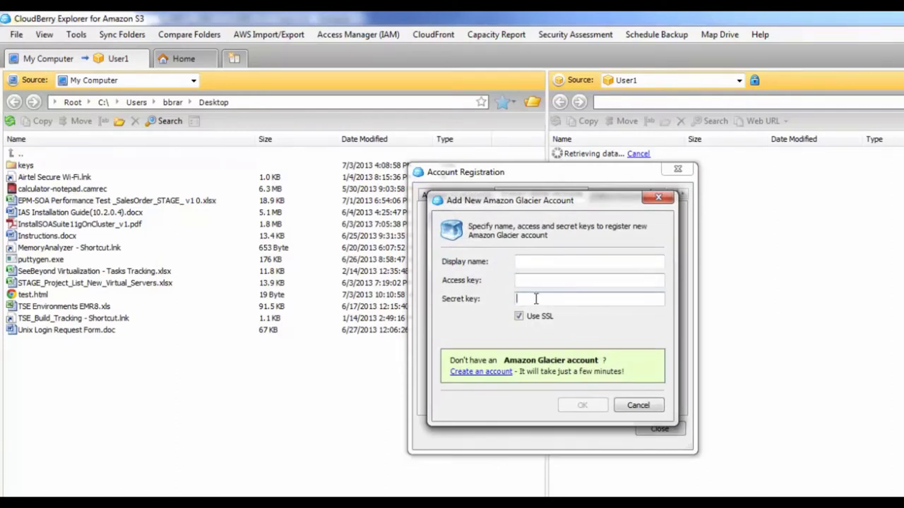
click(638, 407)
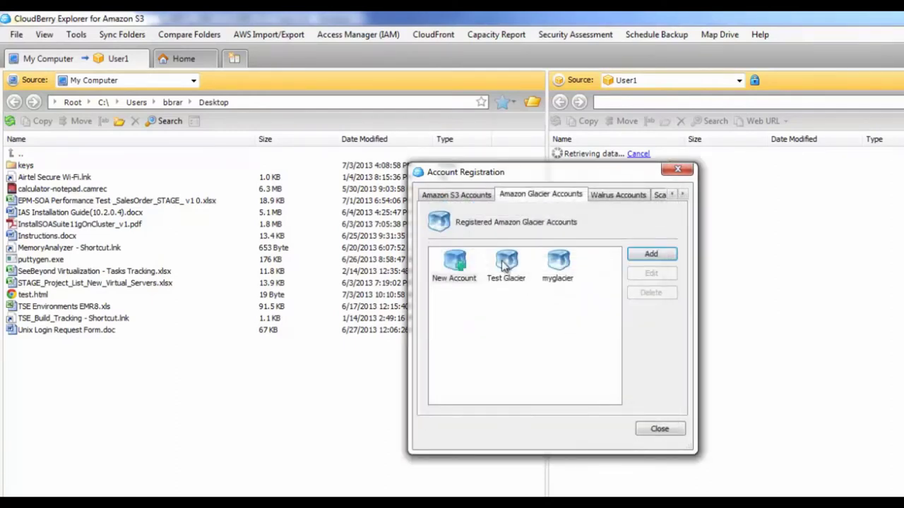
Review the Test Glacier and myglacier accounts, close registration, and open the right pane's account list.
click(508, 266)
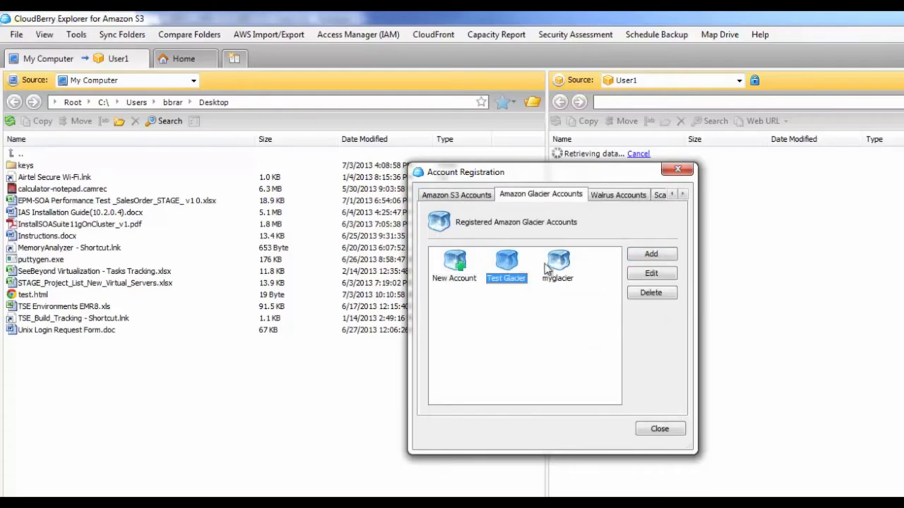
click(540, 267)
click(517, 264)
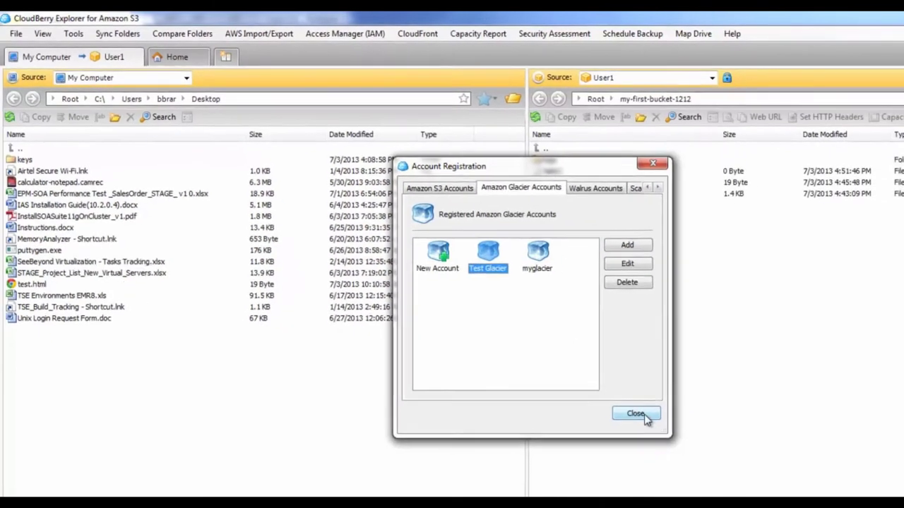
click(659, 429)
click(604, 68)
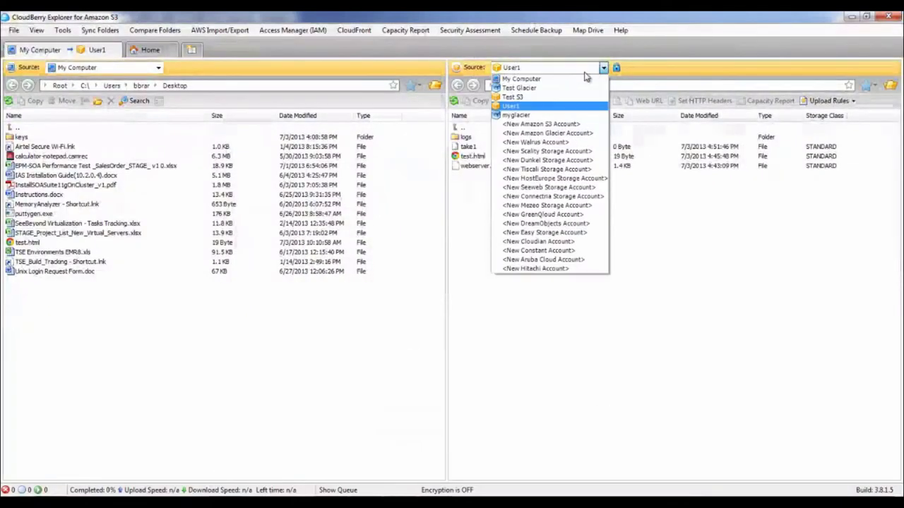
Set the right pane to Test Glacier and select the myvault vault.
click(547, 93)
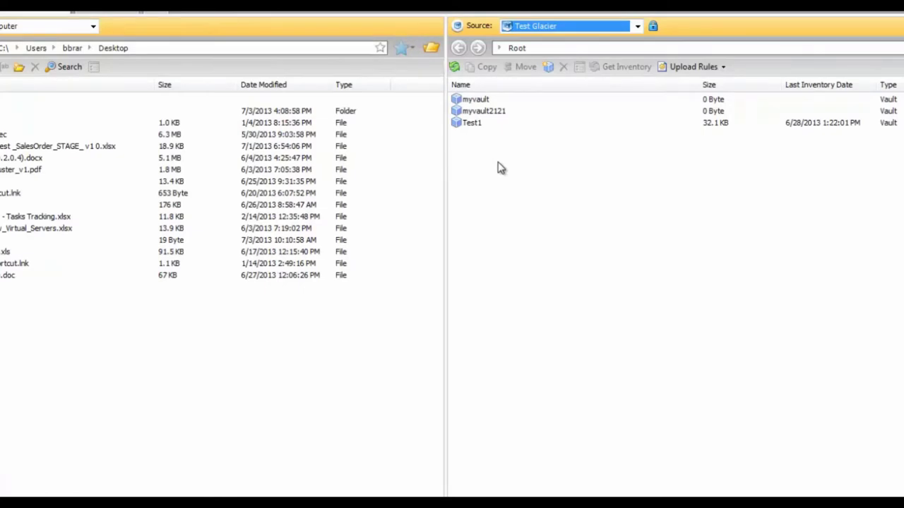
click(482, 102)
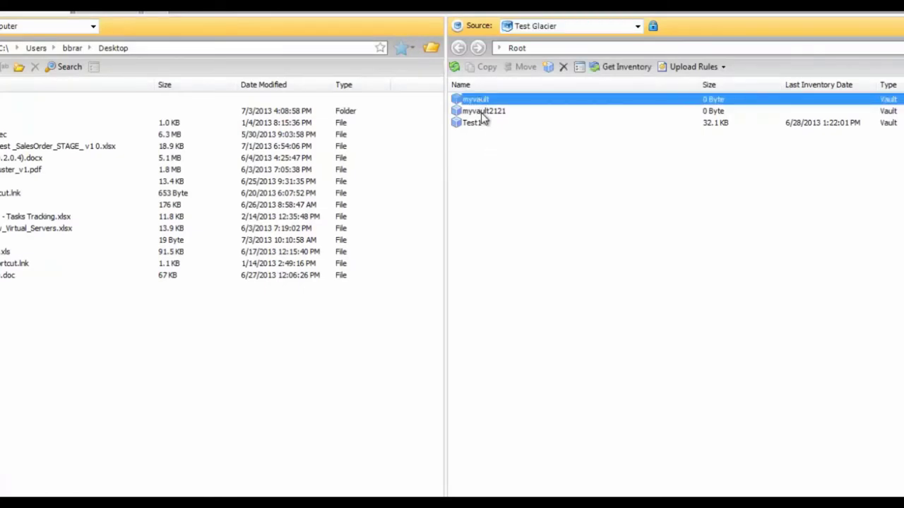
click(481, 113)
click(476, 122)
click(474, 115)
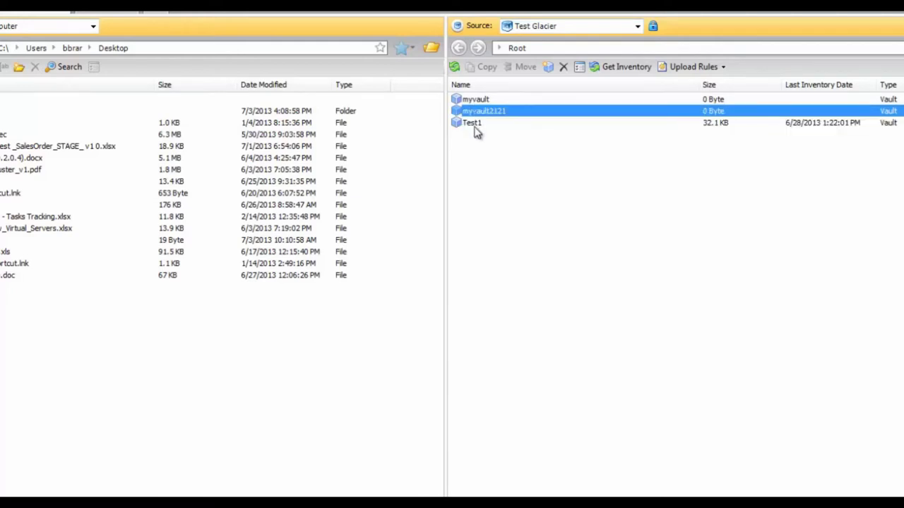
click(480, 100)
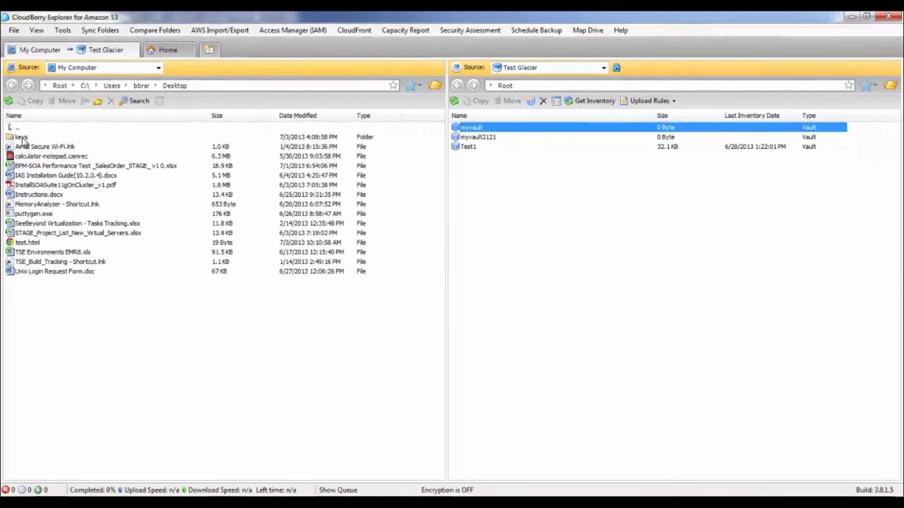
Copy dbserver from the local keys folder into myvault and confirm.
double_click(21, 137)
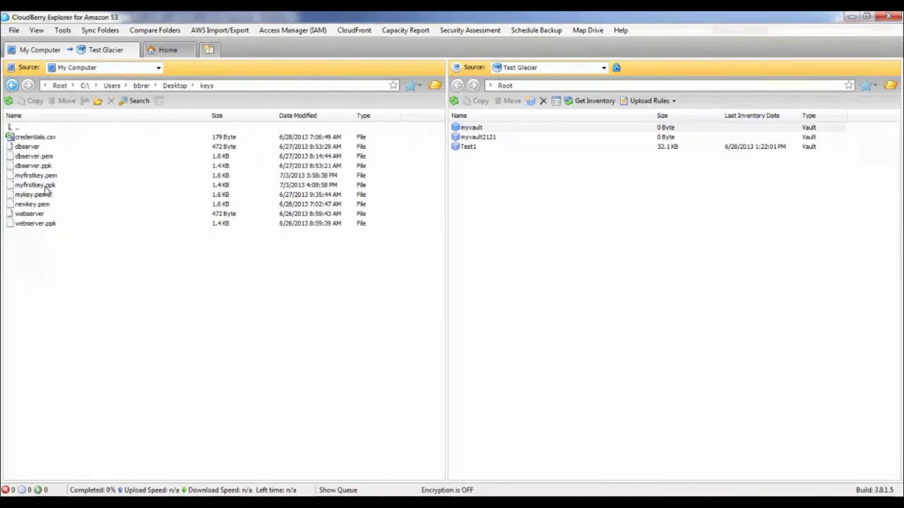
click(32, 147)
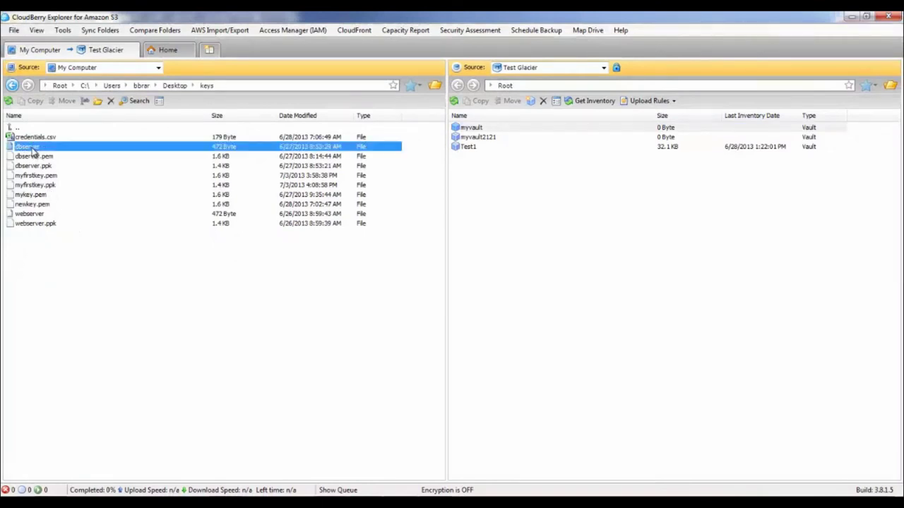
double_click(487, 127)
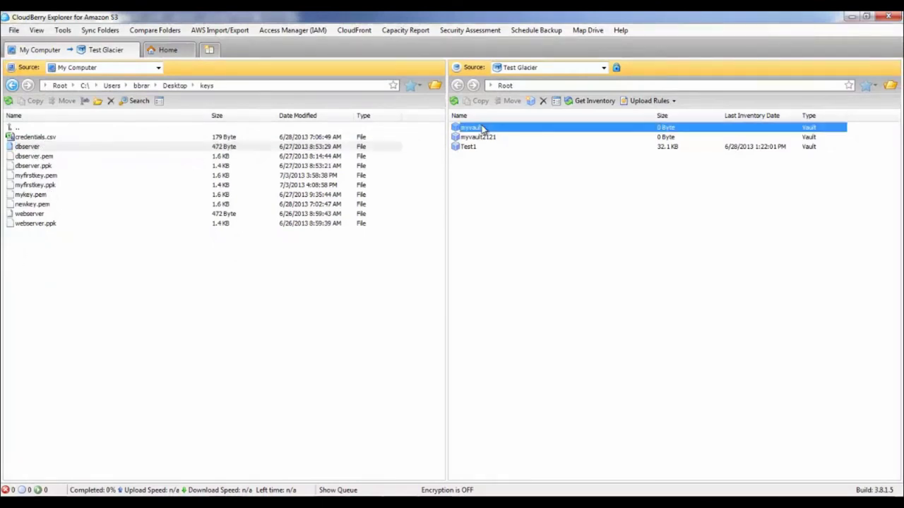
click(28, 147)
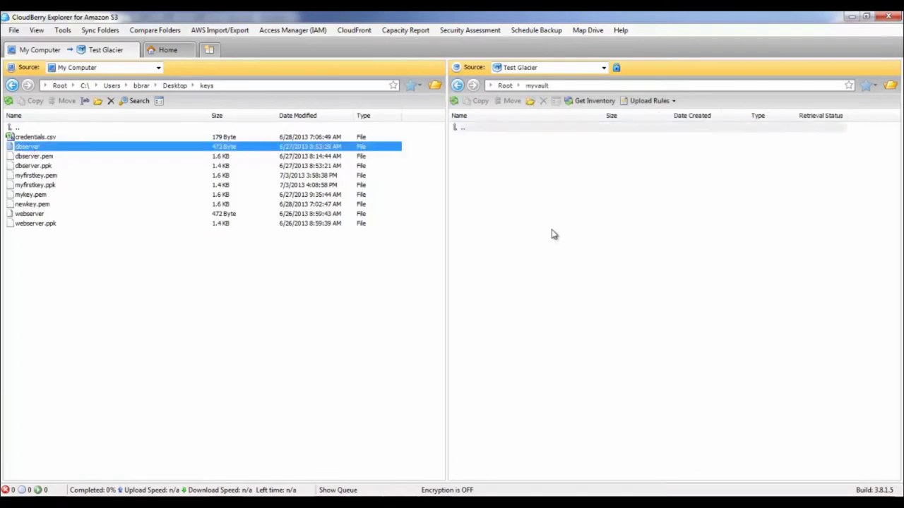
drag(62, 150, 567, 289)
click(471, 280)
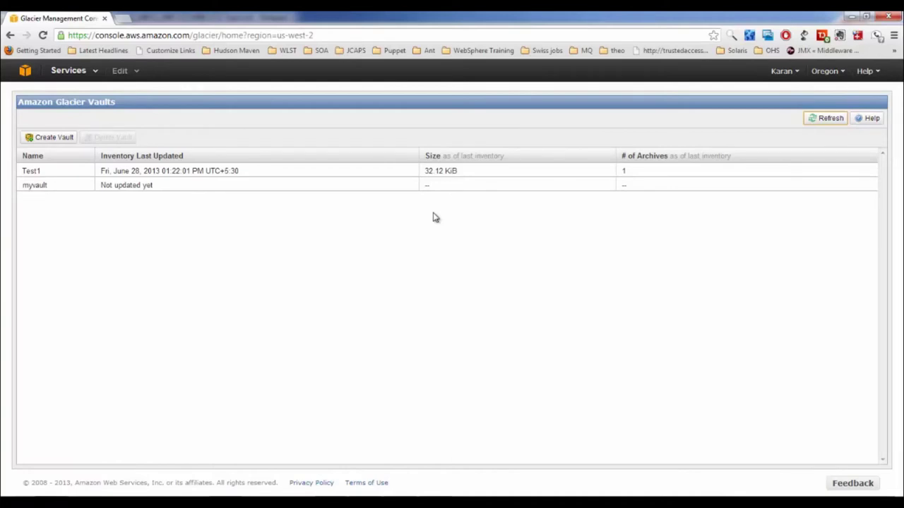
Open my-first-bucket-1212's Properties in the S3 console and expand its Lifecycle section.
click(93, 70)
click(43, 141)
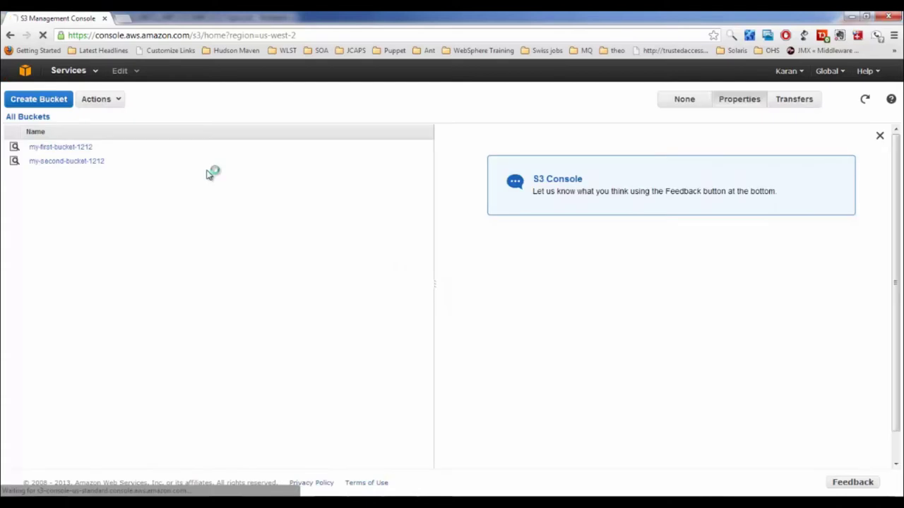
right_click(62, 148)
click(79, 219)
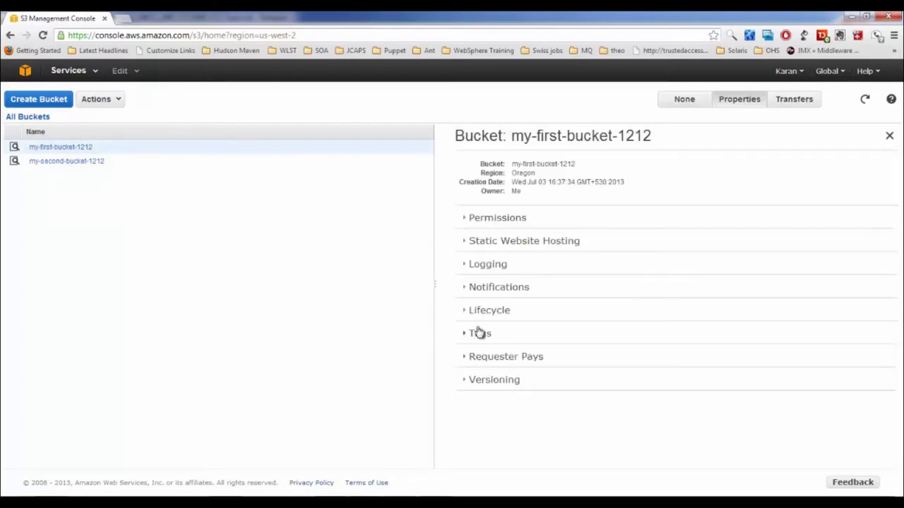
click(489, 310)
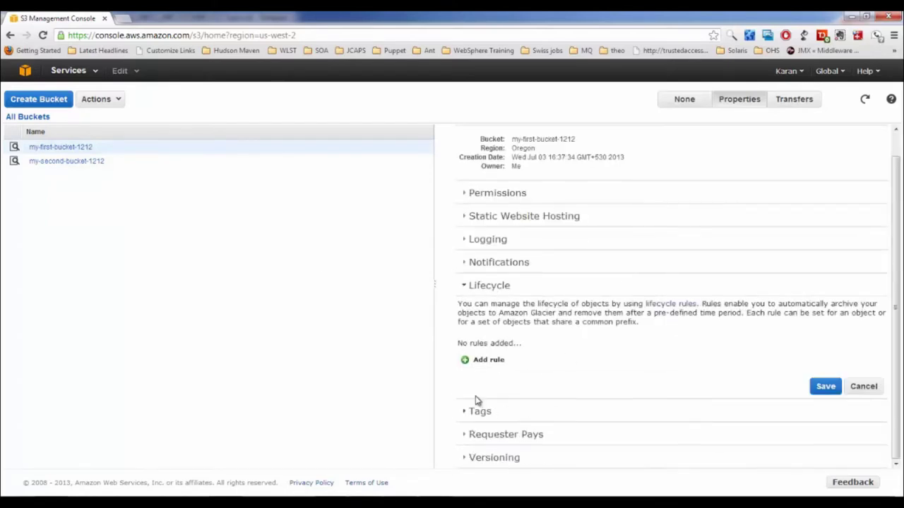
Start a new lifecycle rule for the entire bucket, timed in days from creation date.
click(489, 360)
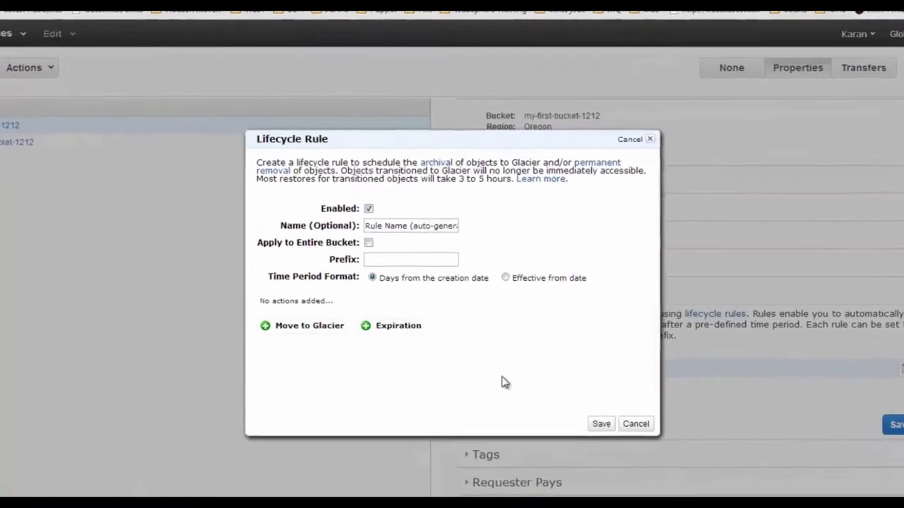
click(419, 224)
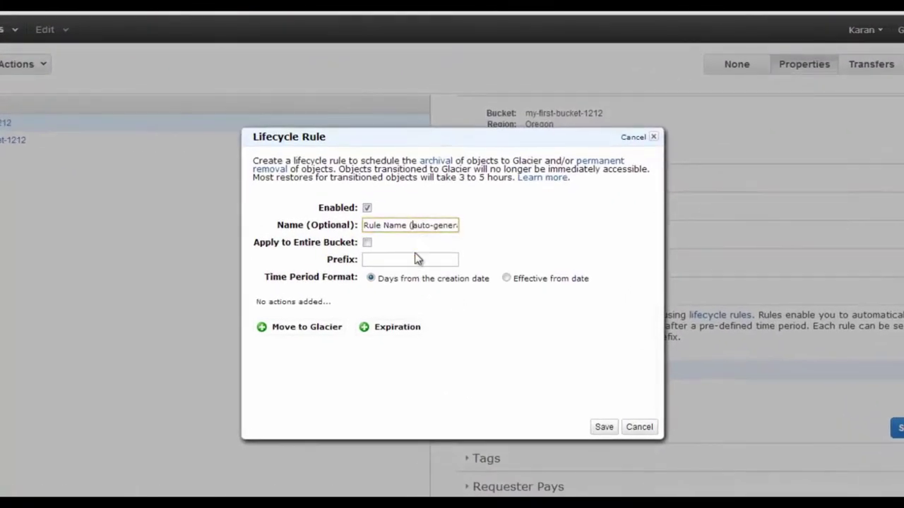
drag(375, 224, 543, 232)
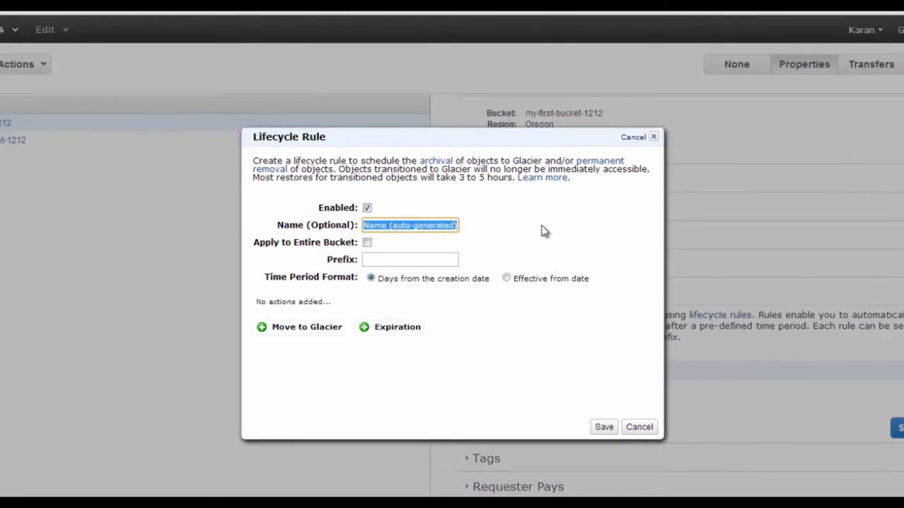
click(414, 245)
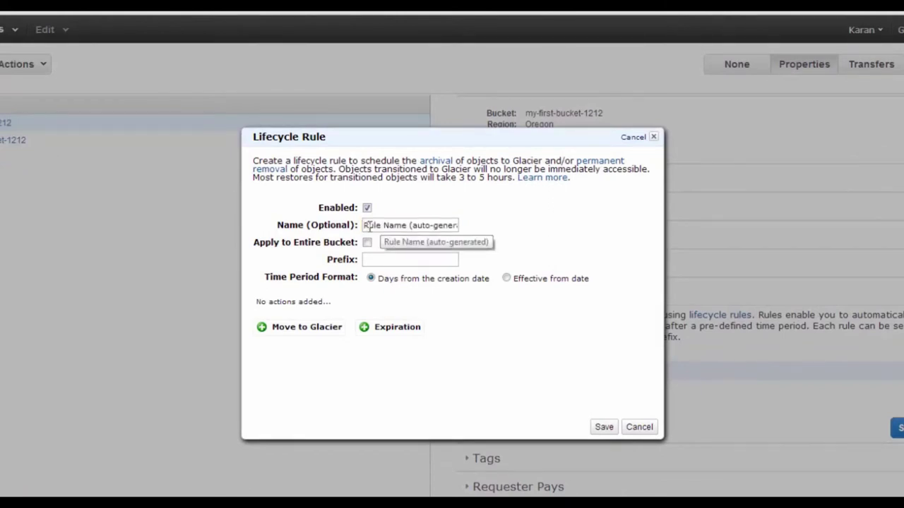
drag(369, 226, 477, 238)
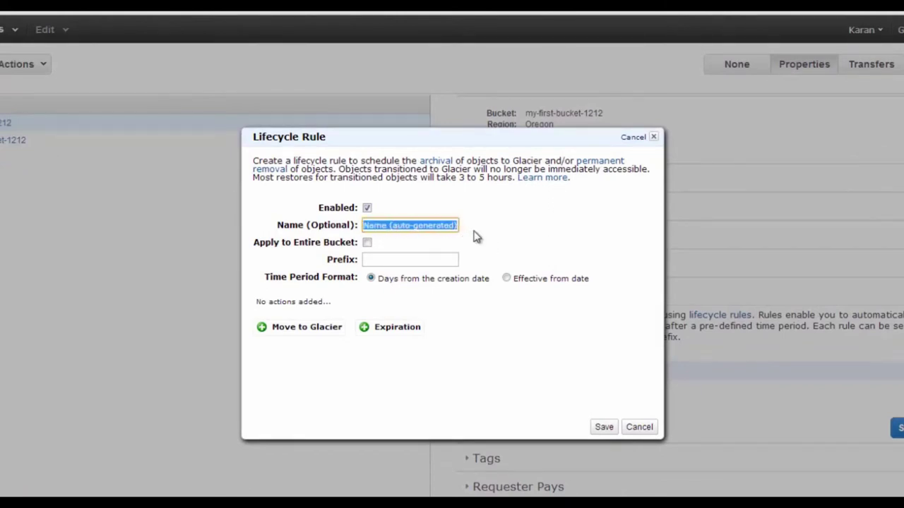
click(368, 243)
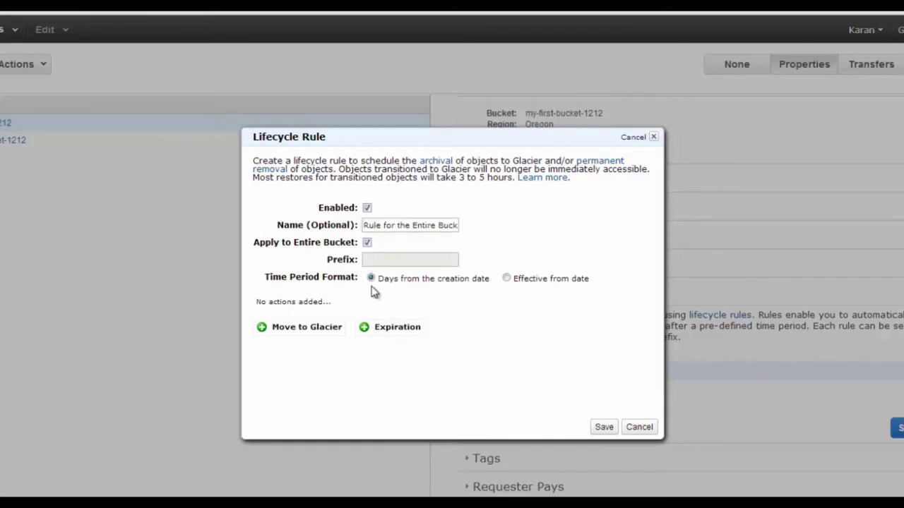
click(506, 278)
click(371, 278)
Add a Move to Glacier action after 180 days, save the rule and confirm the warning.
click(308, 329)
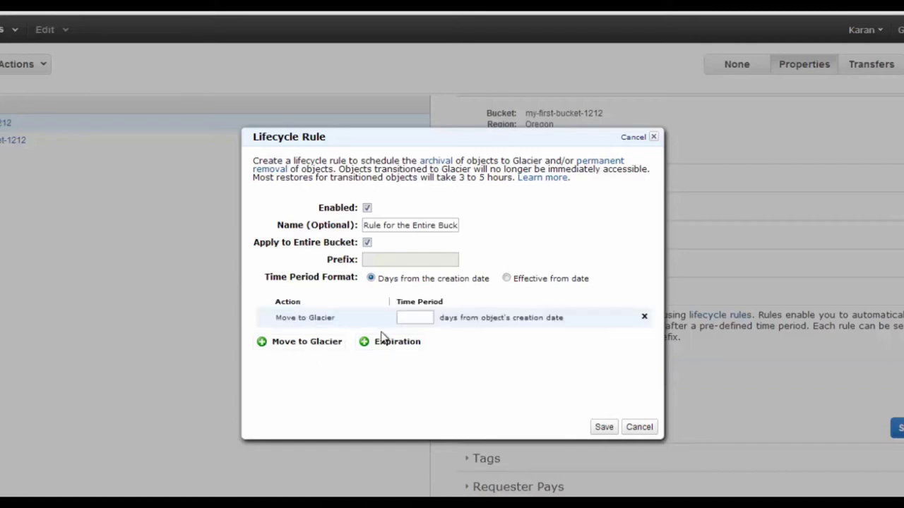
click(414, 319)
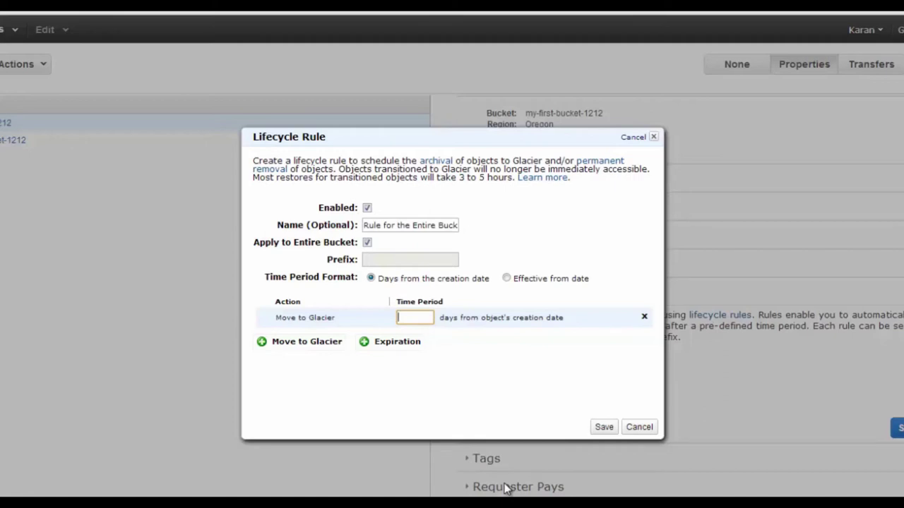
text(180)
click(604, 428)
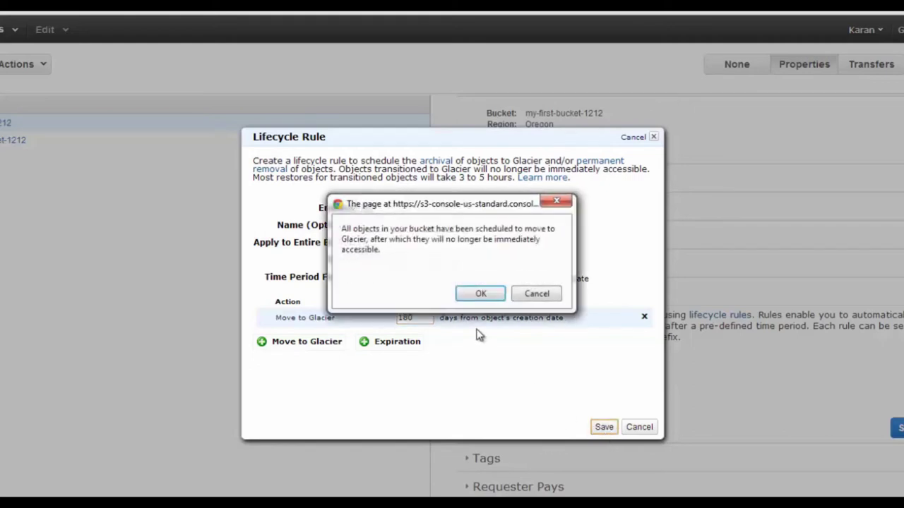
click(480, 295)
click(489, 296)
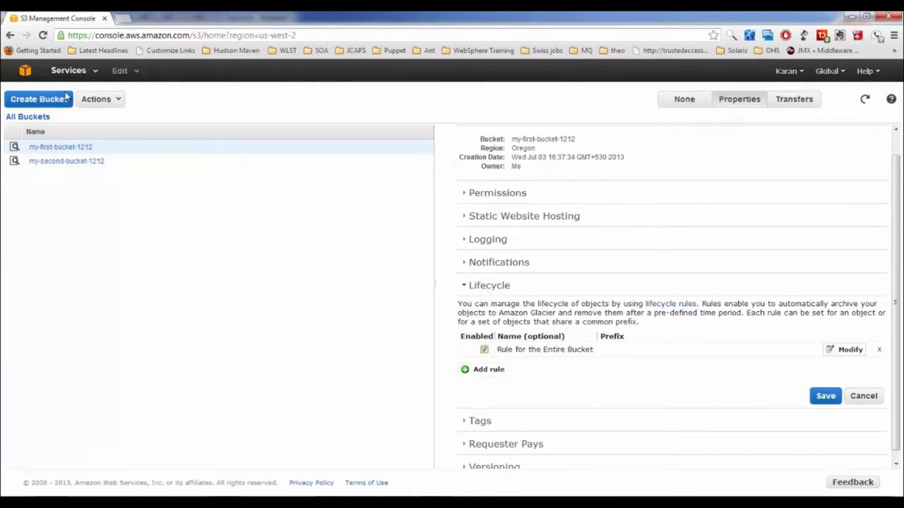
Show the Glacier vault list with Test1 and myvault, then switch to CloudBerry Explorer.
click(95, 72)
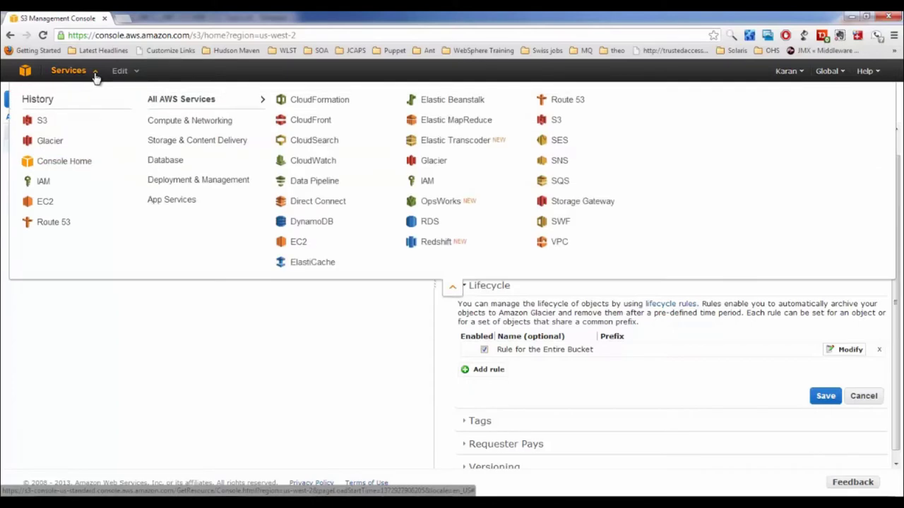
click(50, 143)
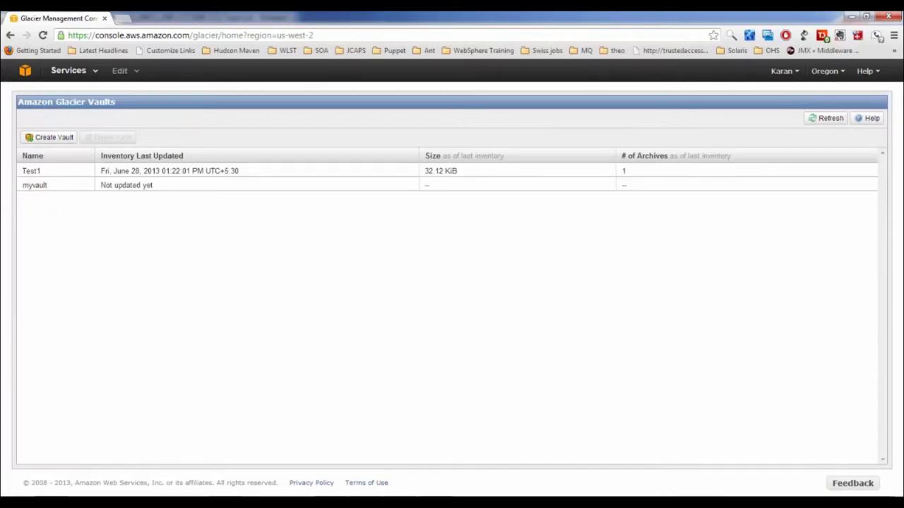
click(391, 360)
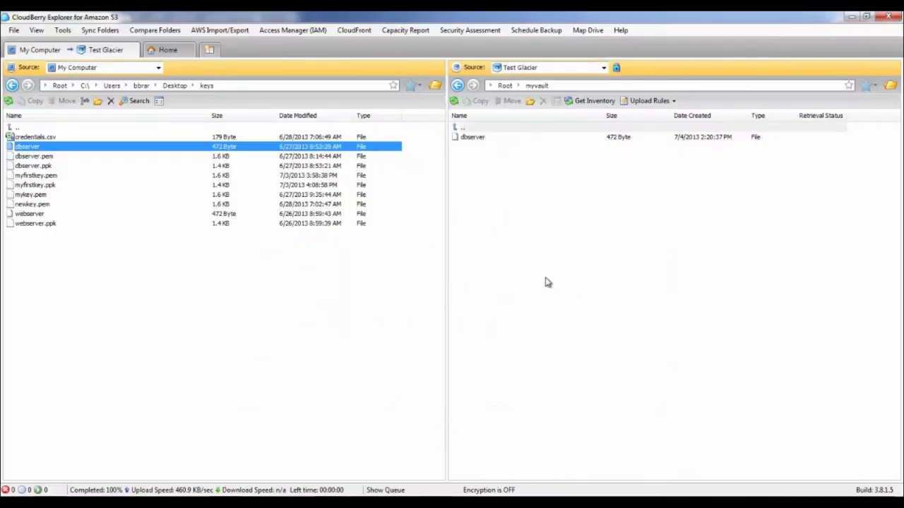
Switch from CloudBerry Explorer back to the browser window.
key(alt+Tab)
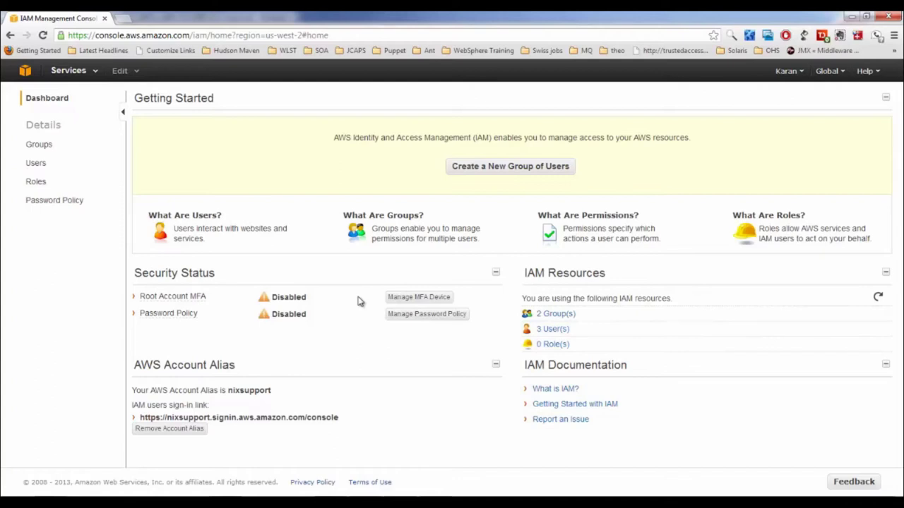
Name the new group 'Programmers' and give it the Read Only Access policy template.
click(503, 167)
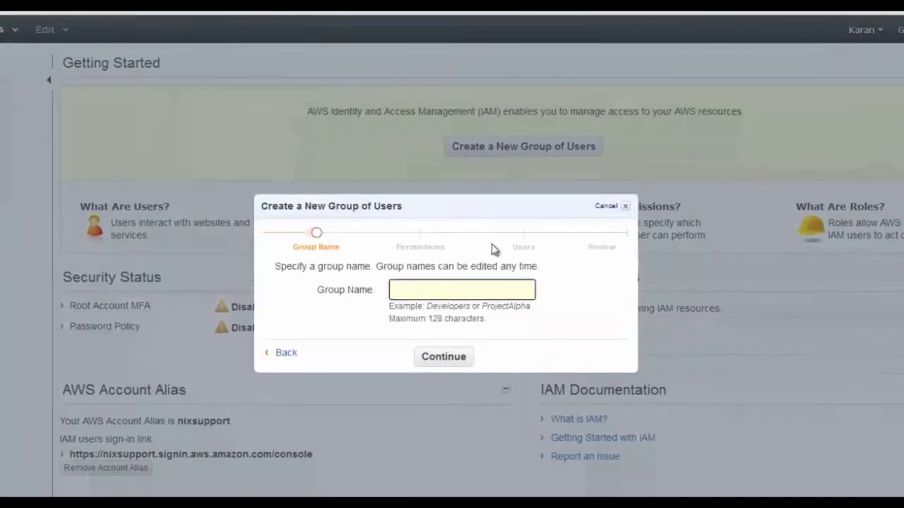
text(Programmers)
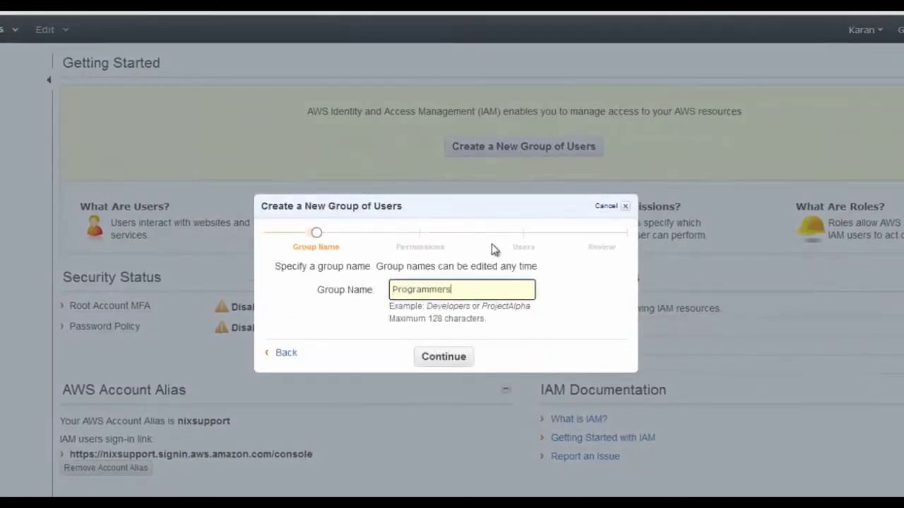
click(460, 360)
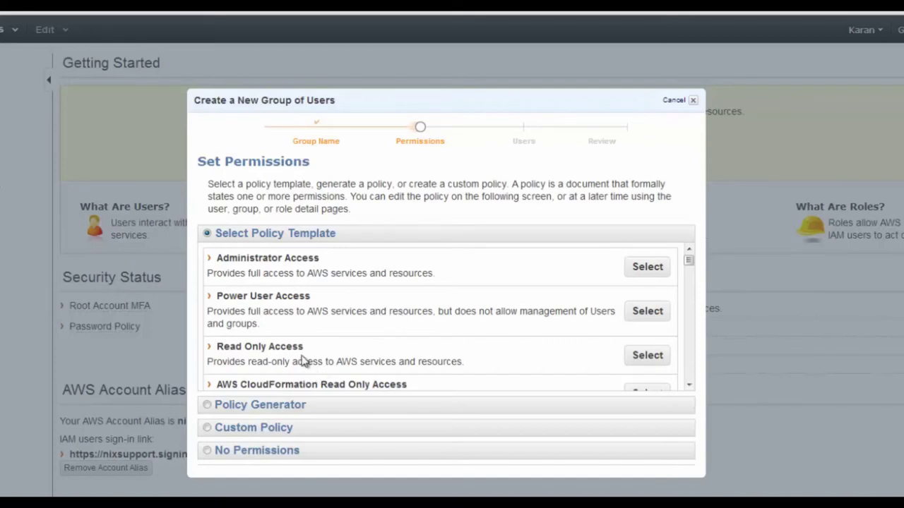
click(643, 357)
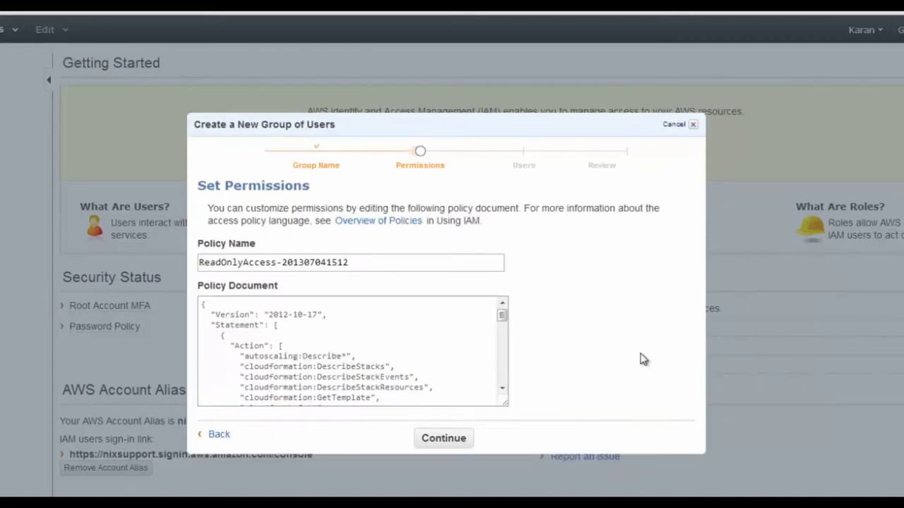
click(324, 343)
scroll(325, 343, down, 5)
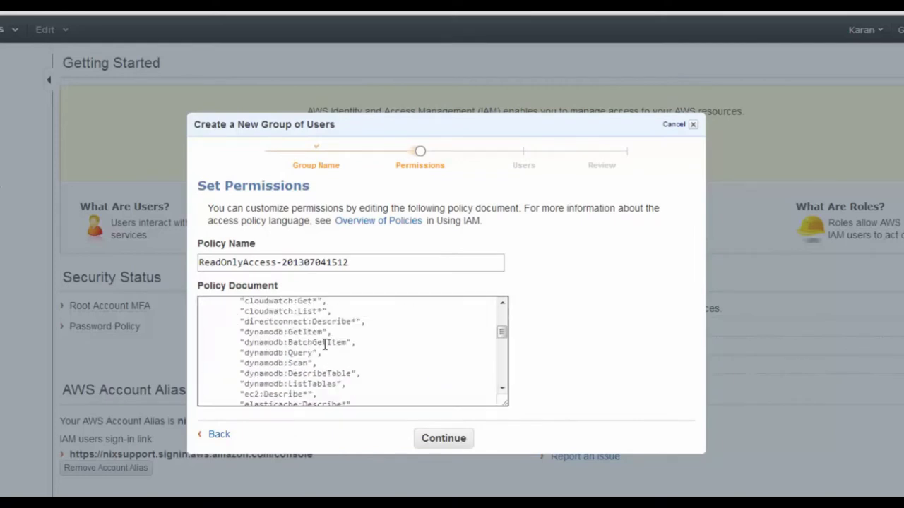
scroll(324, 343, down, 10)
scroll(325, 343, up, 10)
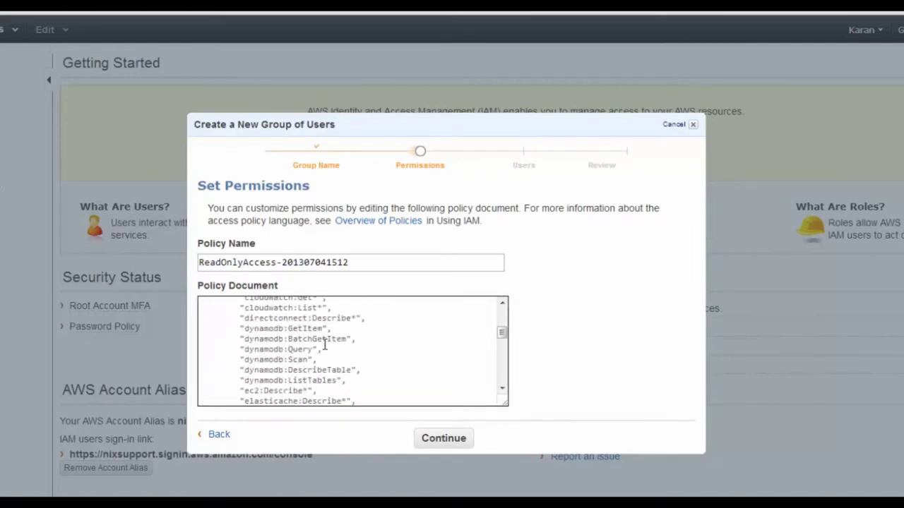
scroll(324, 344, up, 5)
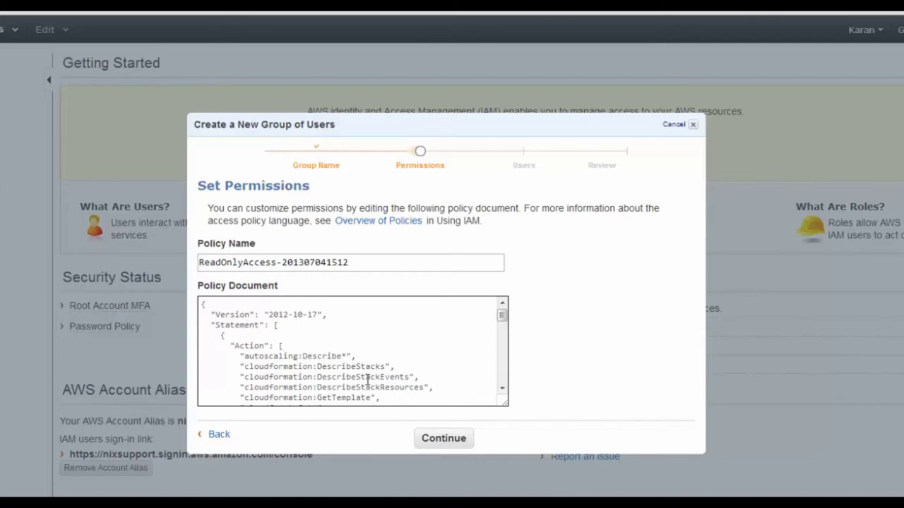
click(459, 446)
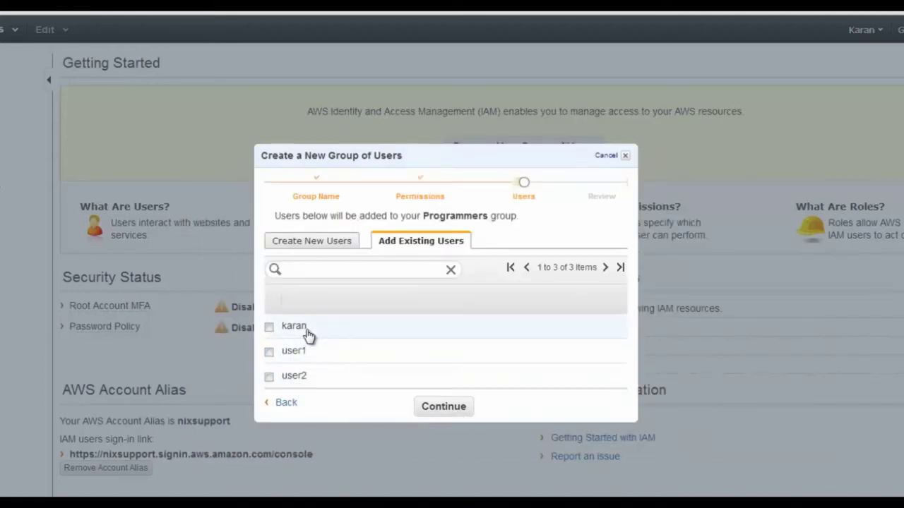
Add new users programmer1 and programmer2 with access keys, then review and create them.
click(315, 243)
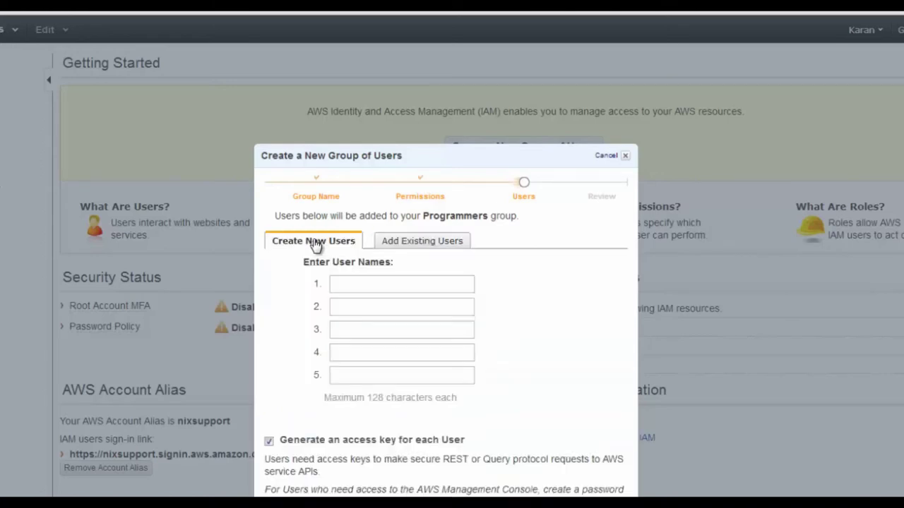
click(345, 281)
text(pro)
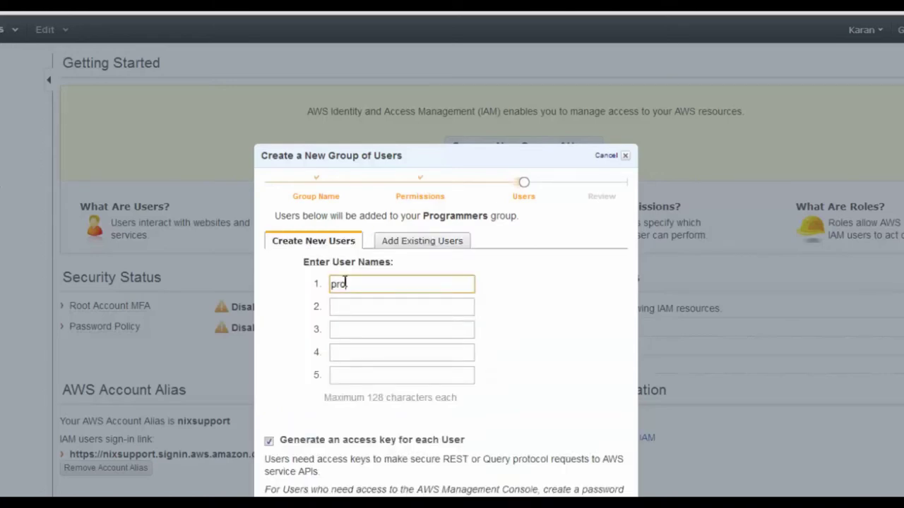
text(grammer1)
key(Tab)
text(p)
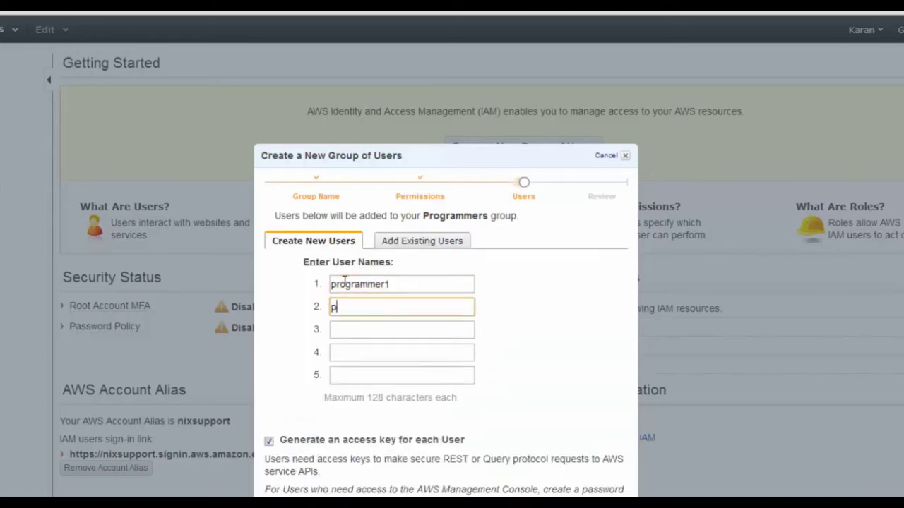
text(rogrammer2)
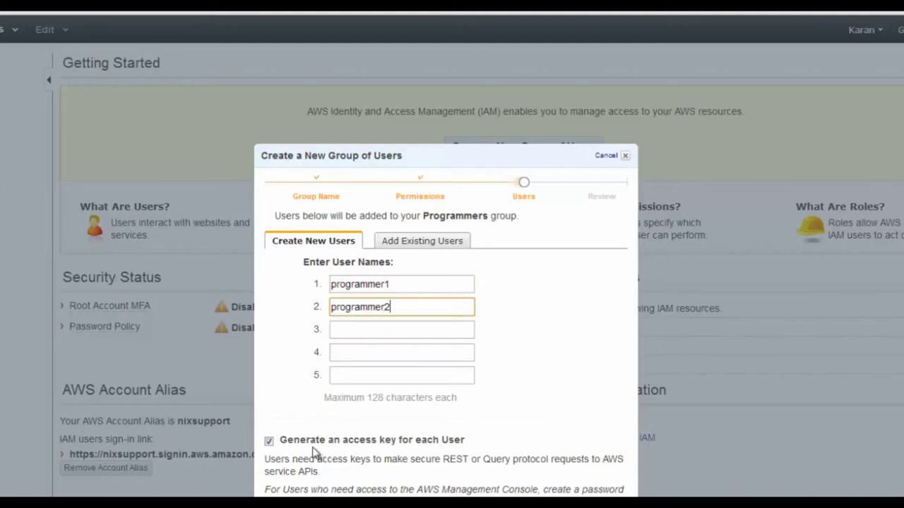
click(285, 441)
drag(285, 441, 477, 442)
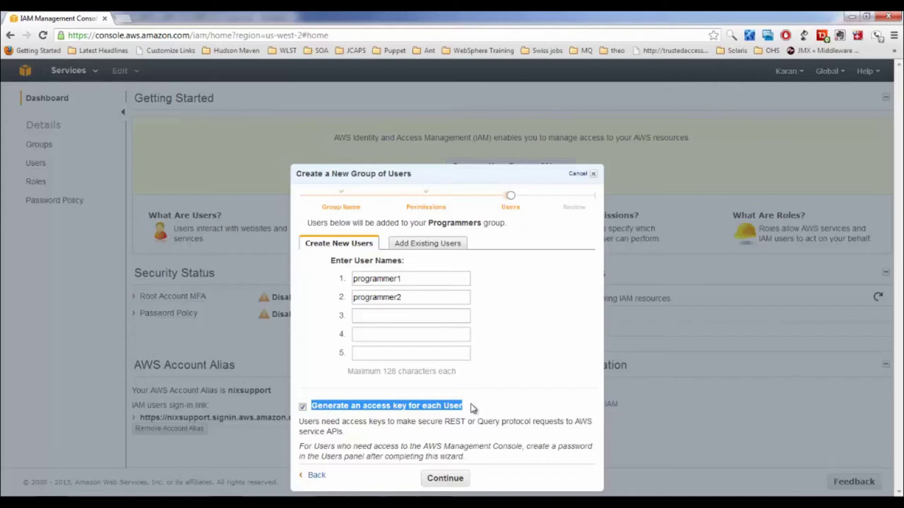
click(450, 478)
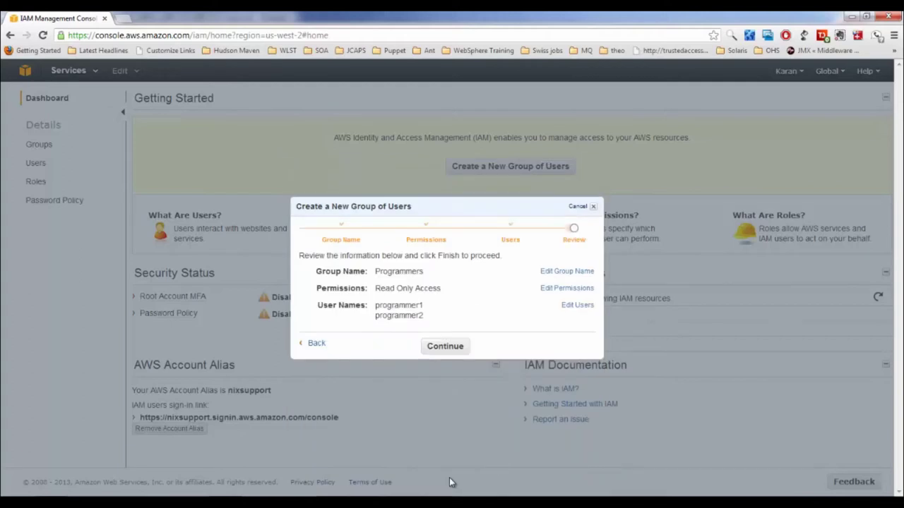
click(449, 351)
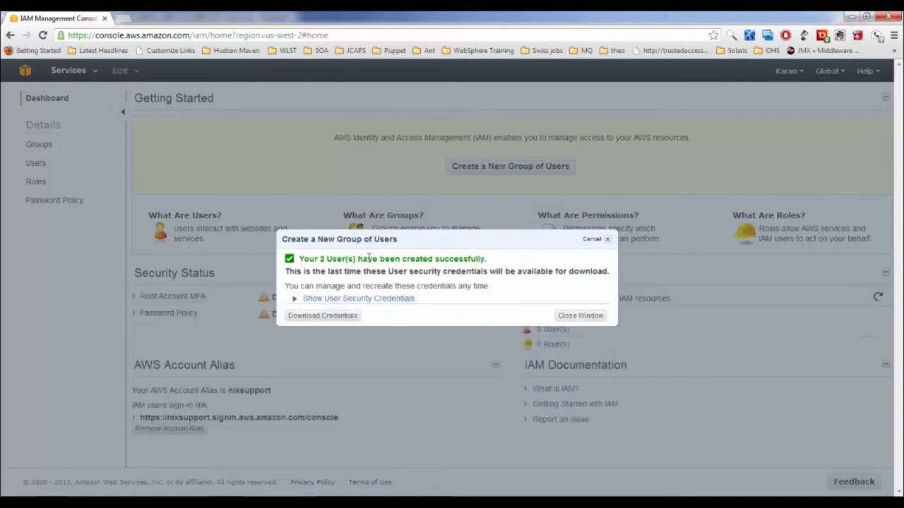
Download the new users' security credentials and save credentials.csv to the Desktop.
drag(363, 258, 460, 258)
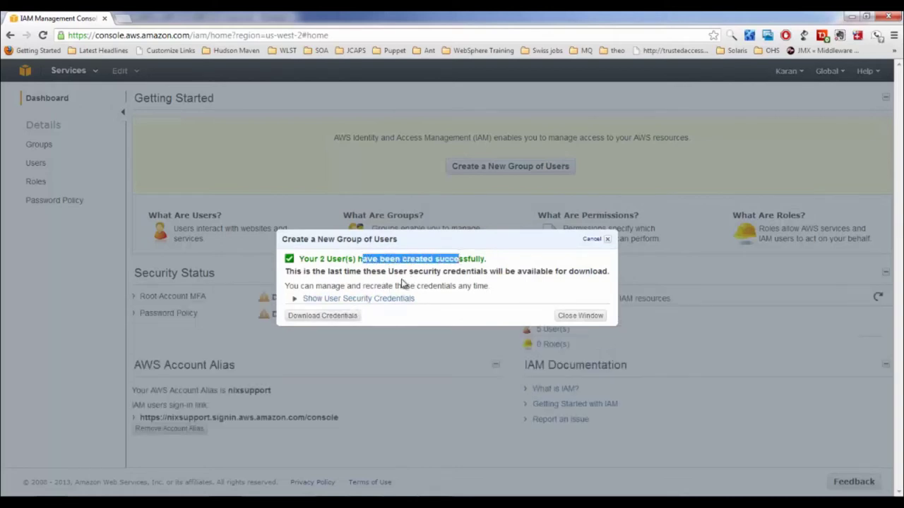
click(347, 317)
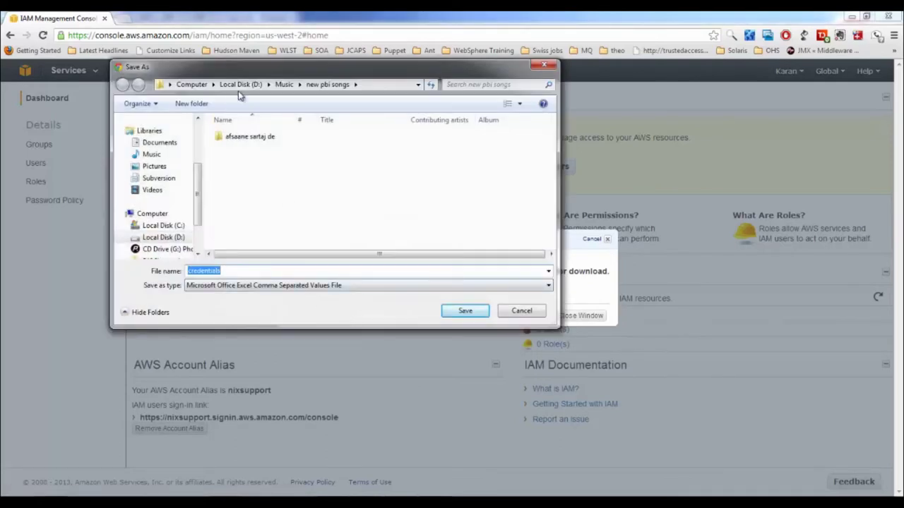
click(241, 84)
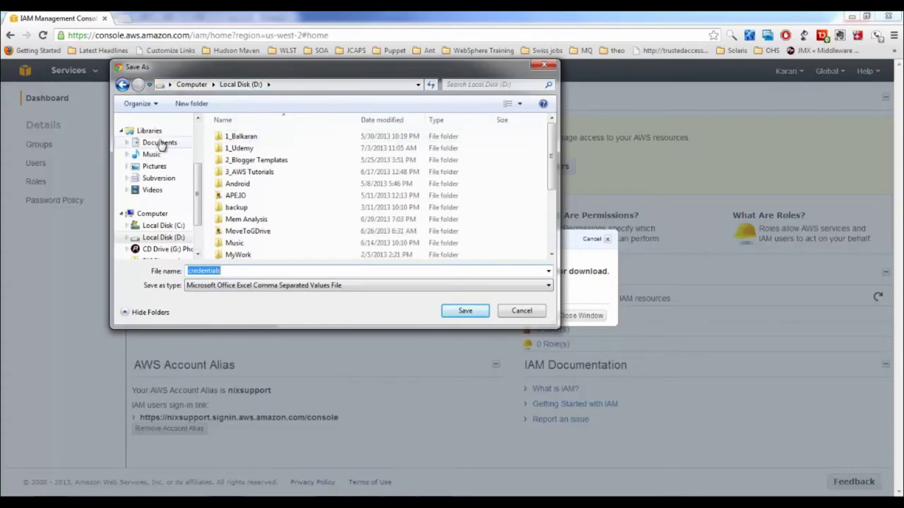
scroll(197, 192, up, 3)
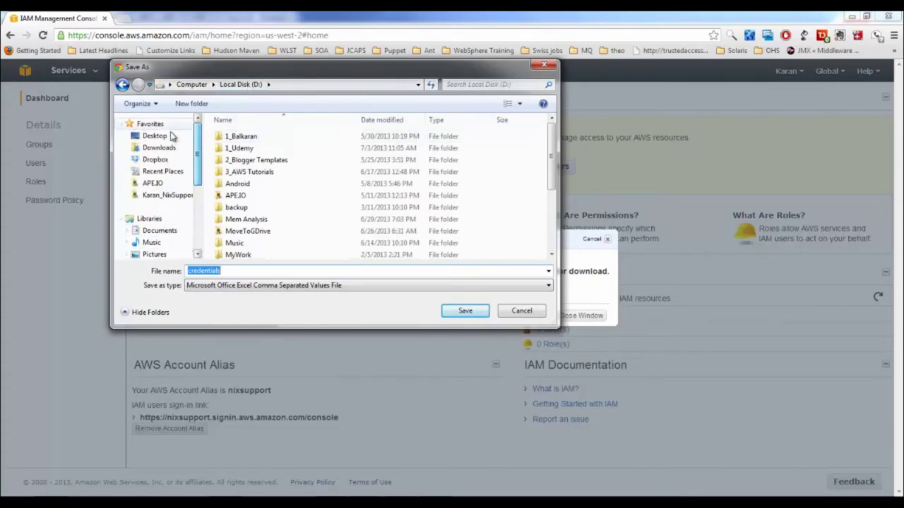
click(162, 137)
click(463, 311)
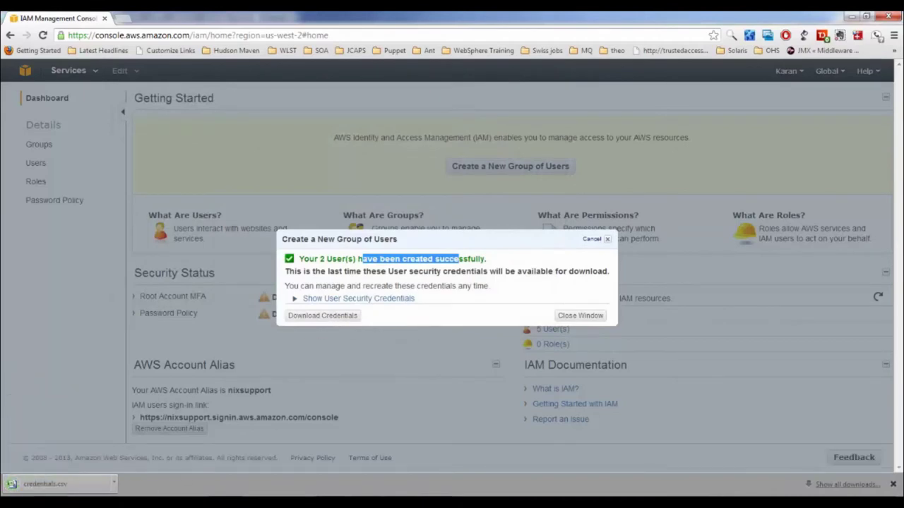
Open credentials.csv in Excel, autofit columns A–C, inspect programmer1's keys, and close without saving.
click(89, 484)
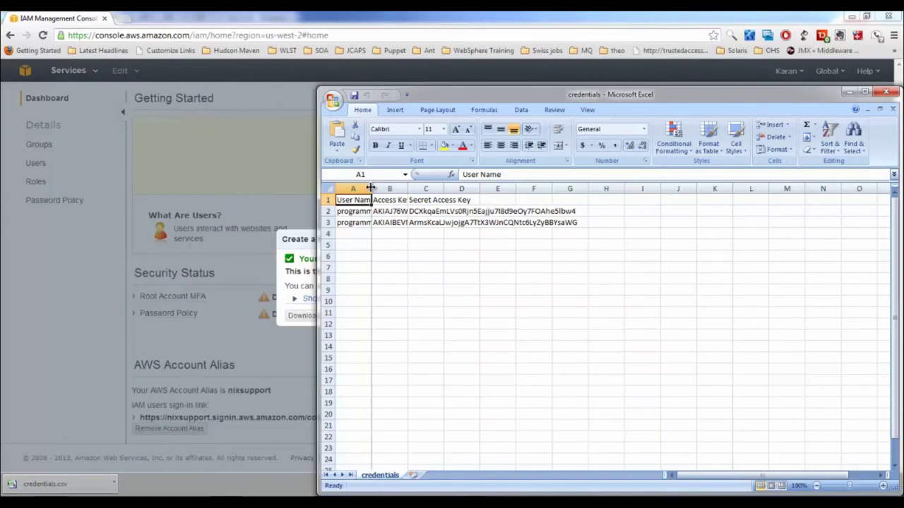
double_click(371, 188)
double_click(423, 188)
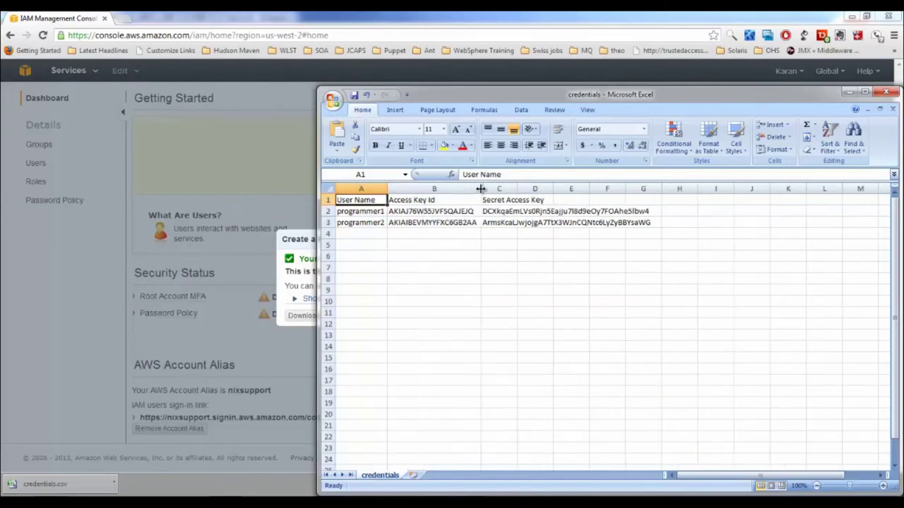
double_click(516, 188)
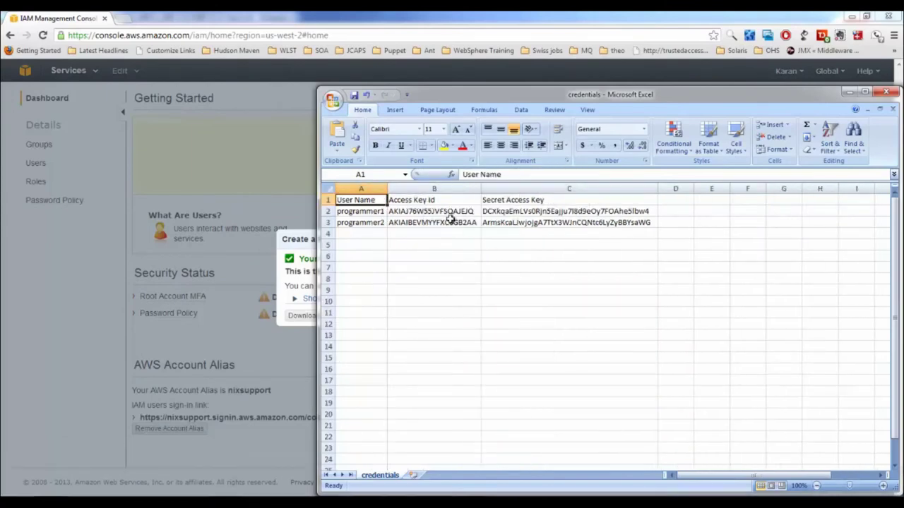
click(371, 213)
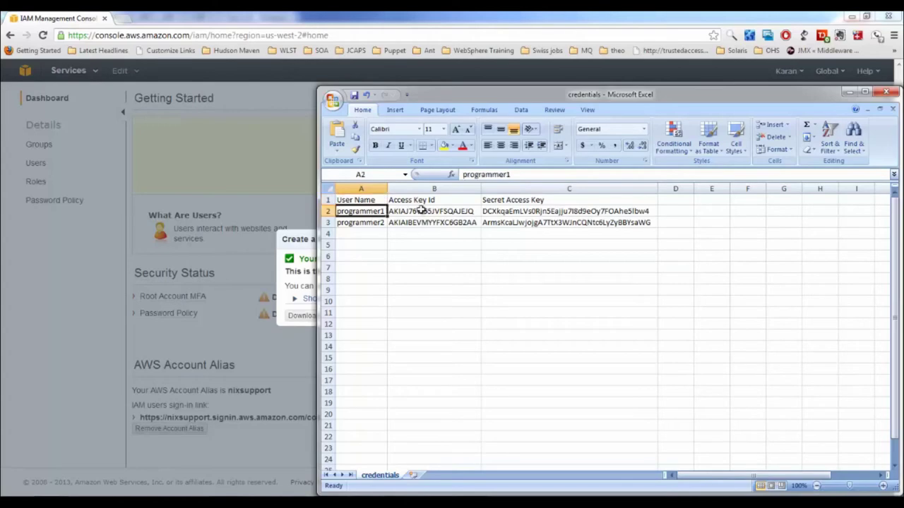
click(420, 212)
click(521, 212)
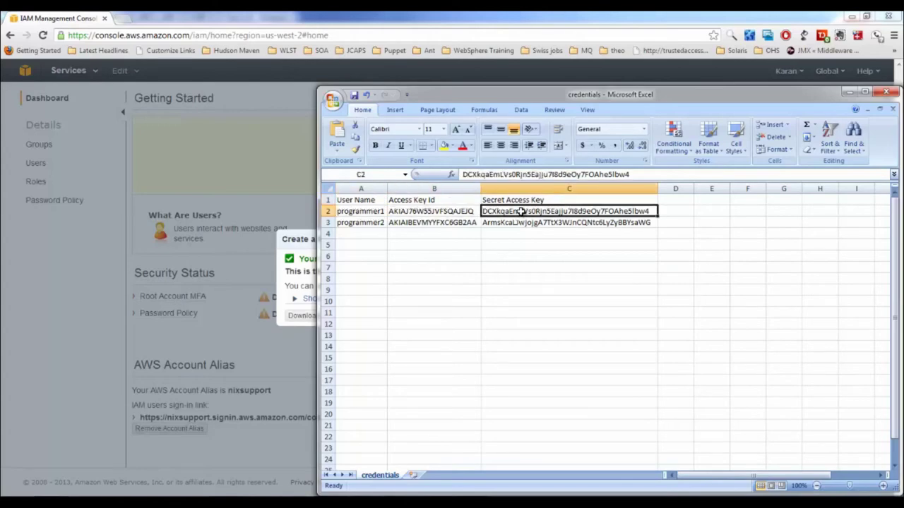
click(886, 92)
click(451, 288)
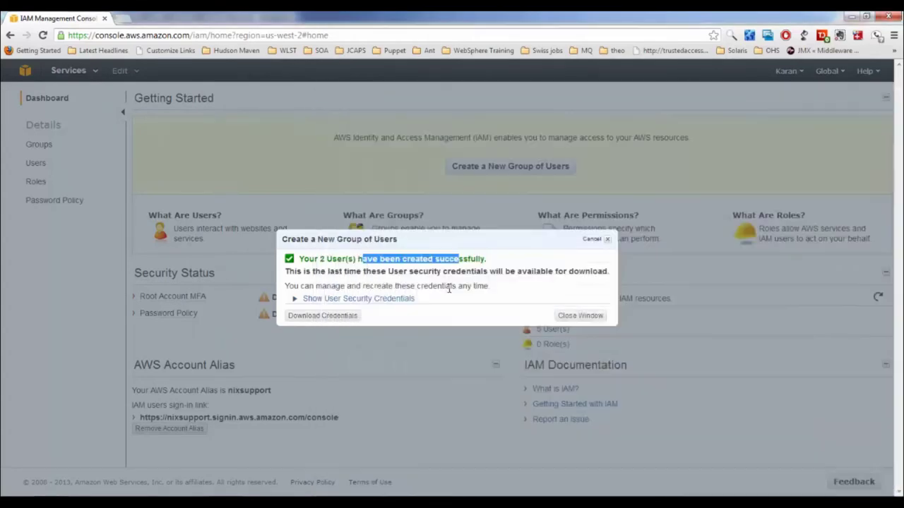
Select programmer1 in IAM Users, check its ReadOnlyAccess permissions and its missing console password.
click(569, 321)
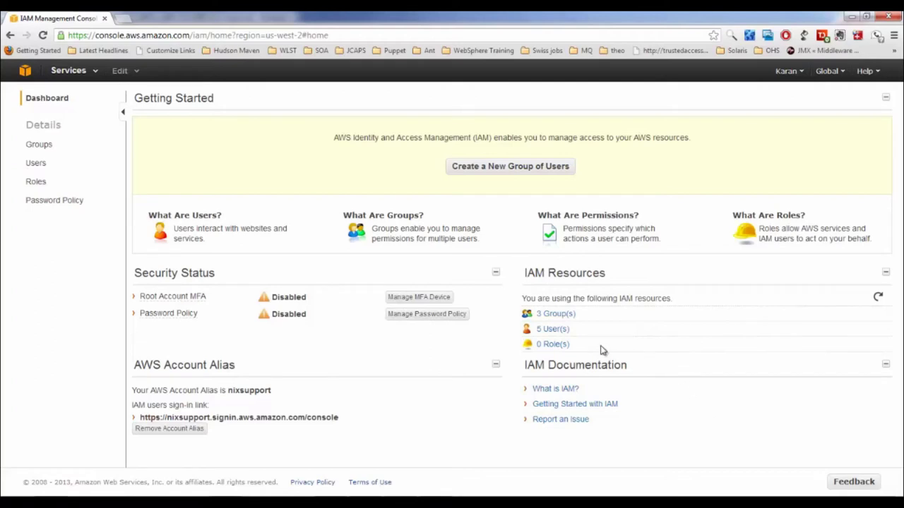
click(559, 331)
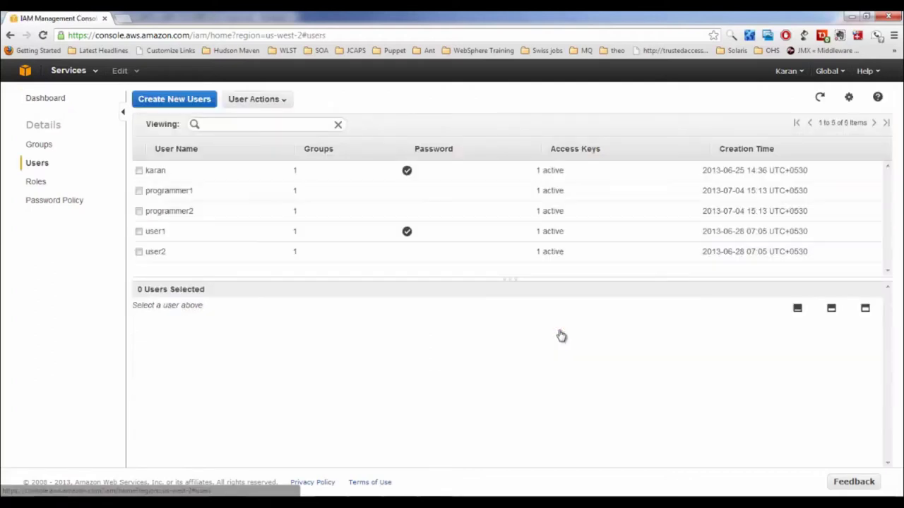
click(138, 192)
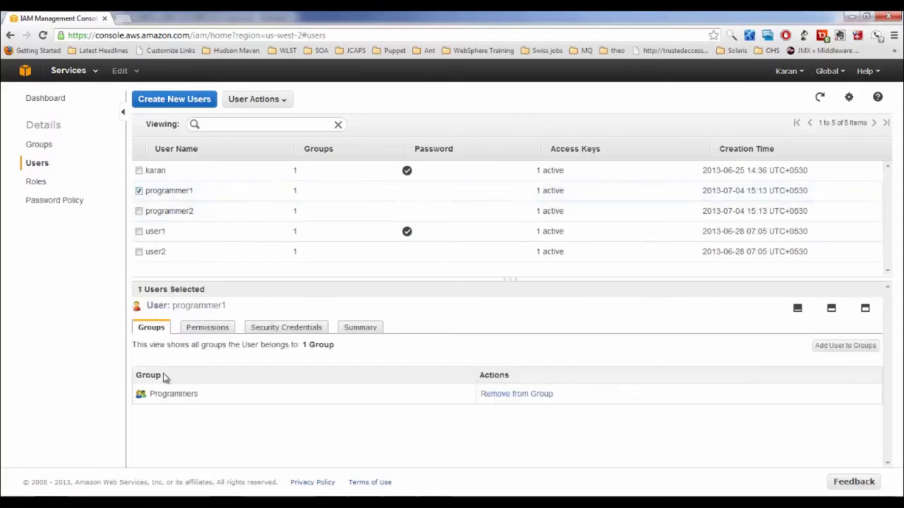
click(216, 330)
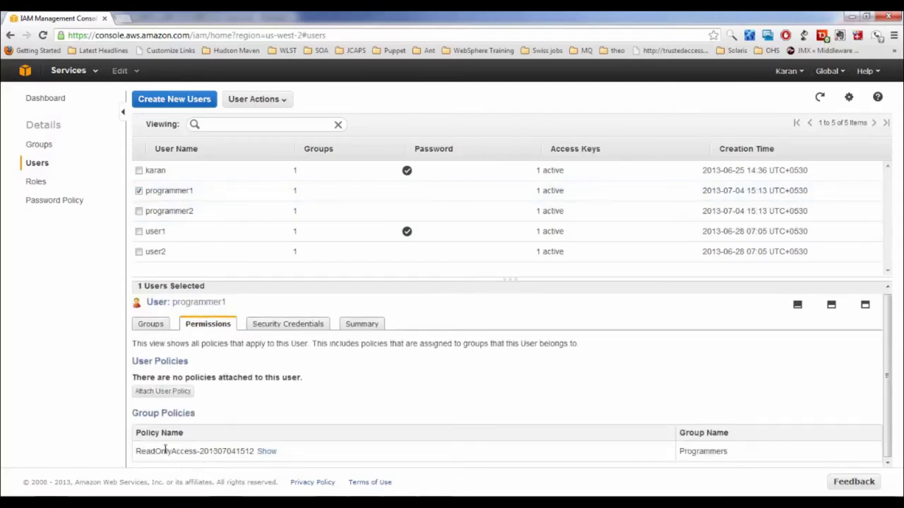
drag(157, 450, 200, 452)
click(293, 327)
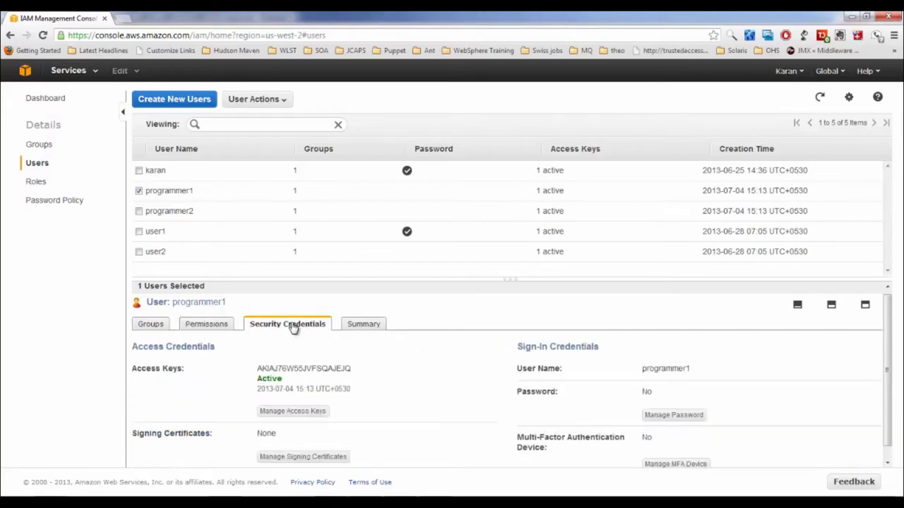
scroll(293, 328, down, 1)
drag(275, 353, 338, 352)
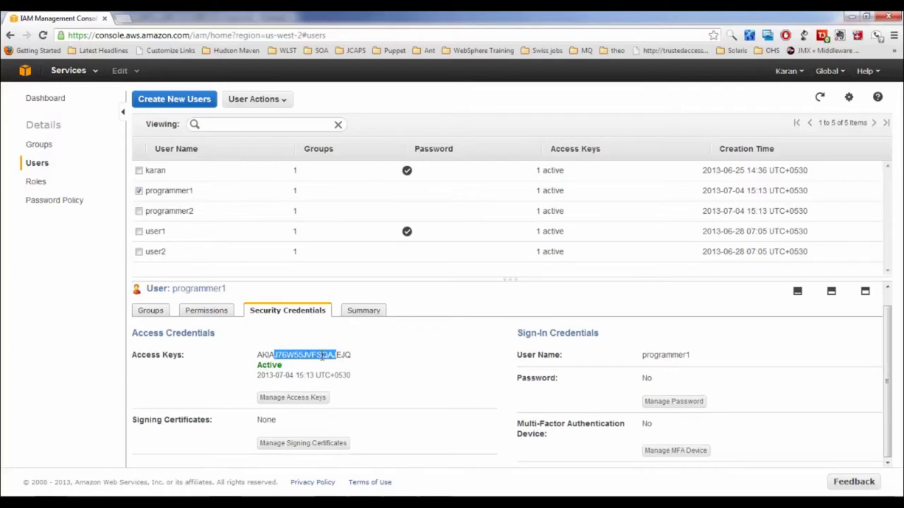
click(646, 377)
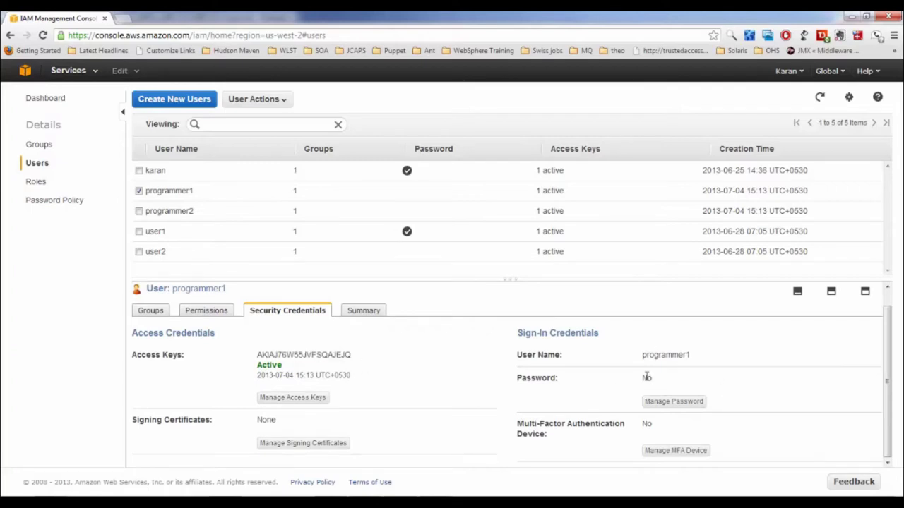
drag(646, 378, 540, 405)
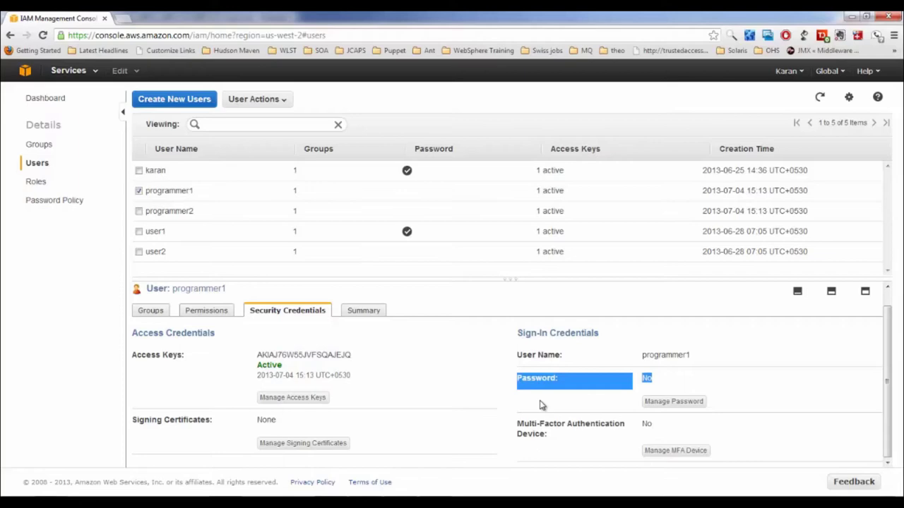
Give programmer1 an auto-generated password, then save and open credentials (1).csv.
click(686, 402)
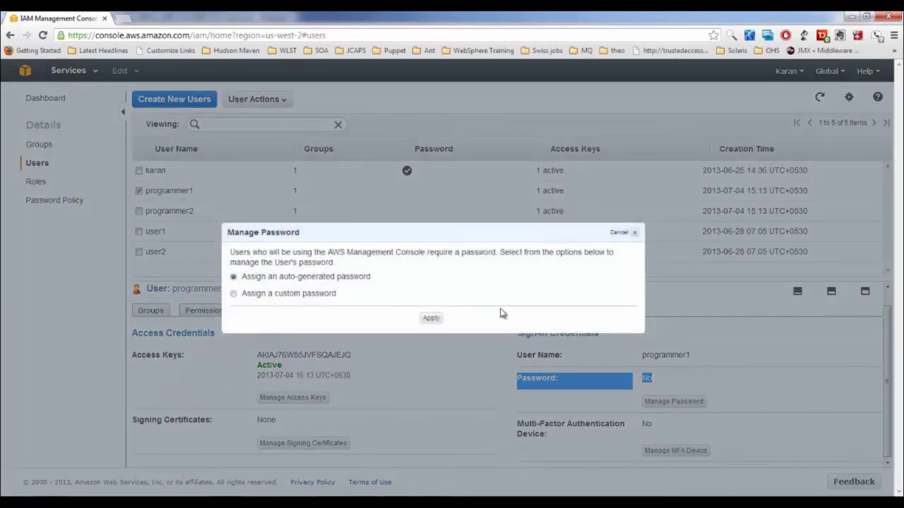
click(431, 320)
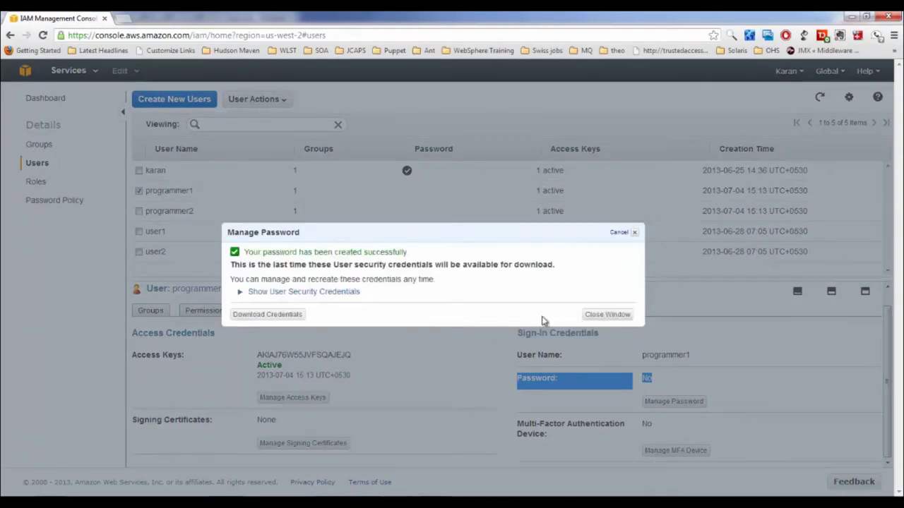
click(282, 317)
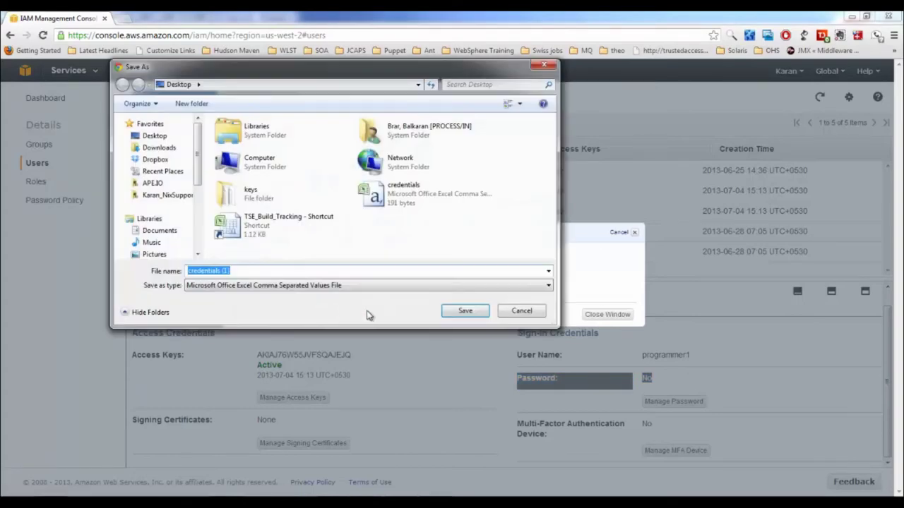
click(464, 311)
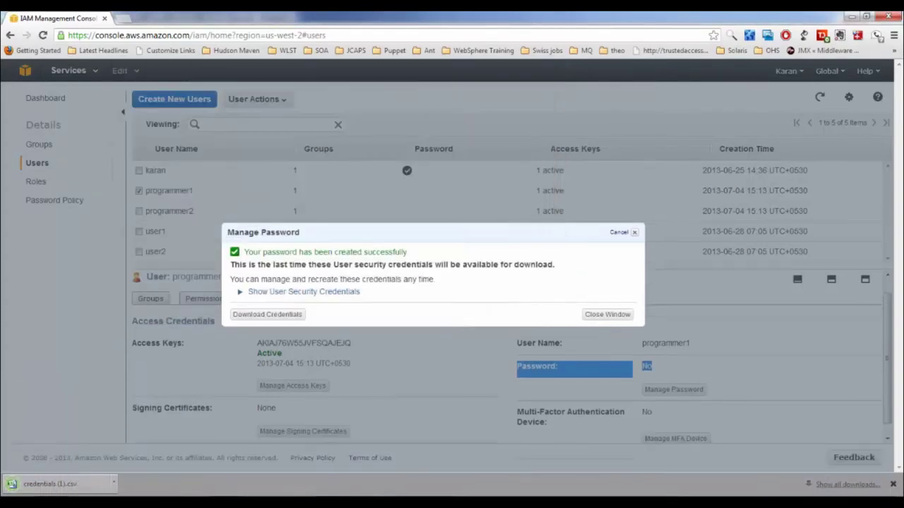
click(77, 485)
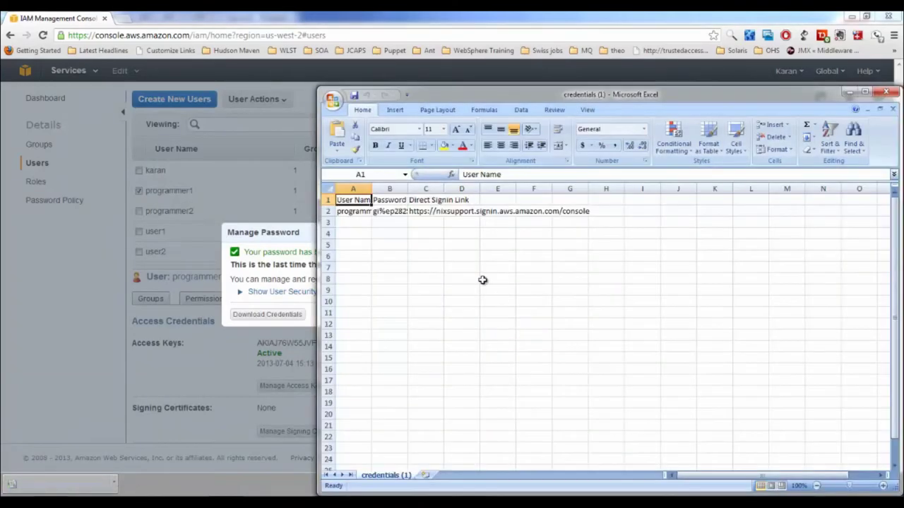
Autofit columns A–C, check the user name, password and sign-in link in row 2, then return to the IAM dashboard.
double_click(372, 189)
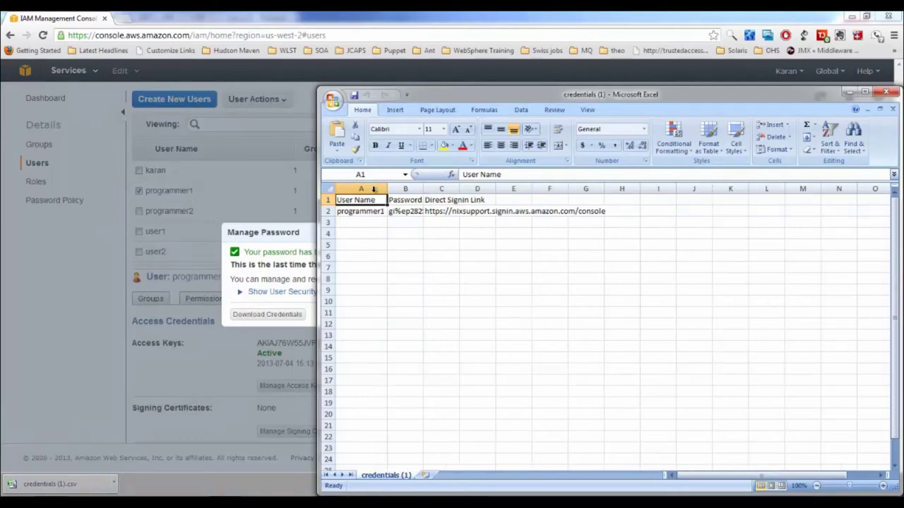
double_click(423, 189)
double_click(478, 189)
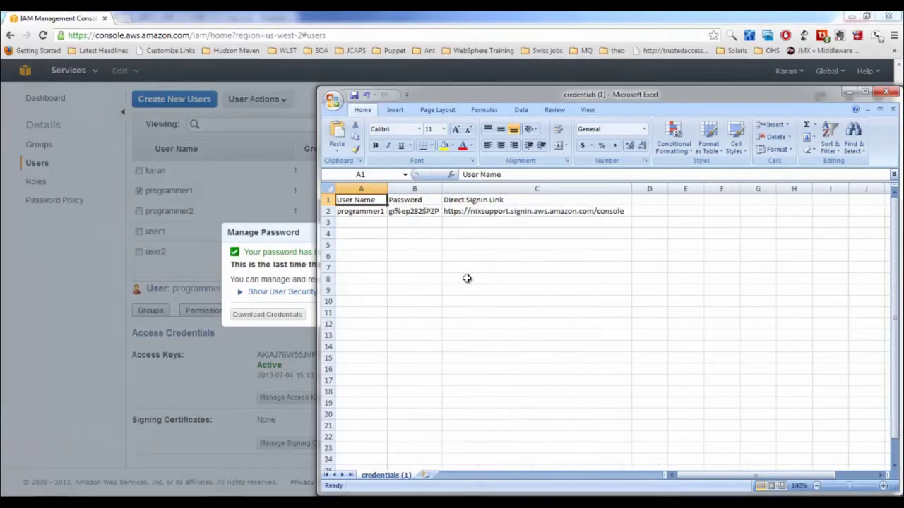
click(359, 212)
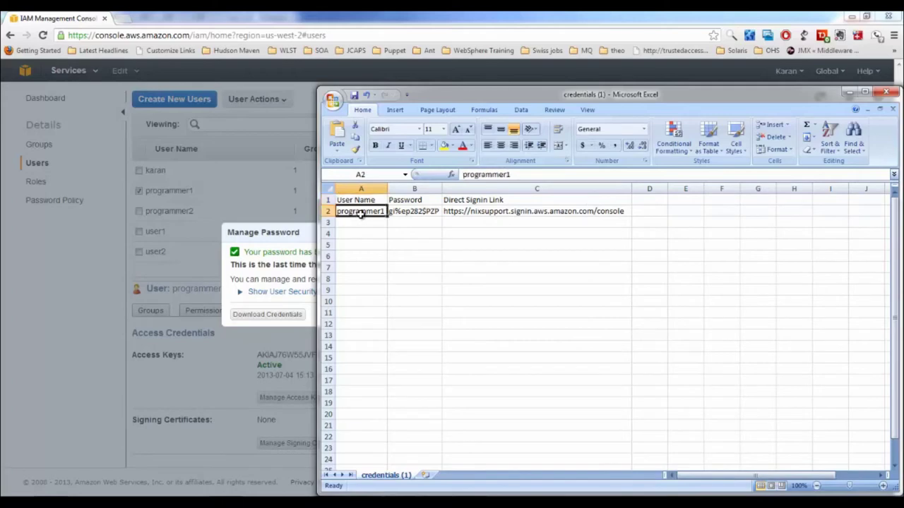
click(411, 214)
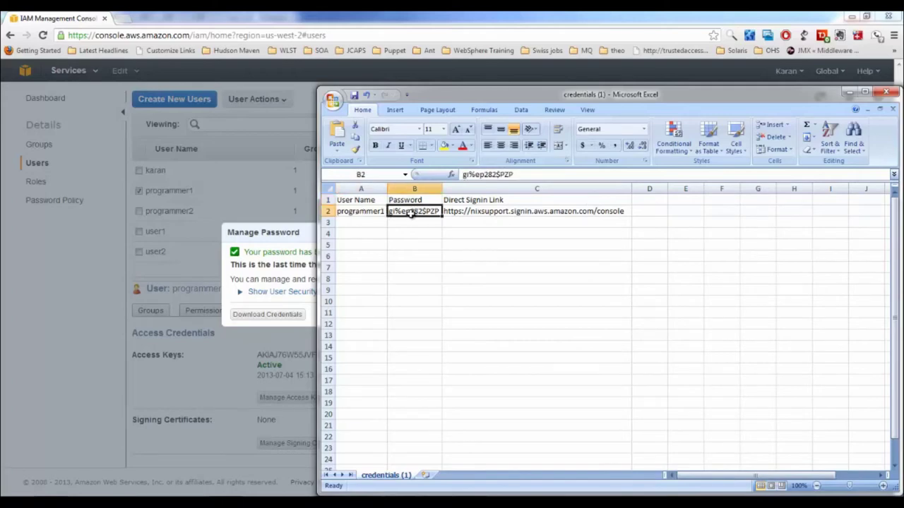
click(493, 212)
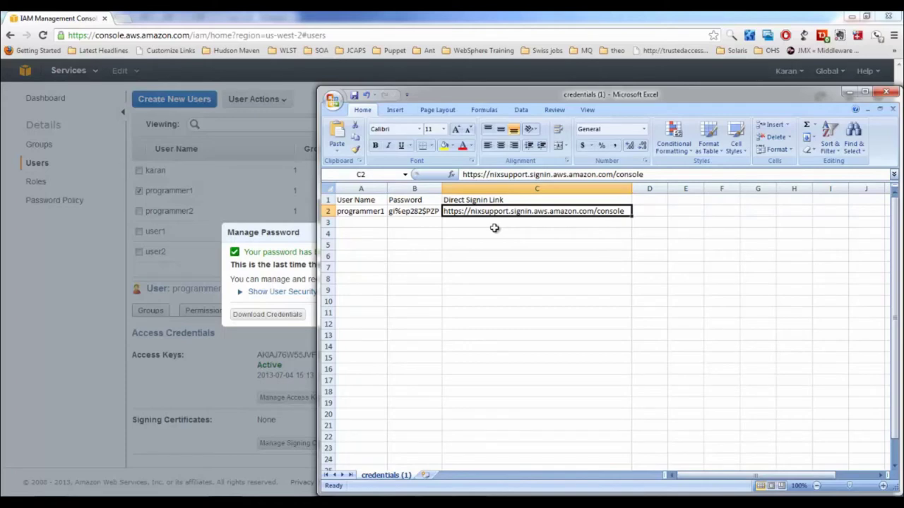
click(47, 98)
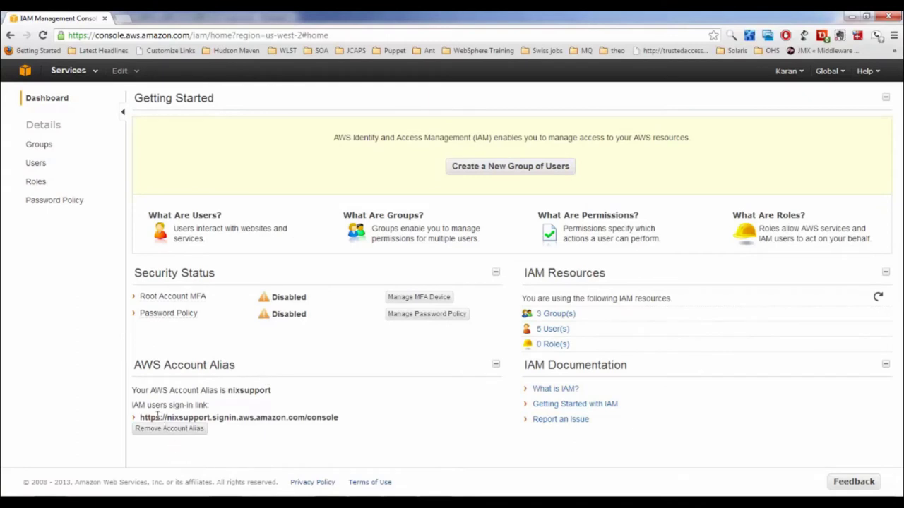
drag(158, 416, 258, 419)
click(263, 437)
drag(140, 417, 346, 418)
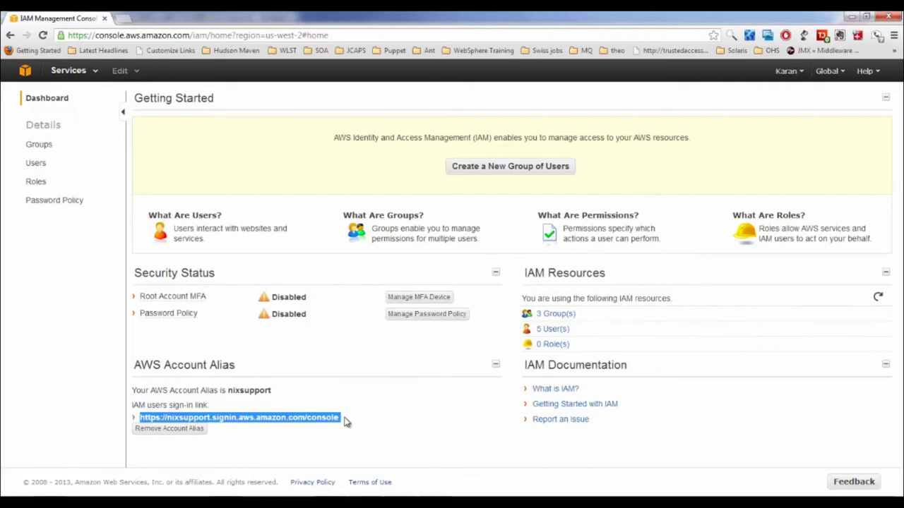
click(95, 72)
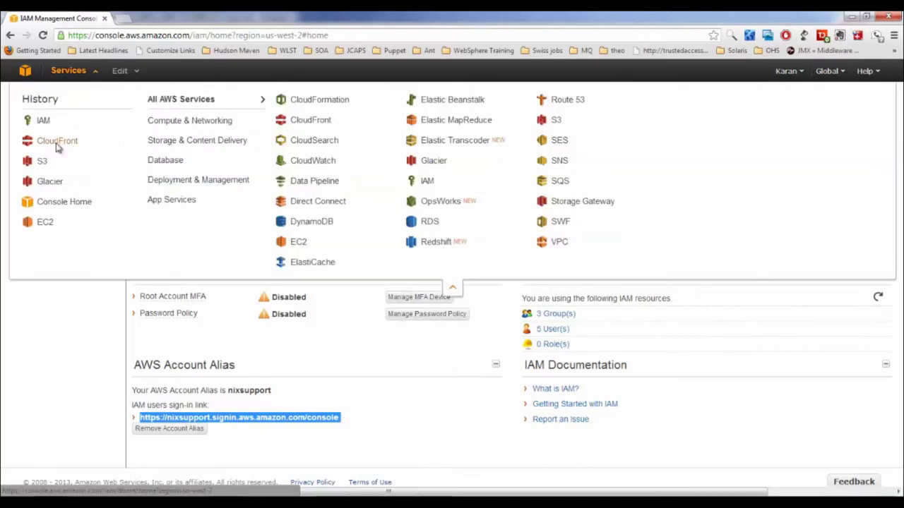
Open the bucket policy editor for my-first-bucket-1212 and launch the AWS Policy Generator.
click(47, 164)
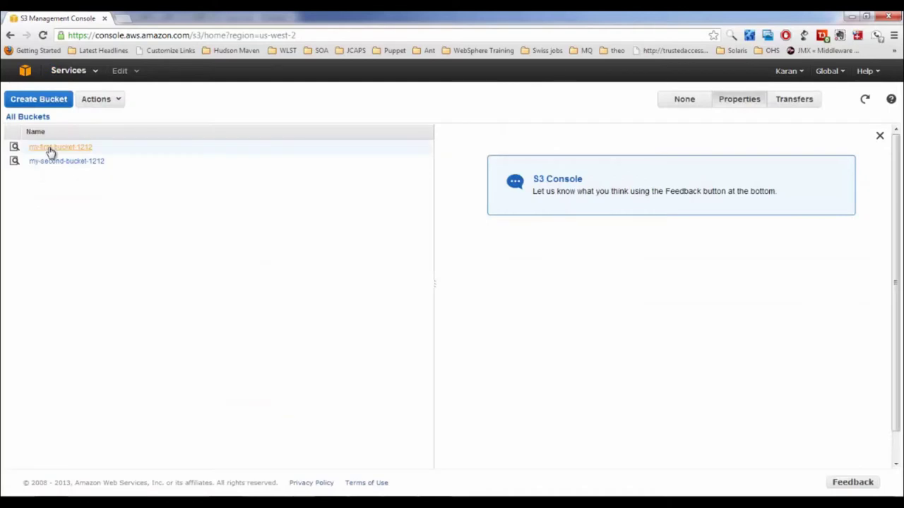
right_click(51, 152)
click(83, 222)
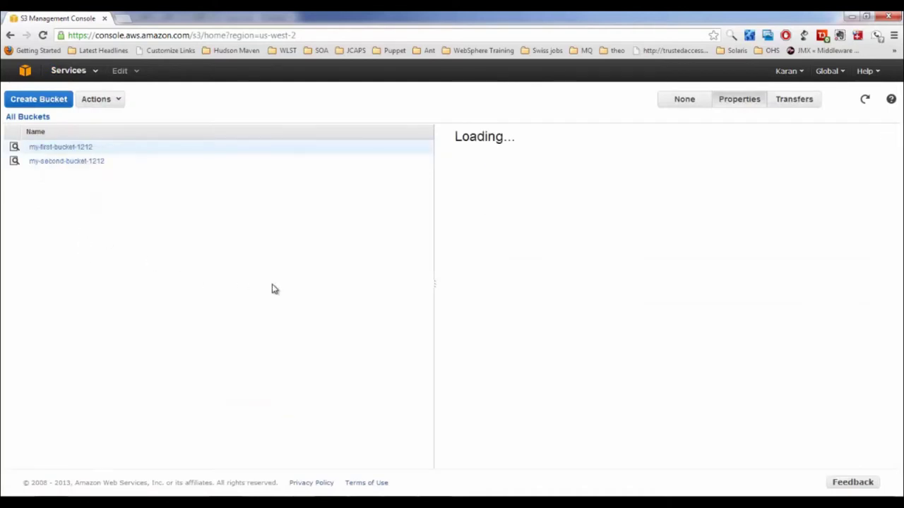
click(506, 219)
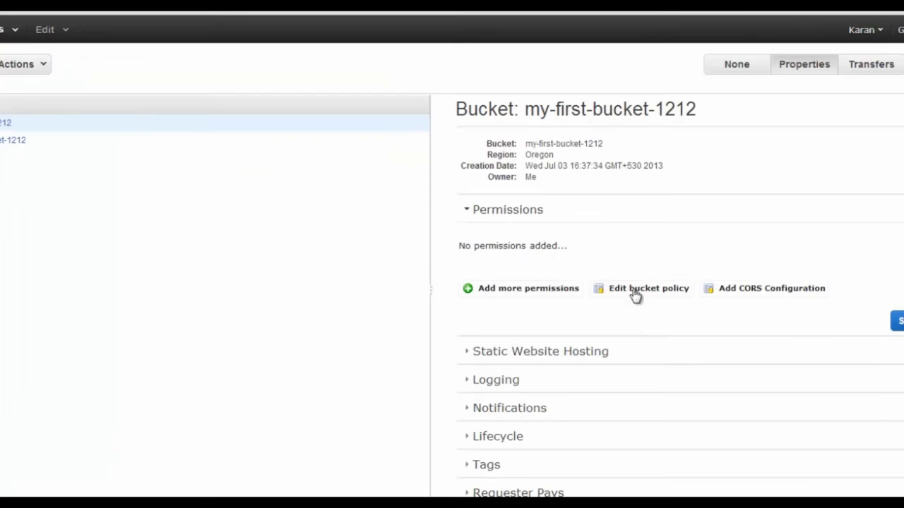
click(635, 289)
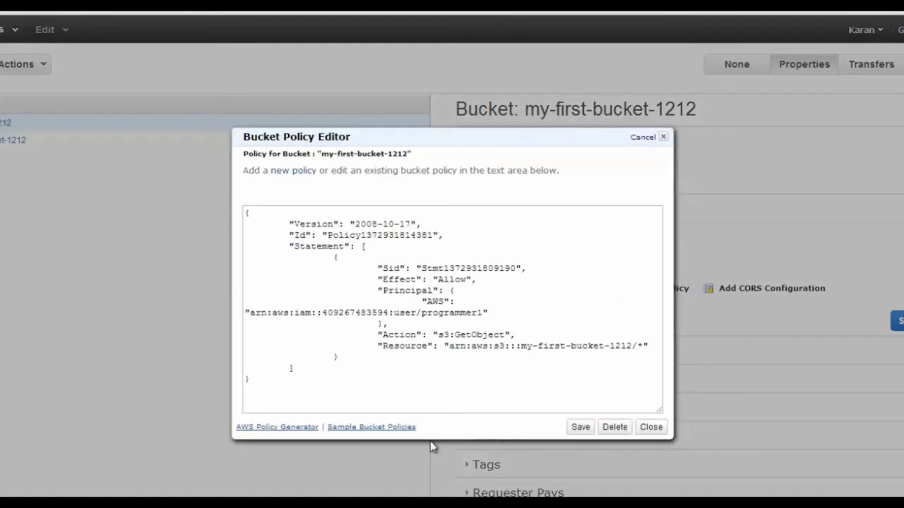
click(276, 428)
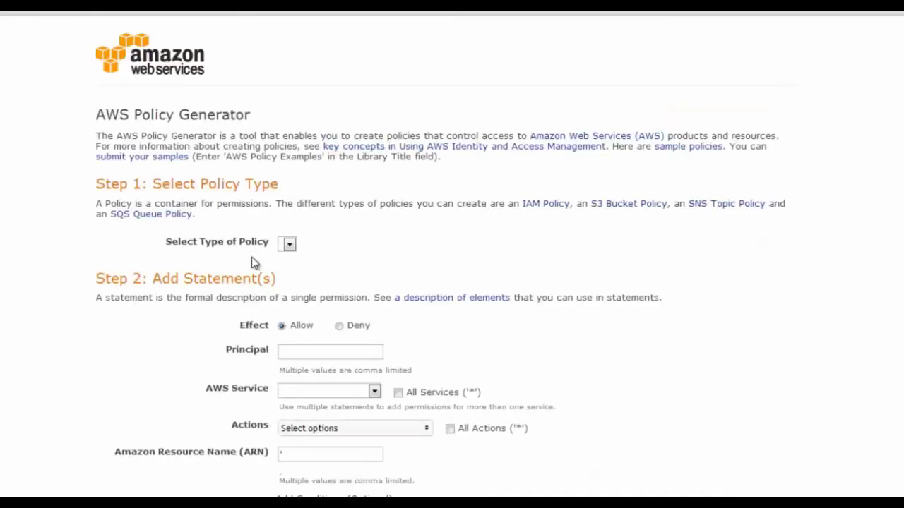
Choose S3 Bucket Policy and enter the account's programmer1 IAM user ARN as the principal.
scroll(326, 186, down, 1)
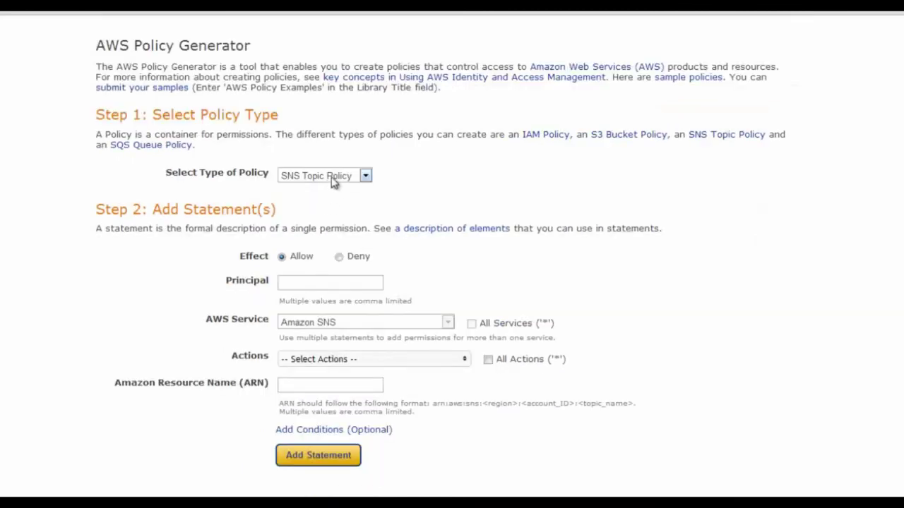
click(331, 175)
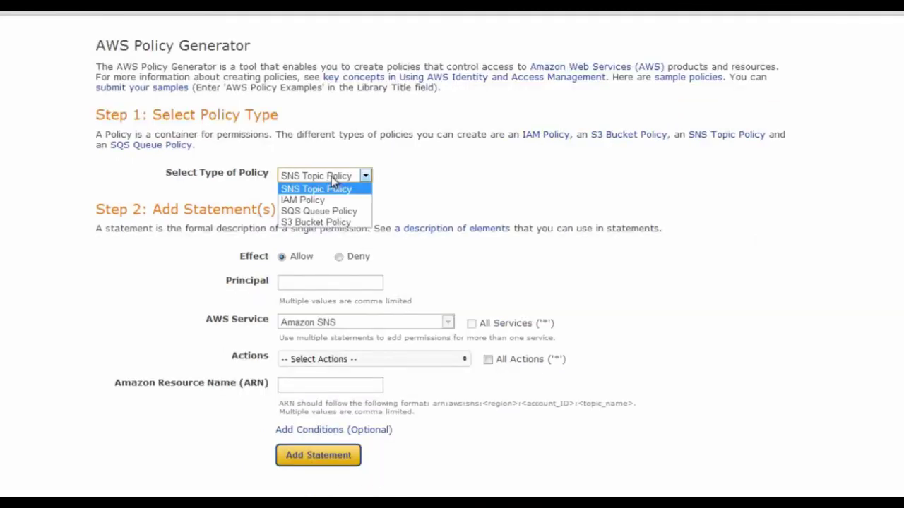
click(322, 220)
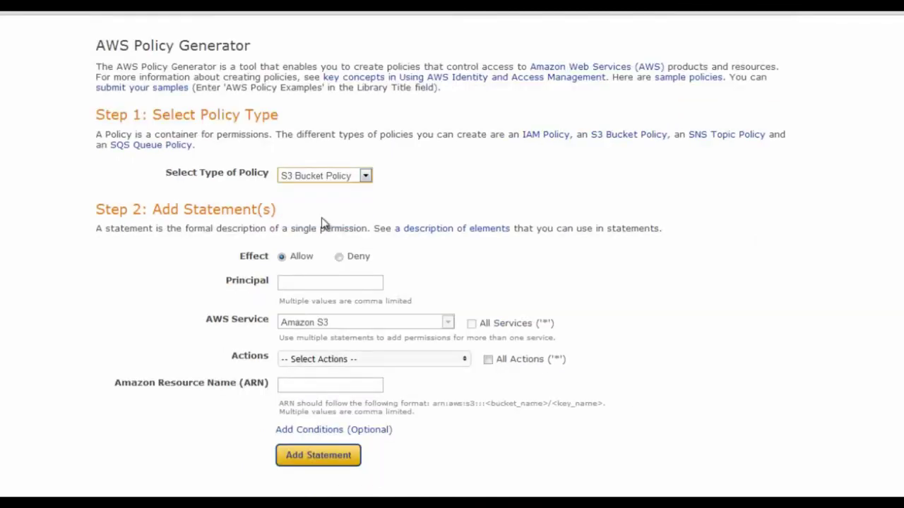
click(299, 286)
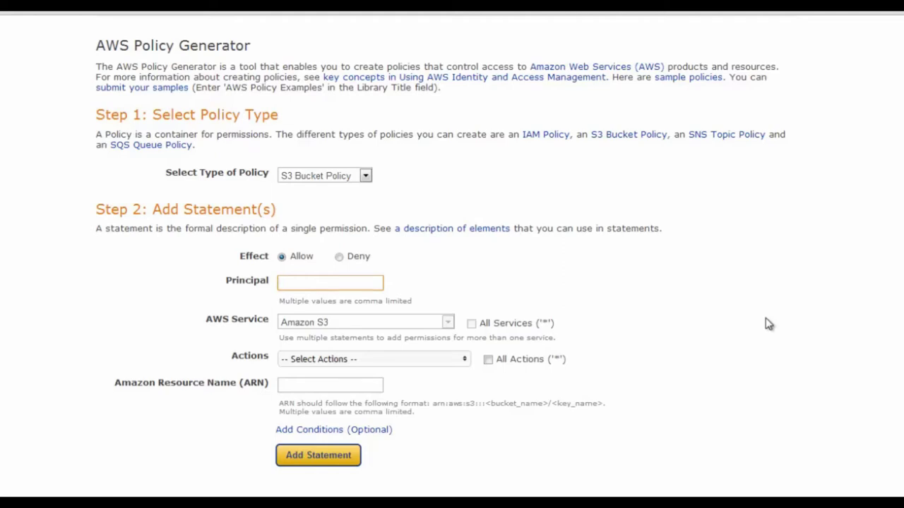
text(arn)
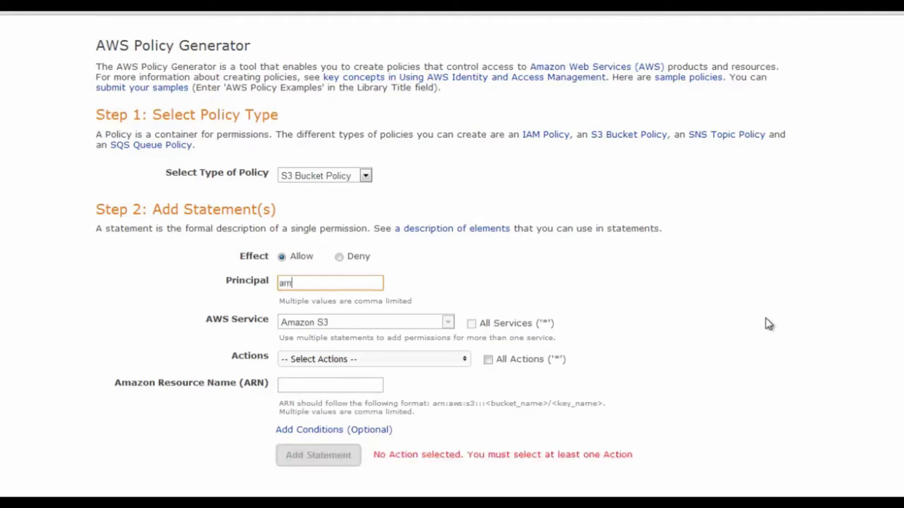
text(:aws:iam::)
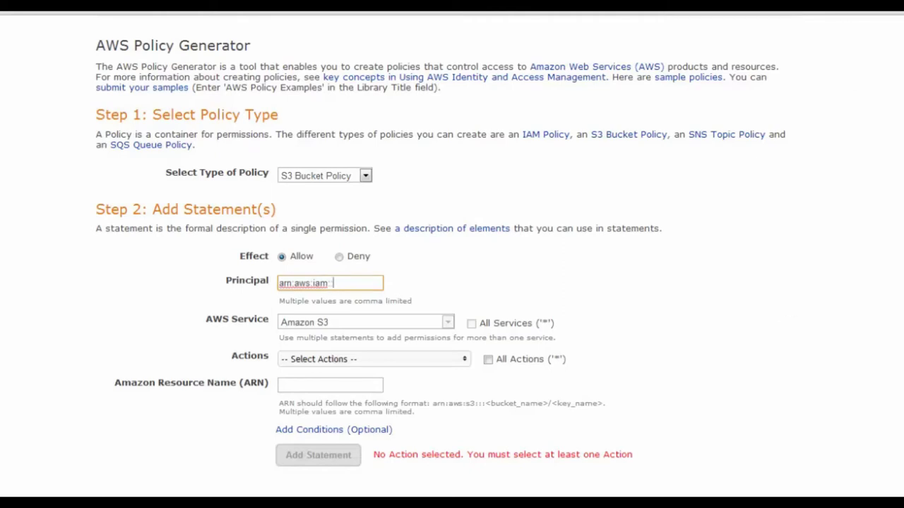
click(843, 7)
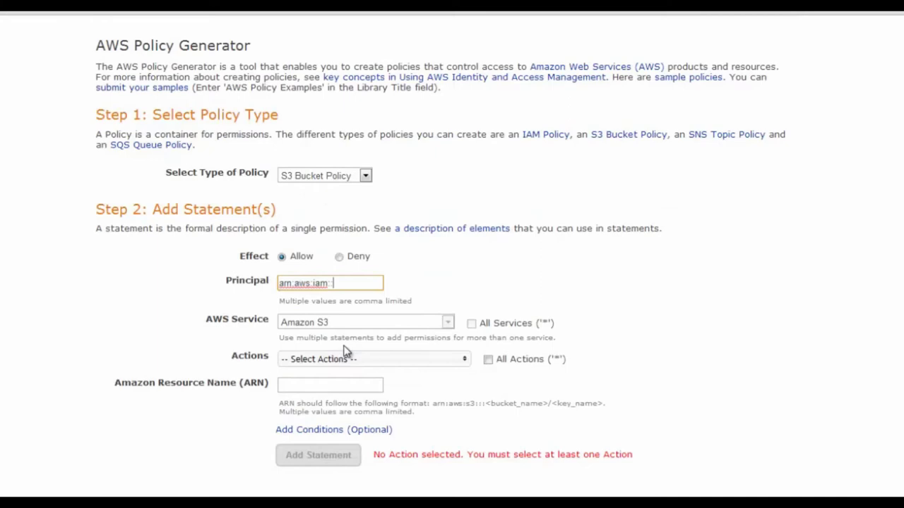
key(ctrl+v)
key(ctrl+v)
click(366, 283)
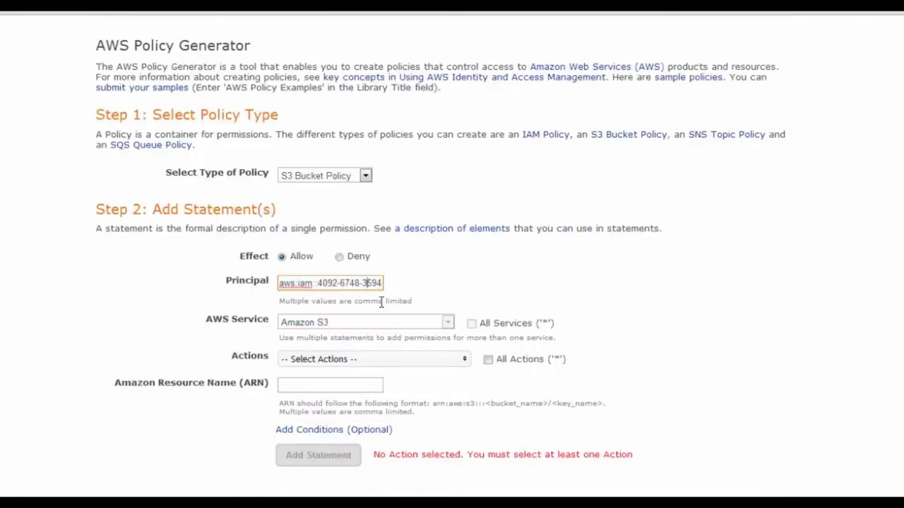
key(BackSpace)
key(Left)
key(Left)
key(Left)
key(Left)
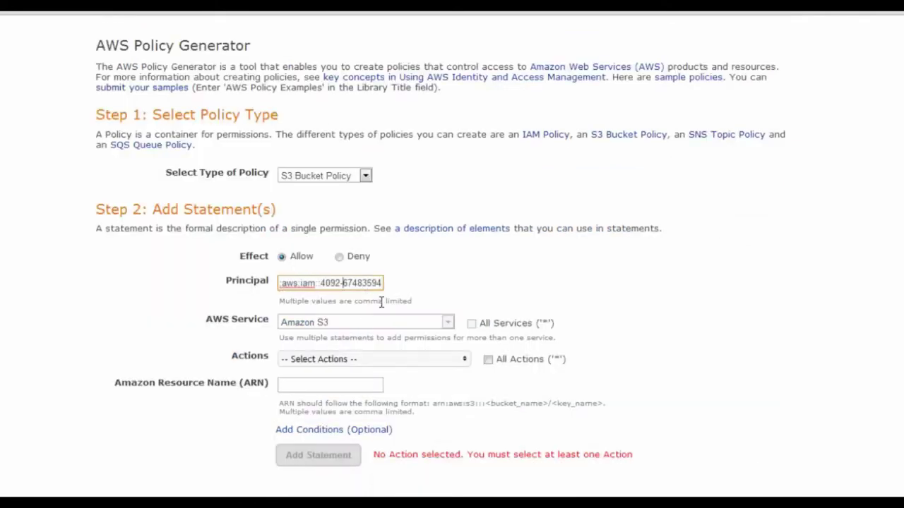
key(BackSpace)
key(End)
text(:u)
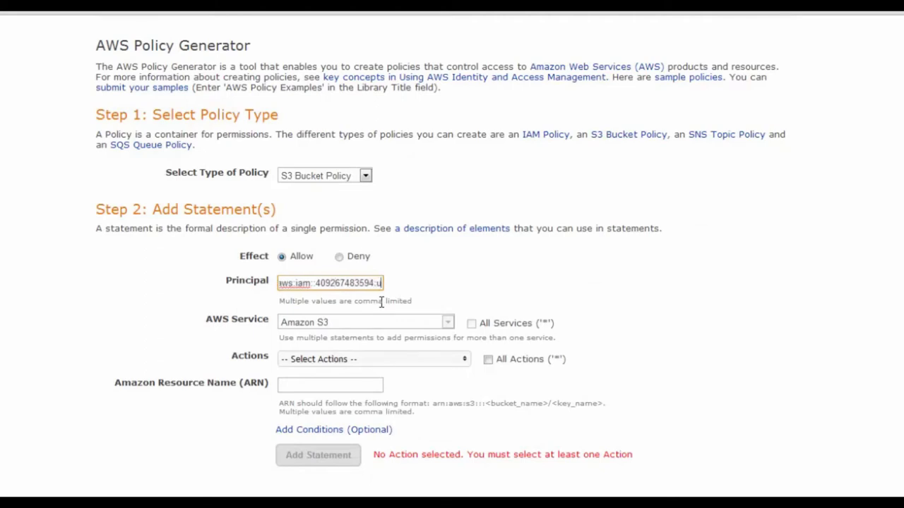
text(ser/)
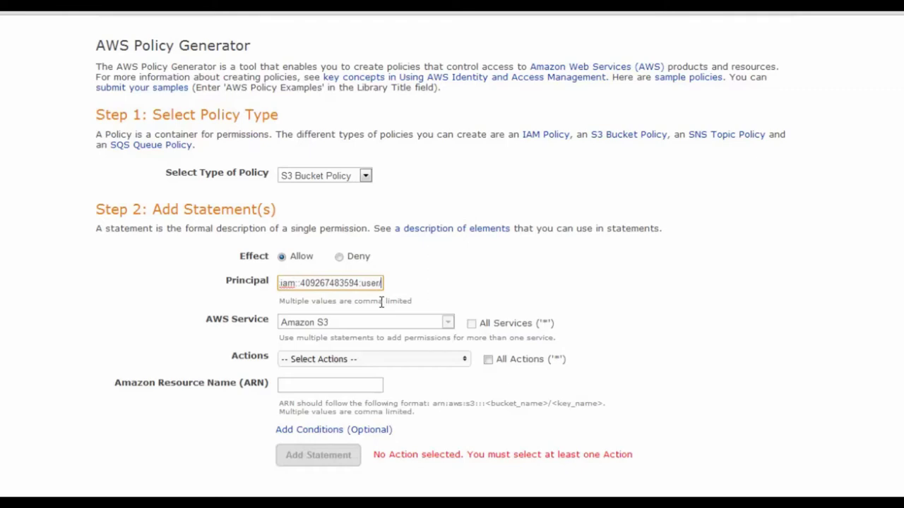
text(progra)
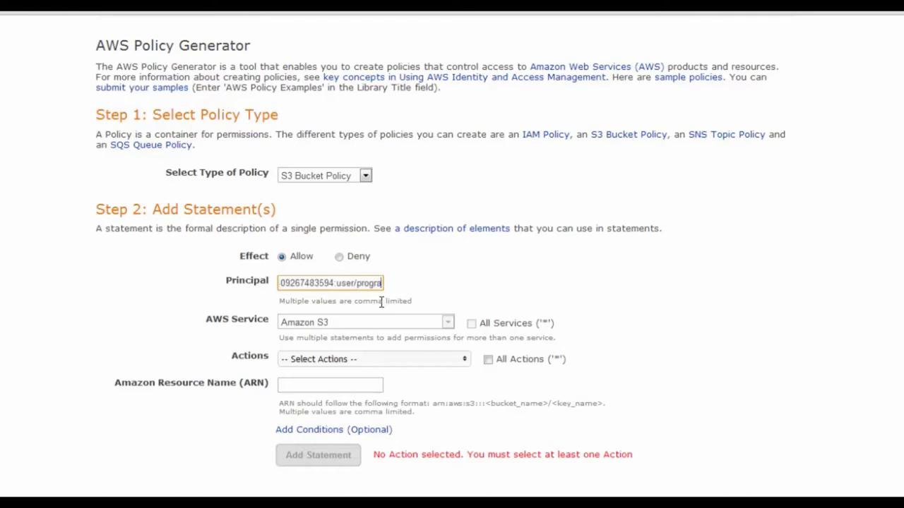
text(mmer1)
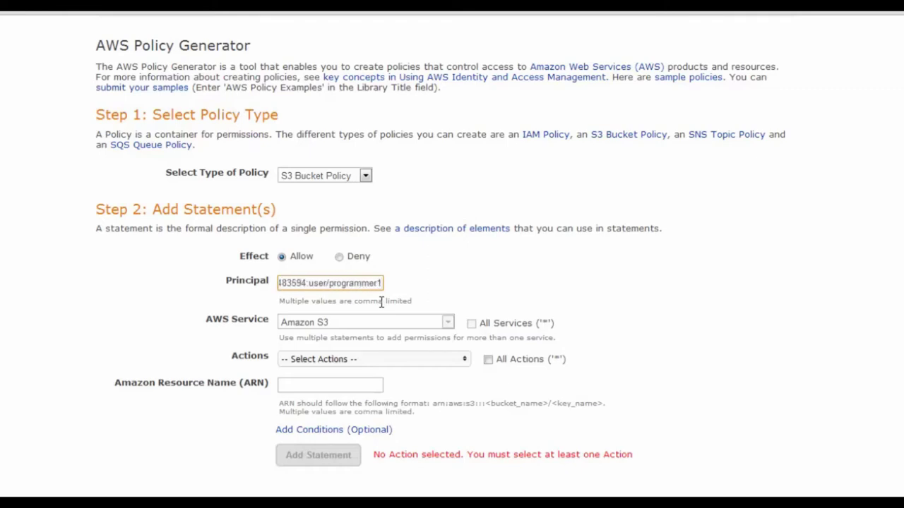
Tick GetObject in the S3 Actions list.
click(465, 361)
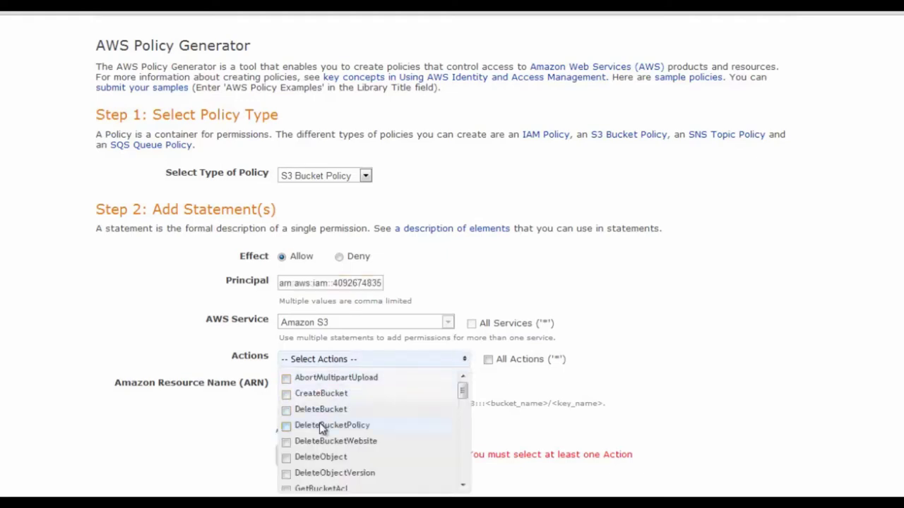
scroll(328, 466, down, 2)
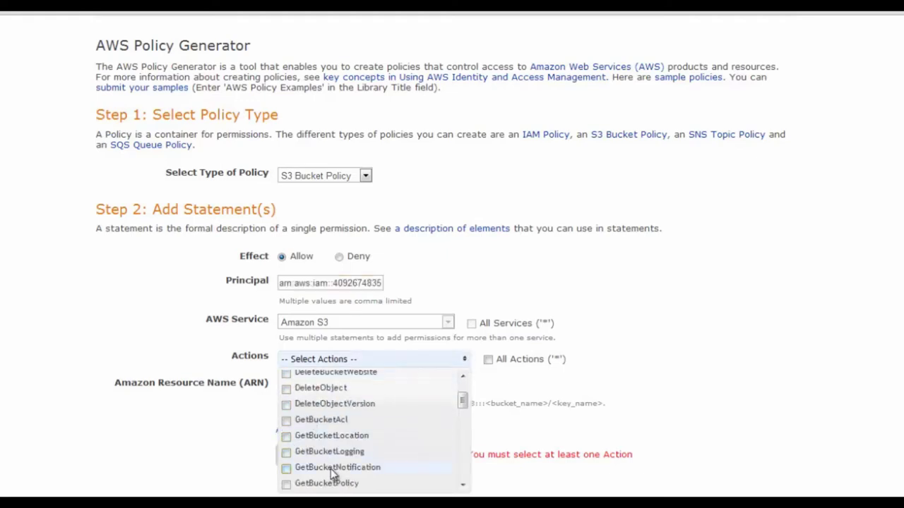
scroll(293, 427, down, 2)
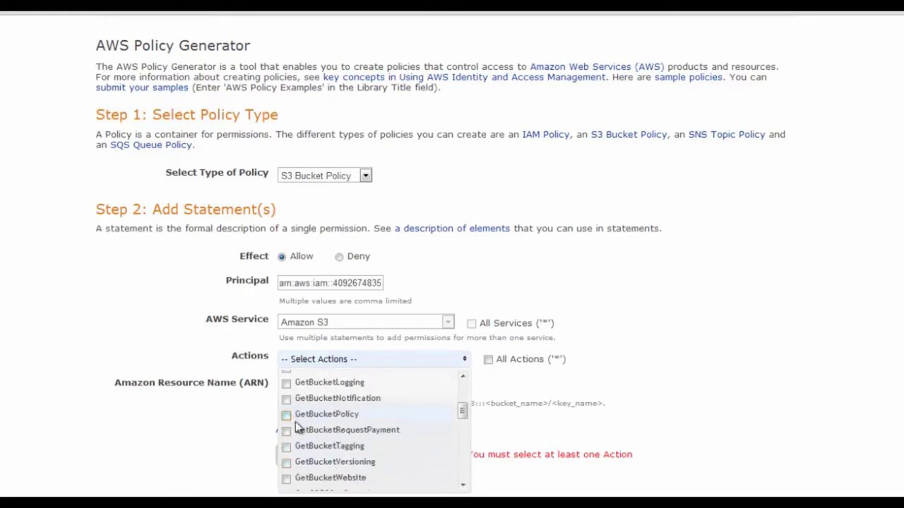
scroll(296, 459, down, 4)
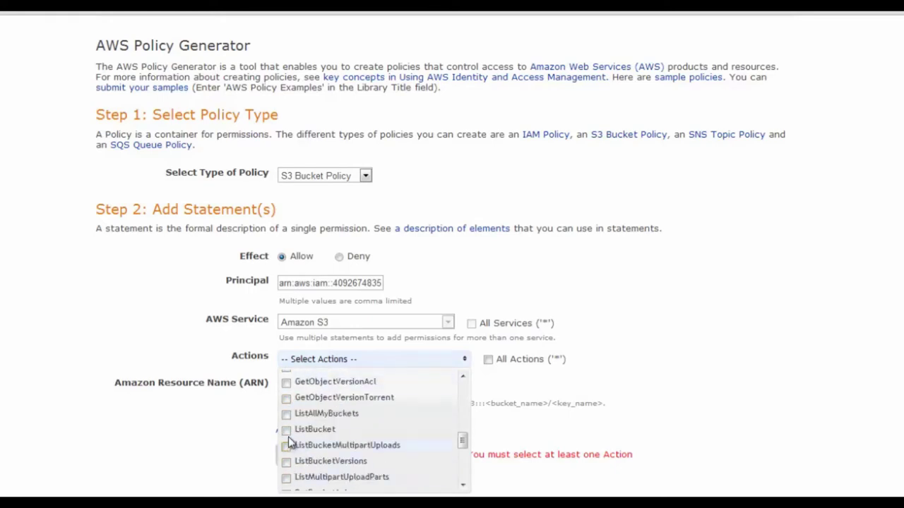
scroll(295, 415, up, 2)
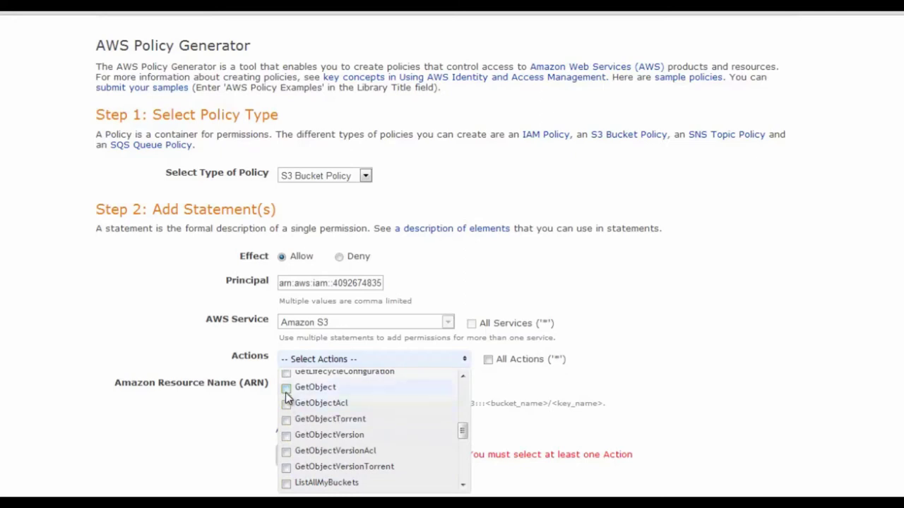
click(286, 388)
click(579, 400)
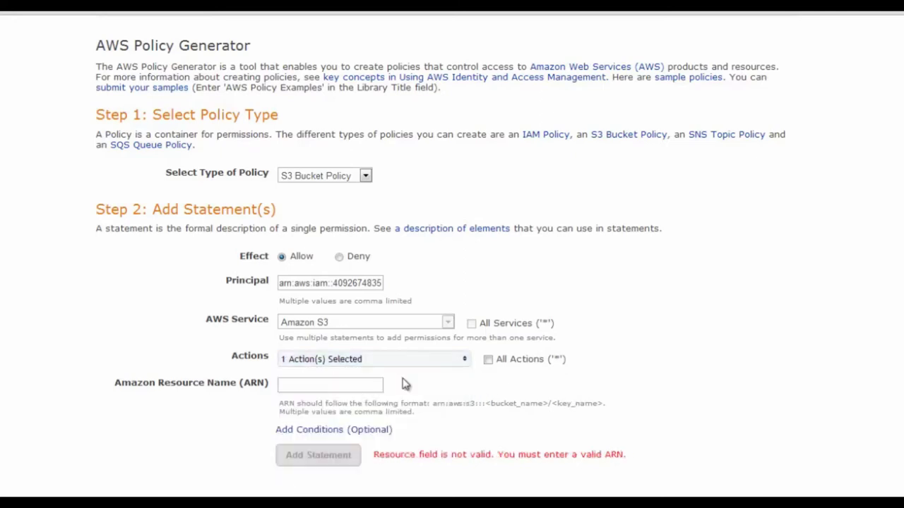
Set the resource ARN to arn:aws:s3:::my-first-bucket-1212/* and add the statement.
click(340, 390)
text(arn:)
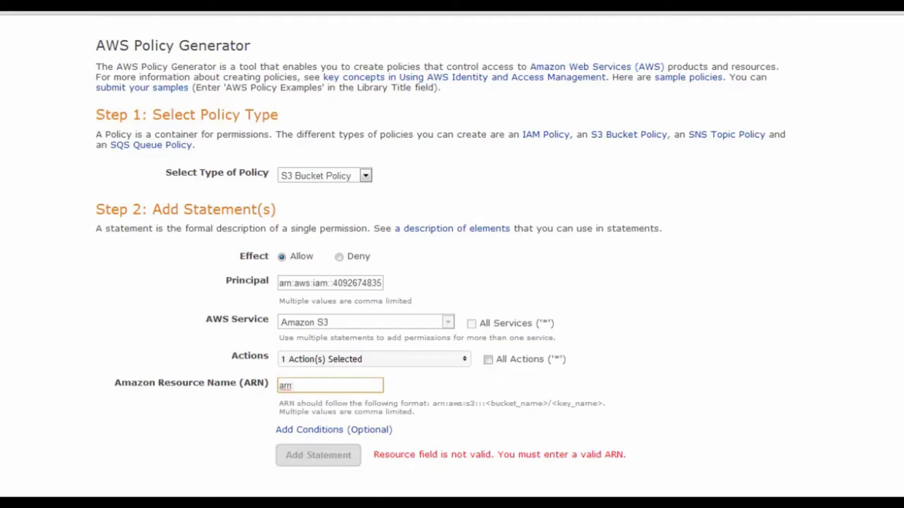
text(aws:s3:::my-first-bucket-1212/*")
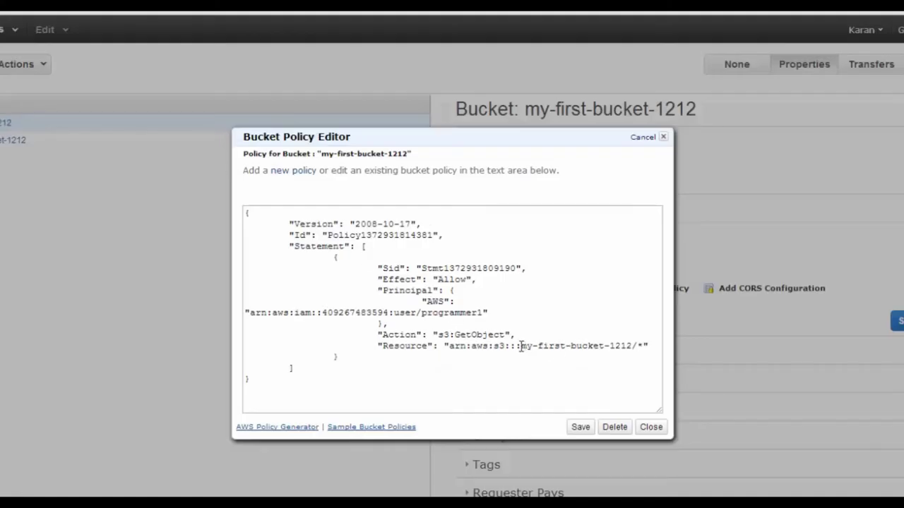
drag(519, 346, 633, 344)
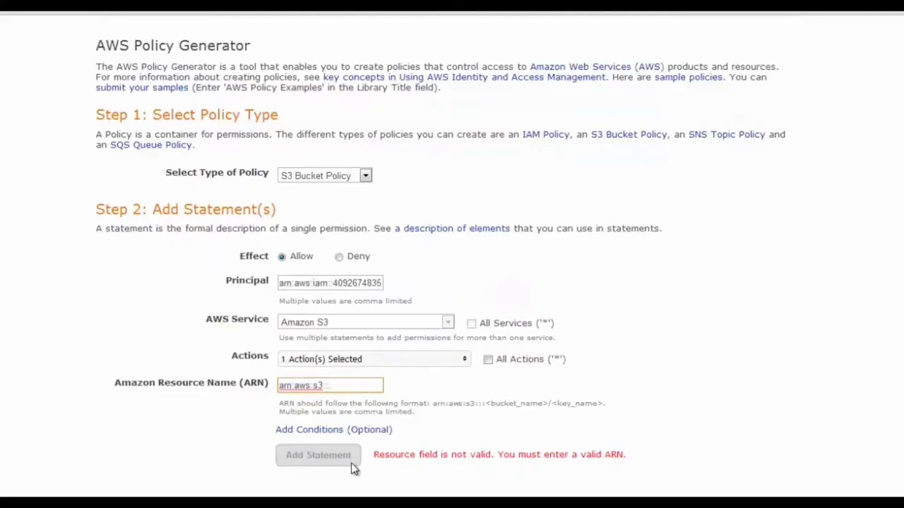
text(my-first-bucket-1212)
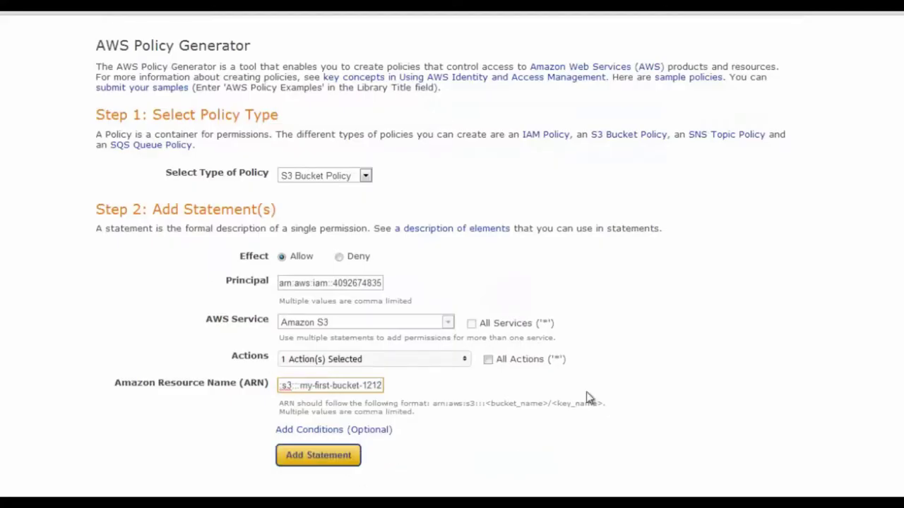
text(/)
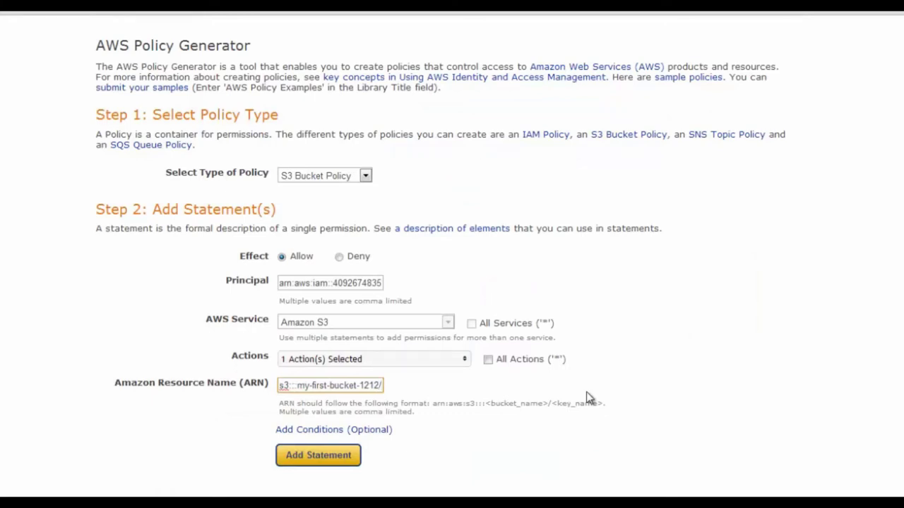
text(*)
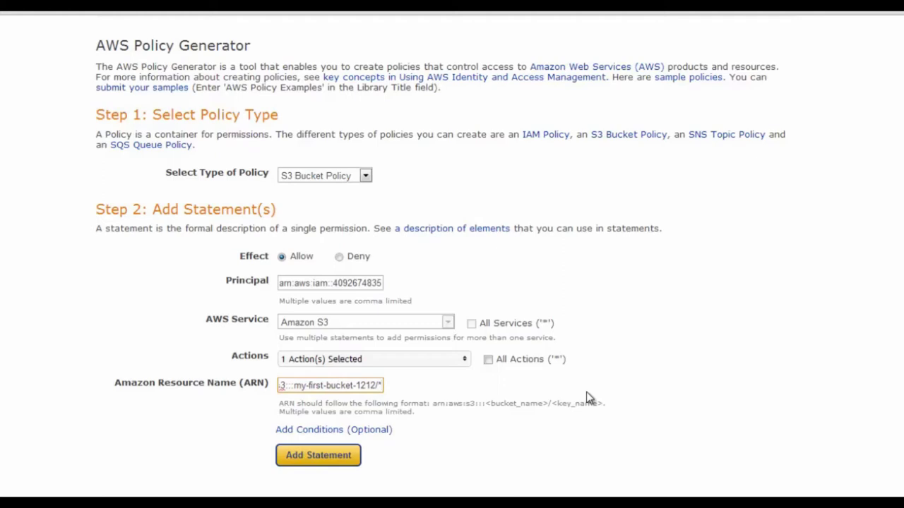
key(BackSpace)
text(test.html)
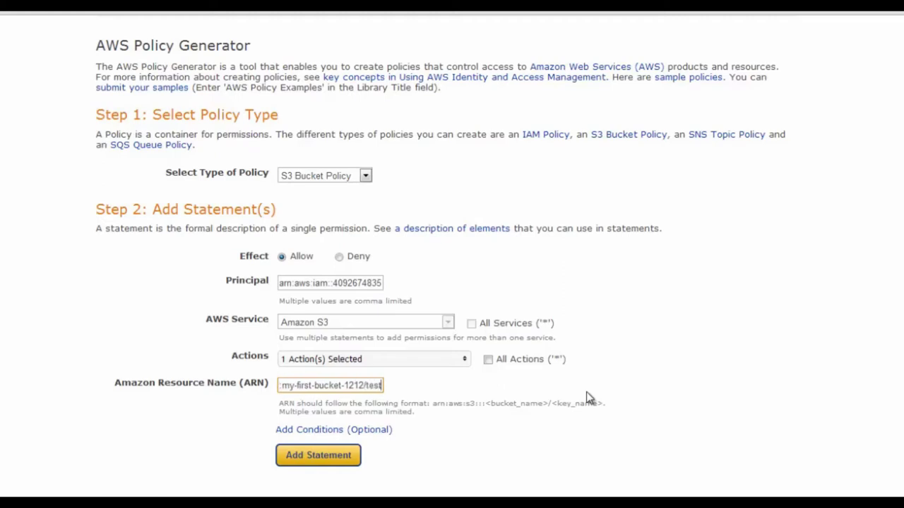
key(BackSpace)
key(BackSpace)
key(BackSpace)
key(BackSpace)
key(BackSpace)
key(BackSpace)
key(BackSpace)
key(BackSpace)
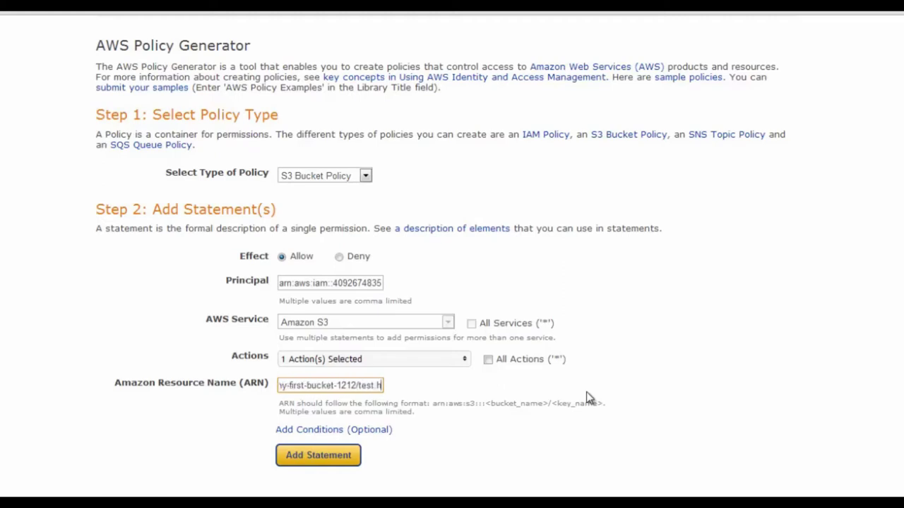
key(BackSpace)
text(*)
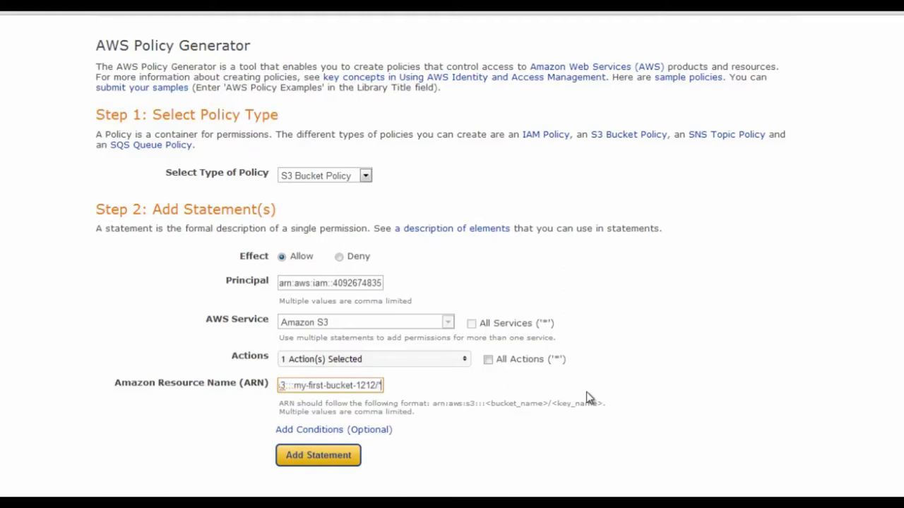
click(294, 455)
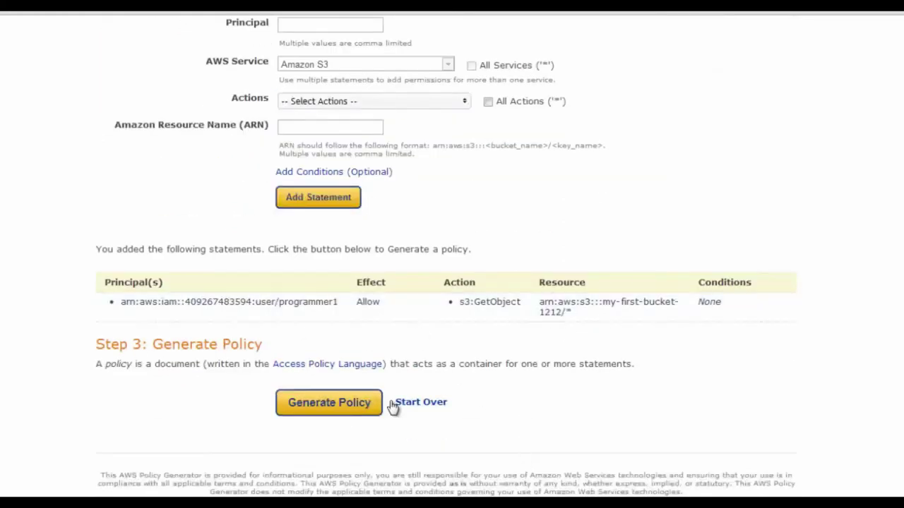
Generate the policy JSON, check its GetObject, Allow, bucket and principal entries, then select it all.
click(320, 402)
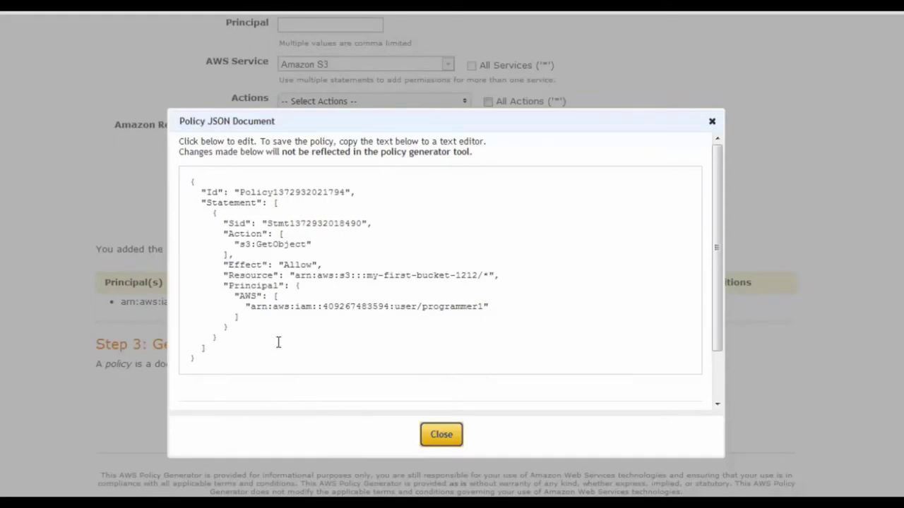
double_click(251, 234)
drag(256, 244, 301, 242)
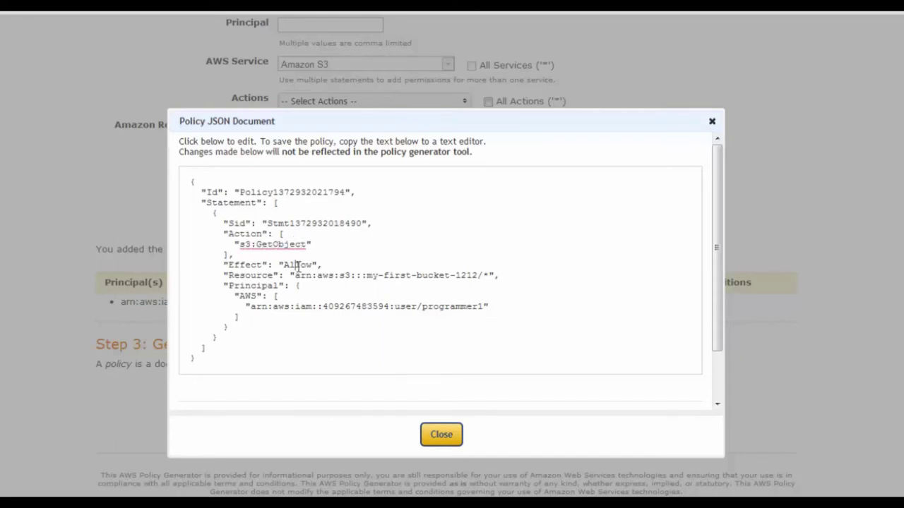
double_click(296, 265)
drag(366, 275, 450, 276)
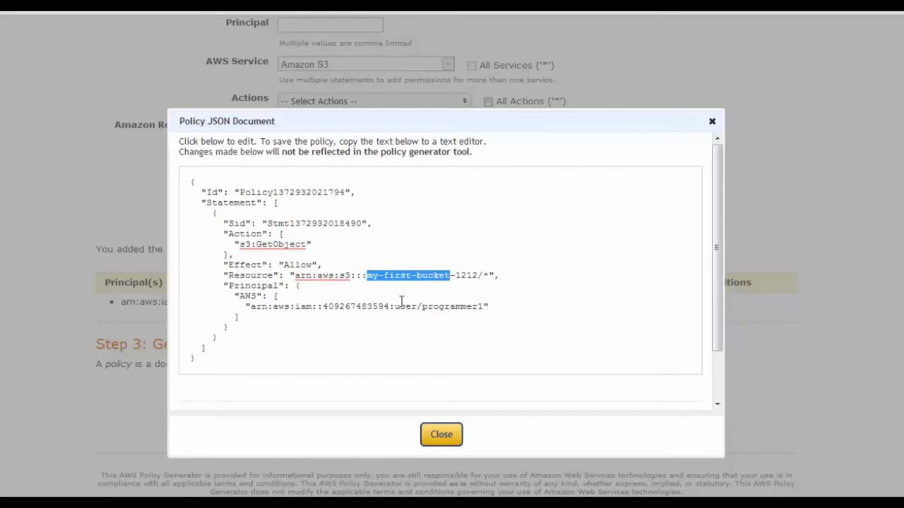
double_click(468, 307)
drag(222, 362, 91, 110)
key(ctrl+c)
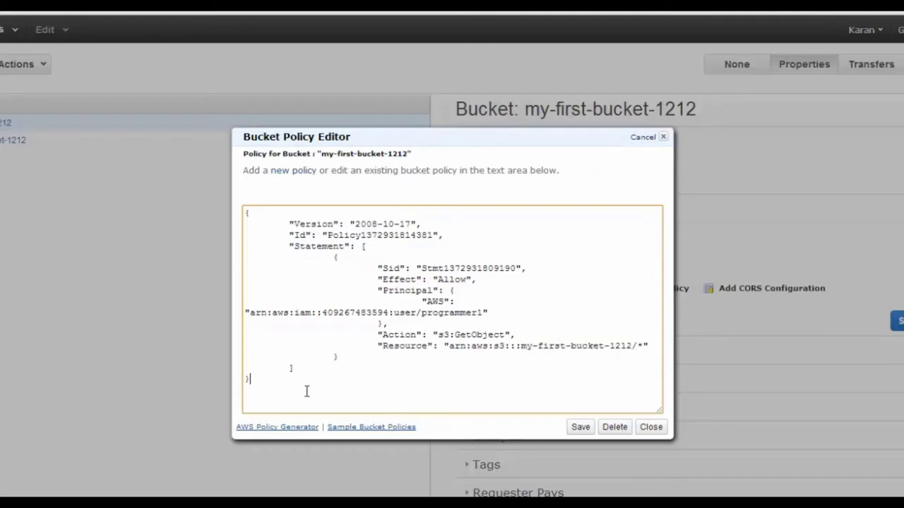
Swap the old bucket policy text for the generated JSON, save it, and save the bucket permissions.
drag(306, 389, 70, 127)
key(Delete)
key(ctrl+v)
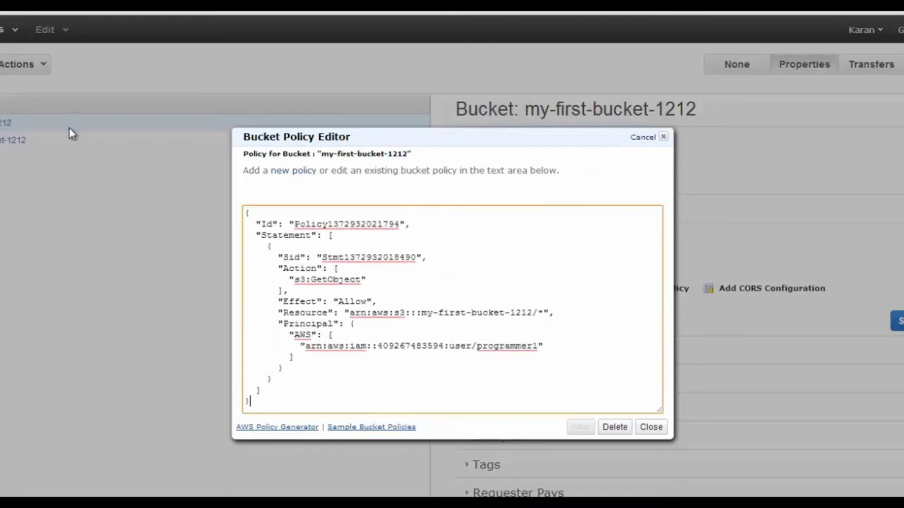
click(580, 427)
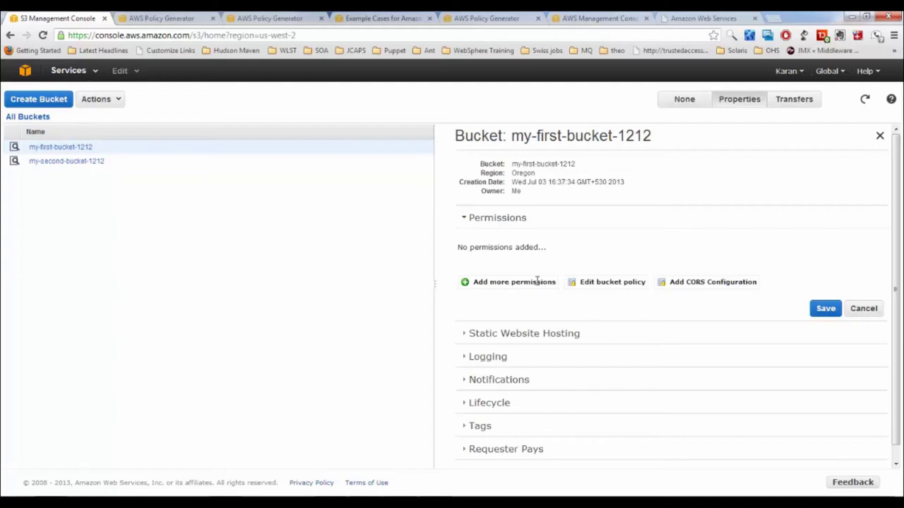
click(822, 311)
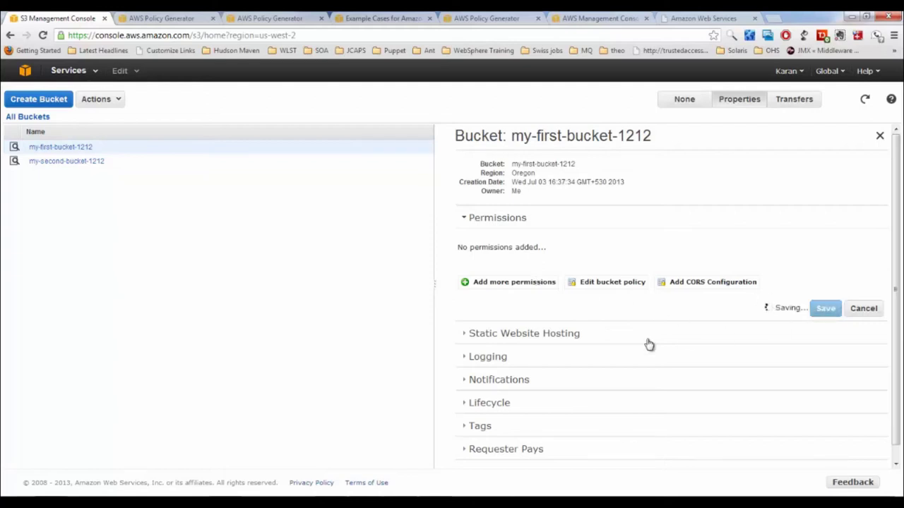
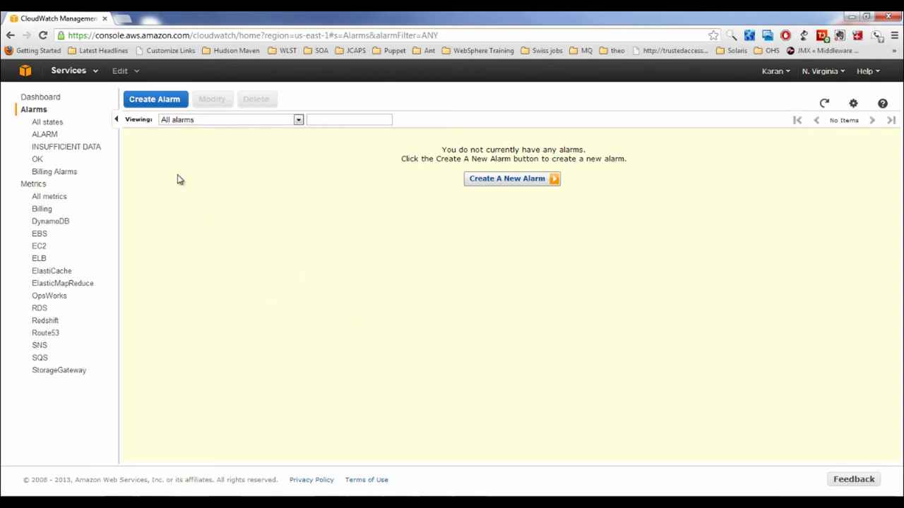
Start a new alarm and page through the metric list to metrics 101–150.
click(173, 107)
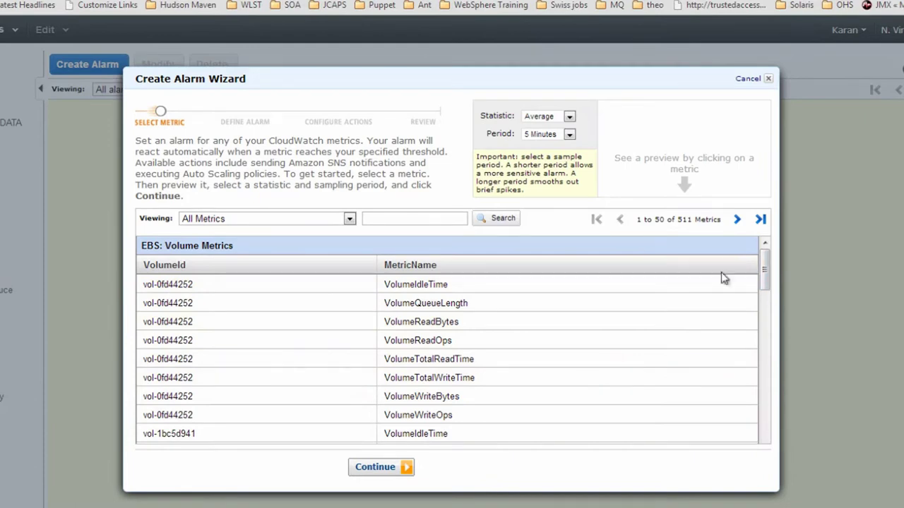
drag(764, 278, 746, 482)
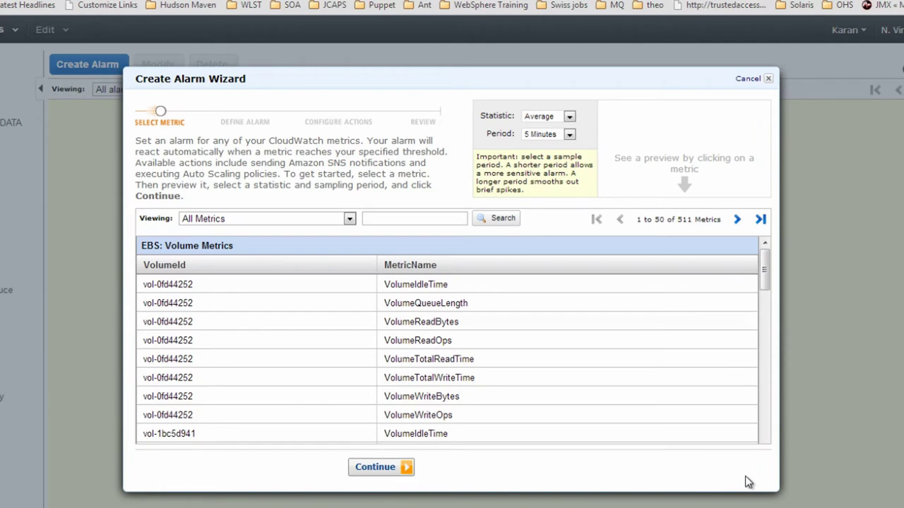
click(736, 221)
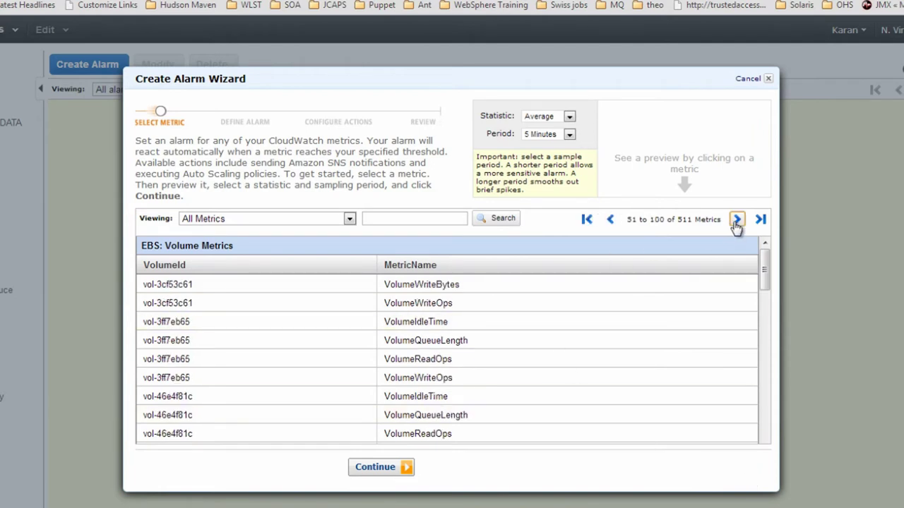
click(736, 221)
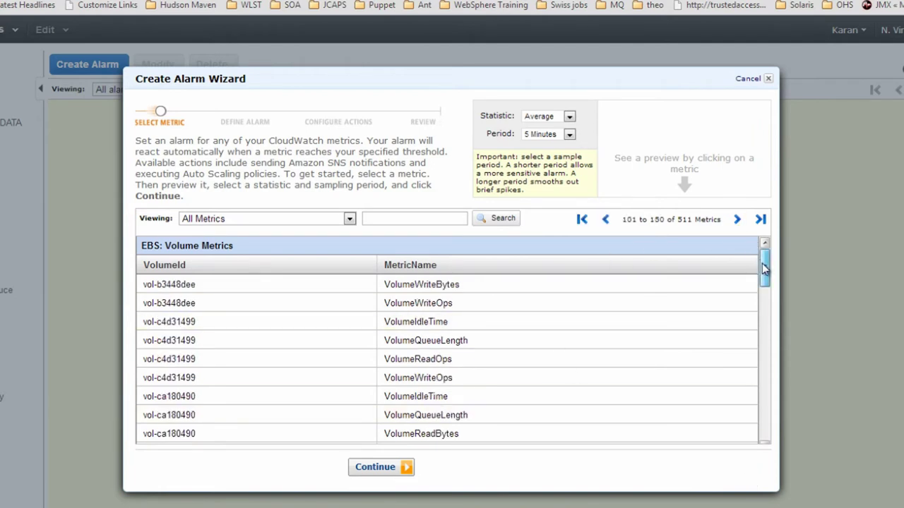
drag(763, 268, 766, 440)
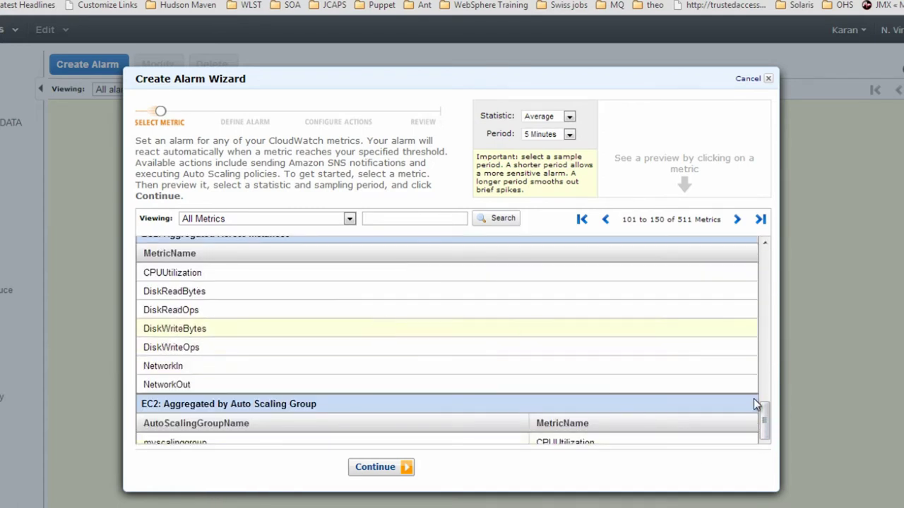
drag(765, 413, 767, 410)
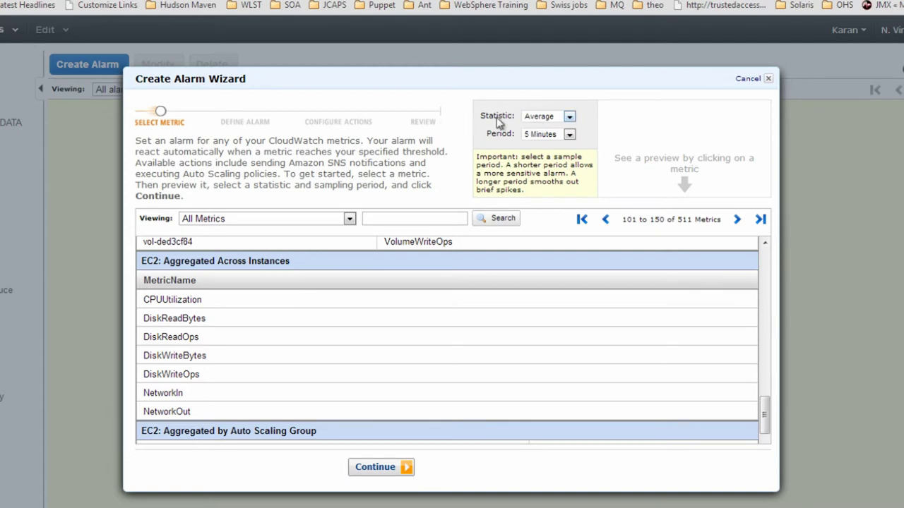
Select the aggregated EC2 CPUUtilization metric with Average over 5 Minutes and continue.
click(549, 116)
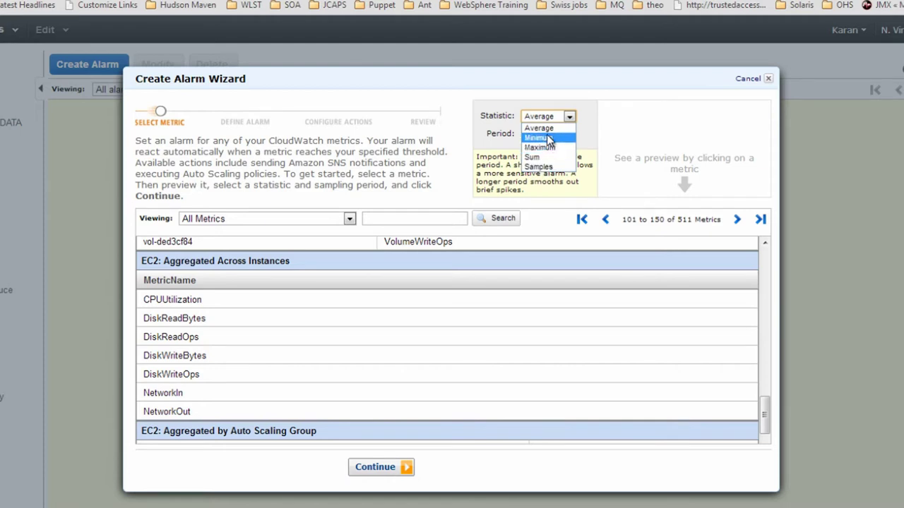
click(547, 130)
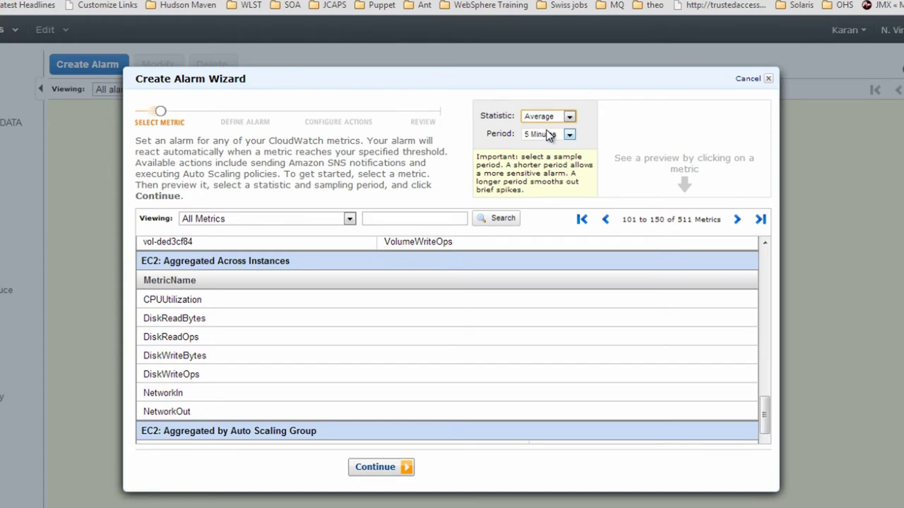
click(547, 134)
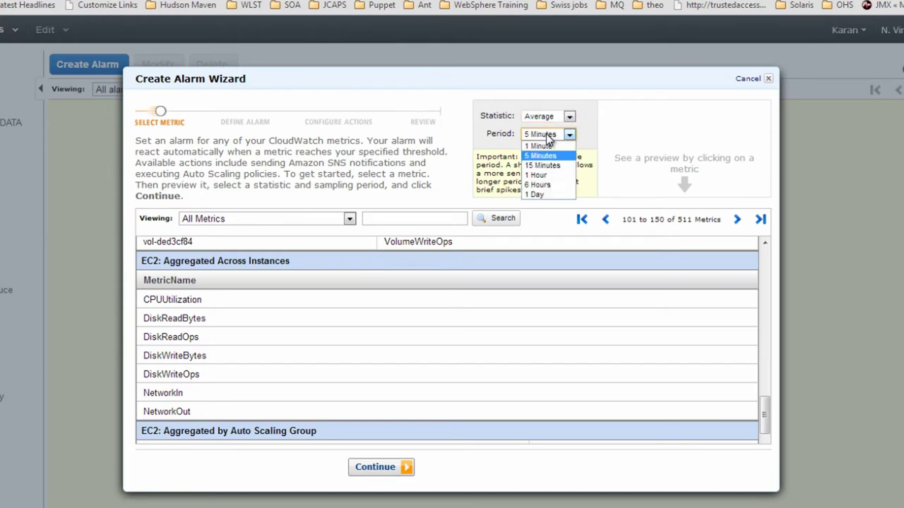
click(545, 133)
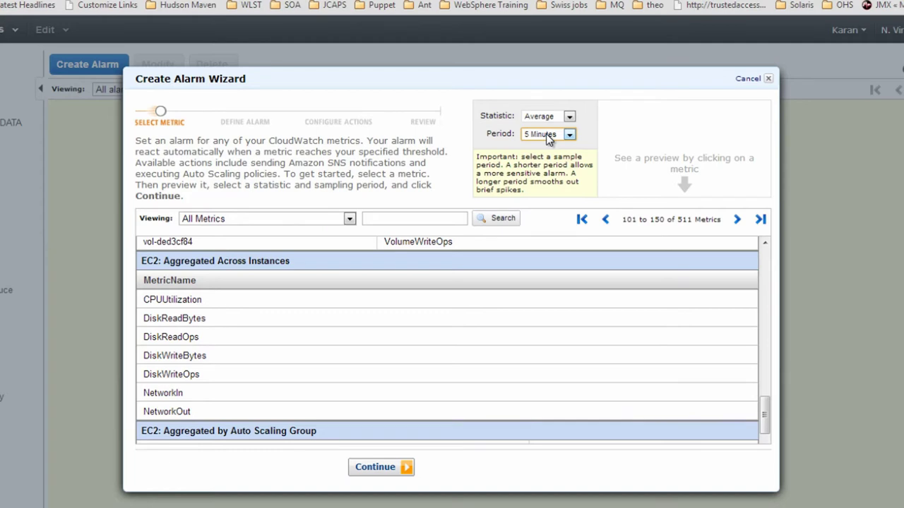
click(192, 302)
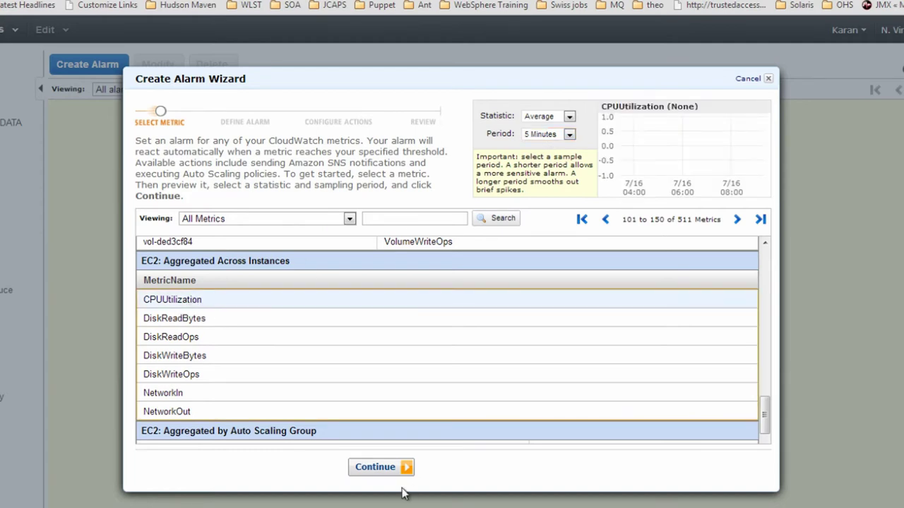
click(378, 469)
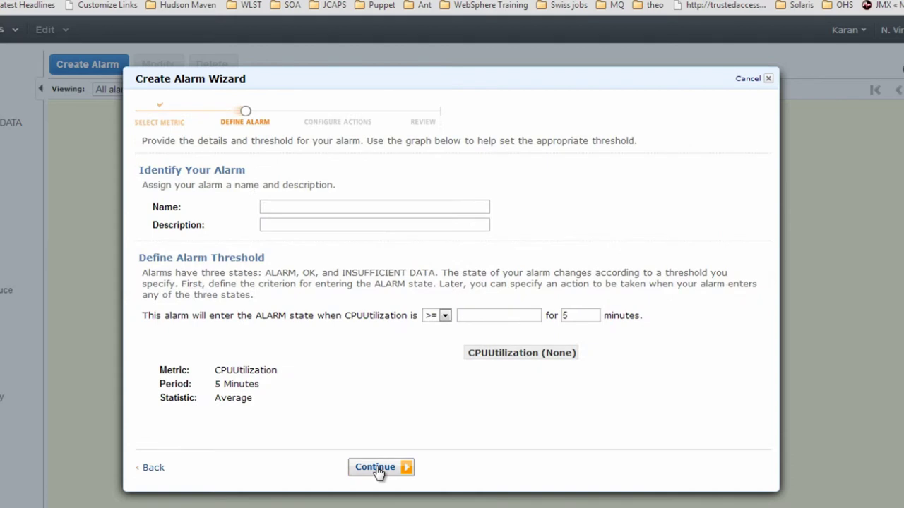
Name the alarm CPU_Alarm with the description 'Alarm for high cpu utilization'.
click(306, 208)
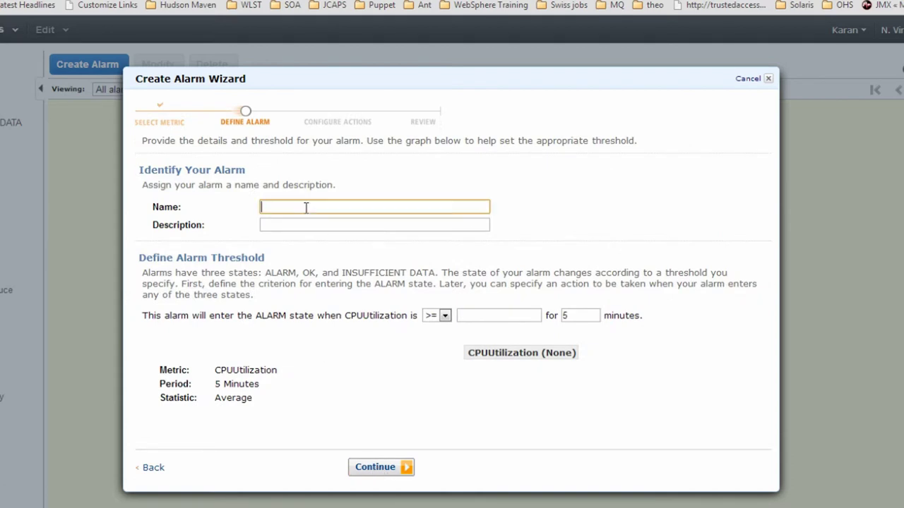
text(CPU_Alarm)
key(Tab)
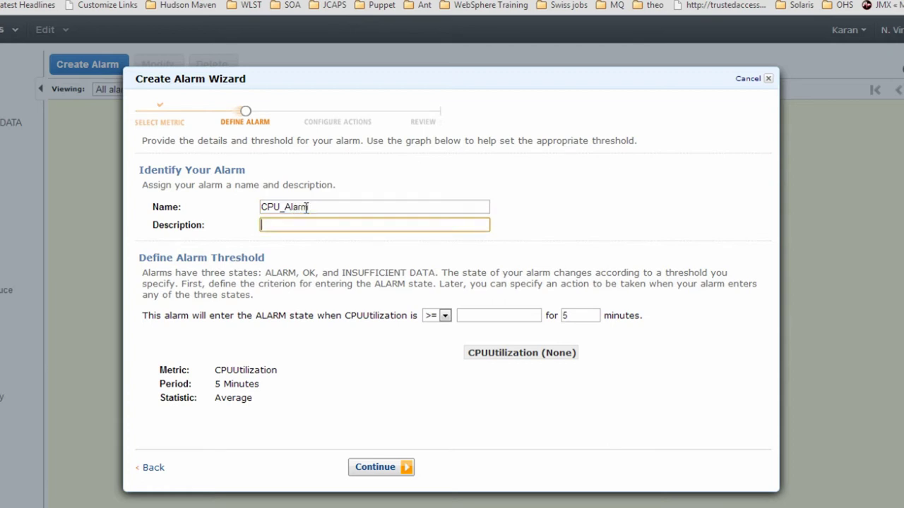
text(Alarm for high cpu)
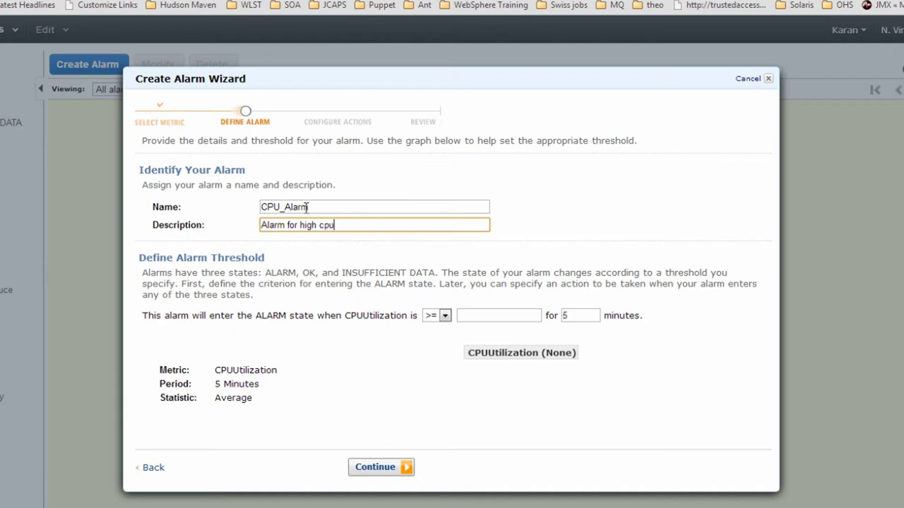
text( utilization)
drag(209, 316, 273, 315)
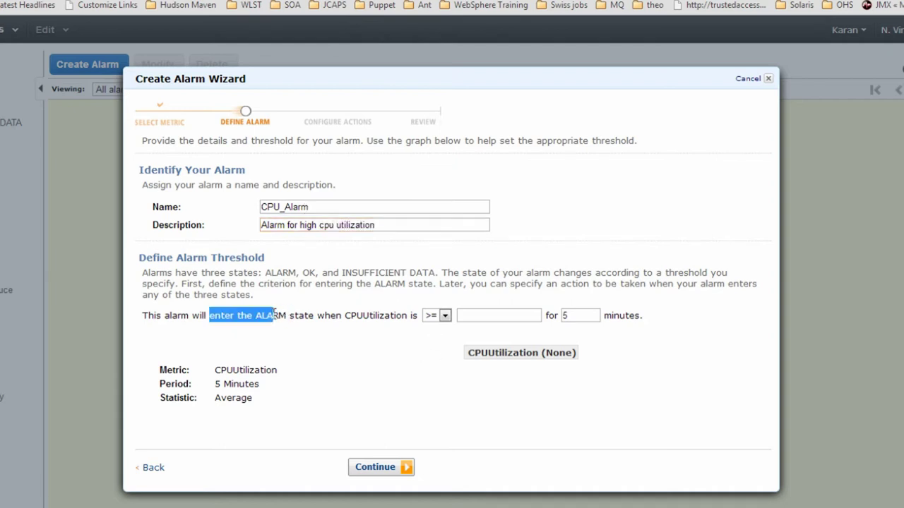
drag(161, 315, 286, 329)
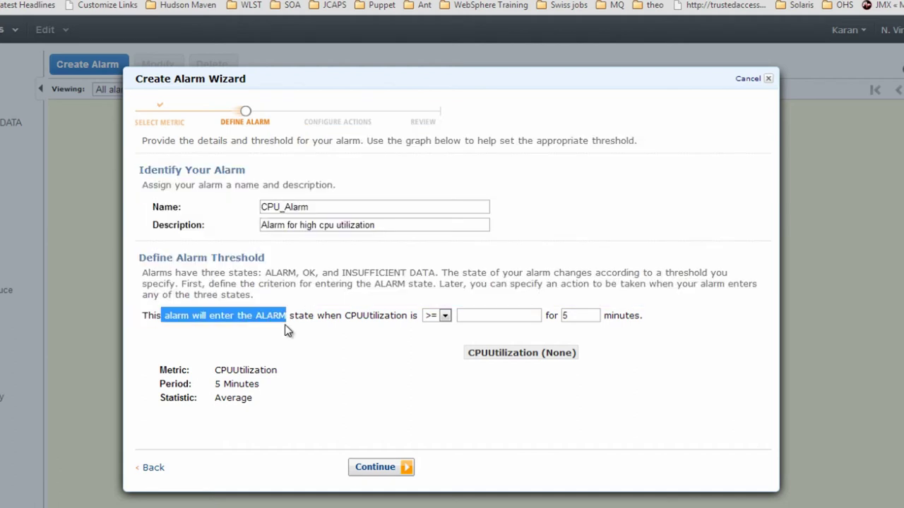
click(288, 331)
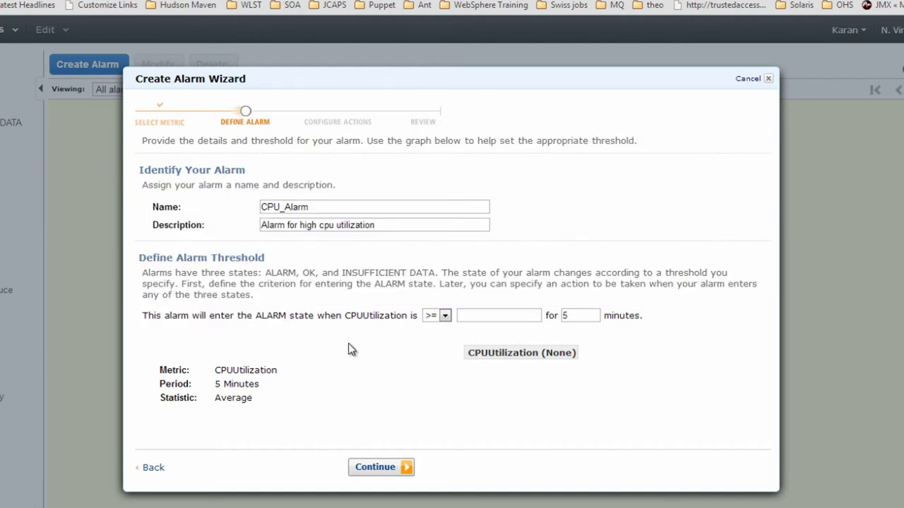
Set the alarm to trigger when CPUUtilization >= 80 for 15 minutes.
click(465, 315)
text(80)
key(Tab)
text(15)
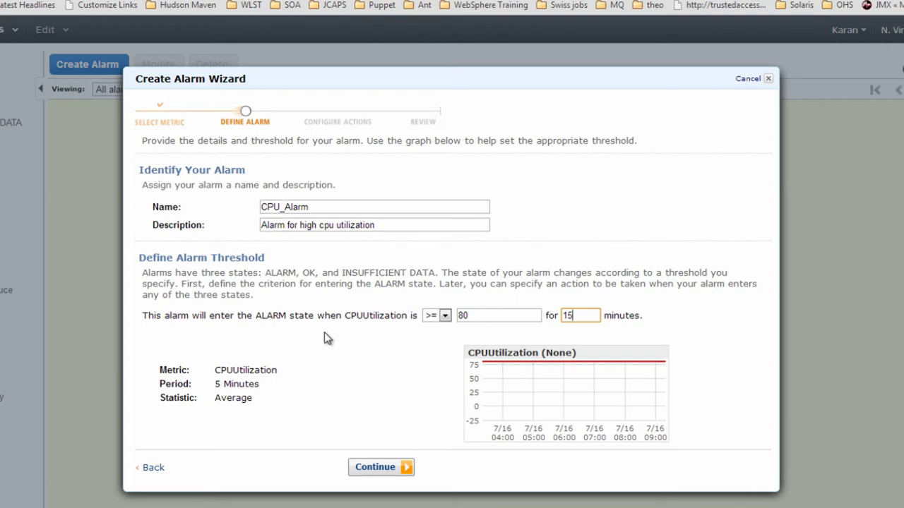
click(379, 471)
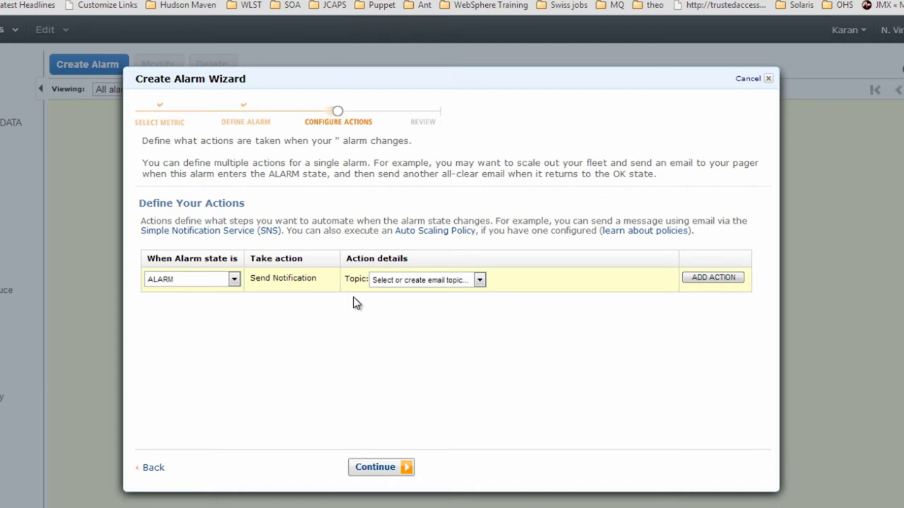
Notify a new e-mail topic mycpualert sent to the administrator's e-mail address.
click(432, 281)
click(422, 300)
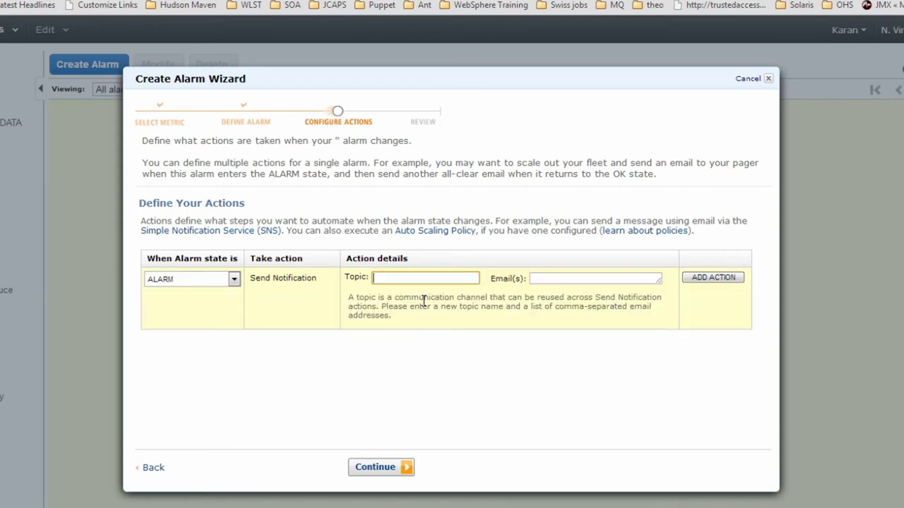
click(421, 279)
text(mycpualertt)
key(Tab)
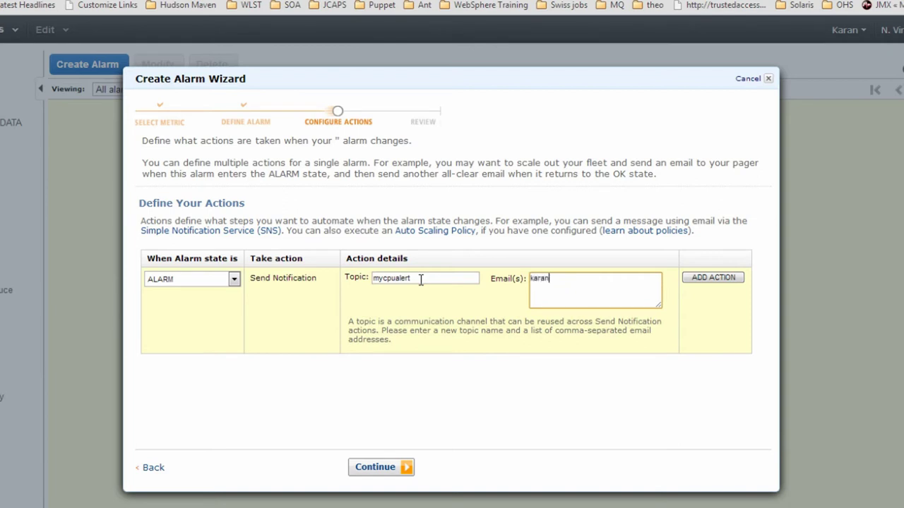
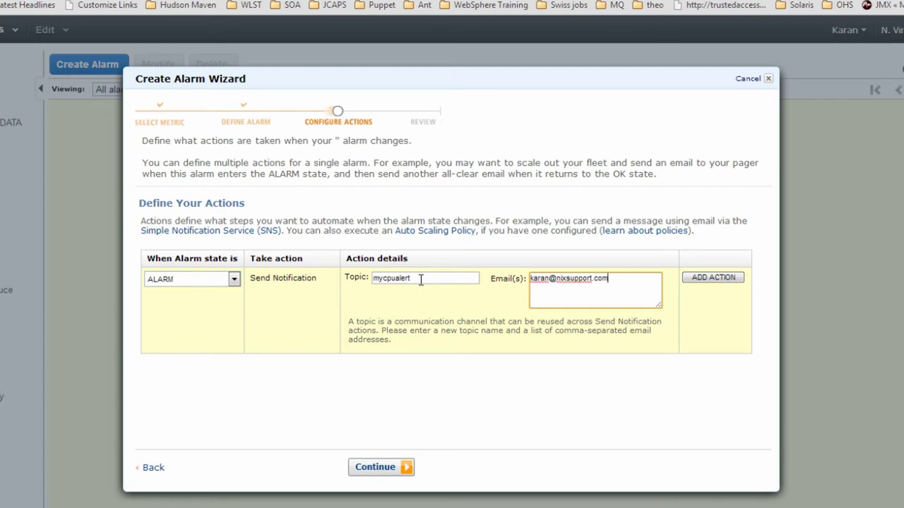
click(382, 467)
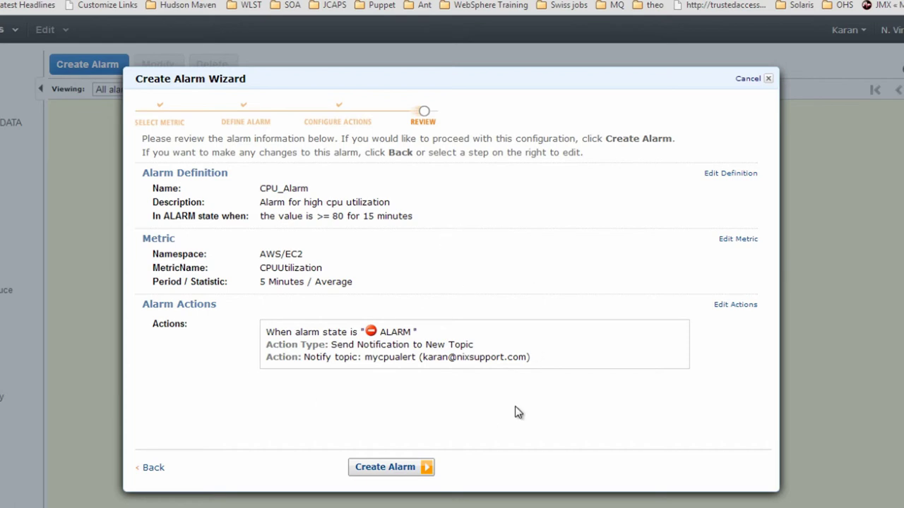
Create CPU_Alarm, close the wizard, and draw a rectangle on the Conceptboard AWS board.
click(391, 468)
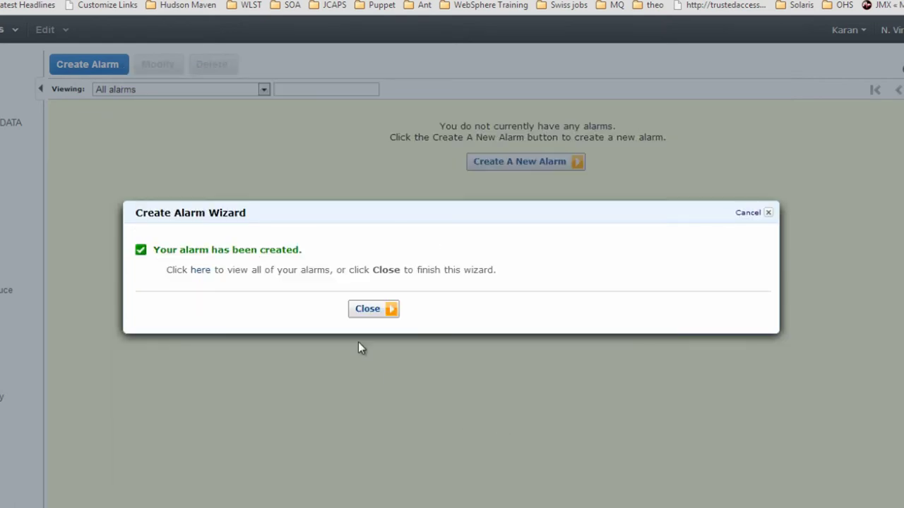
click(367, 313)
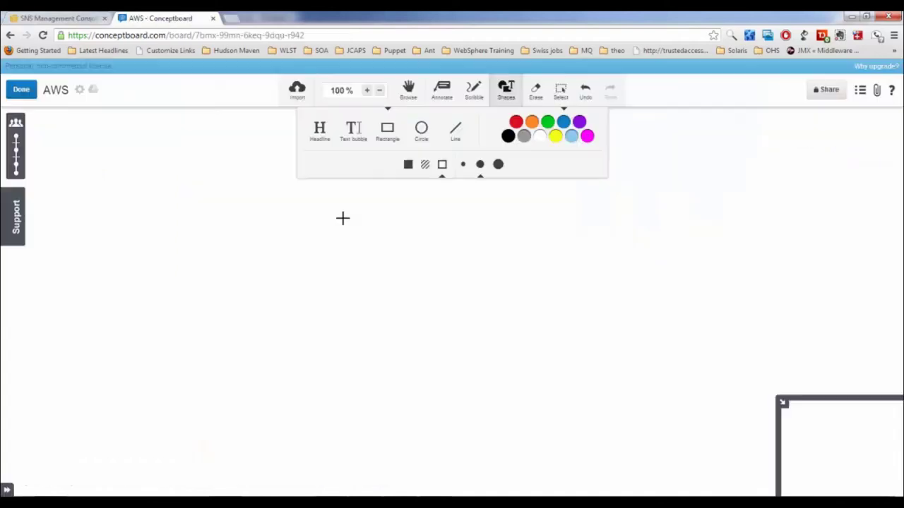
drag(342, 210, 479, 239)
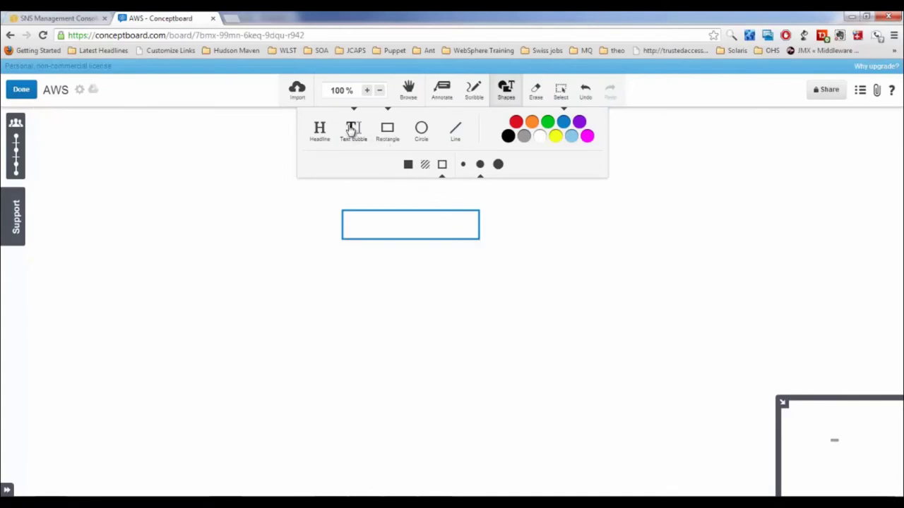
Label the existing rectangle TOPIC with a text bubble.
click(350, 130)
drag(367, 219, 445, 228)
text(TOP)
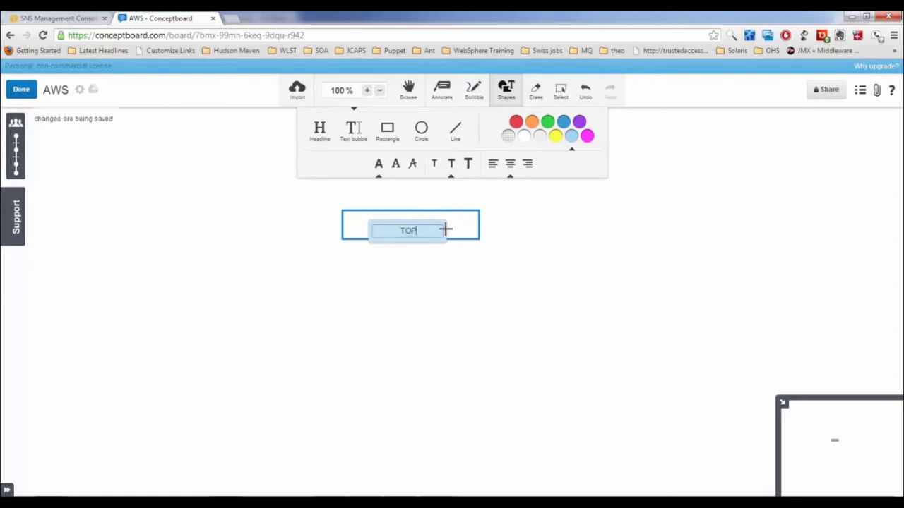
text(IC)
click(417, 293)
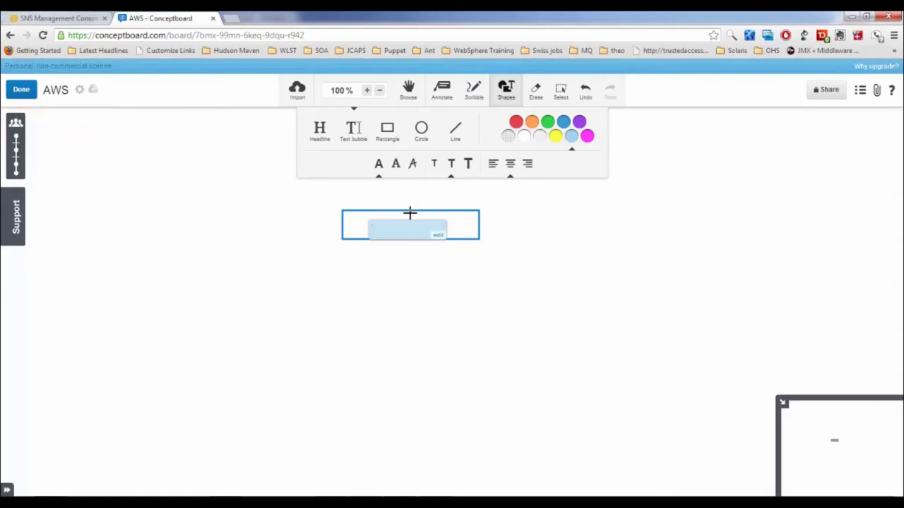
Draw a second rectangle below TOPIC and label it QUEUE.
click(388, 133)
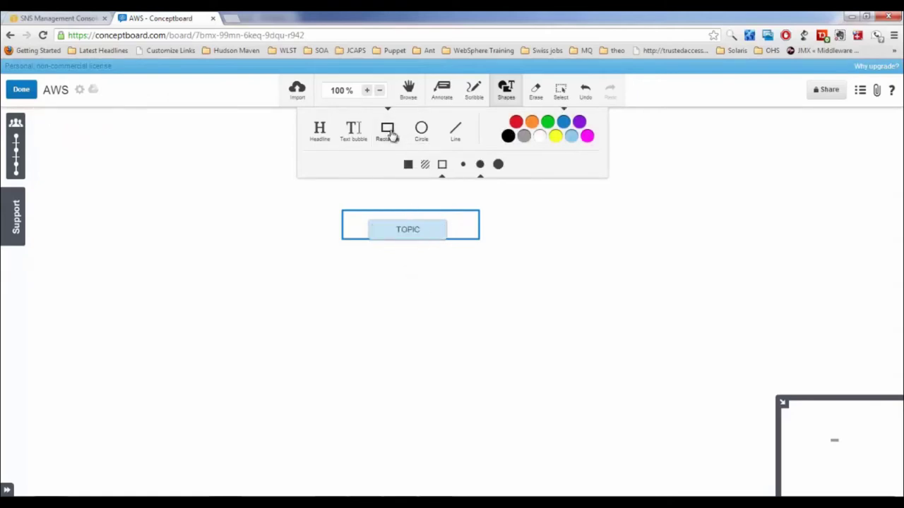
mouse_move(342, 273)
mouse_down()
mouse_move(374, 307)
mouse_move(482, 301)
mouse_up()
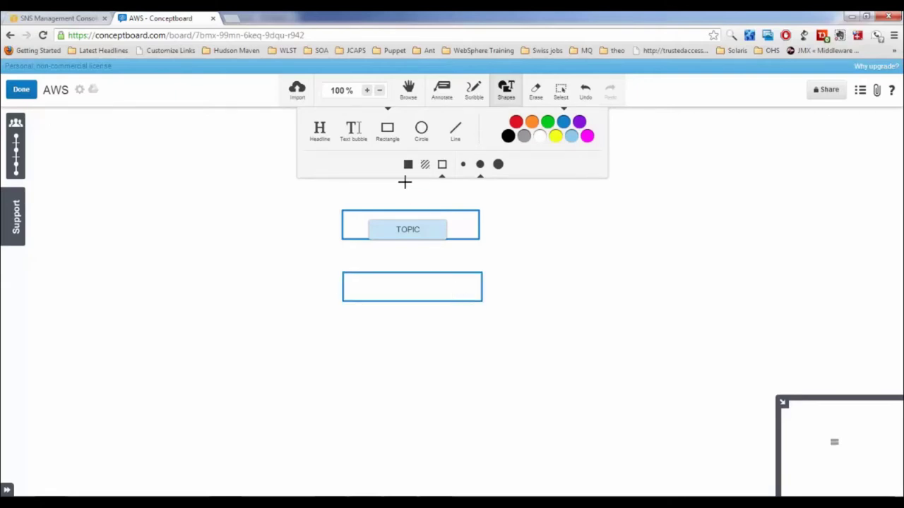
click(362, 138)
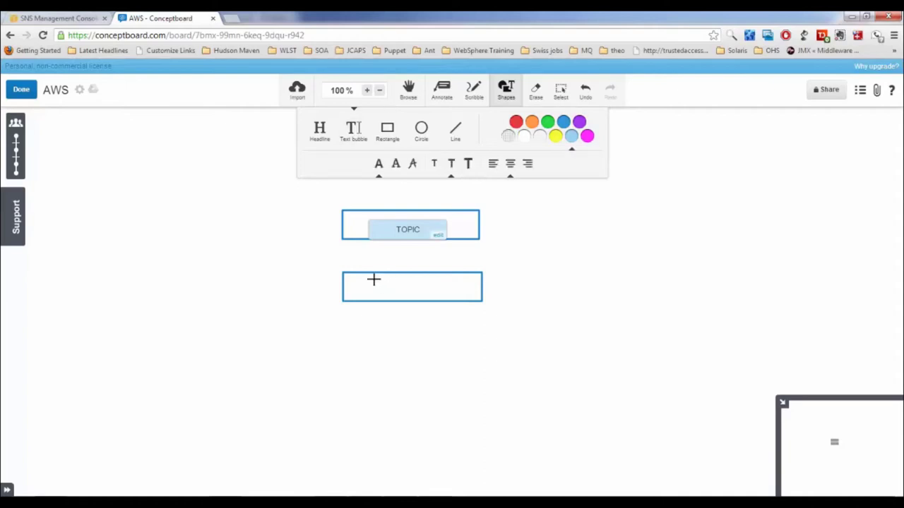
drag(374, 279, 449, 291)
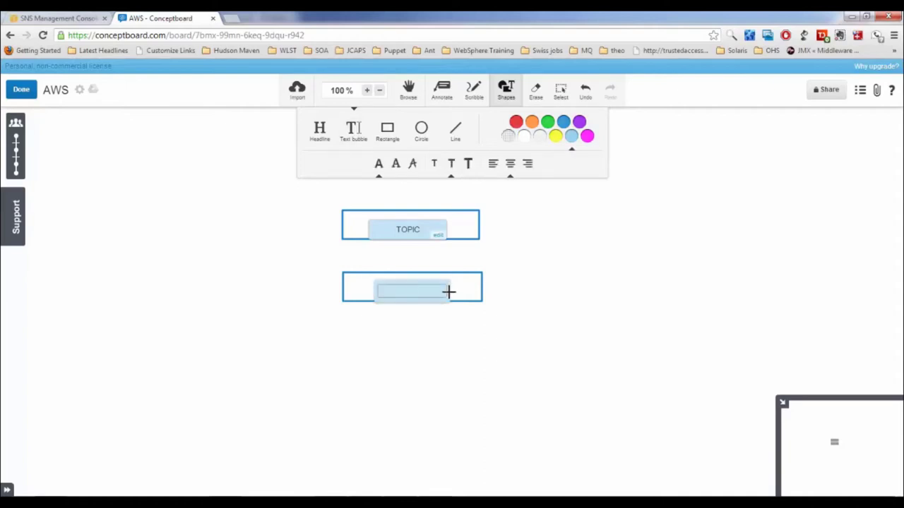
text(QUEUE)
click(456, 132)
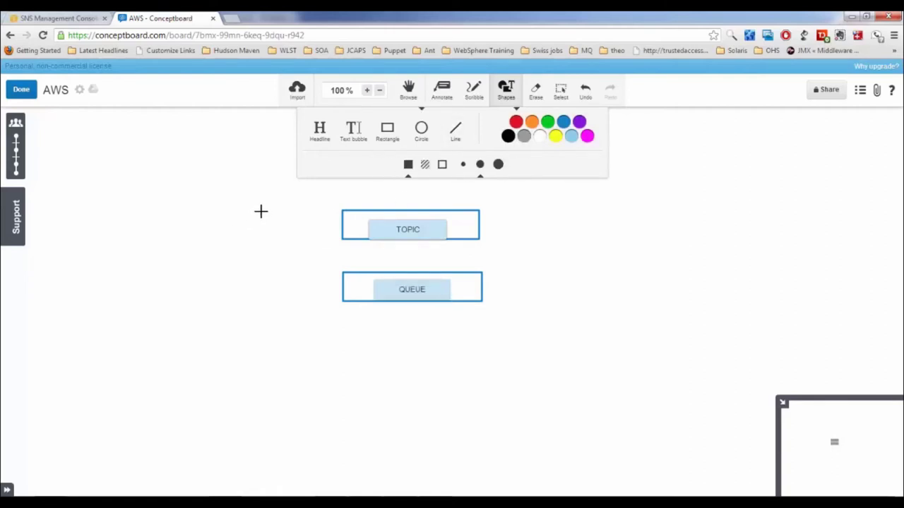
Draw a red circle left of TOPIC with an arrow into TOPIC.
drag(260, 211, 223, 239)
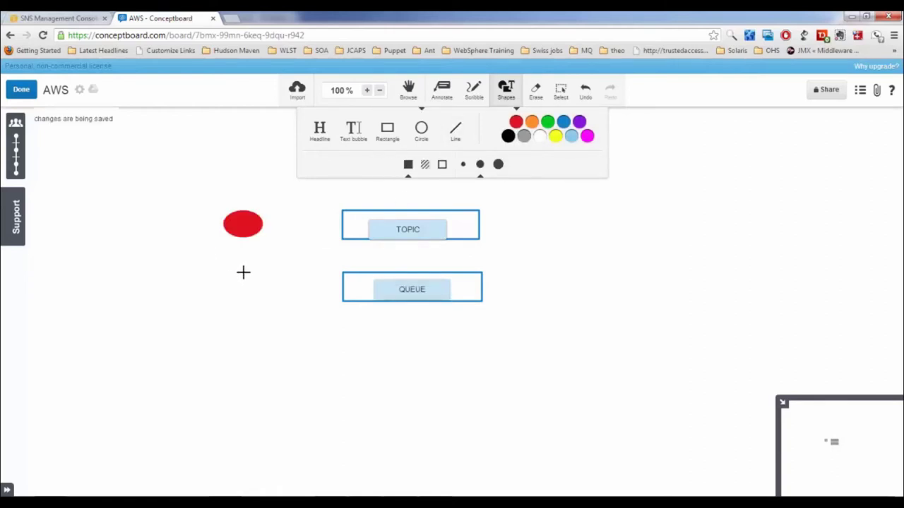
drag(250, 268, 214, 303)
key(ctrl+z)
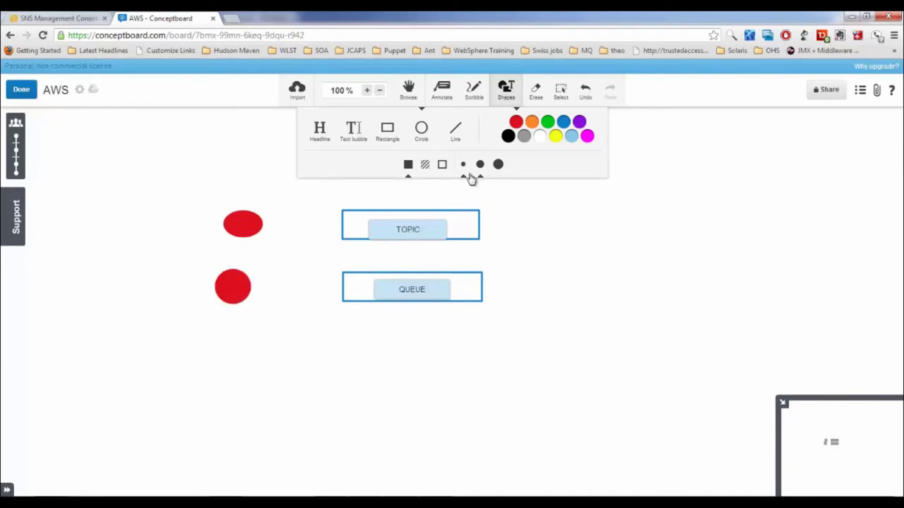
click(455, 128)
drag(263, 224, 341, 224)
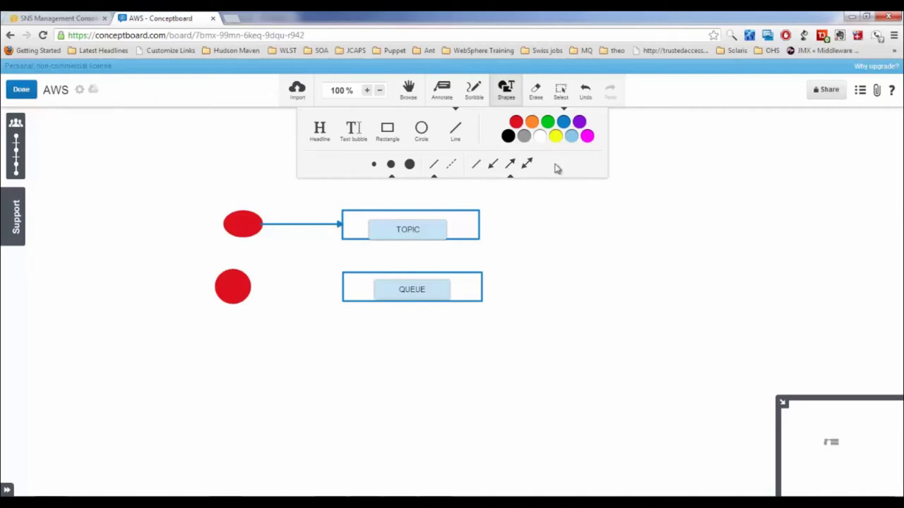
Add orange circles right of TOPIC, each joined by an arrow from TOPIC.
click(421, 132)
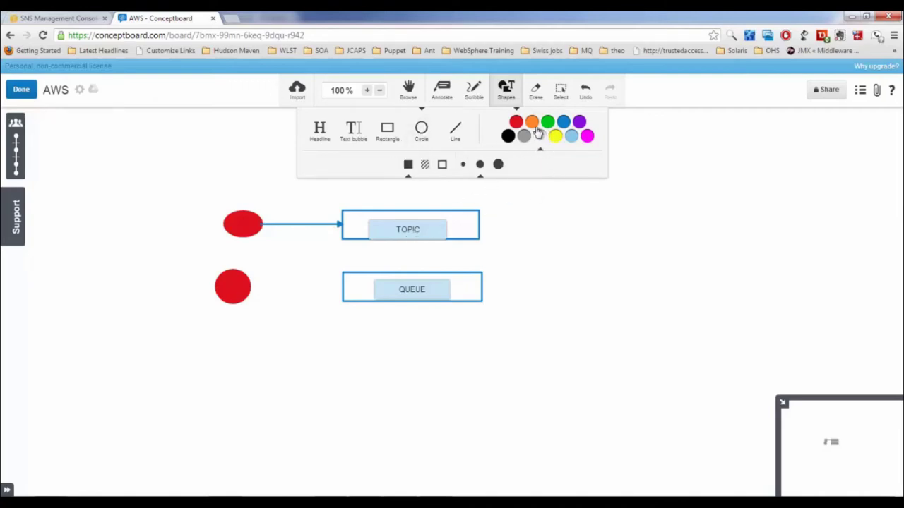
click(531, 122)
drag(570, 189, 549, 216)
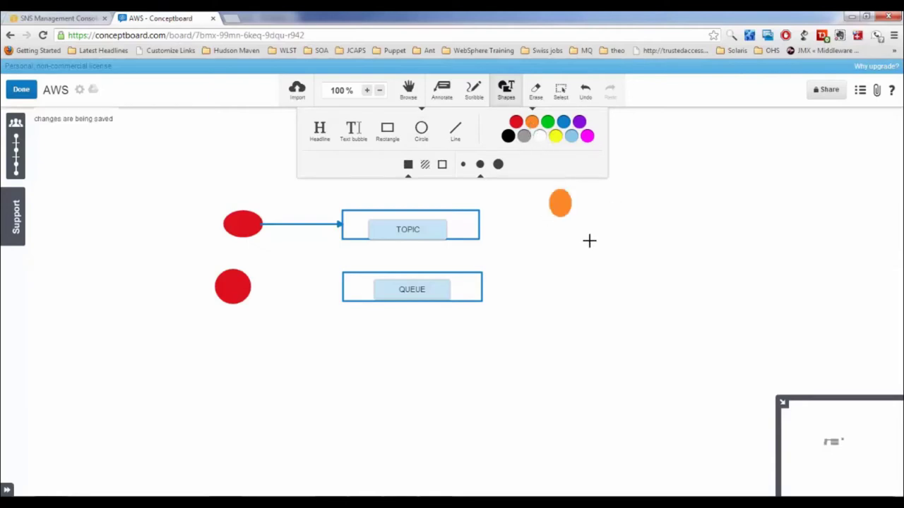
mouse_move(625, 203)
mouse_down()
mouse_move(593, 241)
mouse_move(542, 262)
mouse_up()
mouse_move(531, 211)
mouse_down()
mouse_move(524, 232)
mouse_move(502, 246)
mouse_up()
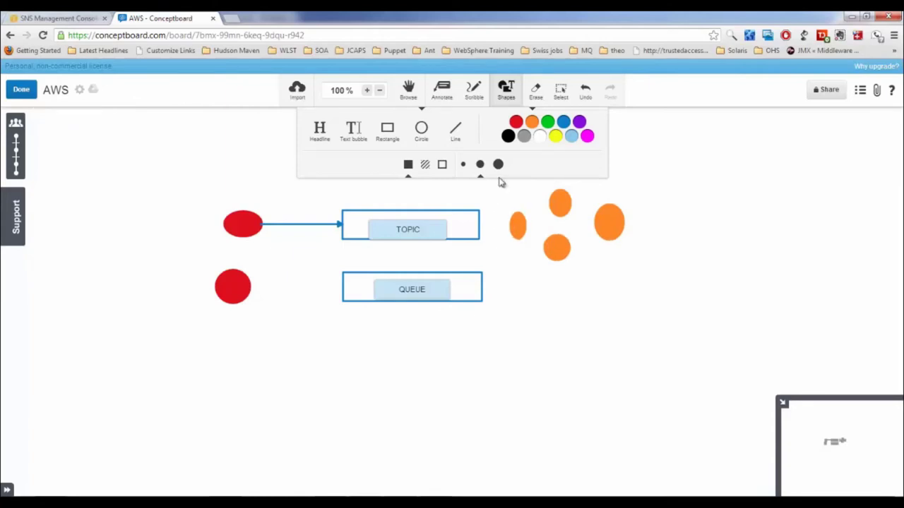
click(456, 131)
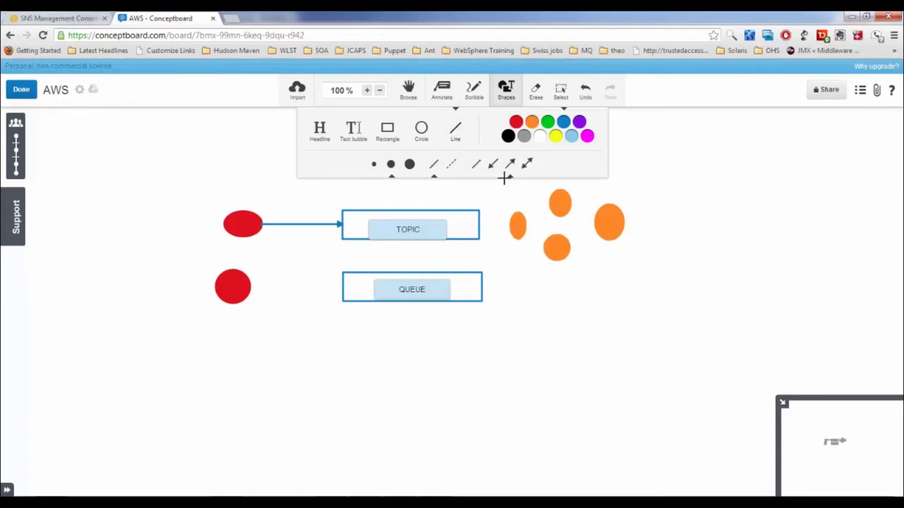
mouse_move(478, 219)
mouse_down()
mouse_move(555, 196)
mouse_move(490, 232)
mouse_move(547, 204)
mouse_up()
drag(480, 234, 546, 251)
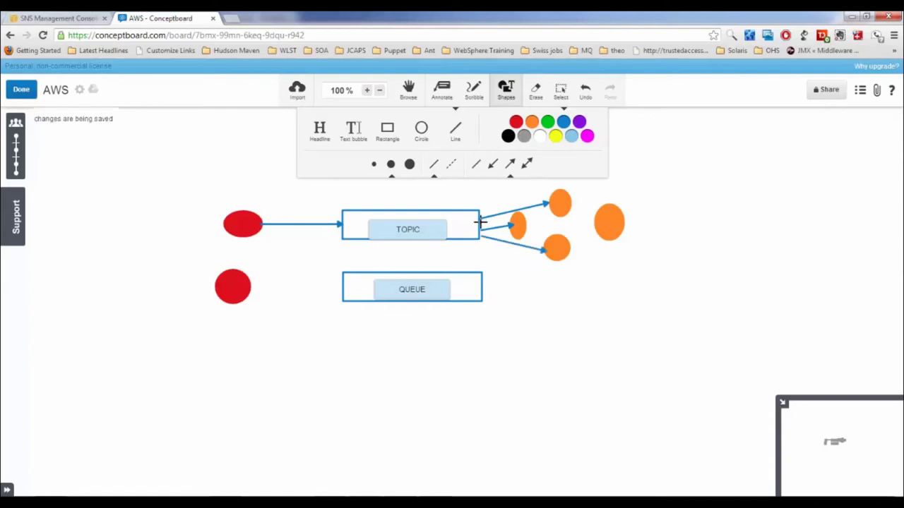
drag(481, 224, 616, 224)
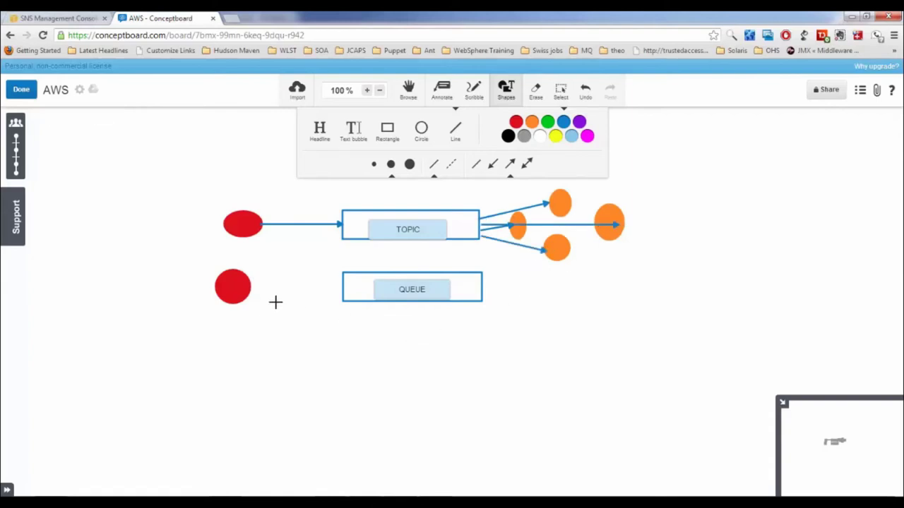
Add an orange circle right of QUEUE with an arrow from QUEUE to it.
drag(250, 290, 337, 291)
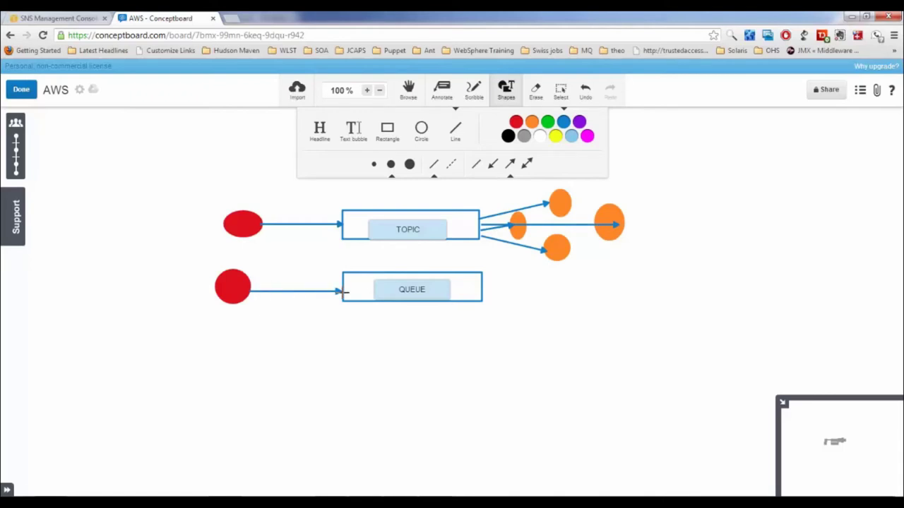
key(ctrl+z)
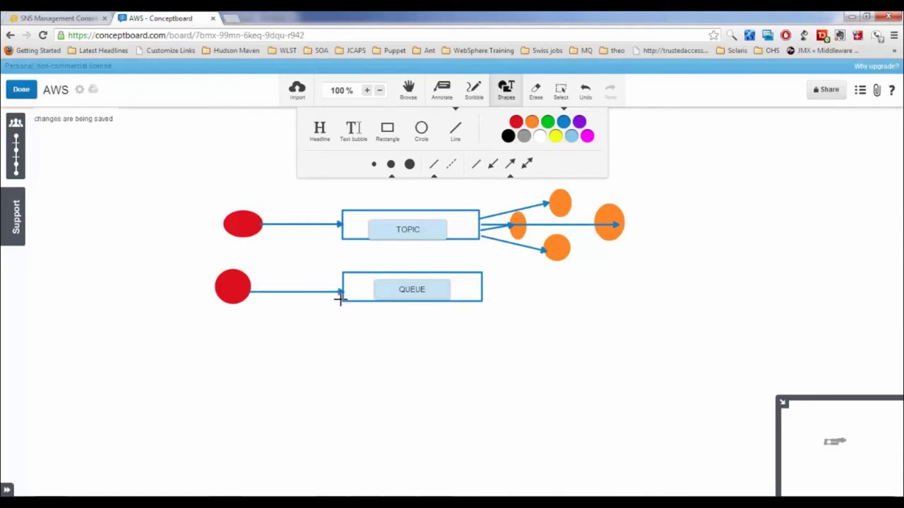
click(426, 138)
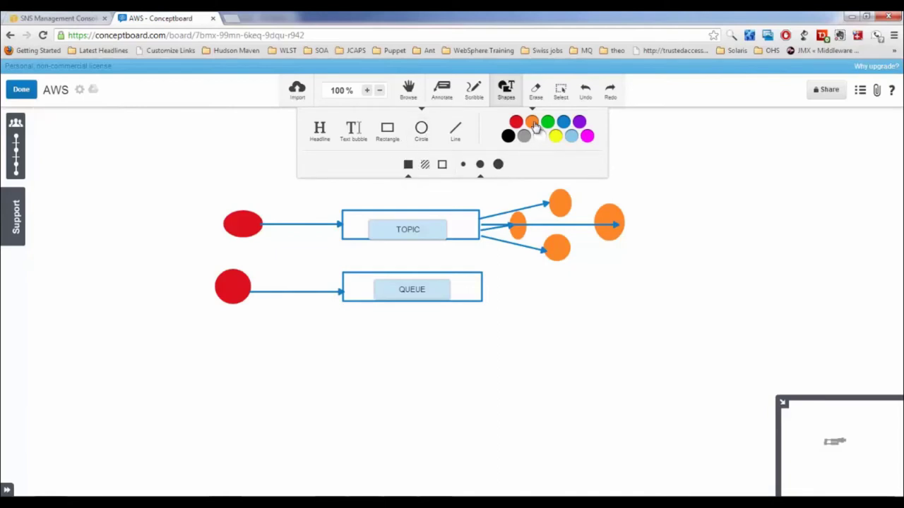
drag(594, 275, 550, 309)
click(454, 130)
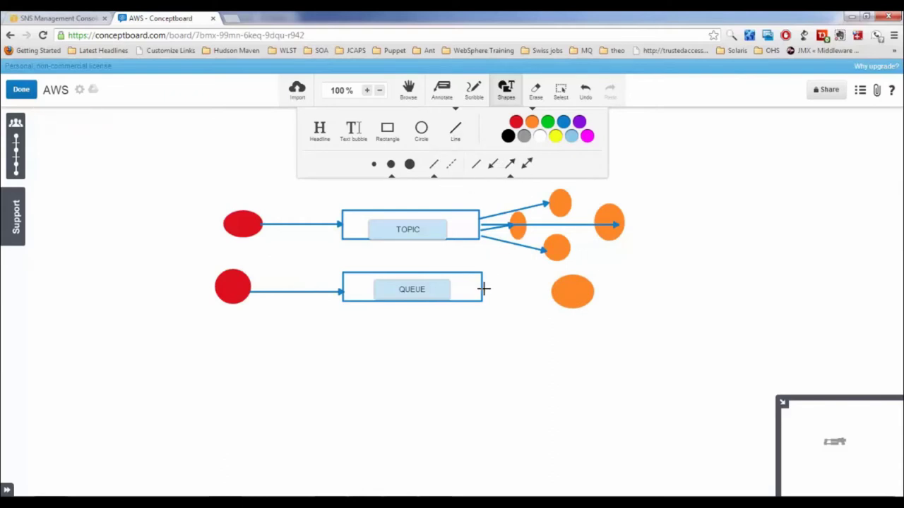
drag(483, 289, 554, 289)
In SNS, create topic myfirsttopic with display name Notification Alert.
click(50, 20)
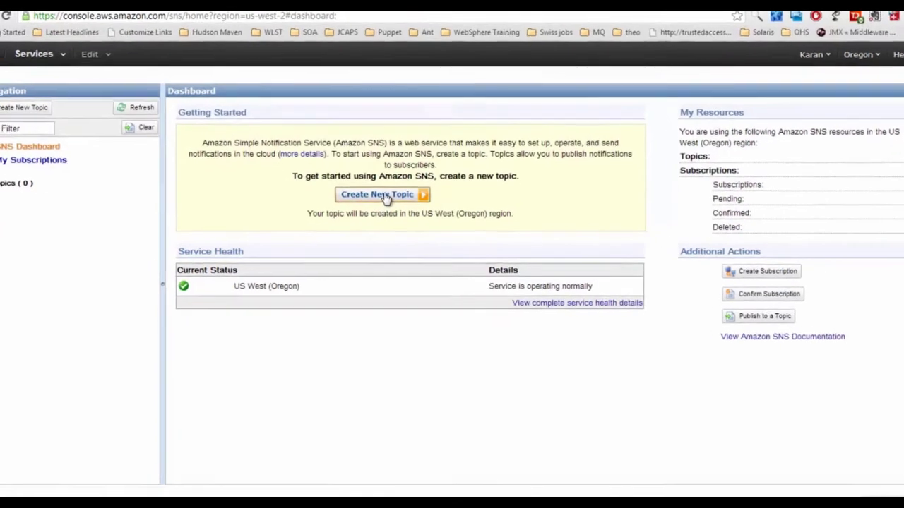
click(385, 200)
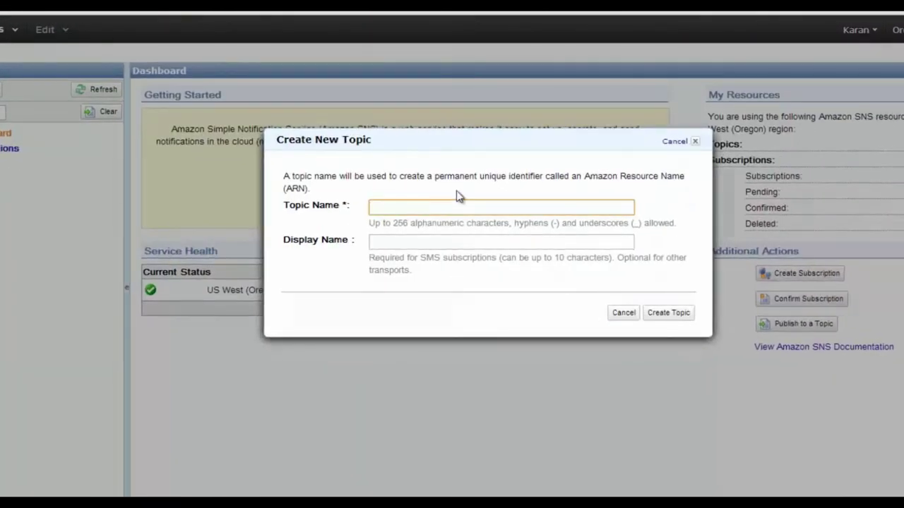
text(my)
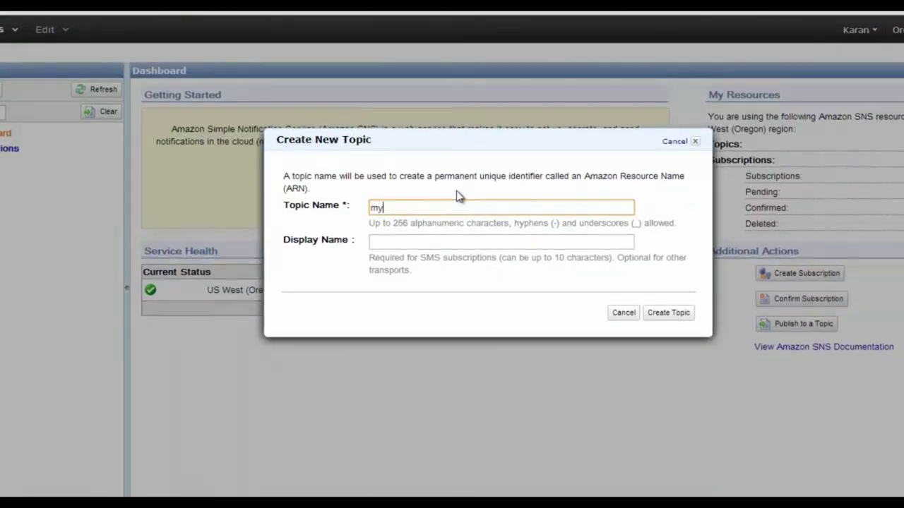
text(firsttopic)
key(Tab)
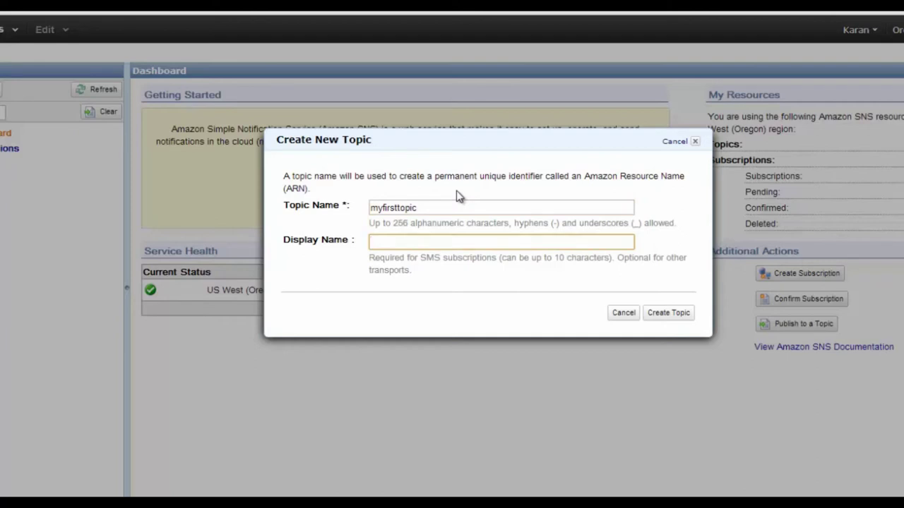
text(Notification Alert)
click(662, 315)
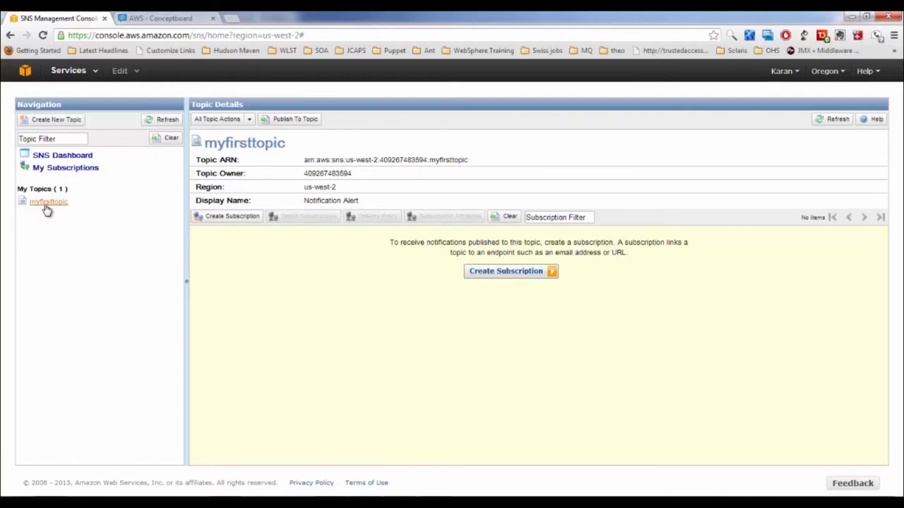
Subscribe the administrator's e-mail address to myfirsttopic using the Email protocol.
click(503, 274)
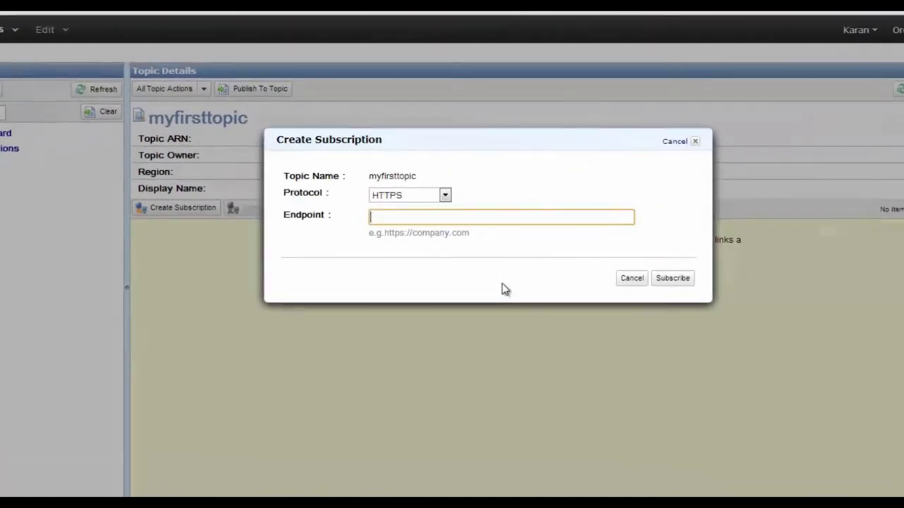
click(446, 200)
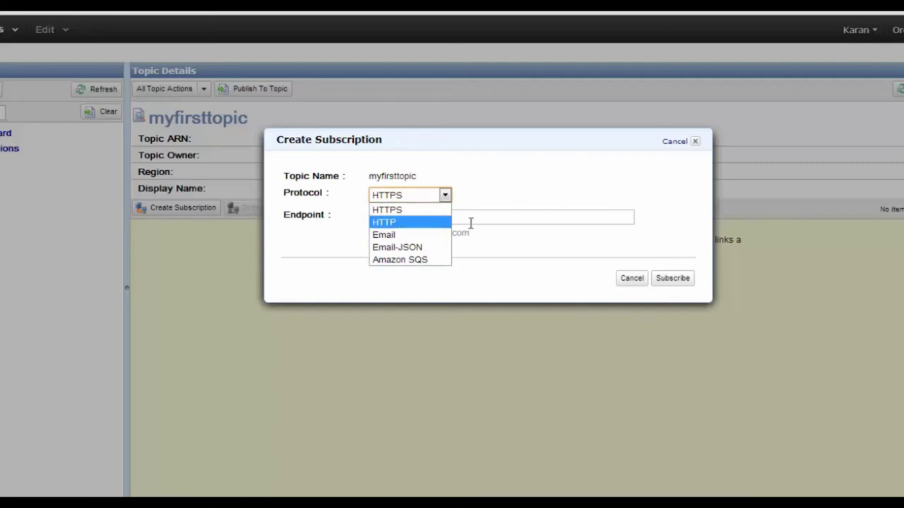
click(412, 222)
click(411, 216)
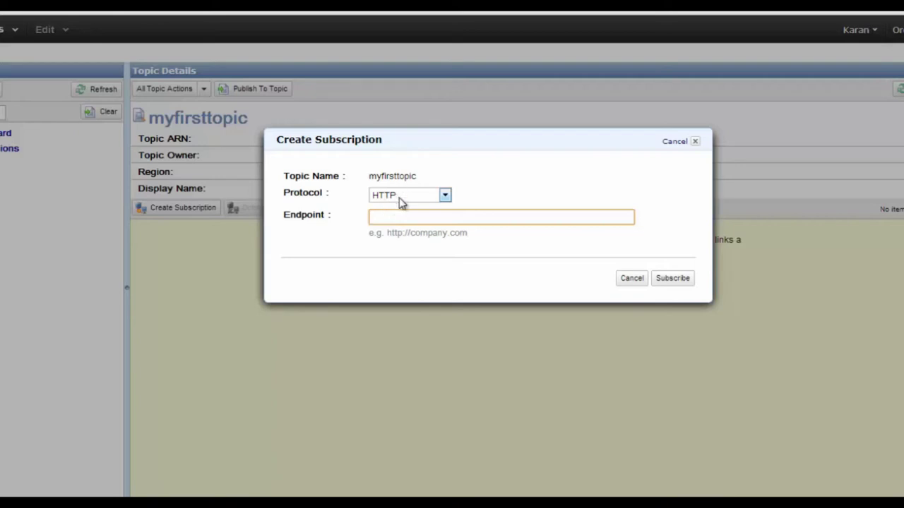
click(401, 199)
click(393, 234)
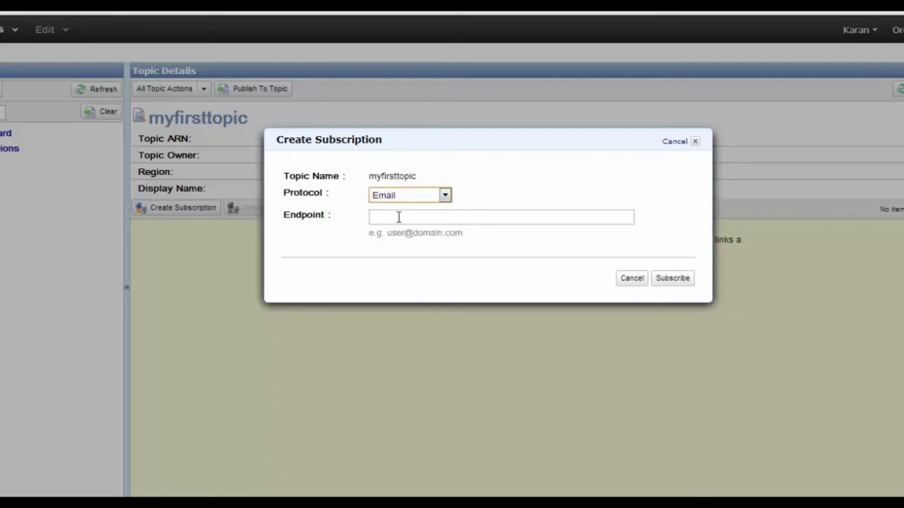
click(398, 217)
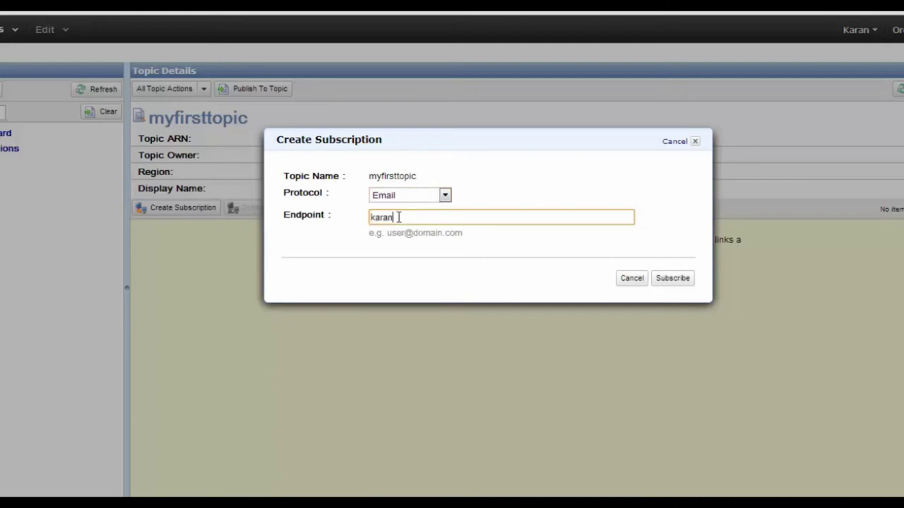
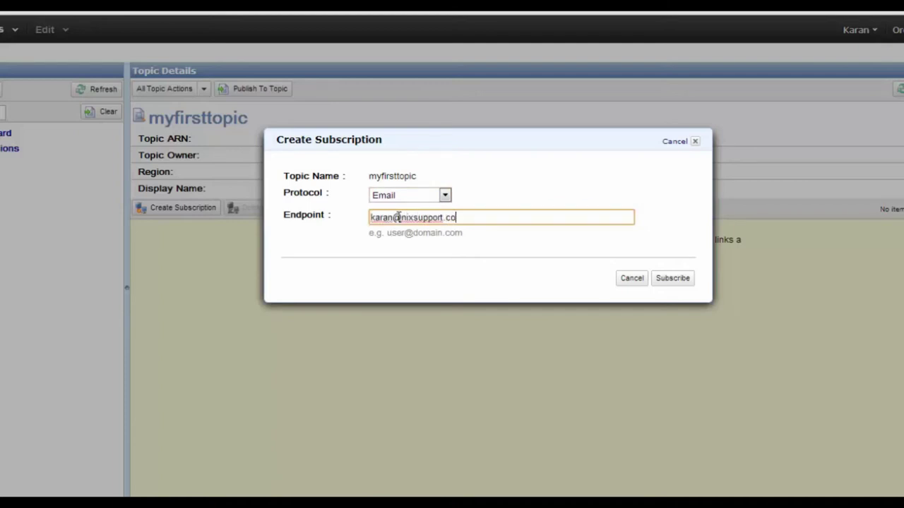
click(680, 279)
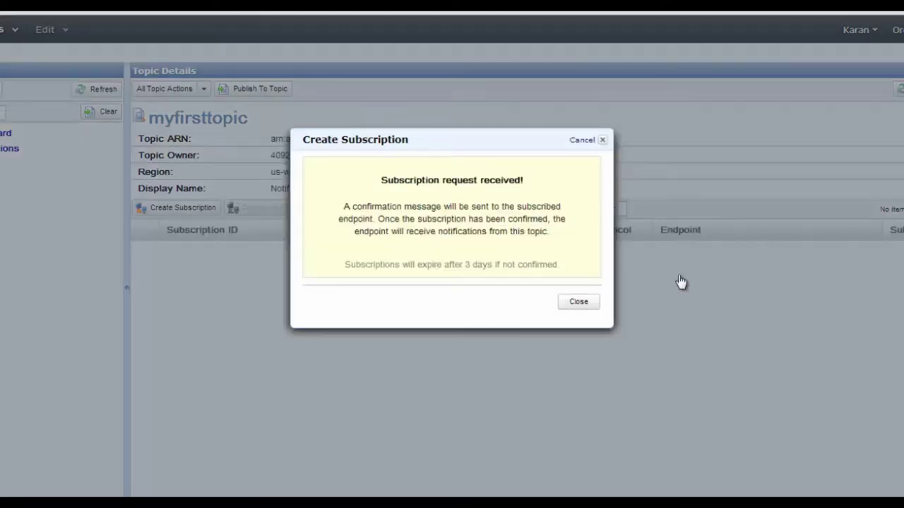
click(557, 295)
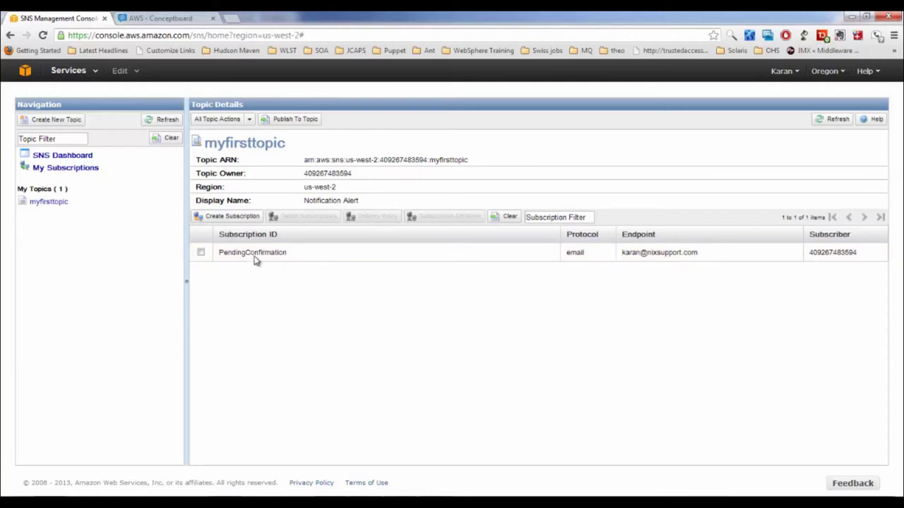
Open Gmail in a new tab and confirm the subscription from the AWS email.
click(234, 20)
text(gmail.com)
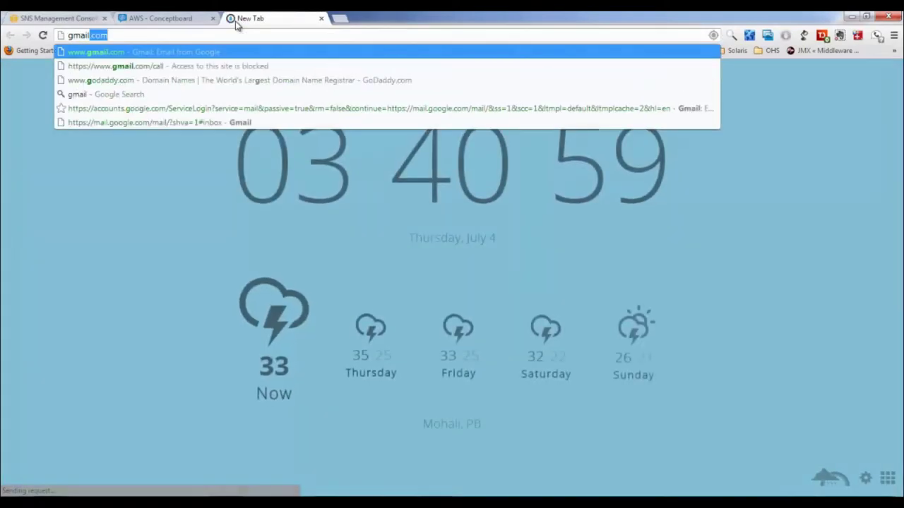
key(Return)
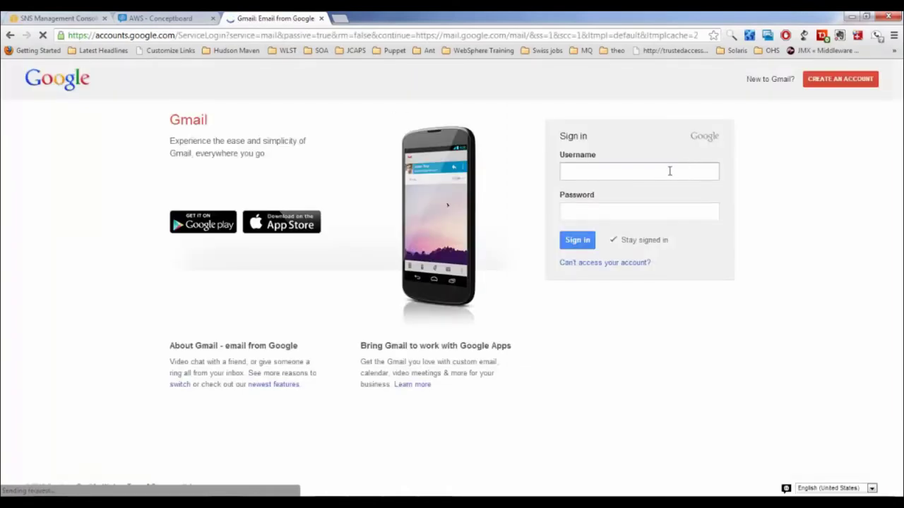
click(647, 170)
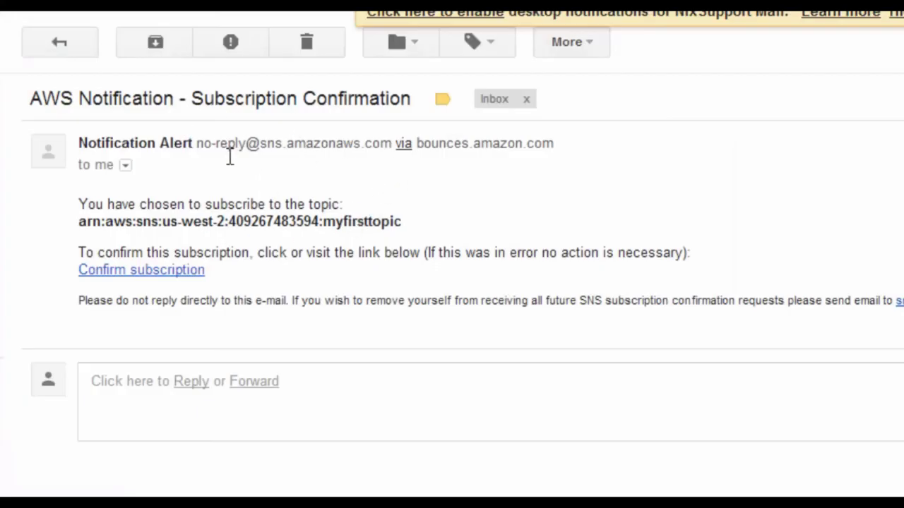
click(149, 271)
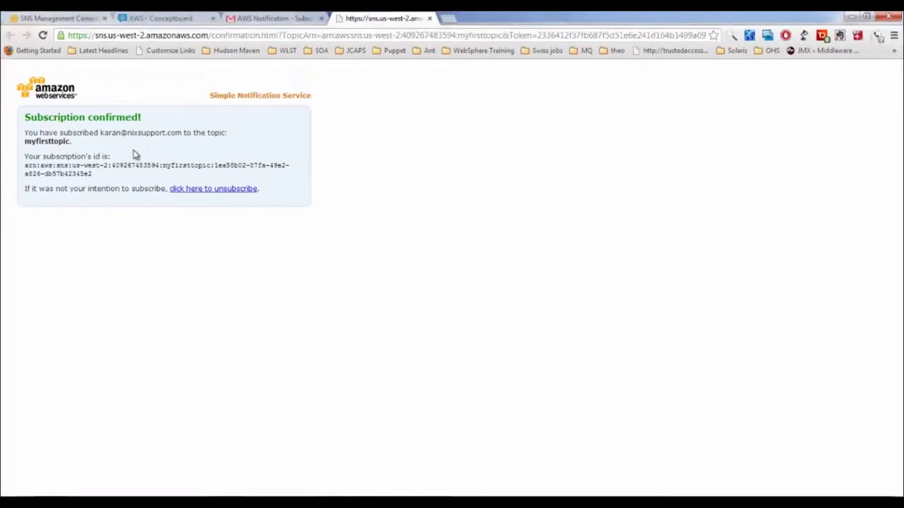
click(61, 19)
Publish subject 'this is a test message' with body 'Hi there, this is first test notification.'.
click(837, 119)
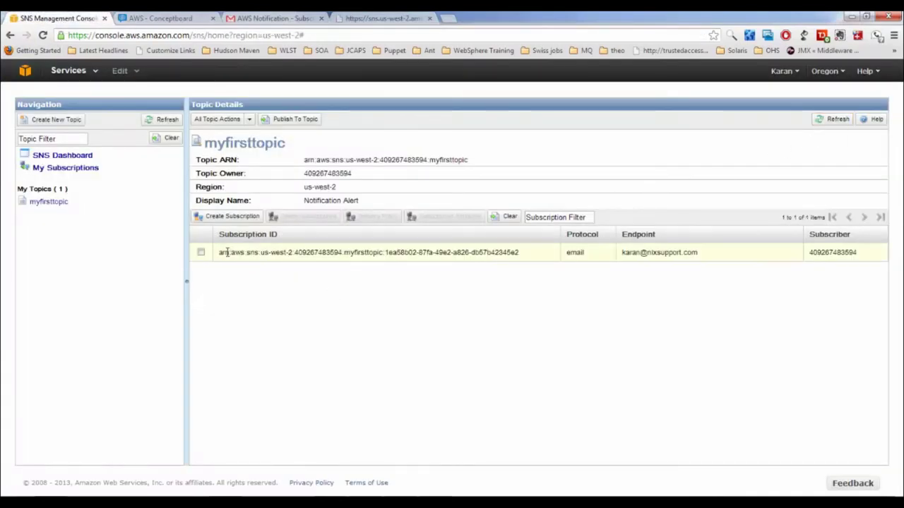
drag(220, 251, 490, 252)
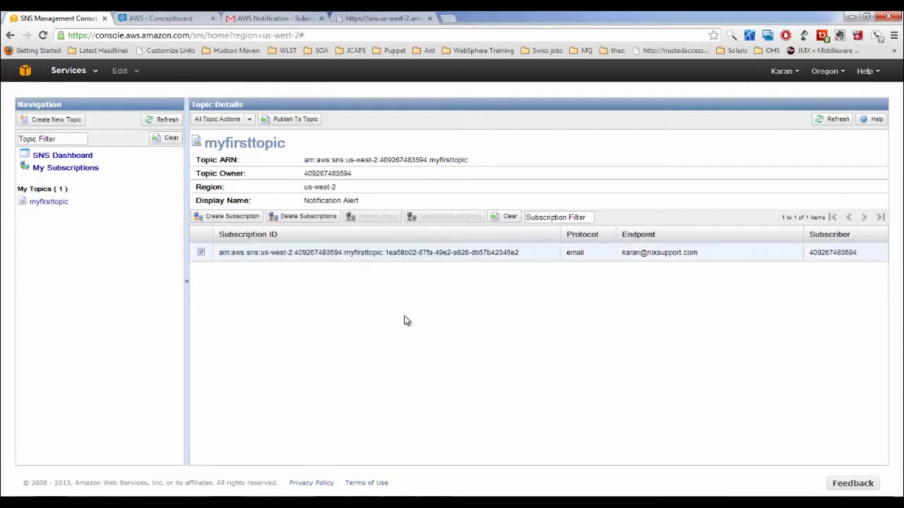
click(296, 120)
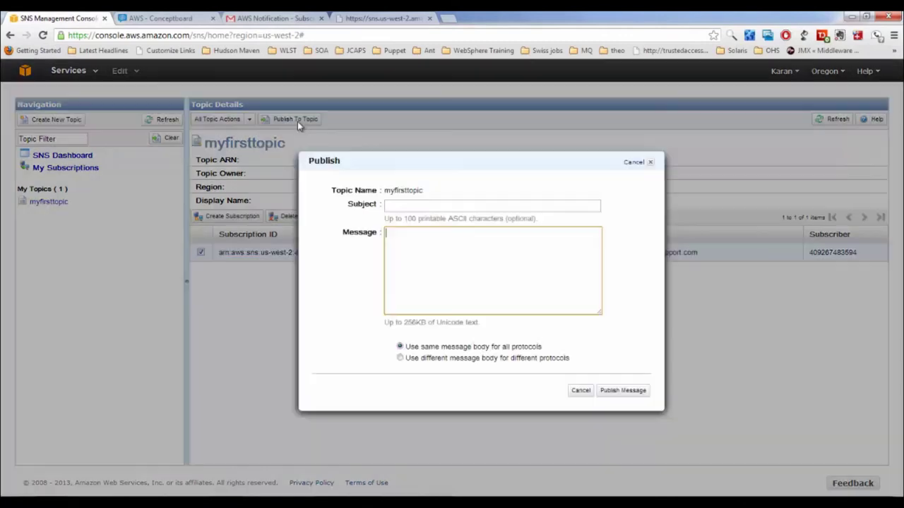
click(406, 206)
text(this is a te)
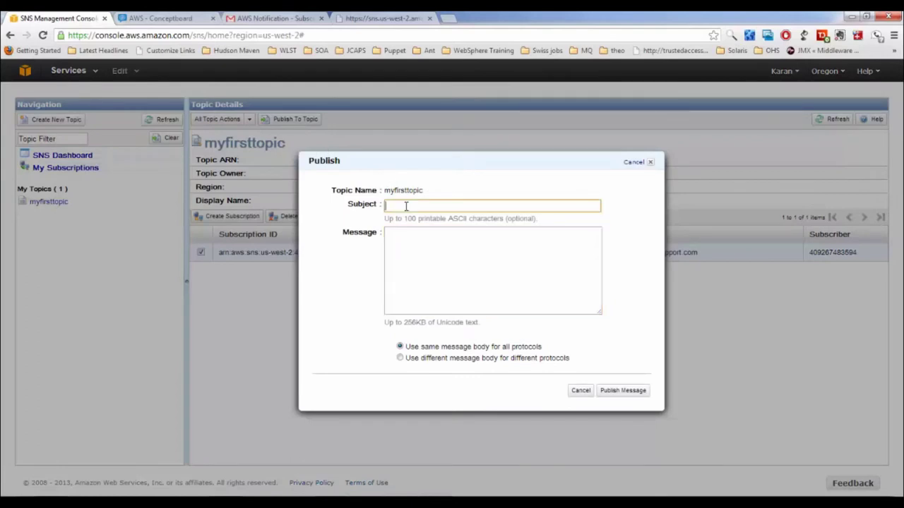
text(st message)
click(439, 254)
text(Hi th)
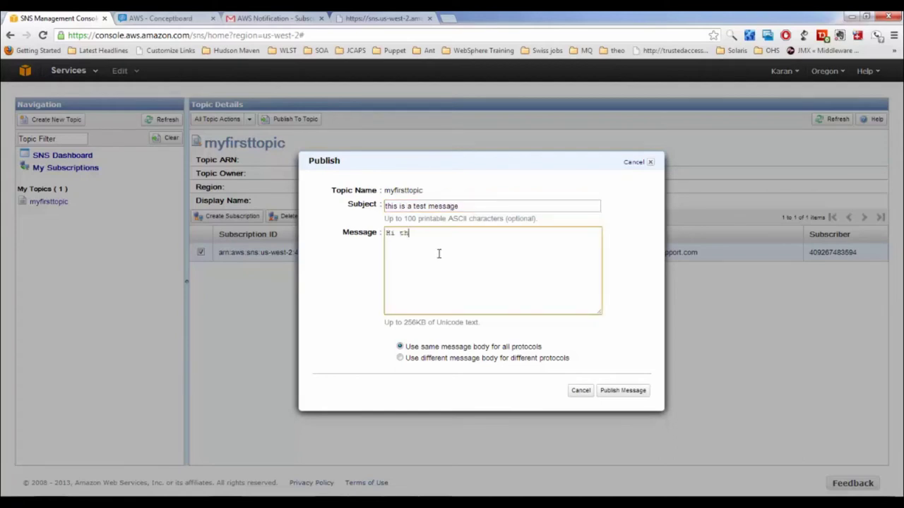
text(ere, this is first test notirf)
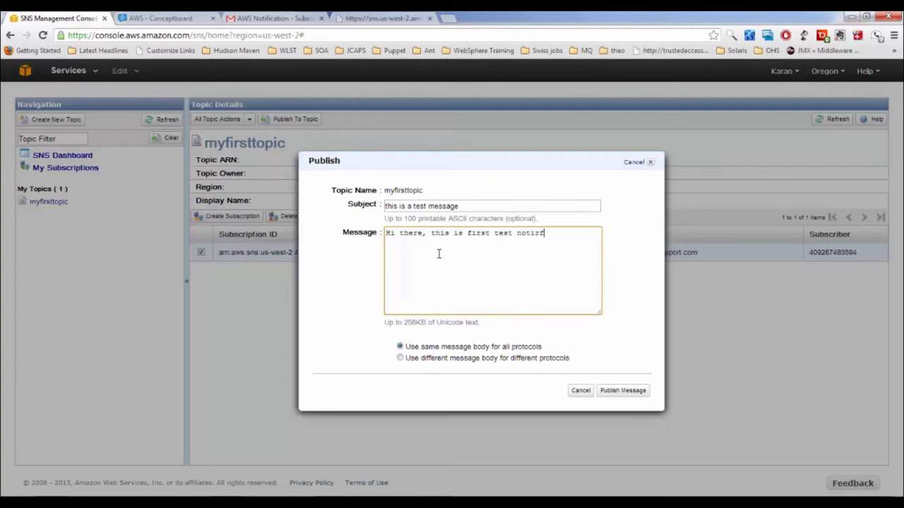
key(BackSpace)
key(BackSpace)
text(fication.)
click(633, 393)
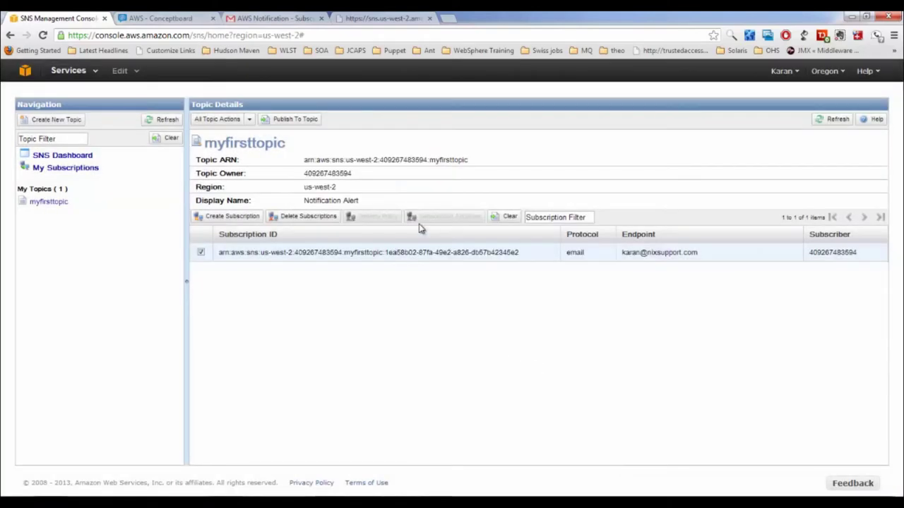
click(288, 17)
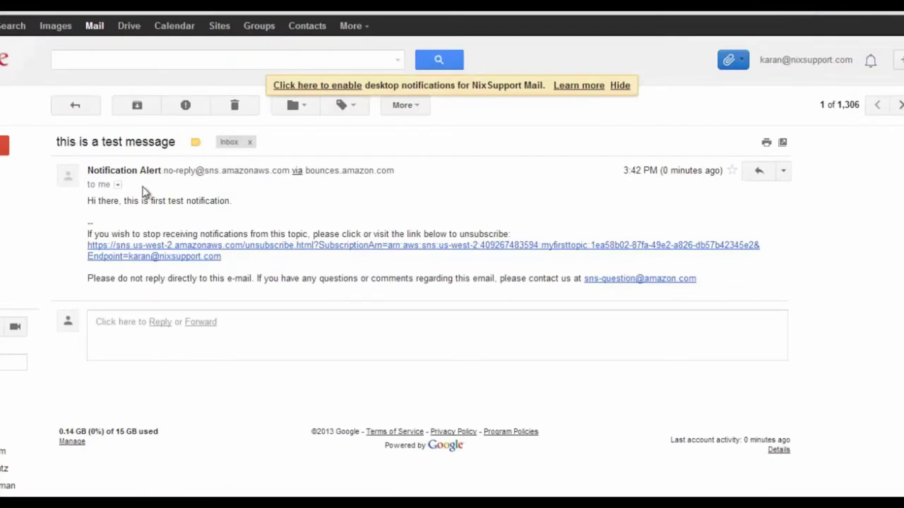
drag(111, 171, 161, 172)
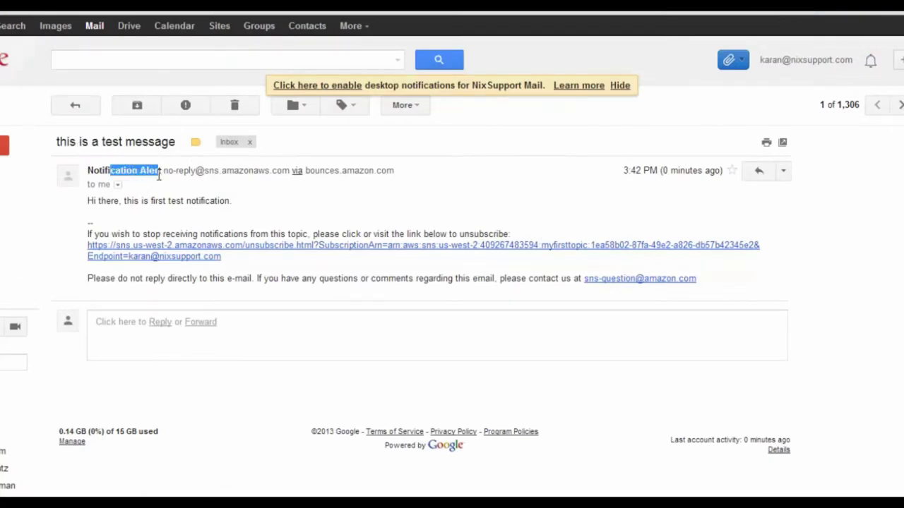
drag(88, 201, 226, 201)
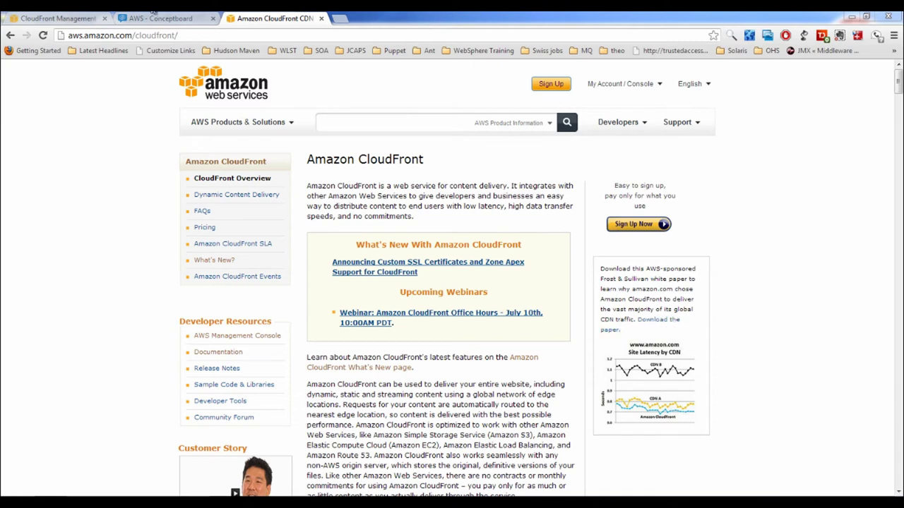
On the AWS board, draw a blue square on the left with the Rectangle shape.
click(159, 18)
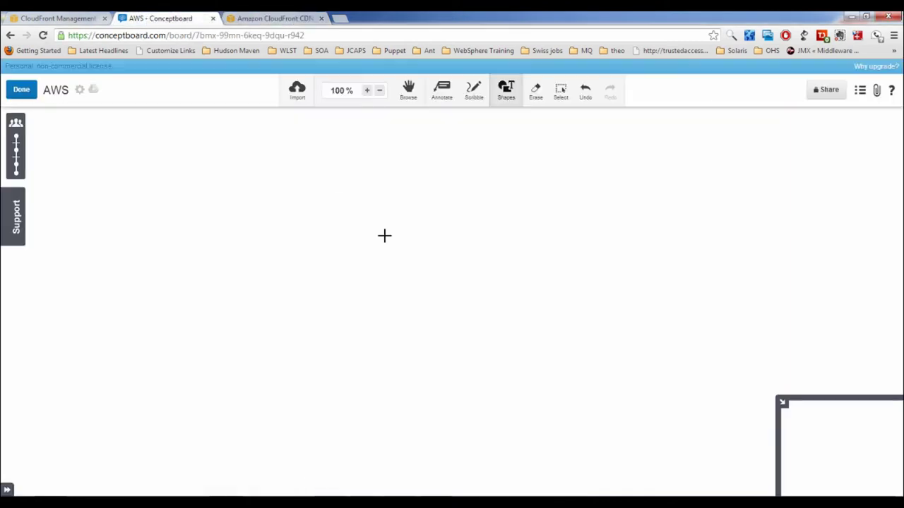
click(506, 89)
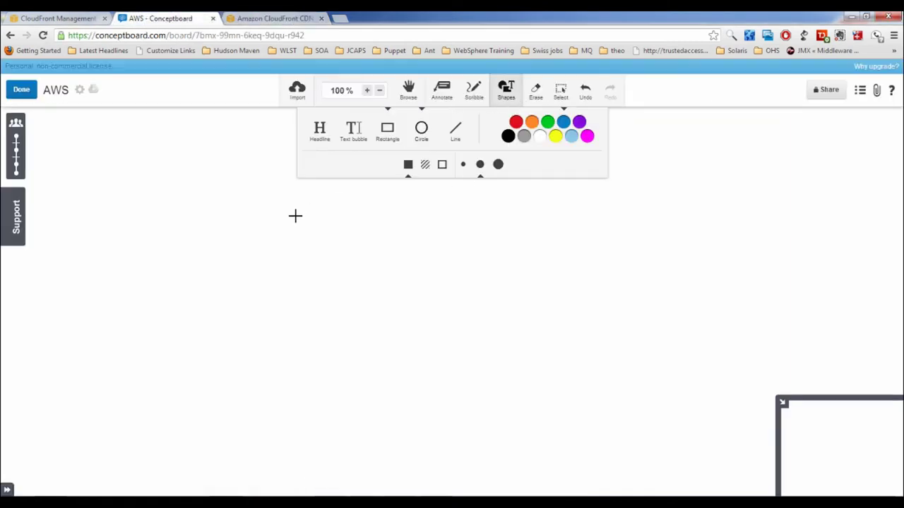
click(388, 141)
drag(209, 200, 289, 276)
key(ctrl+z)
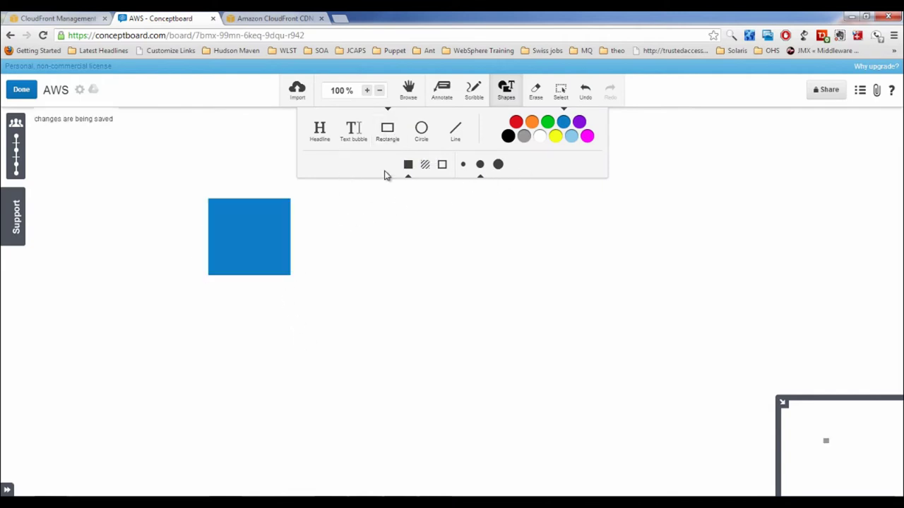
key(ctrl+y)
Draw an orange square right of the blue one and set lines to double-headed arrows.
click(531, 122)
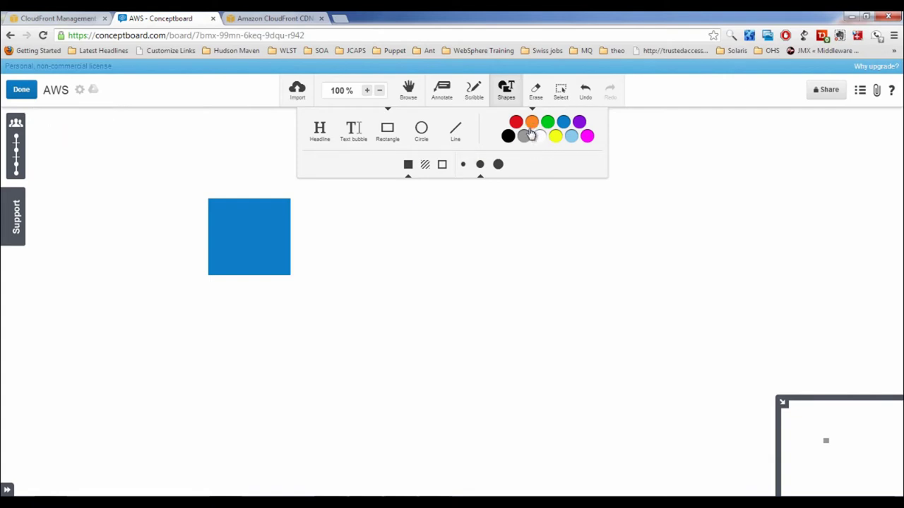
drag(475, 268, 516, 306)
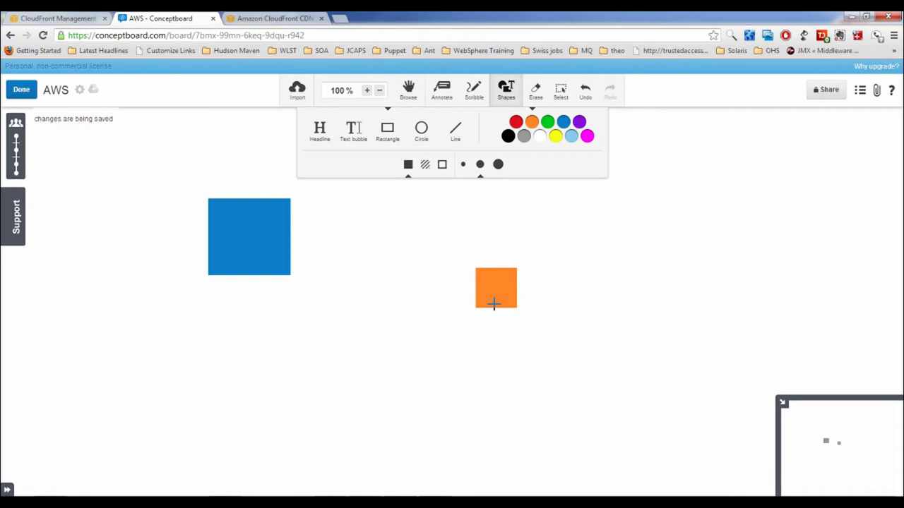
click(456, 133)
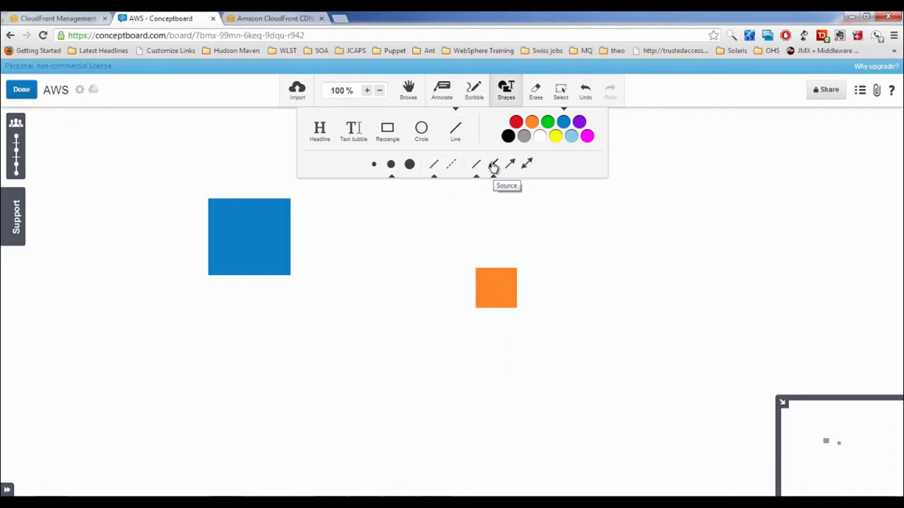
click(527, 163)
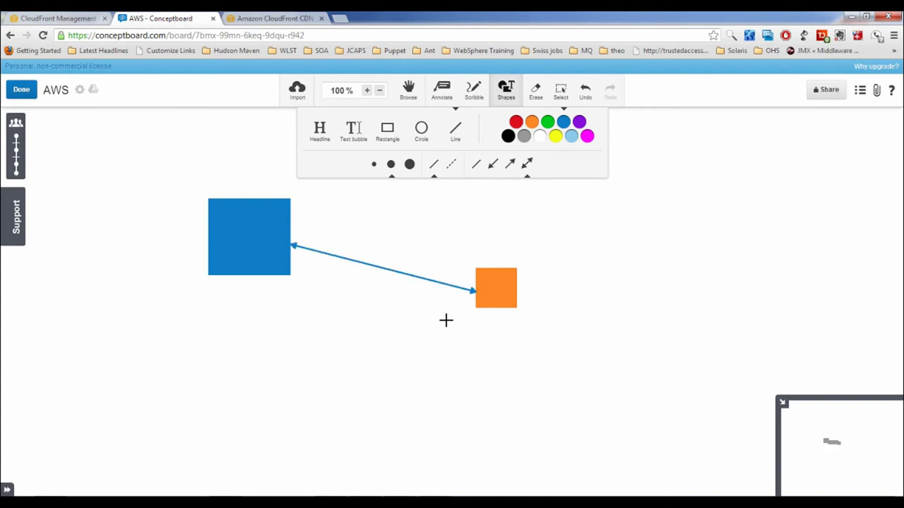
Add five more orange rectangles above, below and to the right of the orange square.
click(387, 128)
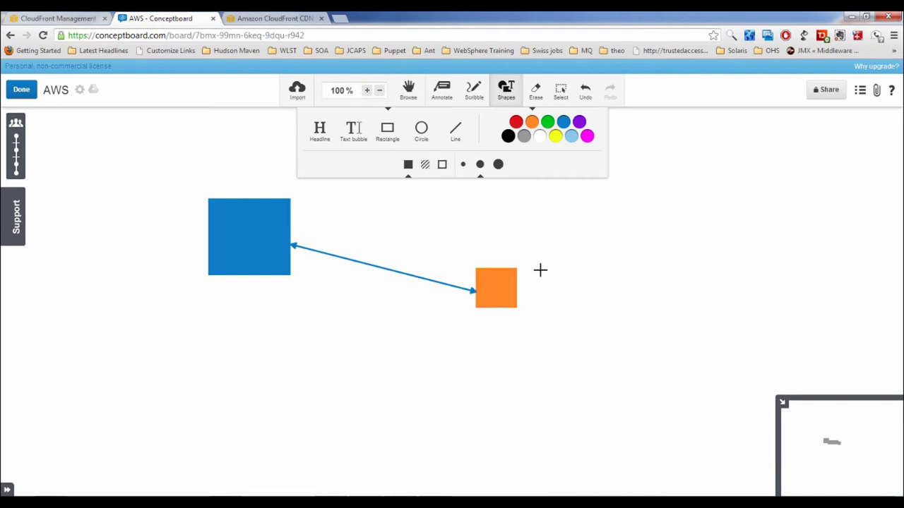
mouse_move(478, 332)
mouse_down()
mouse_move(502, 373)
mouse_move(514, 377)
mouse_up()
drag(486, 209, 538, 252)
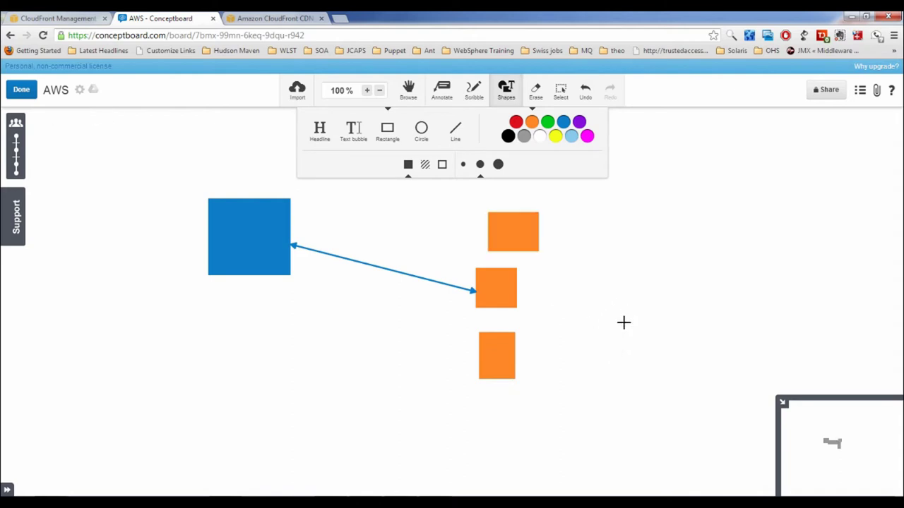
drag(622, 323, 679, 396)
mouse_move(657, 240)
mouse_down()
mouse_move(677, 282)
mouse_move(714, 286)
mouse_up()
drag(512, 429, 571, 462)
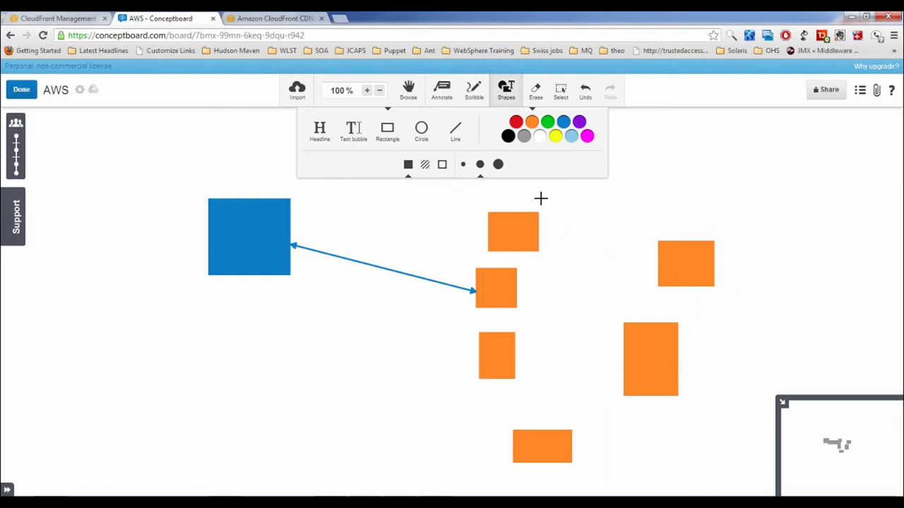
Link the blue square to the orange rectangles with double-headed arrow lines.
click(456, 129)
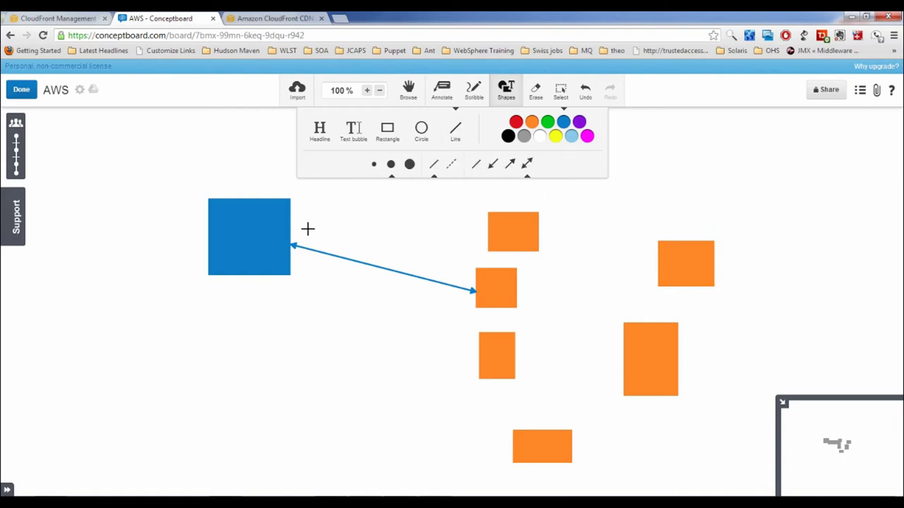
drag(290, 230, 506, 262)
mouse_move(572, 265)
mouse_down()
mouse_move(677, 268)
mouse_move(281, 273)
mouse_move(638, 358)
mouse_up()
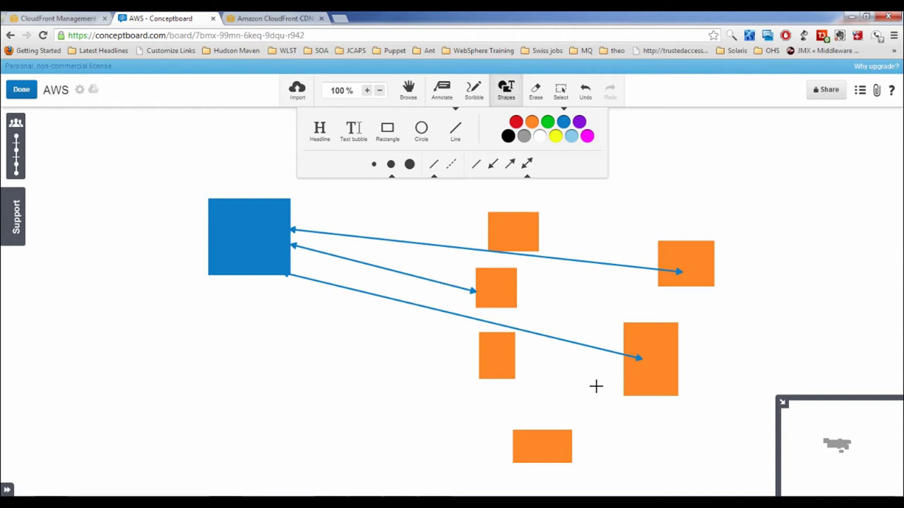
click(535, 90)
Erase the three connecting arrows and all six orange boxes, leaving only the blue square.
click(388, 240)
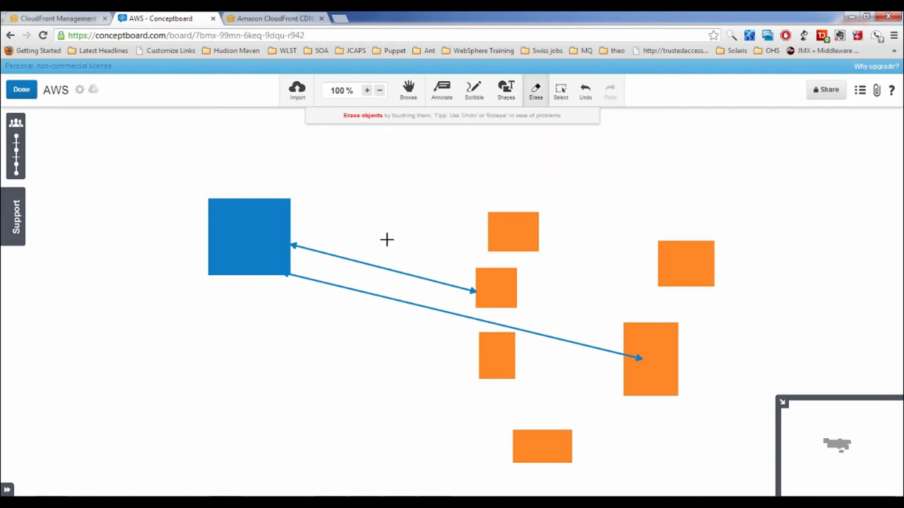
click(375, 266)
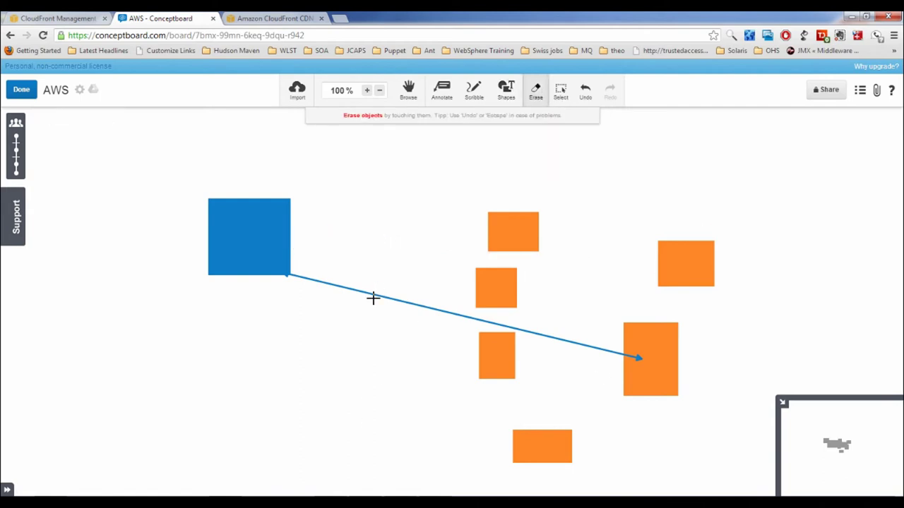
click(373, 295)
click(480, 293)
click(520, 222)
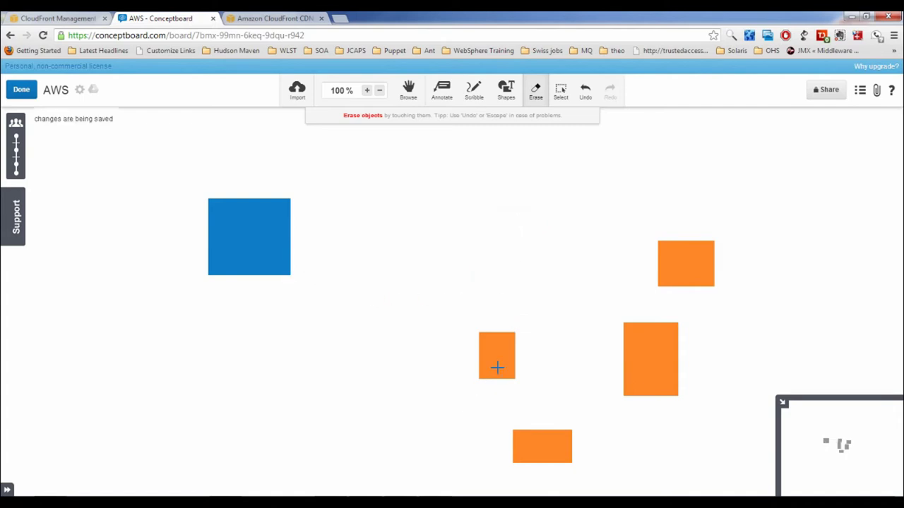
click(497, 367)
click(530, 434)
click(631, 369)
click(688, 262)
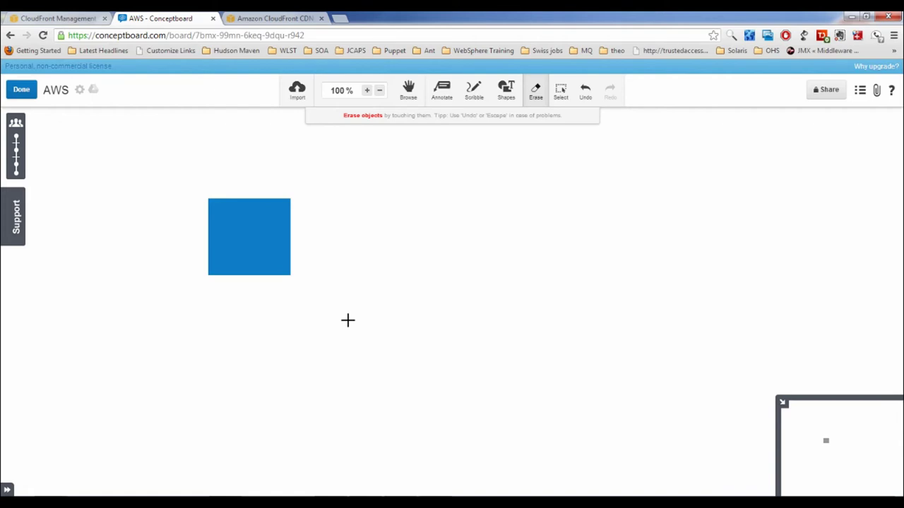
click(506, 90)
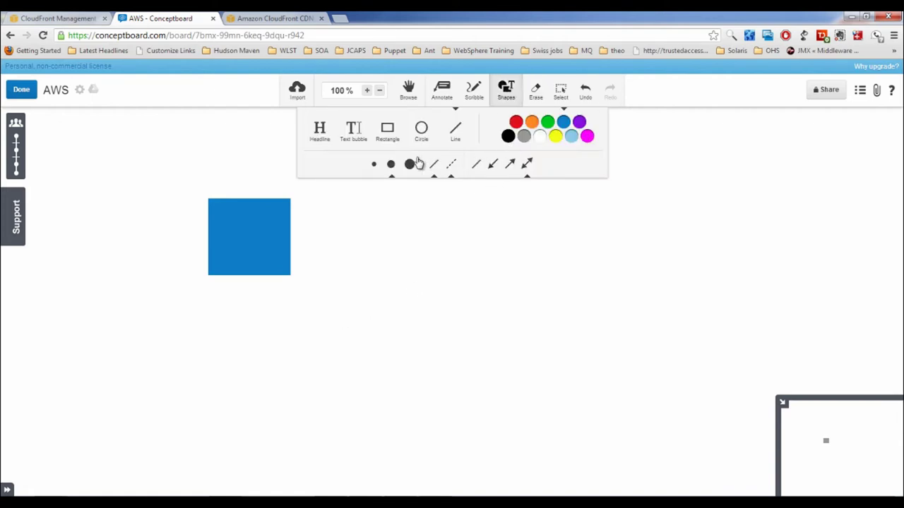
Draw a grey rectangle below the blue square.
click(388, 130)
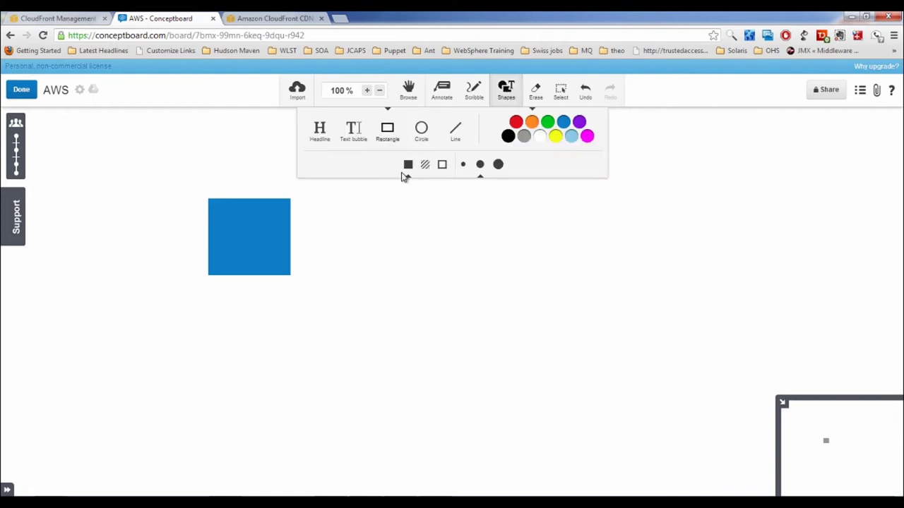
click(524, 138)
mouse_move(239, 322)
mouse_down()
mouse_move(286, 367)
mouse_move(307, 367)
mouse_up()
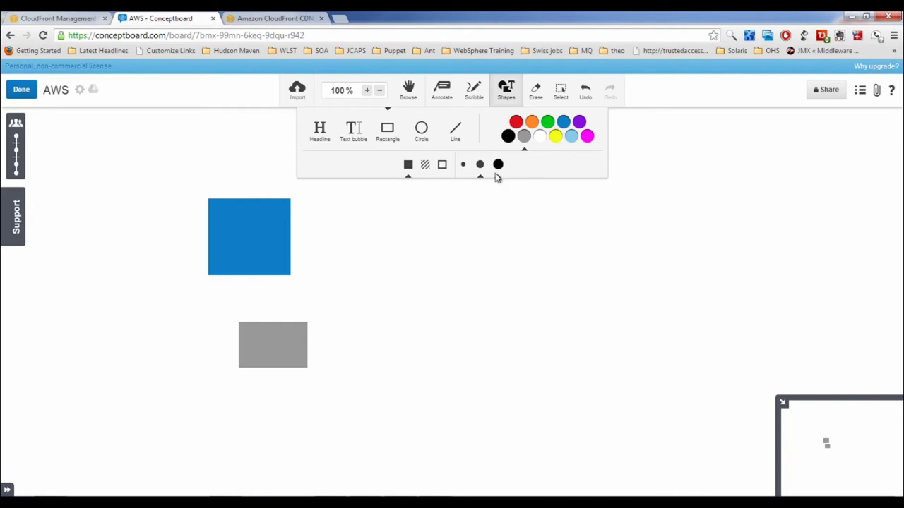
Draw double-headed arrows linking the blue square, orange box and other grey box to the lower grey rectangle.
click(465, 131)
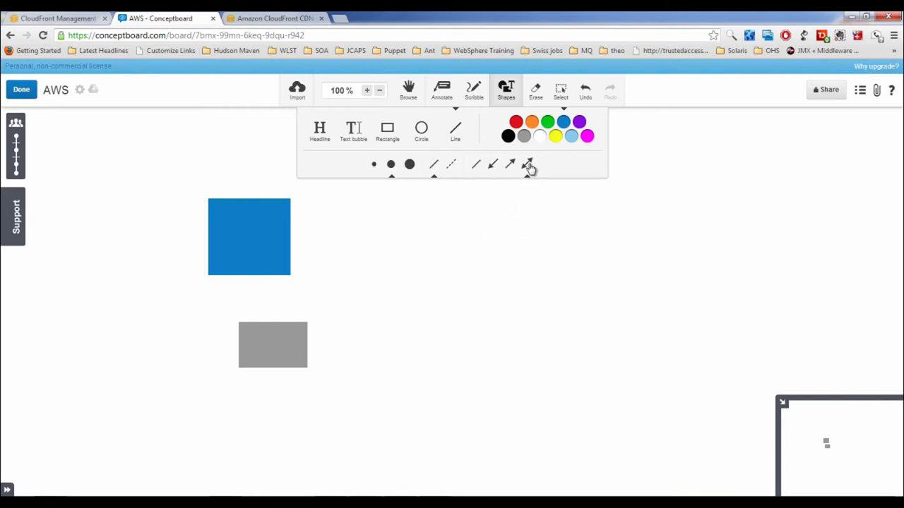
click(528, 165)
drag(255, 277, 274, 329)
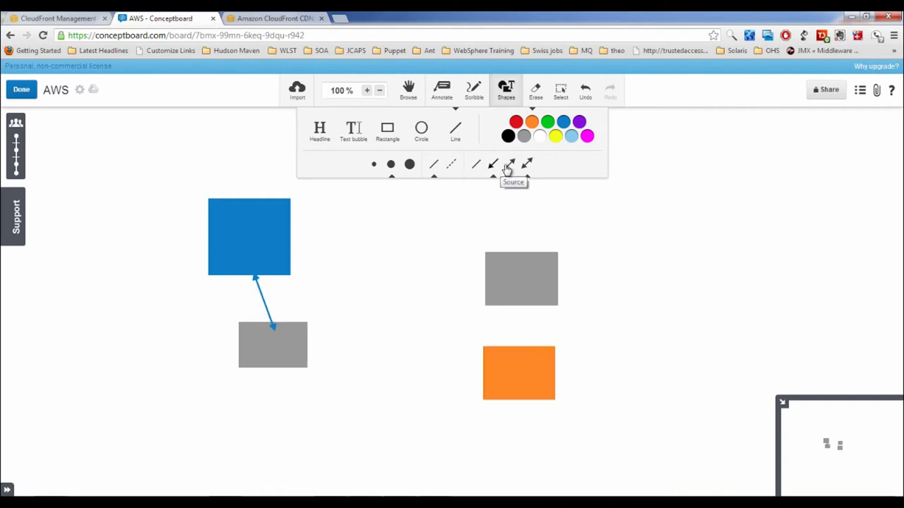
drag(307, 355, 490, 383)
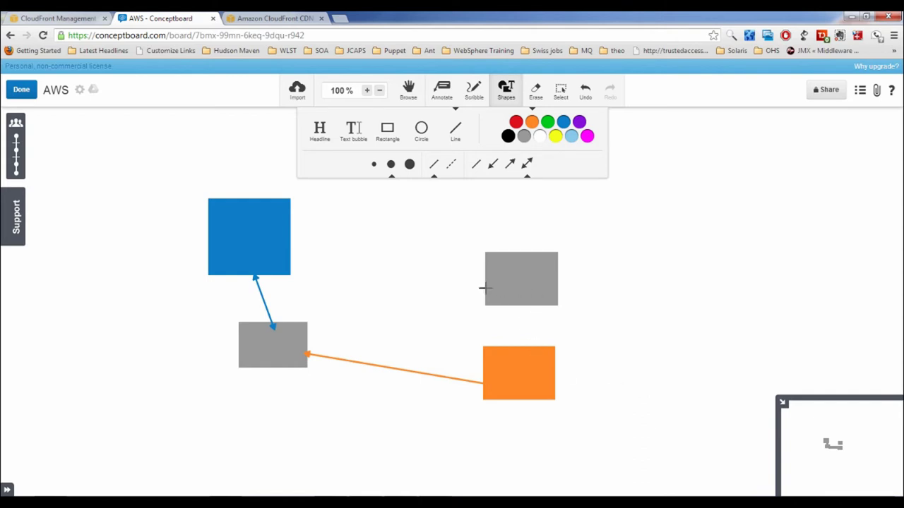
drag(486, 284, 296, 345)
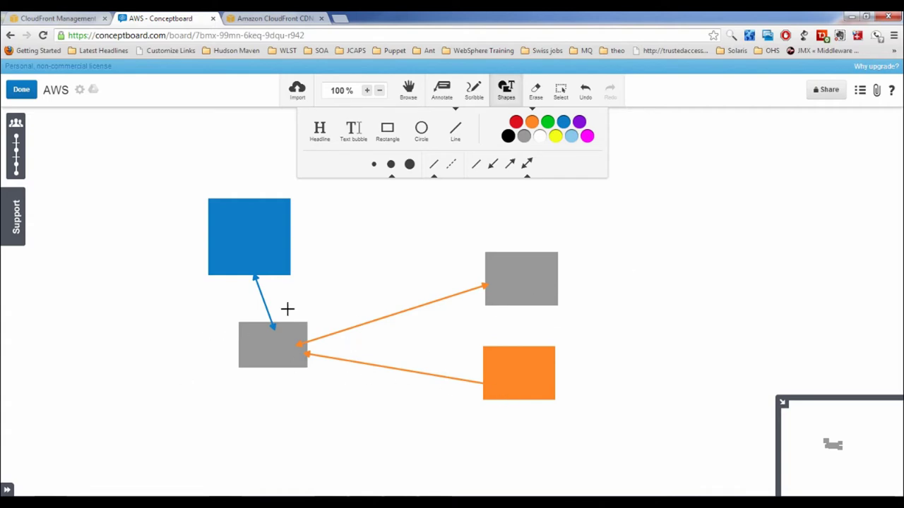
Draw a grey box to the right of the blue square.
click(386, 132)
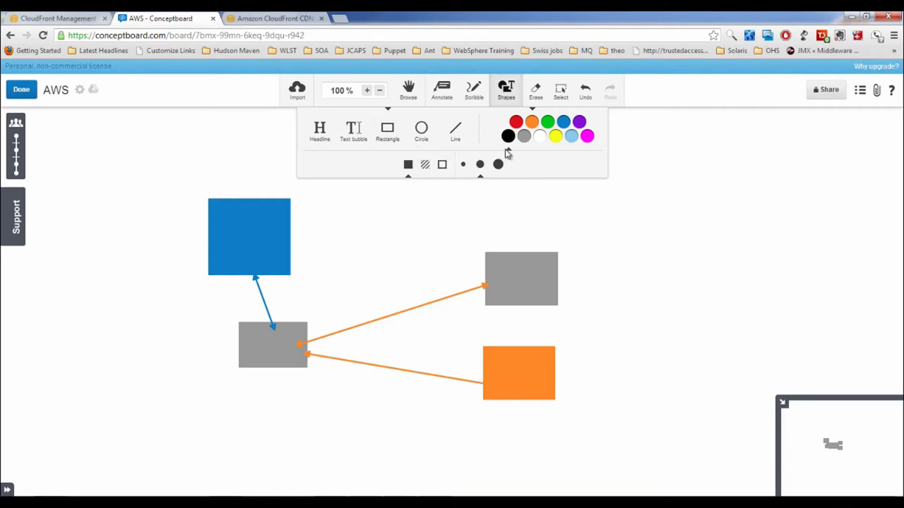
click(523, 136)
mouse_move(339, 229)
mouse_down()
mouse_move(374, 284)
mouse_move(400, 280)
mouse_up()
Connect the blue square to the new grey box with an arrow, then go to the CloudFront page.
click(456, 130)
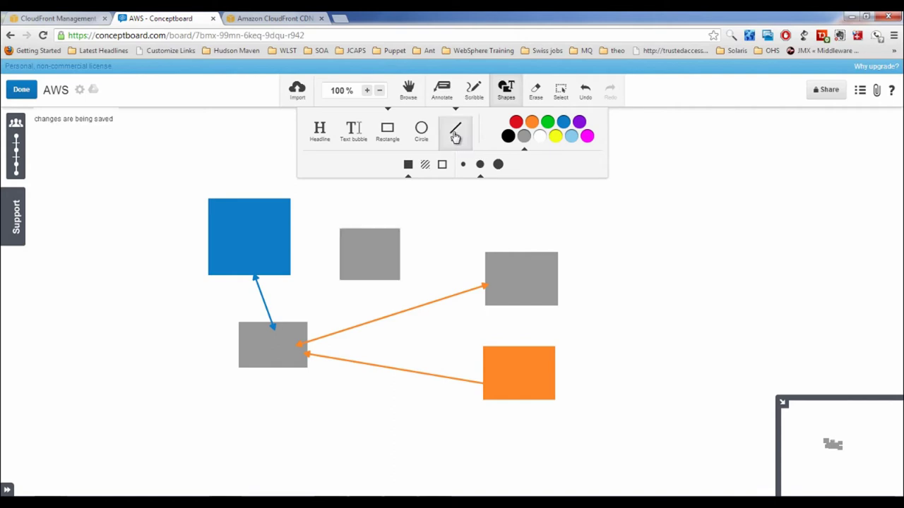
drag(285, 250, 350, 262)
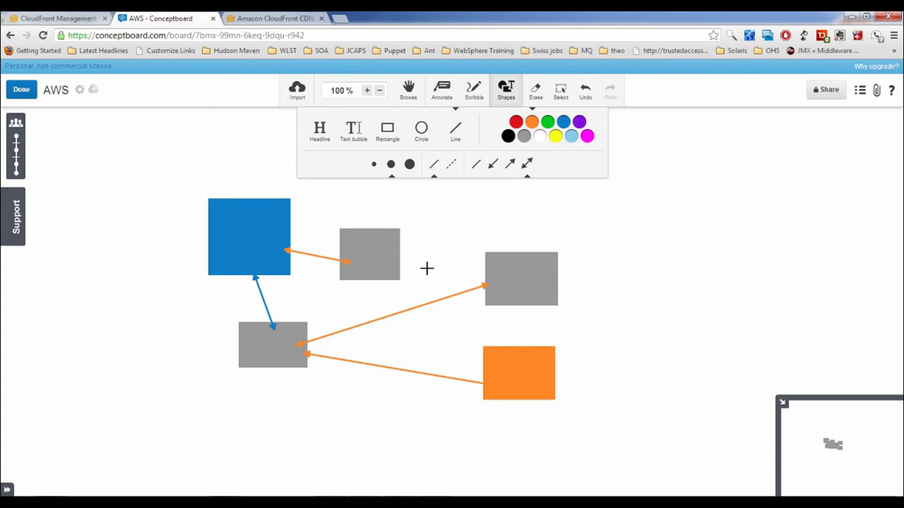
key(ctrl+Tab)
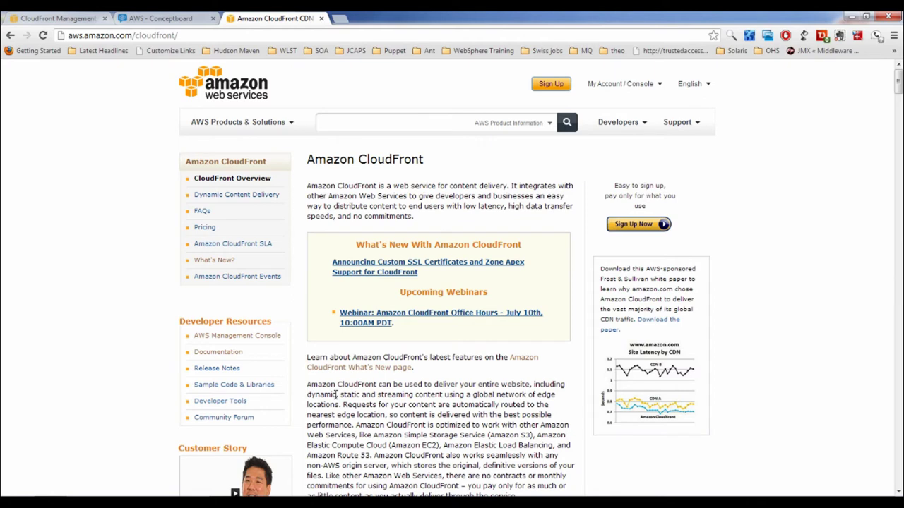
Switch to the CloudFront management console tab showing the empty Distributions list.
key(ctrl+Tab)
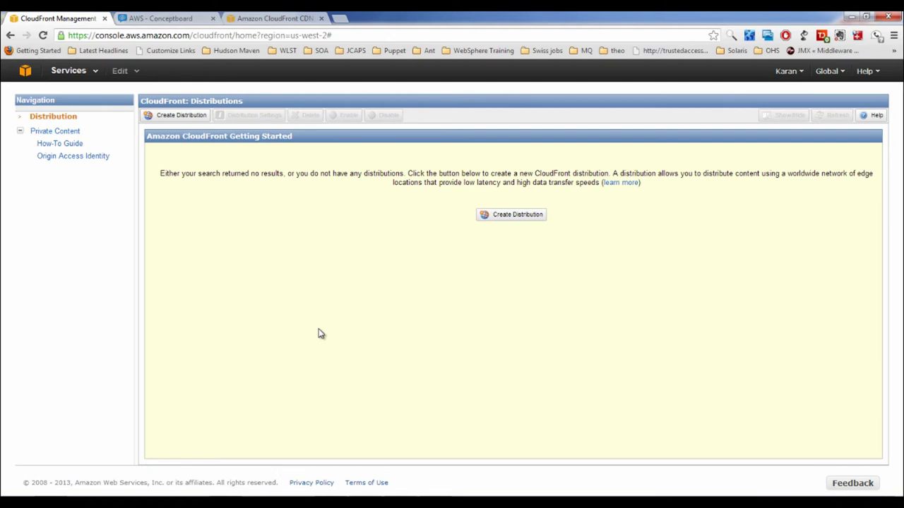
Start a new CloudFront distribution with Create Distribution.
click(514, 216)
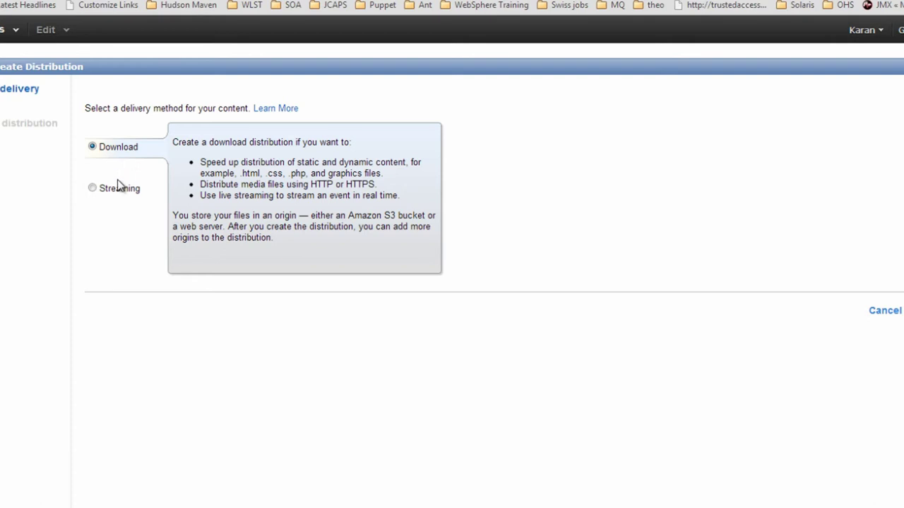
Compare Streaming and Download delivery, choose Download, and continue to the Step 2 settings form.
click(117, 190)
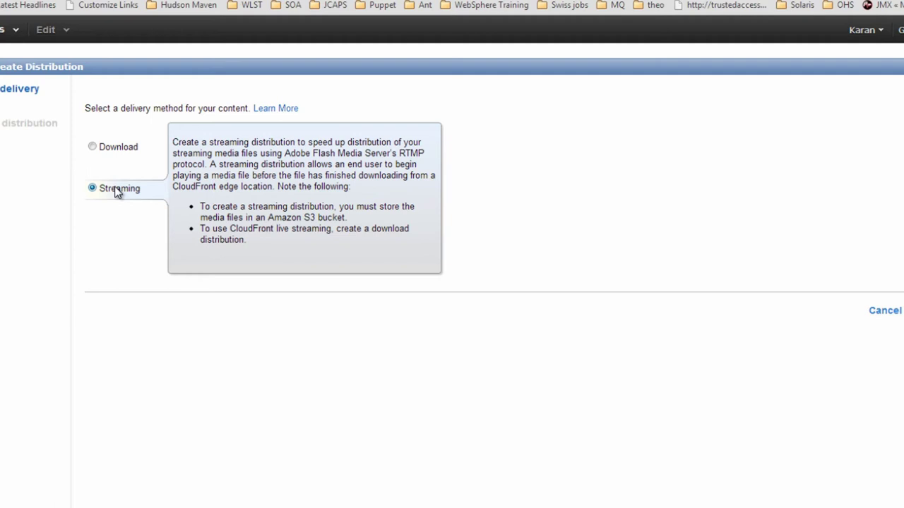
click(121, 150)
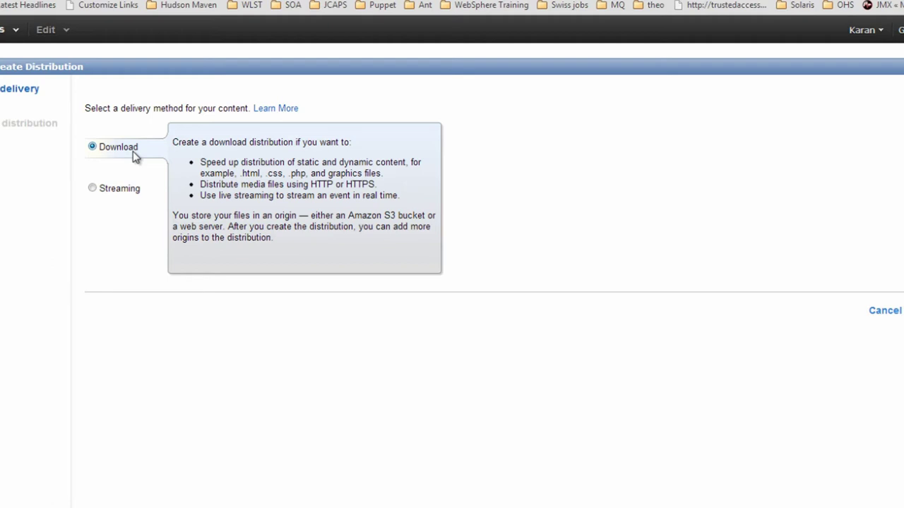
click(106, 190)
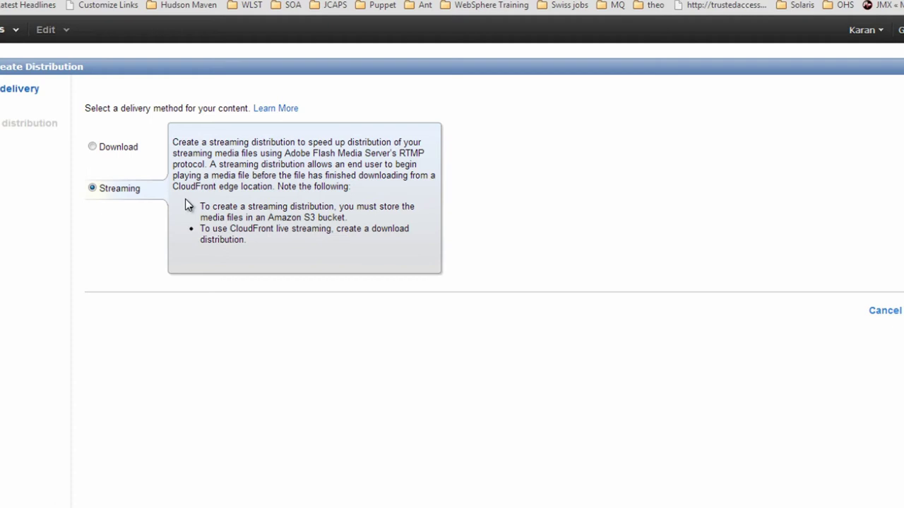
click(125, 148)
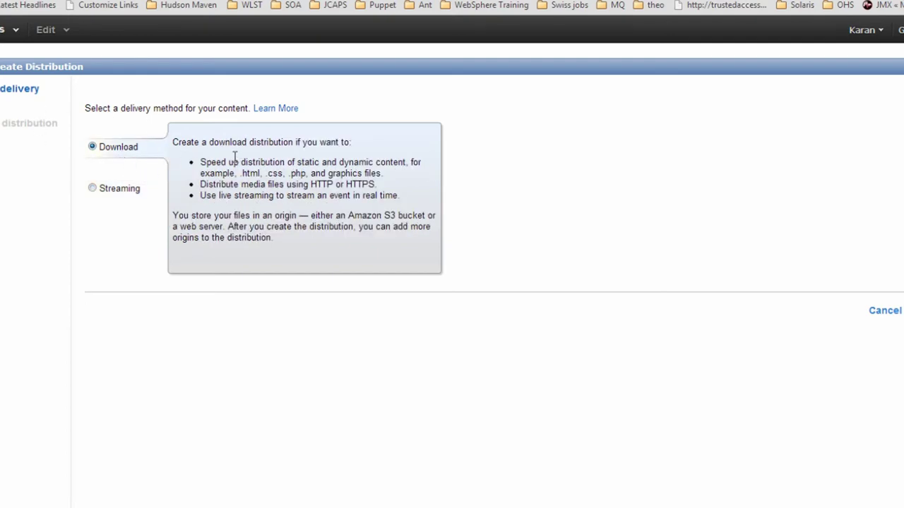
click(861, 302)
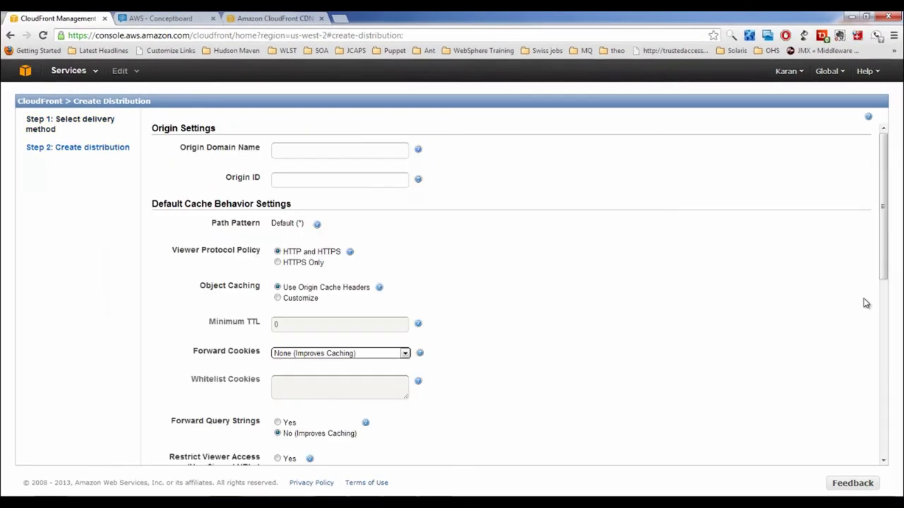
click(294, 152)
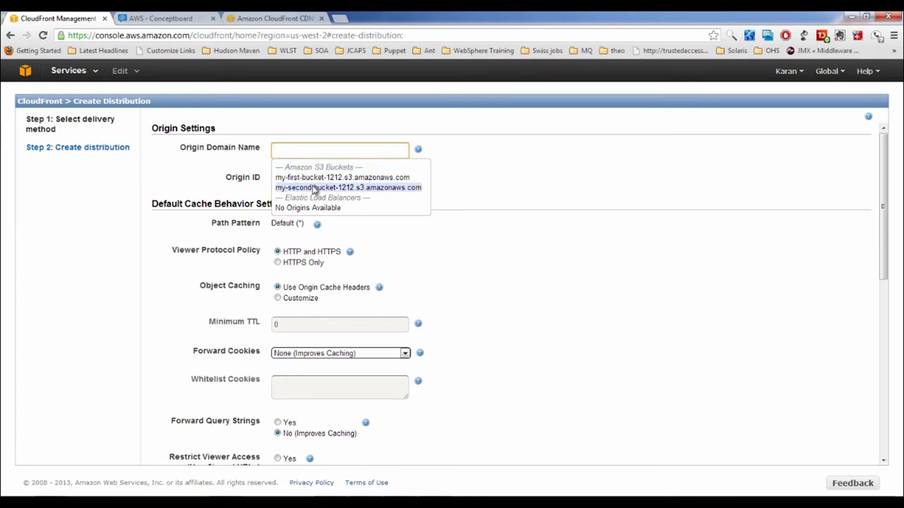
click(317, 177)
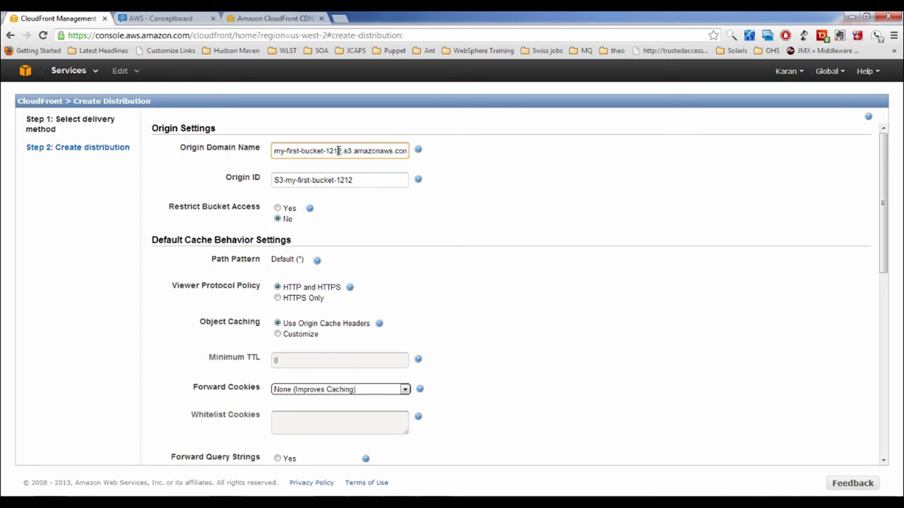
triple_click(338, 150)
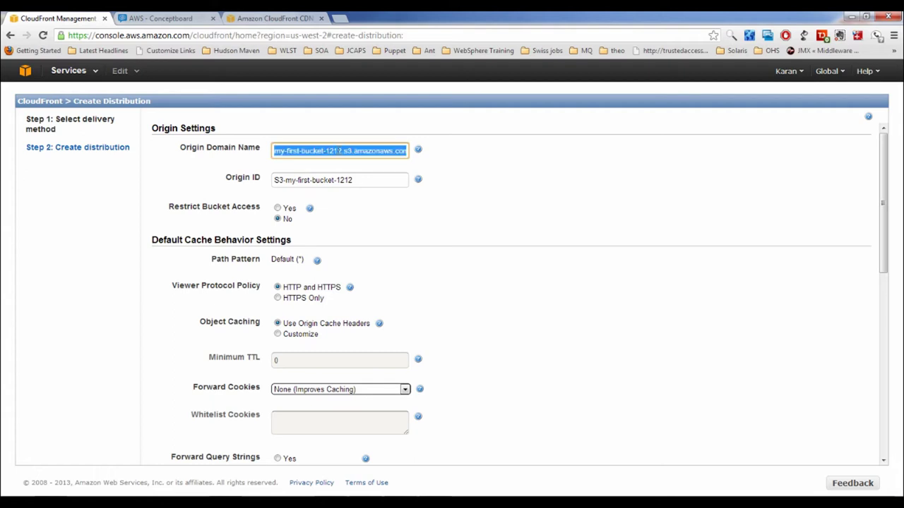
text(http)
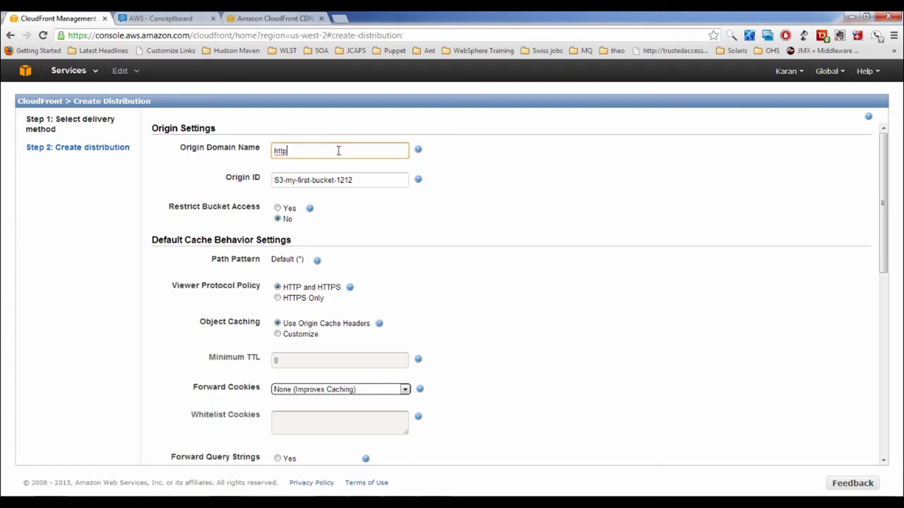
text(://www.example.com)
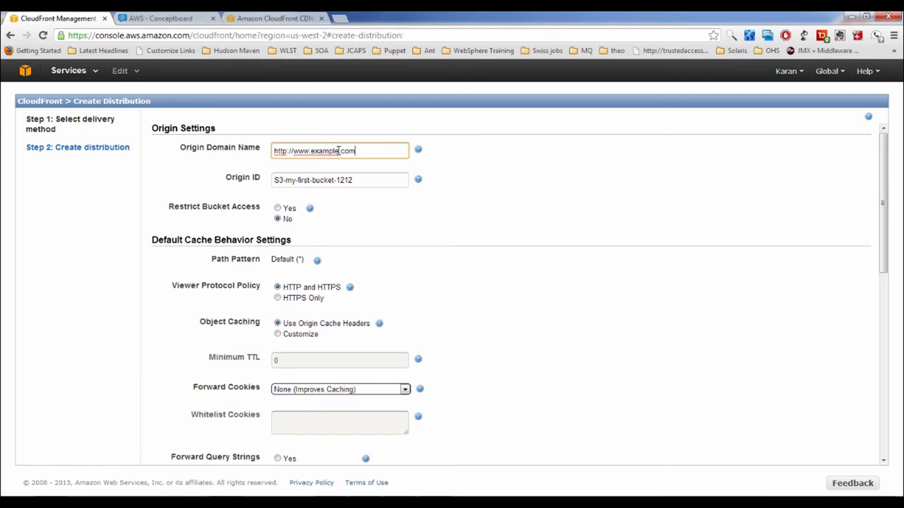
drag(369, 148, 243, 150)
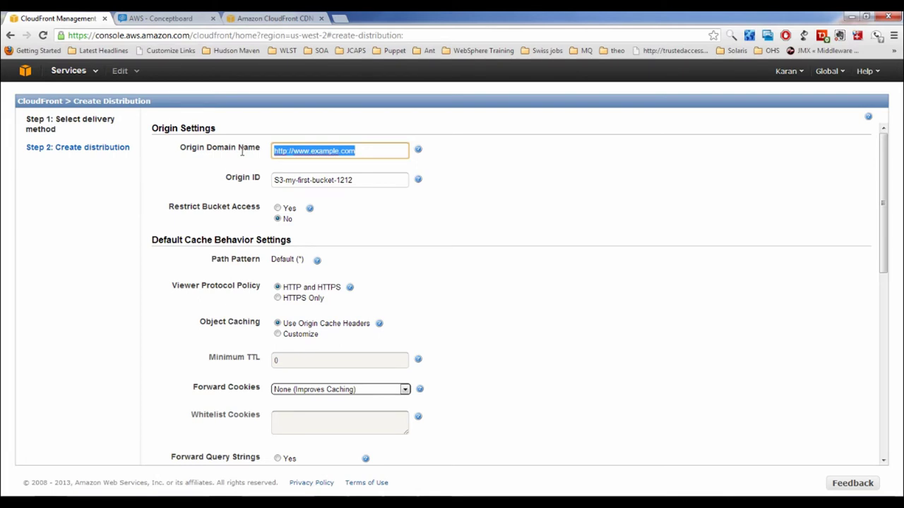
key(BackSpace)
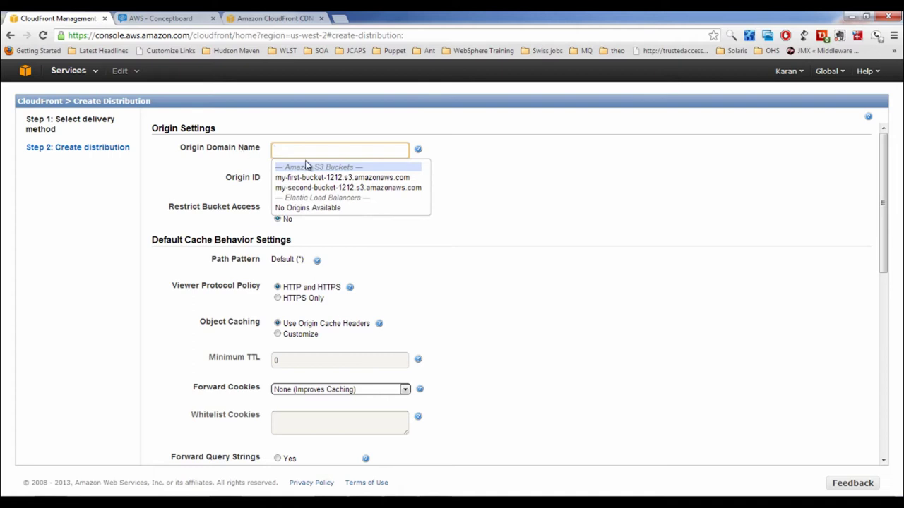
click(317, 177)
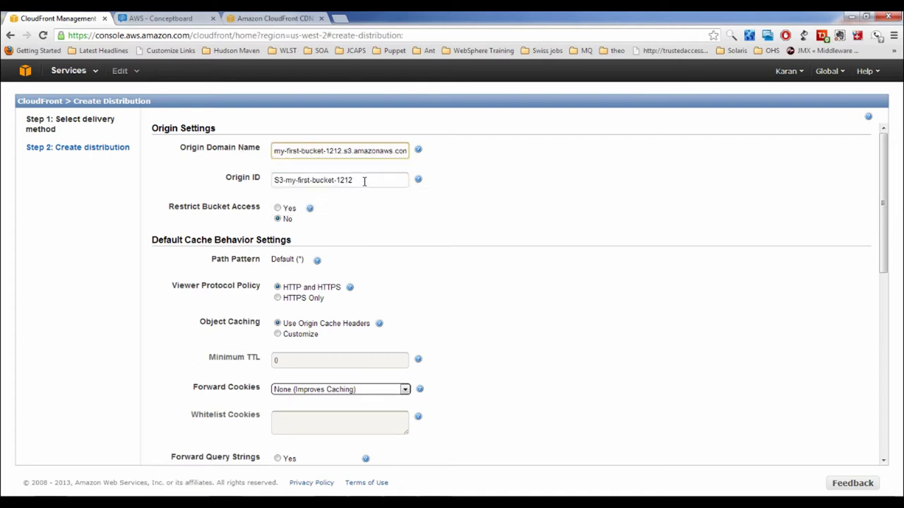
drag(363, 179, 205, 184)
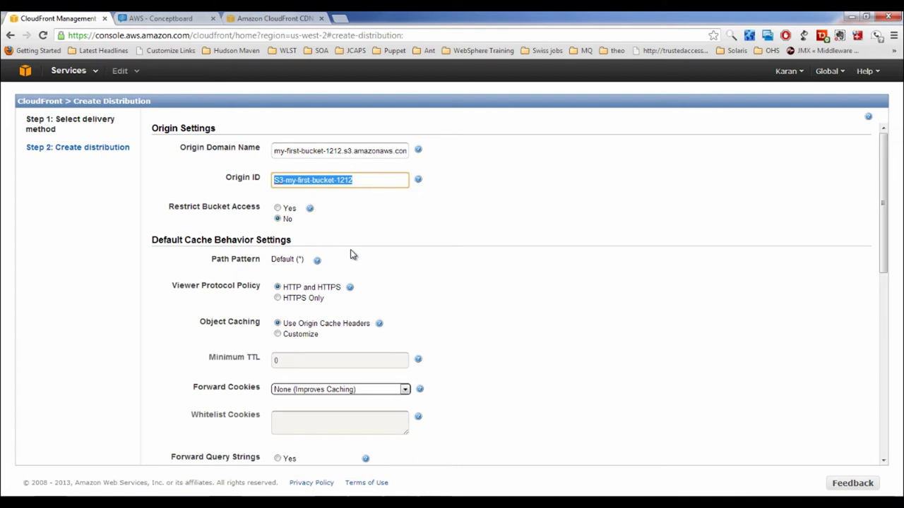
drag(170, 207, 257, 207)
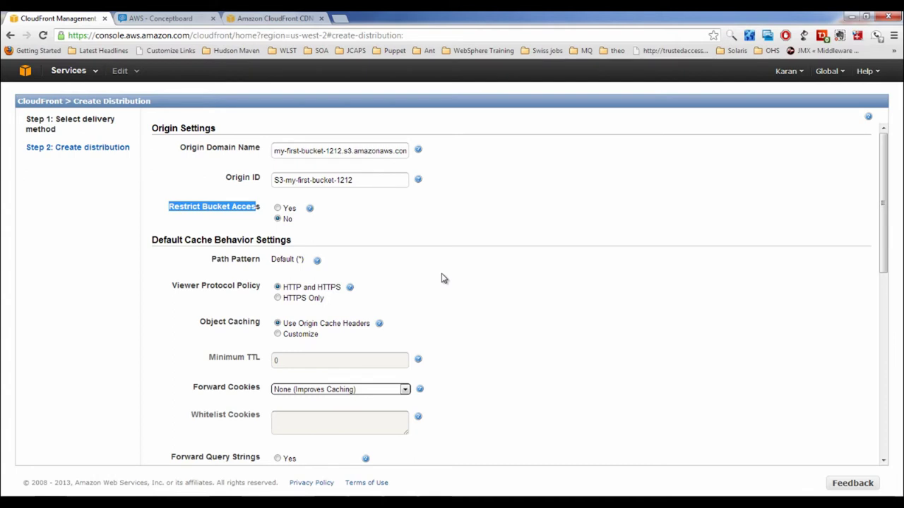
click(425, 233)
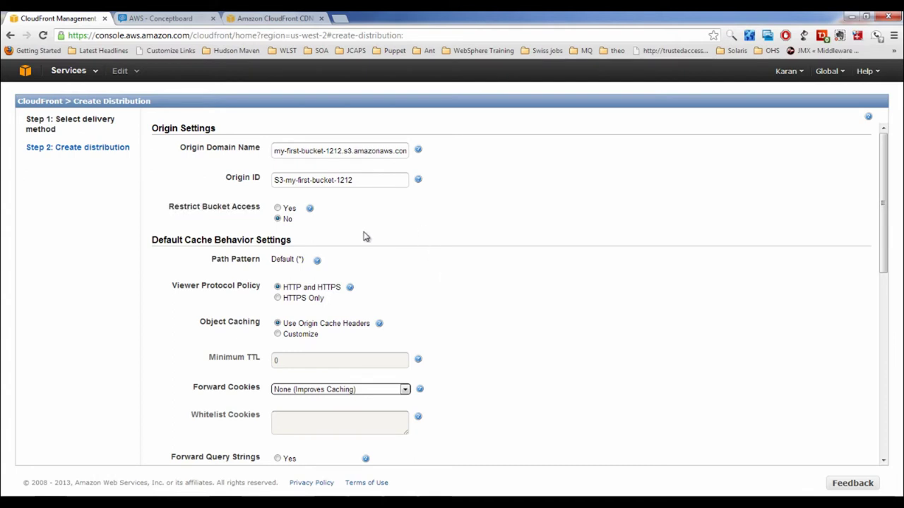
Choose my-first-bucket-1212 from the S3 bucket list as the Origin Domain Name.
scroll(285, 271, down, 2)
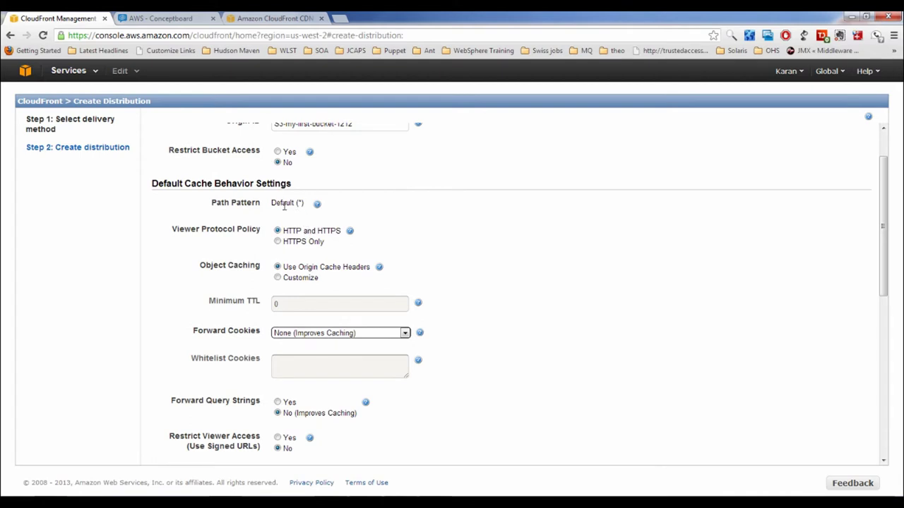
drag(282, 203, 311, 205)
scroll(297, 240, down, 2)
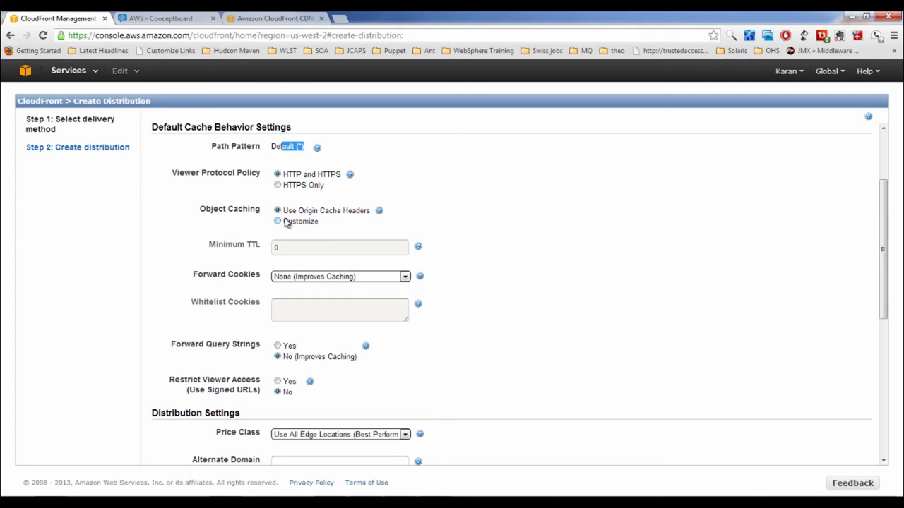
scroll(286, 222, up, 2)
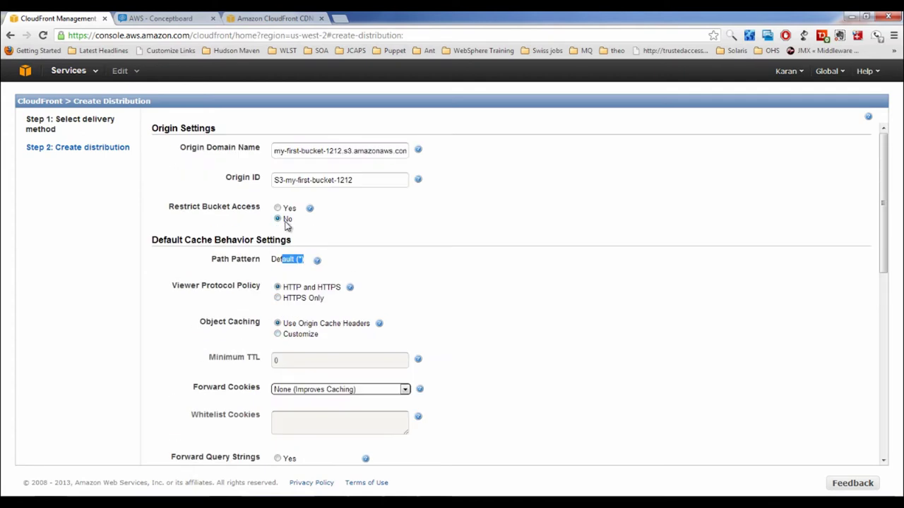
click(318, 150)
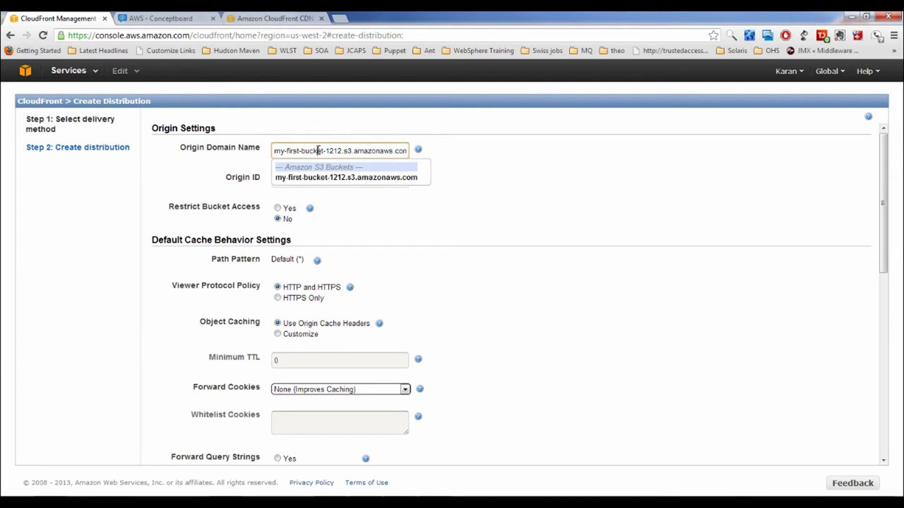
click(424, 222)
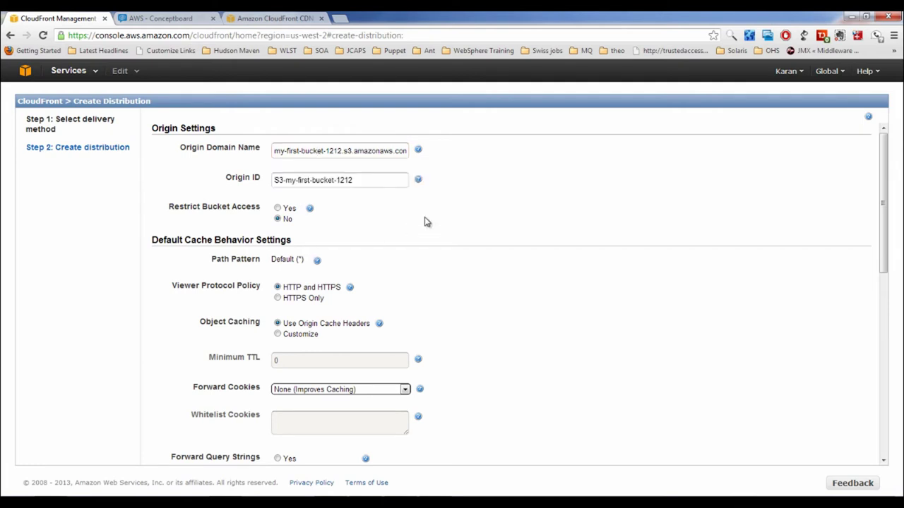
Set Object Caching to Customize and enter a Minimum TTL of 24.
scroll(424, 222, down, 2)
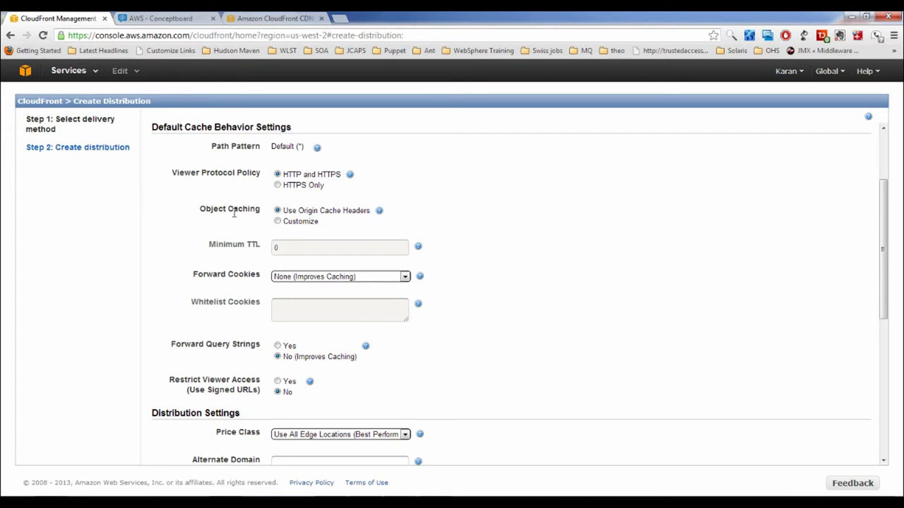
drag(283, 211, 338, 216)
click(327, 215)
scroll(329, 221, up, 2)
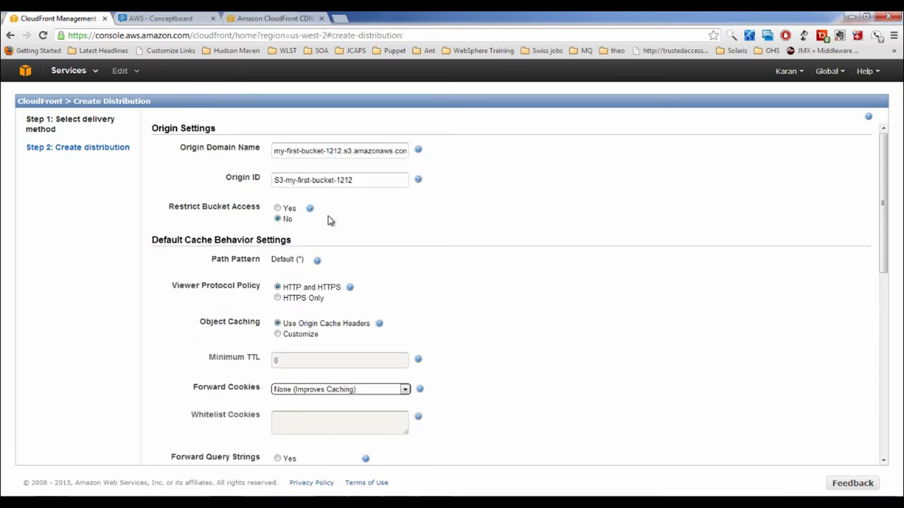
click(279, 337)
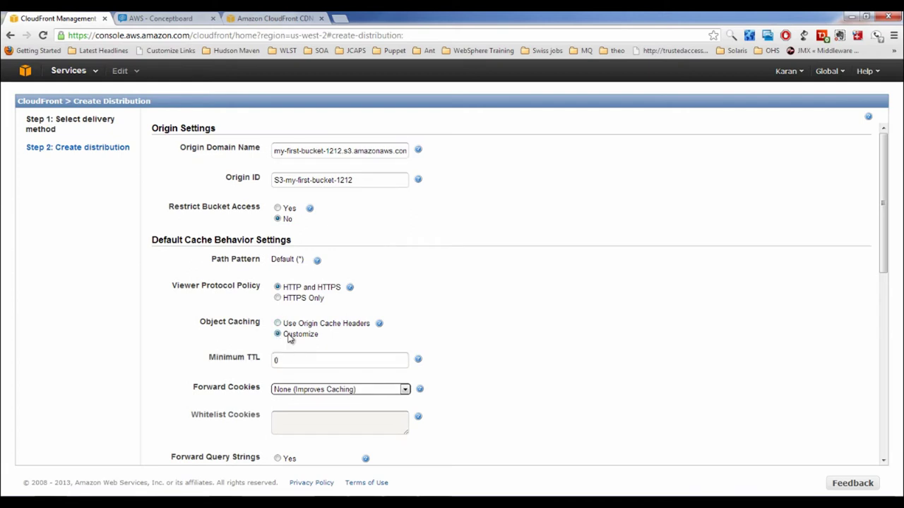
scroll(292, 332, down, 1)
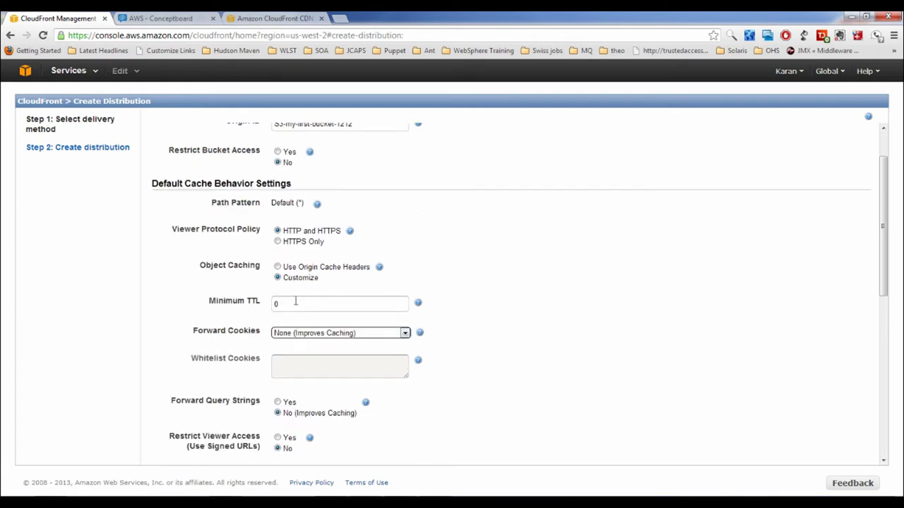
double_click(295, 302)
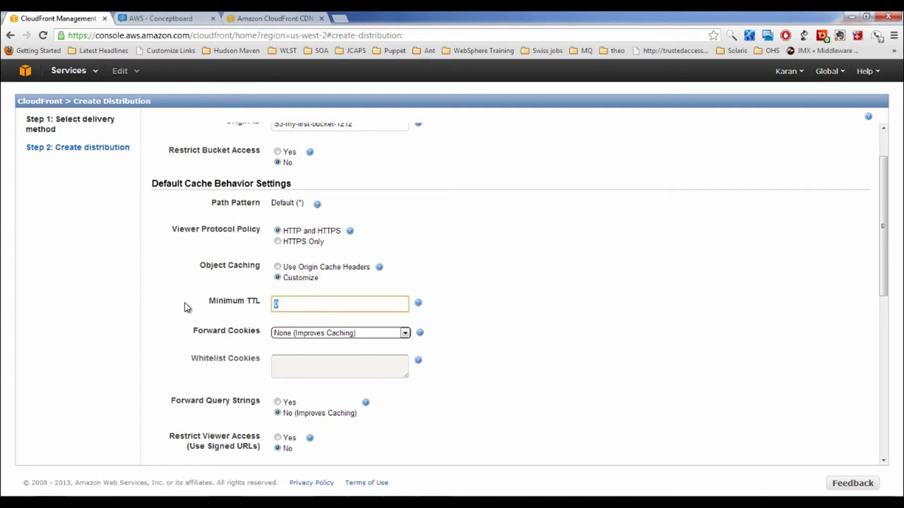
text(24)
Scroll down through the distribution settings to the Price Class dropdown.
scroll(309, 298, down, 1)
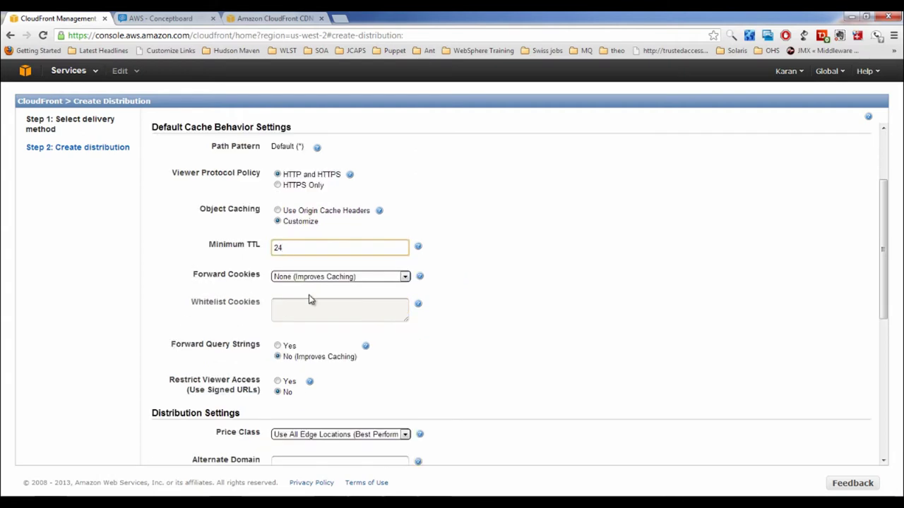
scroll(360, 314, down, 1)
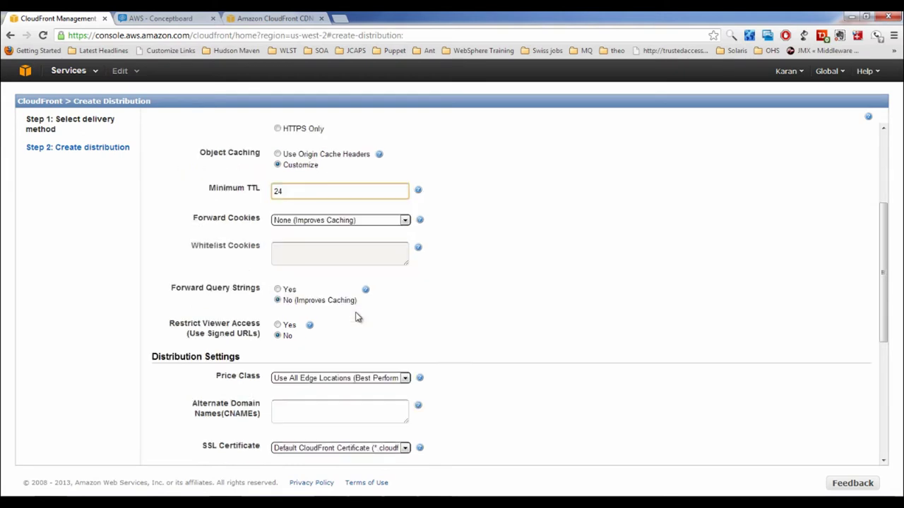
scroll(296, 313, down, 1)
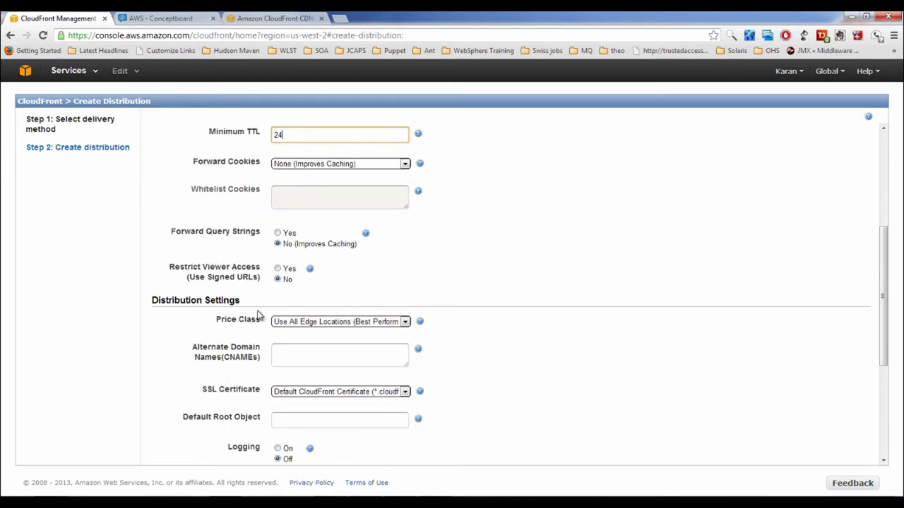
triple_click(207, 286)
click(214, 238)
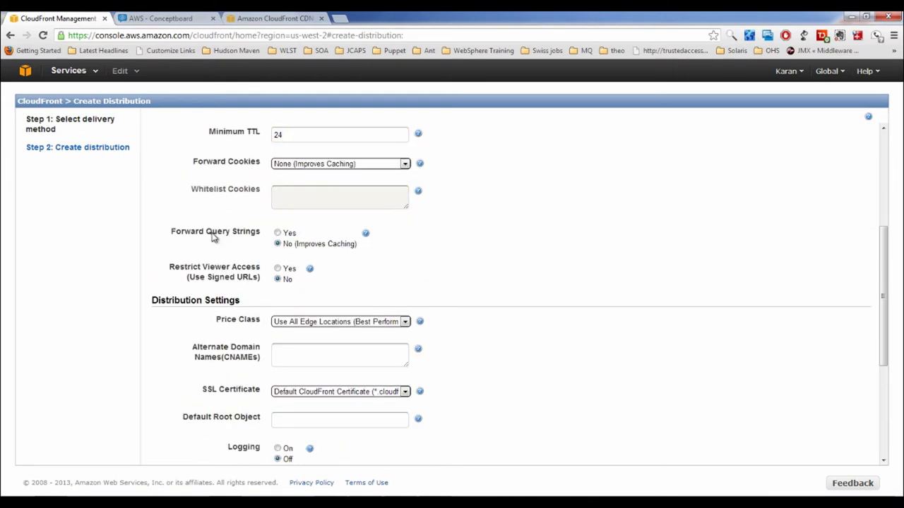
scroll(217, 261, down, 1)
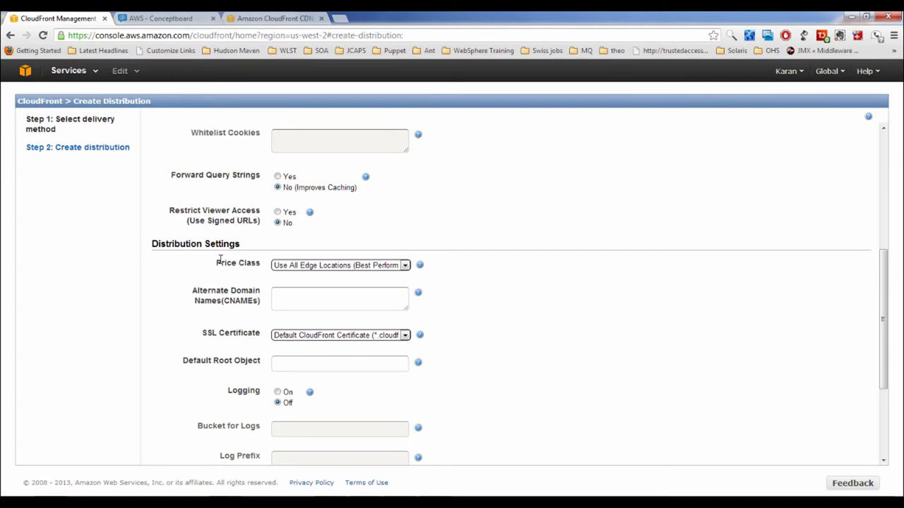
click(319, 267)
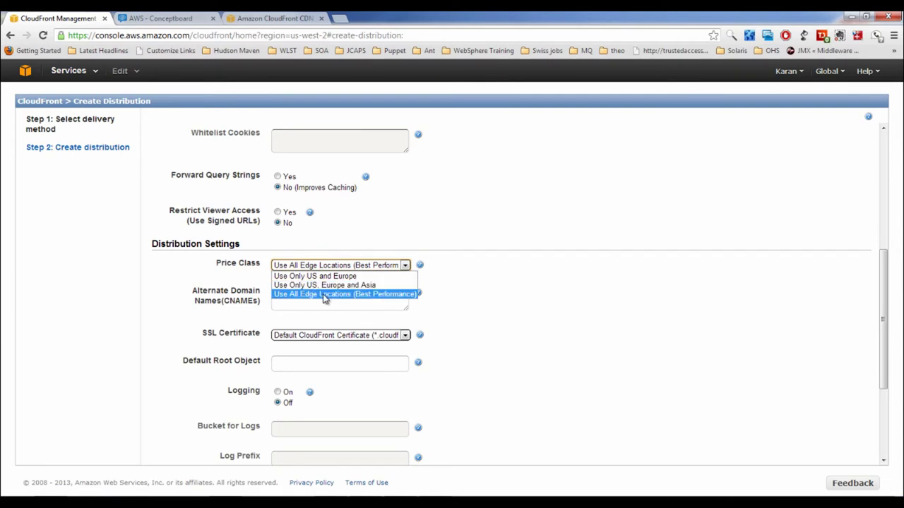
Keep Price Class at Use All Edge Locations (Best Performance) and move to the CNAMEs box.
click(324, 295)
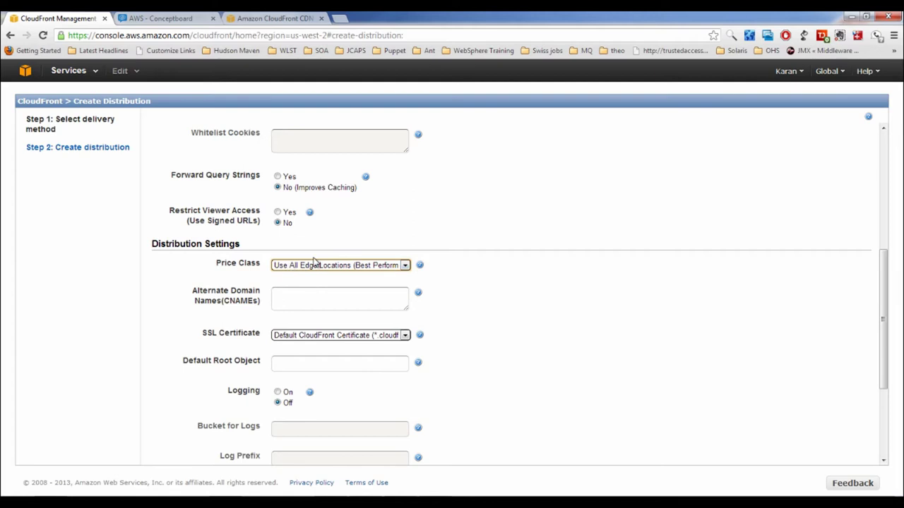
click(299, 302)
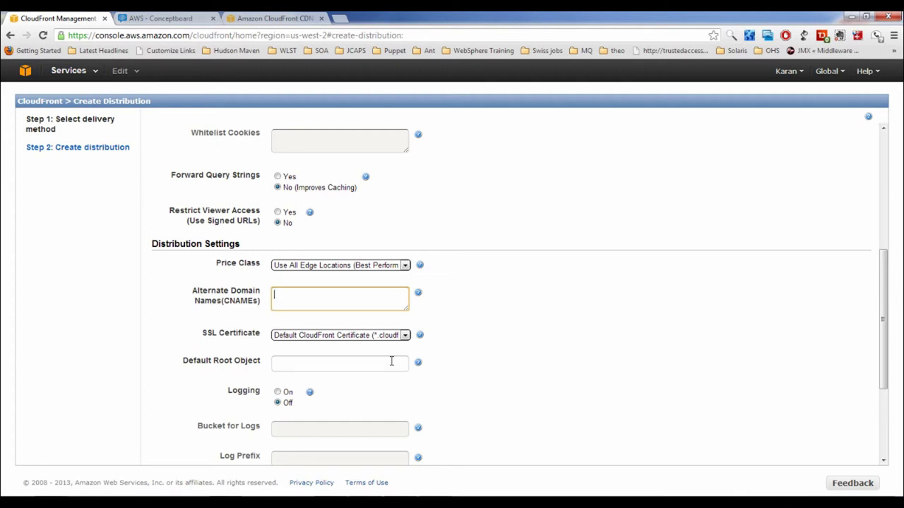
Enter mycdn.nixsupport.com as the alternate domain name (CNAME) and review the SSL certificate setting.
text(mycdn.nixsupport.com)
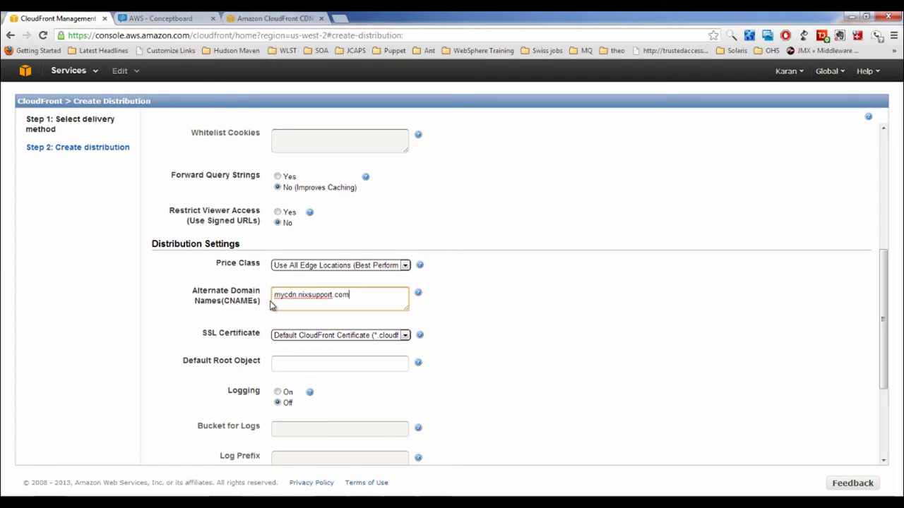
drag(274, 296, 354, 295)
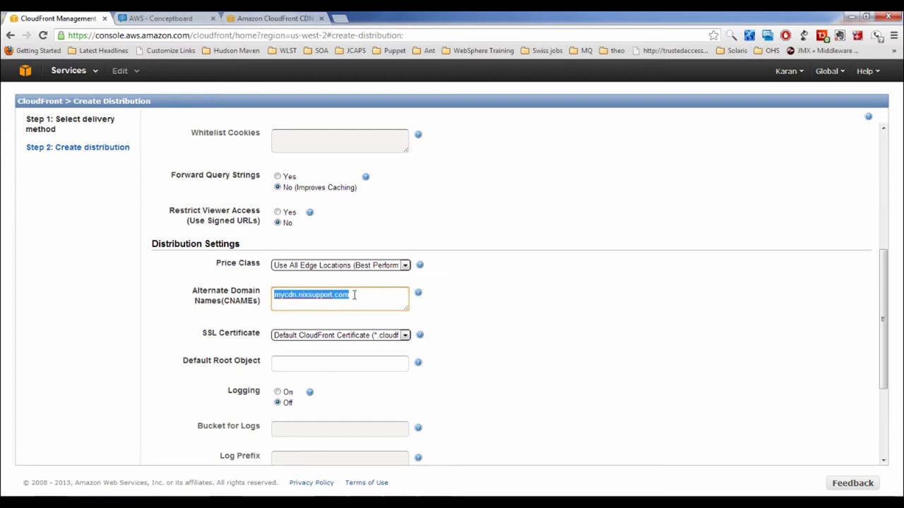
click(355, 295)
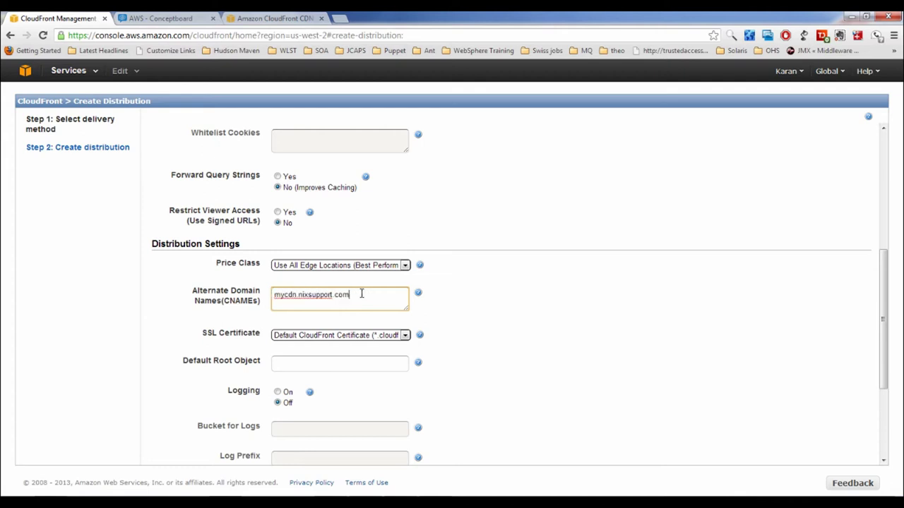
drag(355, 295, 264, 305)
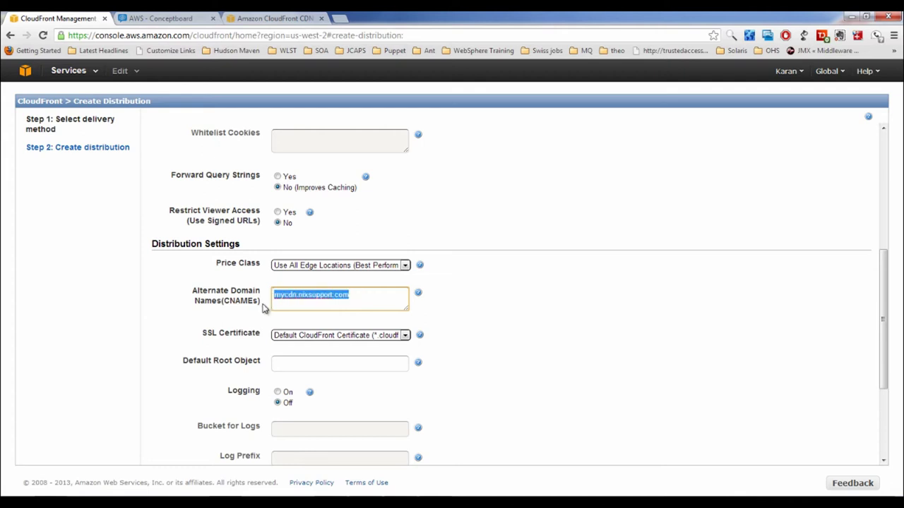
scroll(255, 317, down, 2)
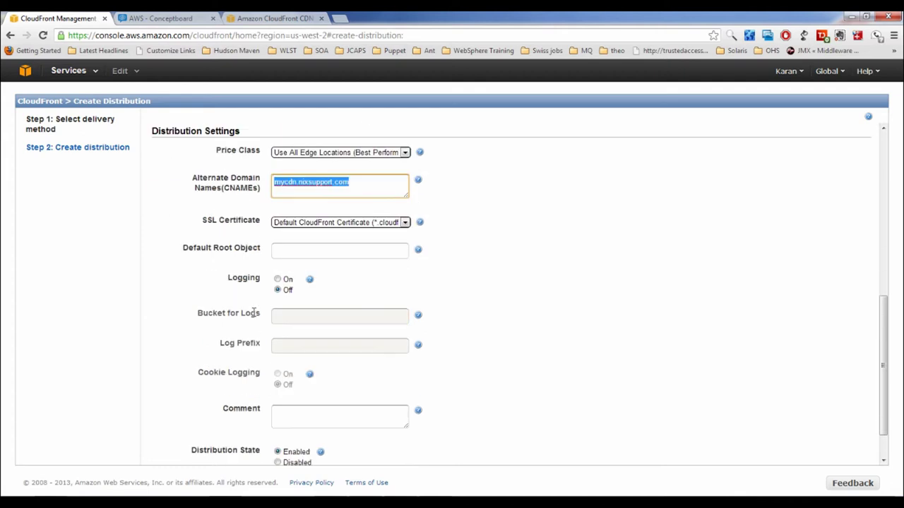
click(338, 223)
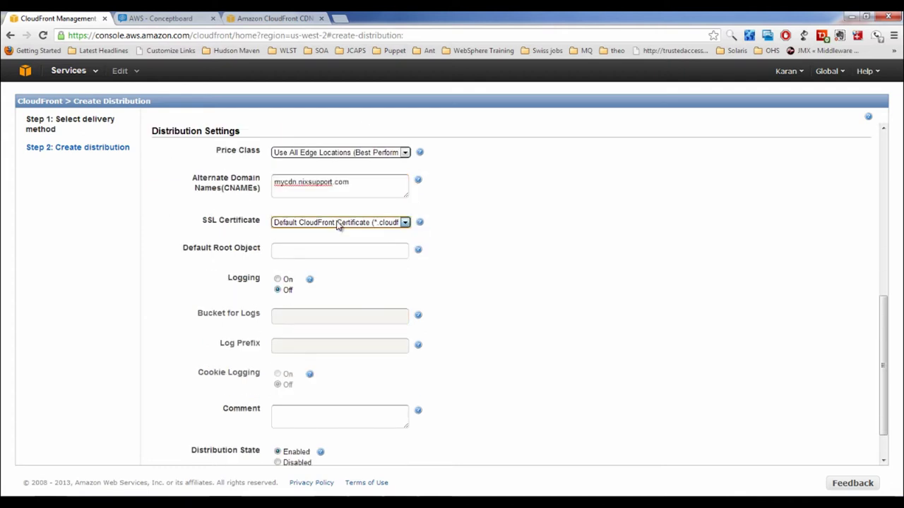
Set the Default Root Object to index.html.
click(318, 251)
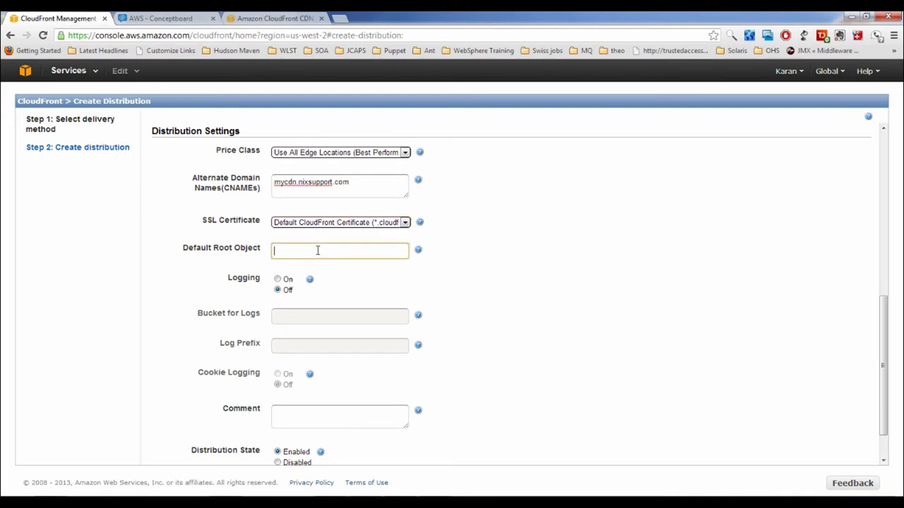
drag(355, 184, 245, 185)
click(282, 253)
text(index.html)
drag(354, 182, 212, 180)
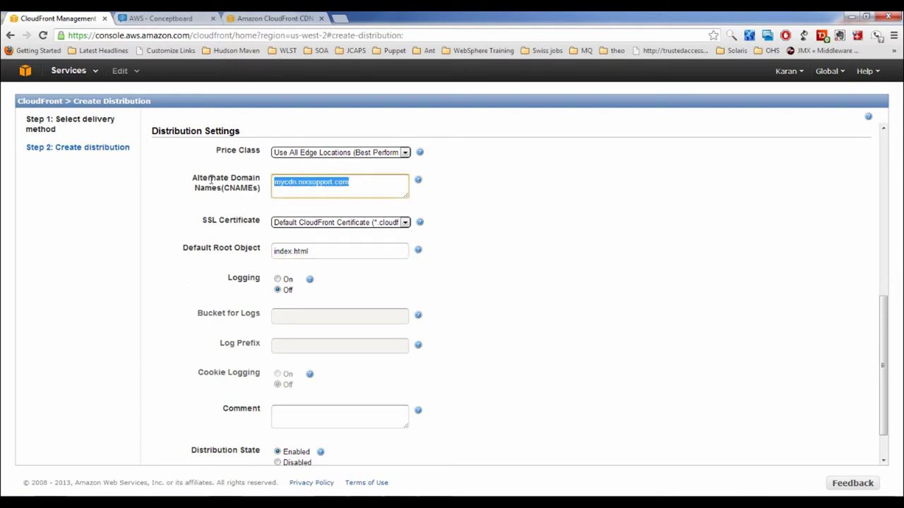
drag(326, 252, 208, 254)
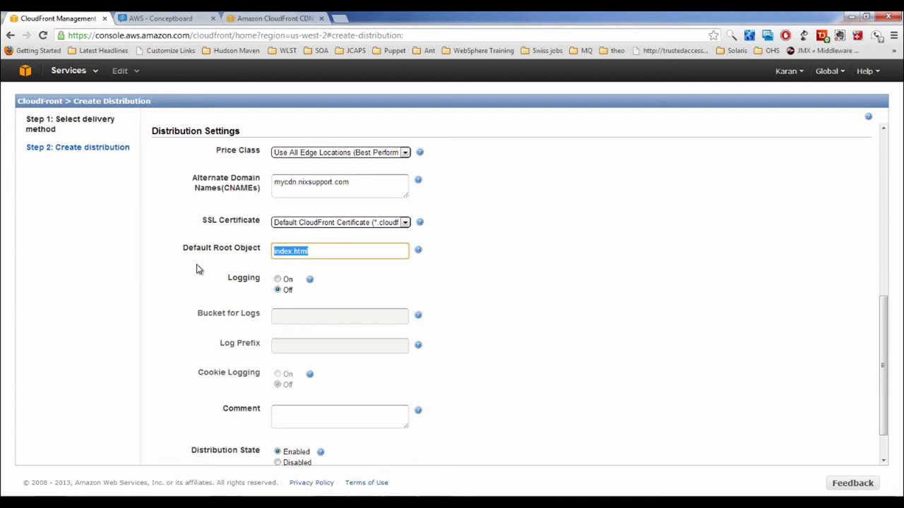
Clear the default root object and log to my-second-bucket-1212 with prefix mylogs/.
key(BackSpace)
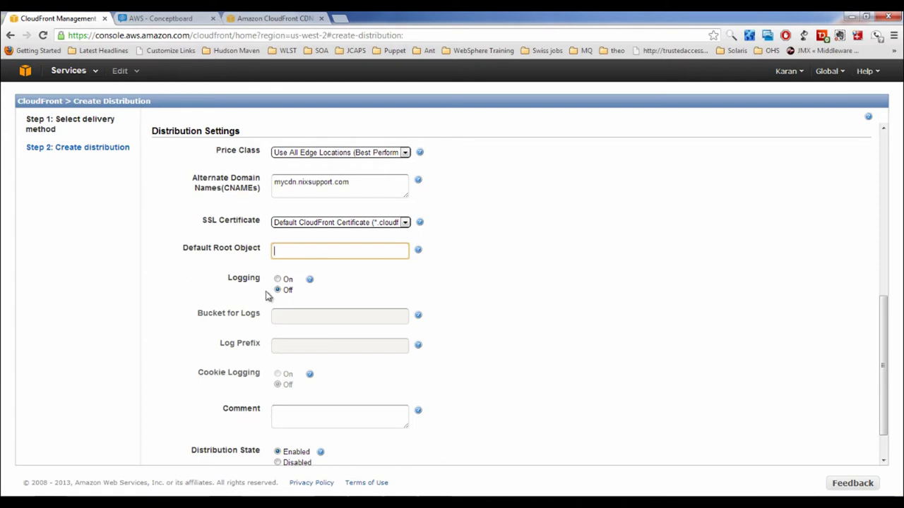
click(277, 280)
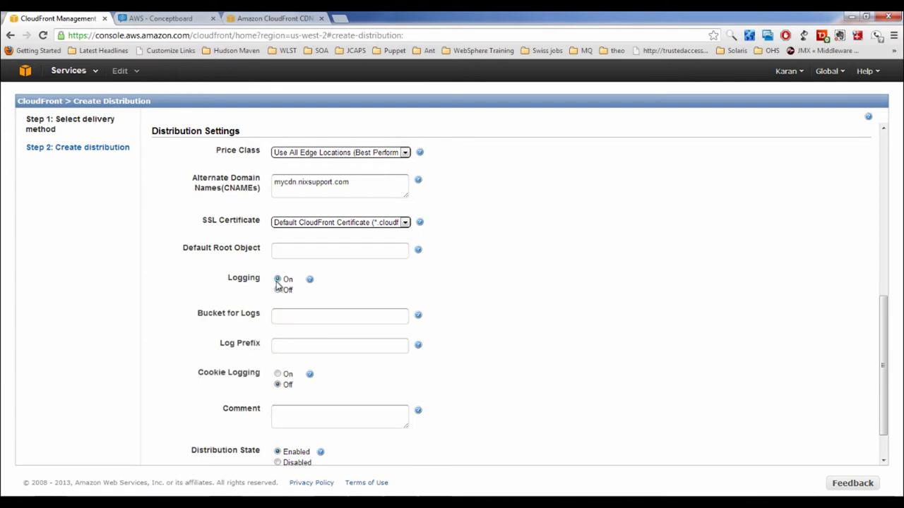
click(282, 318)
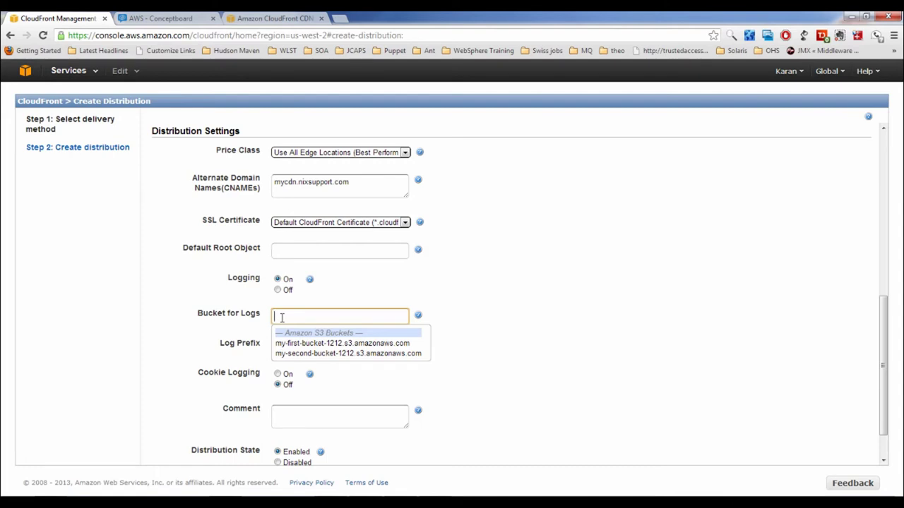
click(327, 353)
click(317, 346)
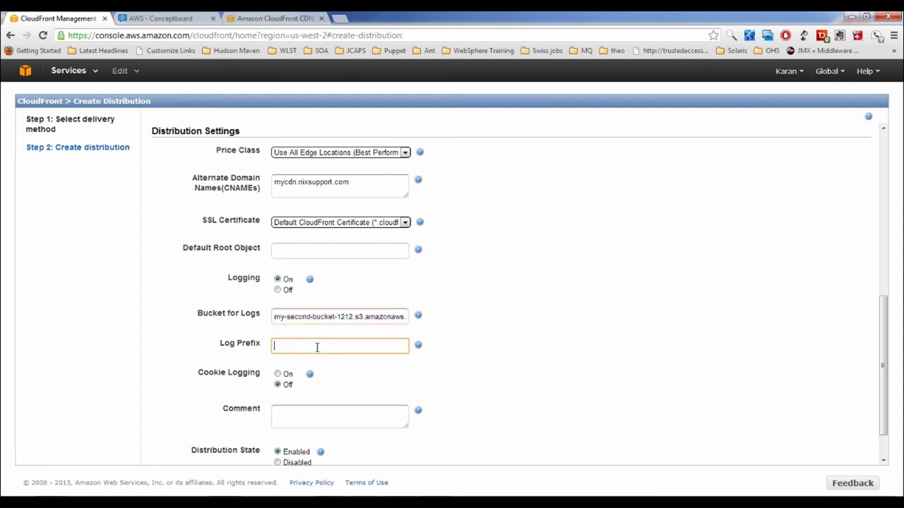
text(mylogs/)
Create the distribution with these settings.
scroll(322, 365, down, 1)
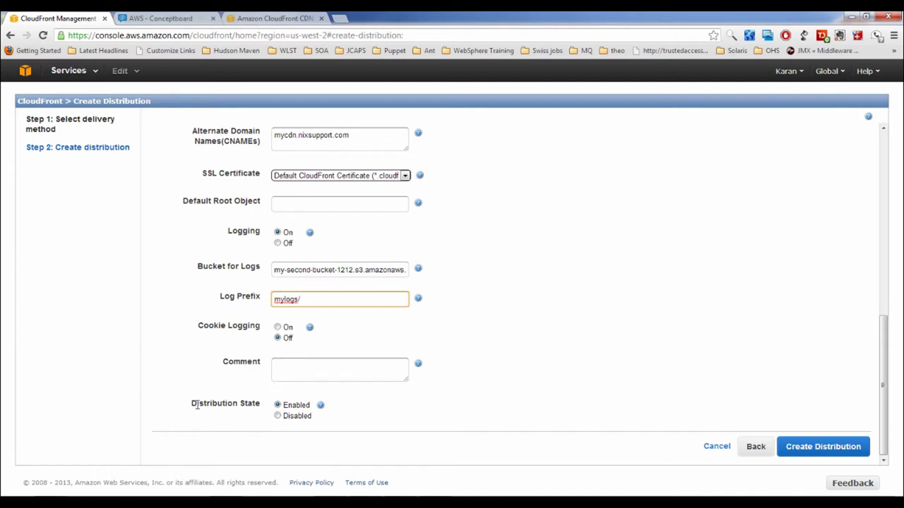
drag(197, 404, 262, 403)
click(330, 435)
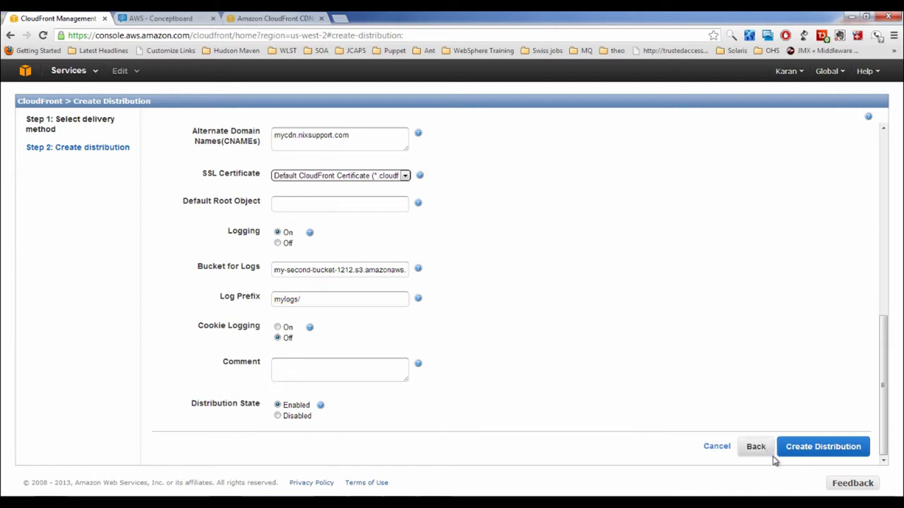
click(807, 447)
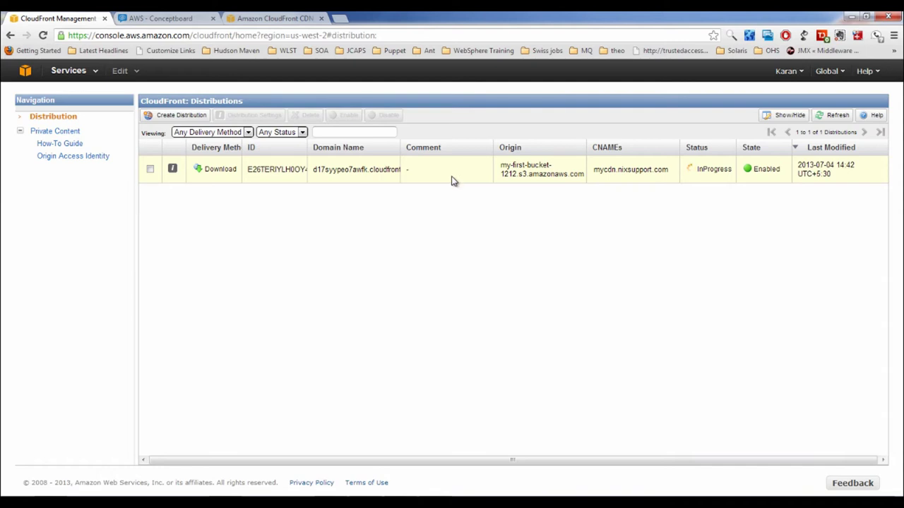
Open the new distribution's settings and highlight its cloudfront.net domain and mycdn.nixsupport.com CNAME.
click(173, 171)
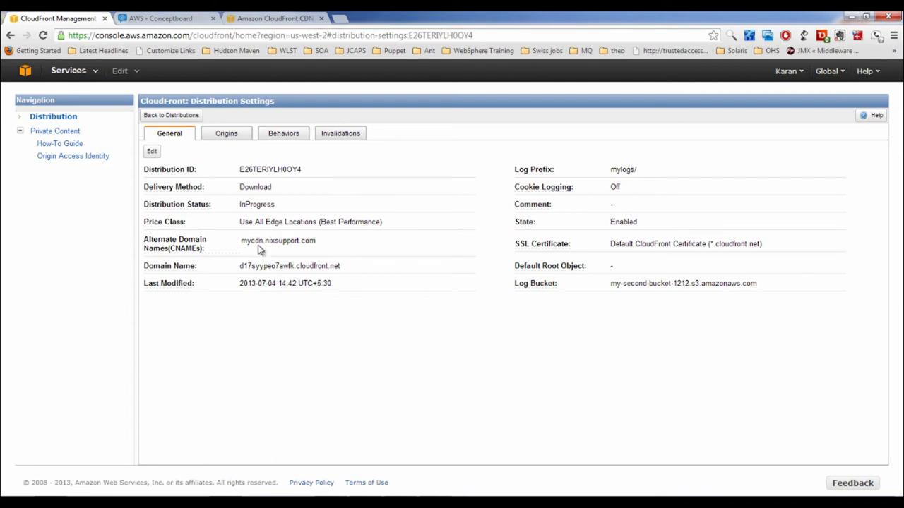
drag(241, 266, 345, 268)
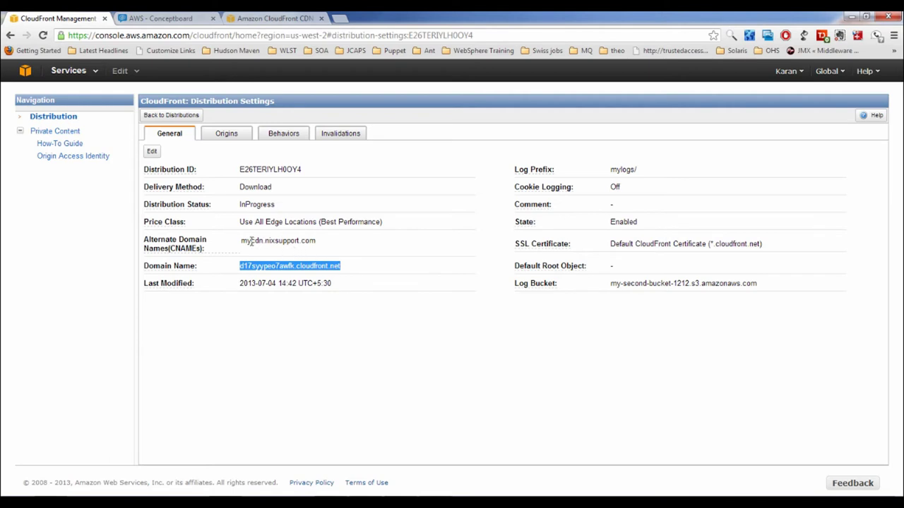
drag(241, 241, 321, 247)
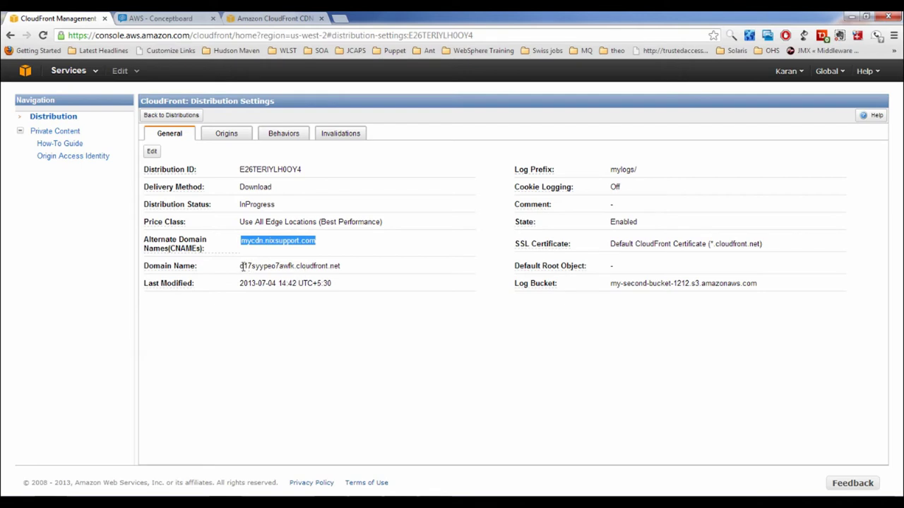
drag(241, 266, 345, 268)
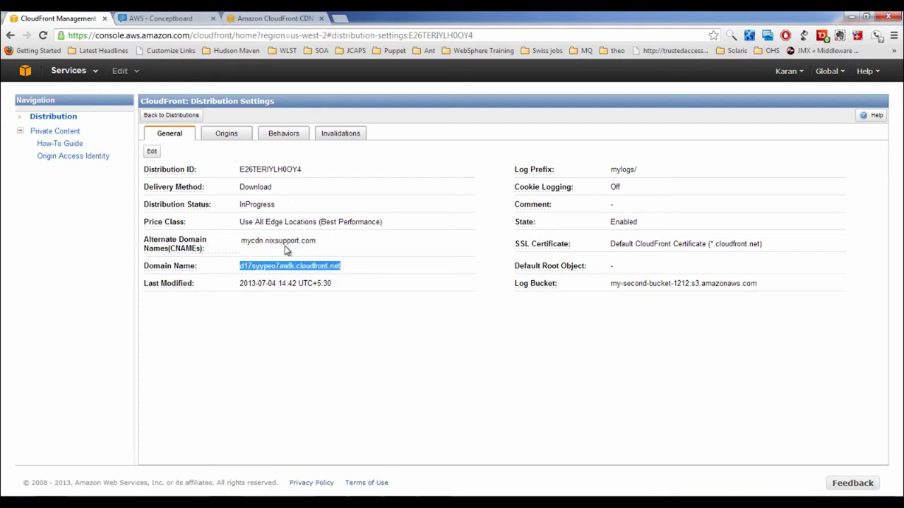
drag(242, 241, 317, 240)
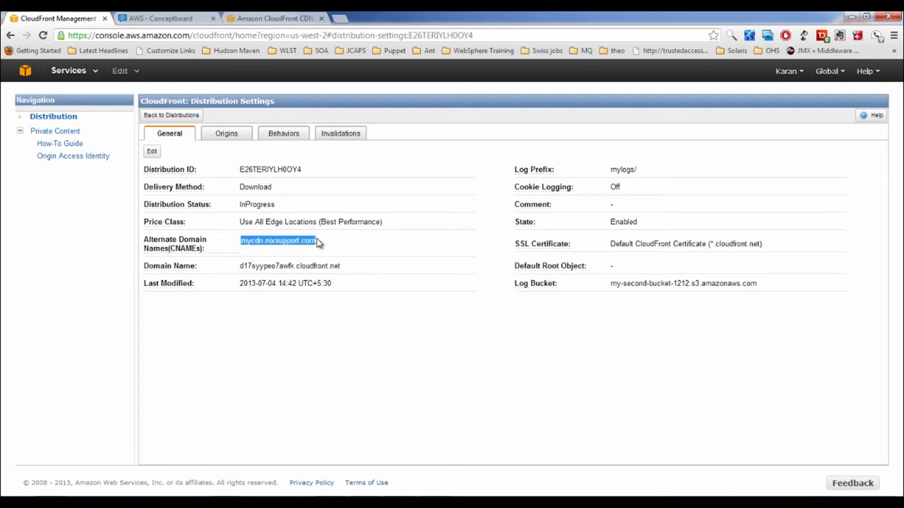
click(237, 137)
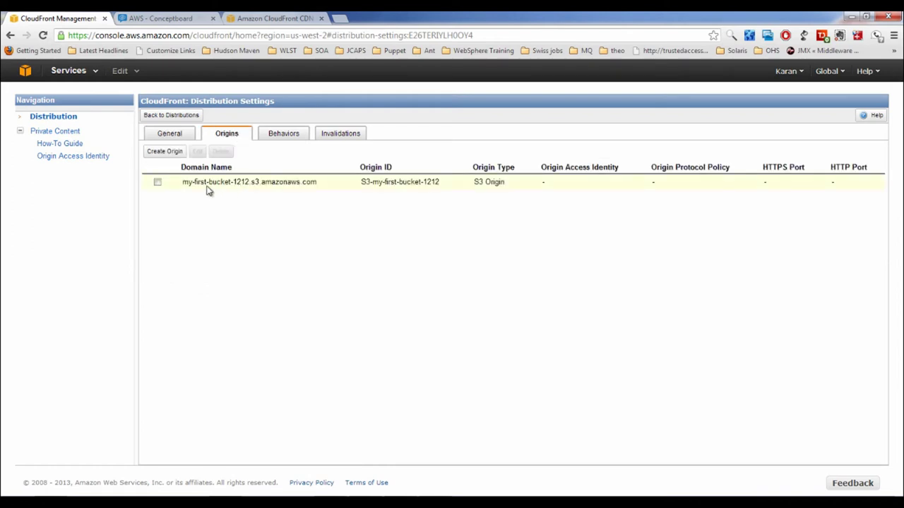
drag(183, 185, 317, 183)
click(289, 211)
drag(206, 183, 243, 182)
click(243, 183)
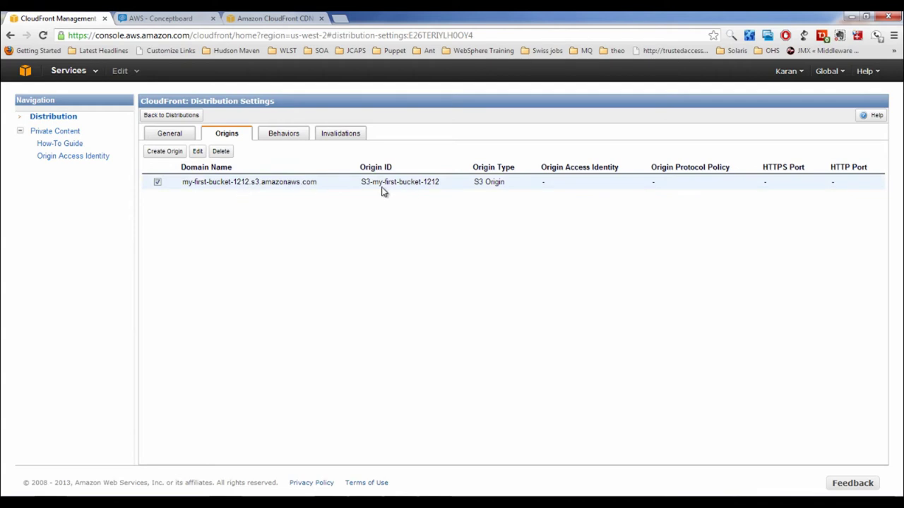
drag(369, 182, 502, 181)
click(170, 134)
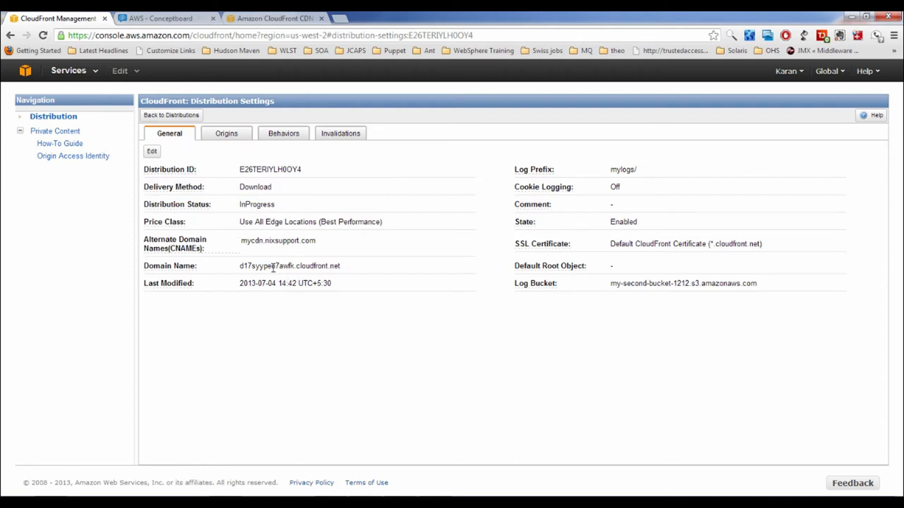
Highlight the cloudfront.net domain name, then check and close the Global region menu.
drag(241, 266, 345, 271)
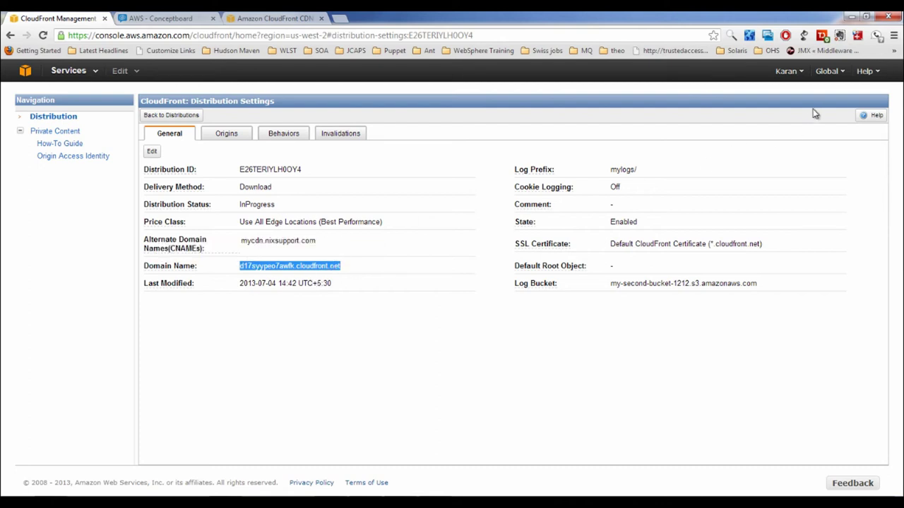
click(842, 73)
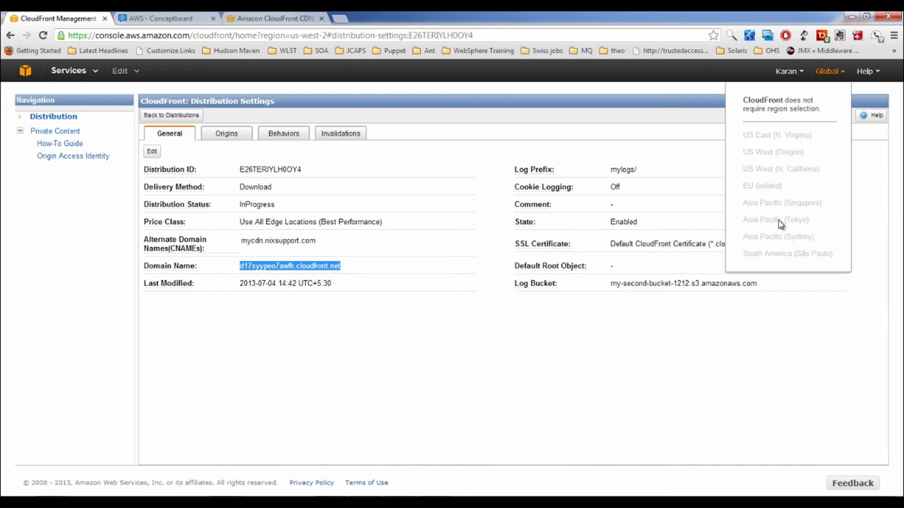
click(643, 340)
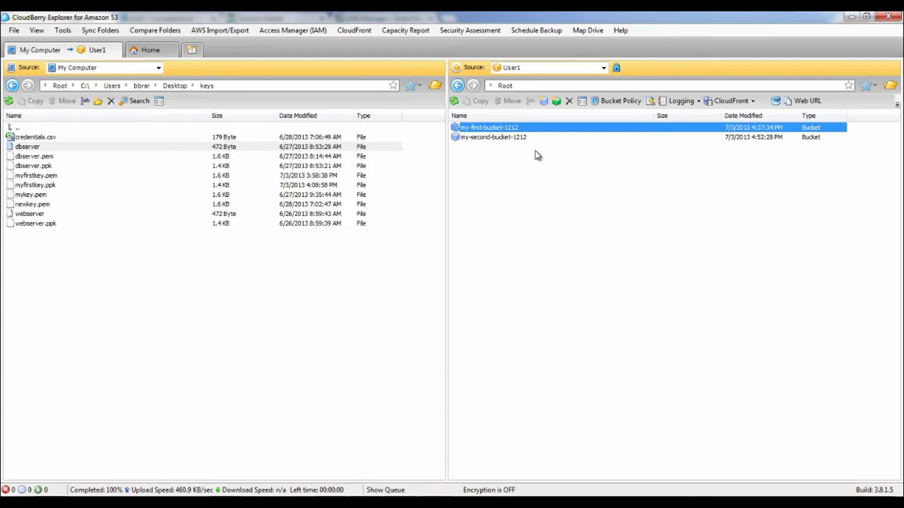
Open my-first-bucket-1212 in CloudBerry Explorer, select test.html, and minimise the explorer.
double_click(501, 128)
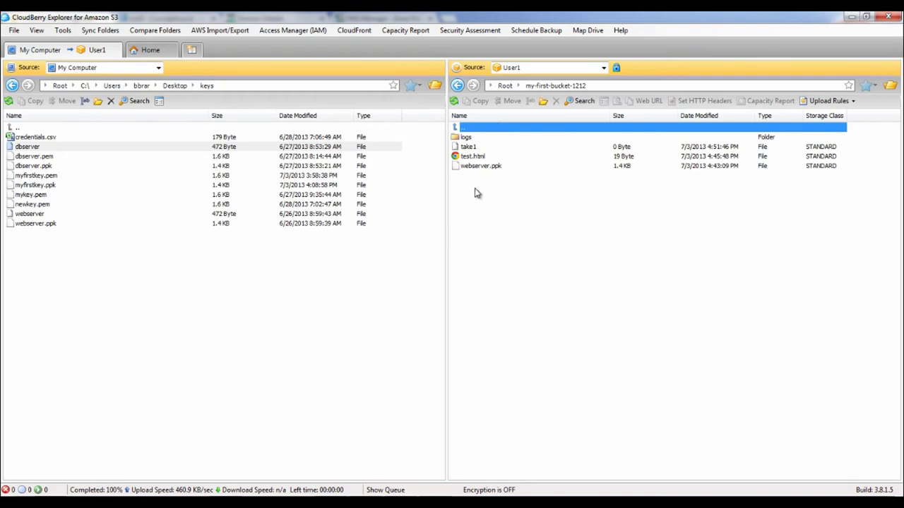
click(480, 157)
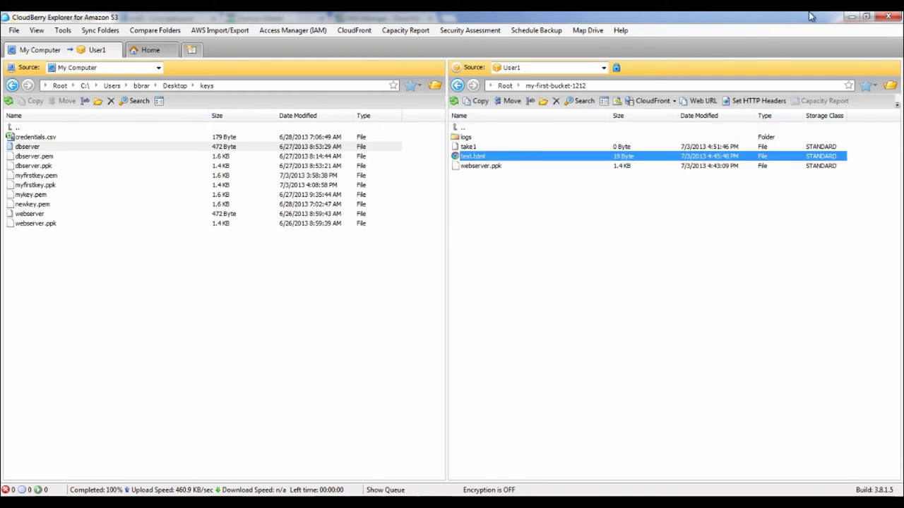
click(851, 15)
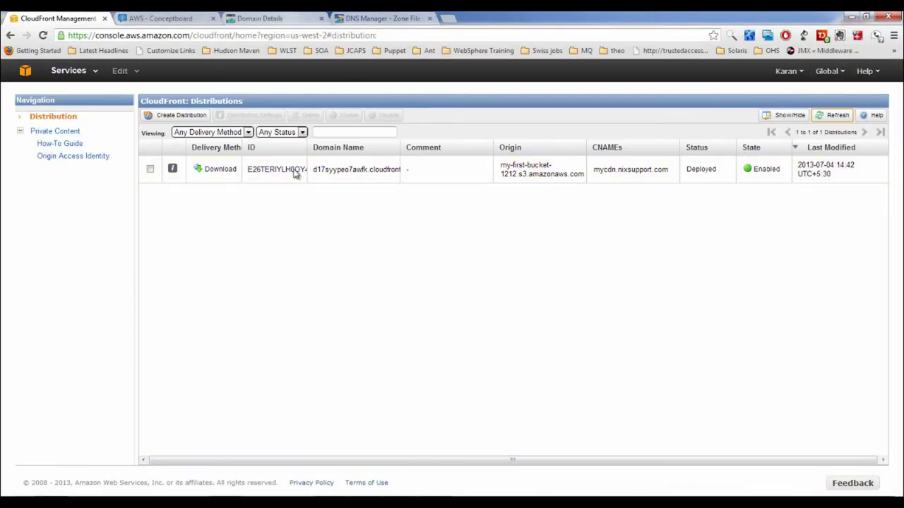
Select the deployed distribution, open its settings and select the d17syypeo7awfk.cloudfront.net domain.
click(149, 169)
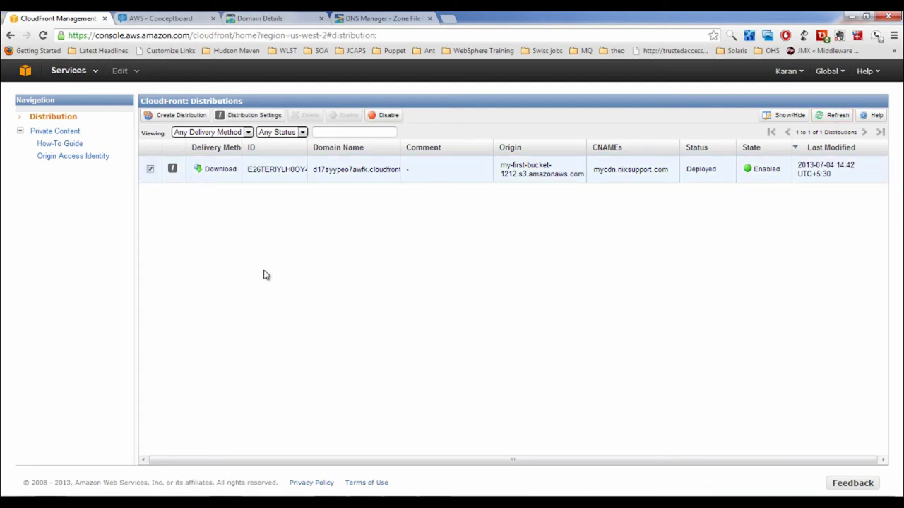
click(172, 169)
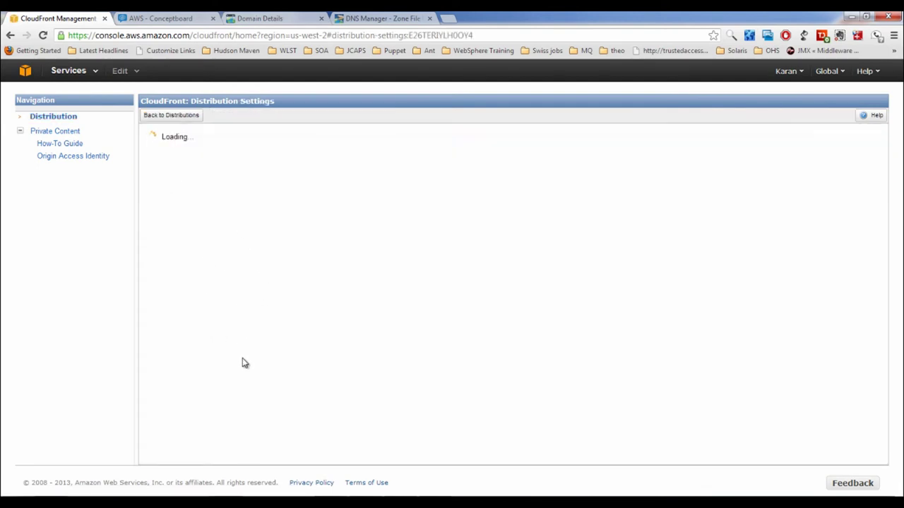
drag(239, 266, 349, 268)
key(ctrl+c)
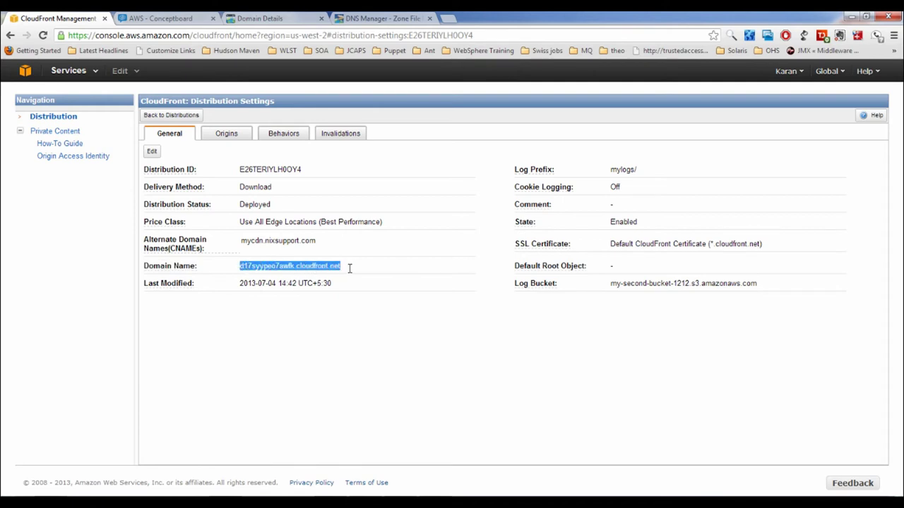
Load d17syypeo7awfk.cloudfront.net/test.html in a new tab, check its text, then return to the console.
click(449, 19)
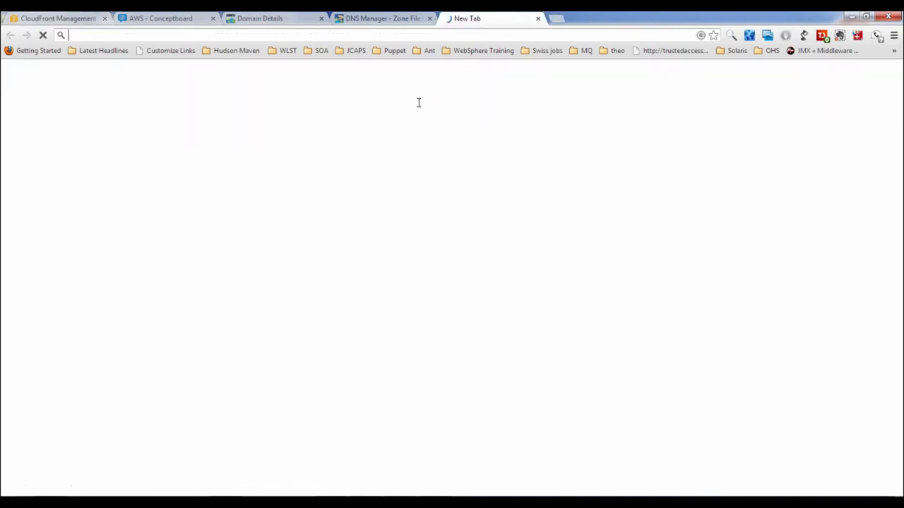
key(ctrl+v)
text(/test)
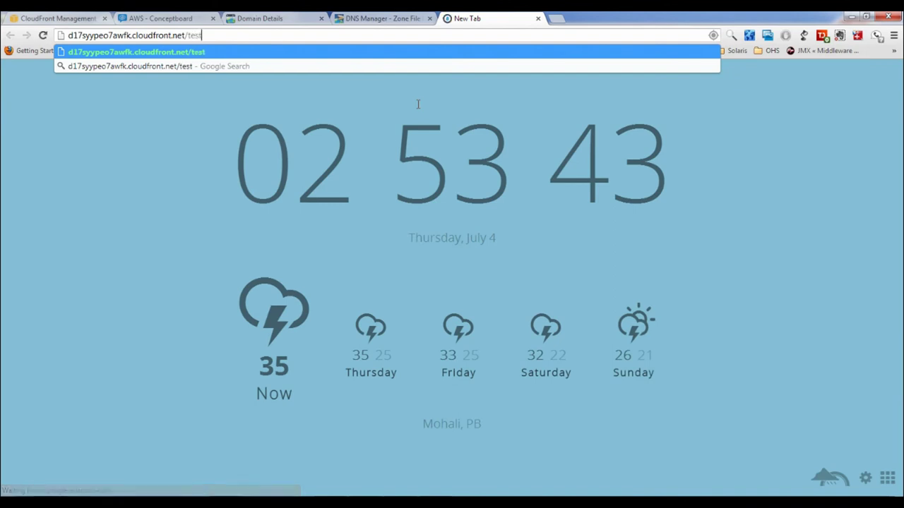
text(.html)
key(Return)
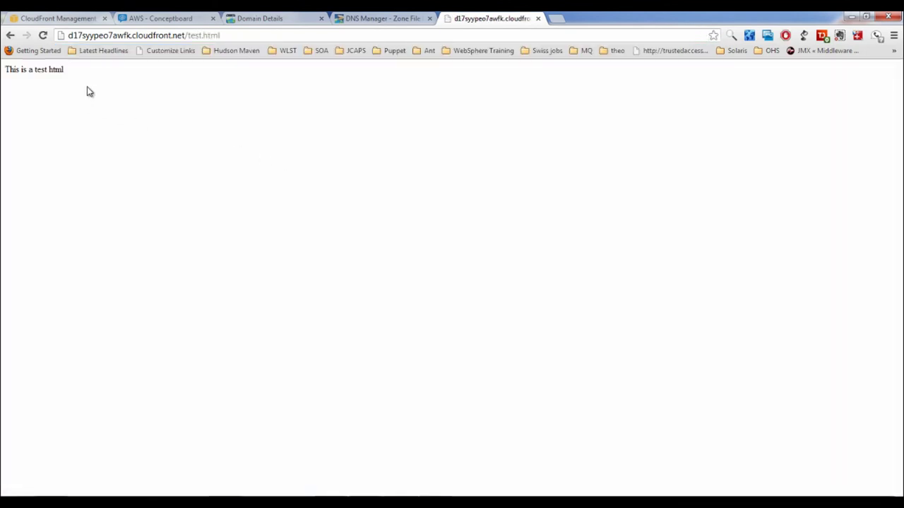
drag(65, 70, 5, 70)
click(133, 92)
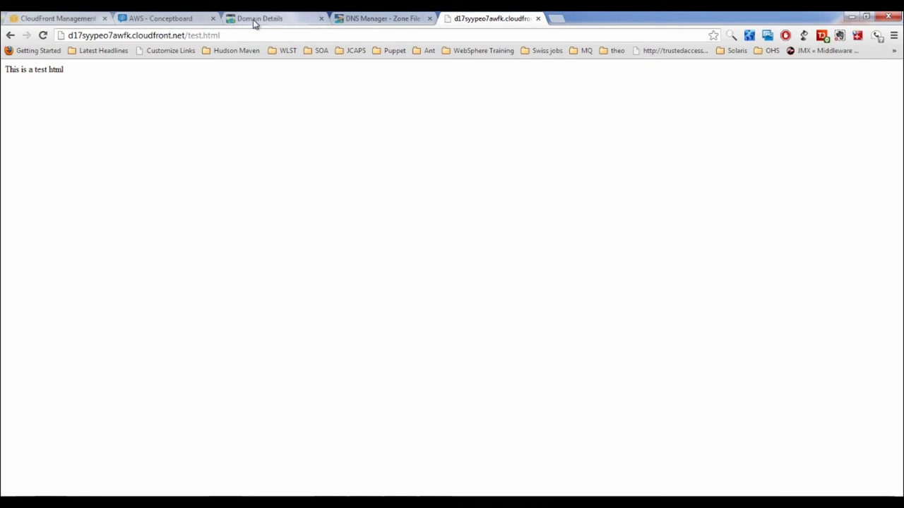
click(45, 21)
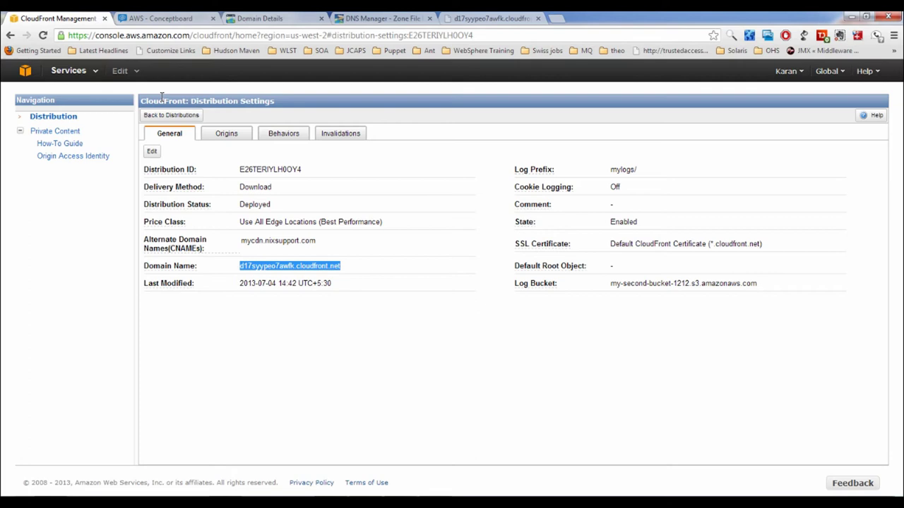
Find the my-first-bucket-1212 origin's domain name in the distribution's Origins list.
click(228, 135)
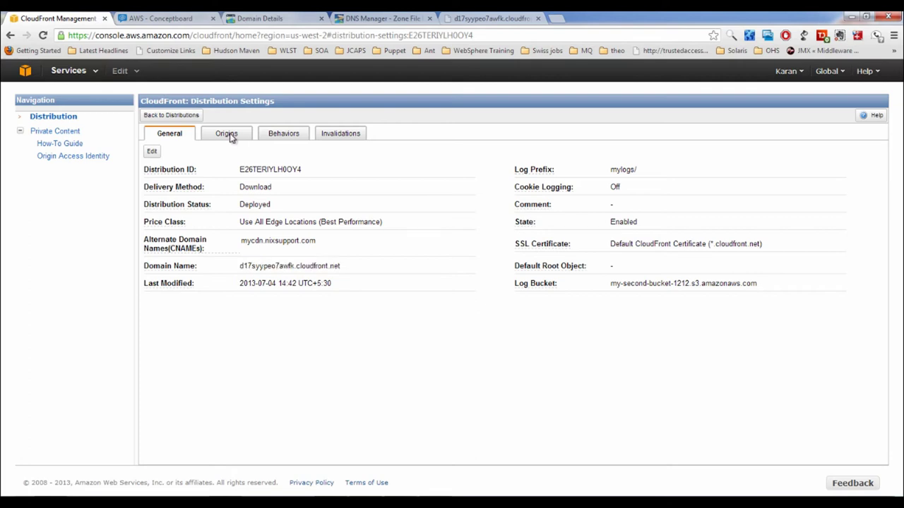
click(158, 183)
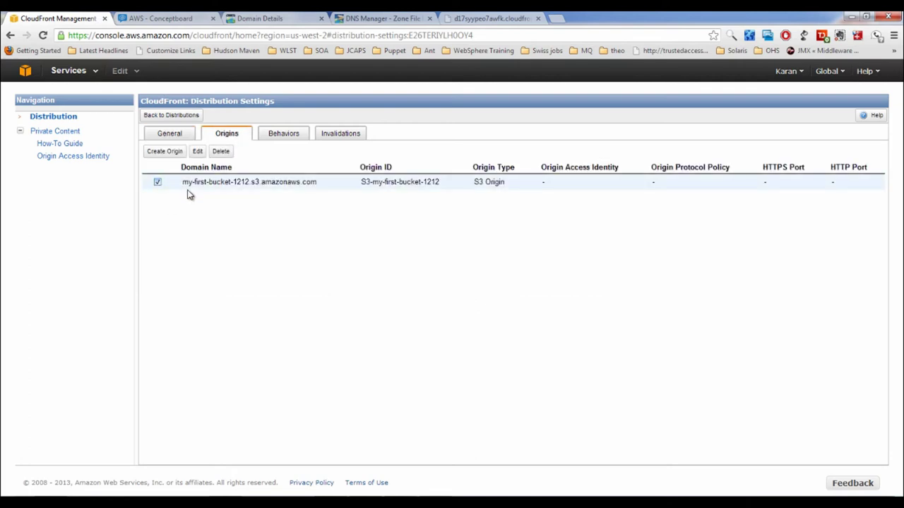
drag(186, 185, 317, 185)
key(ctrl+c)
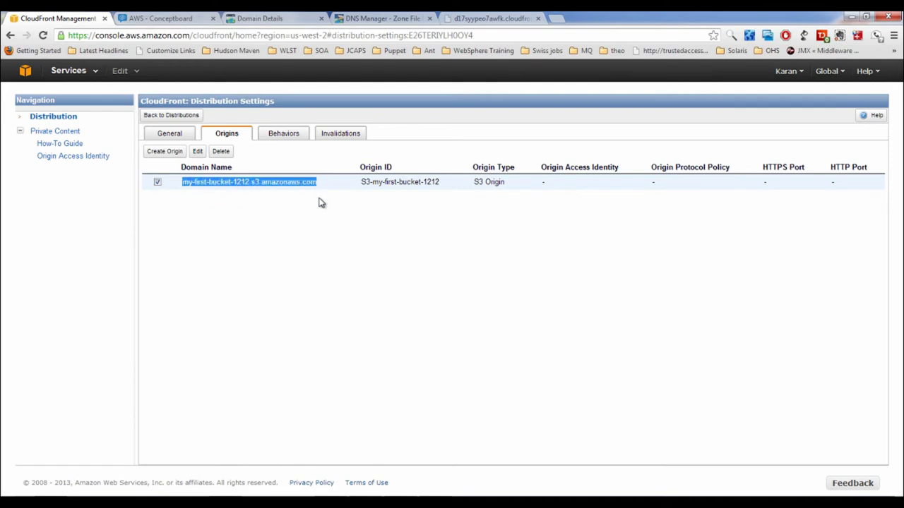
Replace the test.html page's CloudFront host with the S3 bucket domain and load it.
click(494, 19)
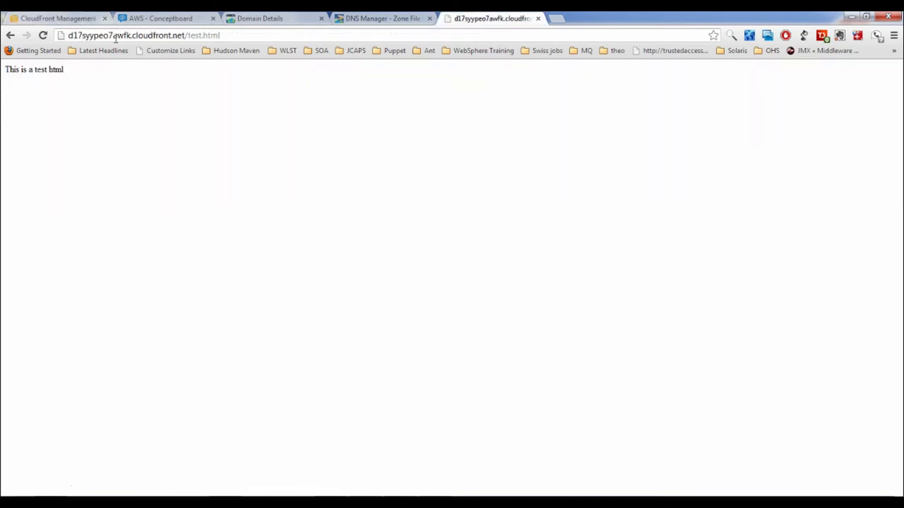
drag(185, 37, 14, 37)
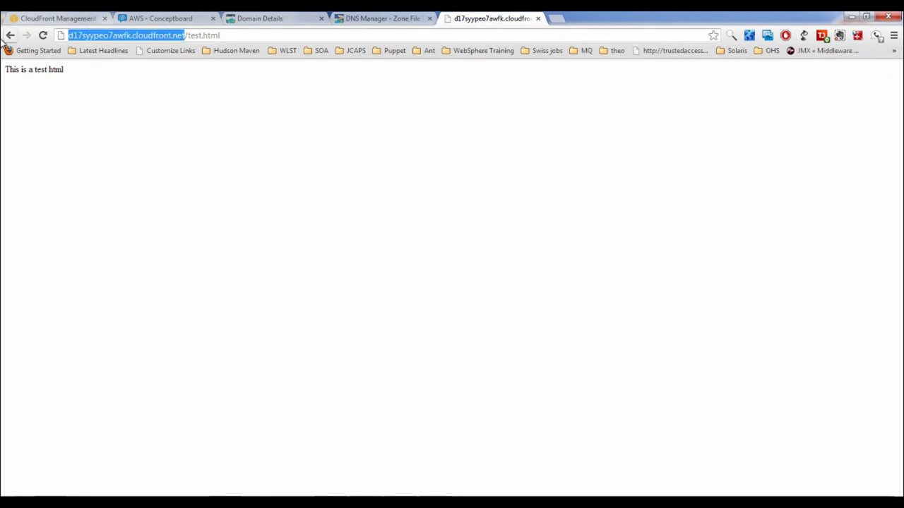
key(ctrl+v)
key(Return)
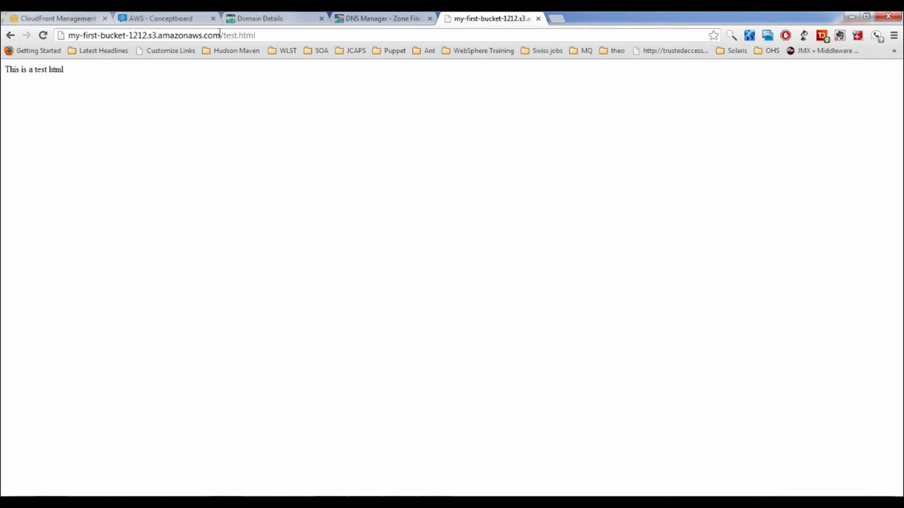
Select the S3 bucket host in the address bar, then go back to the distribution's origins.
drag(220, 35, 67, 36)
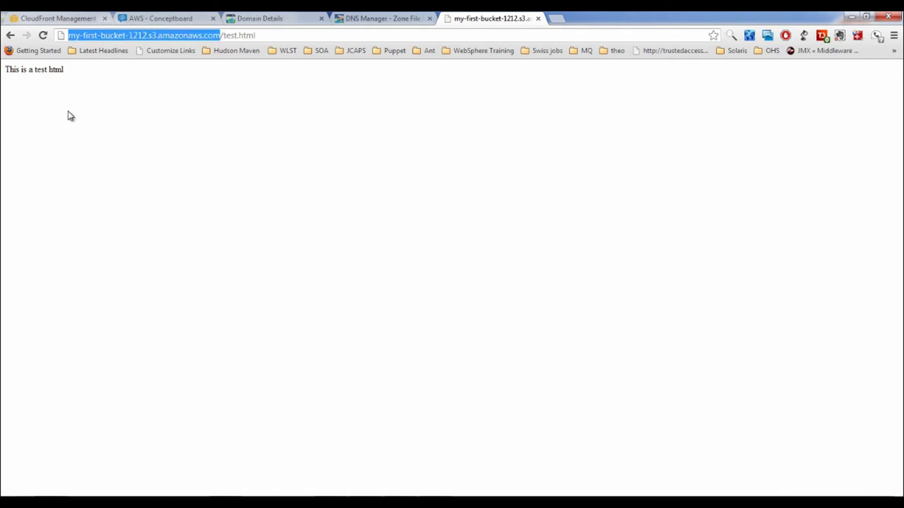
double_click(114, 35)
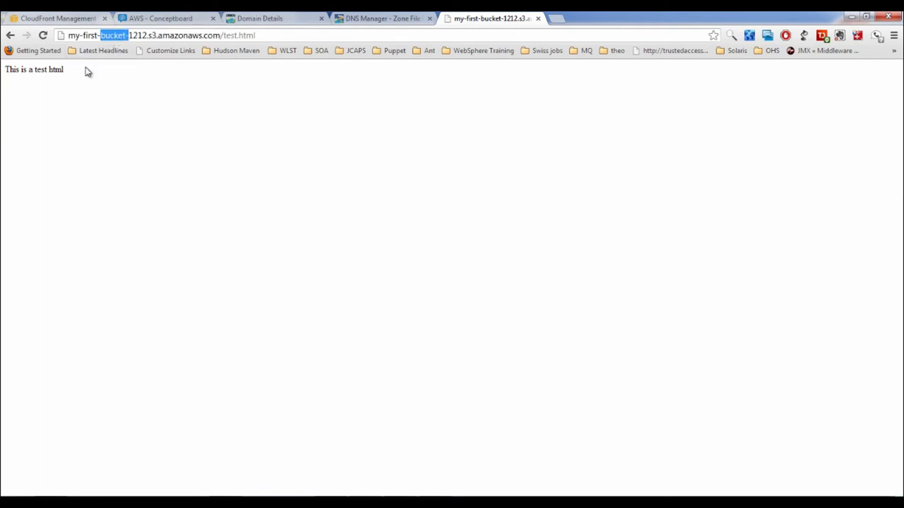
click(62, 19)
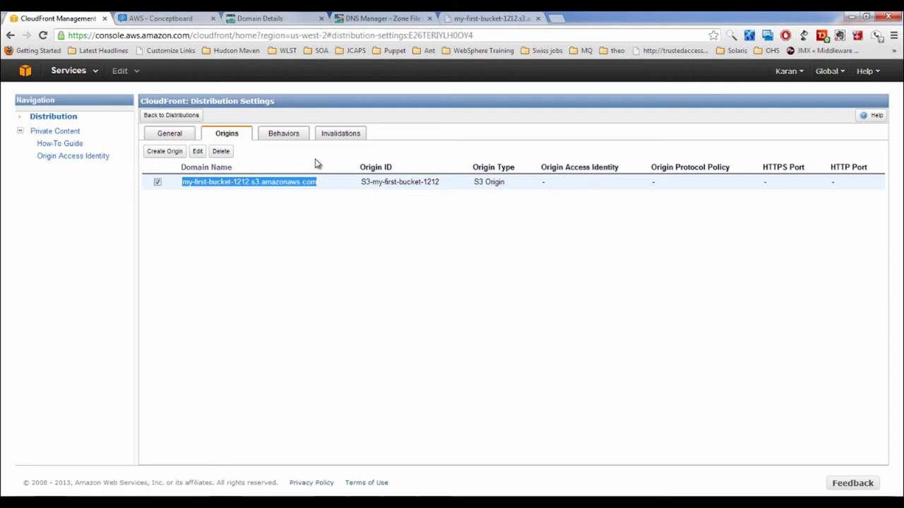
Show the distribution's General details, select its domain name, then switch to the GoDaddy zone file tab.
click(170, 133)
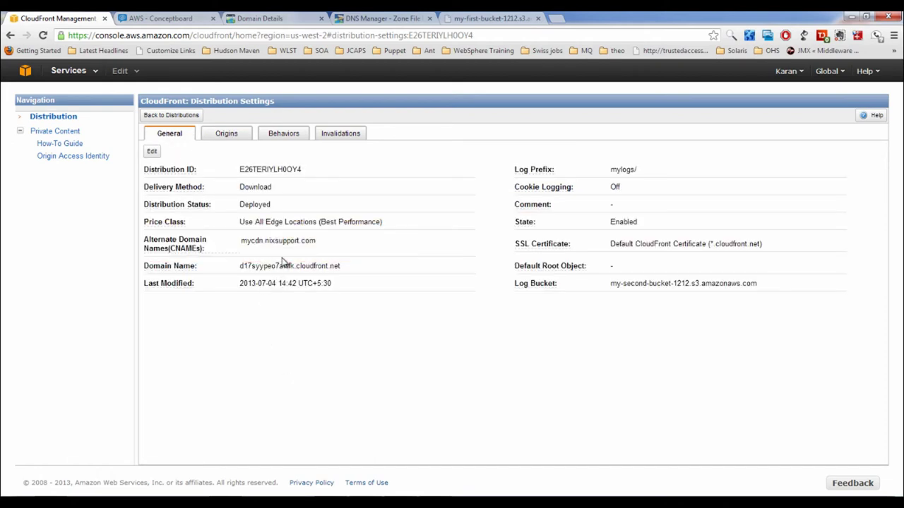
double_click(258, 266)
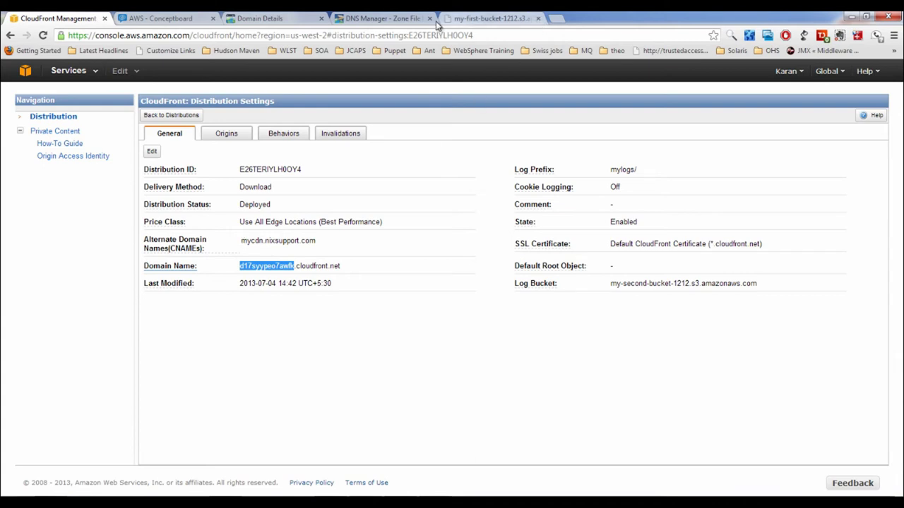
click(387, 20)
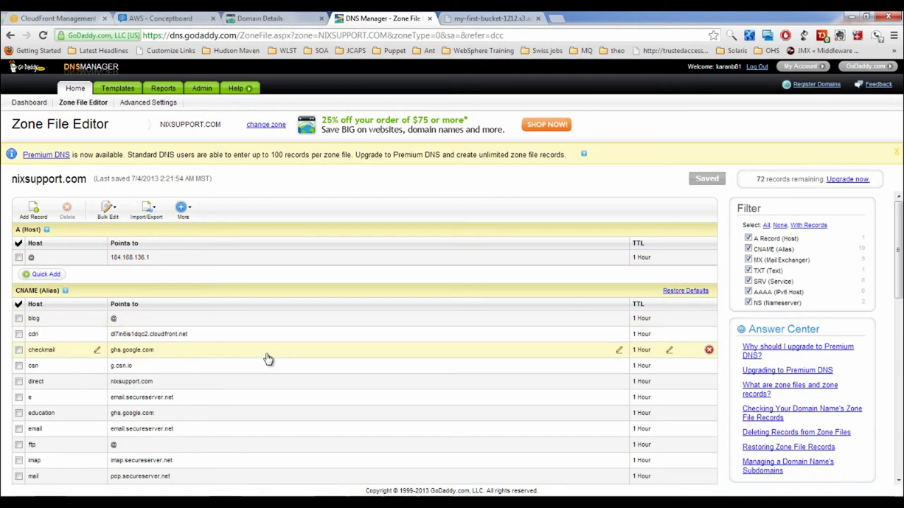
Add a new empty record row to the nixsupport.com zone file.
scroll(267, 356, down, 3)
scroll(277, 341, down, 5)
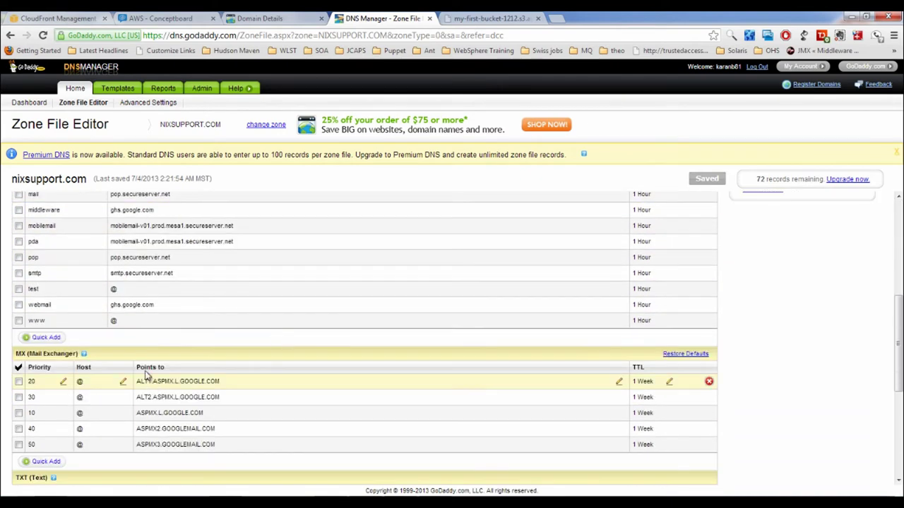
click(46, 338)
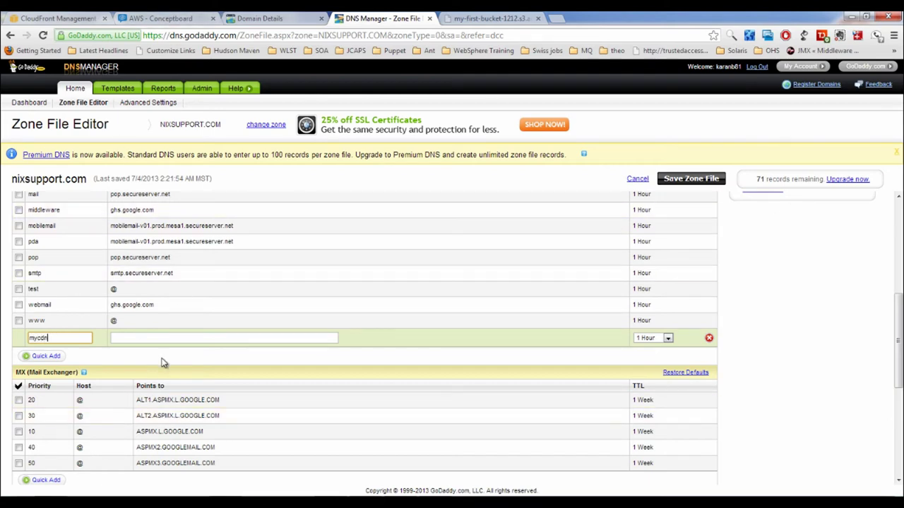
Copy the full d17syypeo7awfk.cloudfront.net domain and paste it as the record's Points to value.
click(60, 18)
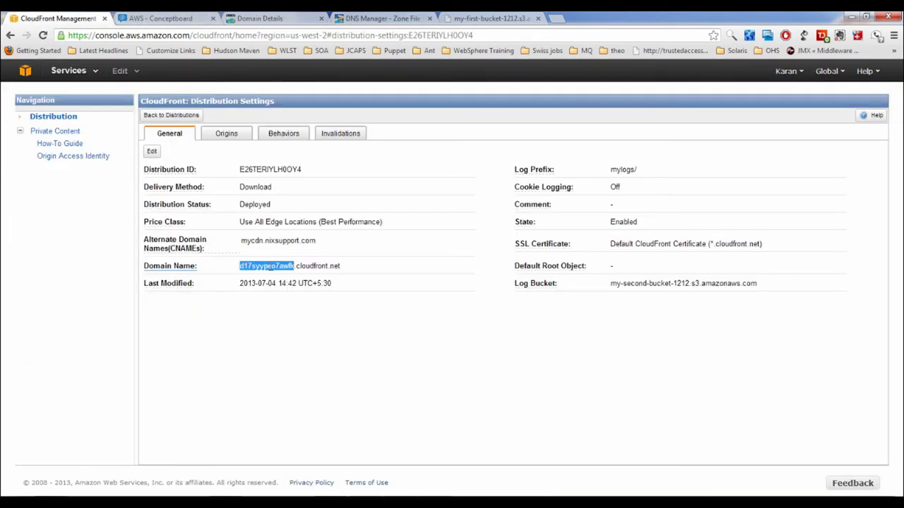
click(240, 267)
drag(240, 268, 344, 263)
right_click(327, 270)
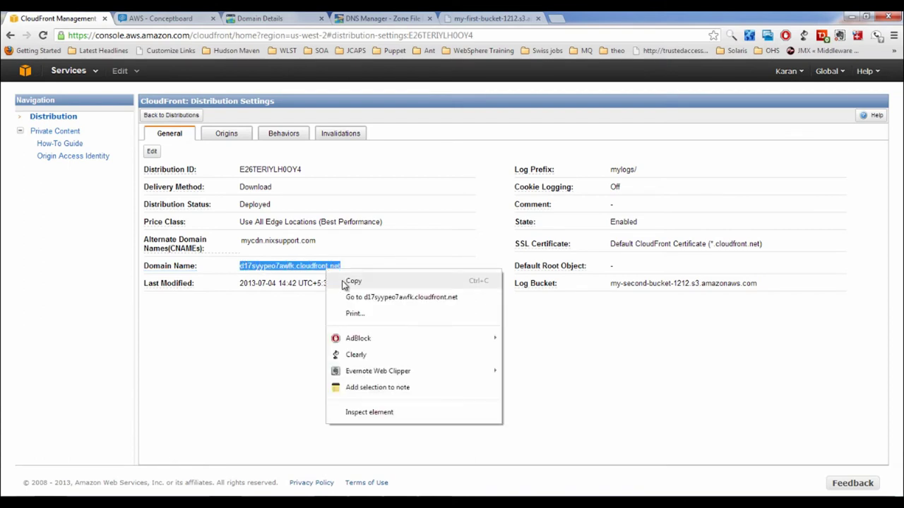
click(345, 283)
click(166, 338)
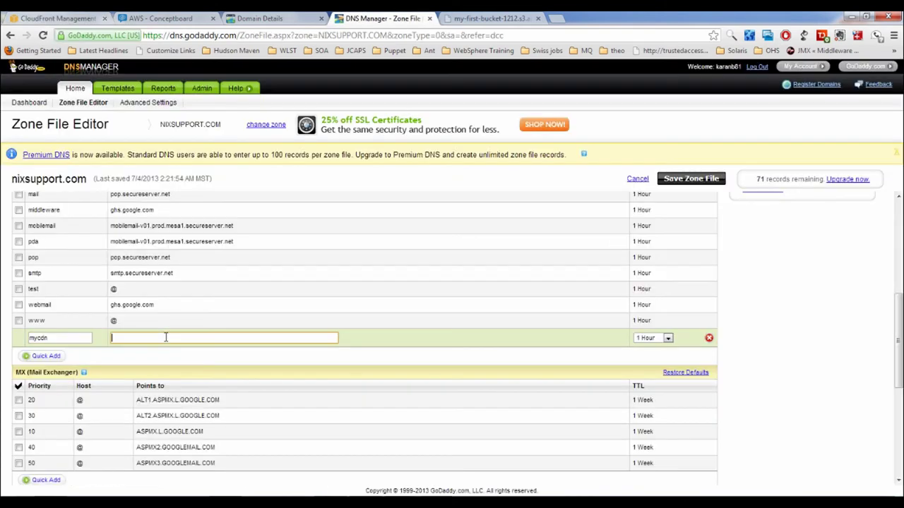
key(ctrl+v)
Save the zone file and confirm the change.
click(683, 180)
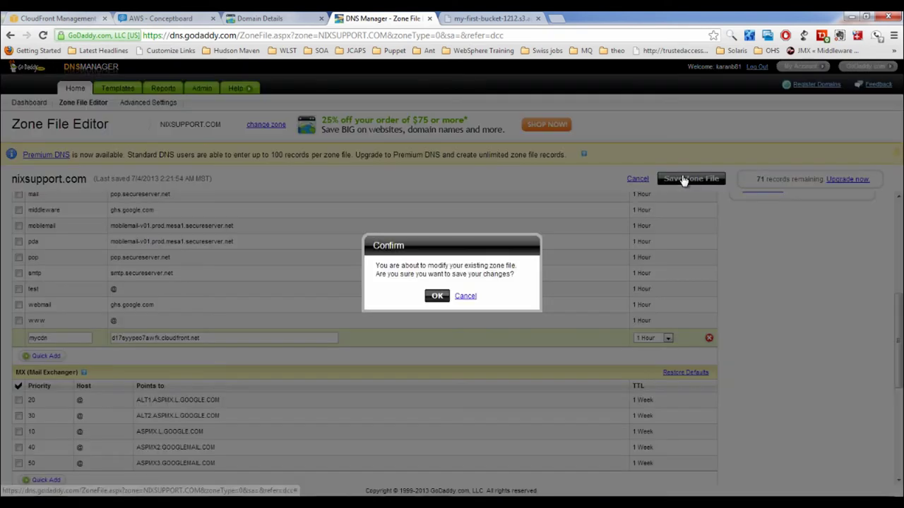
click(435, 296)
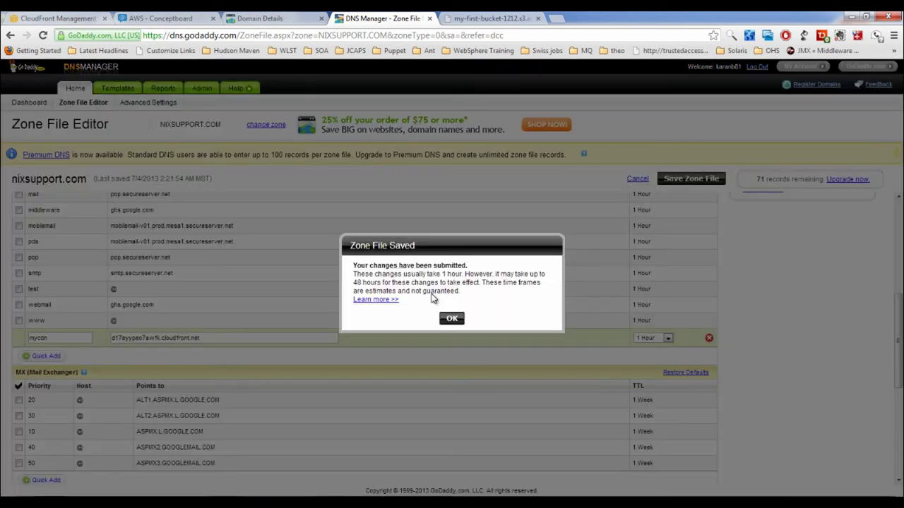
click(452, 318)
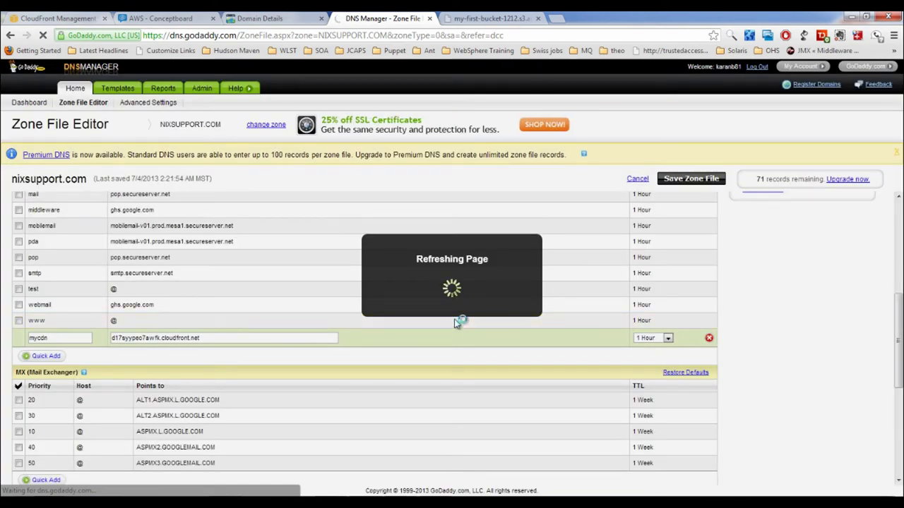
Load mycdn.nixsupport.com/test.html in a new Chrome tab.
key(ctrl+t)
text(mycdn)
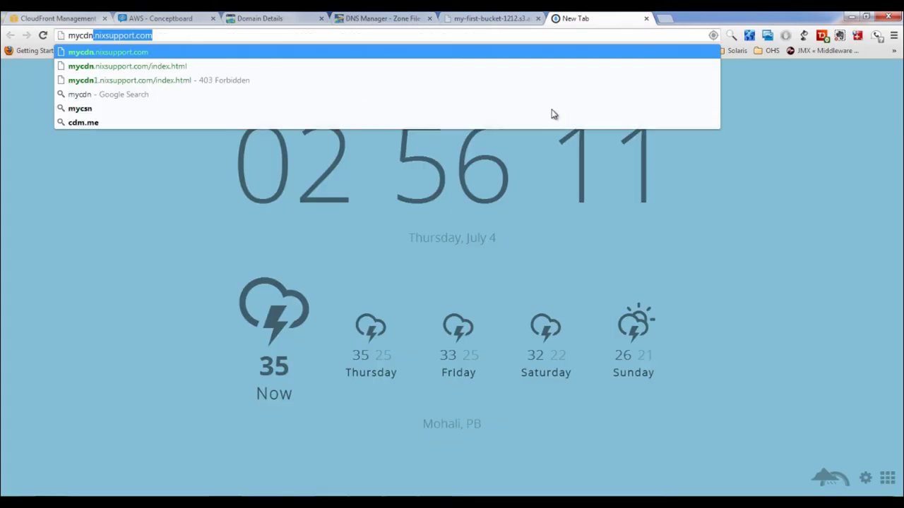
text(.nix)
key(Delete)
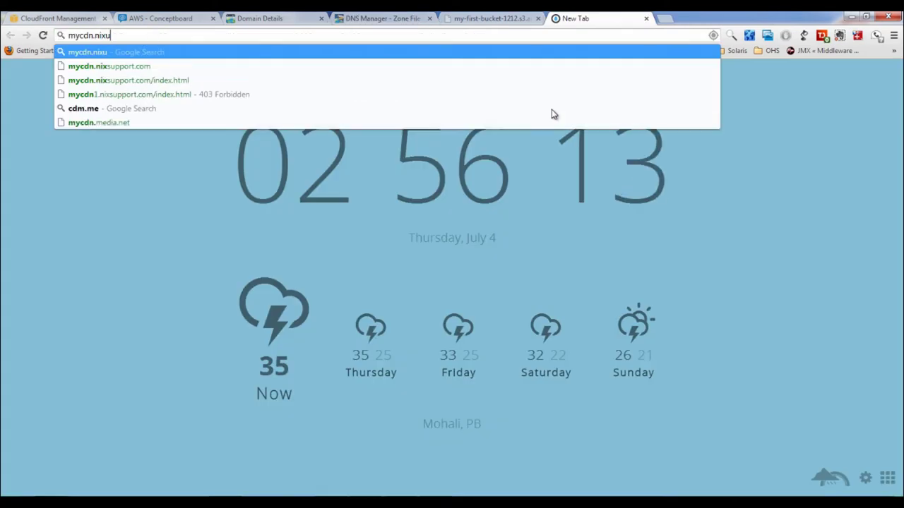
text(support.com/tes)
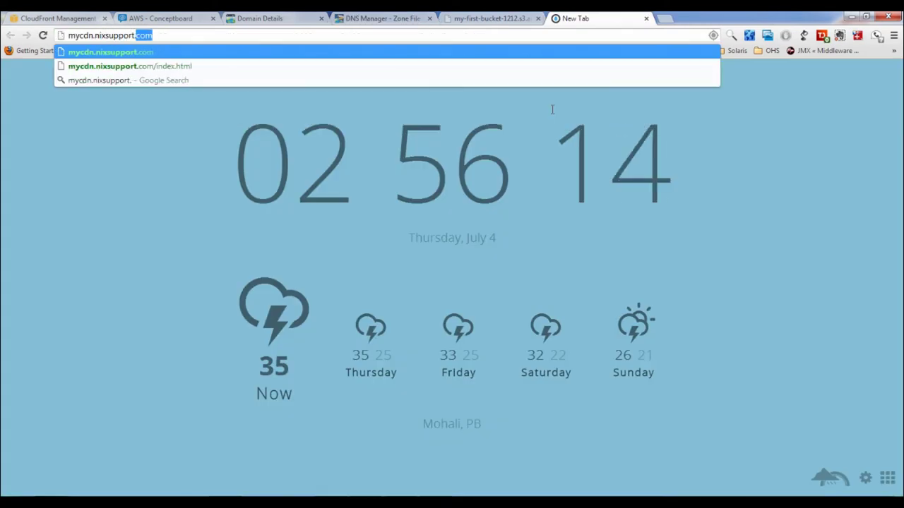
text(t.html)
key(Return)
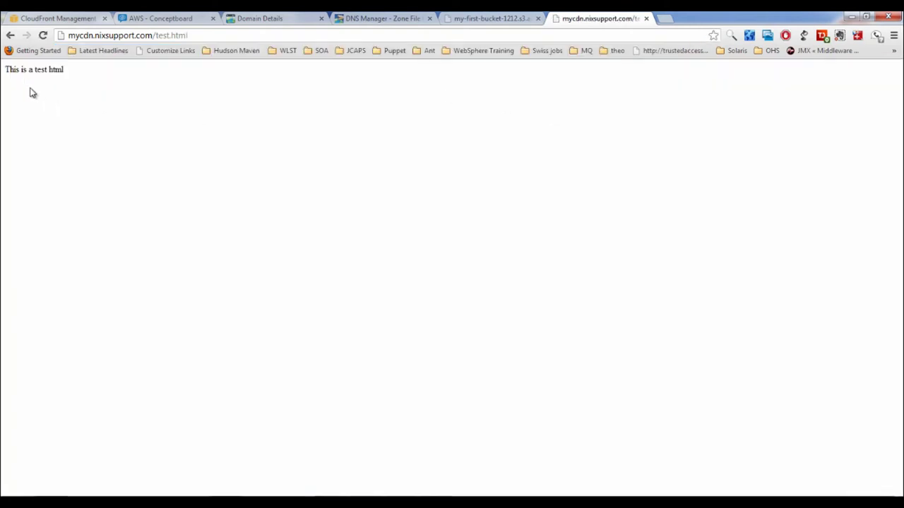
Compare the page against the S3 bucket and CloudFront-domain test.html tabs.
click(464, 19)
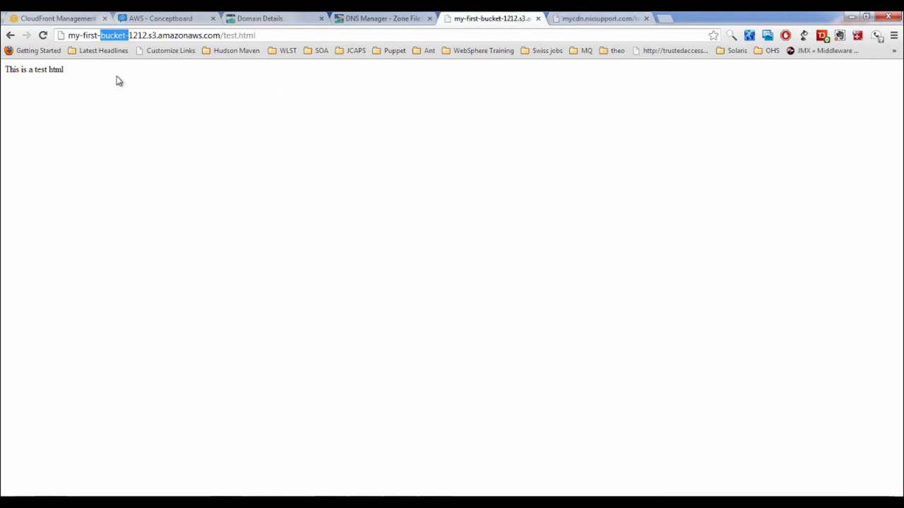
click(8, 36)
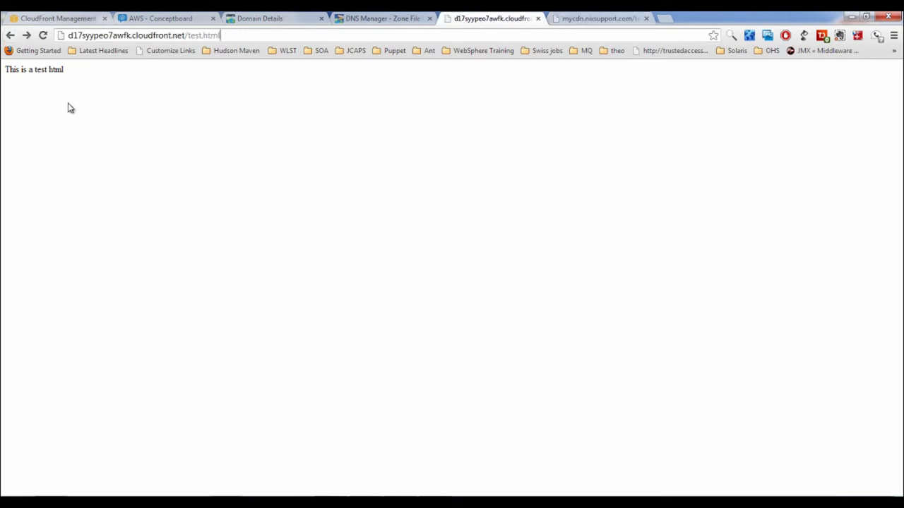
click(590, 21)
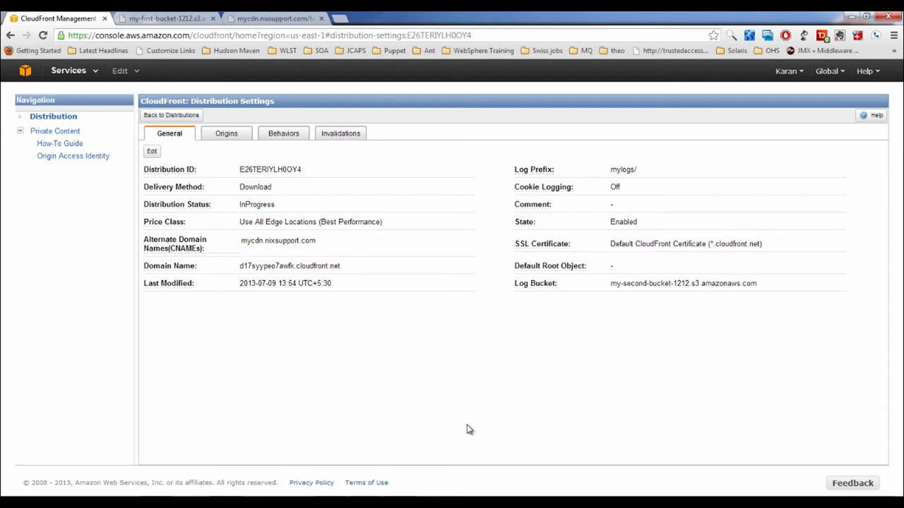
Compare the S3 and mycdn test tabs, highlighting the S3 bucket host in the address.
click(146, 19)
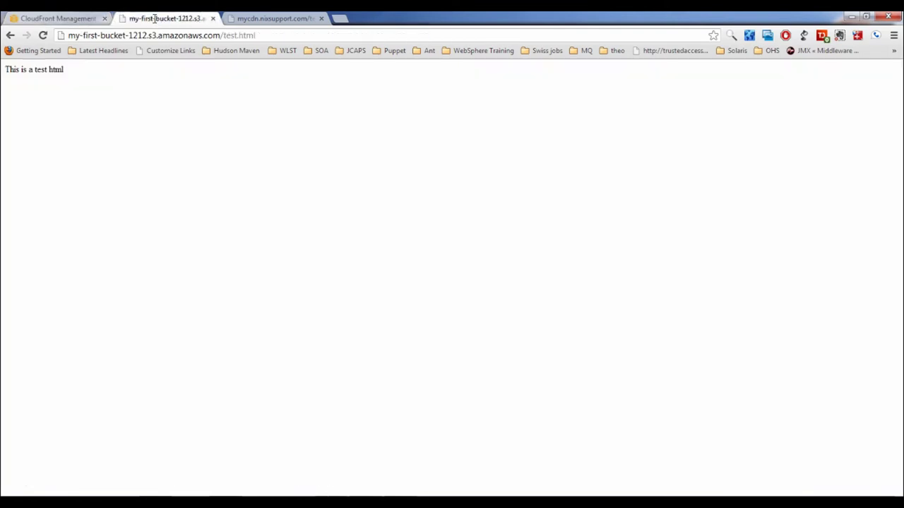
click(300, 19)
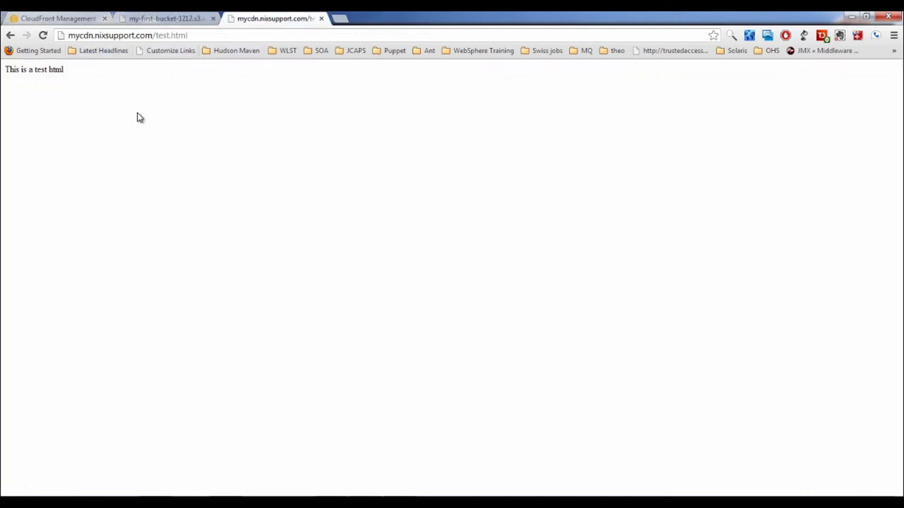
click(75, 21)
mouse_move(215, 223)
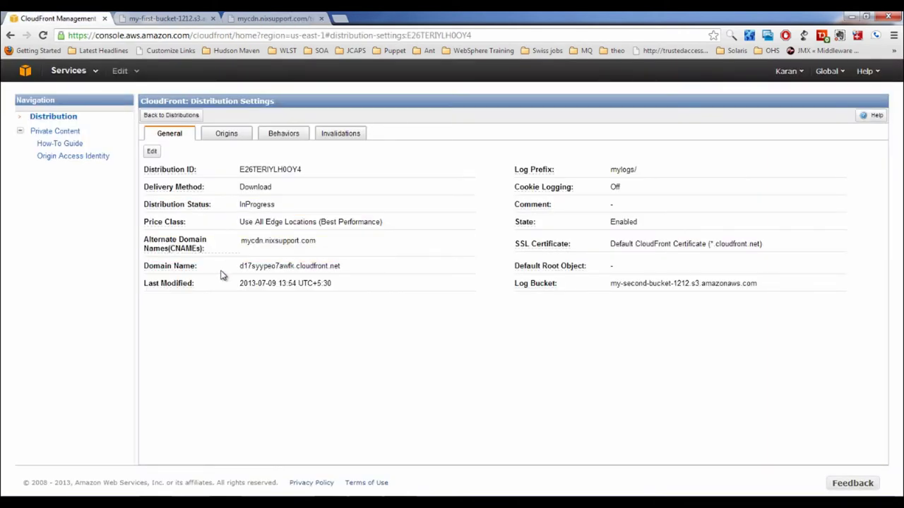
click(159, 18)
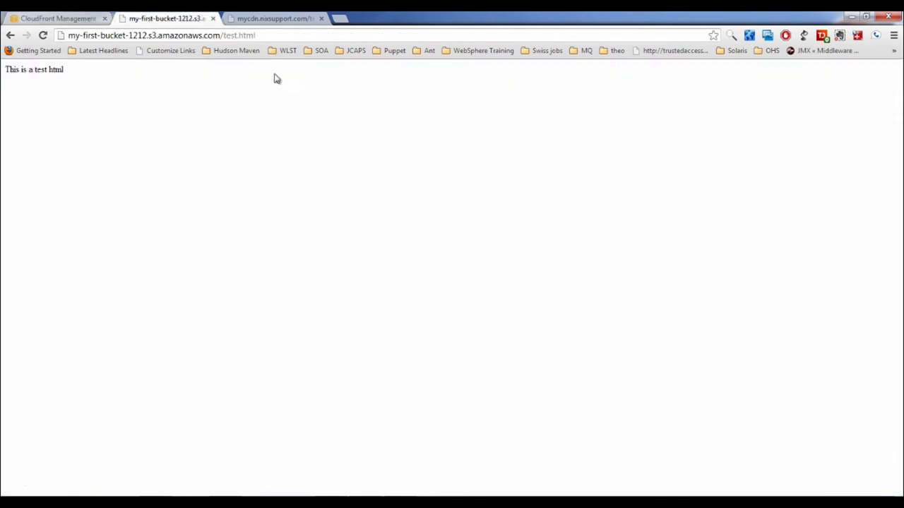
shift+click(258, 35)
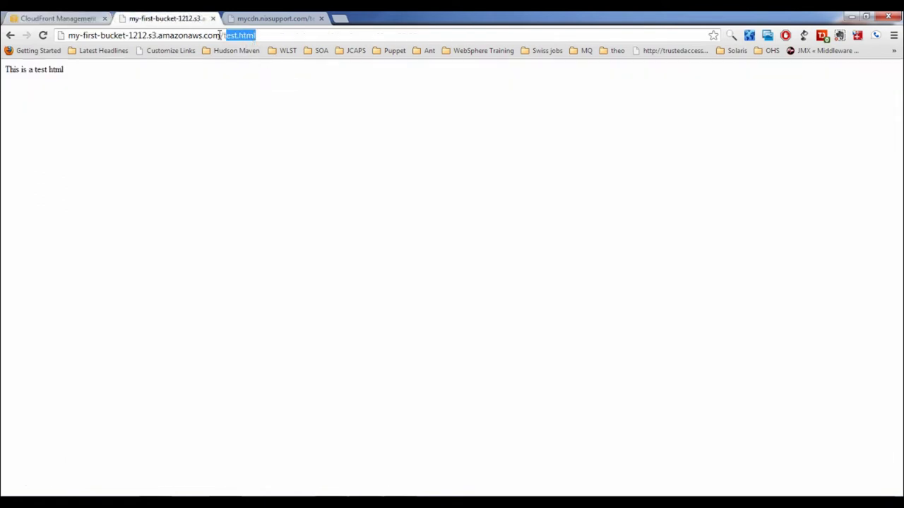
drag(221, 34, 33, 37)
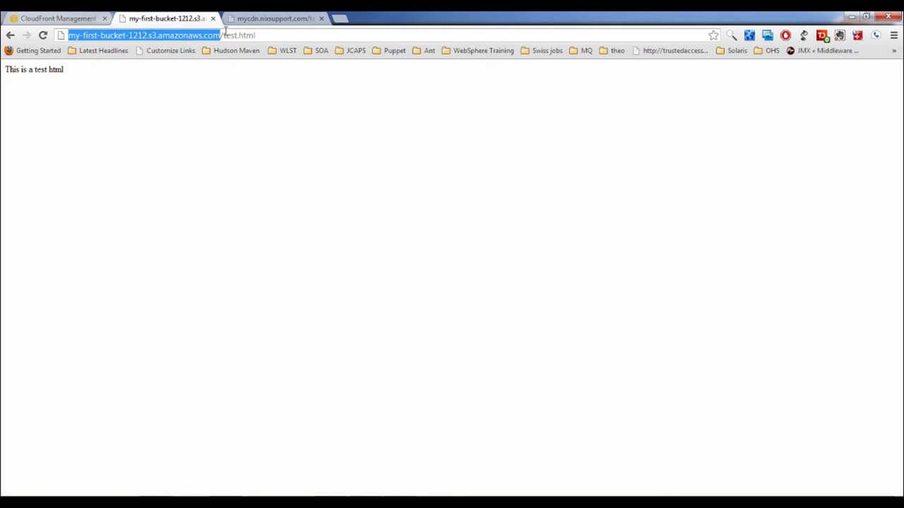
Highlight the mycdn page address, then show the distribution's origins with my-first-bucket-1212.
click(279, 20)
click(189, 35)
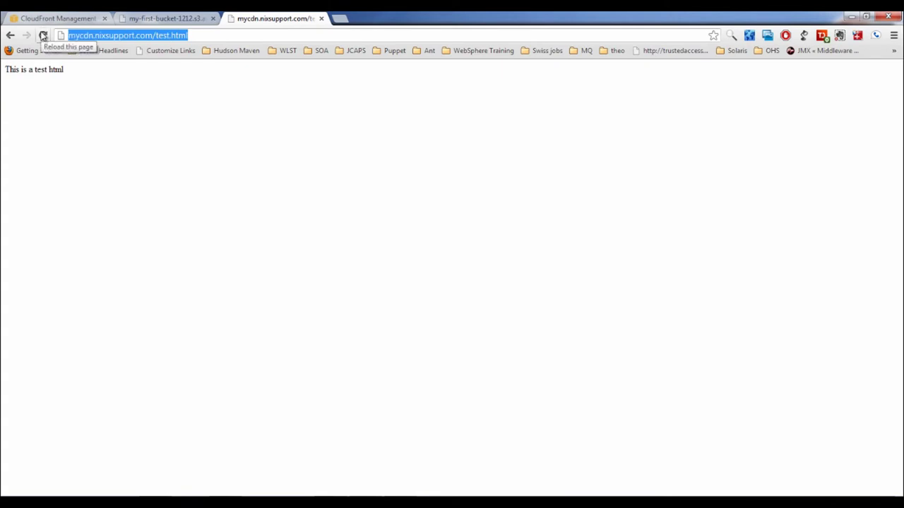
click(168, 19)
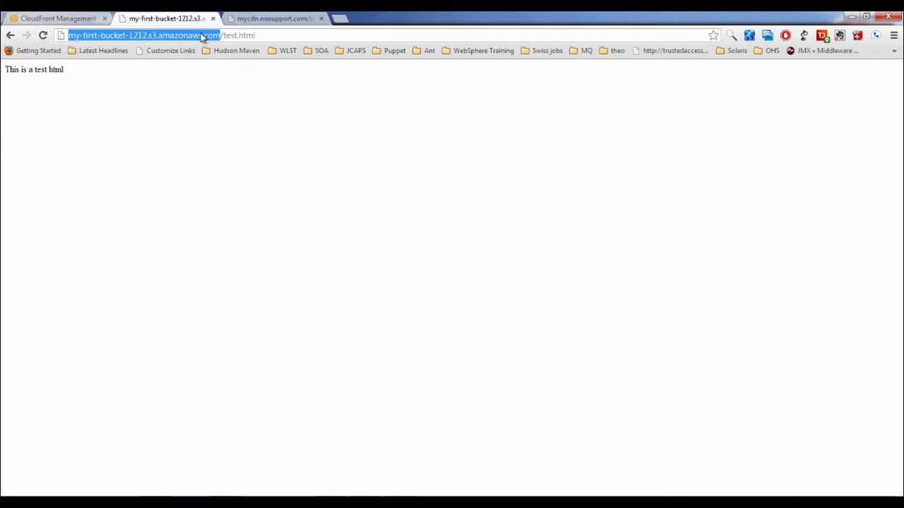
click(74, 17)
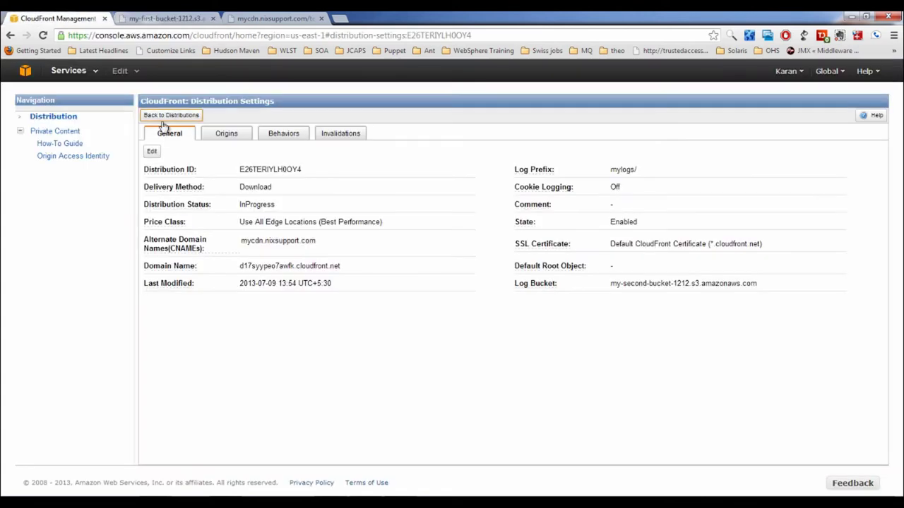
click(225, 135)
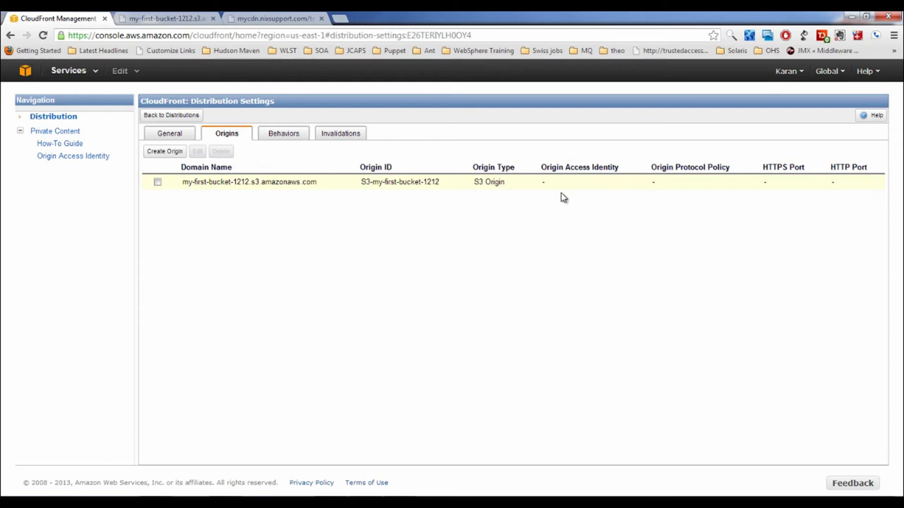
Edit the my-first-bucket-1212 origin, setting Restrict Bucket Access to Yes with a new identity.
click(158, 182)
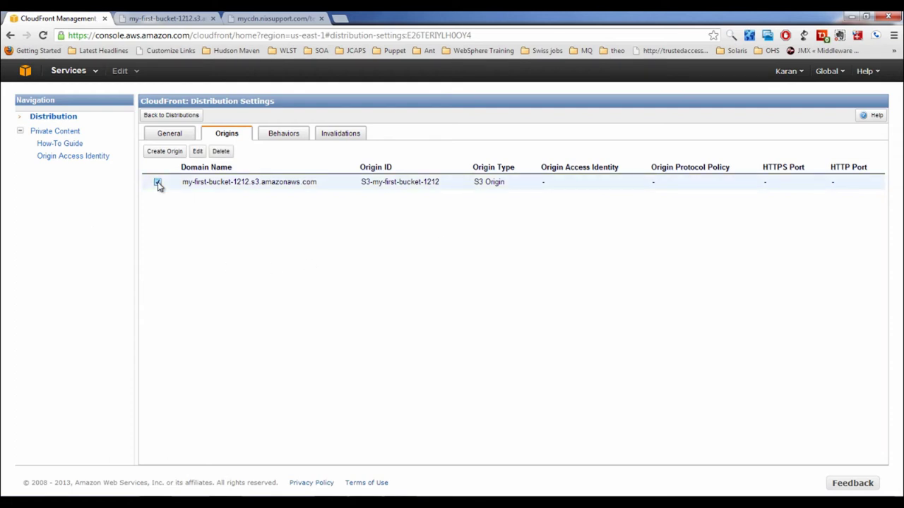
click(197, 152)
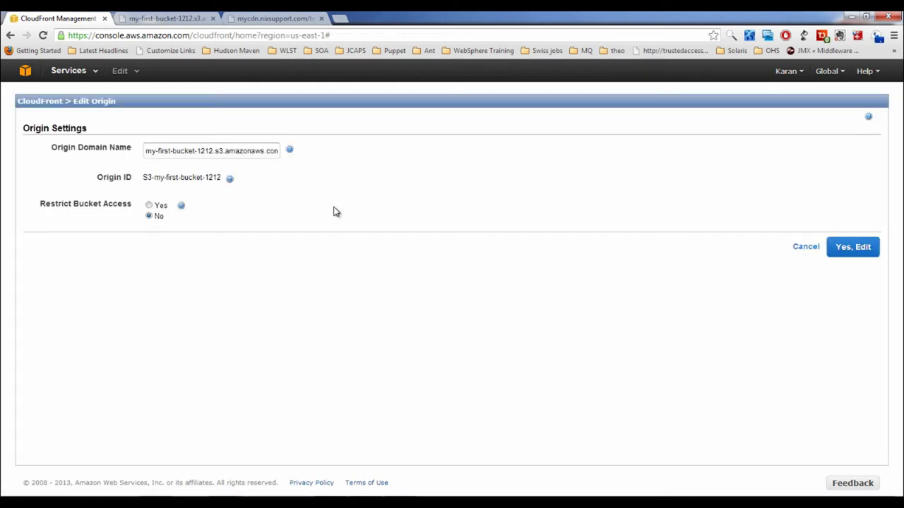
click(149, 205)
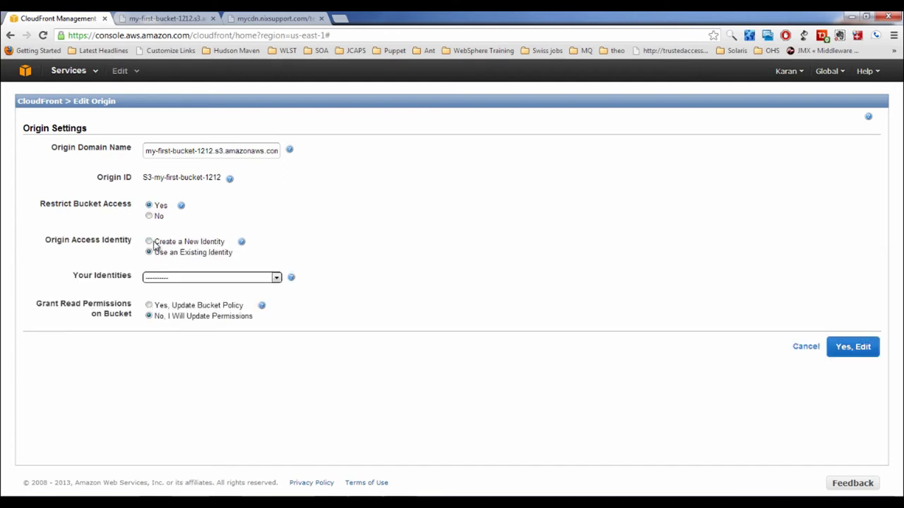
click(149, 242)
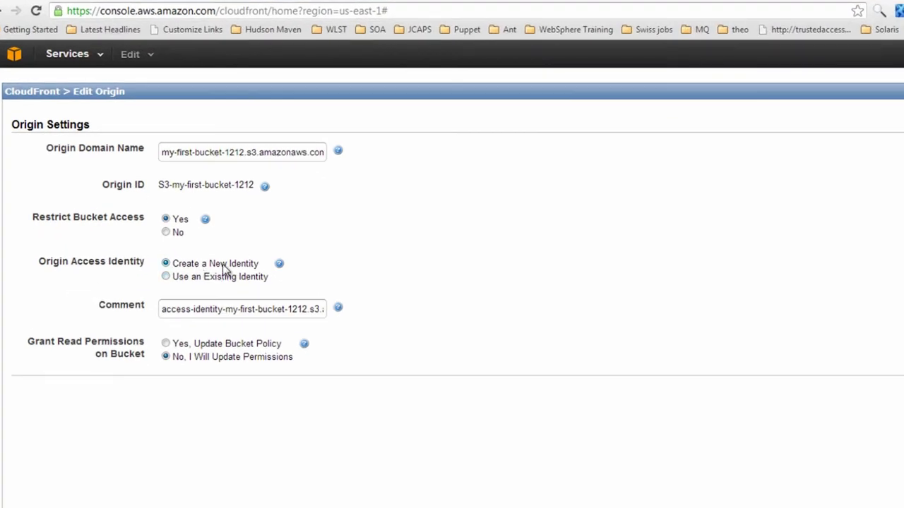
drag(162, 312, 367, 308)
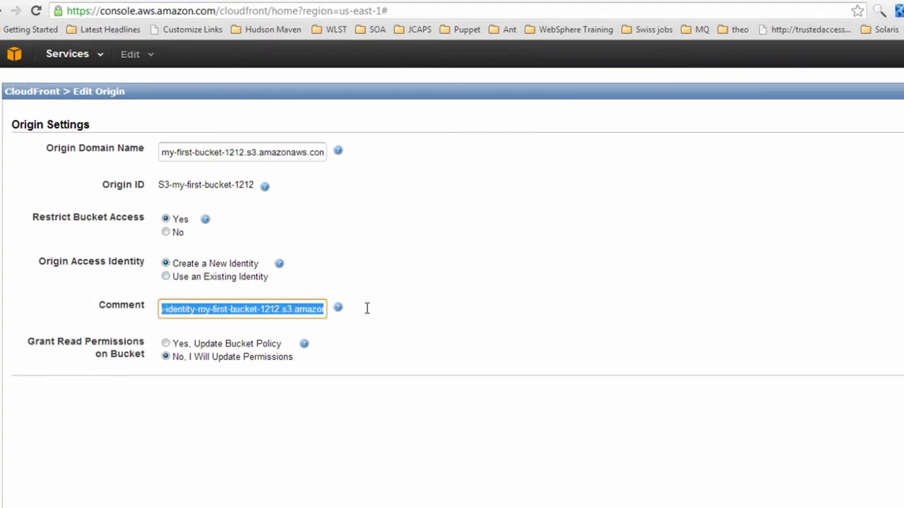
click(397, 300)
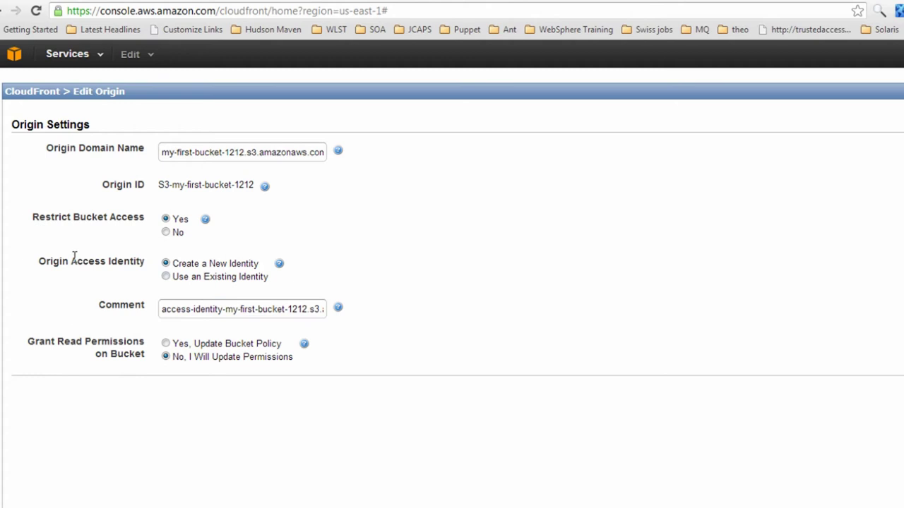
Give the new access identity the comment my-test-user and choose Yes, Update Bucket Policy.
click(165, 276)
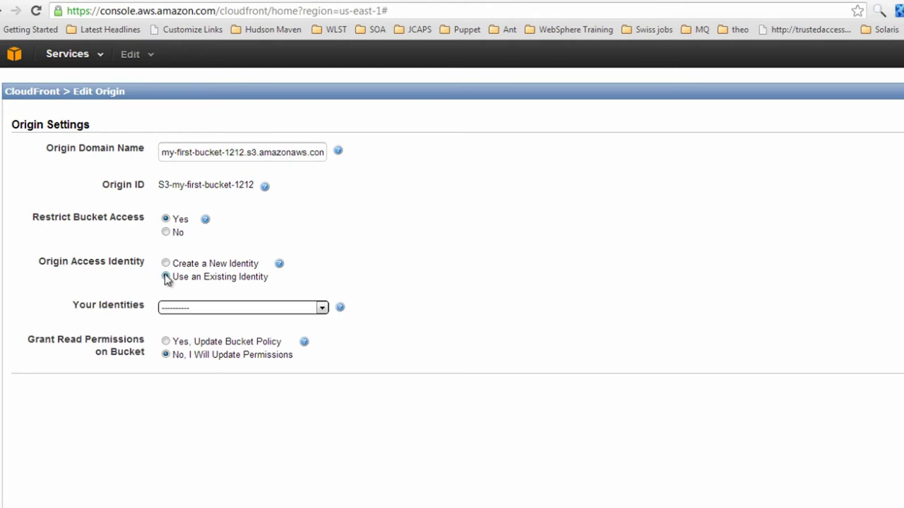
click(177, 308)
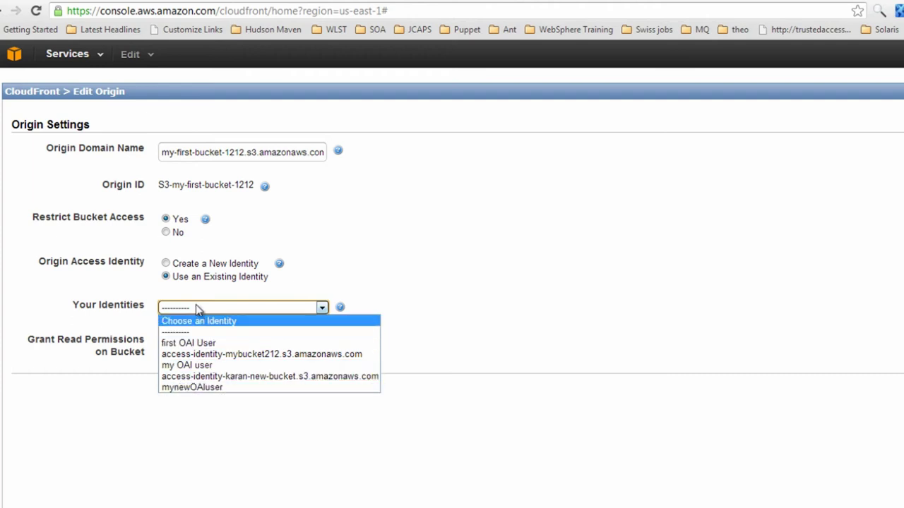
click(185, 264)
click(167, 264)
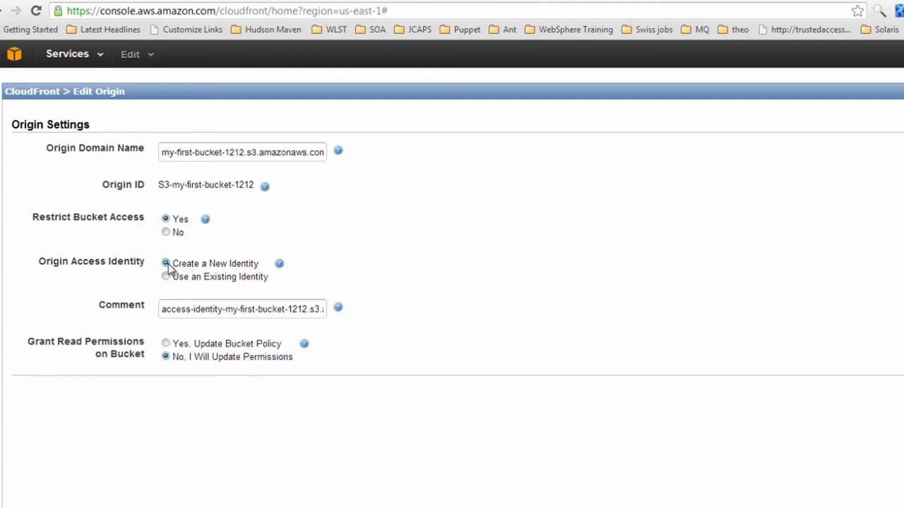
click(235, 314)
key(ctrl+a)
text(m)
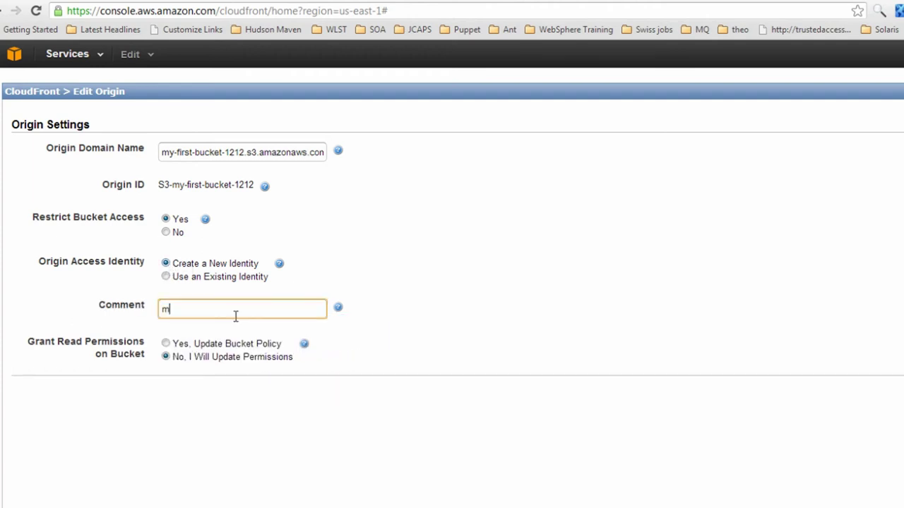
text(y-test-user)
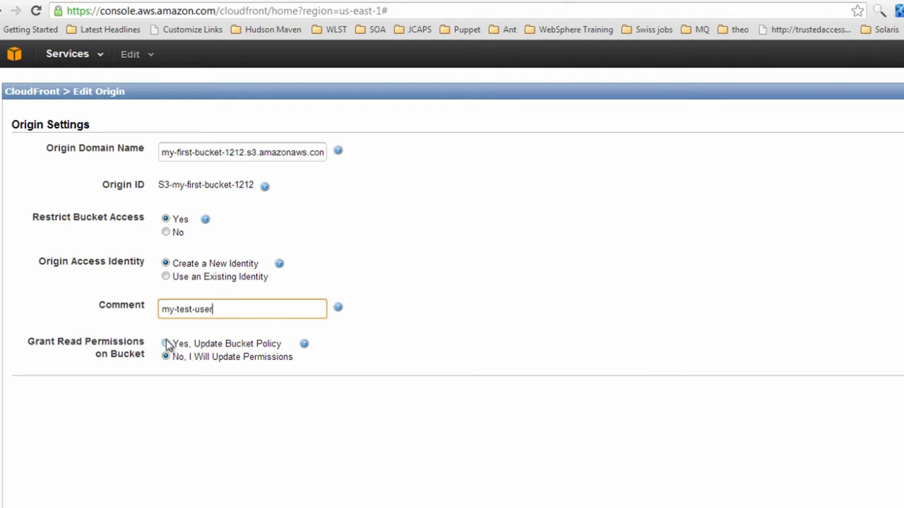
click(166, 343)
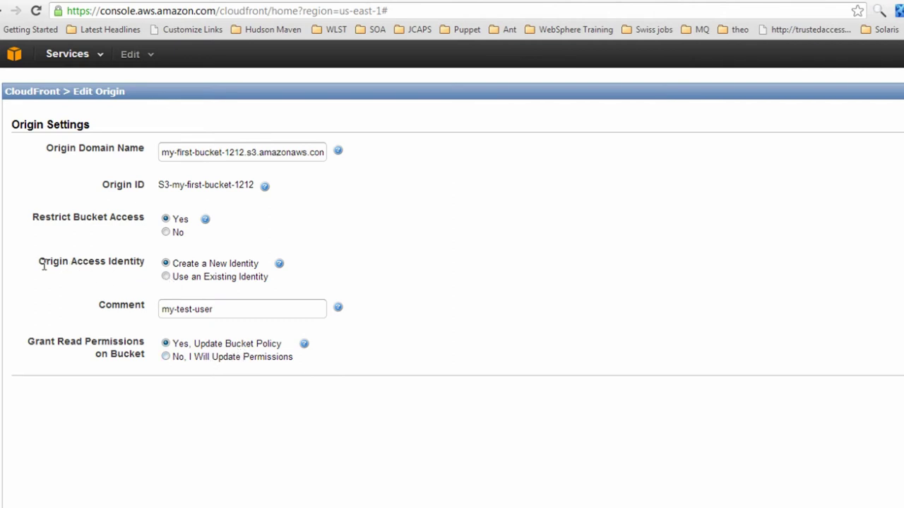
Check test.html served directly from the S3 bucket in another tab.
drag(44, 266, 125, 267)
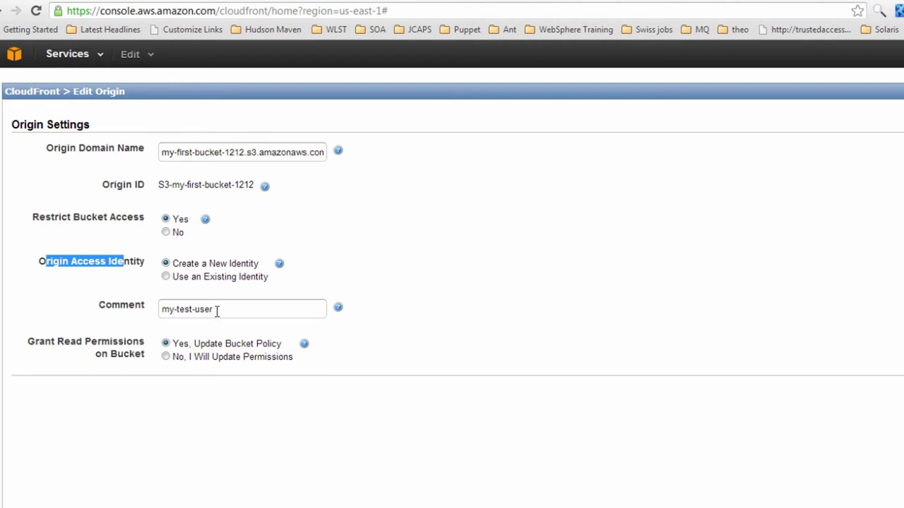
drag(219, 308, 121, 302)
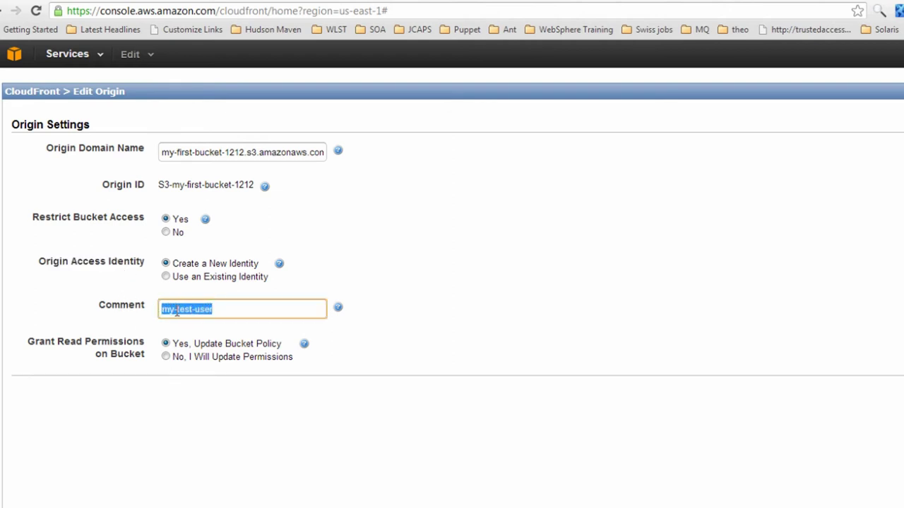
click(195, 7)
text(my-first-bucket-1212.s3.amazonaws.com/test.html)
key(Return)
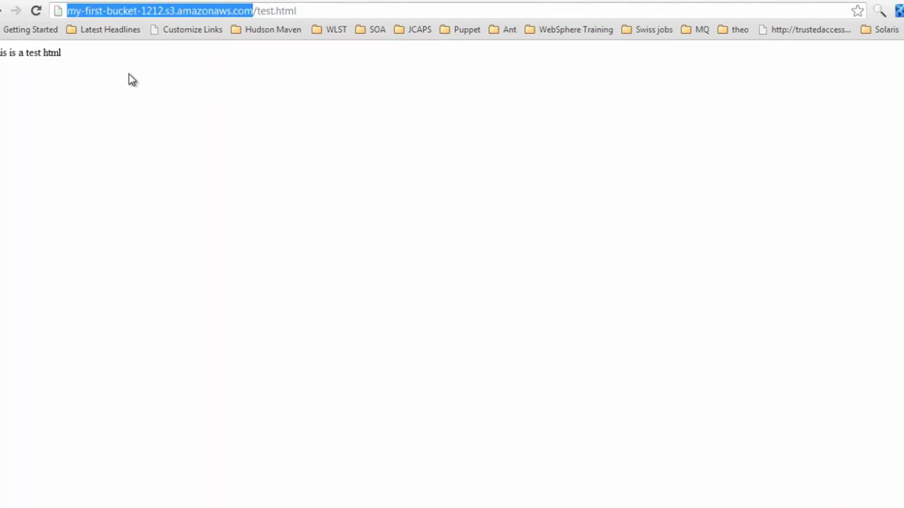
click(103, 4)
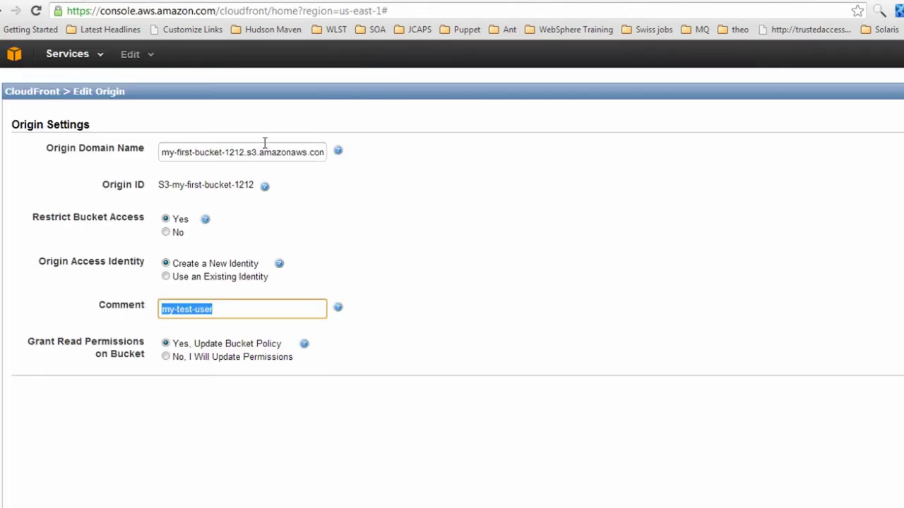
Re-apply Restrict Bucket Access Yes, Create a New Identity, and Yes, Update Bucket Policy.
click(266, 151)
click(338, 182)
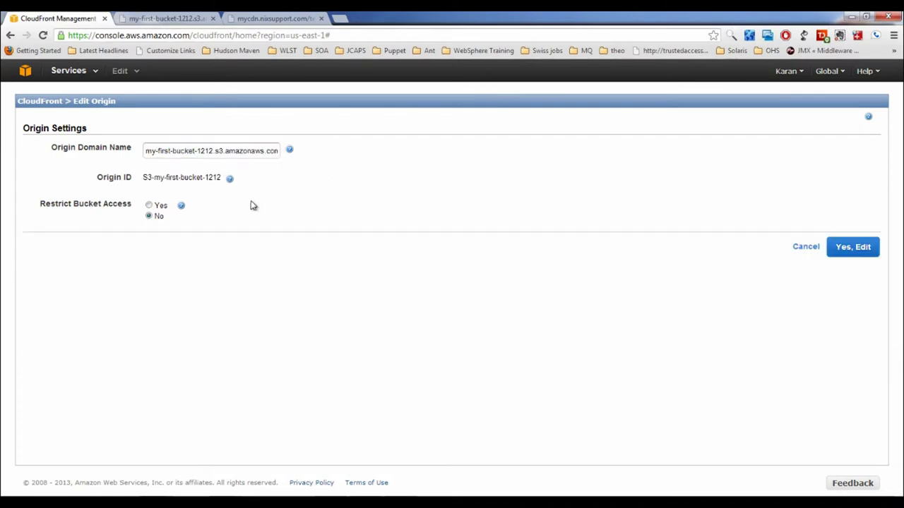
click(149, 205)
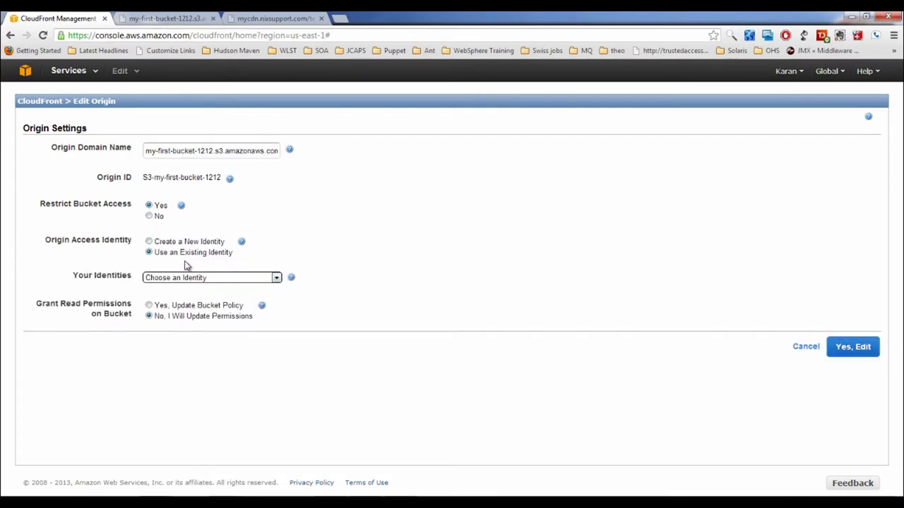
click(149, 242)
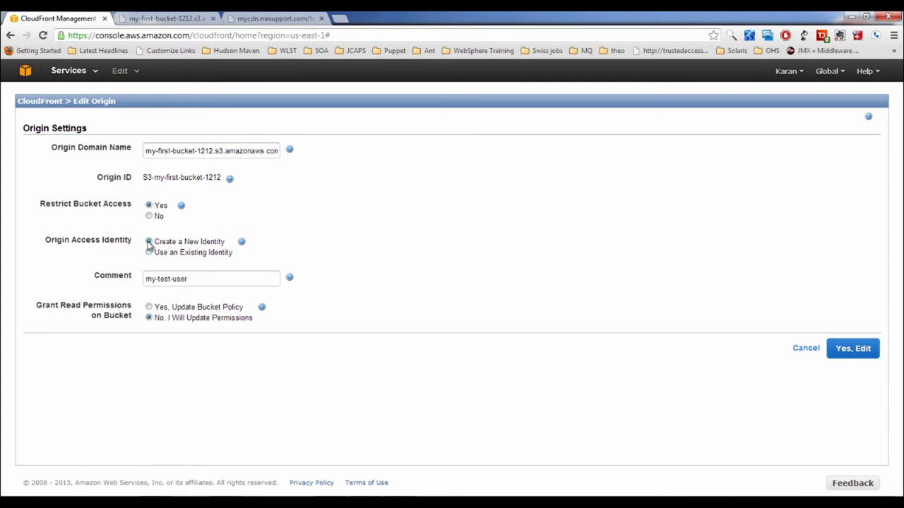
click(151, 308)
Save the origin with its new access identity and return to the Distributions list showing InProgress.
click(852, 348)
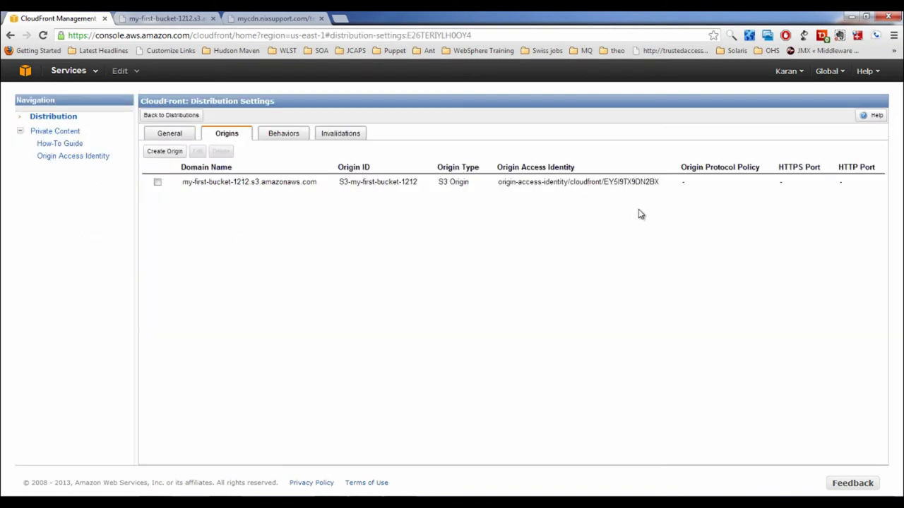
drag(500, 181, 663, 184)
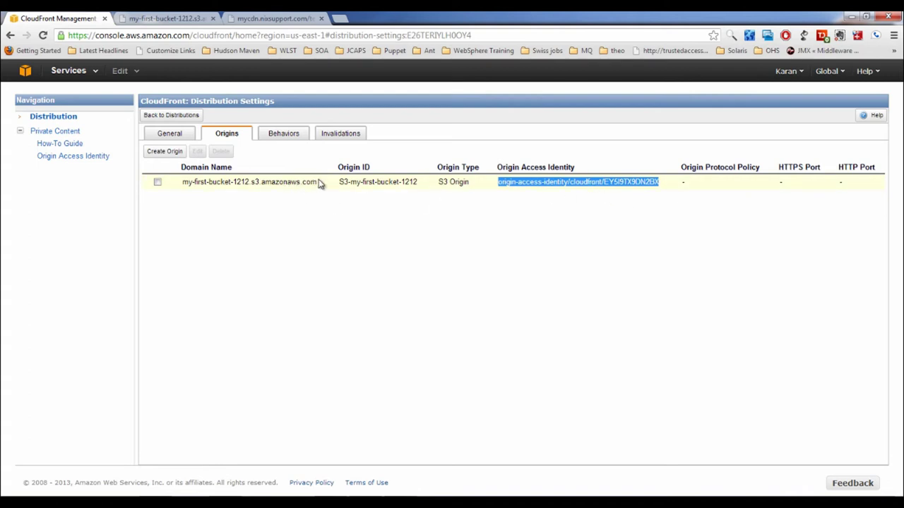
drag(317, 182, 179, 182)
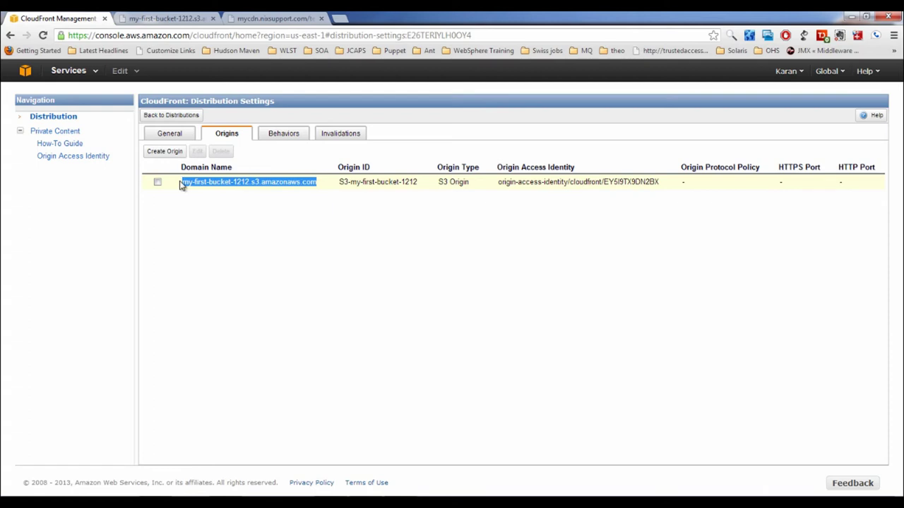
click(168, 135)
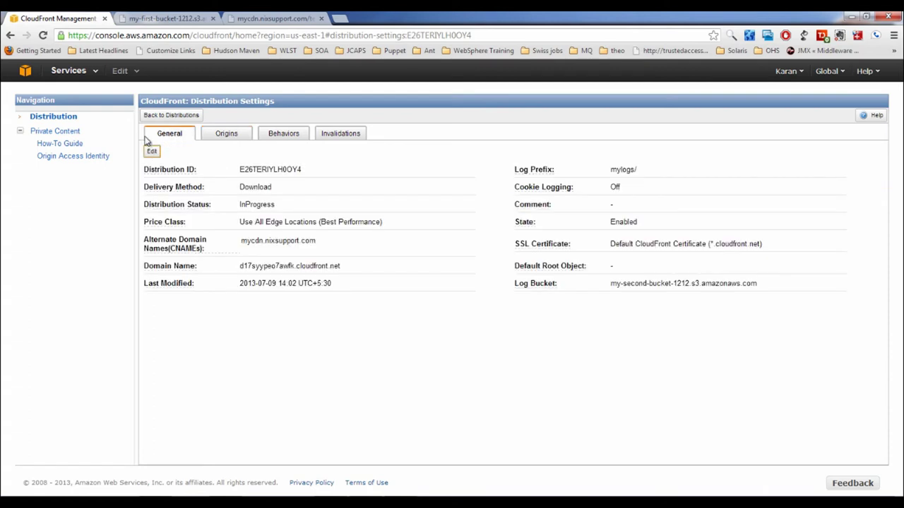
click(157, 117)
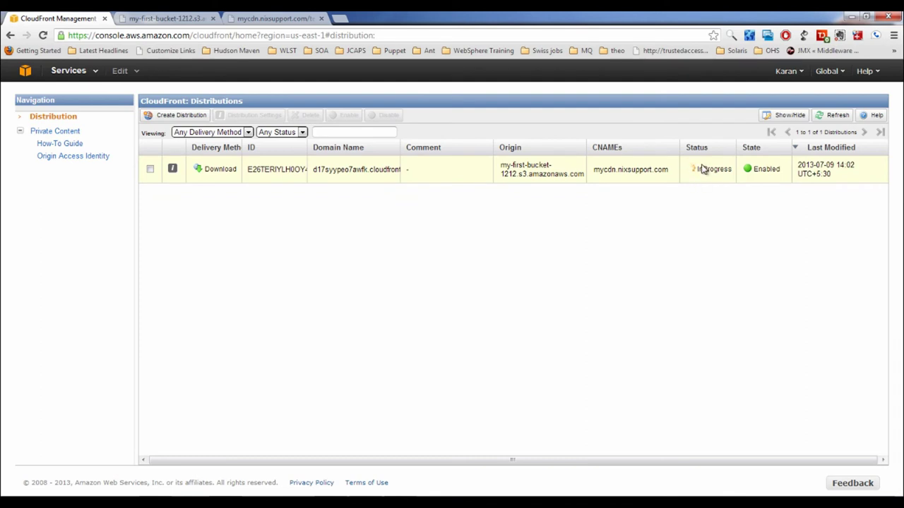
click(68, 70)
Open the bucket policy of my-first-bucket-1212 from its S3 permissions.
click(42, 140)
right_click(85, 148)
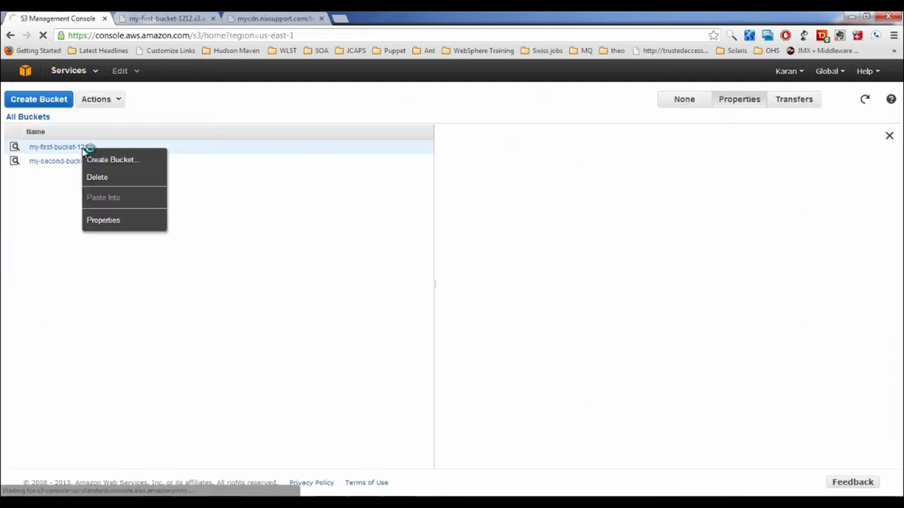
click(105, 219)
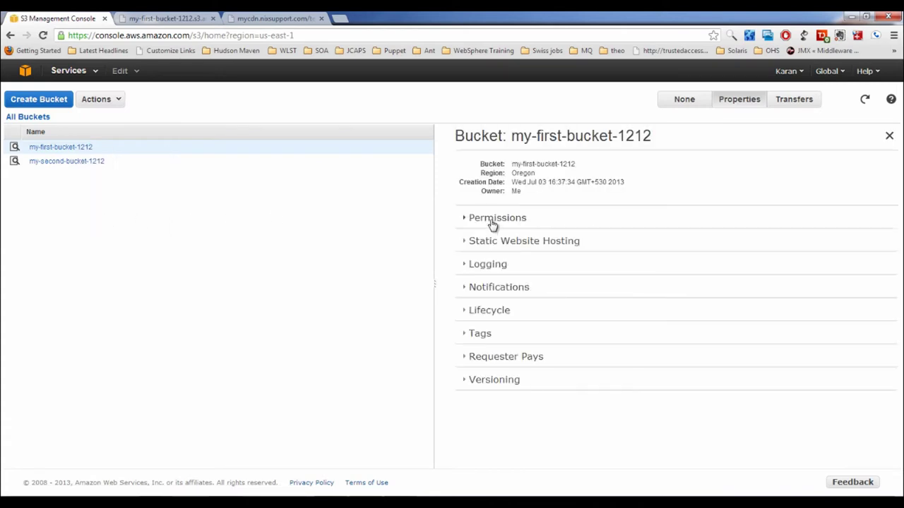
click(492, 220)
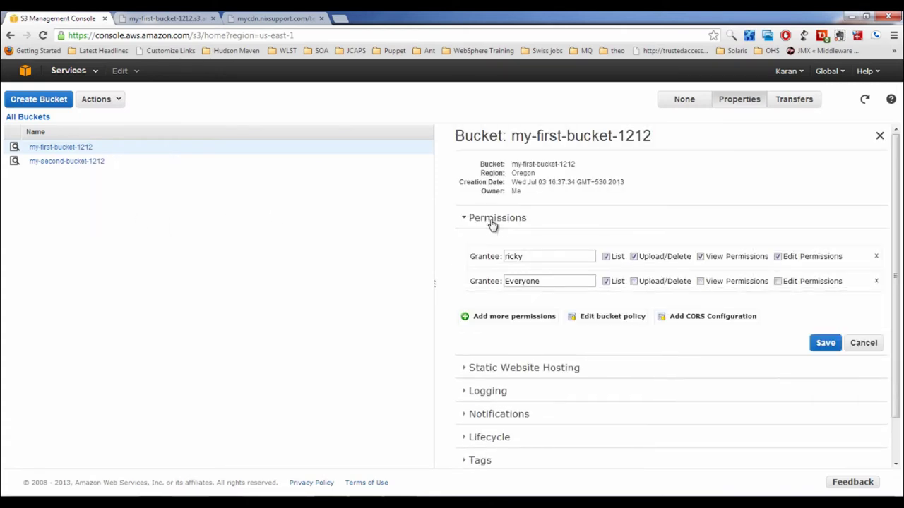
click(600, 317)
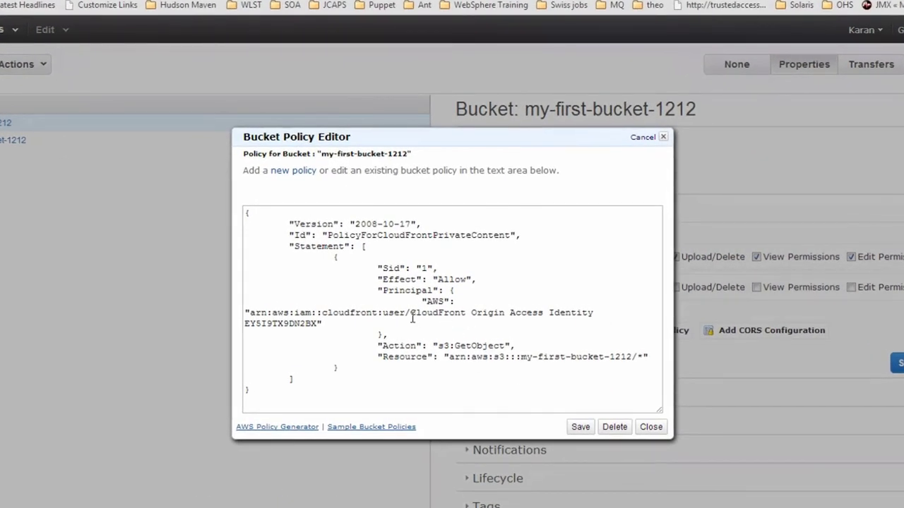
Review the policy's access-identity Principal, Allow effect, s3:GetObject action and resource, then close it.
drag(411, 315, 600, 314)
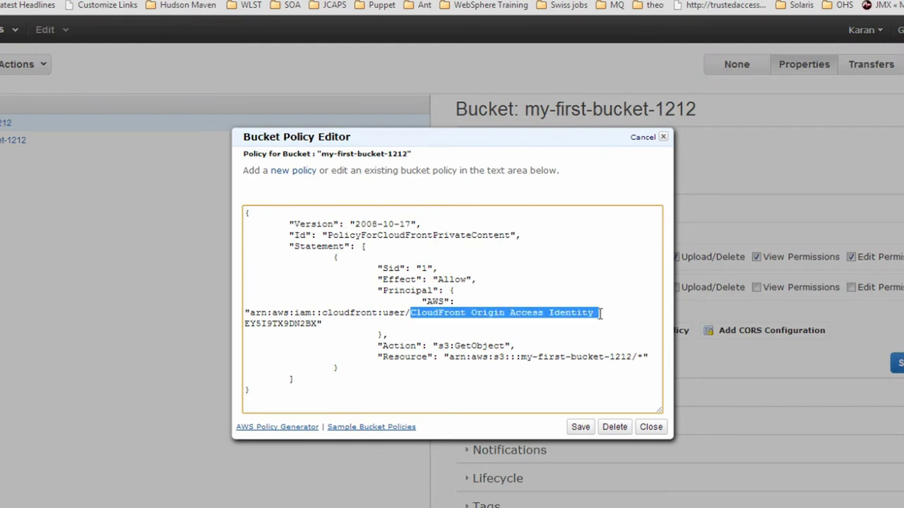
double_click(351, 316)
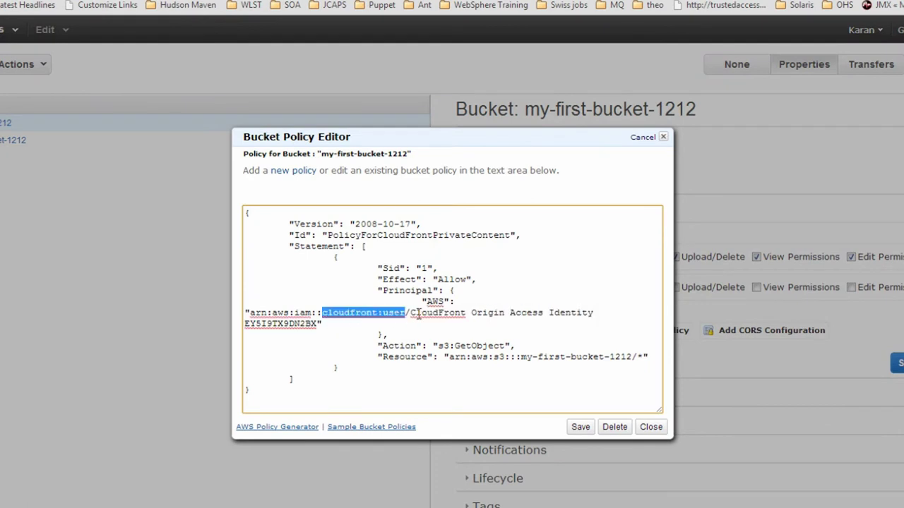
drag(323, 325, 245, 313)
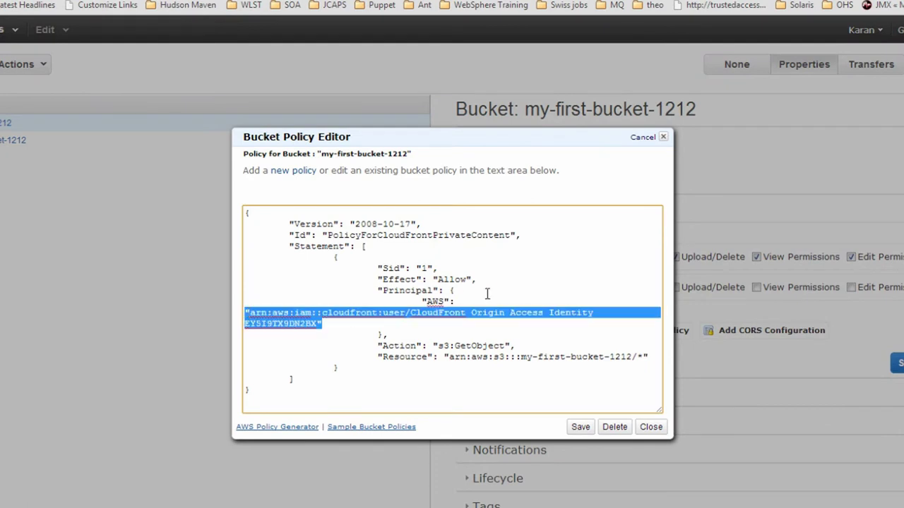
double_click(445, 281)
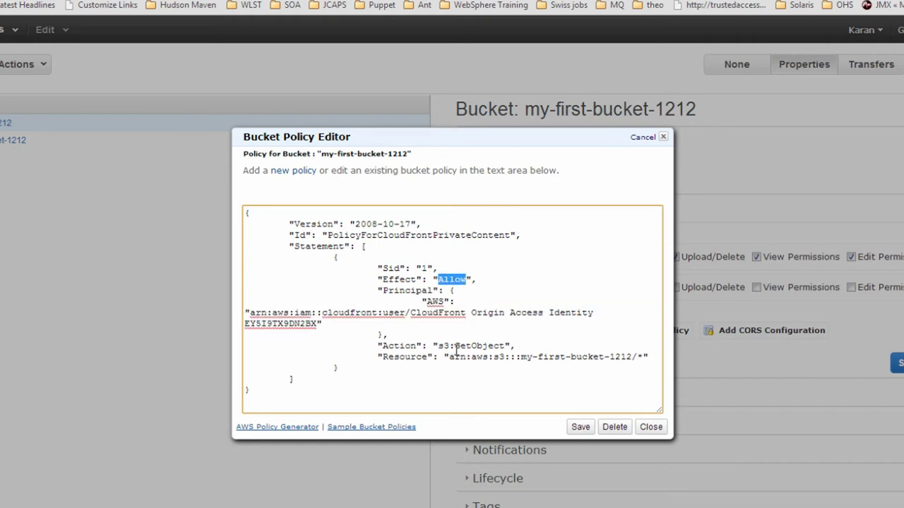
drag(438, 346, 587, 363)
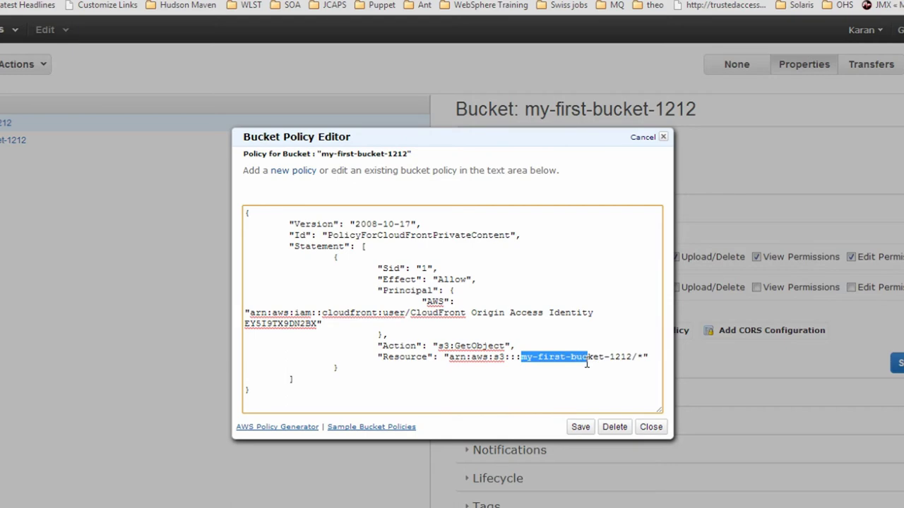
click(650, 427)
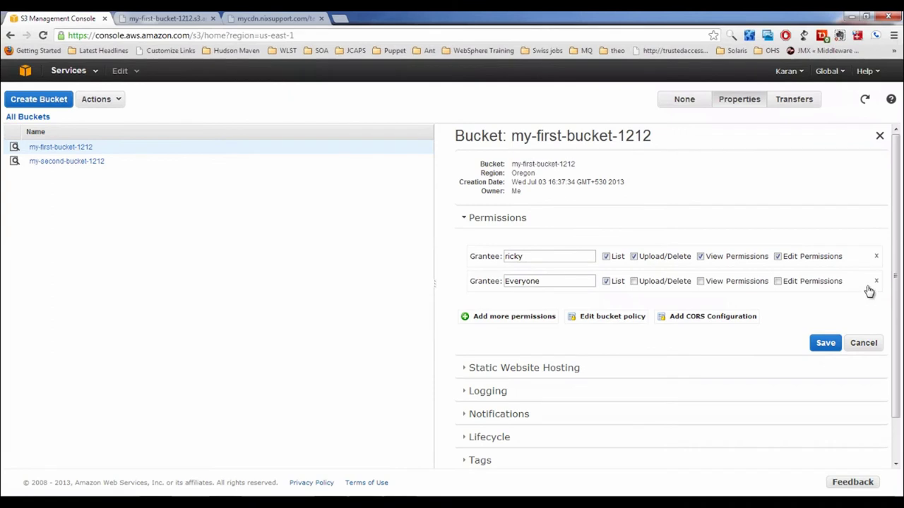
Remove the Everyone and user grantee permissions from my-first-bucket-1212, save, and go to CloudFront.
click(875, 282)
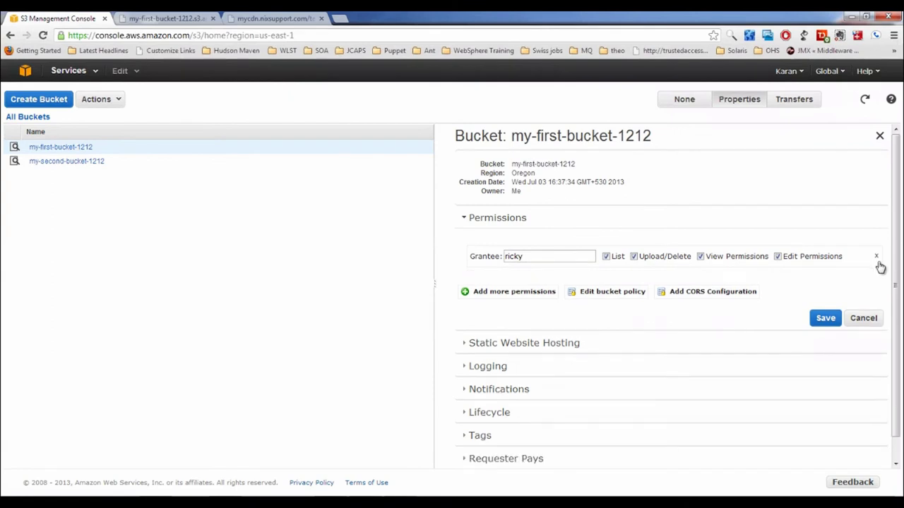
click(875, 257)
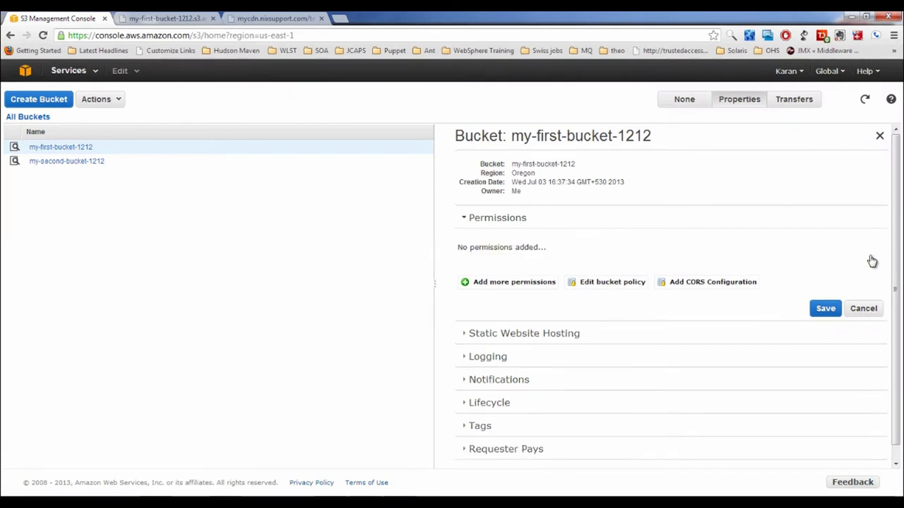
click(826, 311)
click(68, 71)
click(47, 143)
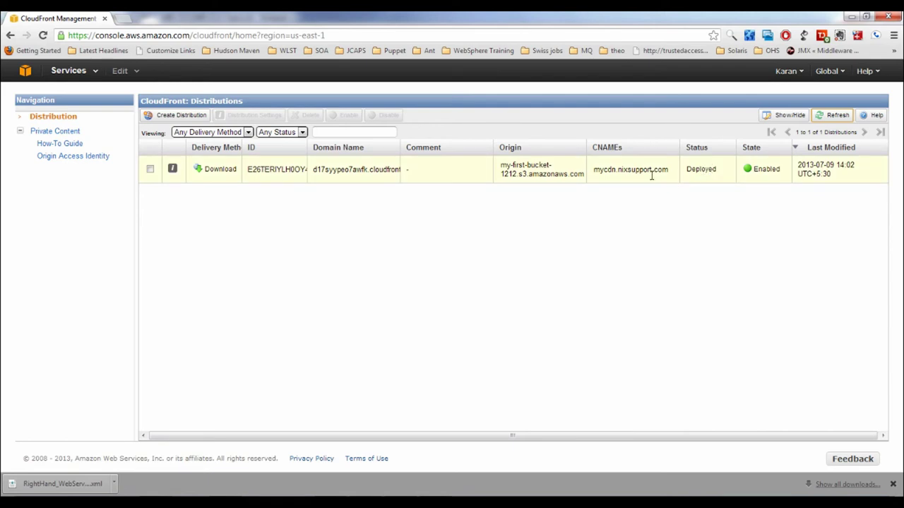
Load test.html through the copied CNAME mycdn.nixsupport.com in a new tab.
drag(594, 169, 670, 172)
key(ctrl+c)
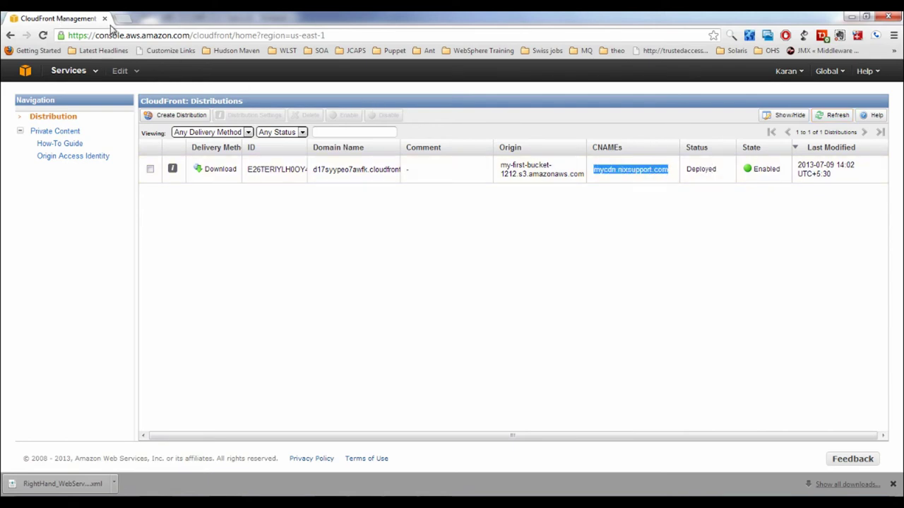
click(124, 21)
key(ctrl+v)
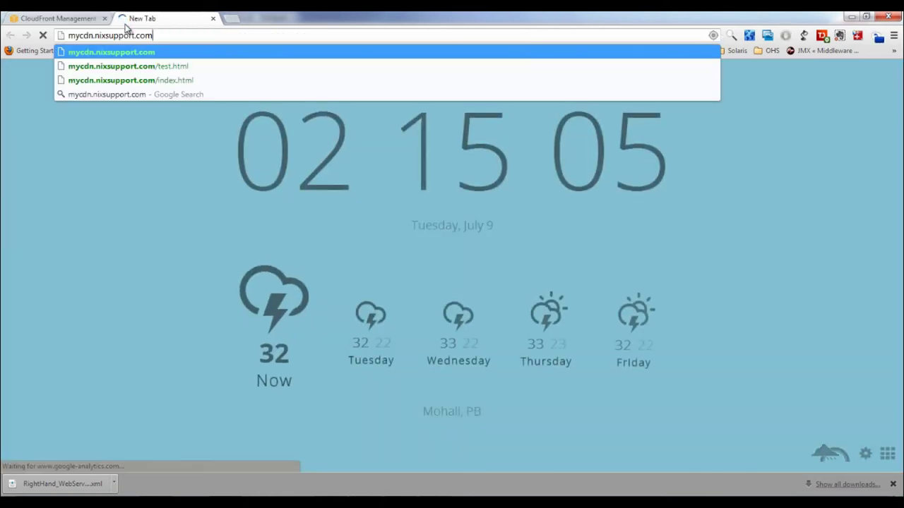
text(/test.html)
key(Return)
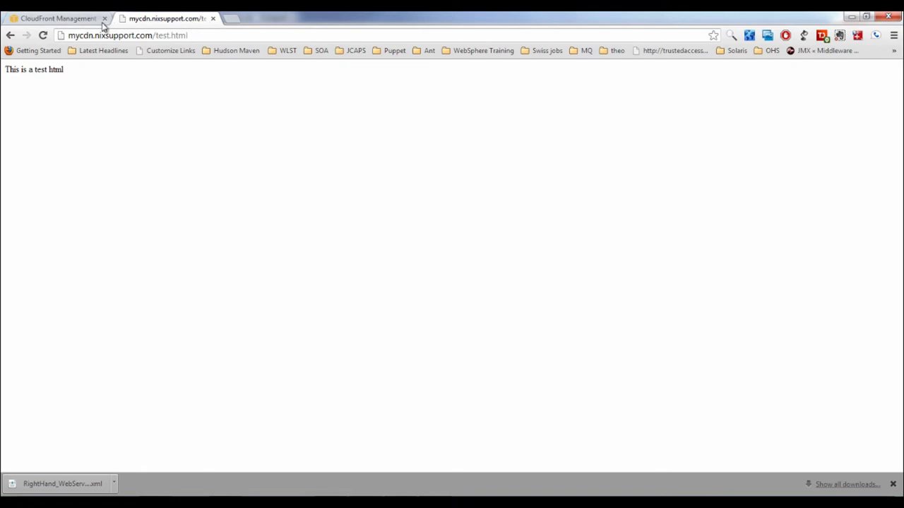
Copy the origin's S3 domain name from the distribution's Origins tab.
click(83, 19)
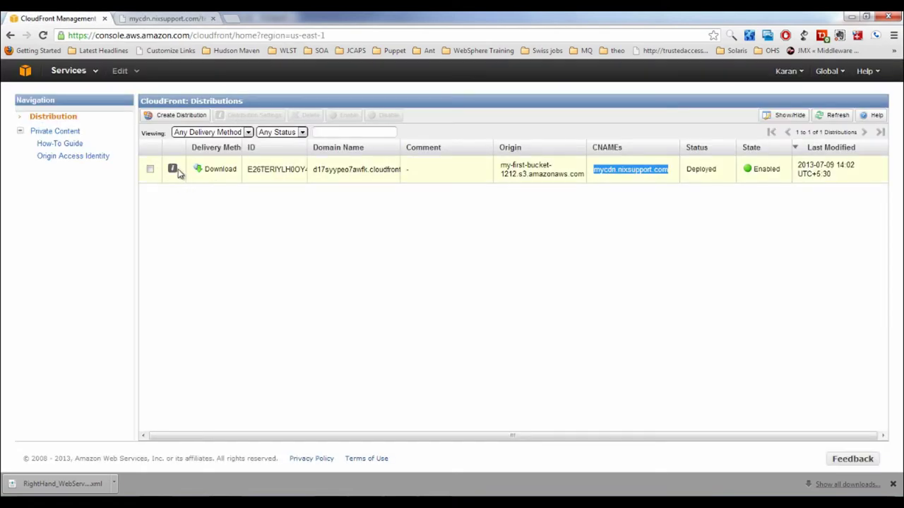
click(173, 170)
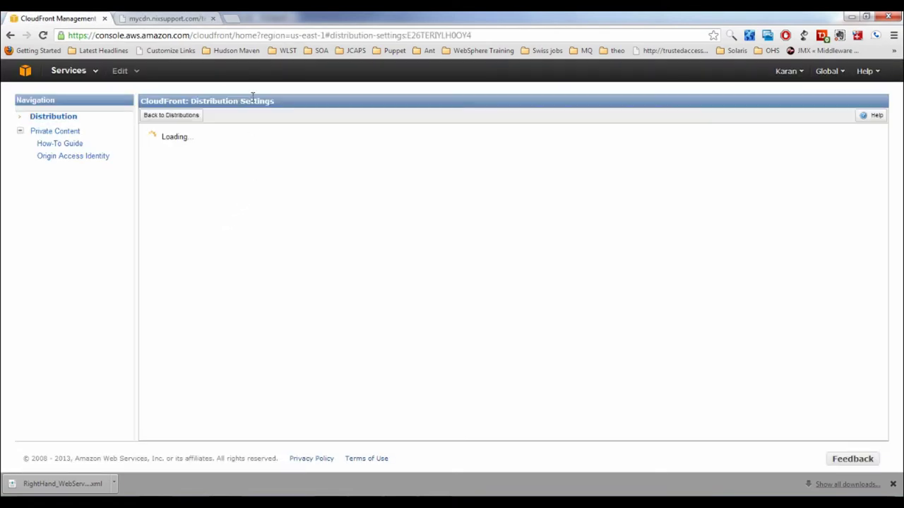
click(227, 133)
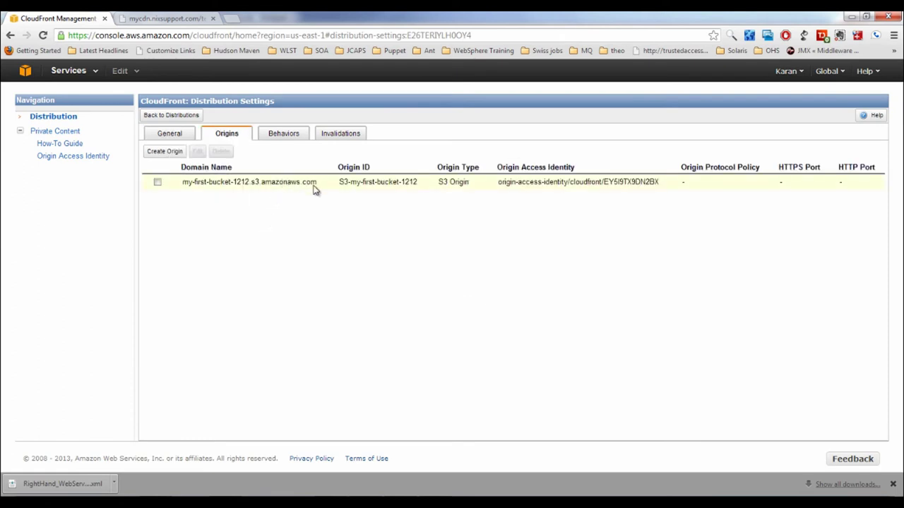
drag(317, 184, 181, 182)
key(ctrl+c)
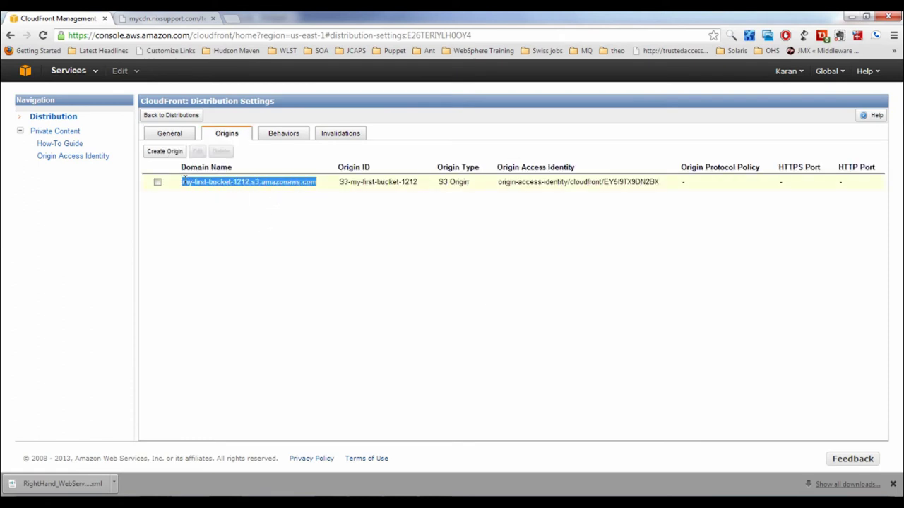
Load test.html directly from the S3 bucket domain and confirm it returns AccessDenied.
click(192, 20)
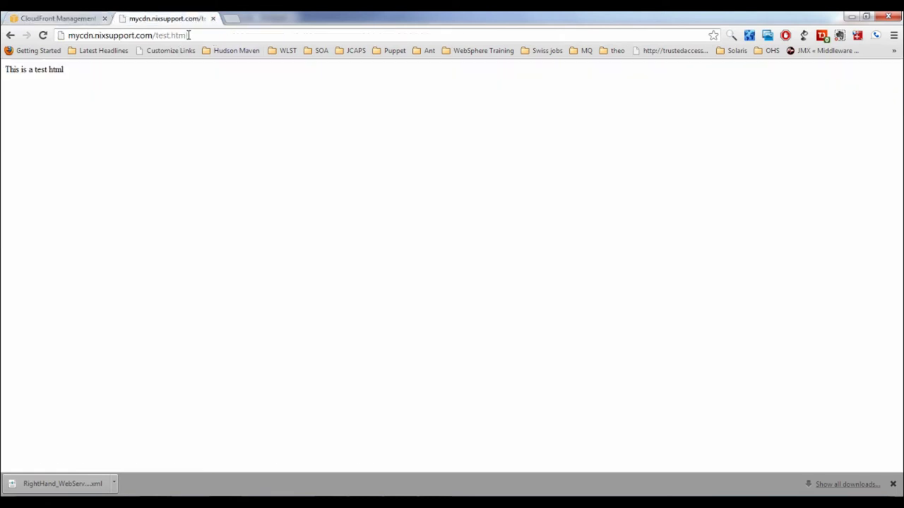
click(188, 35)
click(151, 37)
drag(152, 37, 14, 39)
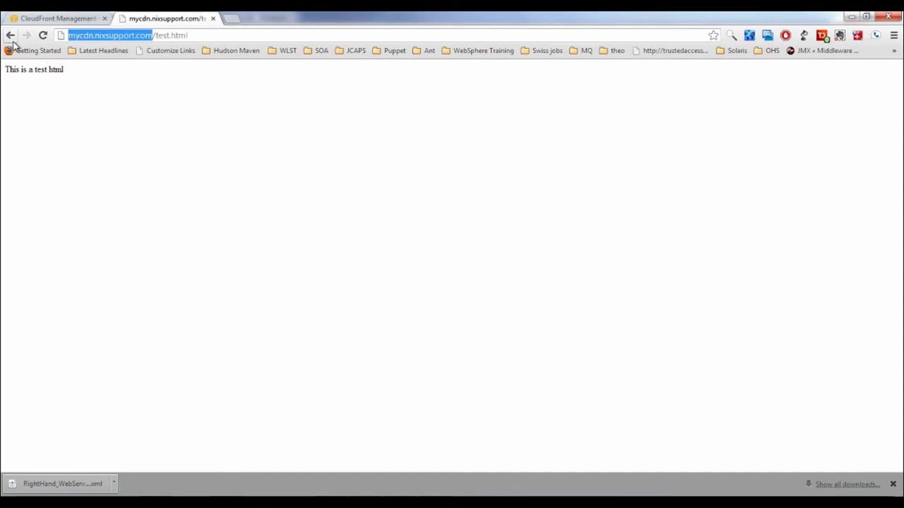
key(ctrl+v)
key(Return)
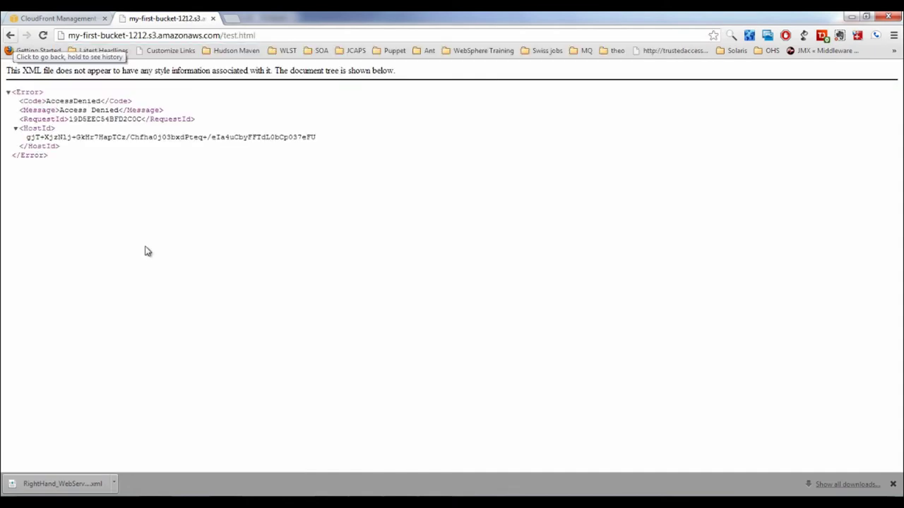
double_click(73, 101)
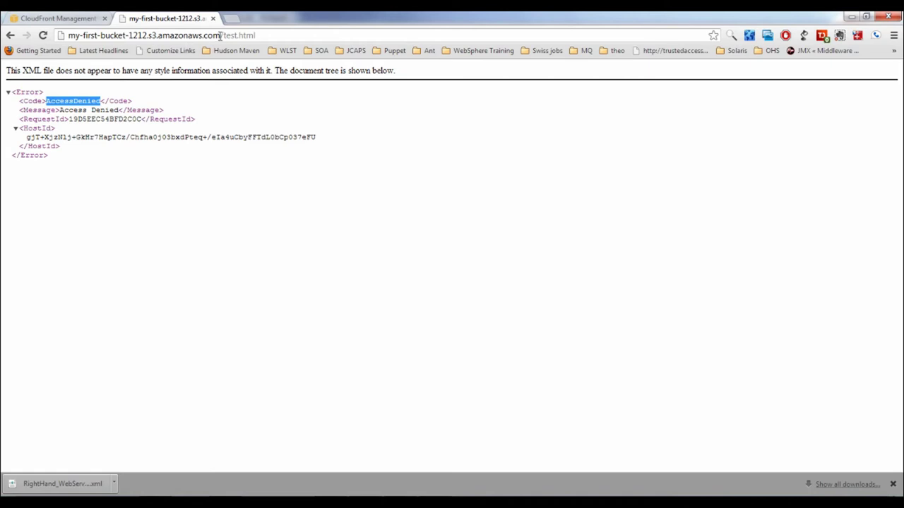
drag(221, 35, 50, 31)
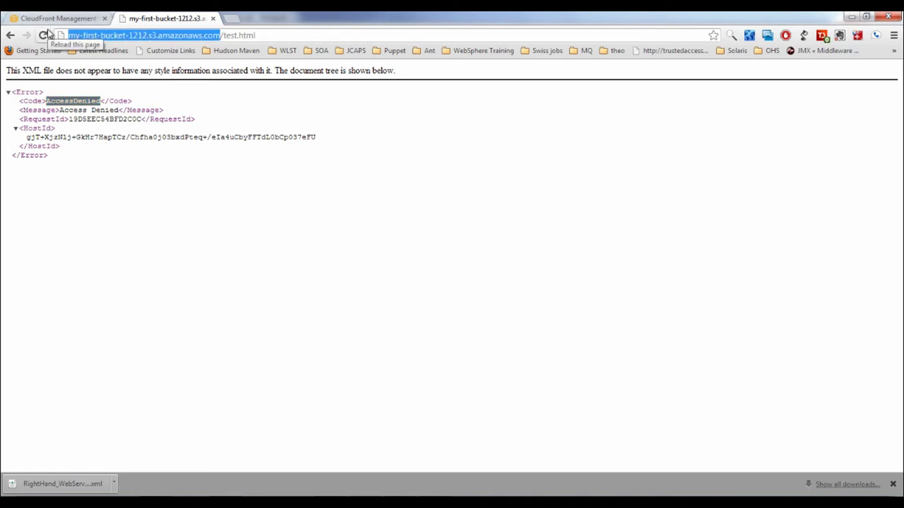
click(58, 19)
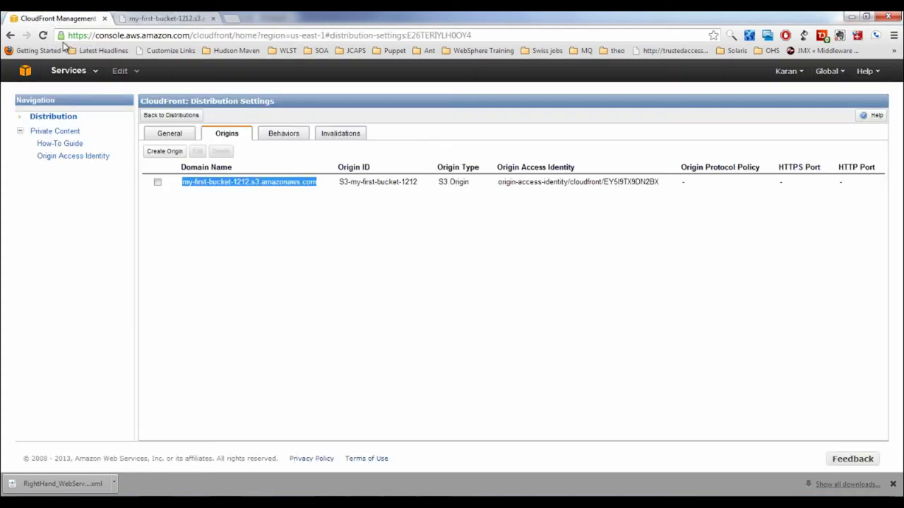
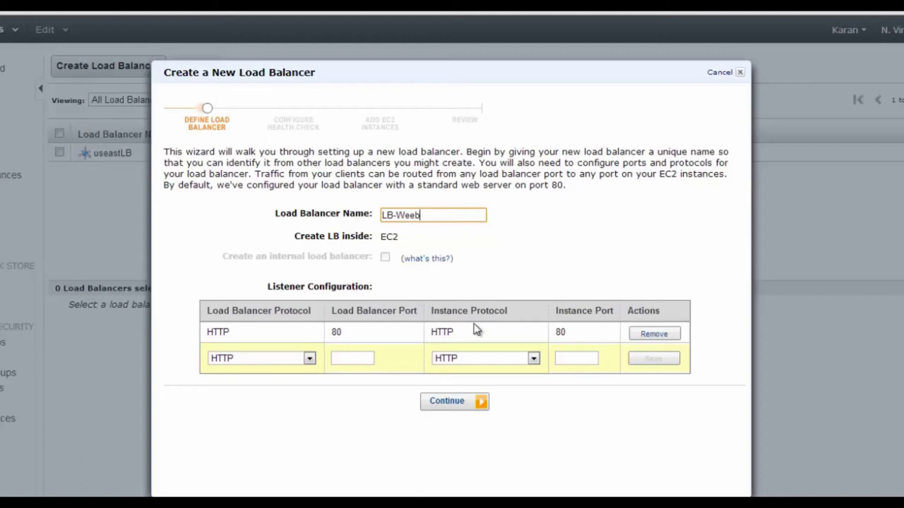
Keep HTTP as the protocol for LB-Weeb's port 80-to-80 listener and continue to health checks.
click(309, 358)
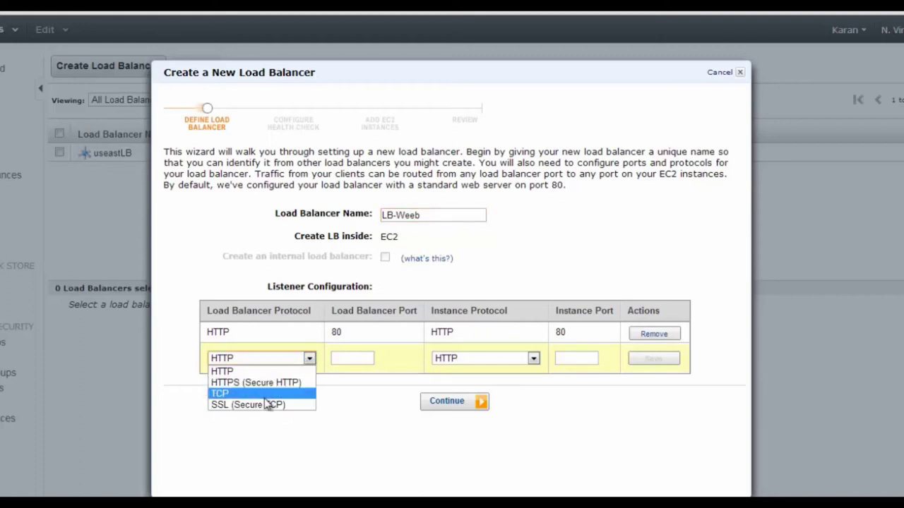
click(271, 312)
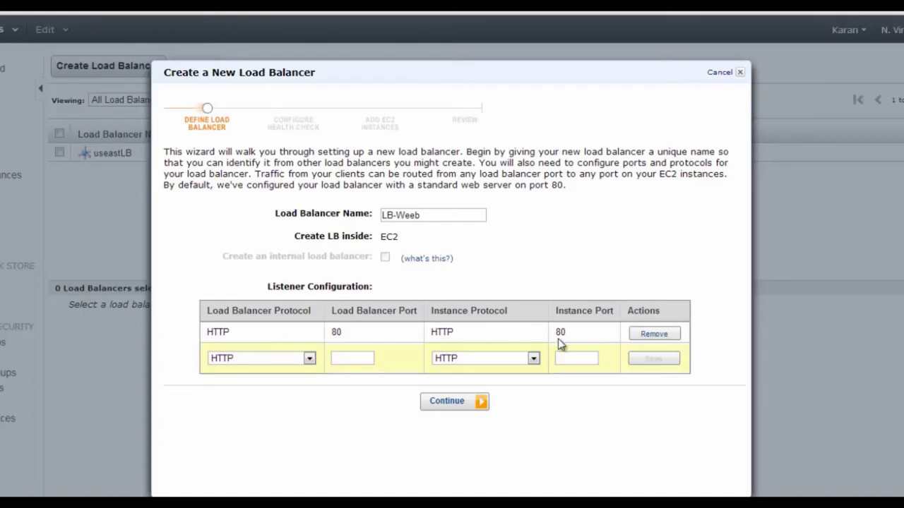
click(446, 406)
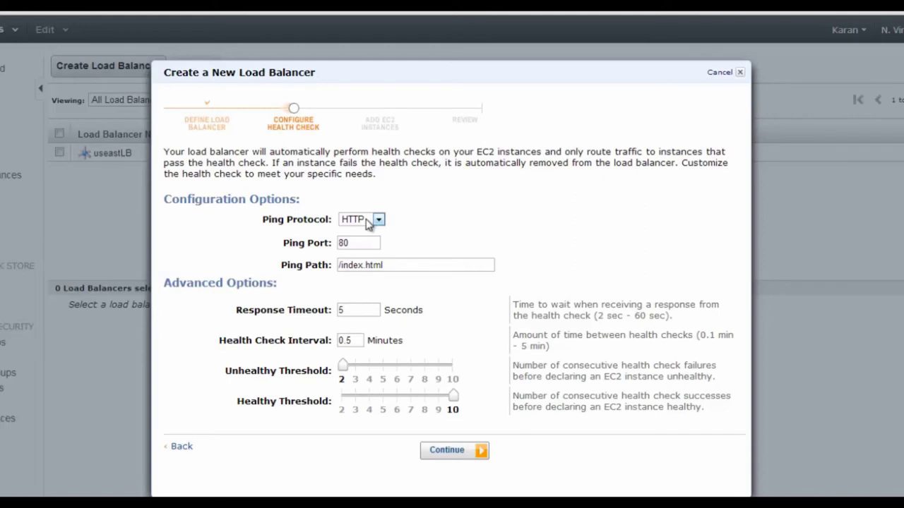
Change the health check ping path to /index.php and the response timeout to 10 seconds.
click(361, 242)
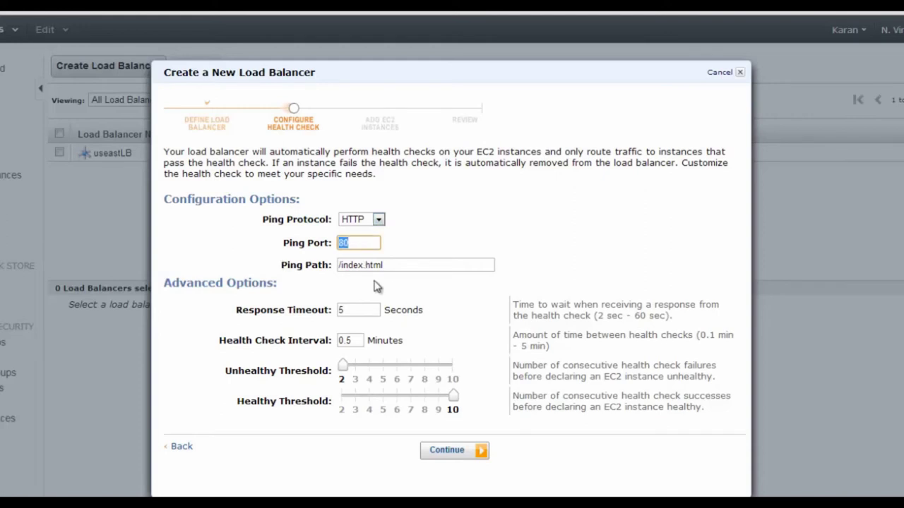
drag(343, 265, 439, 270)
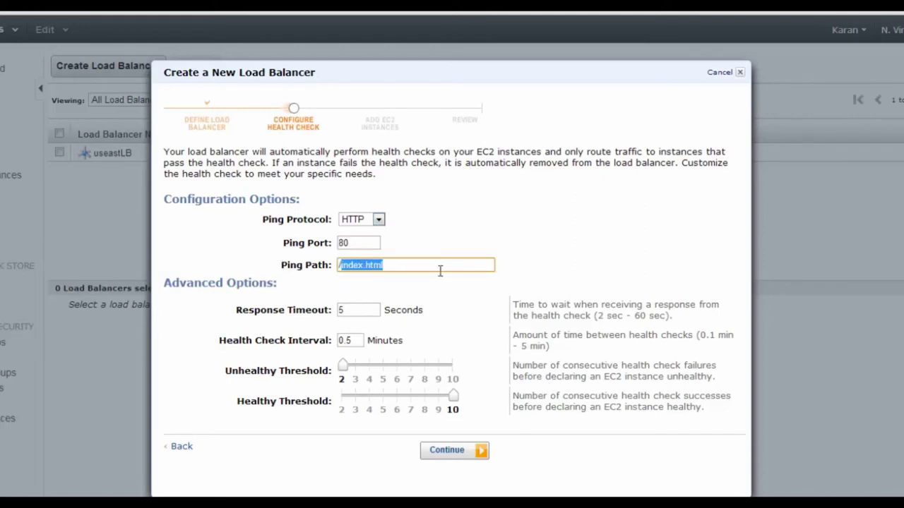
key(BackSpace)
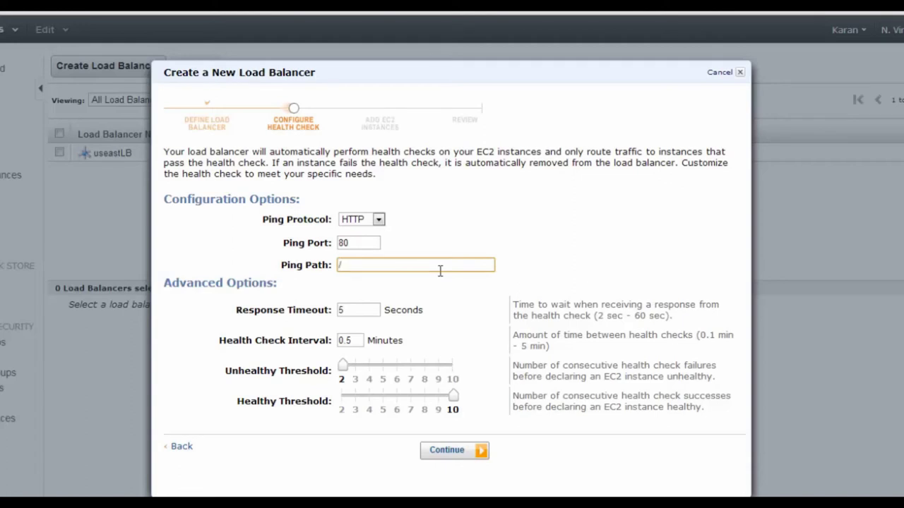
text(index.php)
drag(362, 315, 265, 309)
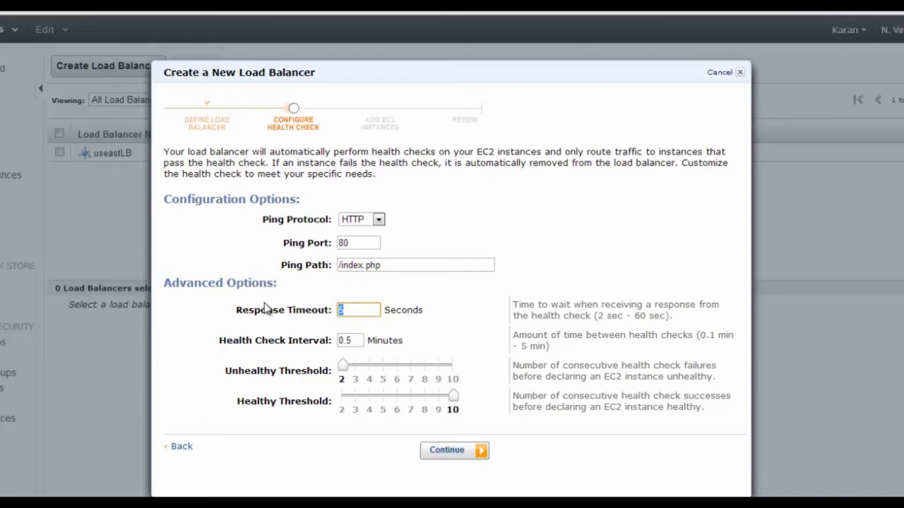
text(10)
Review the 0.5-minute interval and unhealthy/healthy thresholds, then continue to adding instances.
drag(261, 341, 307, 353)
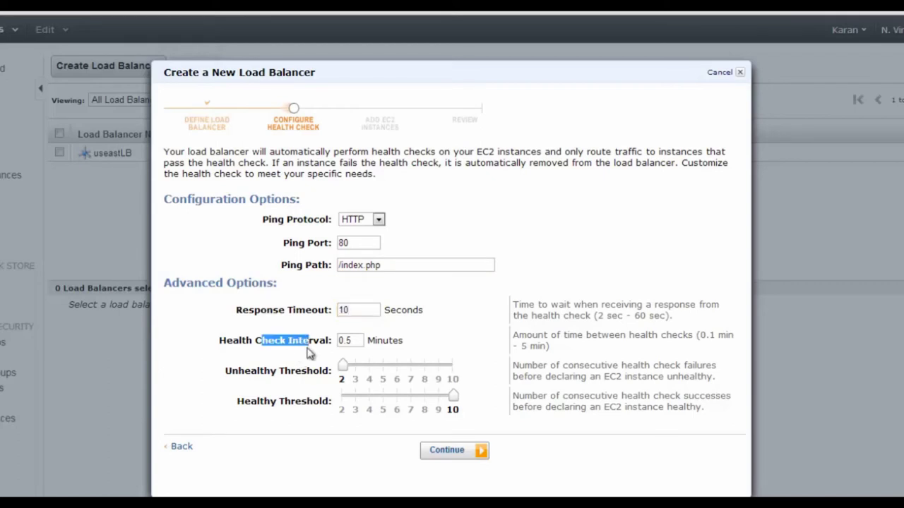
drag(360, 341, 325, 341)
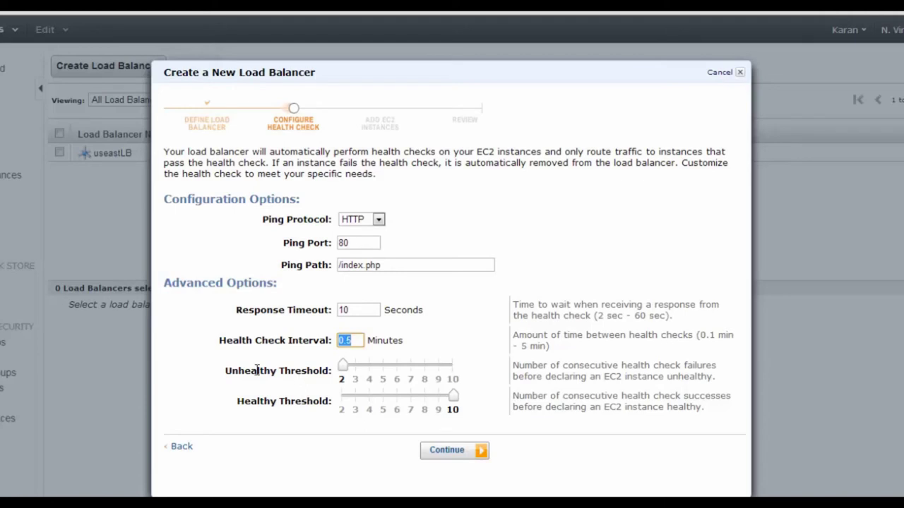
drag(257, 371, 276, 371)
drag(252, 404, 273, 406)
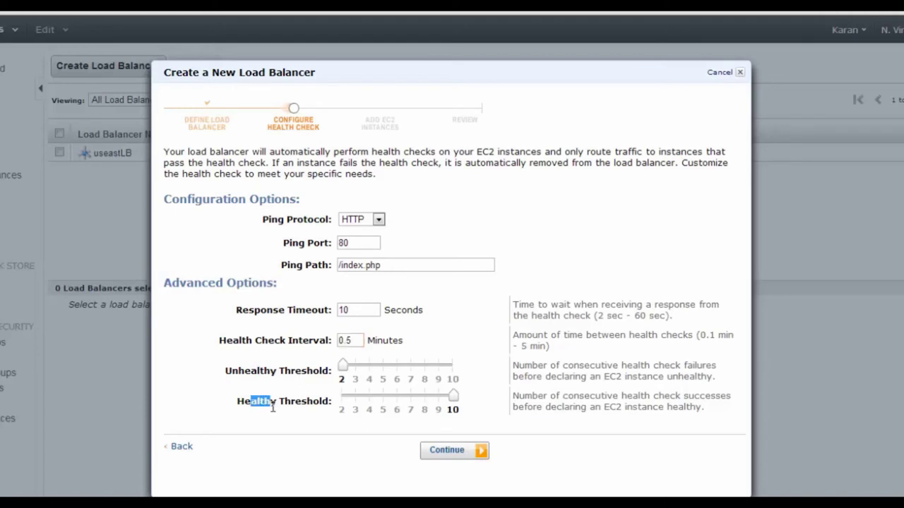
click(300, 359)
drag(279, 371, 313, 371)
double_click(263, 372)
click(312, 419)
click(450, 452)
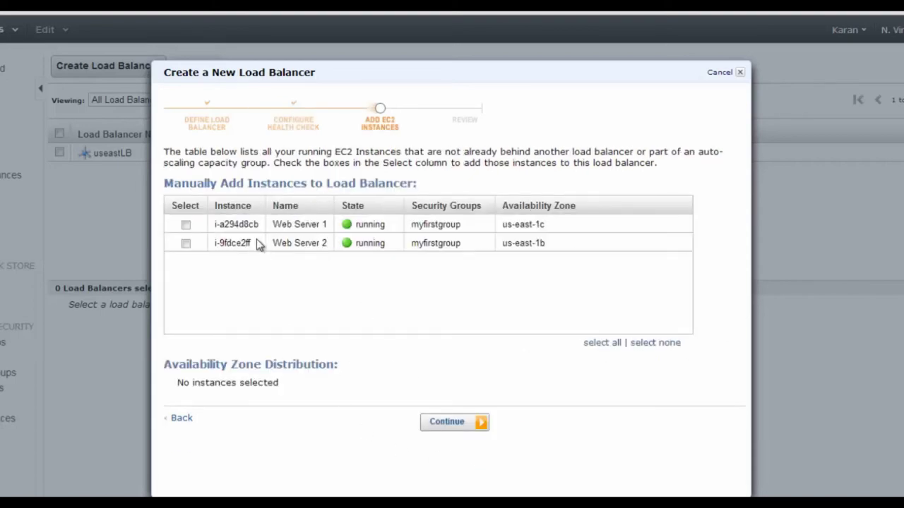
Add Web Server 1 and Web Server 2 to LB-Weeb, review, and create the load balancer.
click(186, 244)
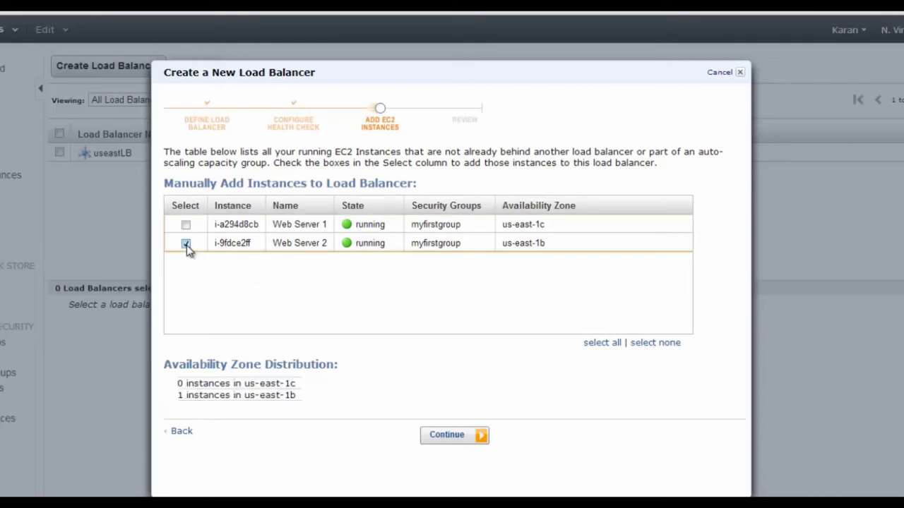
click(185, 224)
click(453, 436)
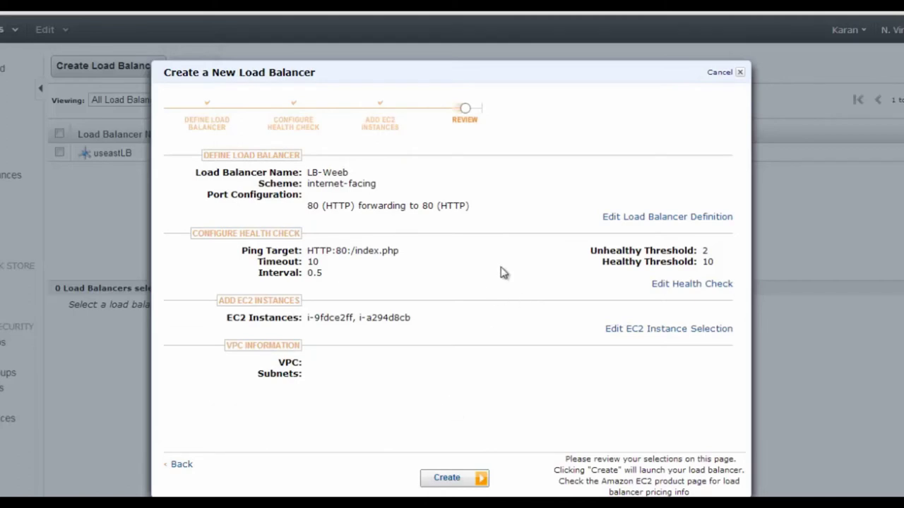
click(445, 479)
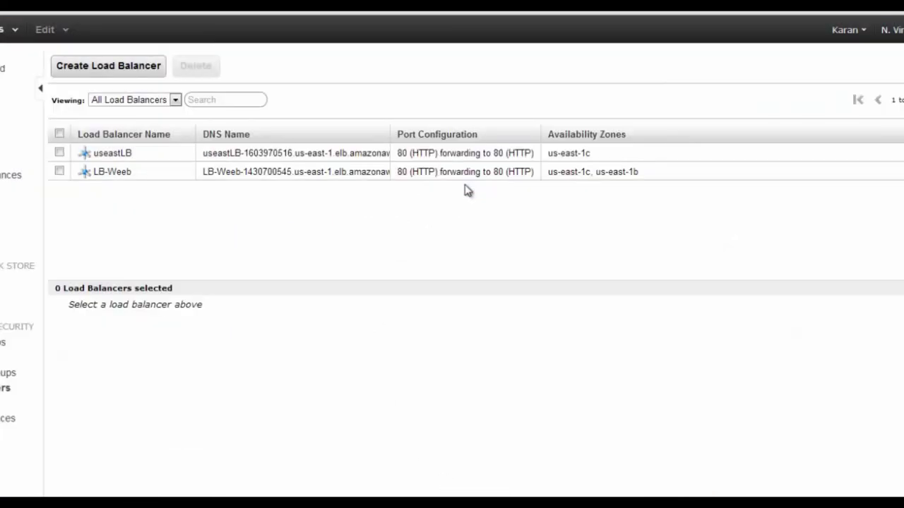
click(466, 186)
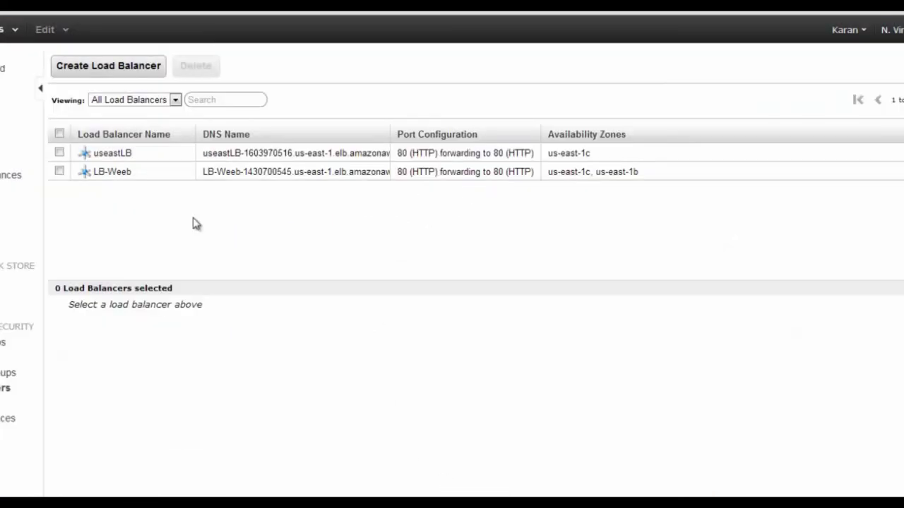
Check that both web servers show In Service under LB-Weeb, then go to the Instances list.
click(59, 172)
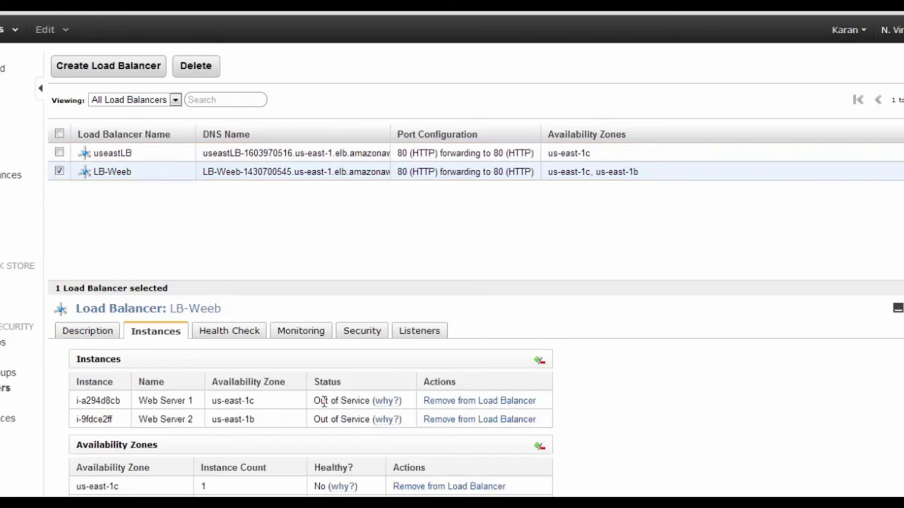
mouse_move(383, 403)
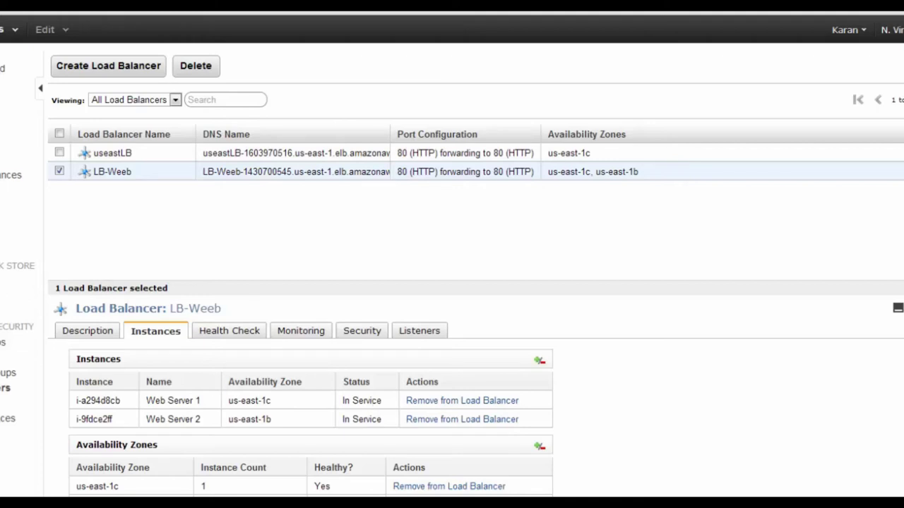
click(11, 175)
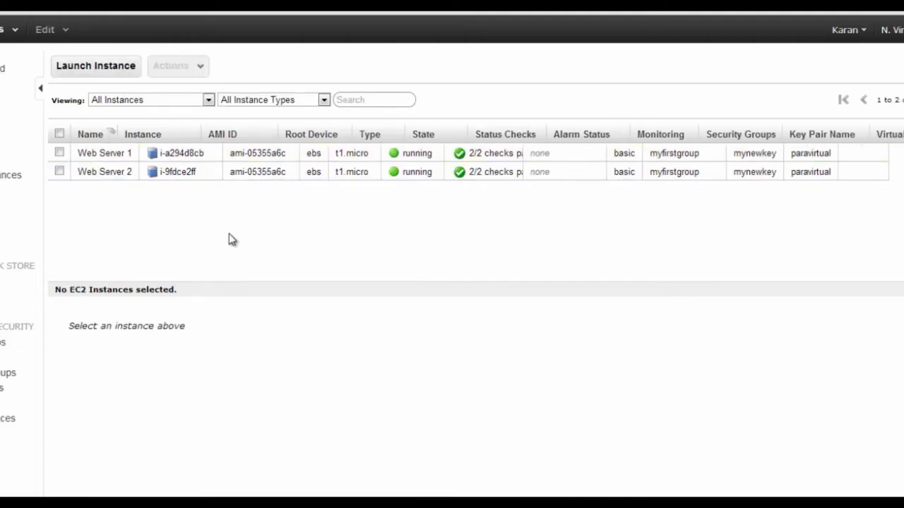
Copy Web Server 1's public DNS name and load it in a new Chrome tab.
click(59, 153)
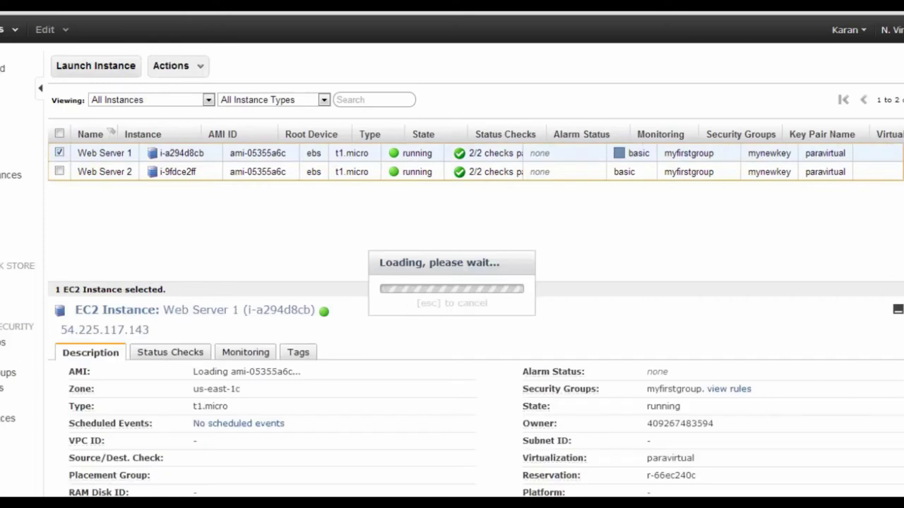
scroll(360, 466, down, 3)
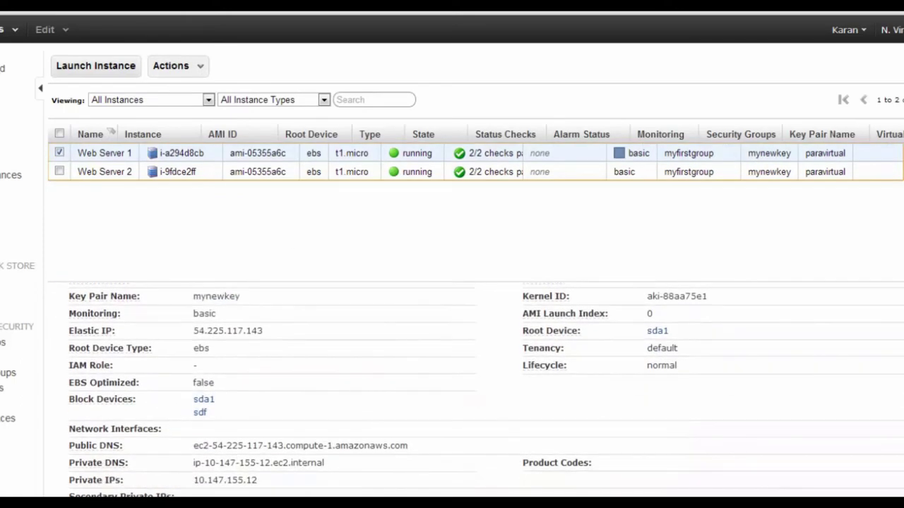
drag(195, 445, 409, 446)
key(ctrl+c)
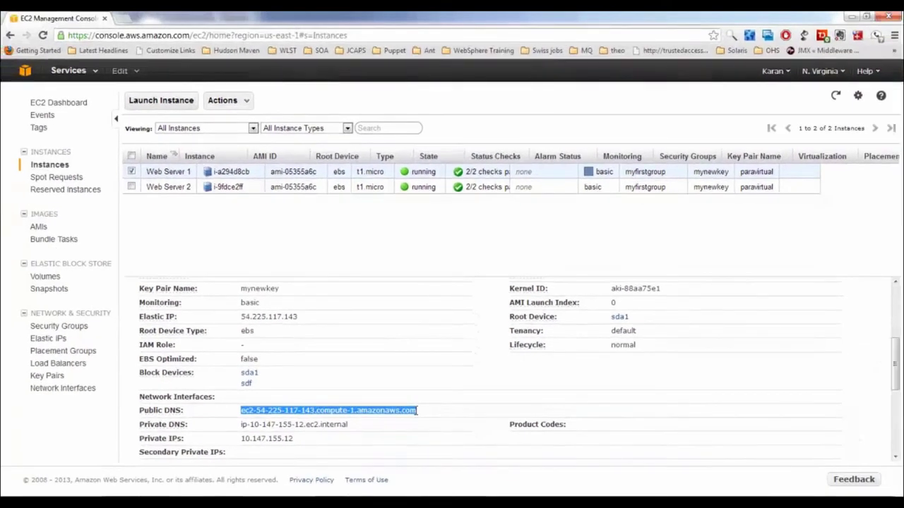
click(125, 22)
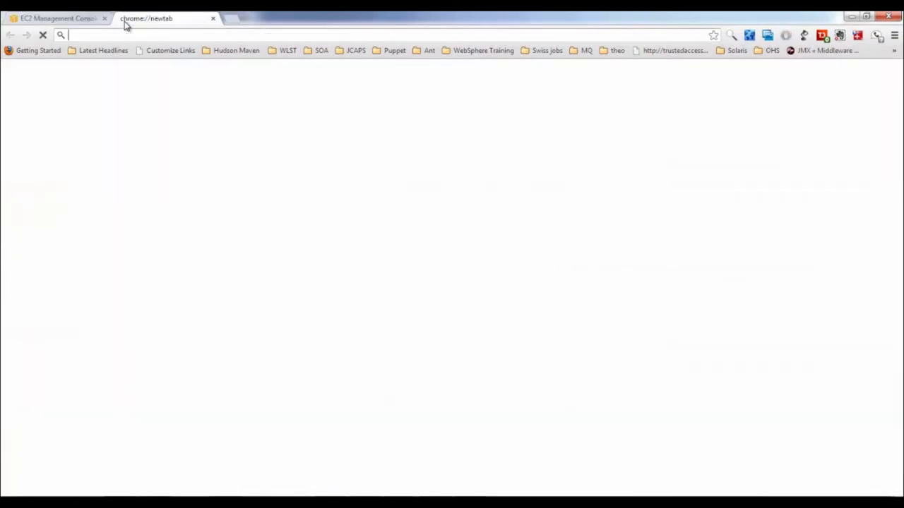
key(ctrl+v)
key(Return)
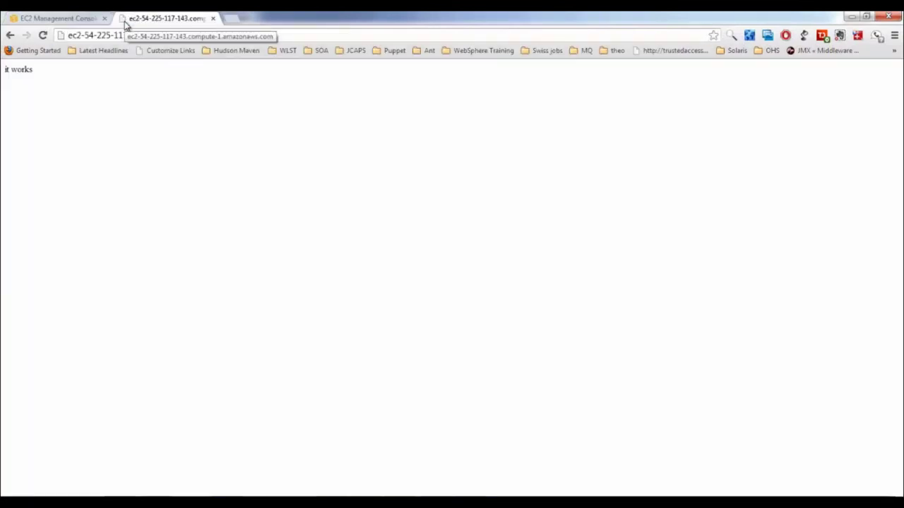
Append /index.php to load the PHP 5.3.26 info page, then return to the EC2 console.
click(269, 35)
click(269, 35)
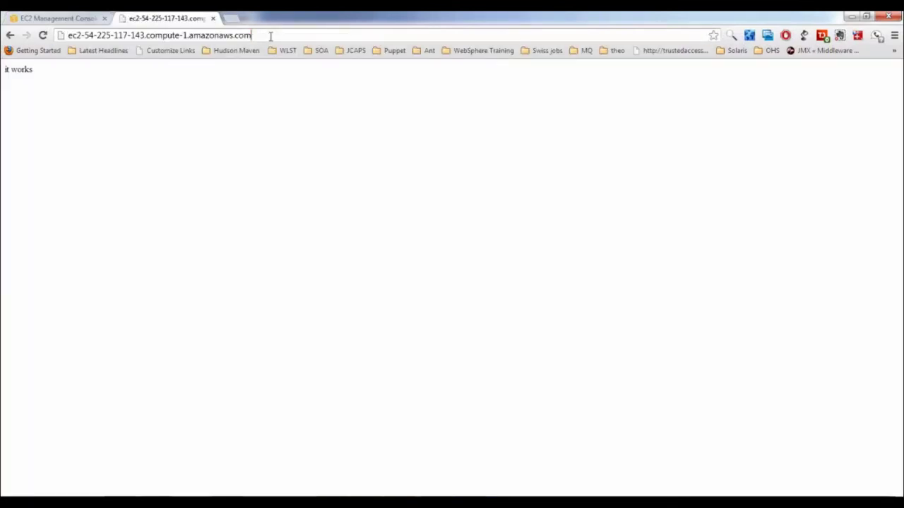
text(/index.php)
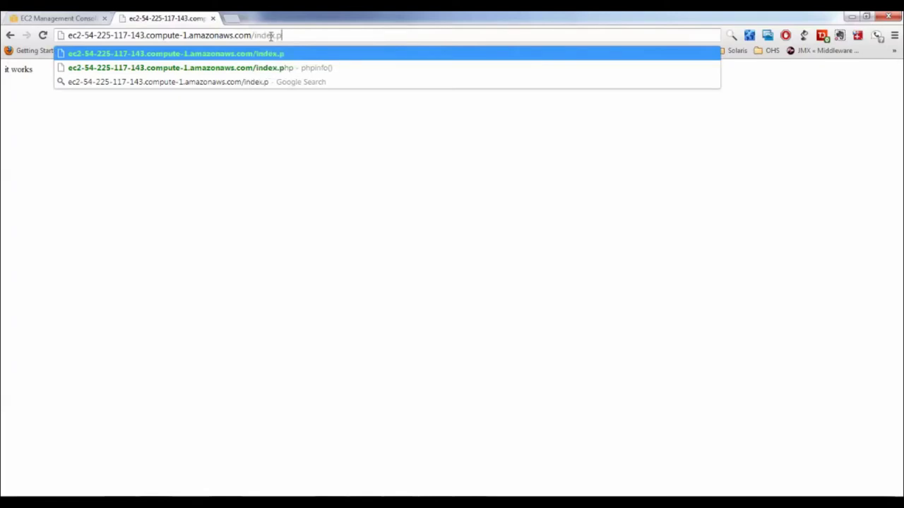
key(Return)
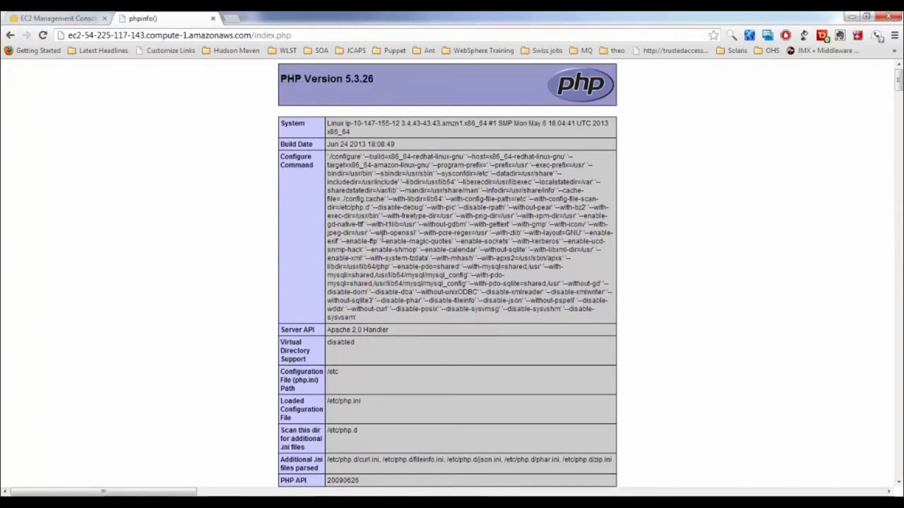
click(56, 18)
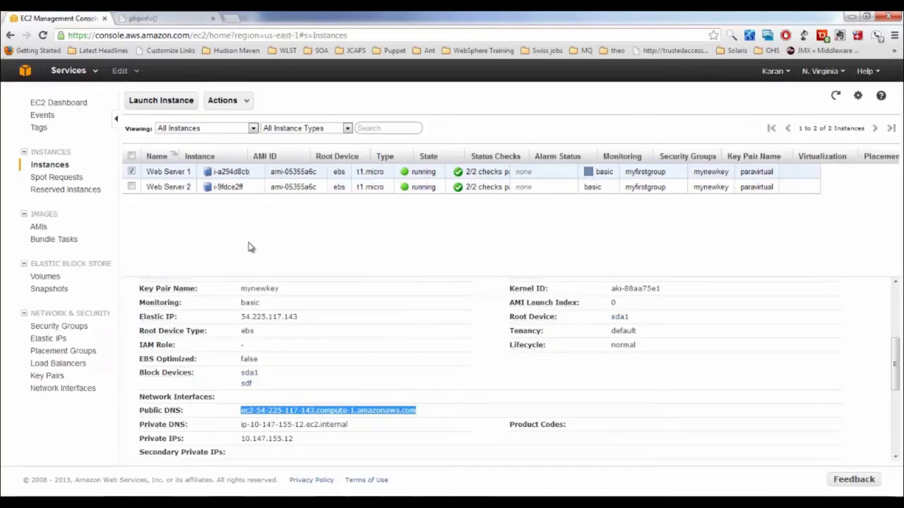
Copy Web Server 2's public DNS name and load it in a new Chrome tab.
click(132, 172)
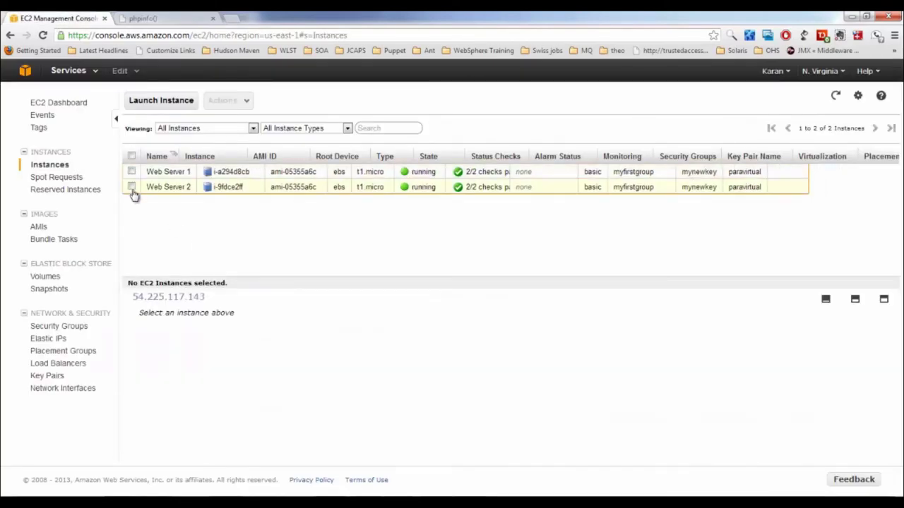
click(131, 188)
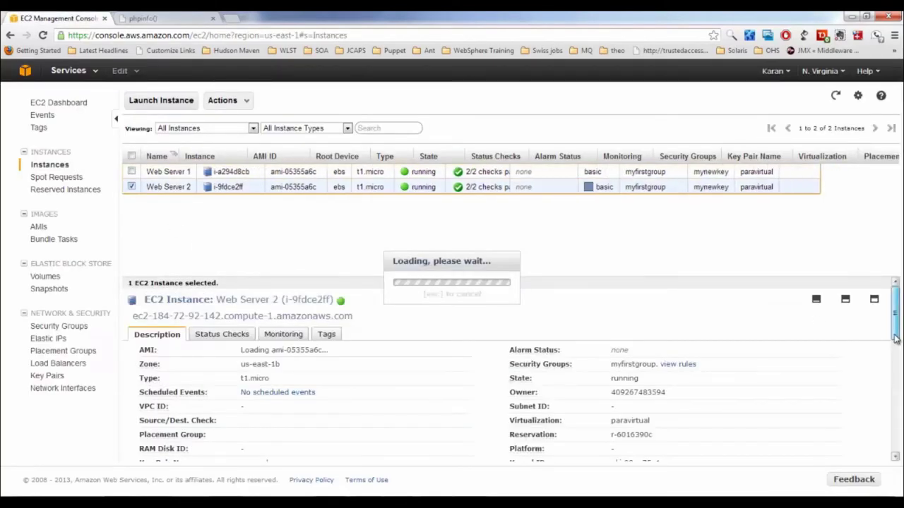
scroll(895, 382, down, 5)
scroll(897, 395, down, 1)
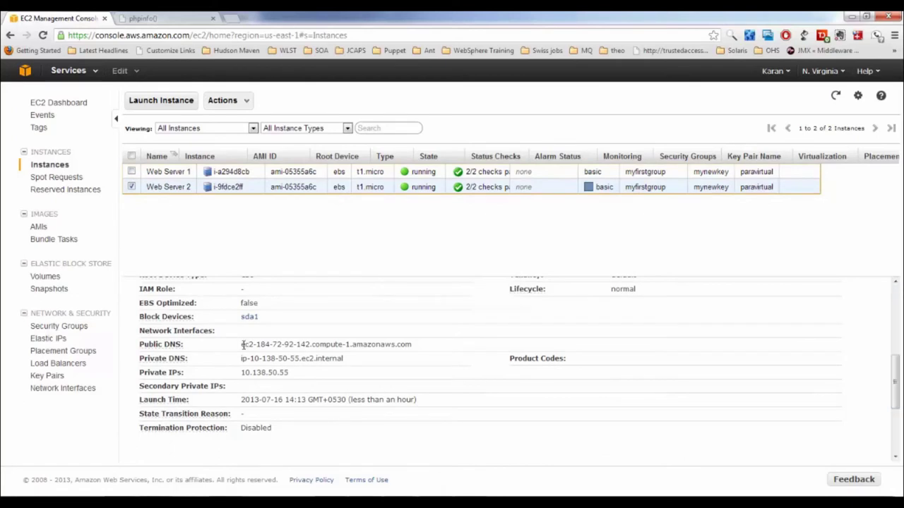
drag(242, 344, 140, 344)
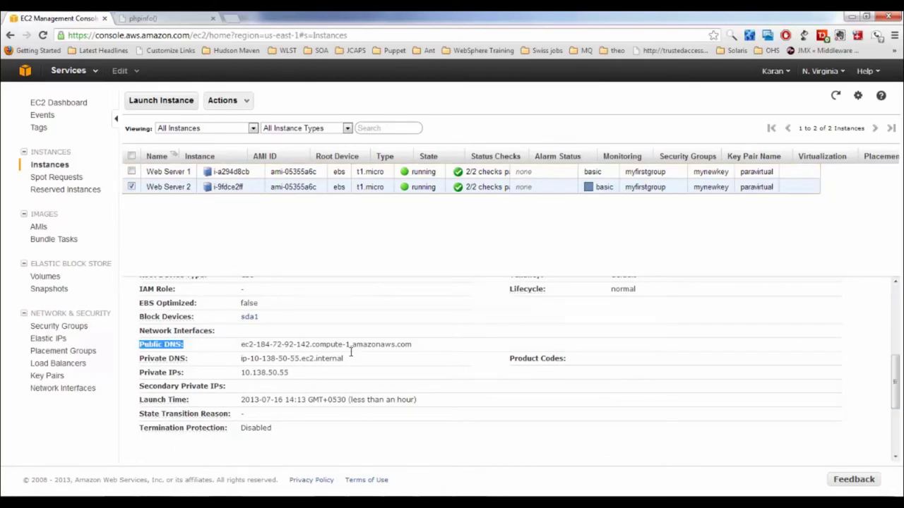
triple_click(412, 345)
key(ctrl+c)
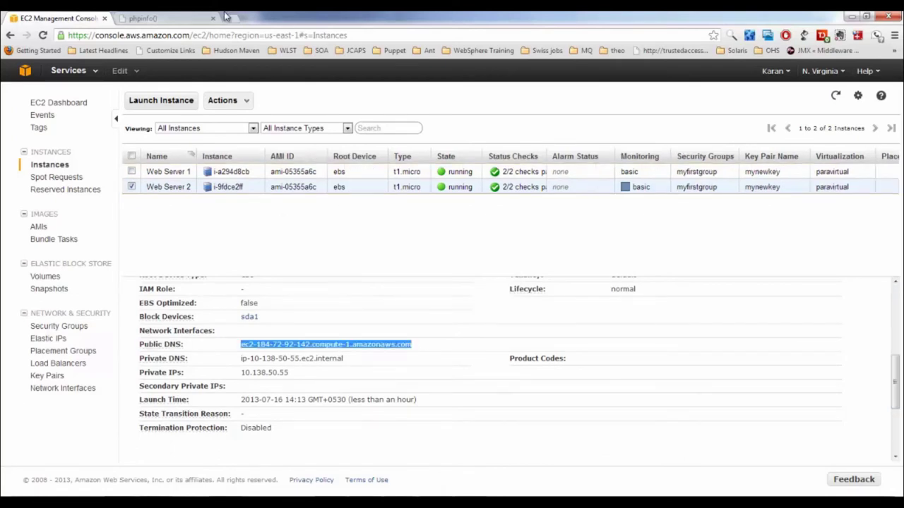
click(229, 18)
key(ctrl+v)
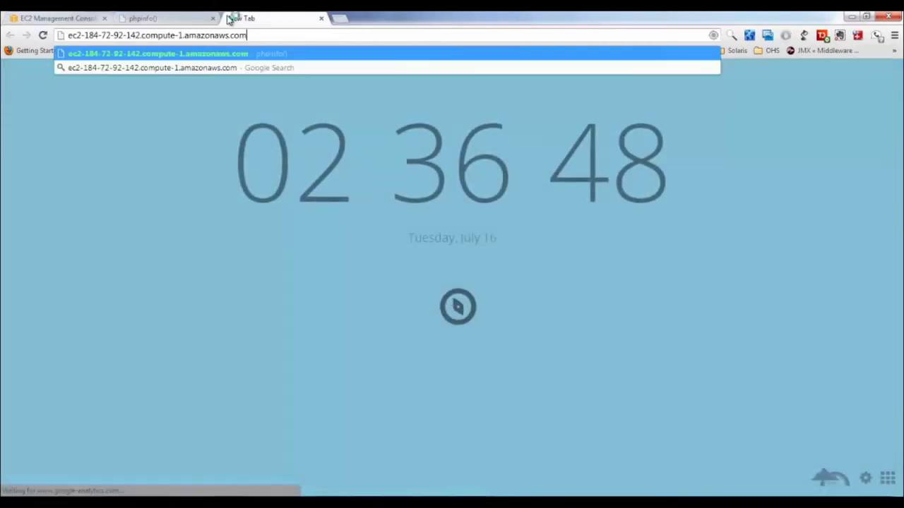
key(Return)
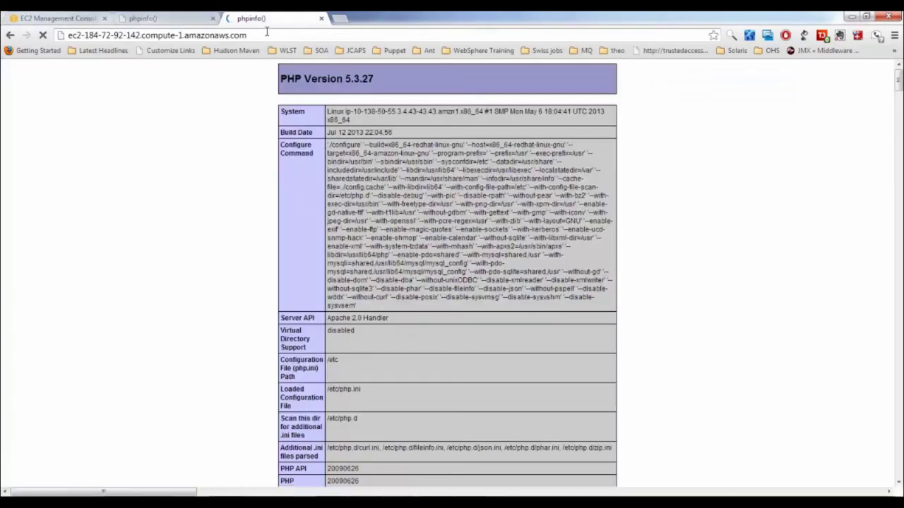
Load Web Server 2's /index.php page (PHP 5.3.27), compare both servers, then open Load Balancers.
click(266, 35)
click(266, 35)
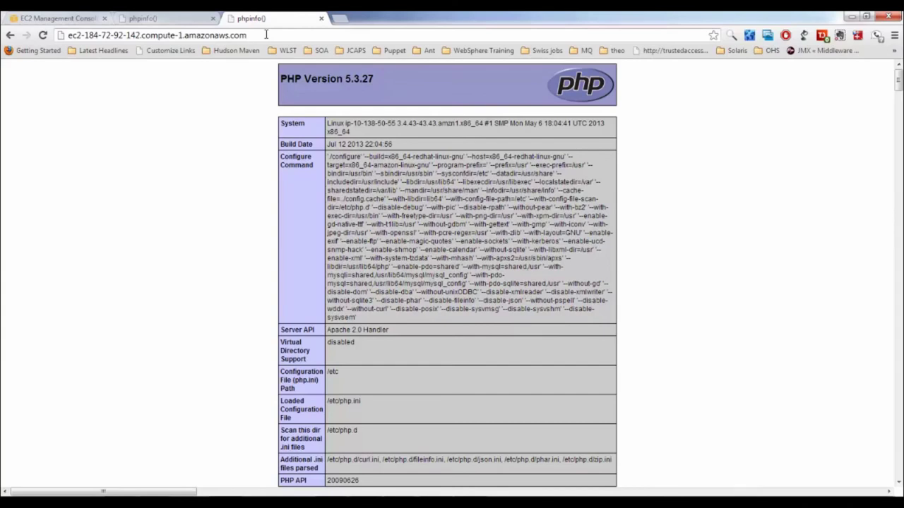
text(/in)
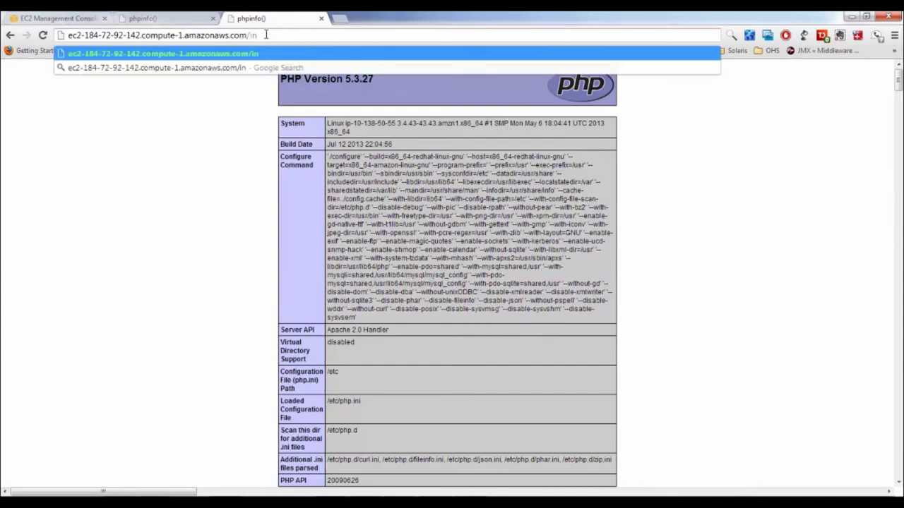
text(dex.php)
key(Return)
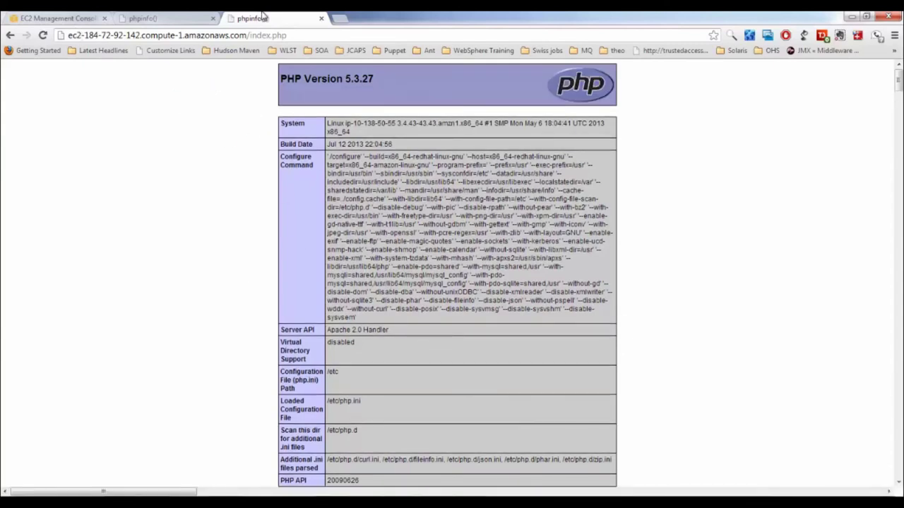
click(170, 21)
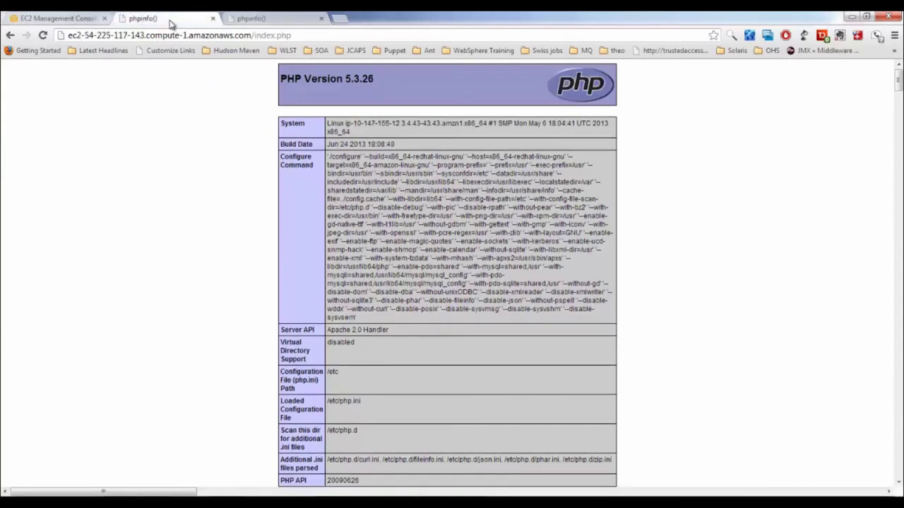
click(242, 22)
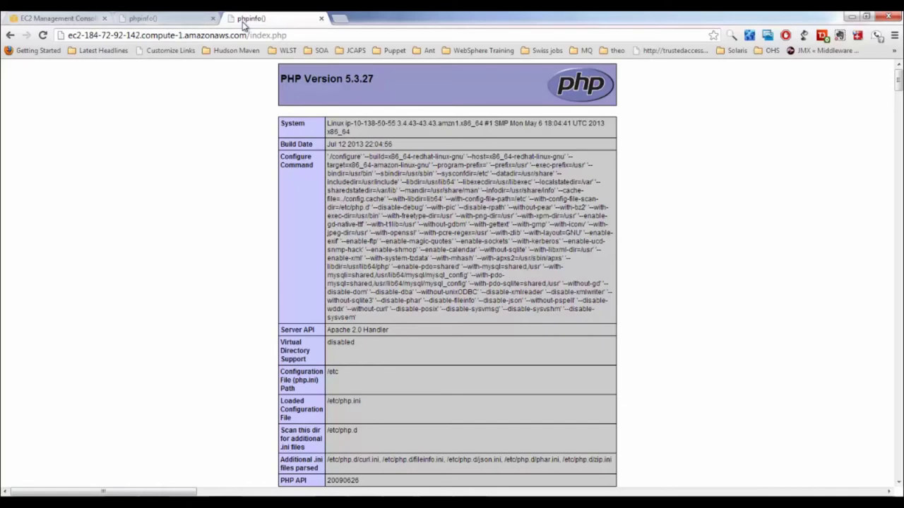
click(71, 20)
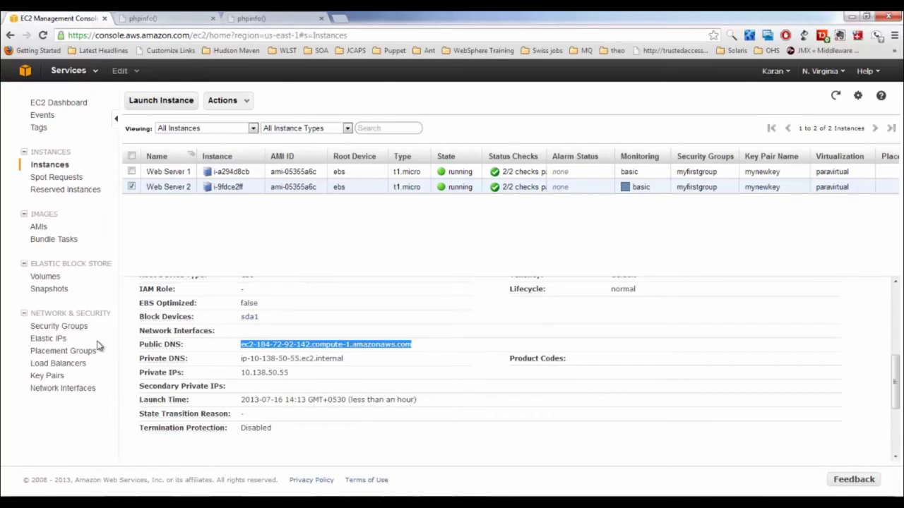
click(69, 364)
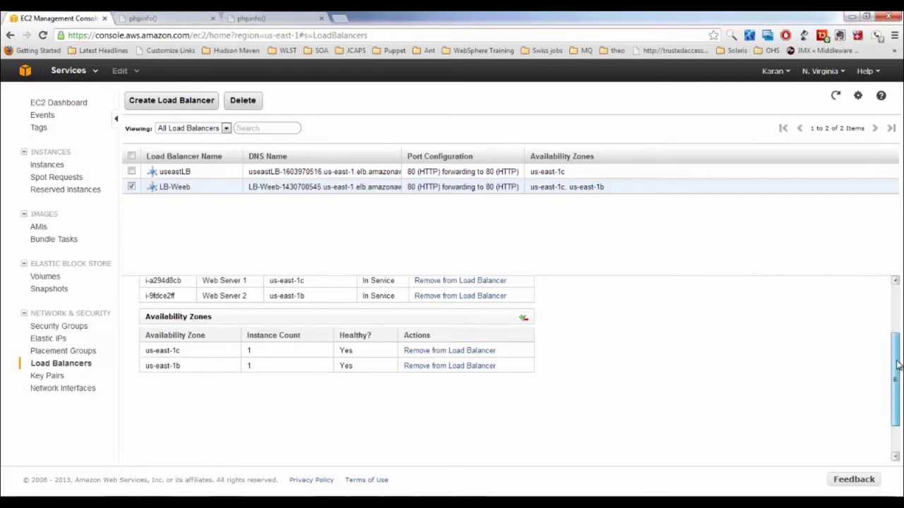
drag(896, 364, 897, 318)
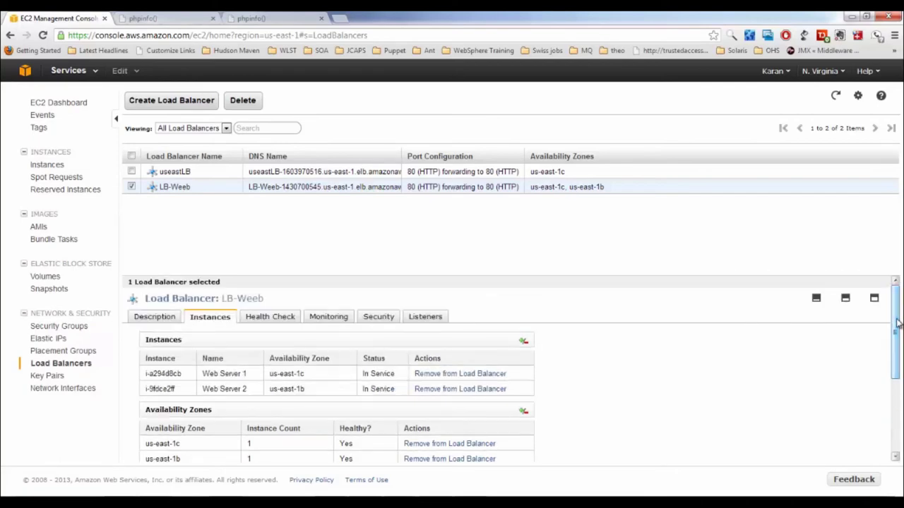
Copy LB-Weeb's DNS name from its Description tab and load it in a new Chrome tab.
click(160, 317)
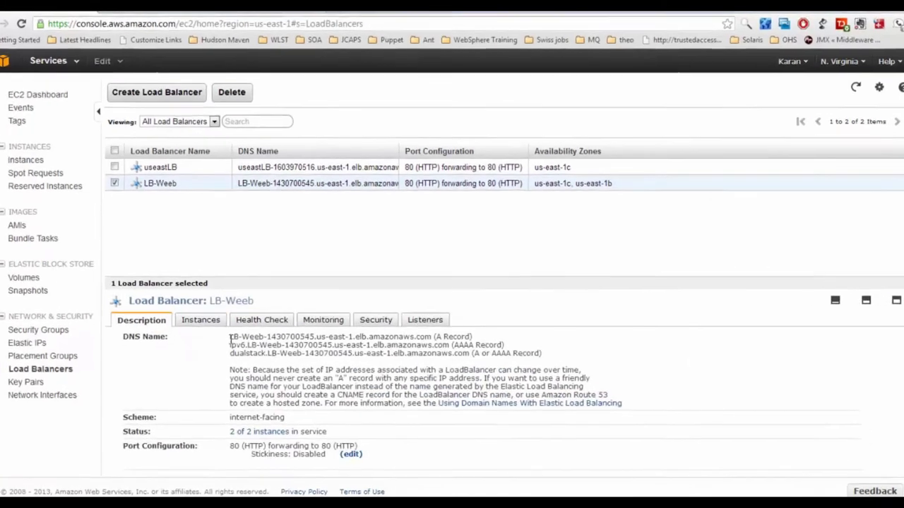
drag(231, 341, 428, 350)
key(ctrl+c)
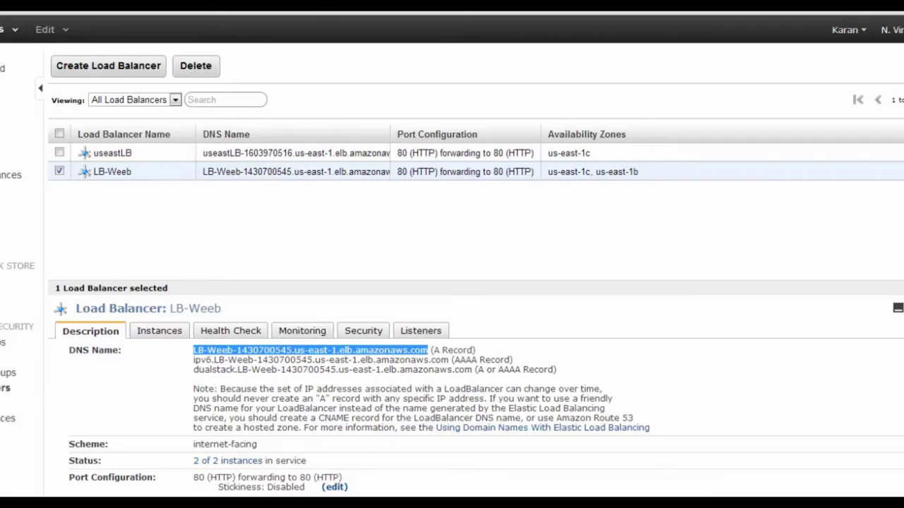
click(337, 19)
key(ctrl+v)
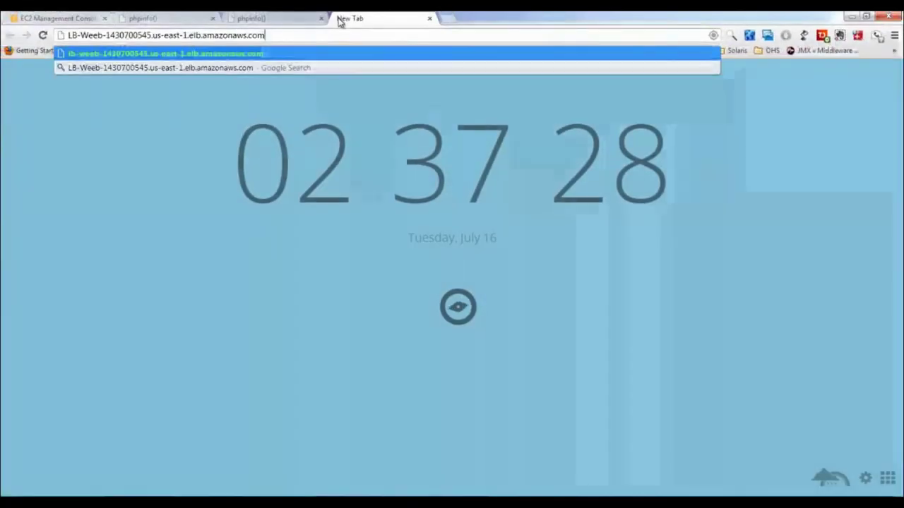
key(Return)
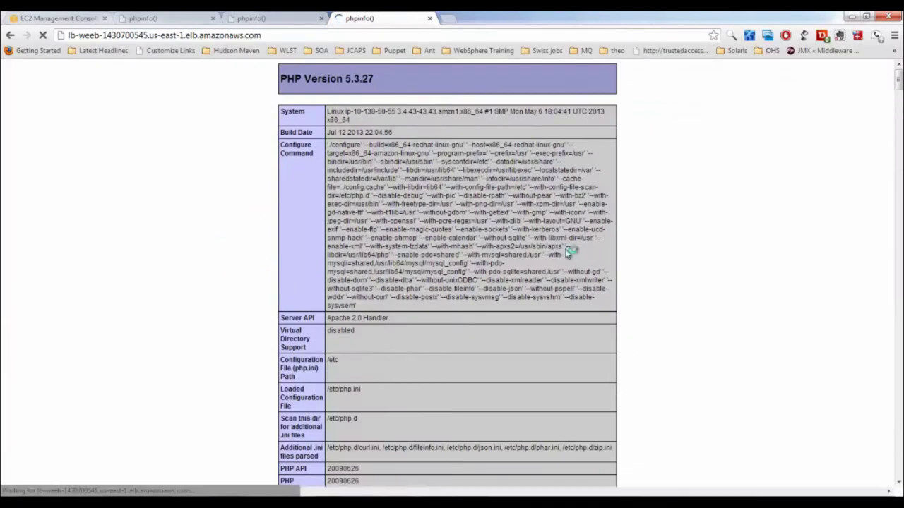
Compare the load balancer's page with both servers' phpinfo pages, then return to the EC2 console.
click(286, 21)
click(177, 21)
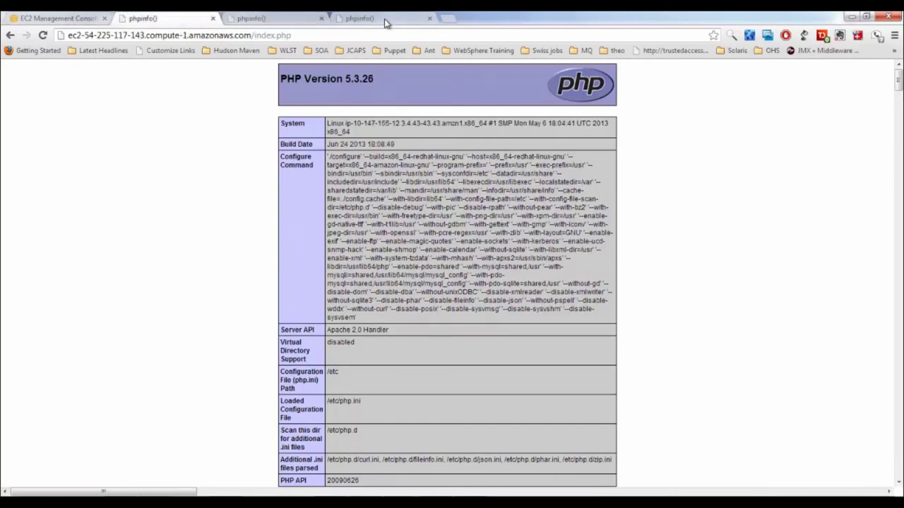
click(384, 21)
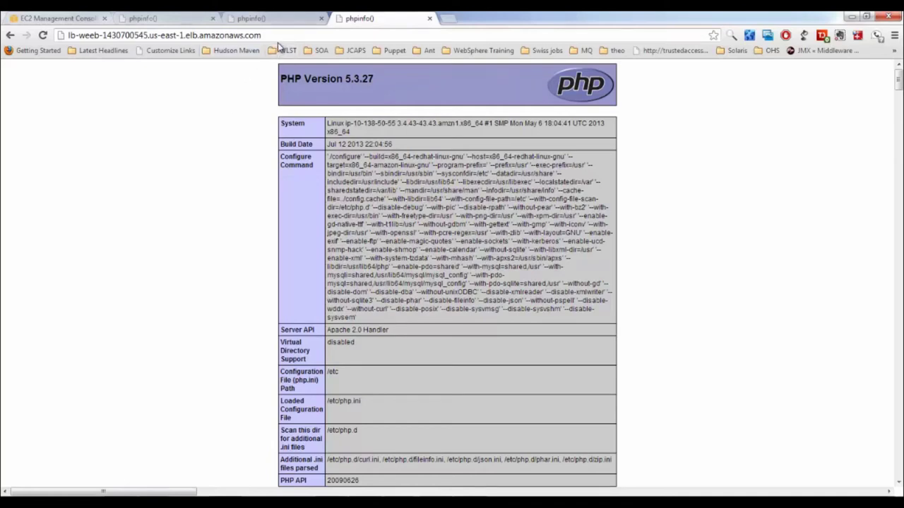
drag(278, 36, 38, 43)
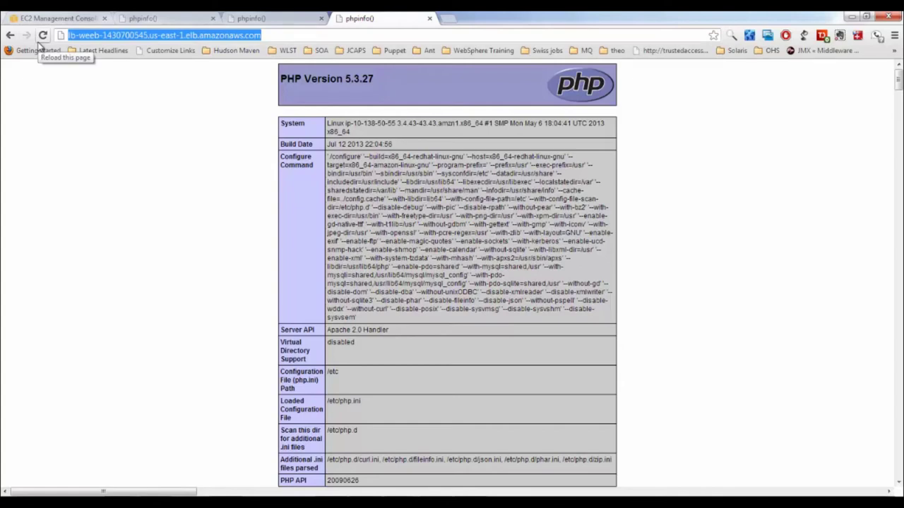
click(277, 19)
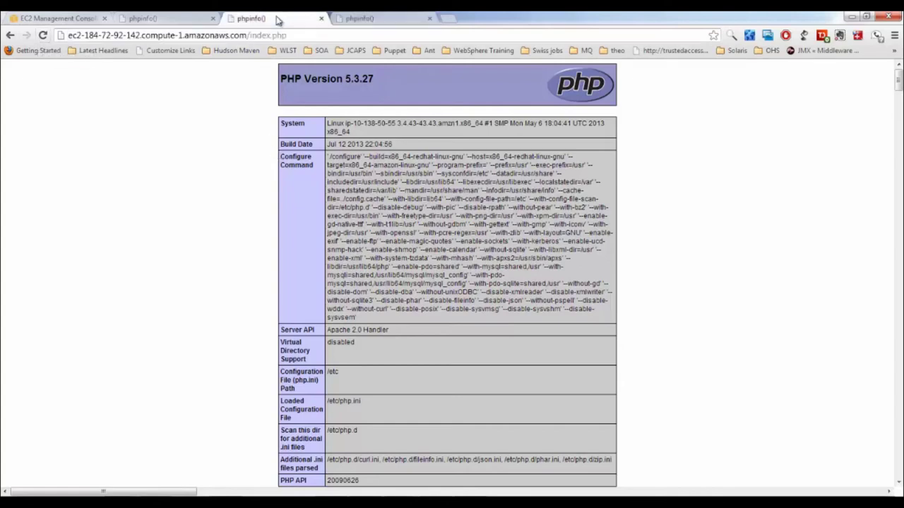
click(196, 19)
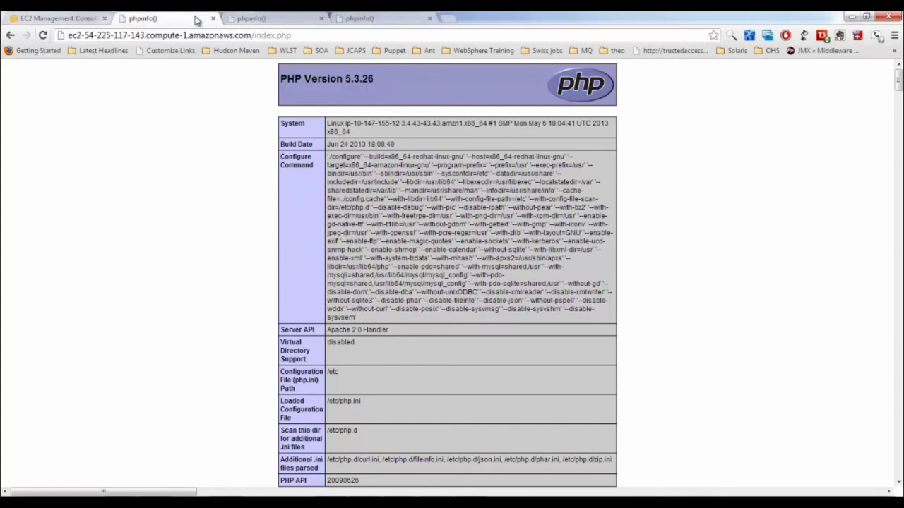
click(402, 20)
click(70, 19)
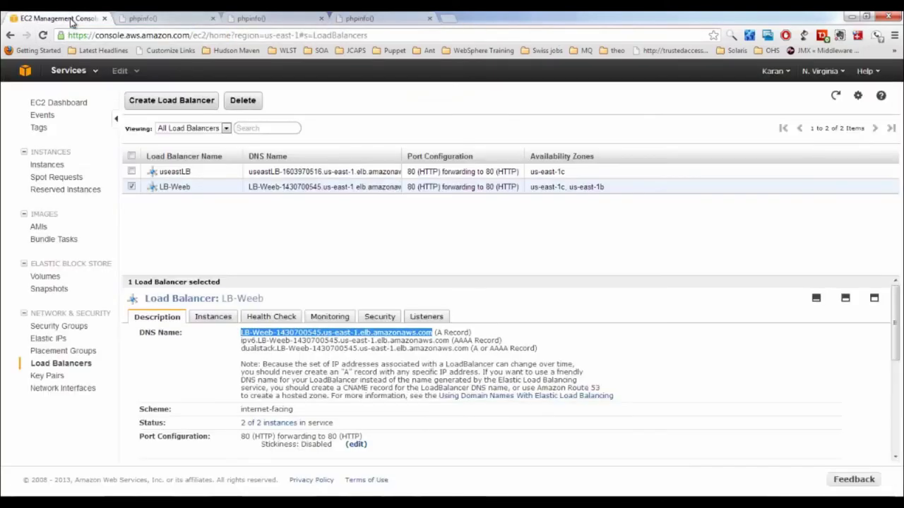
Stop the Web Server 2 instance from the Instances list.
click(55, 167)
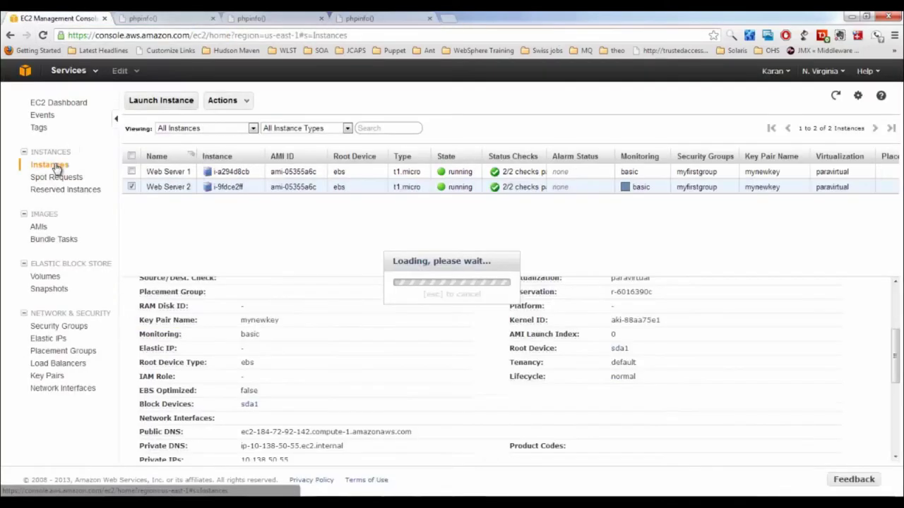
right_click(167, 192)
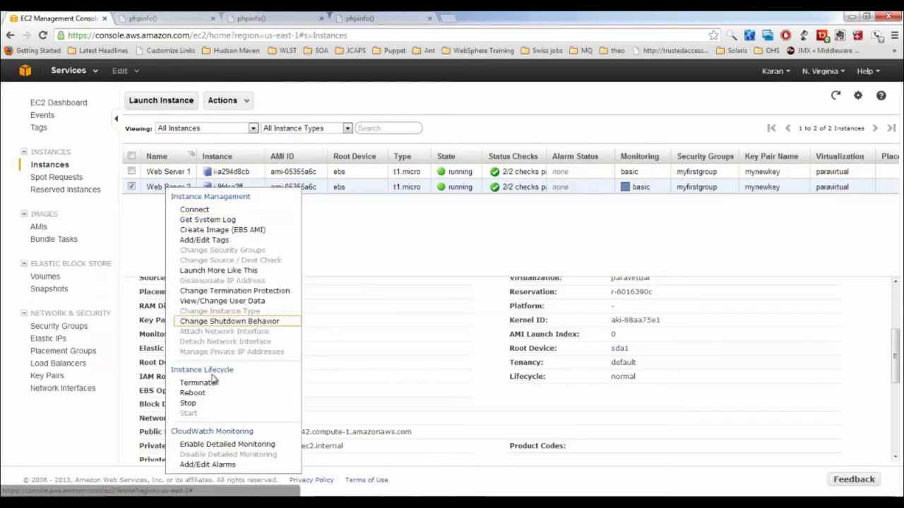
click(197, 403)
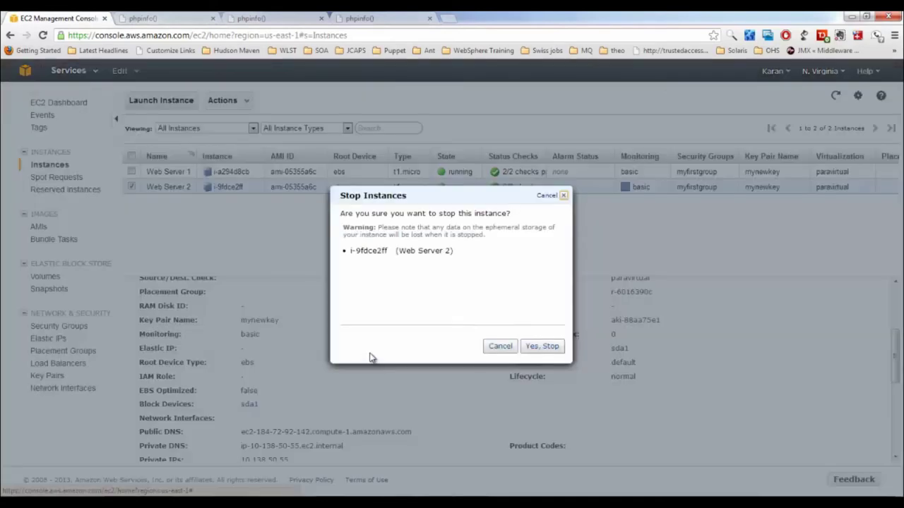
click(533, 353)
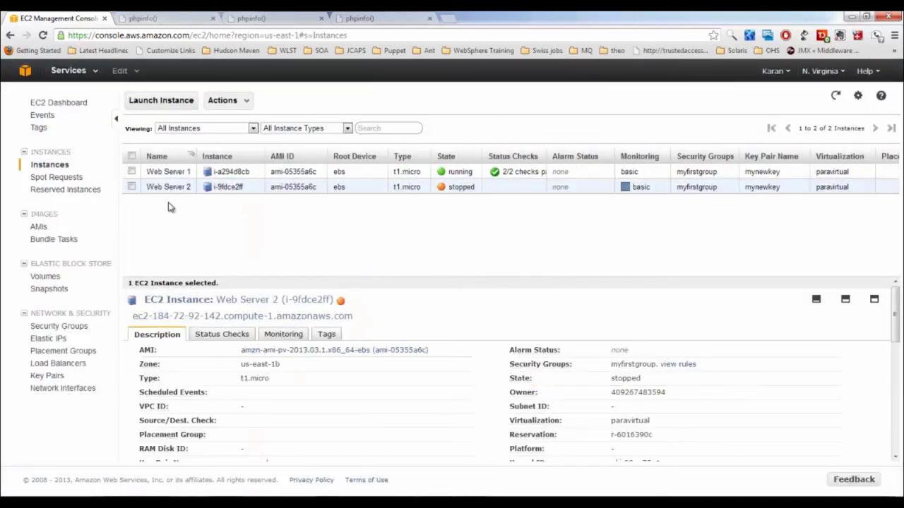
Reload Web Server 2's tab (Connection refused) and the LB-Weeb tab, now serving PHP 5.3.26.
click(272, 17)
click(298, 35)
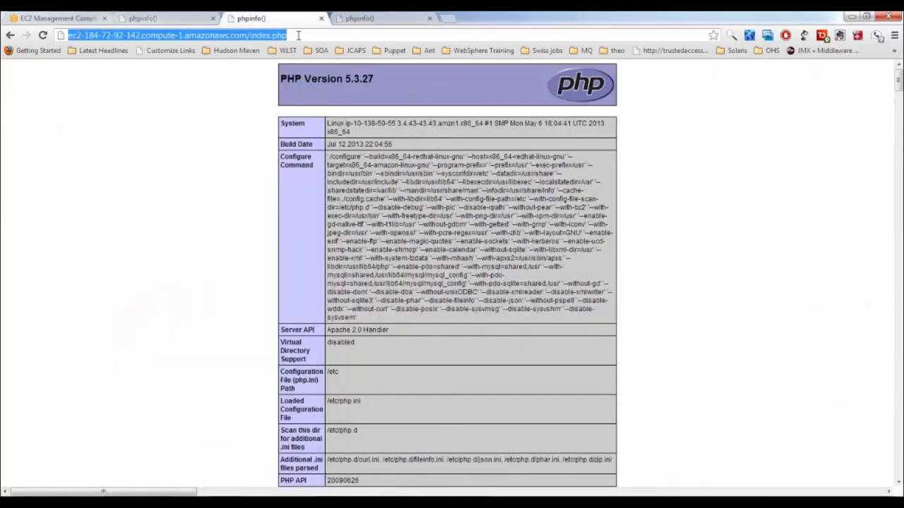
key(Return)
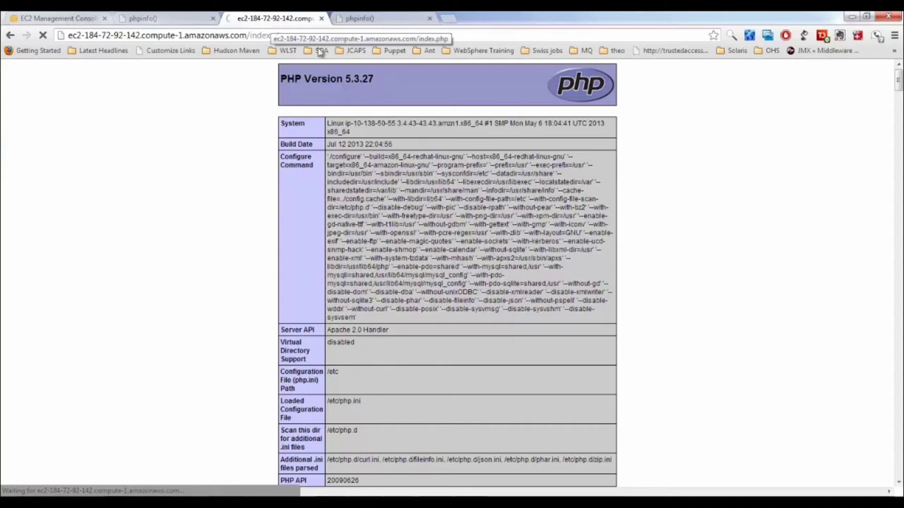
click(353, 18)
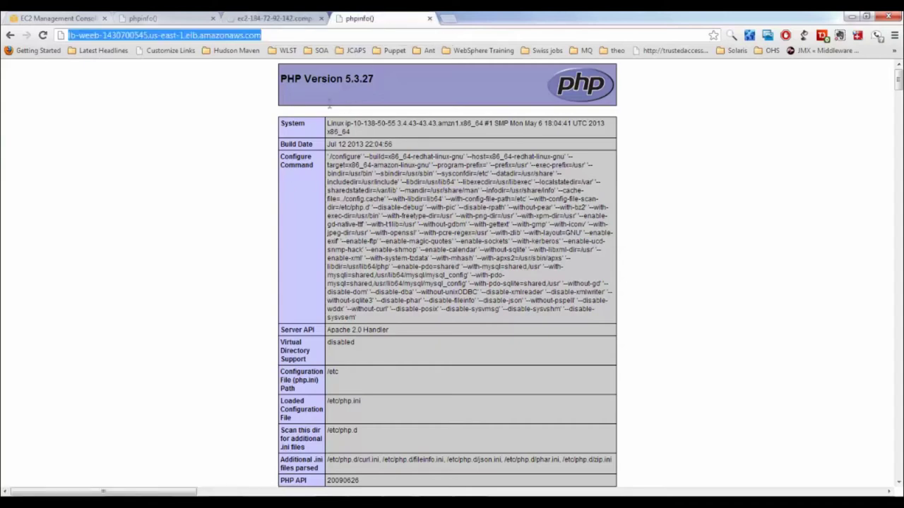
click(315, 36)
key(Return)
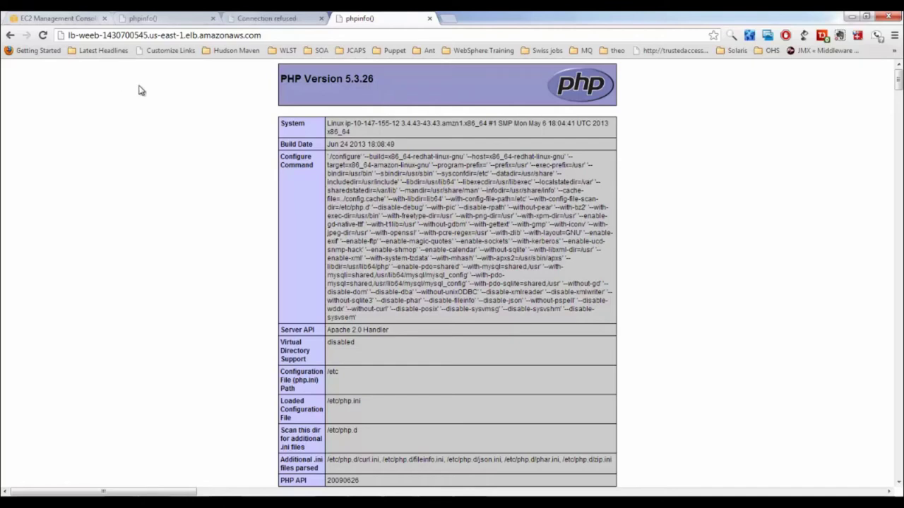
drag(261, 35, 12, 38)
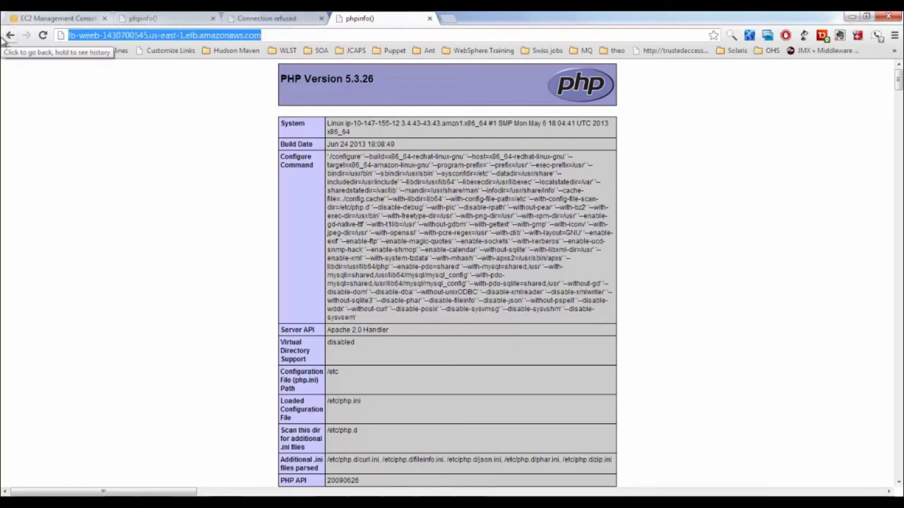
Recheck the refused Web Server 2 tab, reload the LB-Weeb page, and return to the EC2 instances list.
click(263, 20)
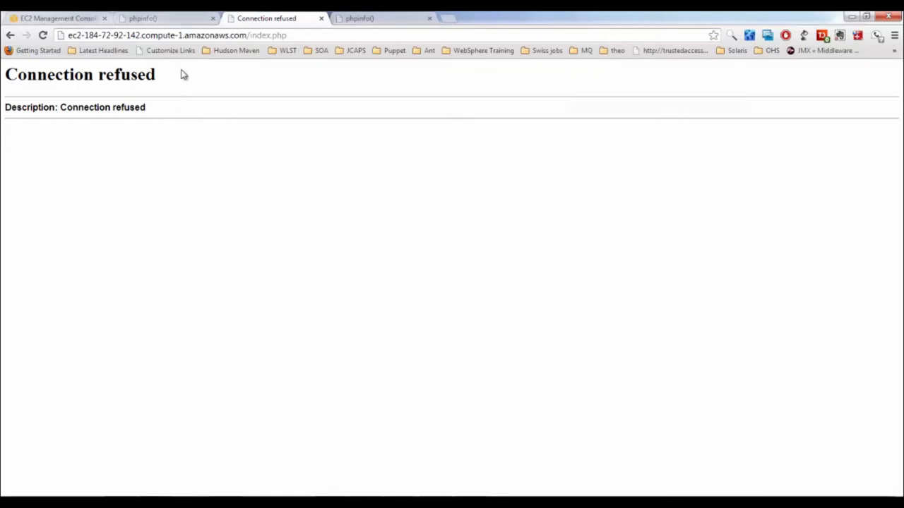
click(408, 18)
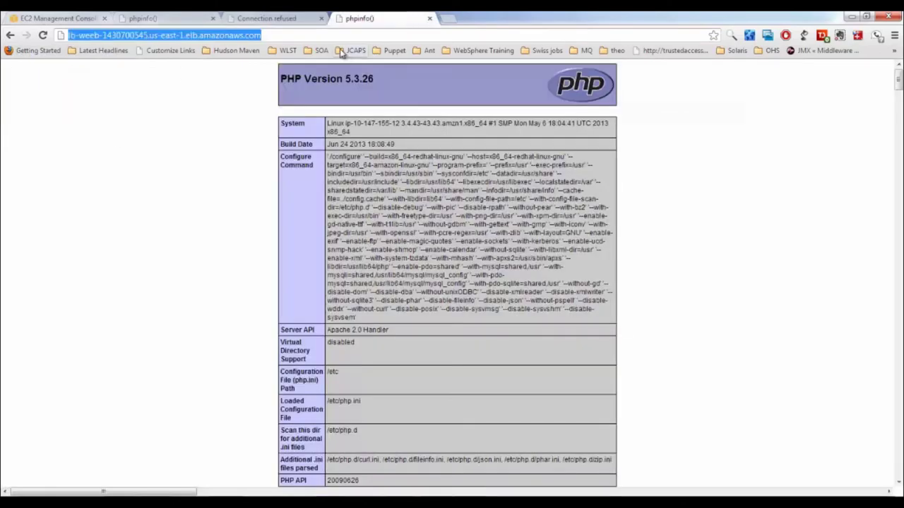
key(Return)
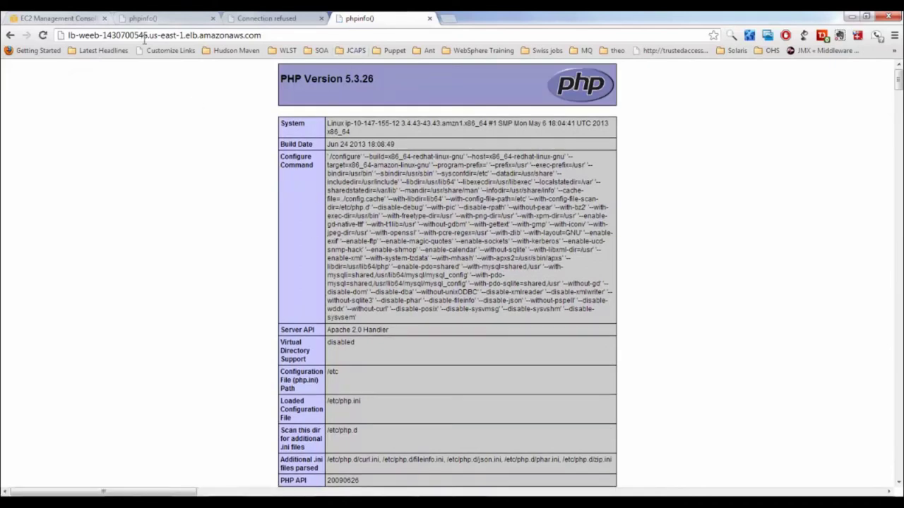
click(158, 20)
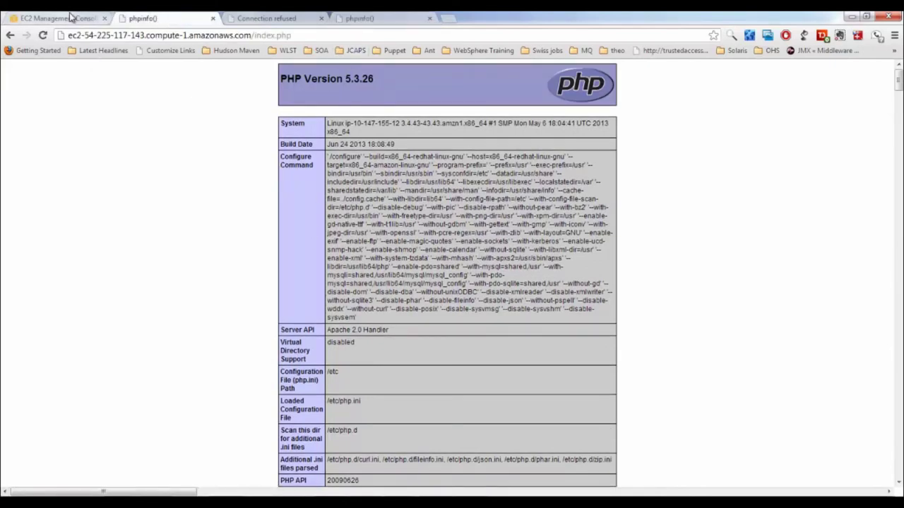
click(70, 18)
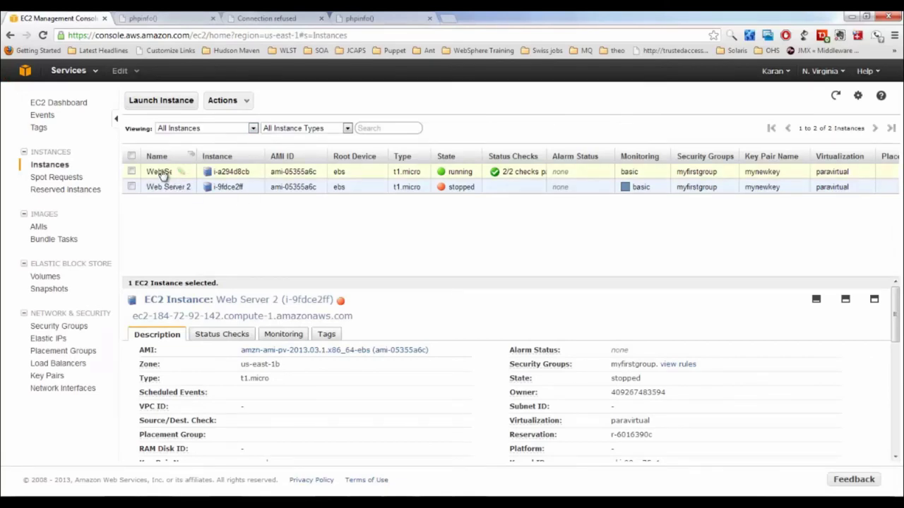
click(385, 19)
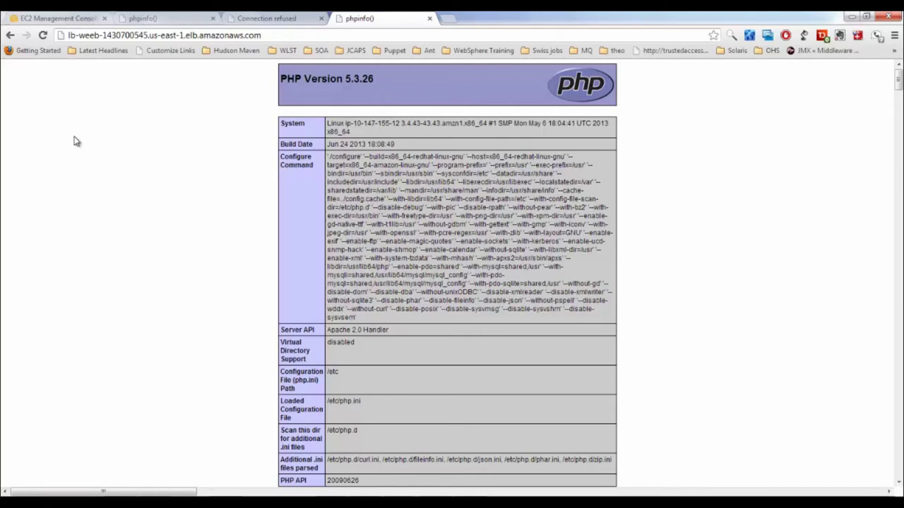
click(81, 18)
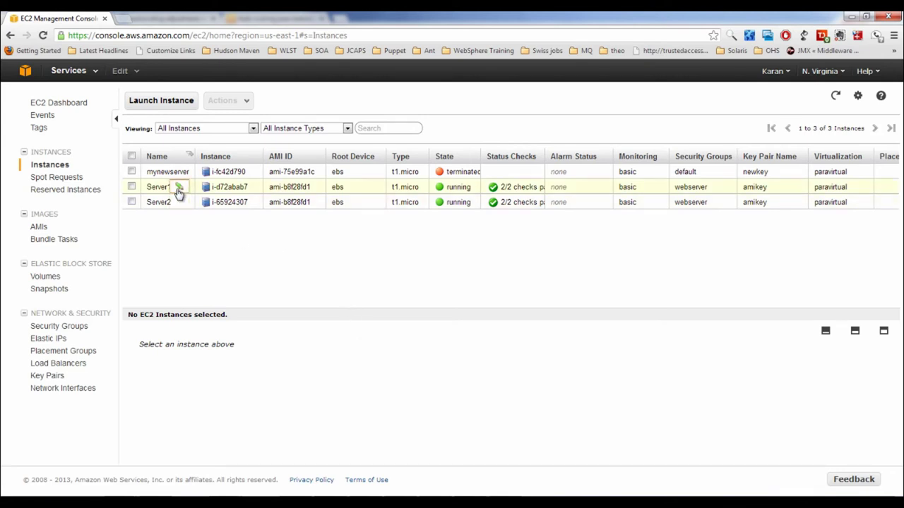
click(823, 71)
click(56, 364)
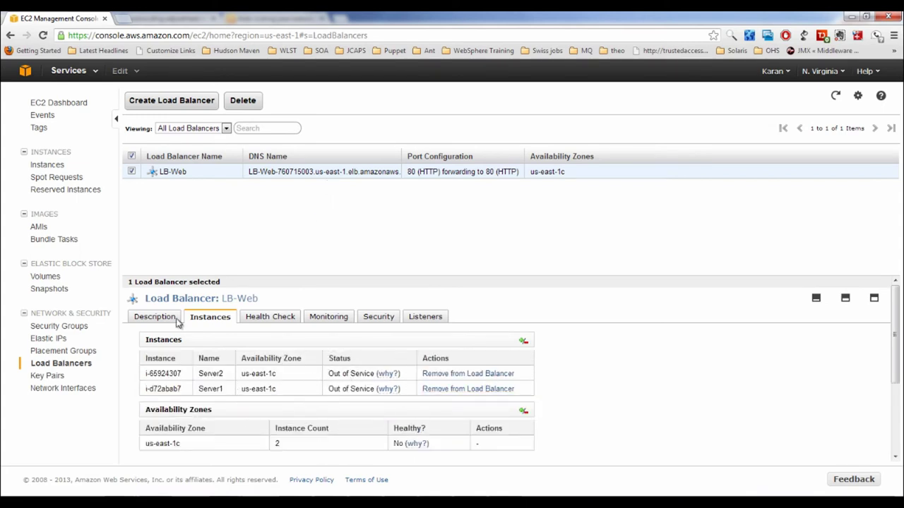
click(50, 164)
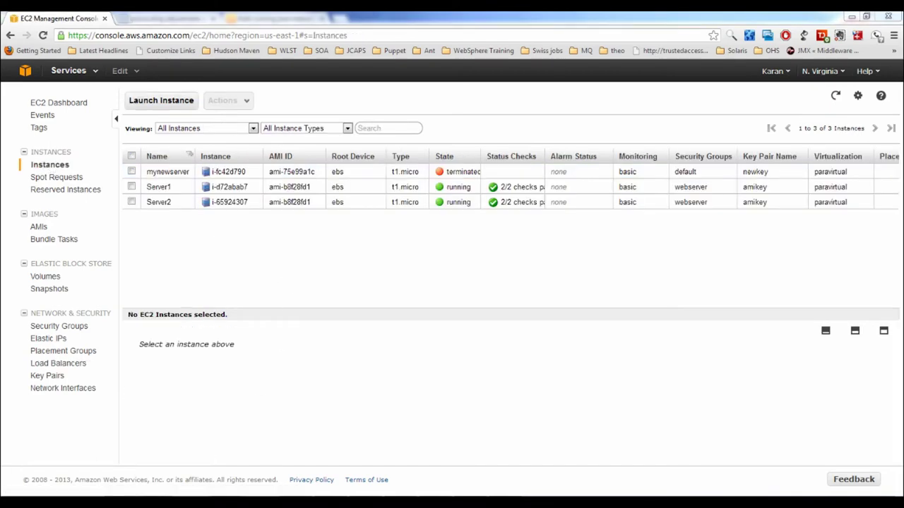
List the AutoScaling folder with ll and display the contents of export.sh.
key(alt+Tab)
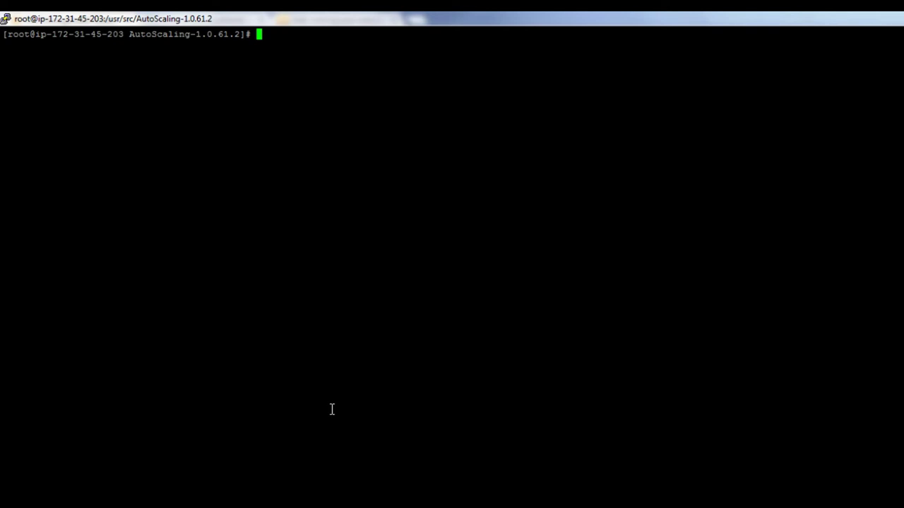
text(ll)
key(Return)
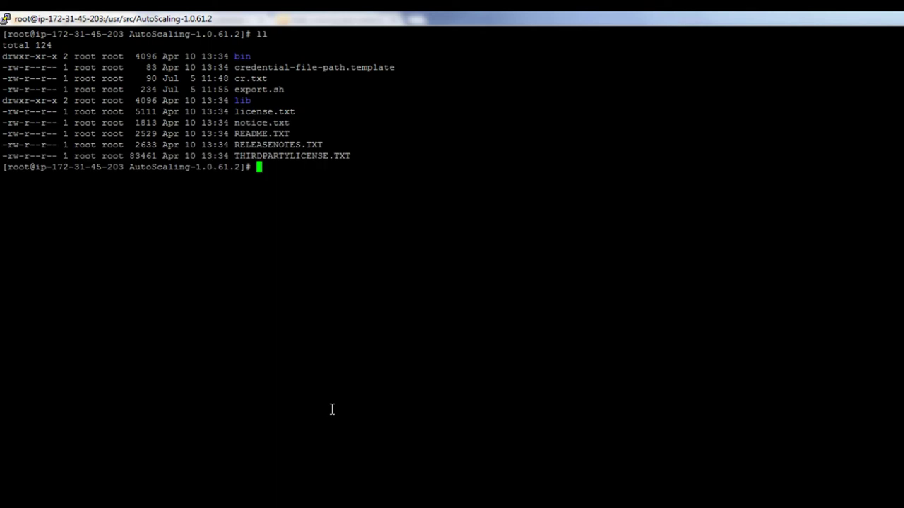
text(cat e)
key(Tab)
key(Return)
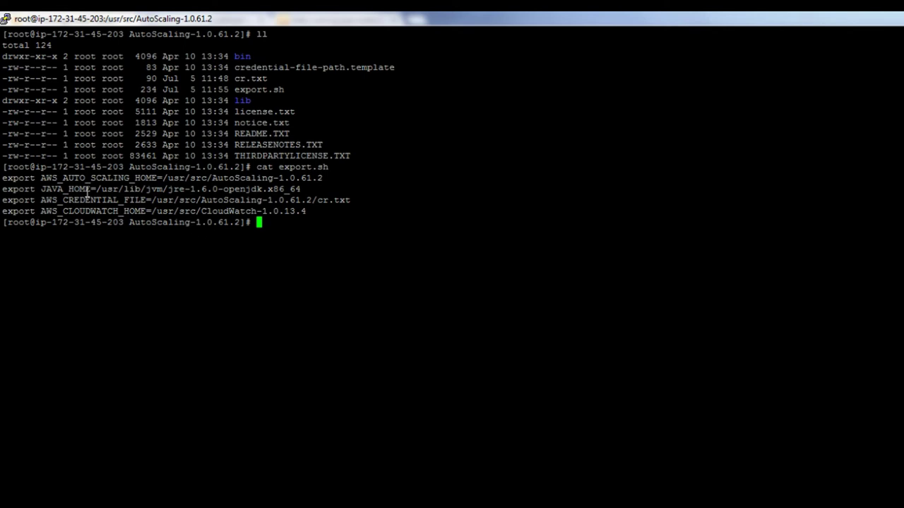
double_click(259, 133)
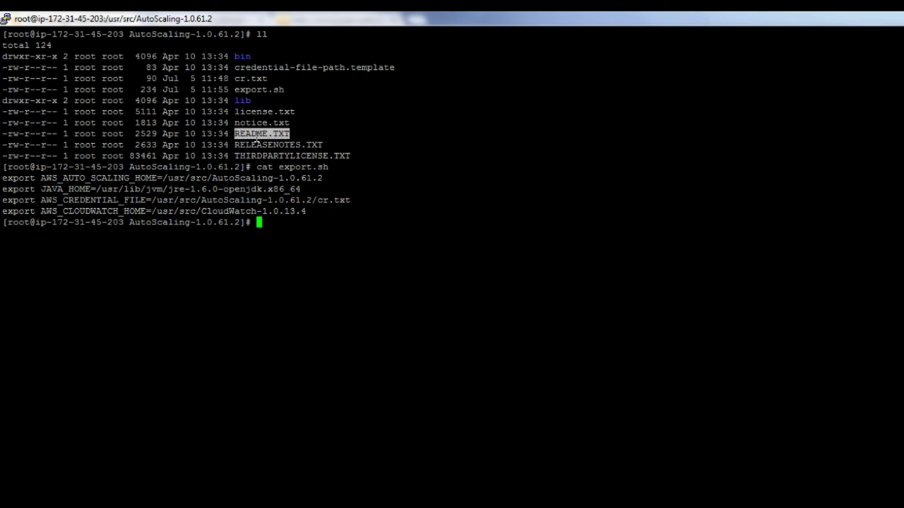
click(324, 235)
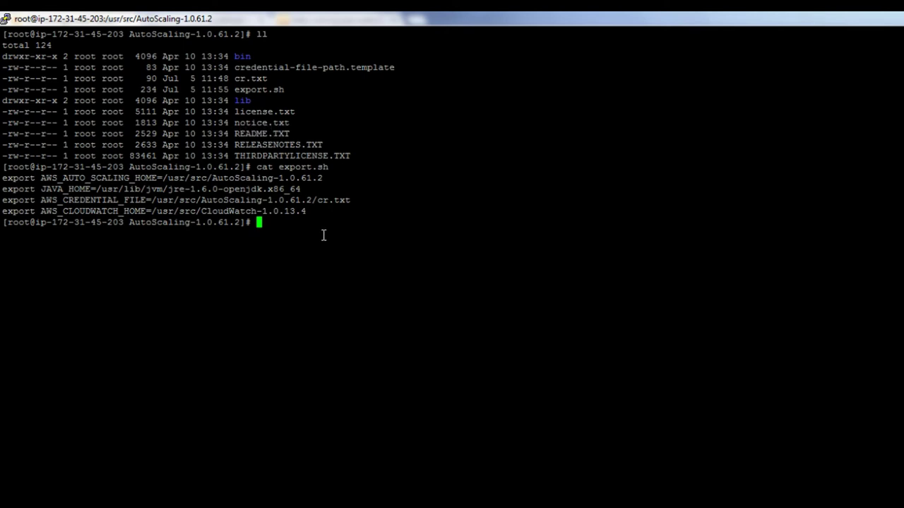
Run source export.sh, then cd bin and ls -l to list the Auto Scaling tools.
text(source export.sh)
key(Return)
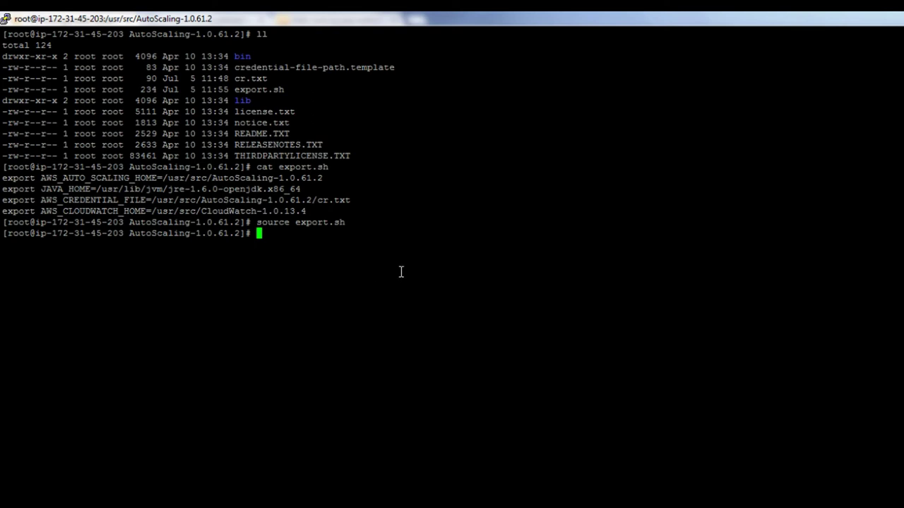
text(cd bin)
key(Return)
text(ls -l)
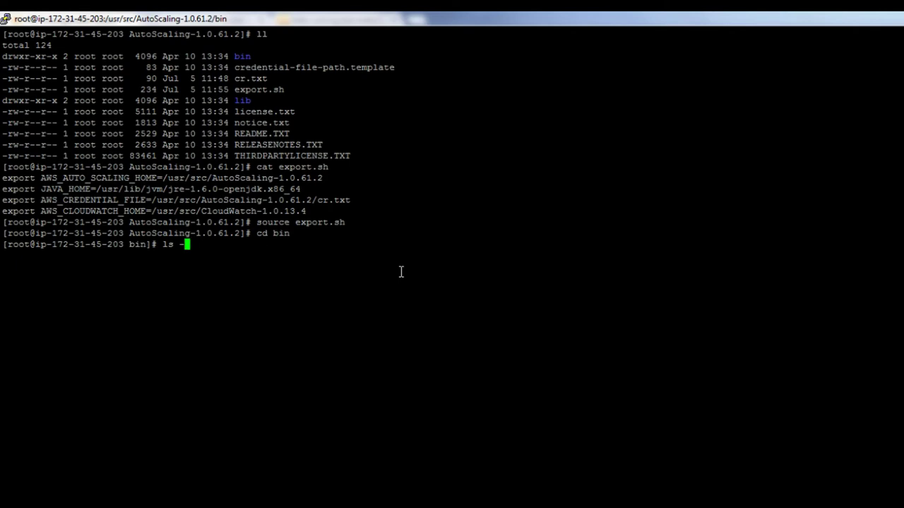
key(Return)
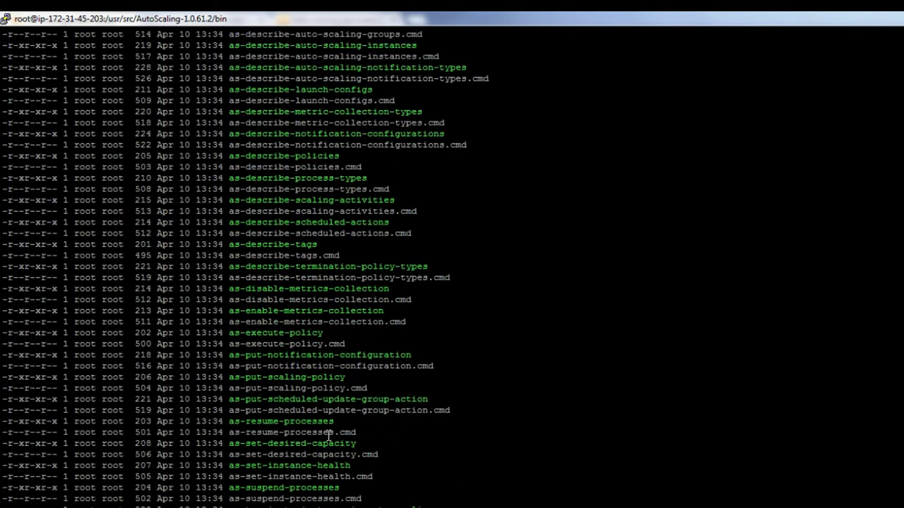
Start the command ./as-create-launch-config mylaunchconfig --image-id at the prompt, leaving it unfinished.
scroll(318, 466, up, 9)
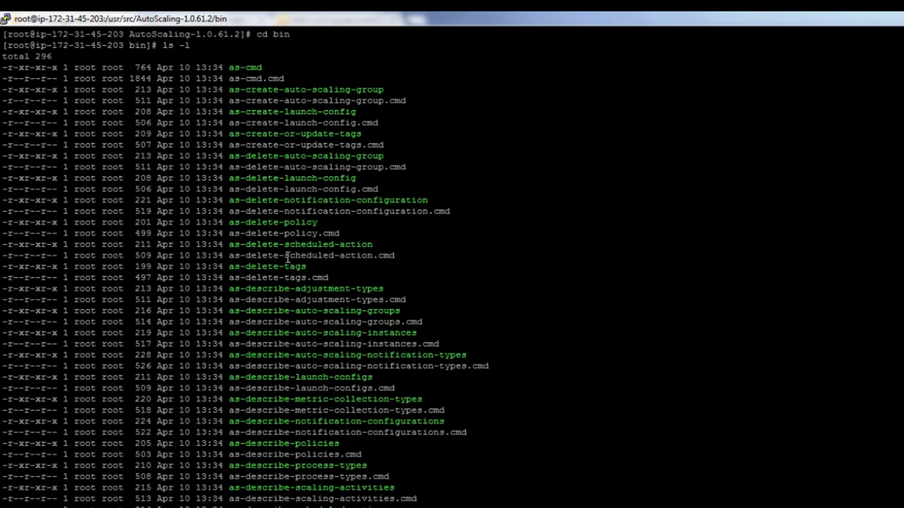
scroll(290, 257, down, 9)
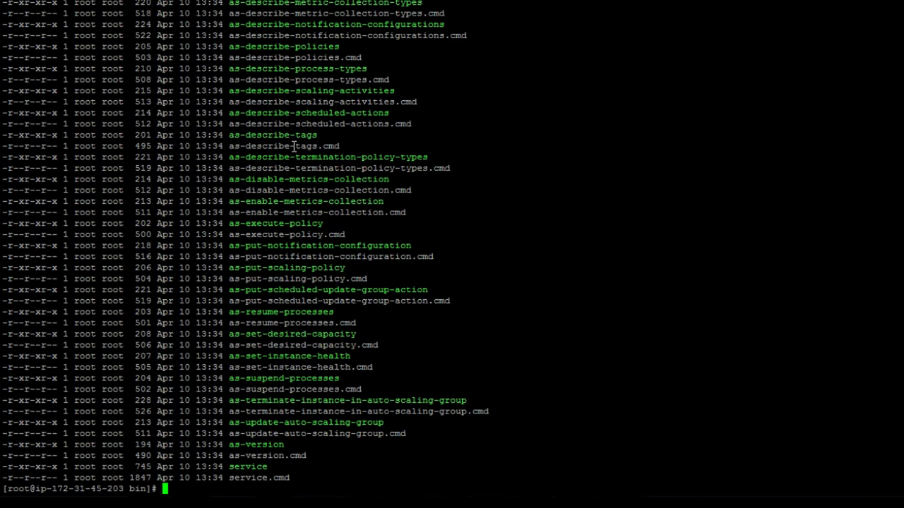
scroll(266, 108, up, 9)
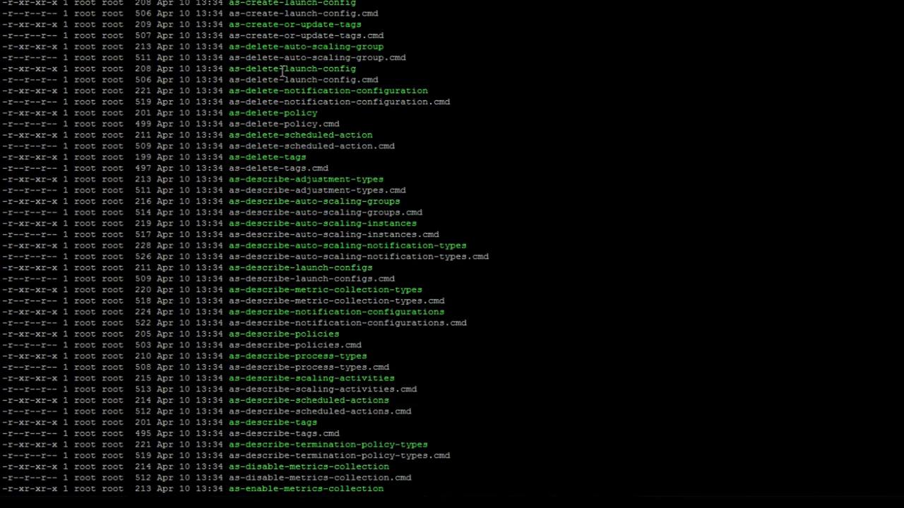
double_click(301, 4)
key(ctrl+c)
scroll(420, 42, down, 9)
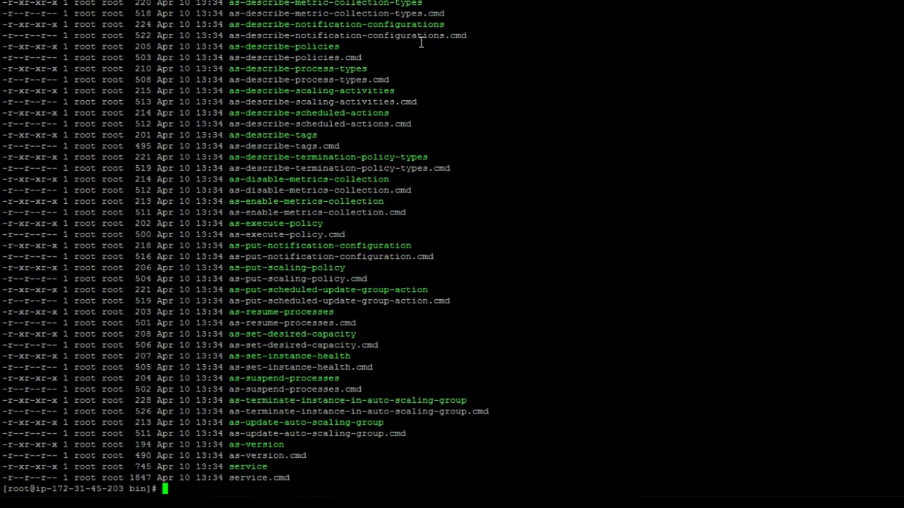
text(./)
right_click(736, 240)
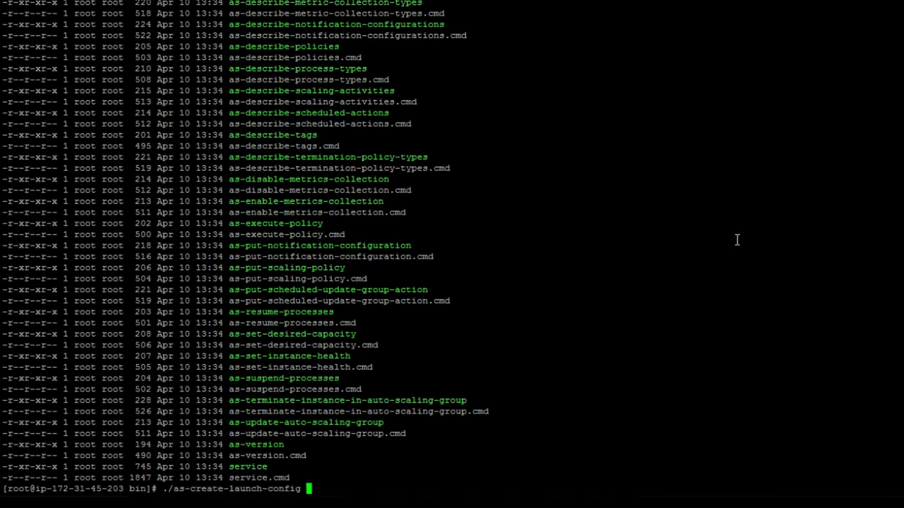
text(mylaunchconfig )
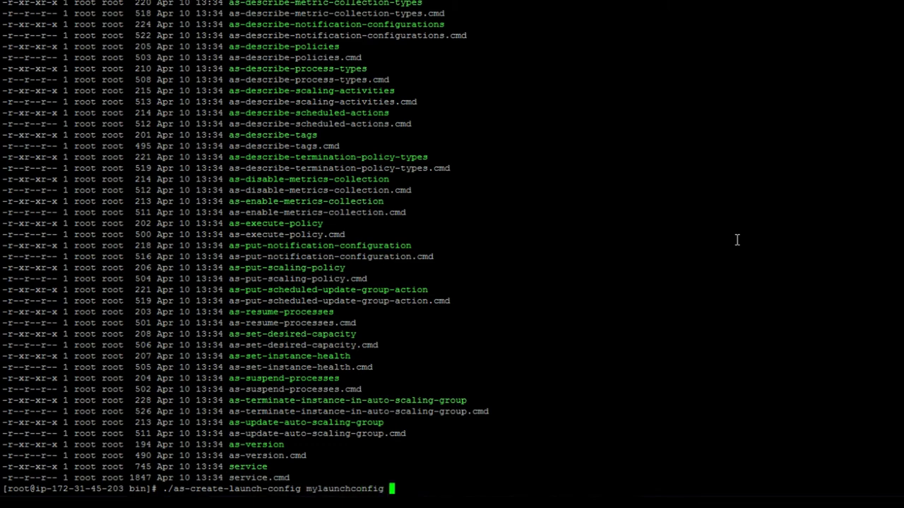
text(--image-id)
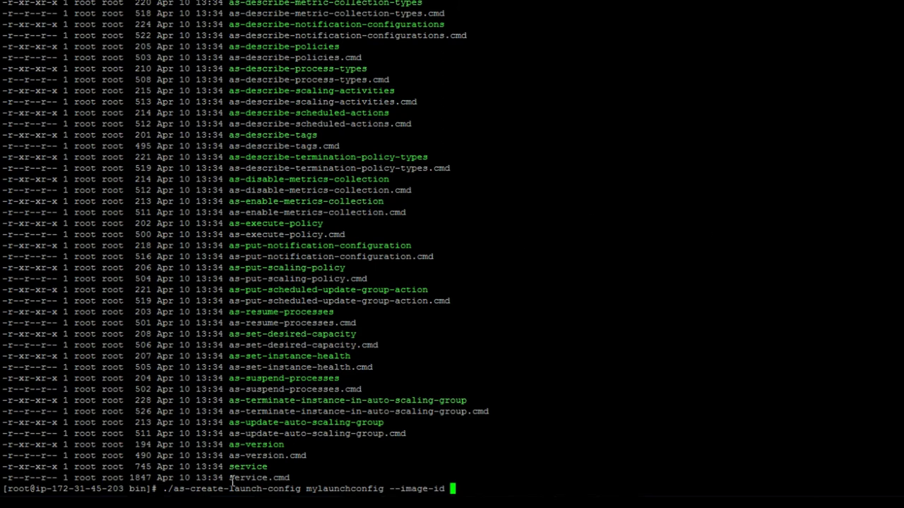
List the owned AMIs in the EC2 console and select my-ami-212's AMI ID.
click(252, 473)
click(46, 171)
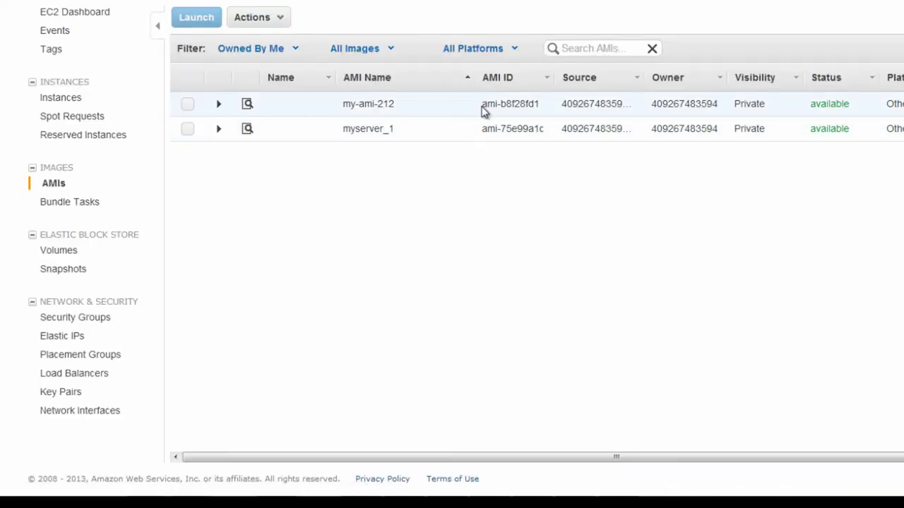
drag(481, 106, 542, 107)
key(ctrl+c)
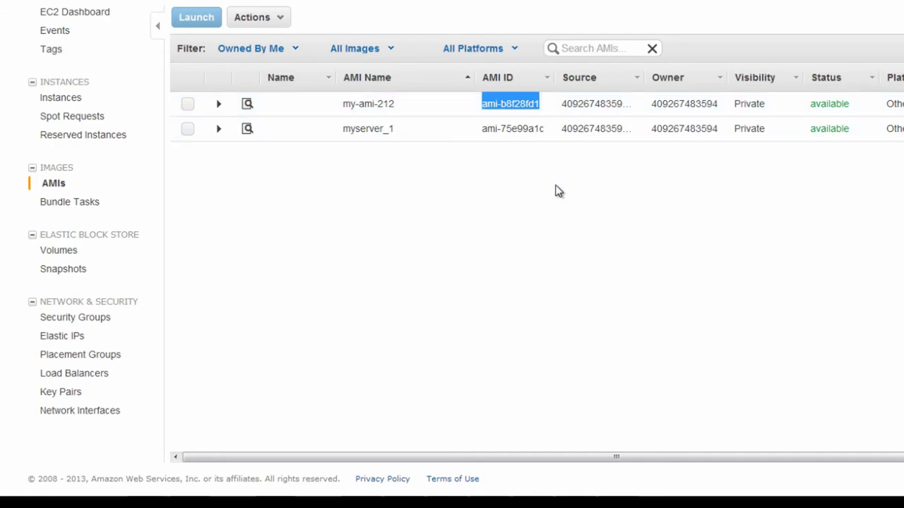
Complete and run the launch config with ami-b8f28fd1, t1.micro, key amikey and group webserver.
key(alt+Tab)
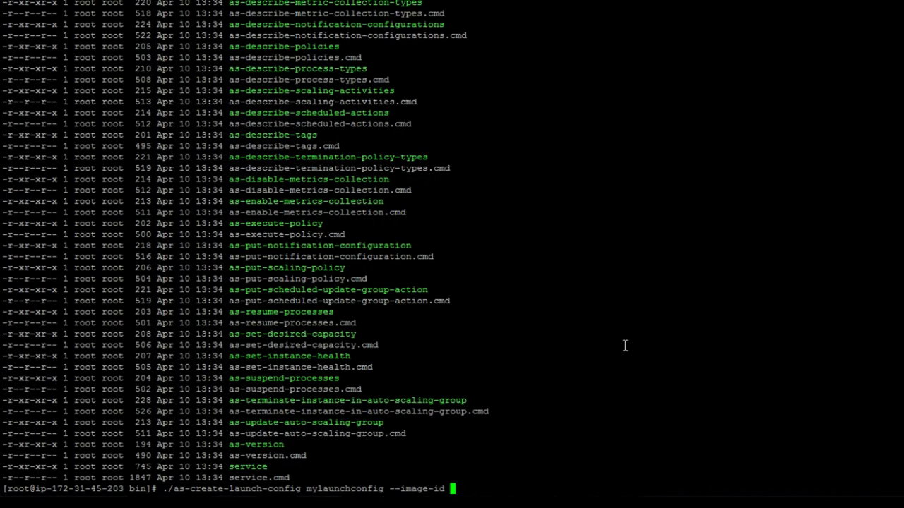
right_click(624, 345)
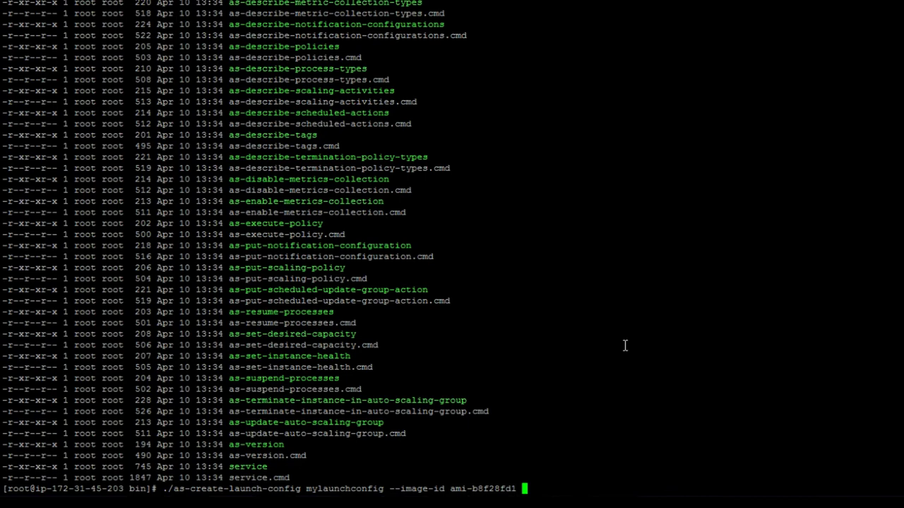
text(--instance-tyupe)
key(BackSpace)
key(BackSpace)
key(BackSpace)
key(BackSpace)
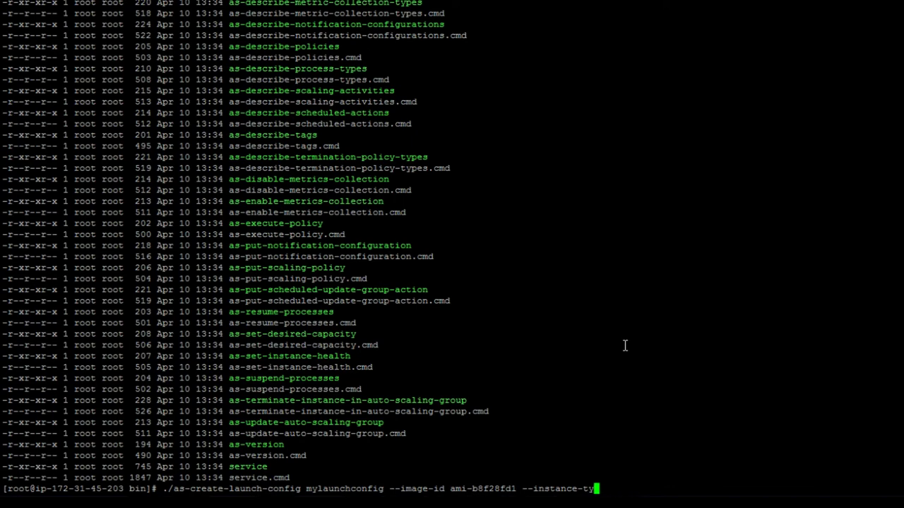
text(pe t1.micro --key)
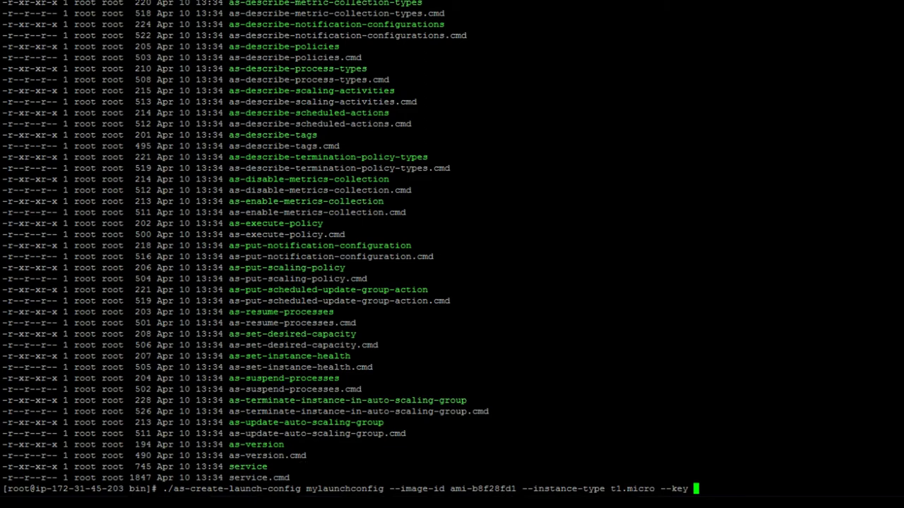
key(alt+Tab)
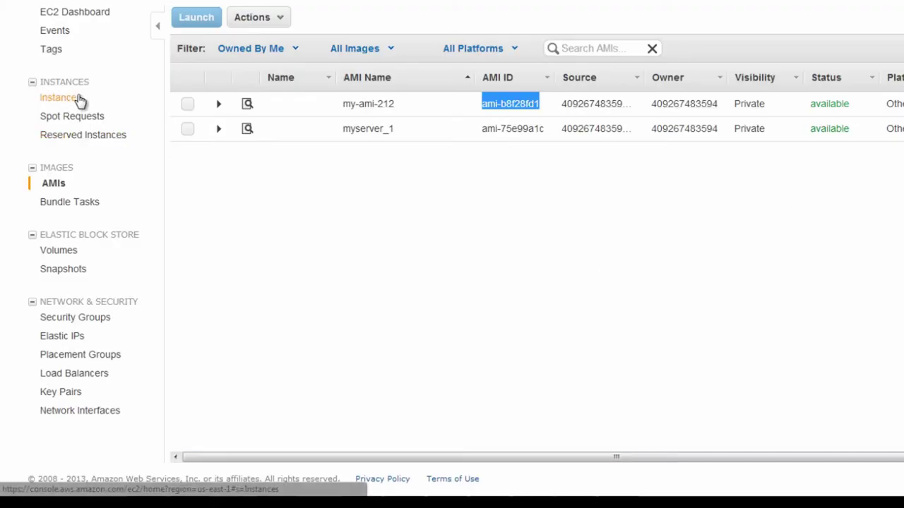
click(80, 100)
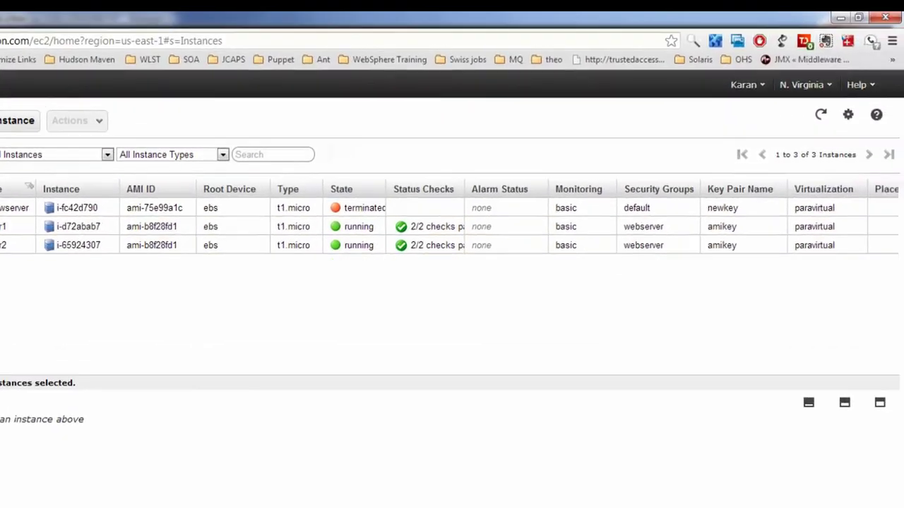
key(alt+Tab)
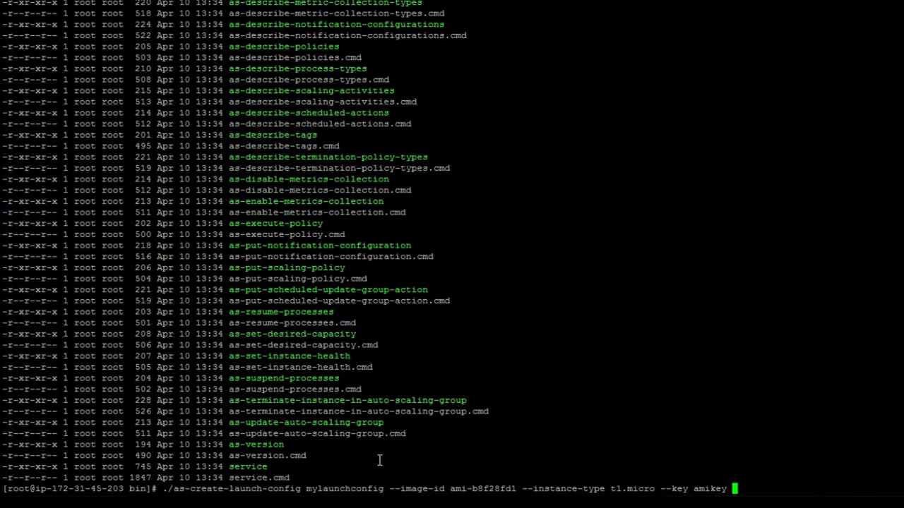
text(--group webserver)
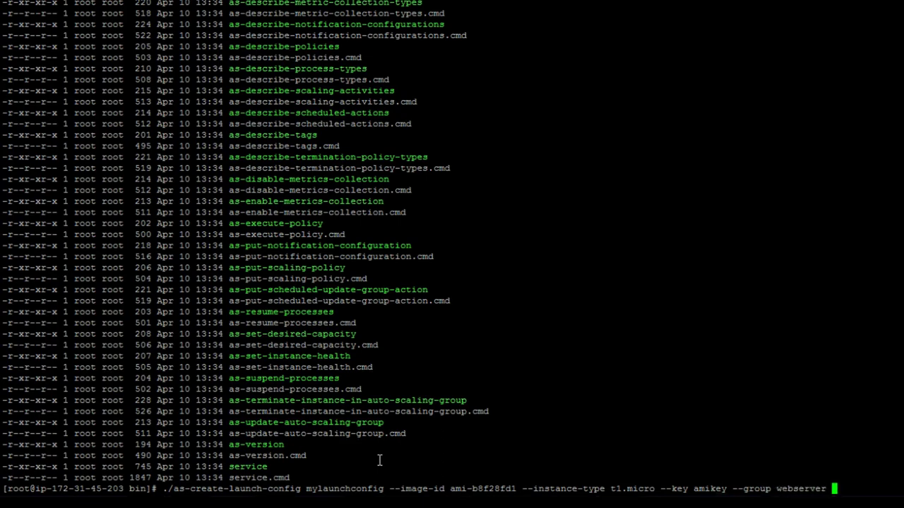
key(Return)
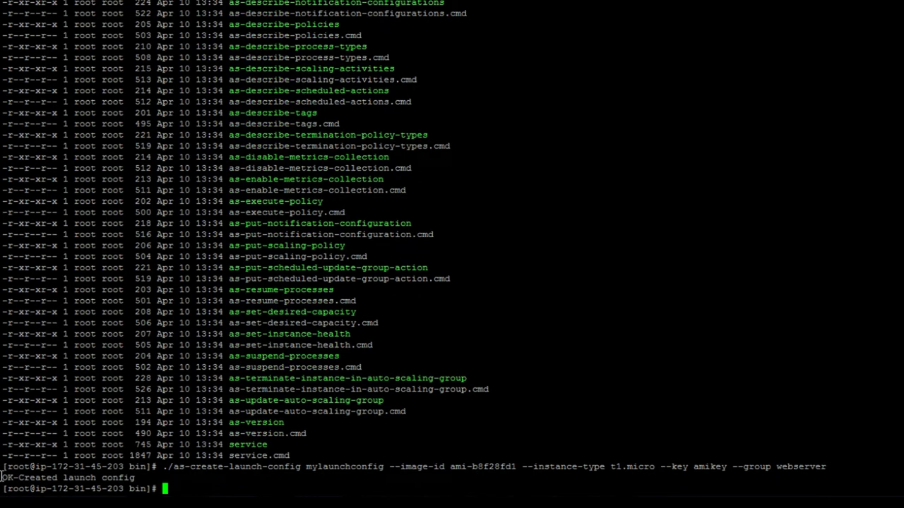
drag(2, 477, 143, 477)
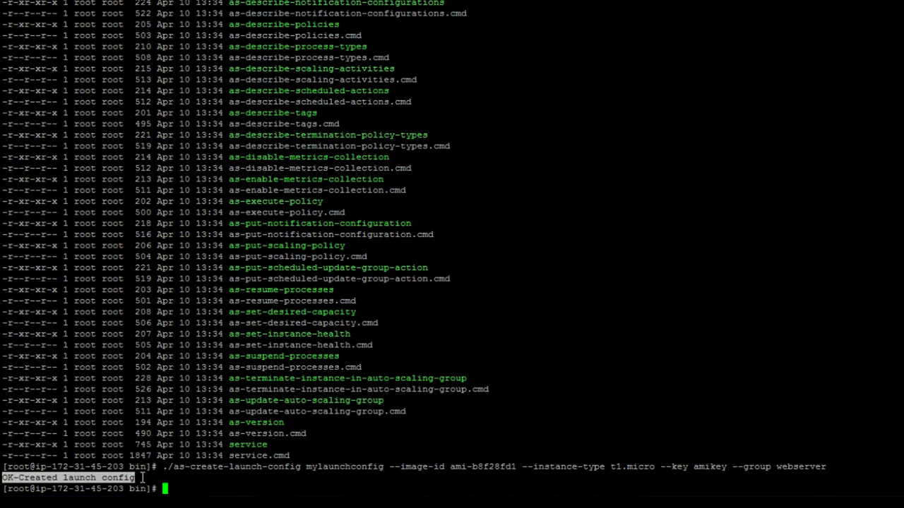
Run ./as-create-auto-scaling-group --help to print its usage.
click(143, 478)
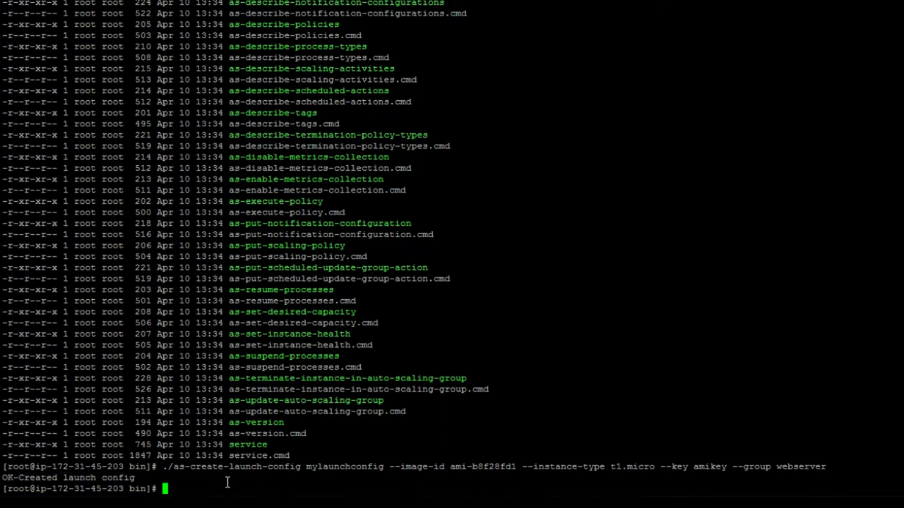
text(./as-cre)
text(ate-au)
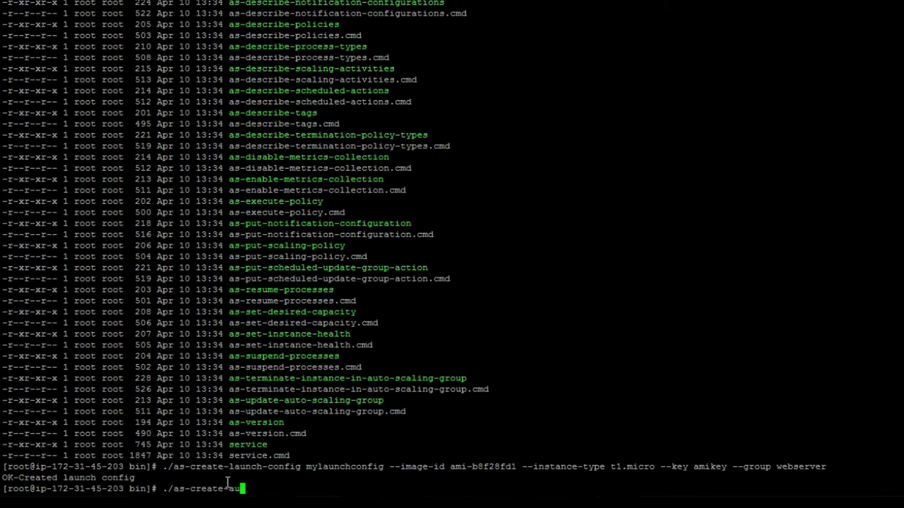
key(Tab)
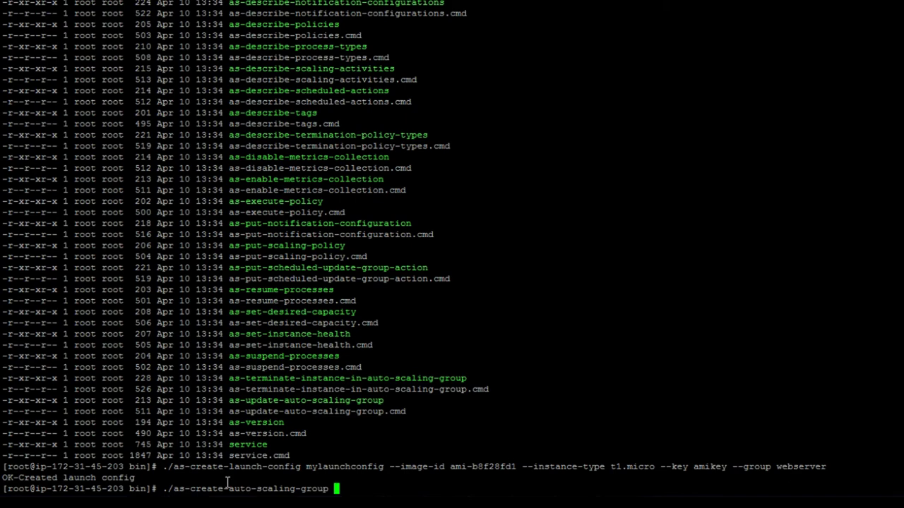
text(--help)
key(Return)
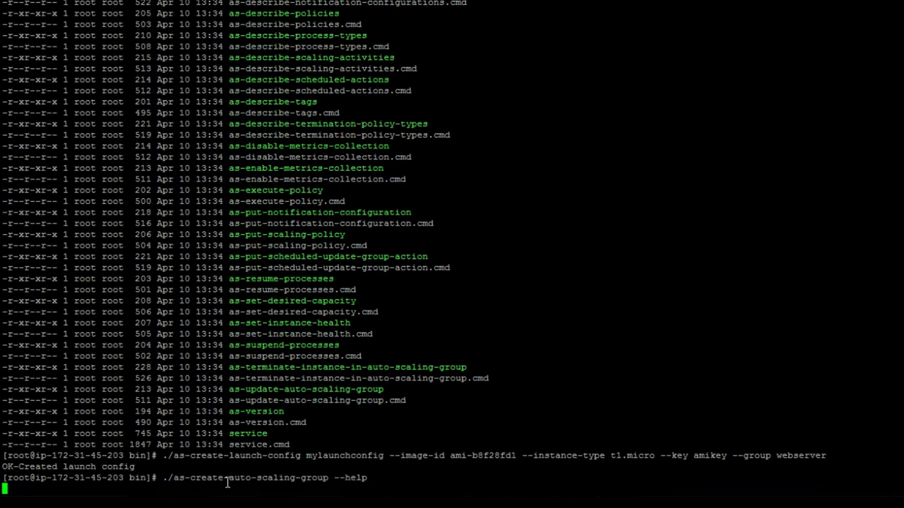
Review the synopsis options: group name, launch-configuration, max/min size, availability-zones, health-check-type, load-balancers.
scroll(249, 341, up, 15)
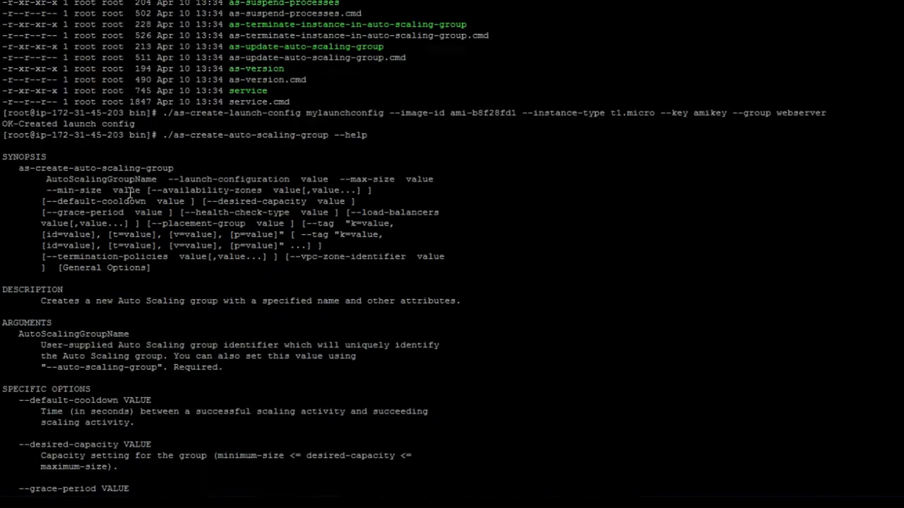
double_click(118, 182)
double_click(238, 180)
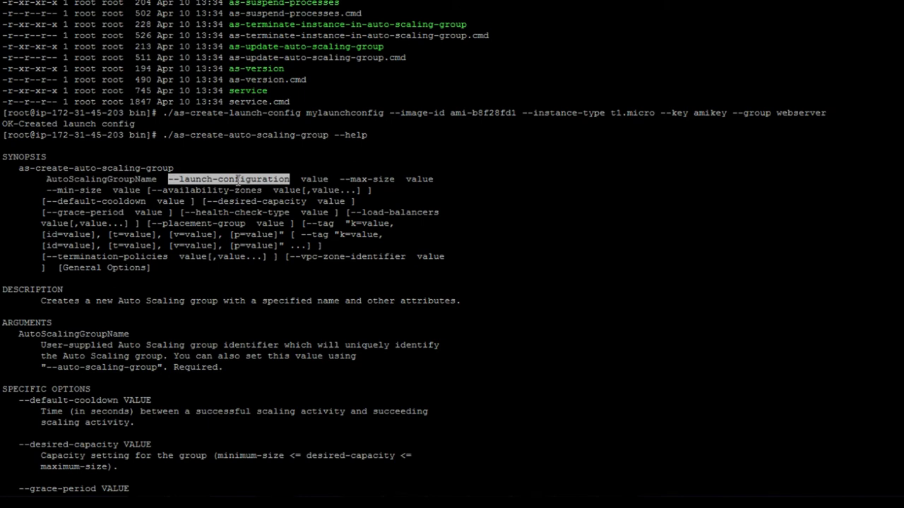
double_click(337, 112)
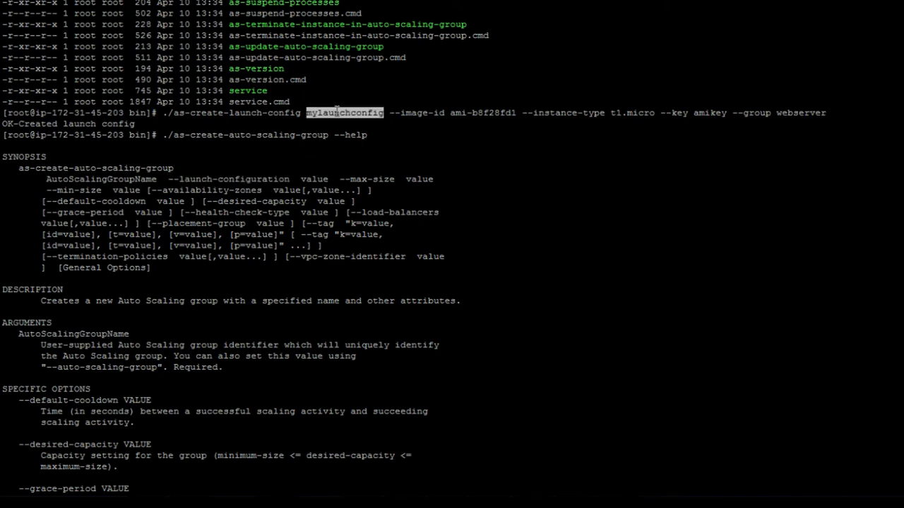
double_click(360, 178)
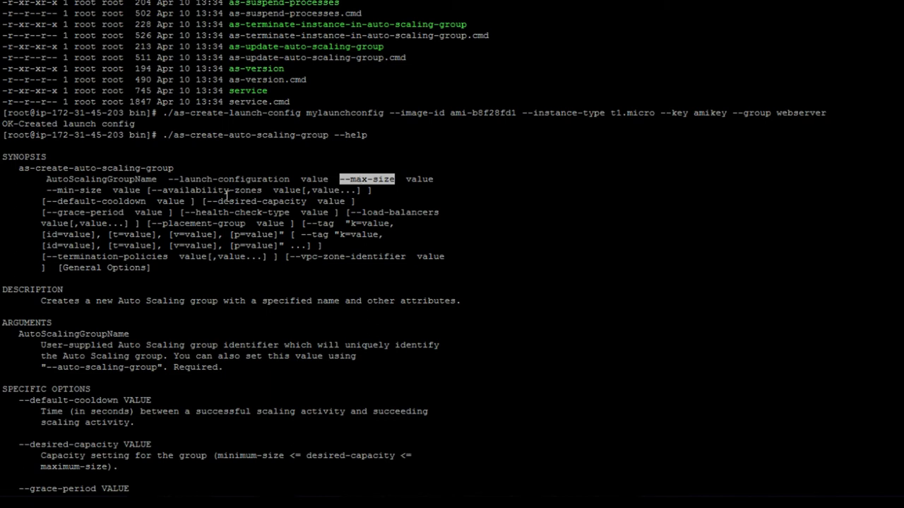
double_click(87, 190)
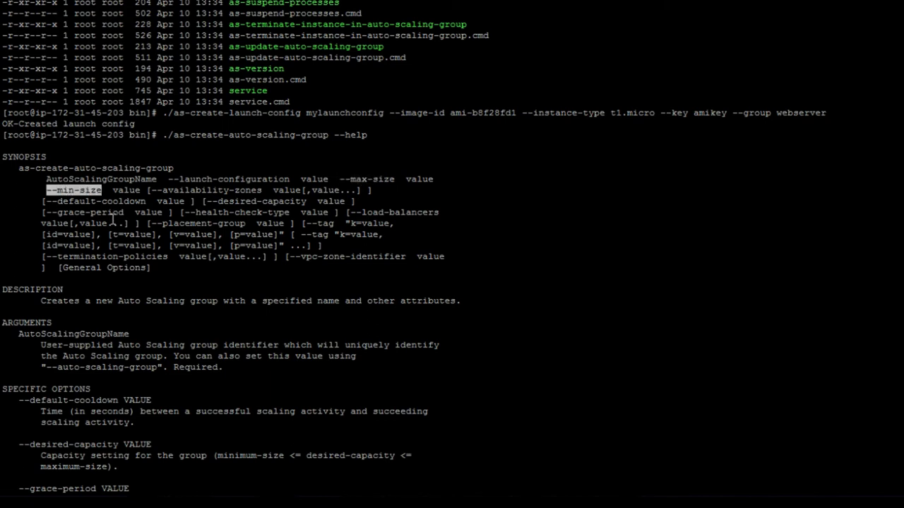
double_click(189, 191)
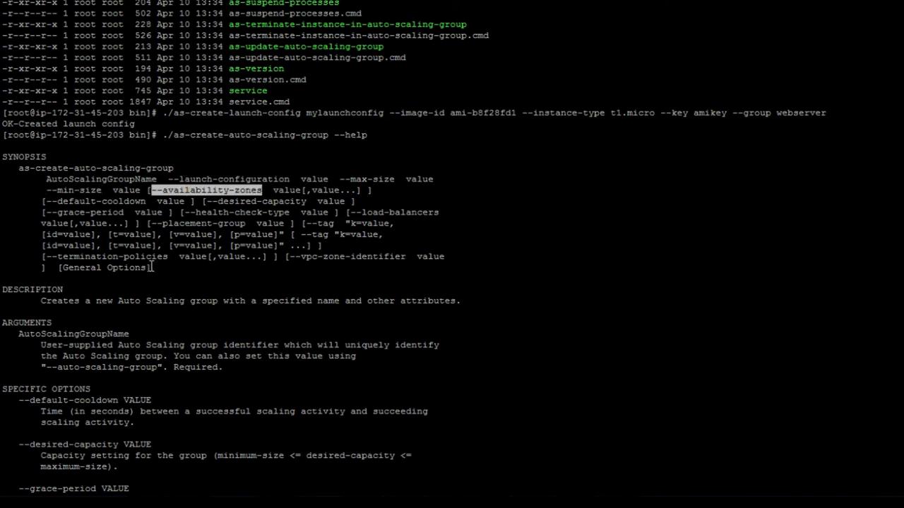
double_click(250, 212)
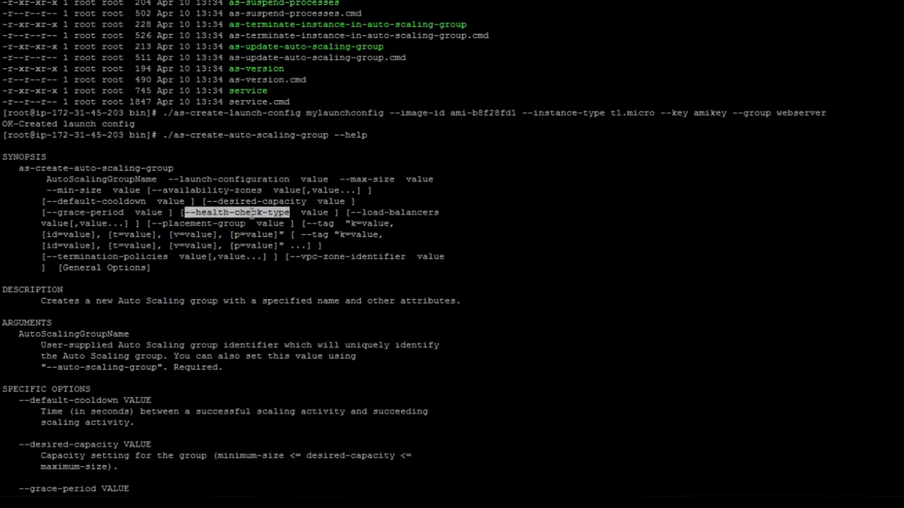
double_click(381, 212)
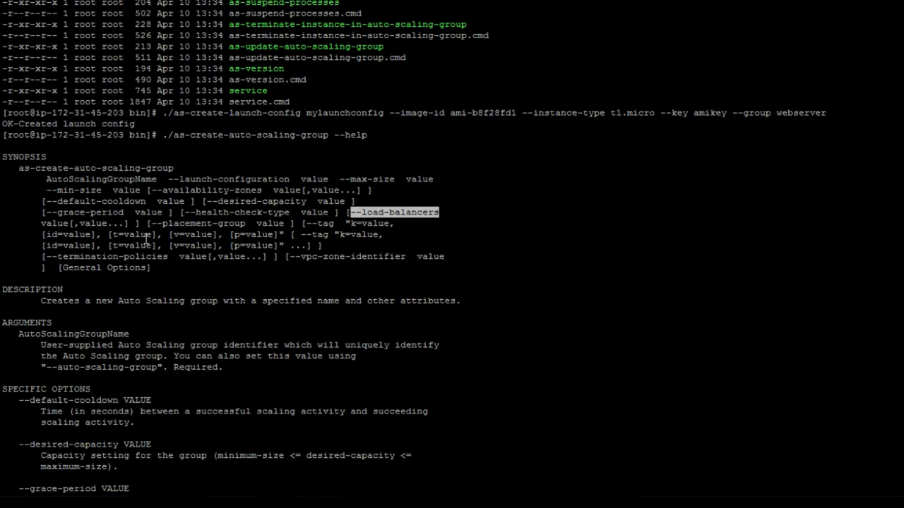
scroll(253, 282, down, 20)
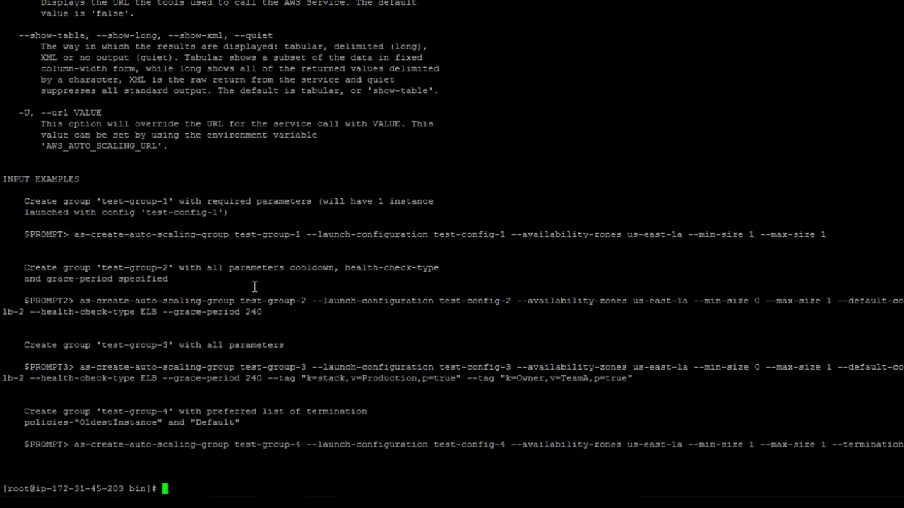
Create myscalinggroup from mylaunchconfig in us-east-1c, size 2–5, LB-Web, ELB health checks, 300 s grace.
text(./as-create-)
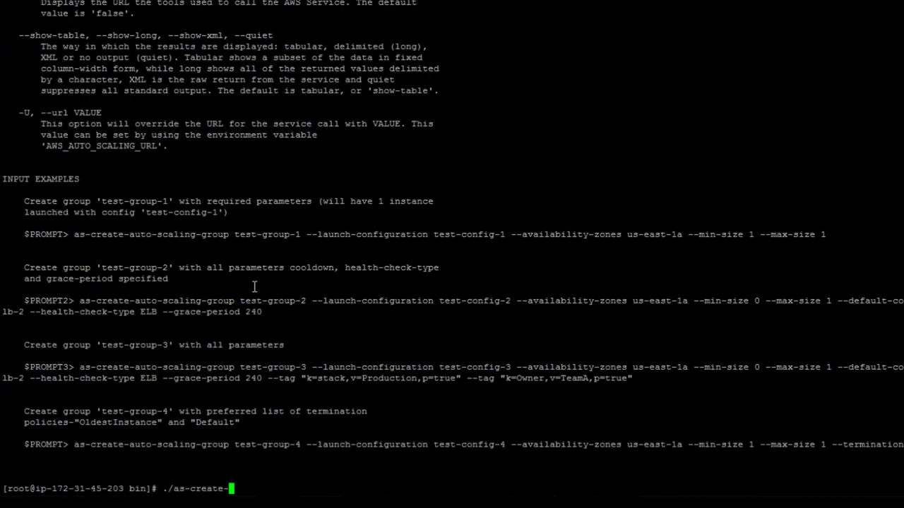
text(aut)
key(Tab)
text(my)
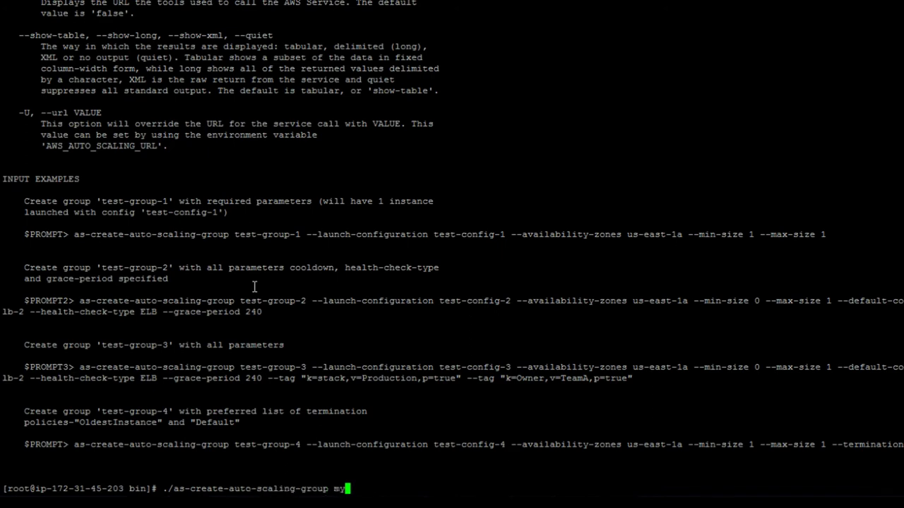
text(scalinggroup )
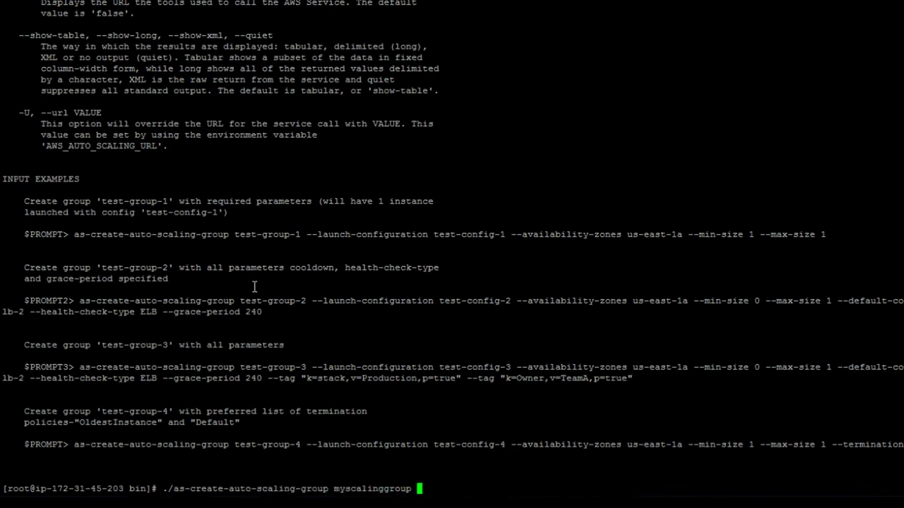
text(--launch-configr)
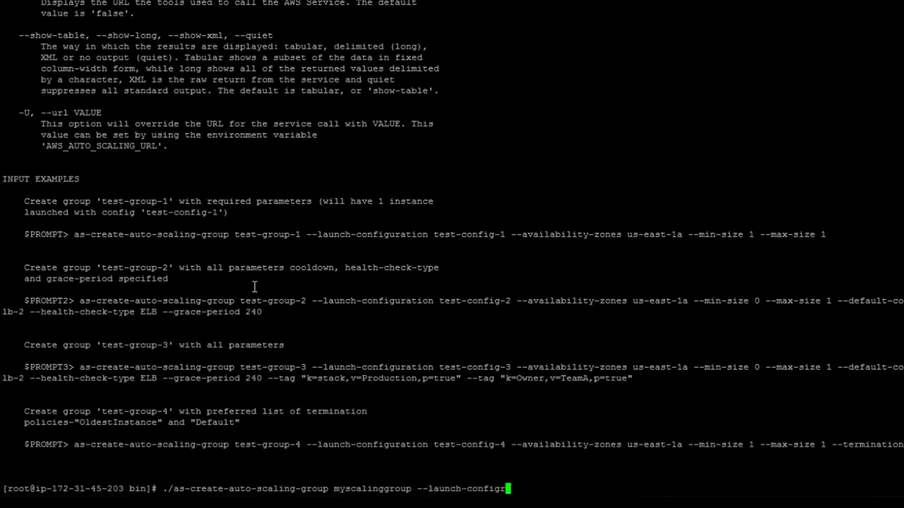
key(BackSpace)
text(uration mylaunchconfig )
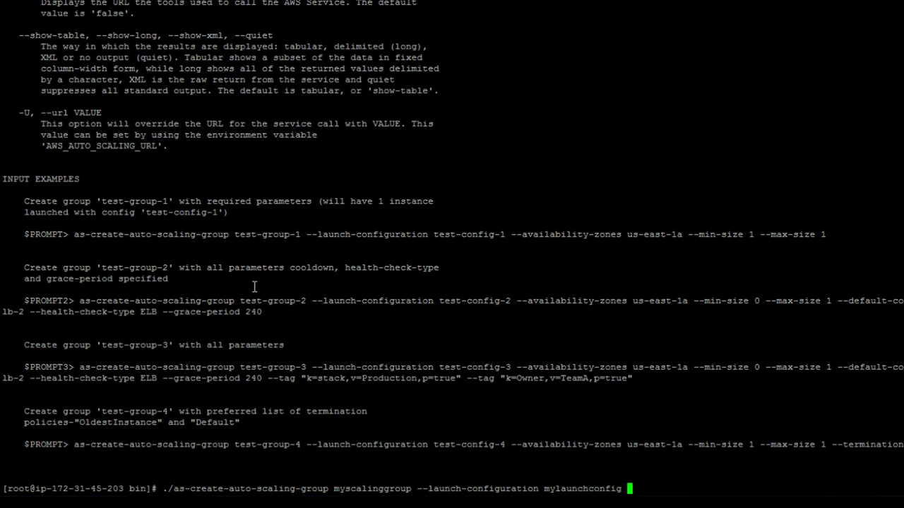
text(--availability)
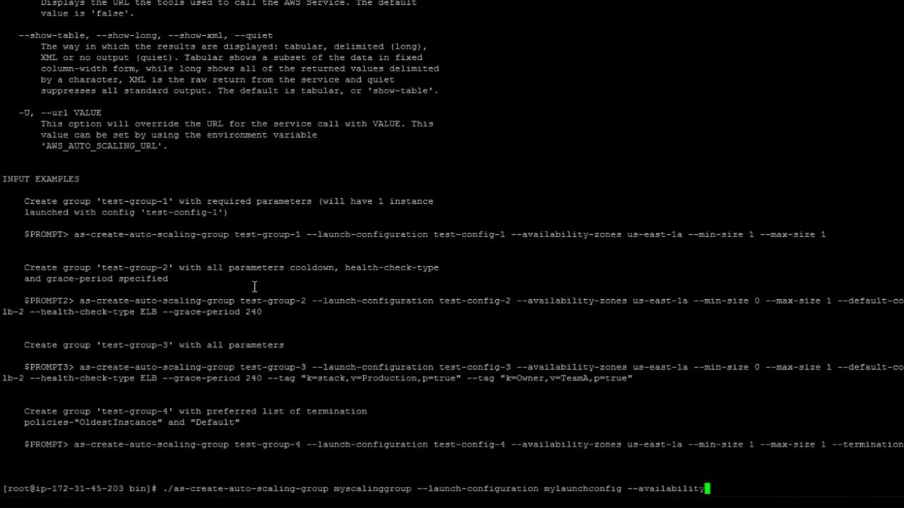
text(-zones us-east-1c)
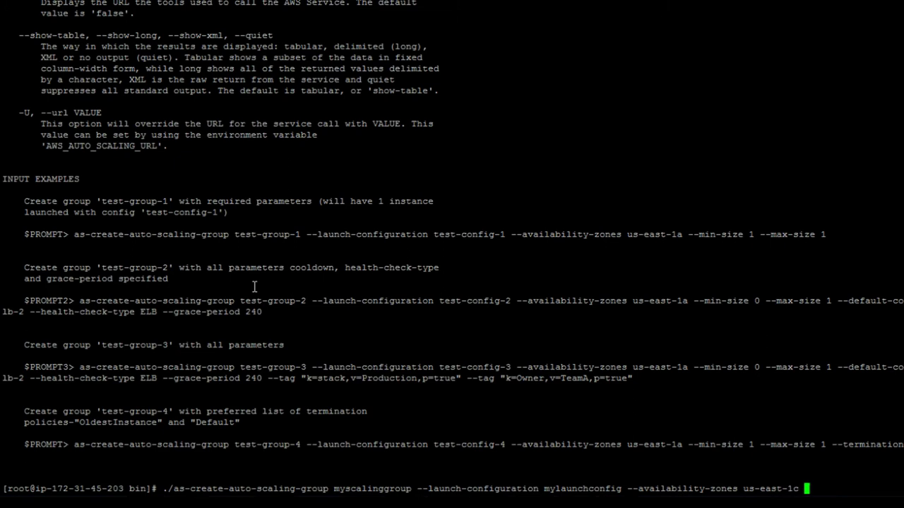
text(--min-size 2)
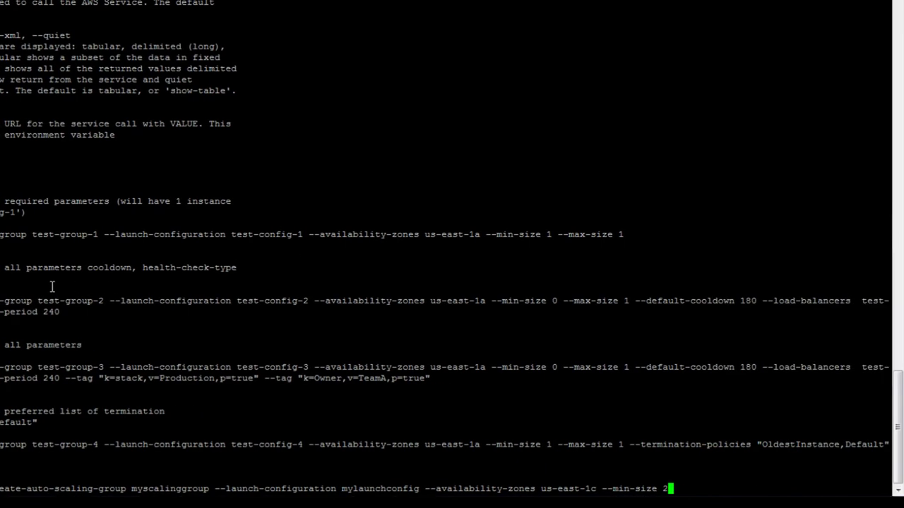
text( --max-size 5 --load-)
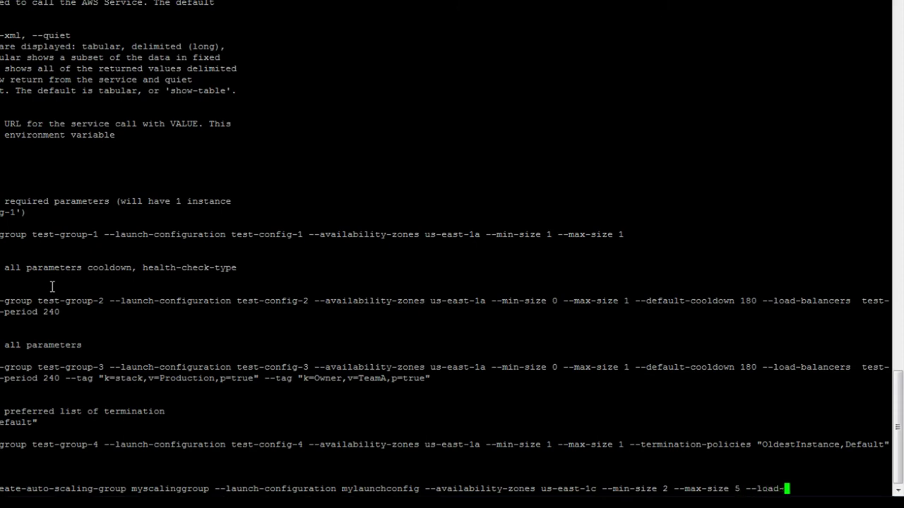
text(balancers LB-W)
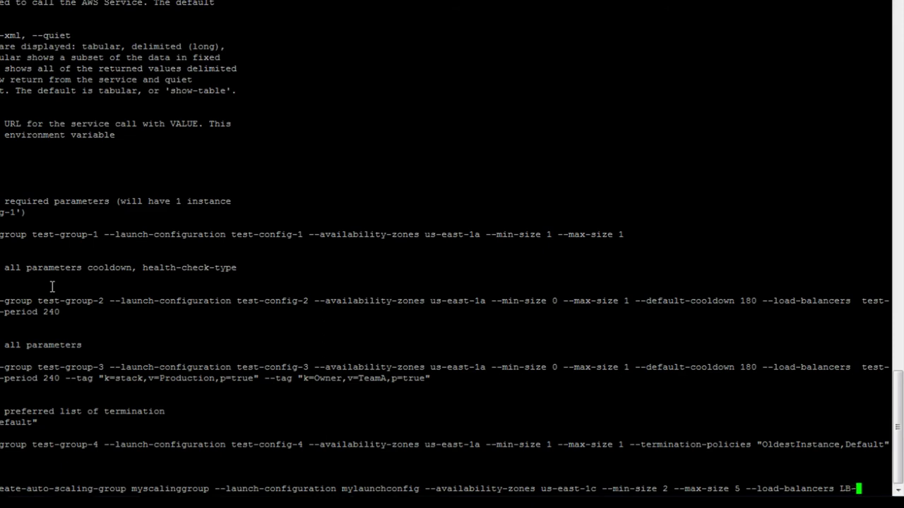
text(eb --health-ch)
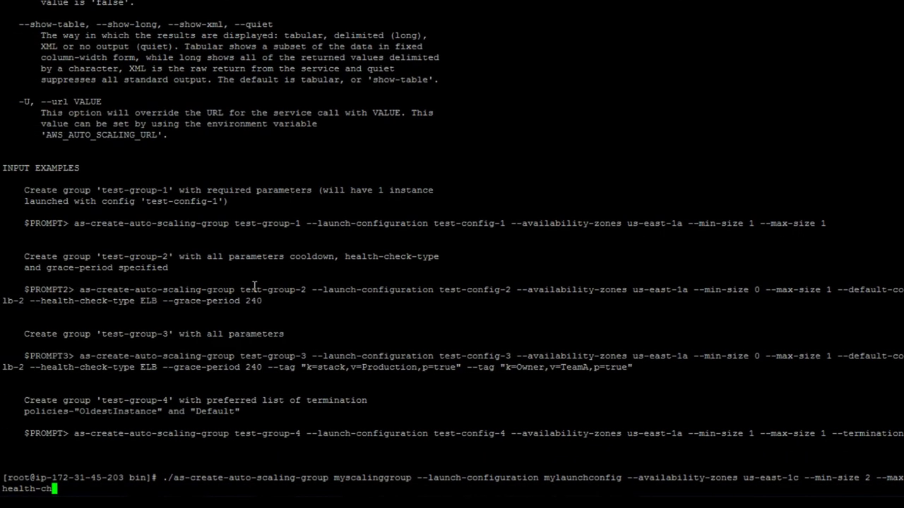
text(eck-type ELB )
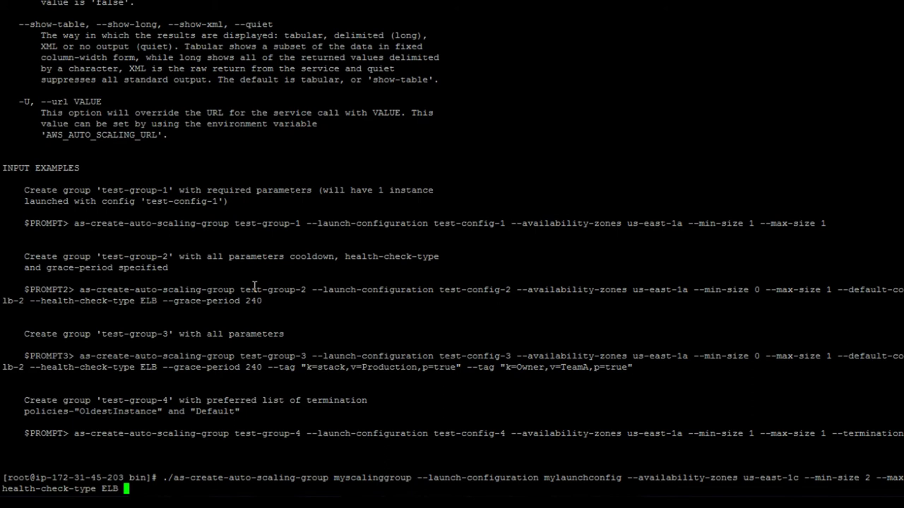
text(--grace-period)
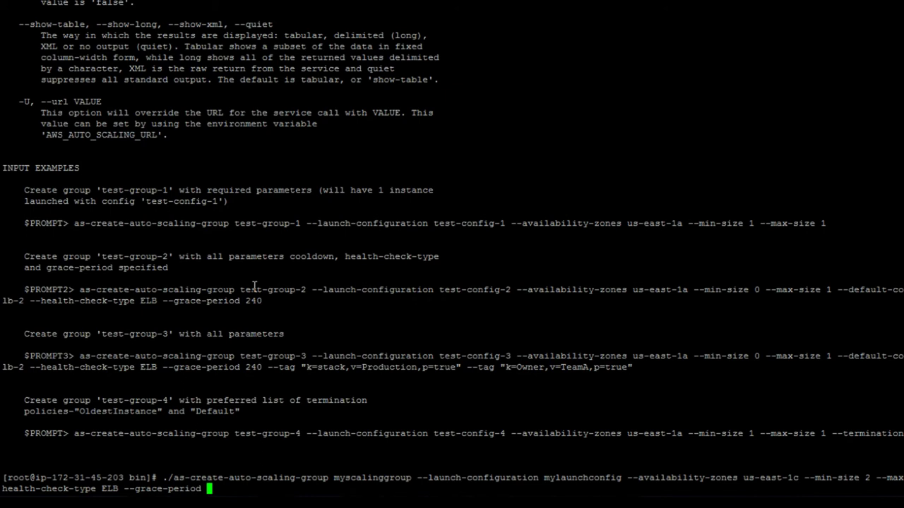
text(300)
key(Return)
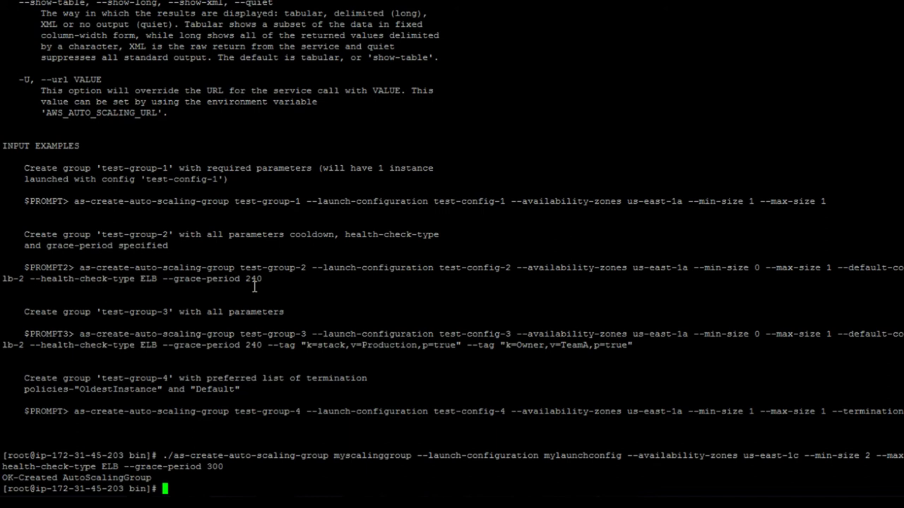
Run ./as-put-scaling-policy --help to show its usage.
text(./as-put-)
key(Tab)
key(Tab)
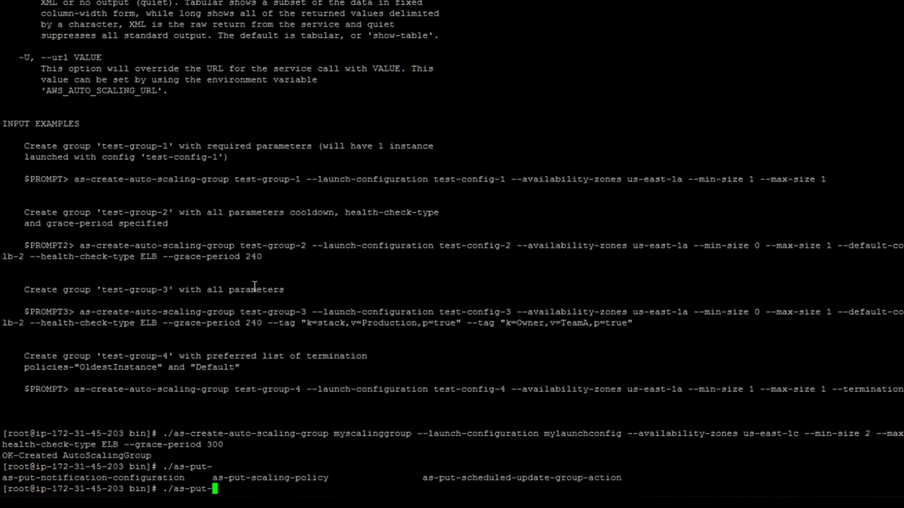
text(sca)
key(Tab)
text(--help)
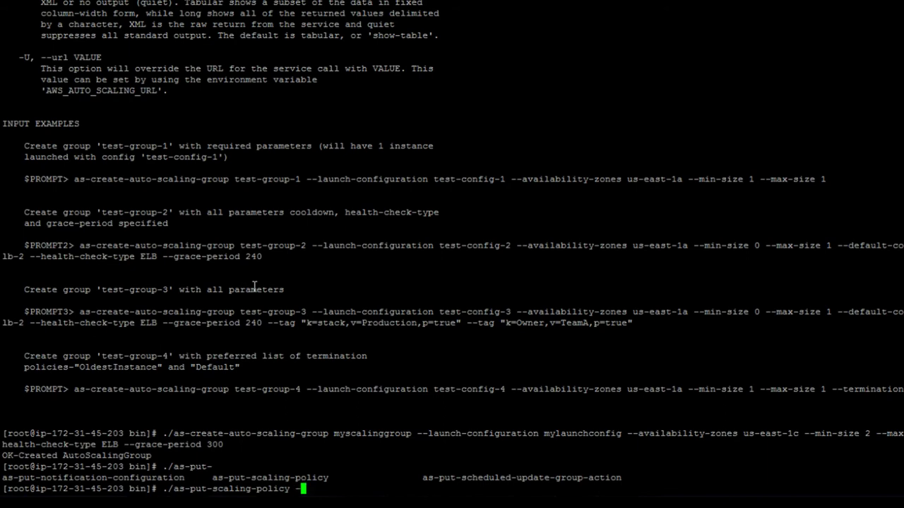
key(Return)
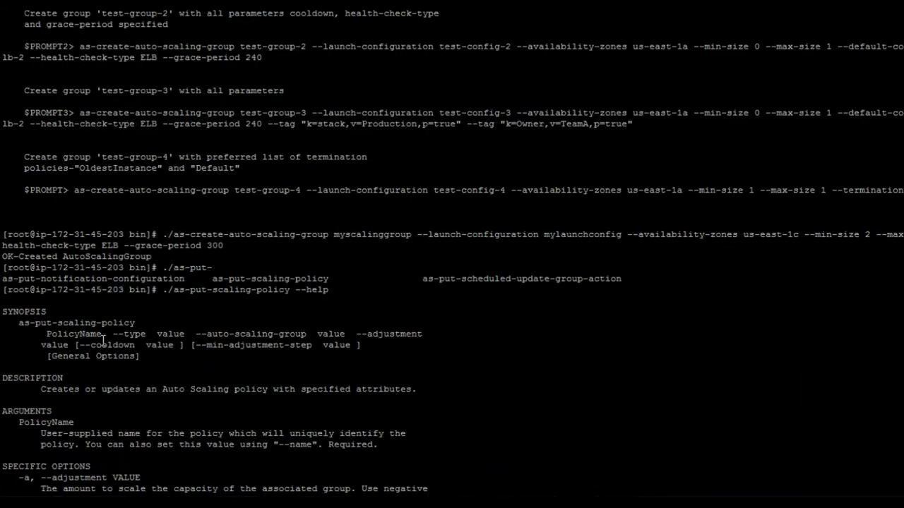
Go over the PolicyName, --type, --auto-scaling-group and --adjustment arguments in the synopsis.
double_click(81, 334)
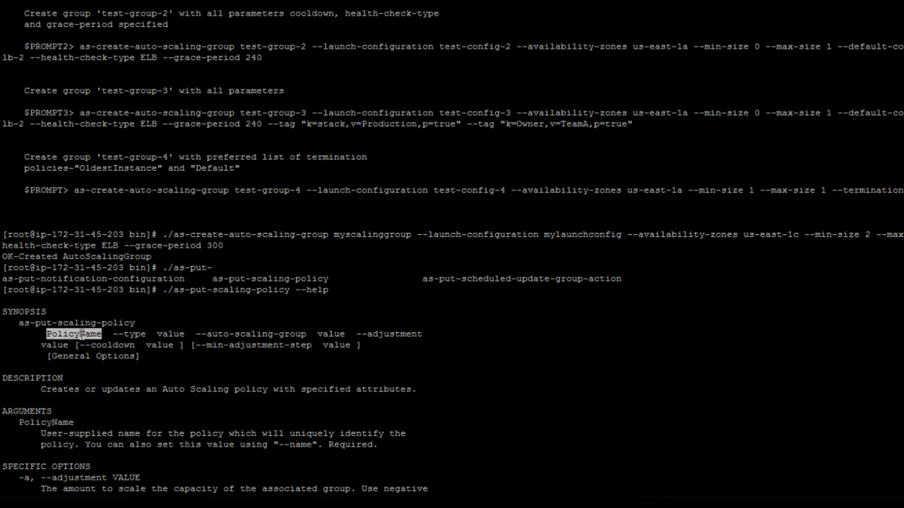
double_click(131, 332)
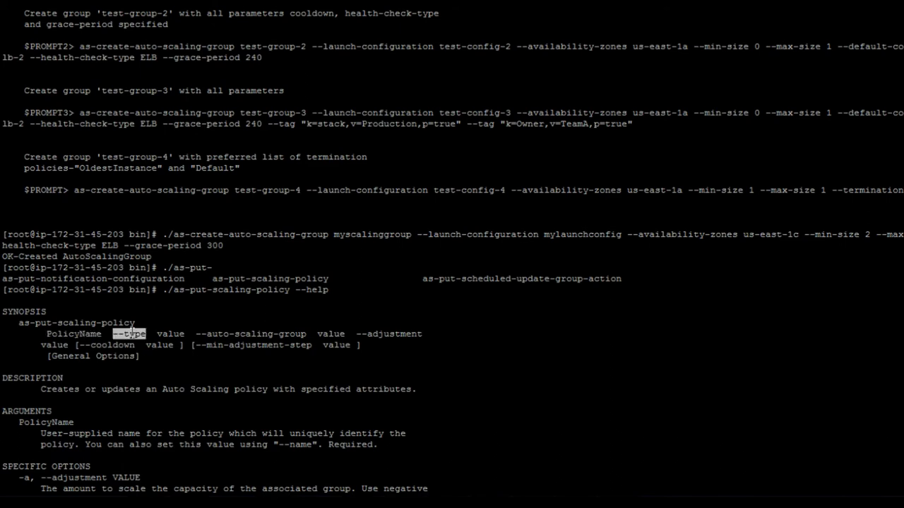
double_click(247, 334)
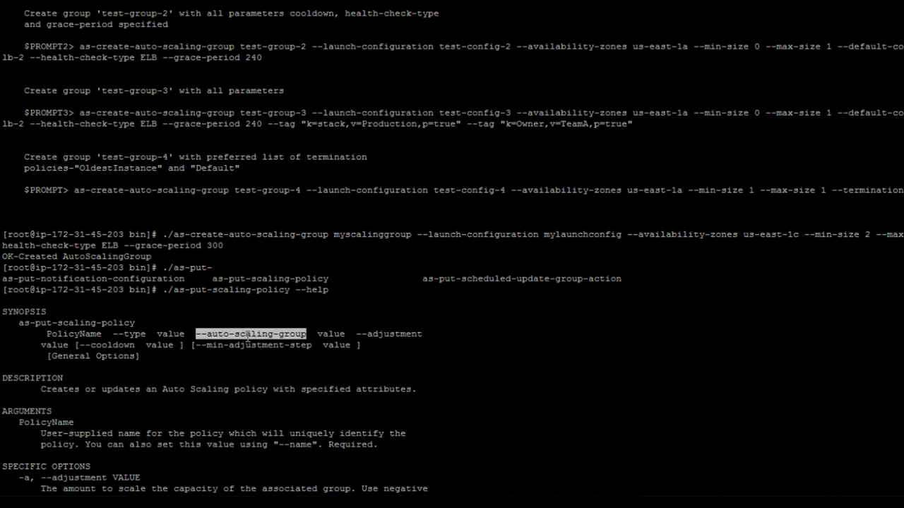
double_click(391, 334)
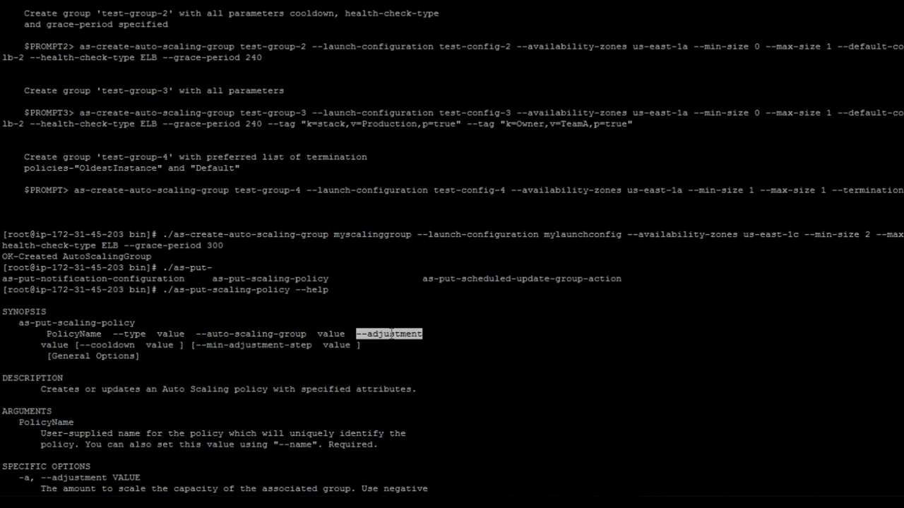
Create the scale-up policy on myscalinggroup with adjustment 1 and type ChangeInCapacity.
text(scale)
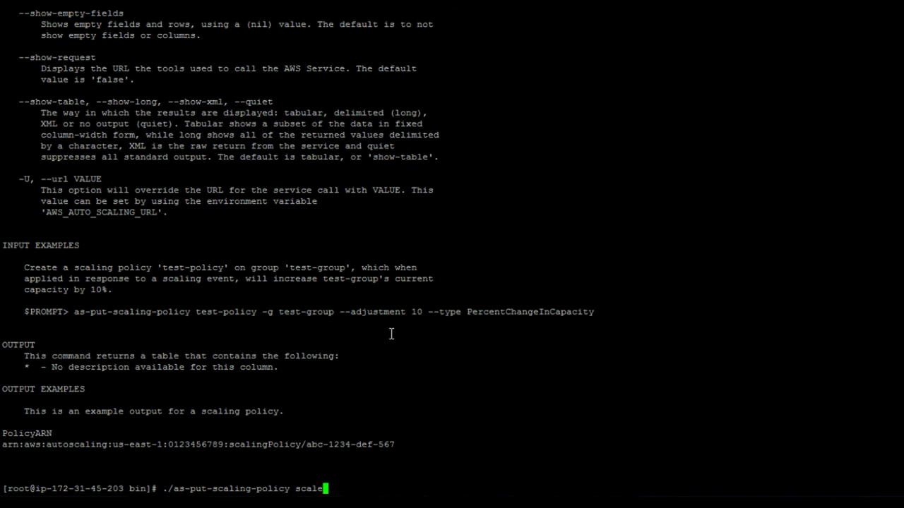
text(-up -g myscalinggroup )
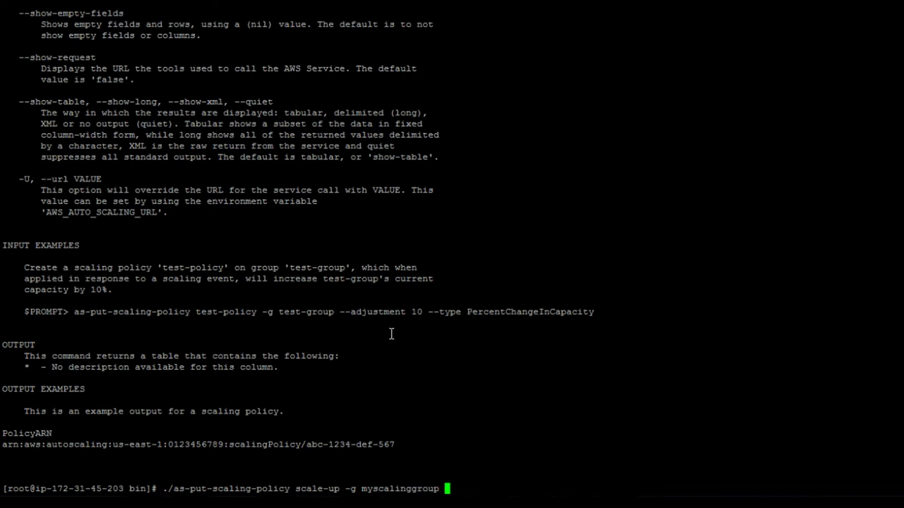
text(--adjustment)
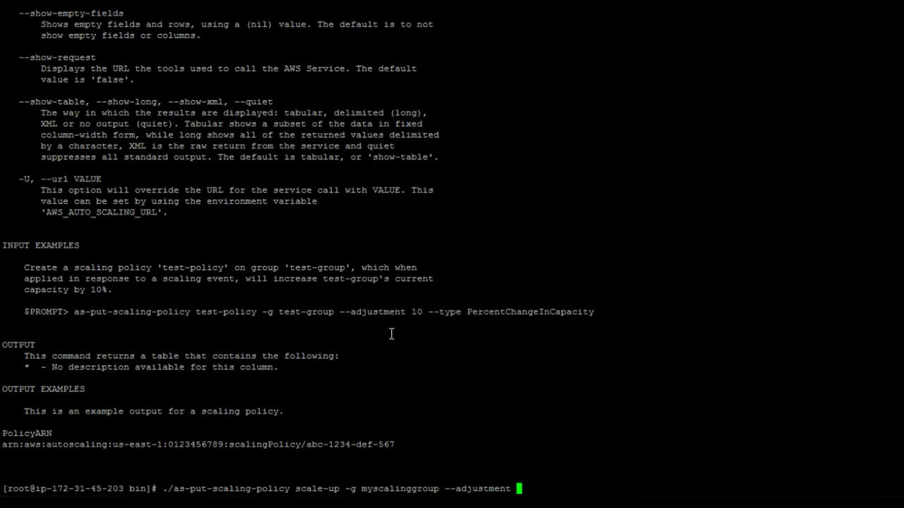
text(1 --type Change)
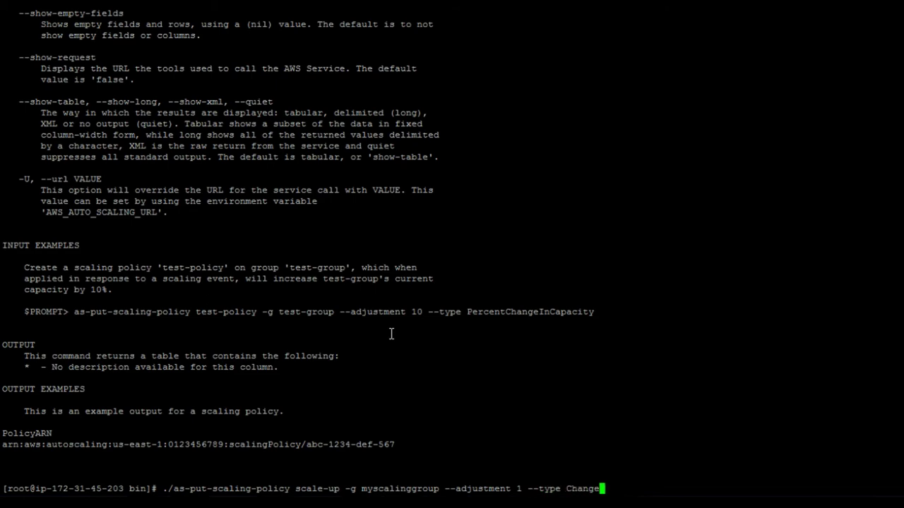
text(InCapacity)
key(Return)
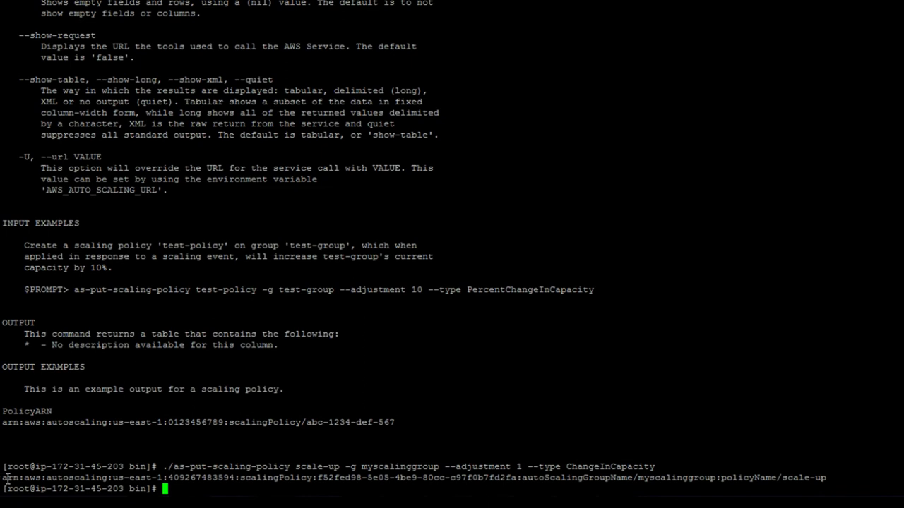
Save the scale-up policy ARN in Notepad and recall the previous command.
drag(2, 478, 822, 482)
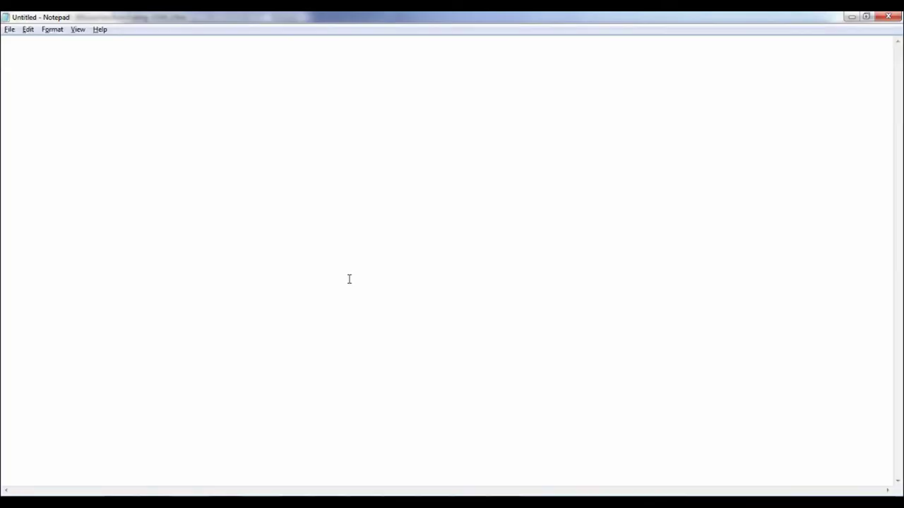
key(ctrl+v)
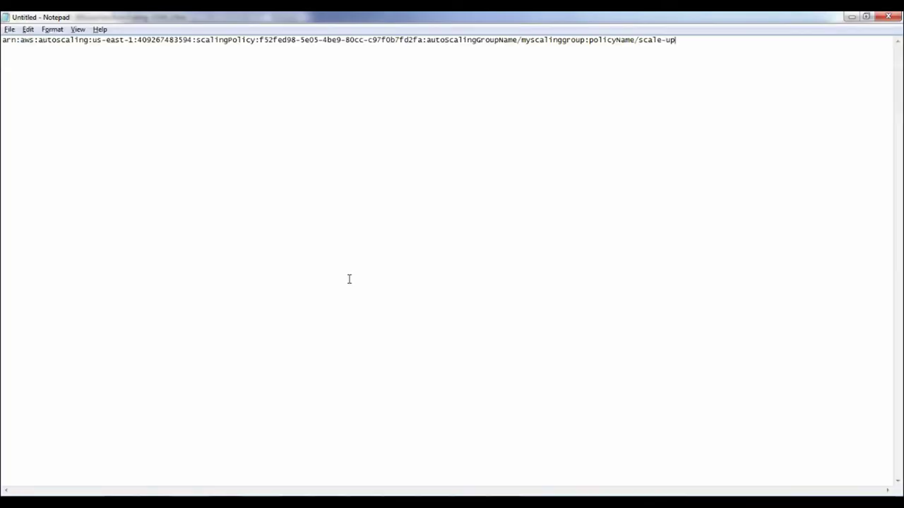
click(852, 16)
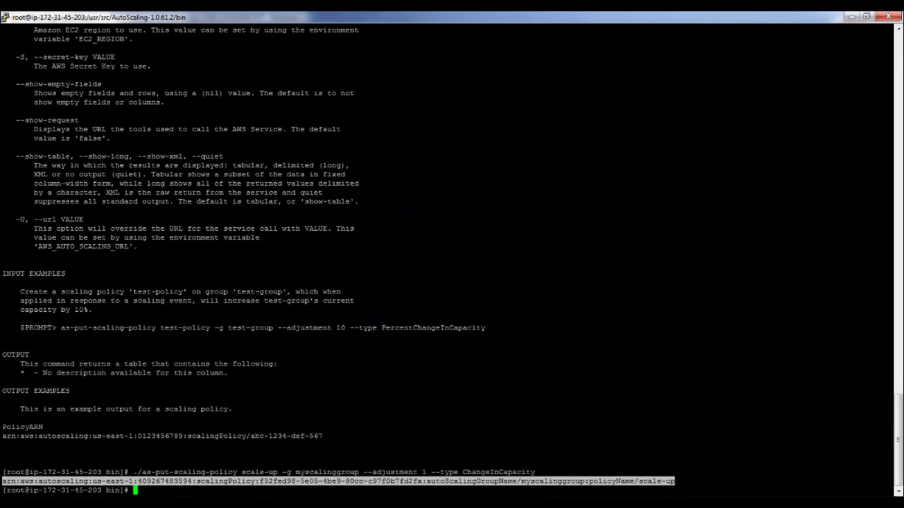
click(603, 488)
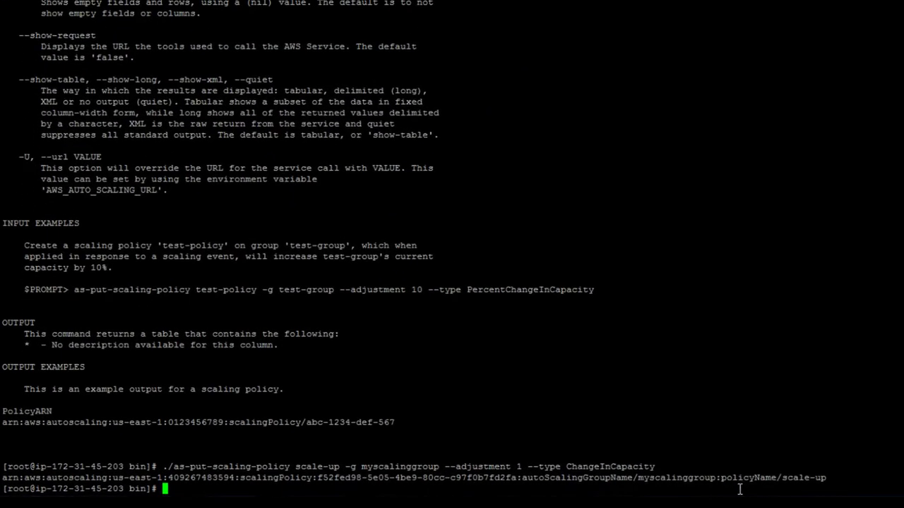
key(Up)
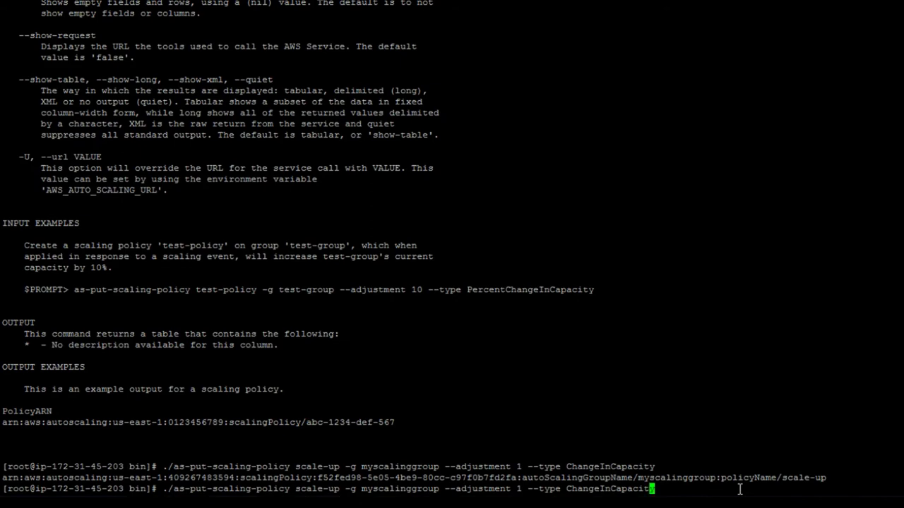
Edit the recalled command into scale-down with --adjustment=-1 and run it.
key(Left)
key(Left)
key(Left)
key(Left)
key(Left)
key(Left)
key(Left)
key(Left)
key(Left)
key(Left)
key(Left)
key(Left)
key(Left)
key(Left)
key(Left)
key(Left)
key(Left)
key(Left)
key(Left)
key(Left)
key(Left)
key(Left)
key(Left)
key(Left)
key(Left)
key(Left)
key(Left)
key(Left)
key(Left)
key(Left)
key(Left)
key(Left)
key(Left)
key(BackSpace)
key(BackSpace)
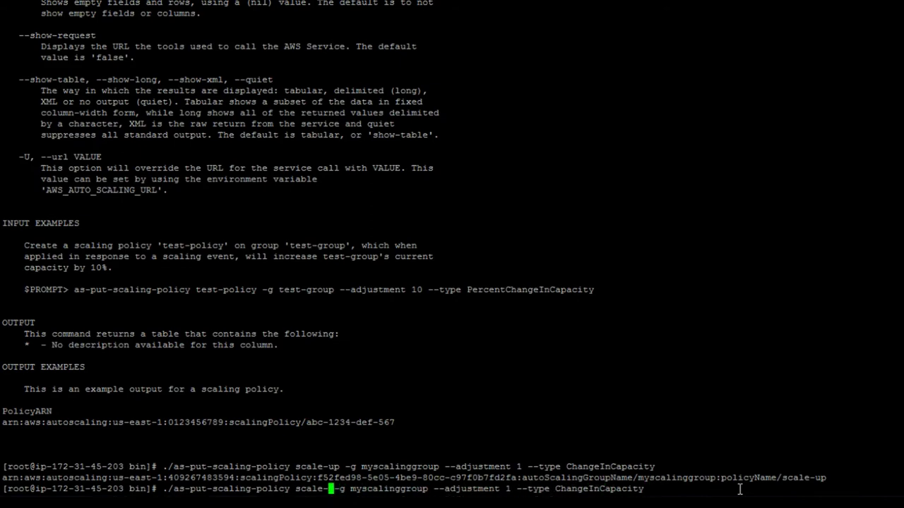
text(down)
key(Right)
key(Right)
key(Right)
key(Right)
key(Right)
key(Right)
key(Right)
key(Right)
key(Right)
key(Right)
key(Right)
key(Right)
key(Right)
key(Right)
key(Right)
key(Right)
key(Right)
key(Right)
key(Right)
key(Right)
key(Right)
key(Right)
key(Right)
key(Right)
key(Right)
key(Right)
key(Right)
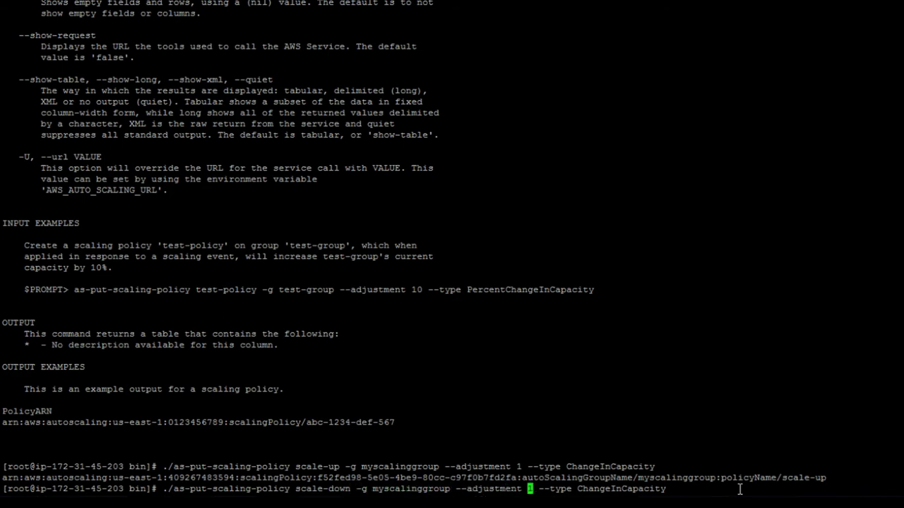
text(-)
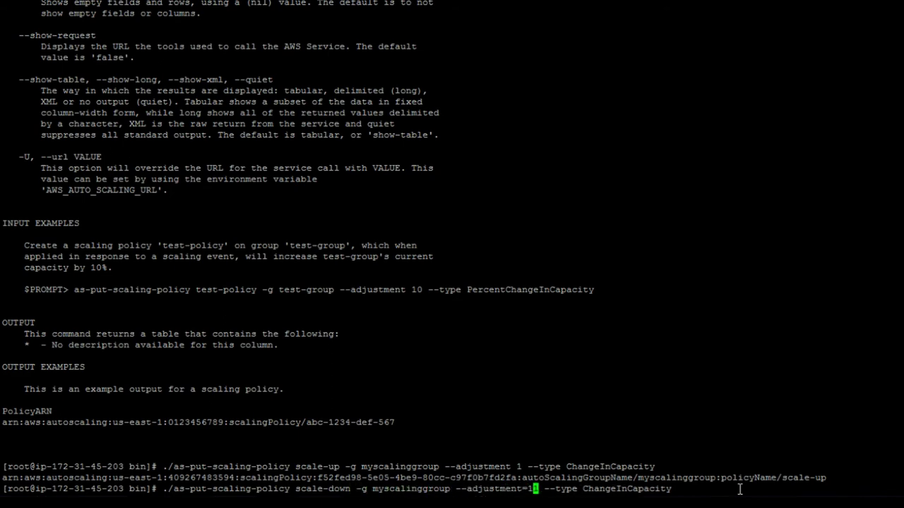
key(Left)
key(Left)
key(Delete)
text(=)
key(Right)
key(Right)
key(Right)
key(Right)
key(Right)
key(Right)
key(Right)
key(Right)
key(End)
key(Return)
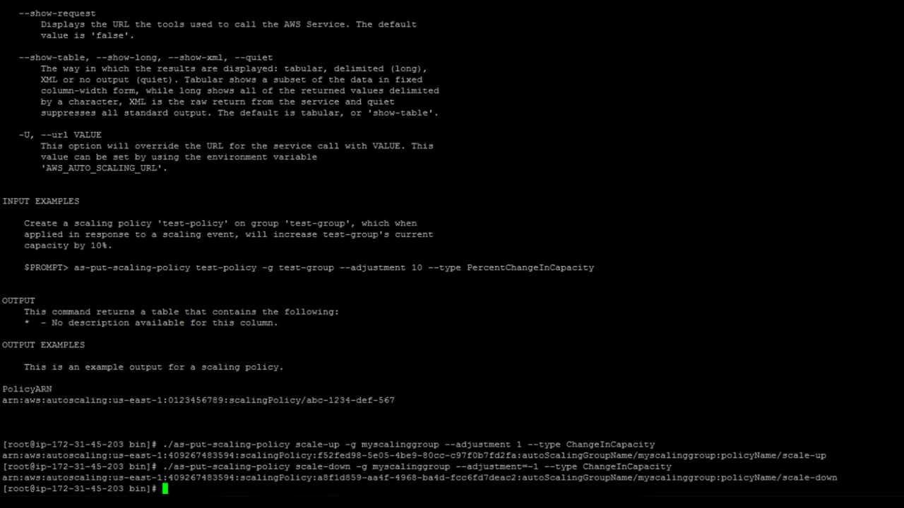
Paste the scale-down policy ARN into Notepad below the scale-up ARN.
drag(4, 478, 838, 477)
key(ctrl+c)
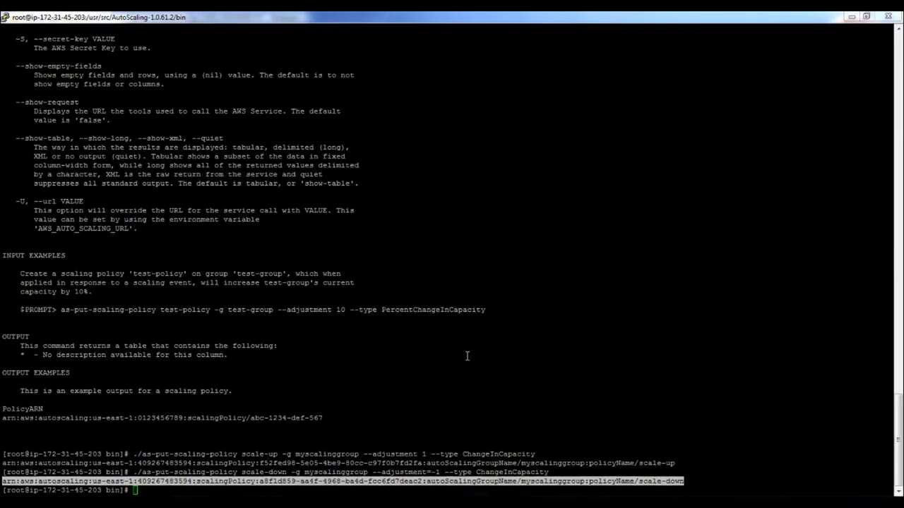
key(alt+Tab)
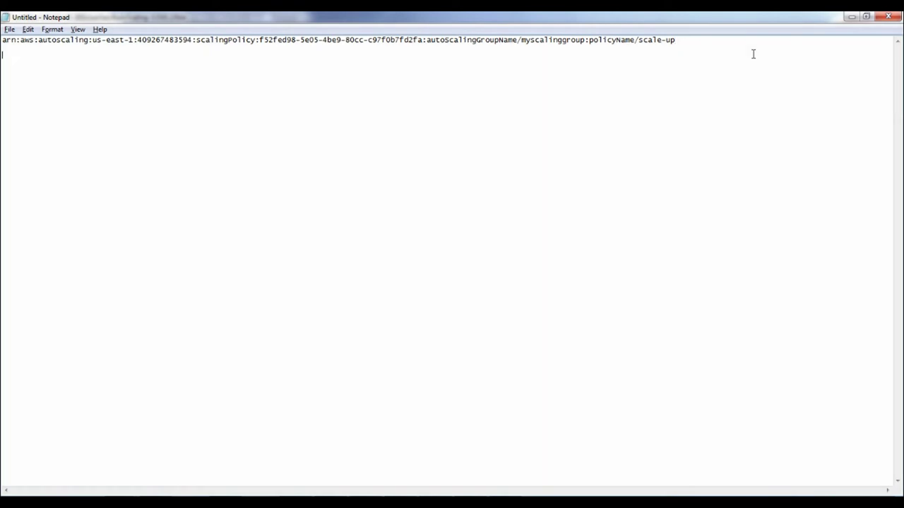
key(ctrl+v)
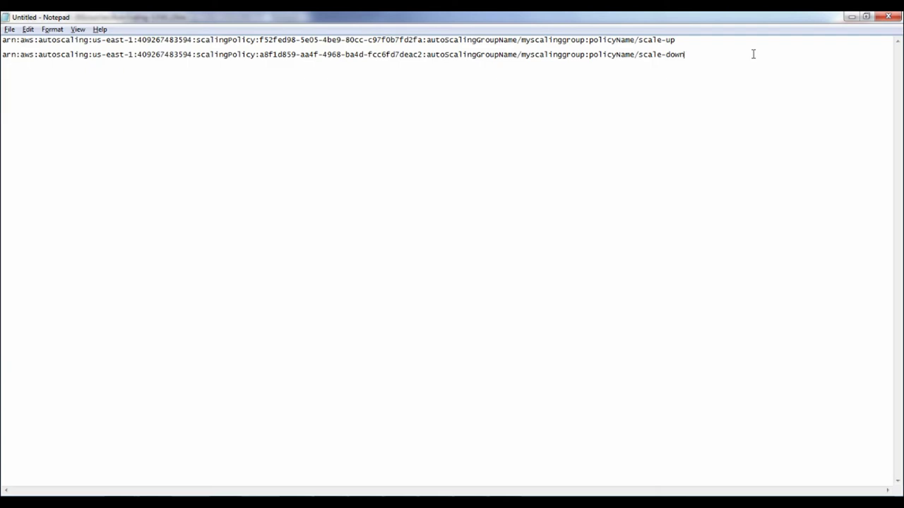
click(851, 16)
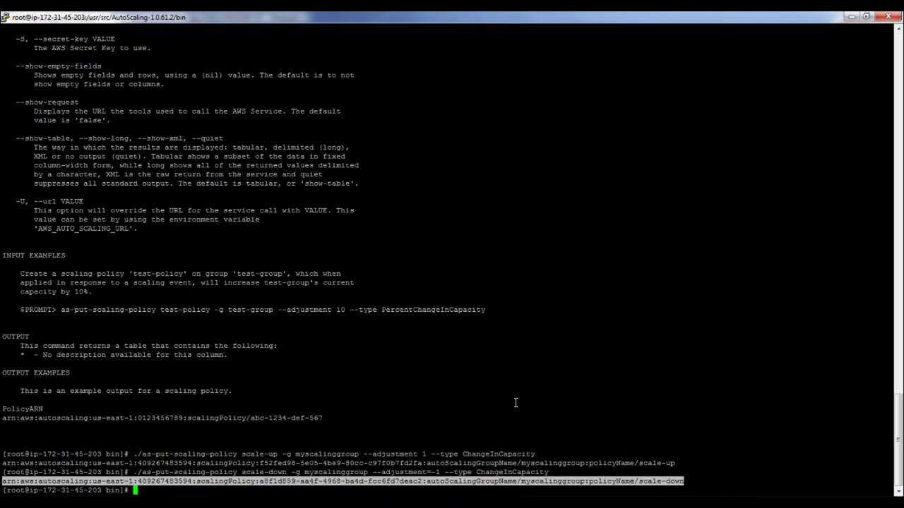
text(cd ../../Cl)
Change into CloudWatch-1.0.13.4/bin and list the CloudWatch commands with ./mon-cmd --help.
key(Tab)
text(1)
key(Tab)
text(bin)
key(Return)
text(./mon-)
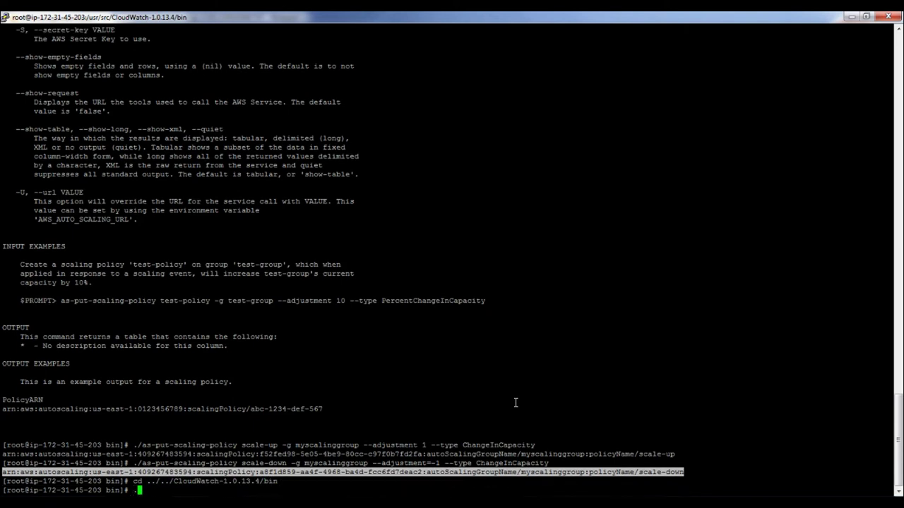
text(cmd --help)
key(Return)
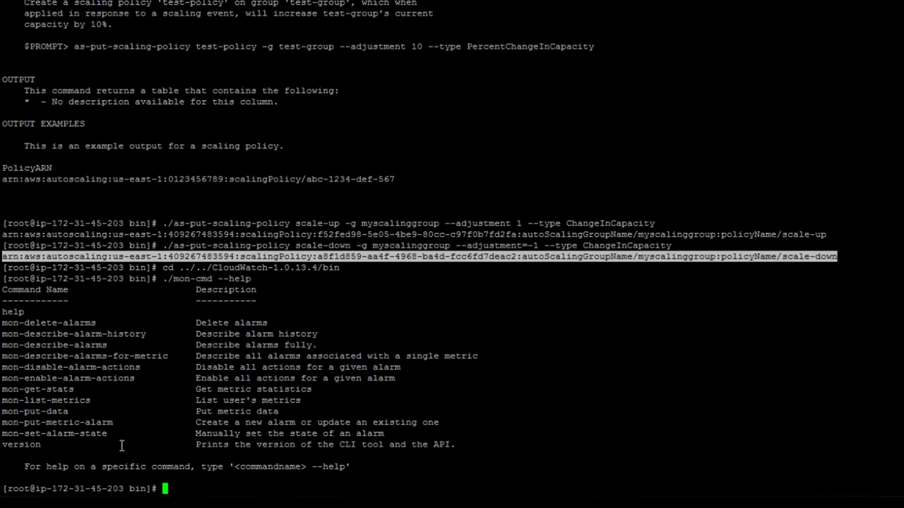
Show the help for ./mon-put-metric-alarm.
double_click(60, 422)
key(ctrl+c)
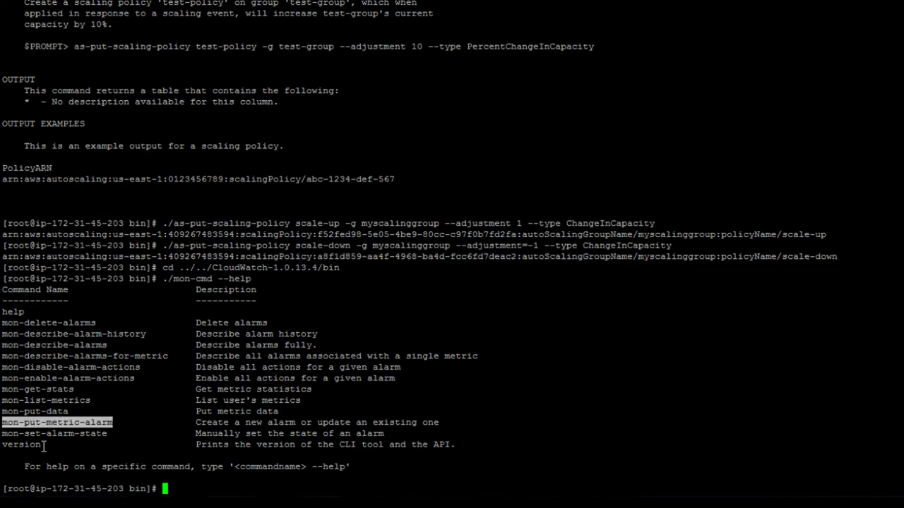
text(./)
right_click(528, 403)
text(--help)
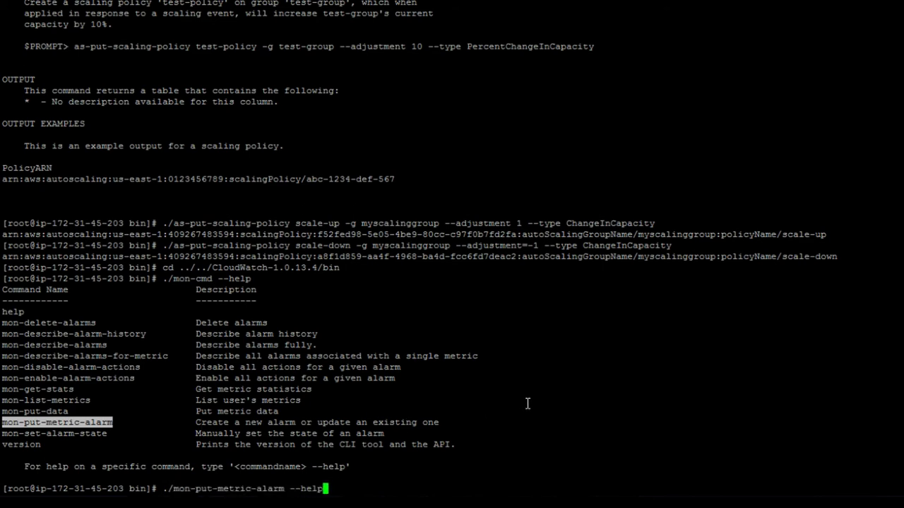
key(Return)
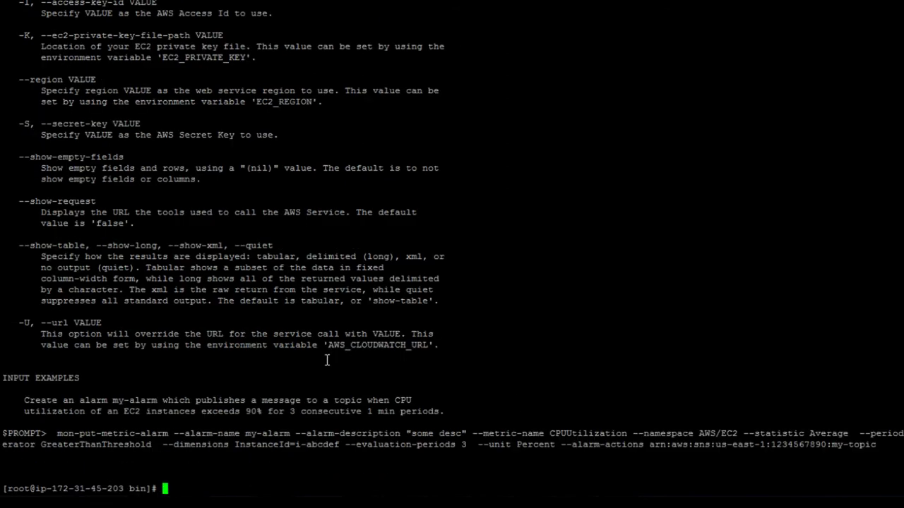
scroll(238, 405, up, 9)
scroll(238, 404, up, 18)
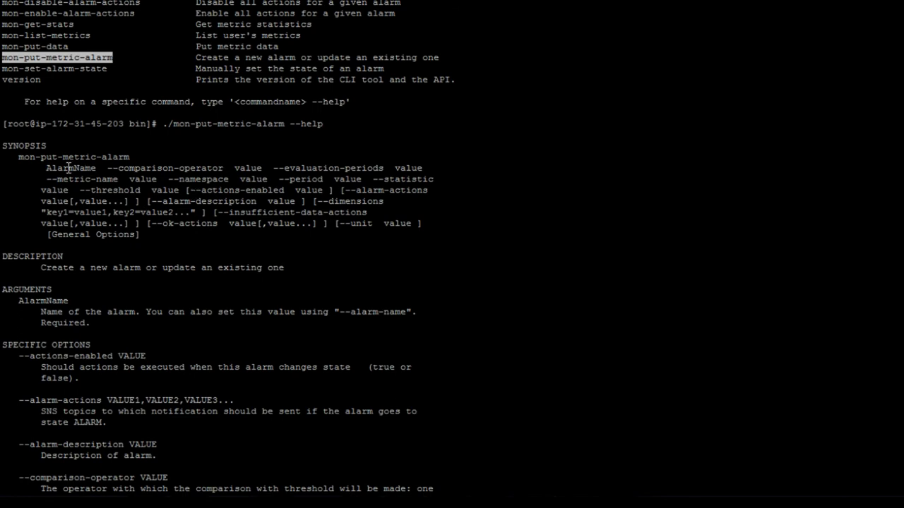
double_click(68, 168)
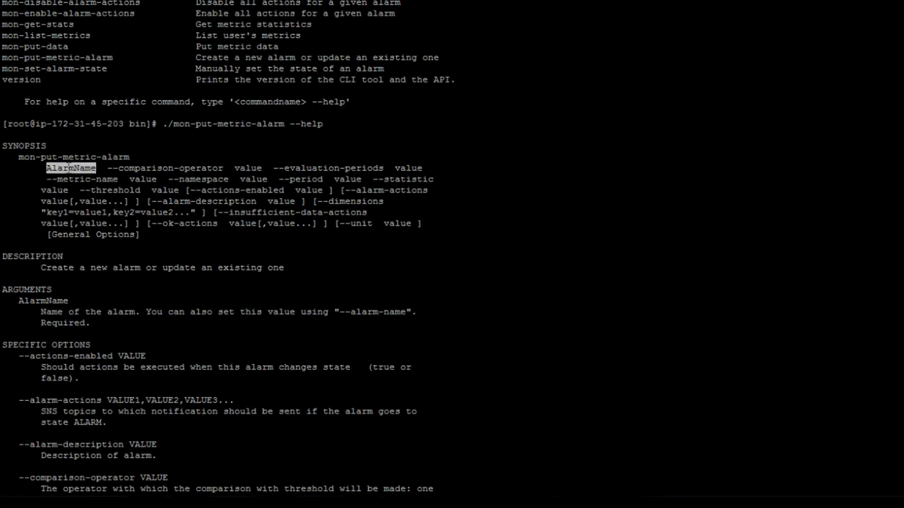
double_click(186, 168)
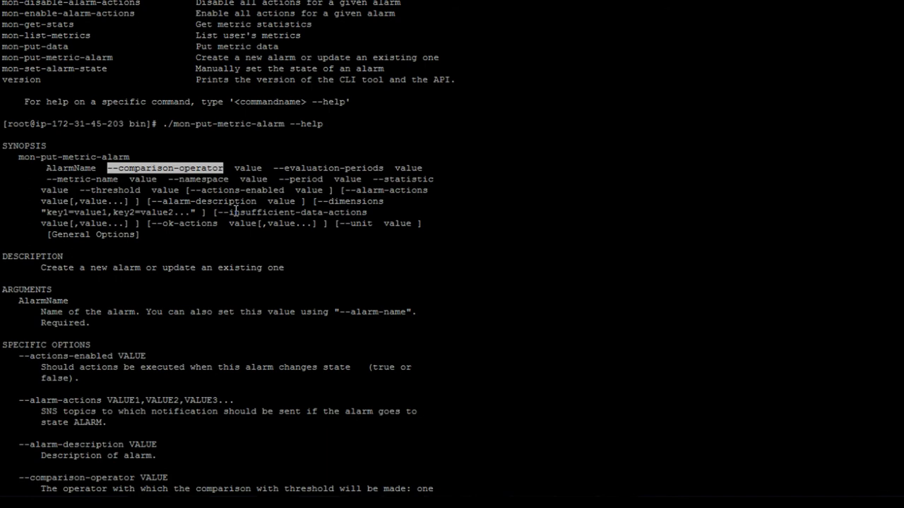
double_click(82, 180)
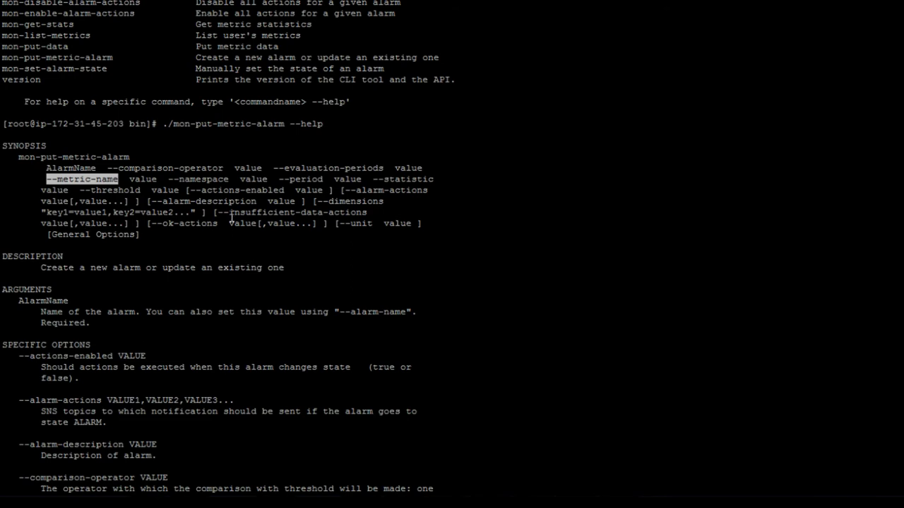
double_click(206, 178)
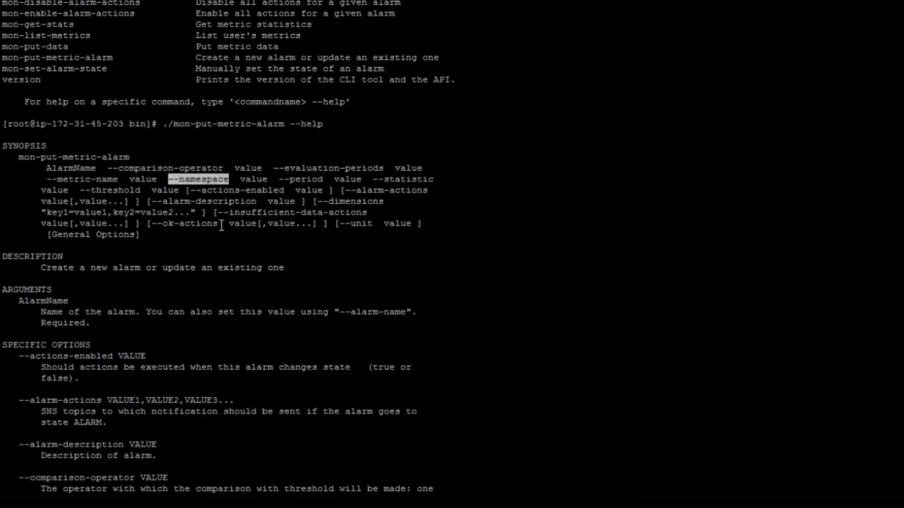
double_click(393, 179)
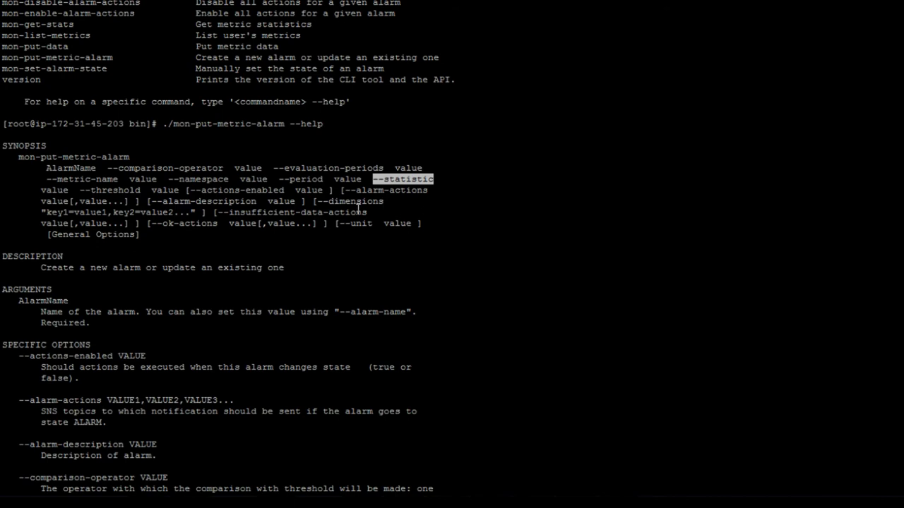
drag(345, 190, 427, 191)
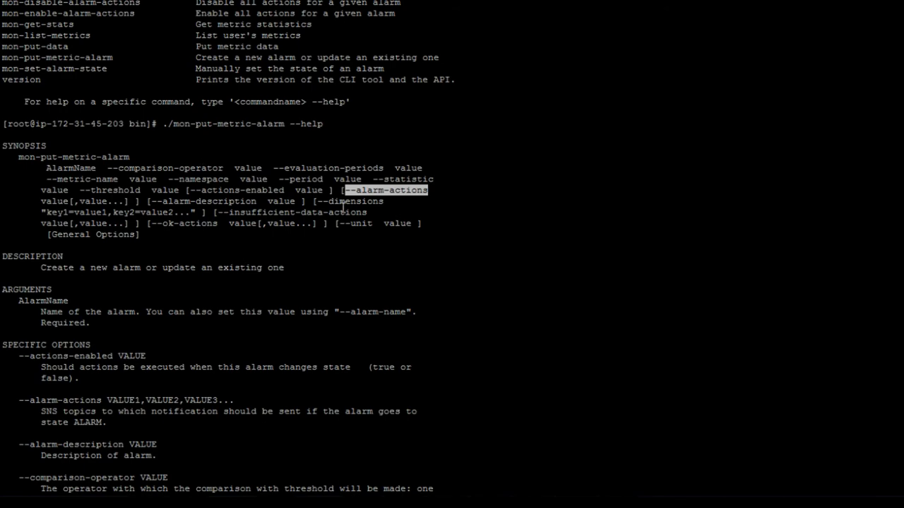
click(365, 191)
double_click(364, 192)
scroll(365, 192, down, 20)
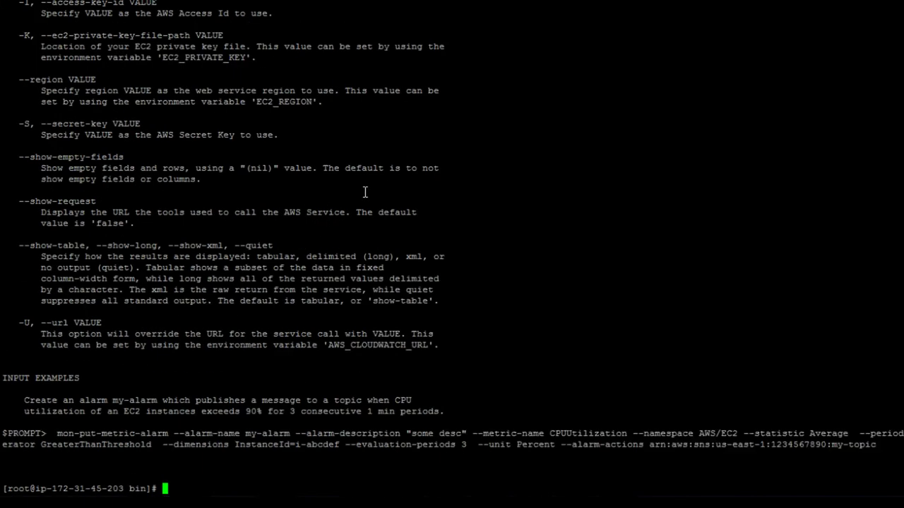
Start mon-put-metric-alarm with alarm name scaleupAlarm and description "Scale up for 80% of CPU".
text(./)
double_click(102, 432)
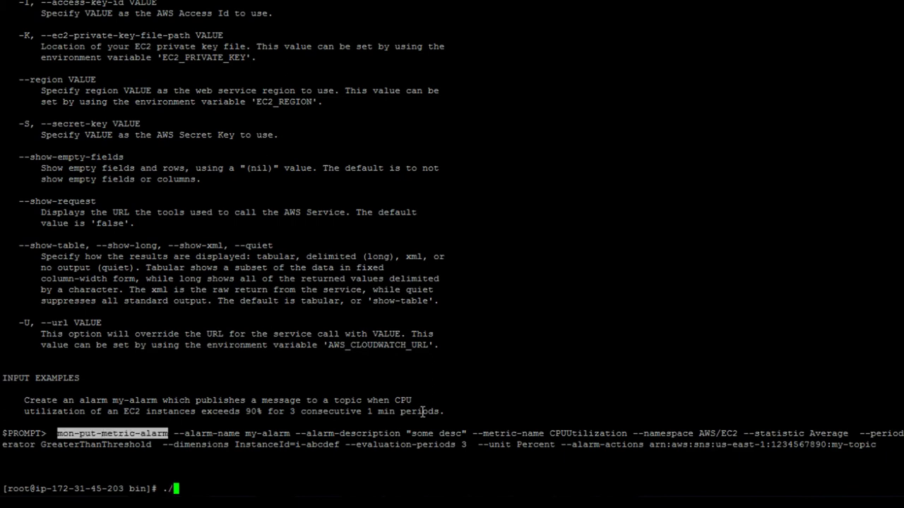
right_click(492, 382)
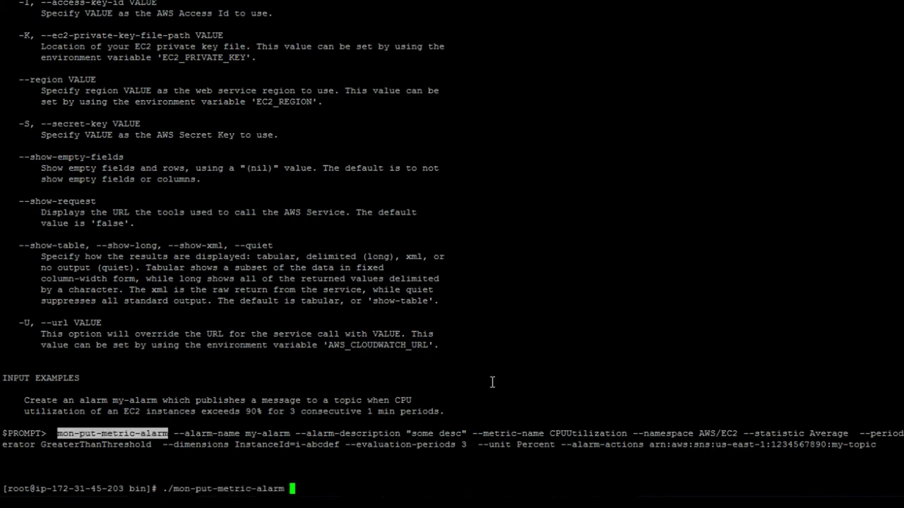
text(--alarm-name )
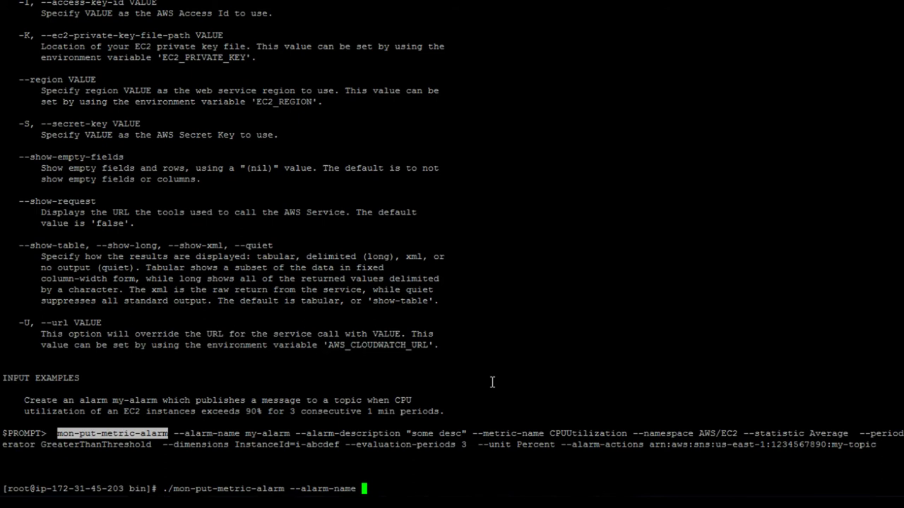
text(scaleupAlarm --)
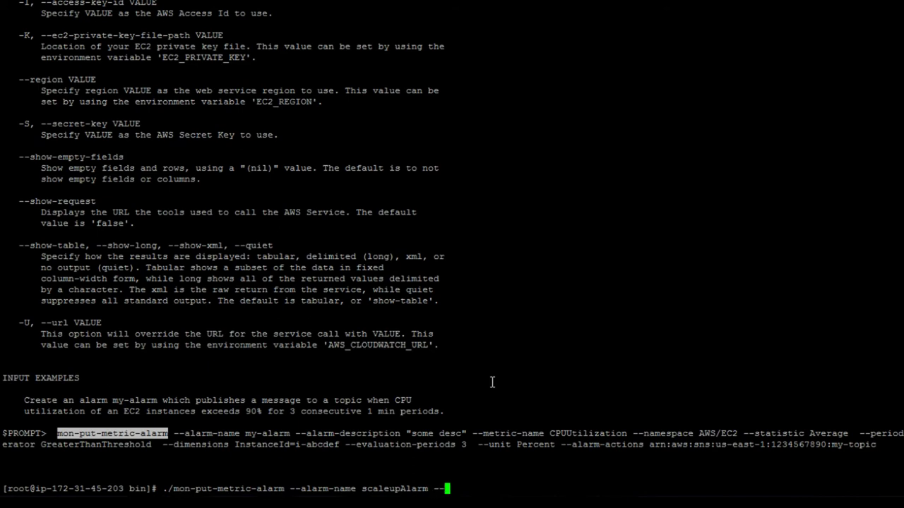
text(alarm-description ")
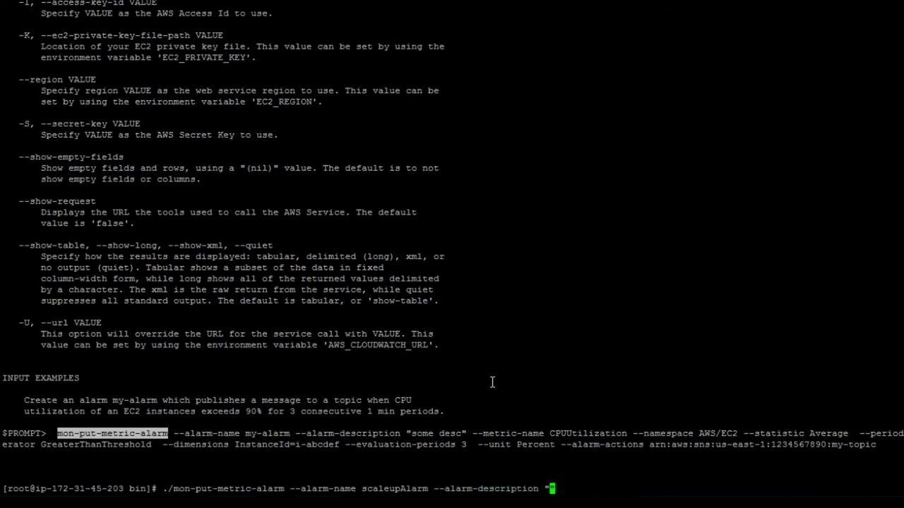
text(Scale up for 80)
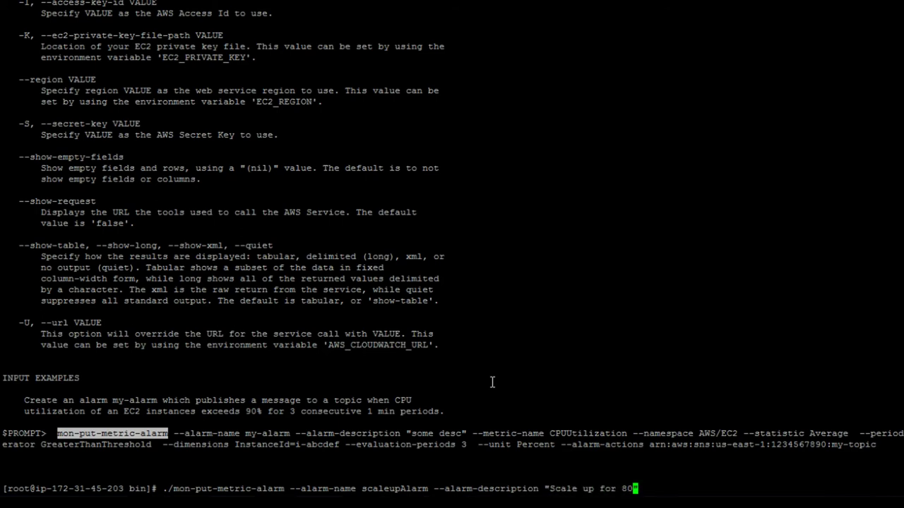
text(% of CPU)
key(End)
Add metric CPUUtilization, namespace AWS/EC2, statistic Minimum, period 60, threshold 30, greater-than operator.
text(--metric-name )
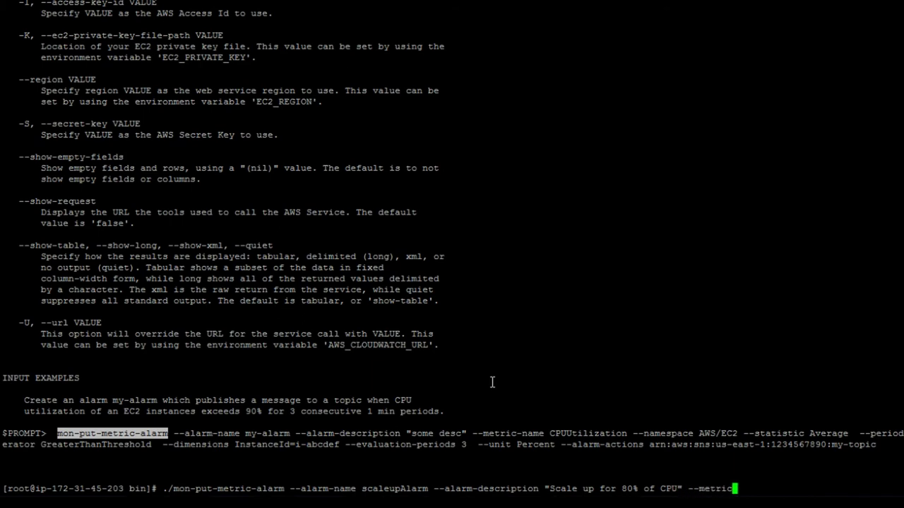
text(CPUU)
text(lization)
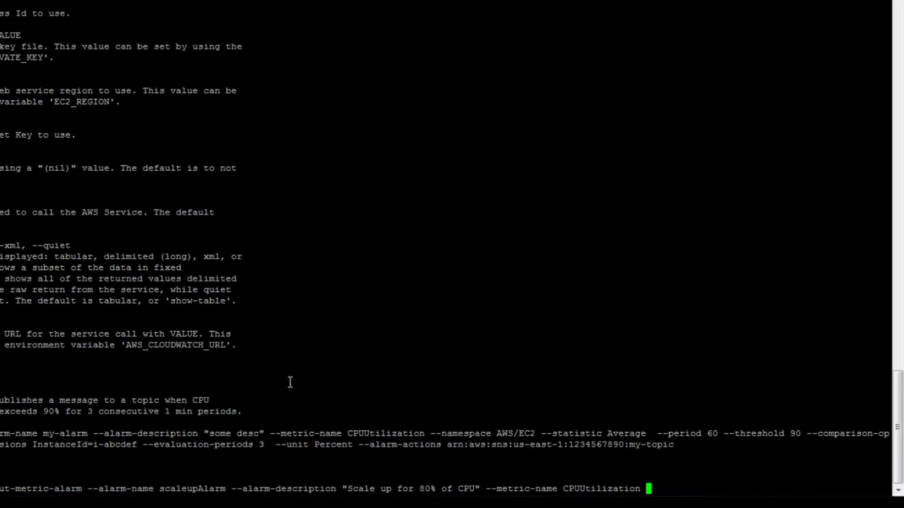
text( --namespace)
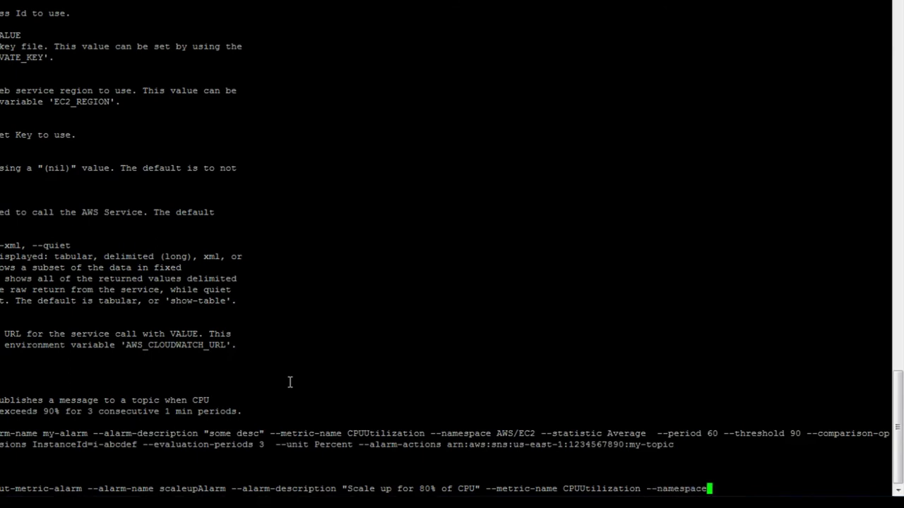
text( AWS/EC2 --statistic)
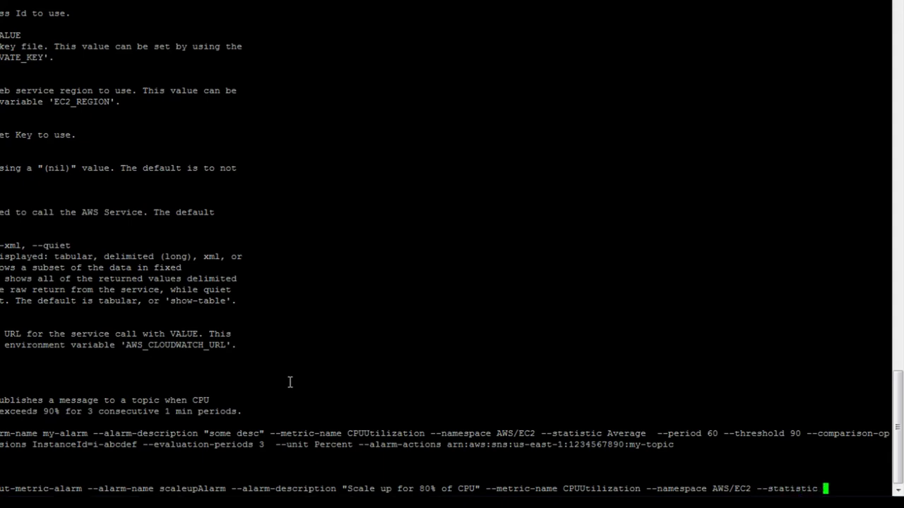
key(BackSpace)
text(Minimu)
text(m)
text(--period )
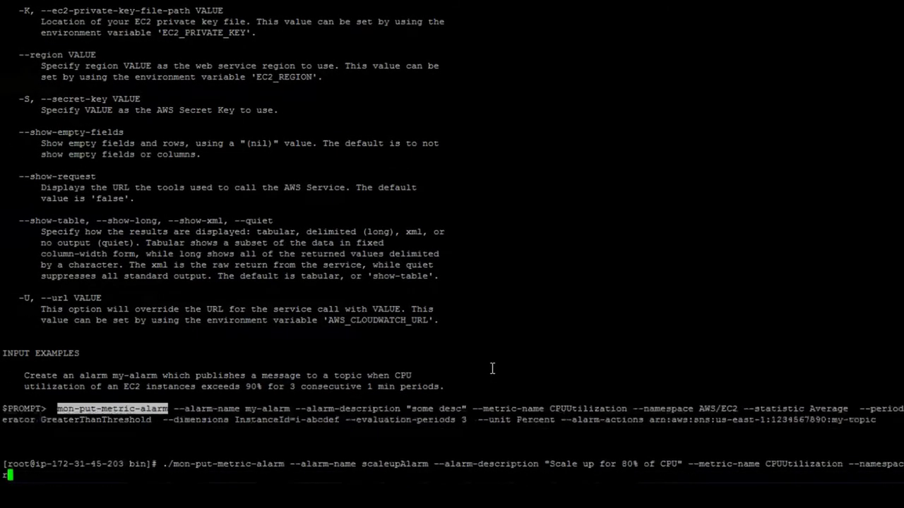
text(60 --threa)
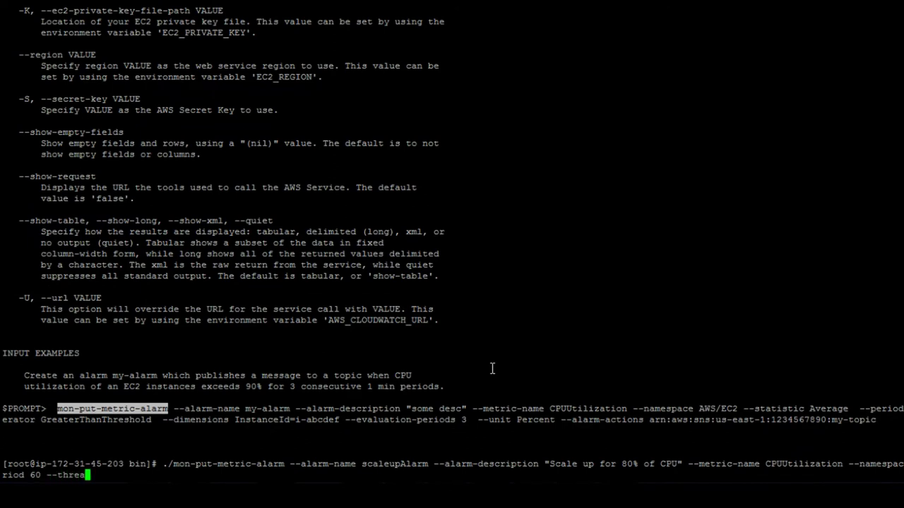
text(shhold)
key(BackSpace)
key(BackSpace)
key(BackSpace)
key(BackSpace)
key(BackSpace)
text(old 30 --comparison)
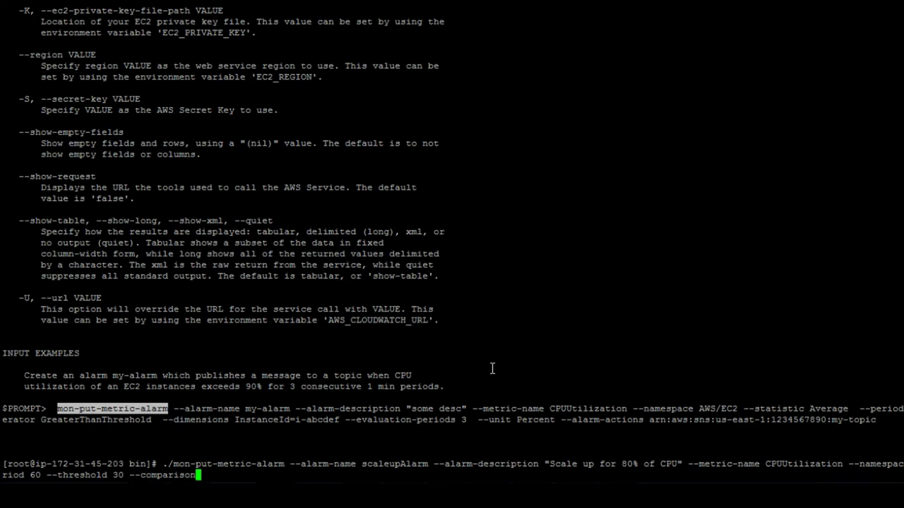
text(-operator G)
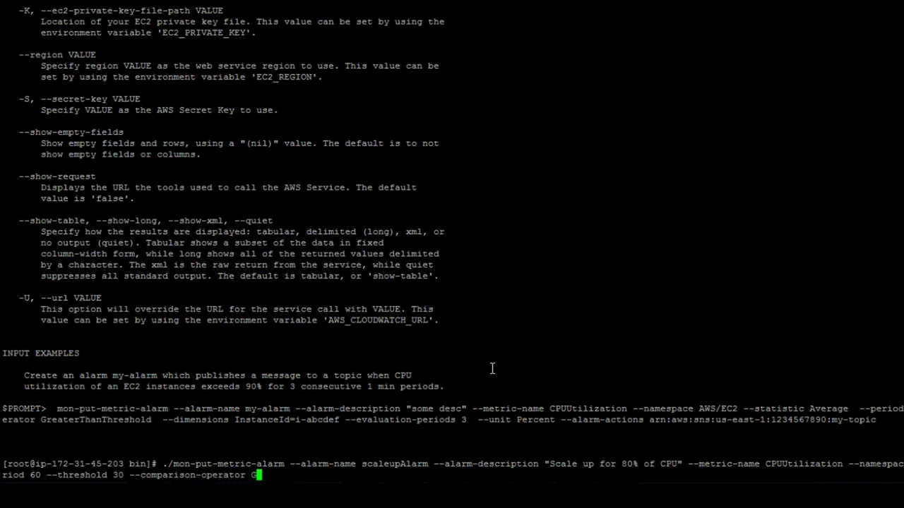
text(reatherThanThre)
text(shold )
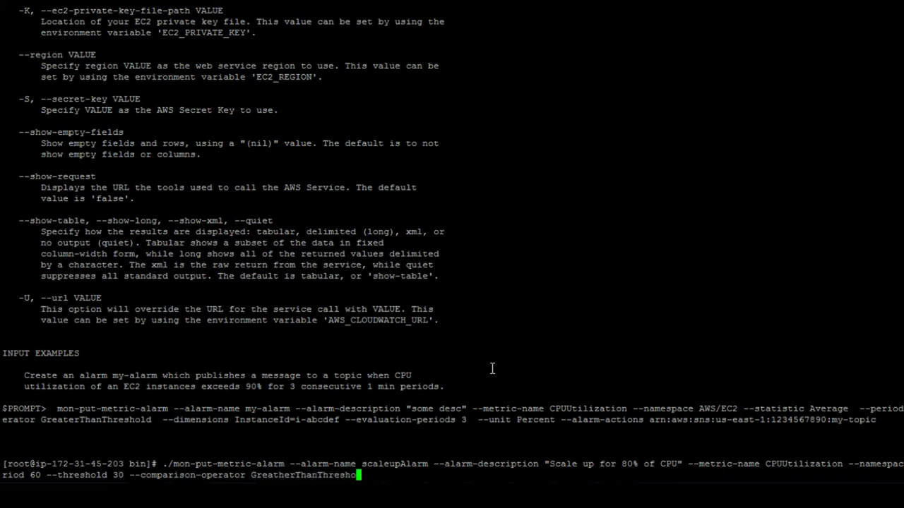
text(--dimesions )
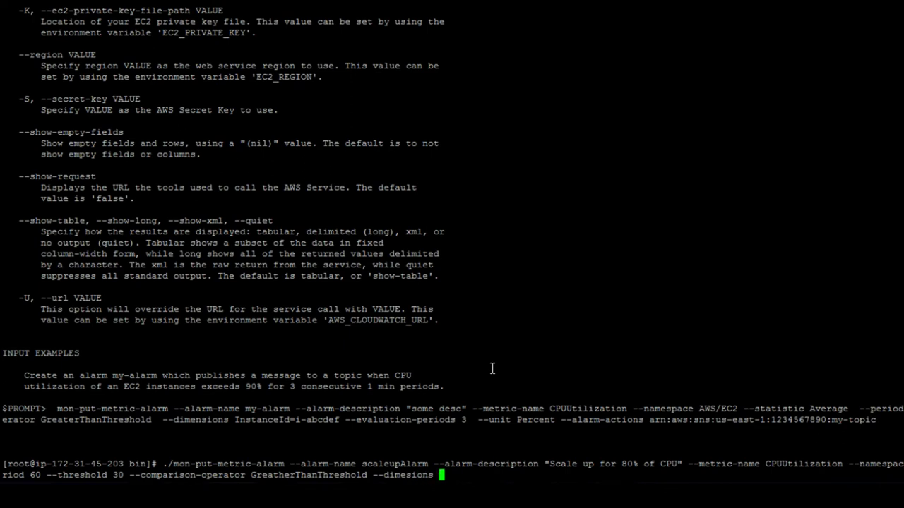
text(InstanceId=)
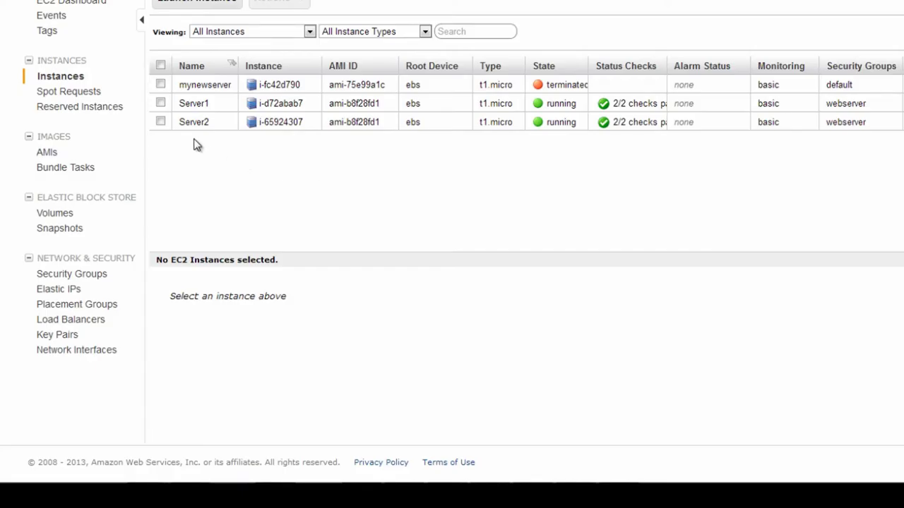
Set dimension InstanceId=i-65924307 from Server2, evaluation periods 3 and unit Percent.
click(161, 122)
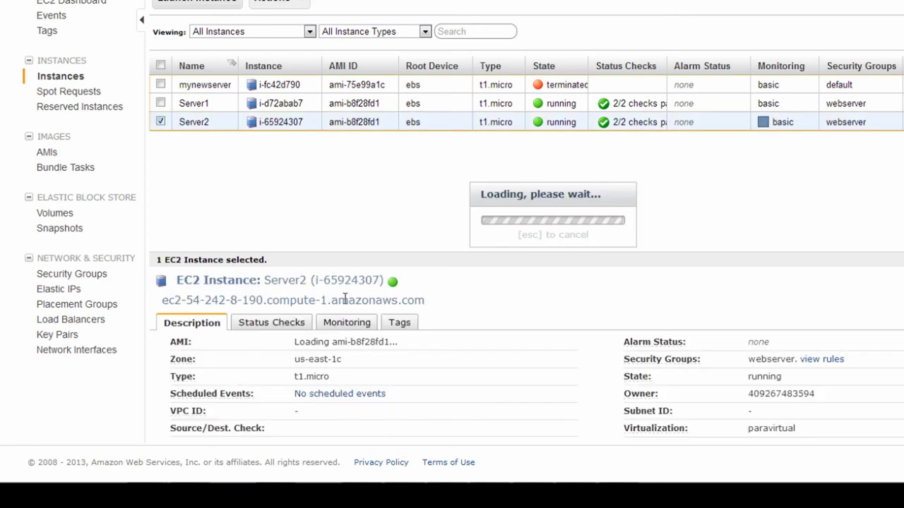
drag(315, 280, 380, 280)
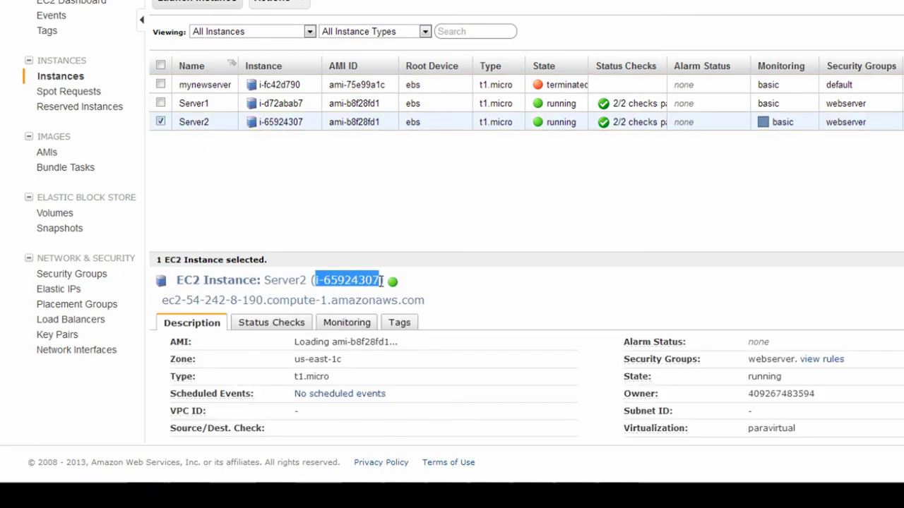
key(alt+Tab)
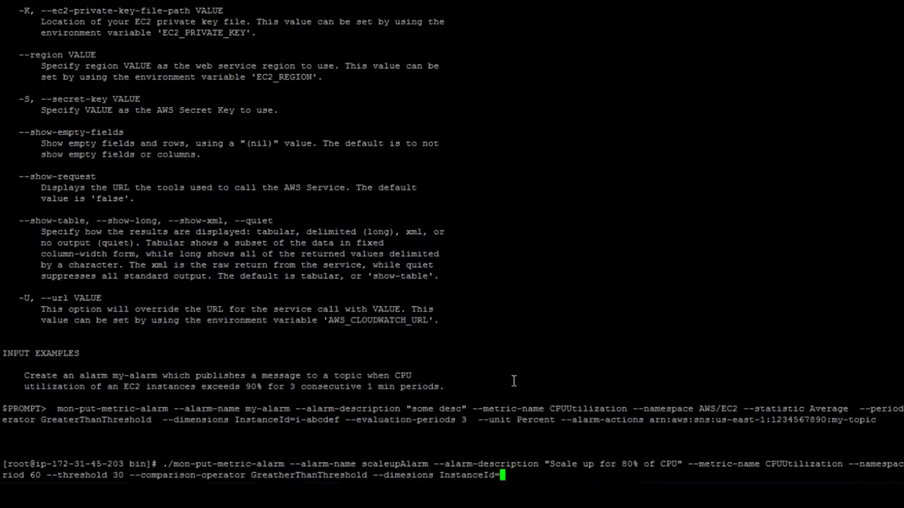
right_click(587, 285)
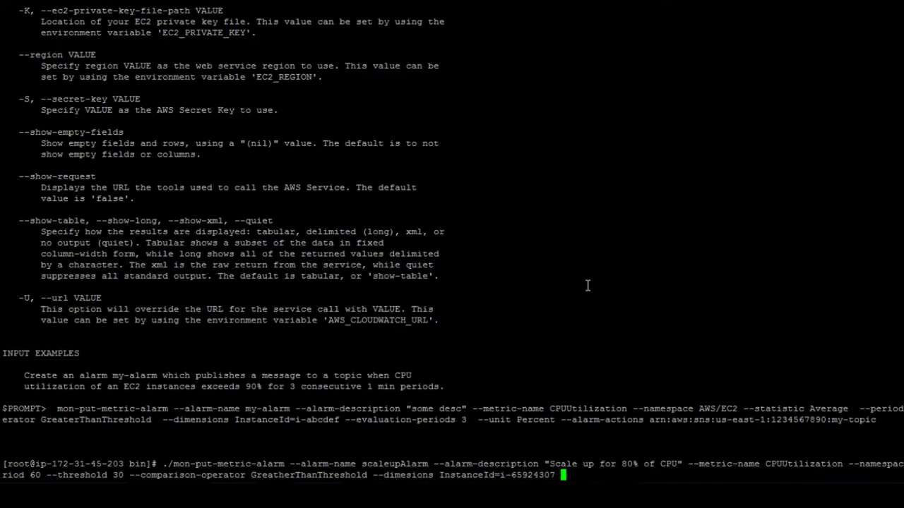
text(--evaluation-p)
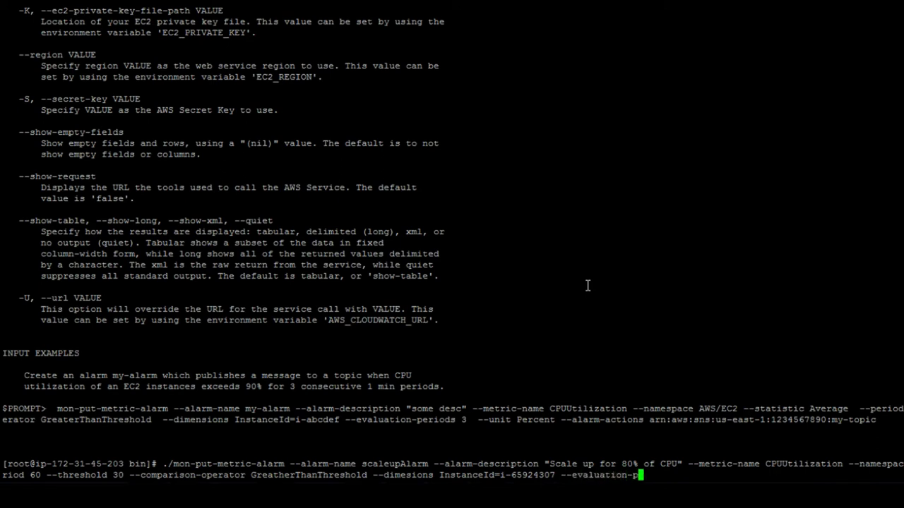
text(eriods 3 --unit Per)
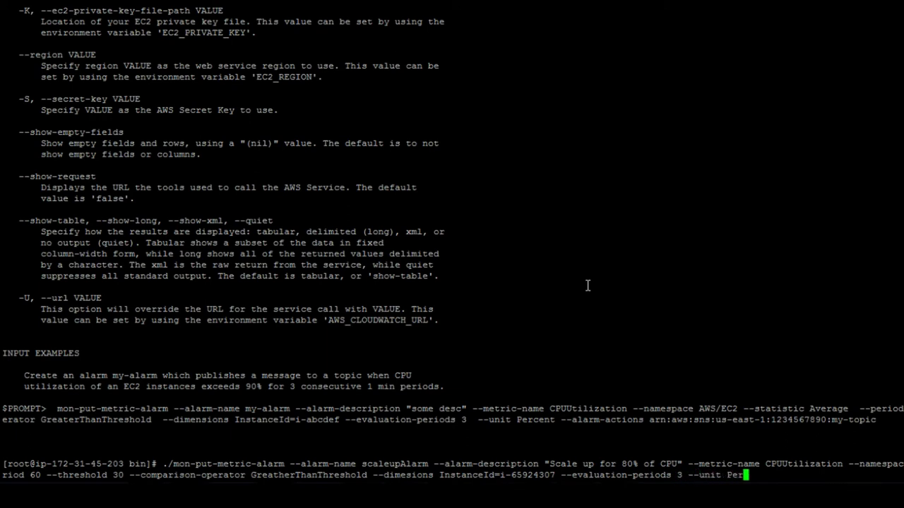
text(cent --alarm-actions)
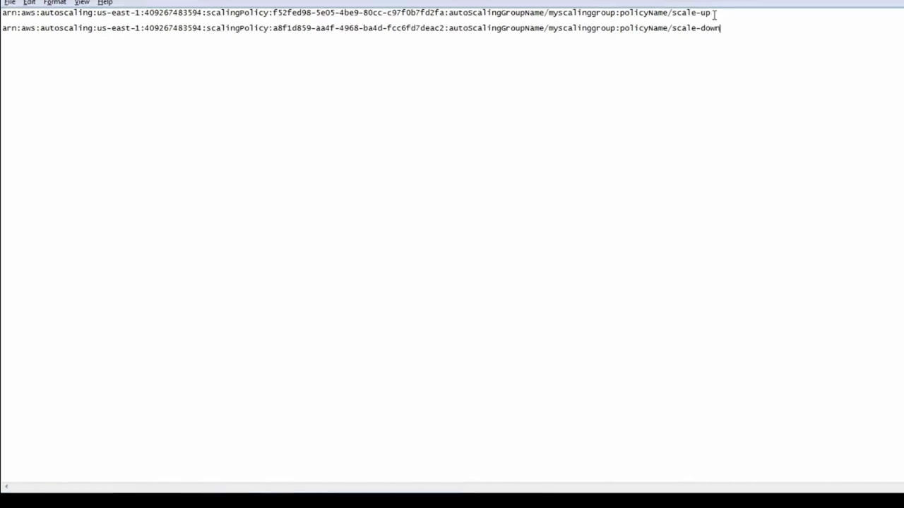
Paste the scale-up policy ARN after --alarm-actions and run the scaleupAlarm command.
drag(2, 55, 68, 61)
click(2, 41)
key(shift+End)
key(ctrl+c)
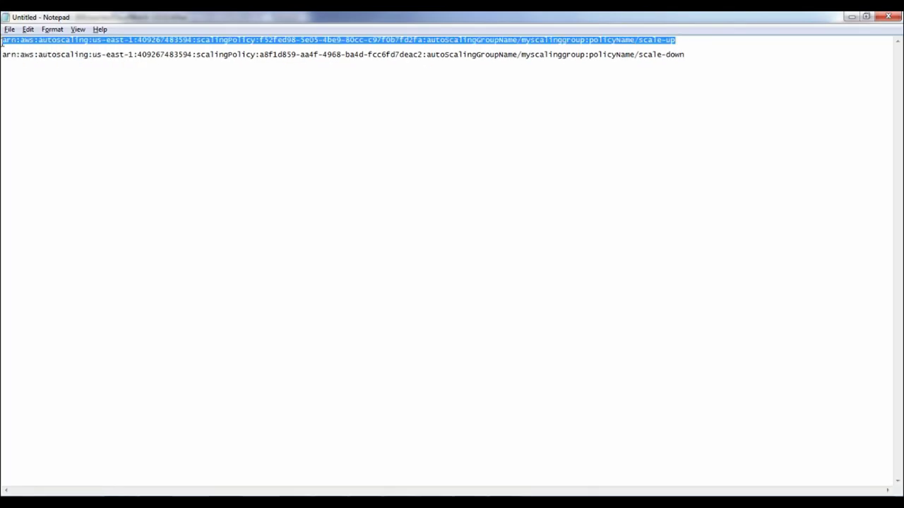
key(alt+Tab)
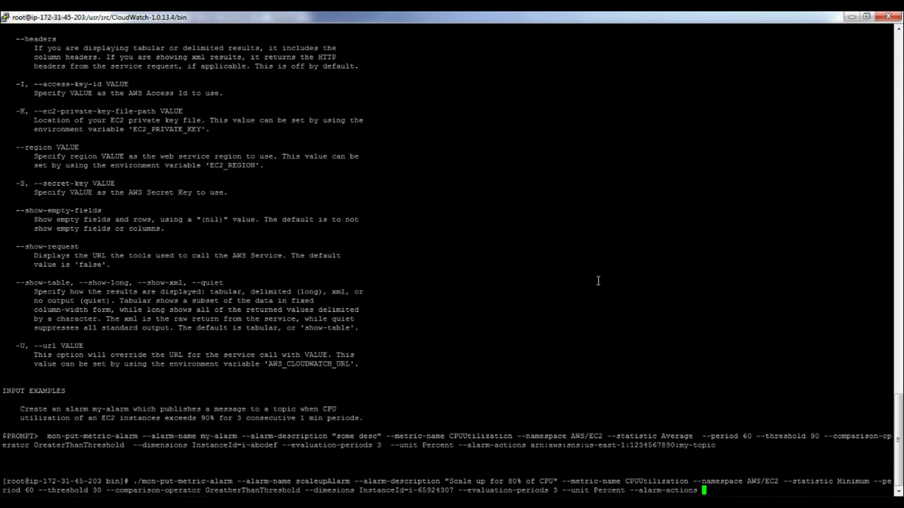
right_click(655, 283)
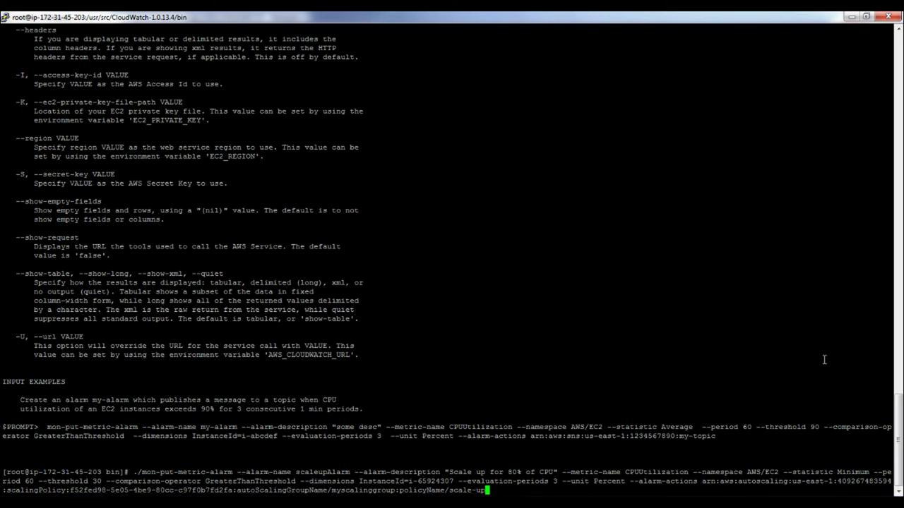
key(Return)
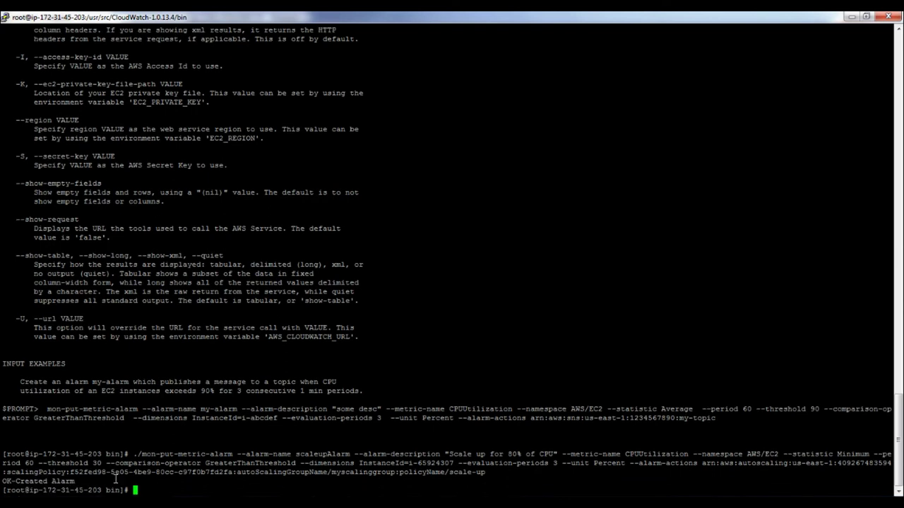
key(alt+Tab)
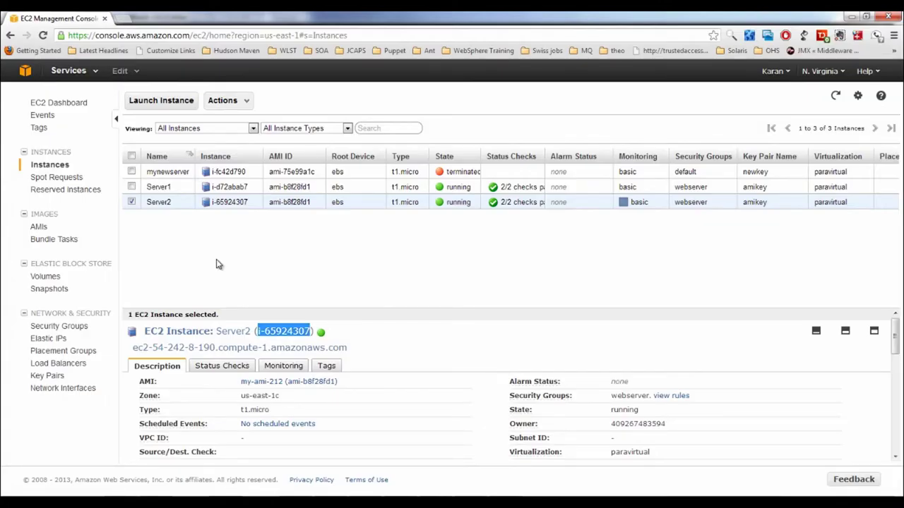
Open CloudWatch from the Services list in a new browser tab.
click(95, 71)
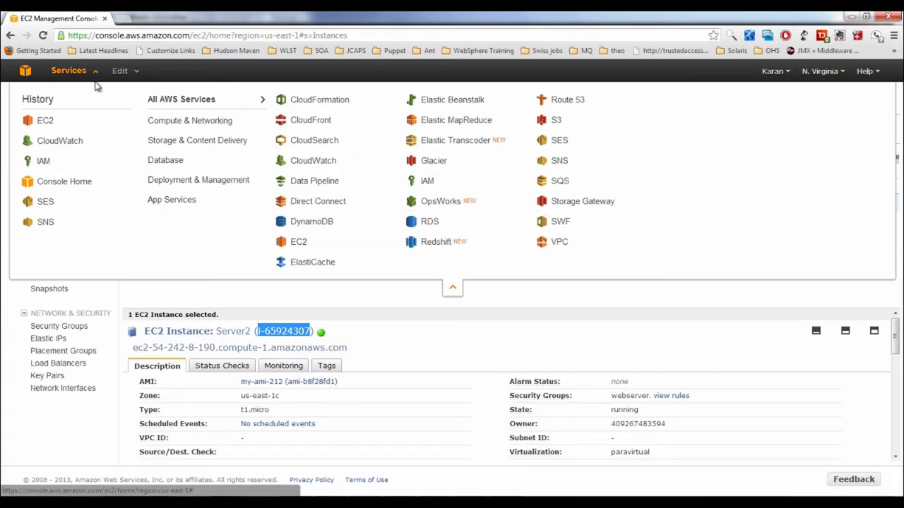
right_click(65, 145)
click(88, 153)
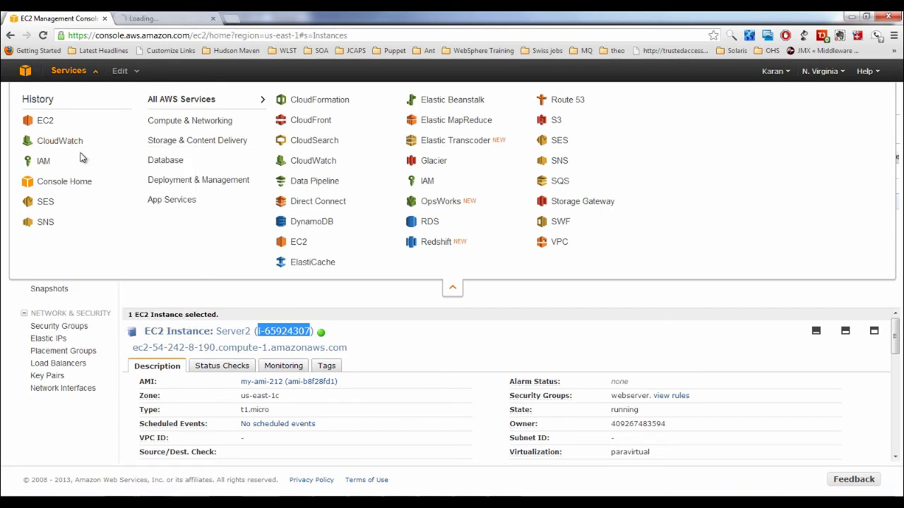
click(405, 332)
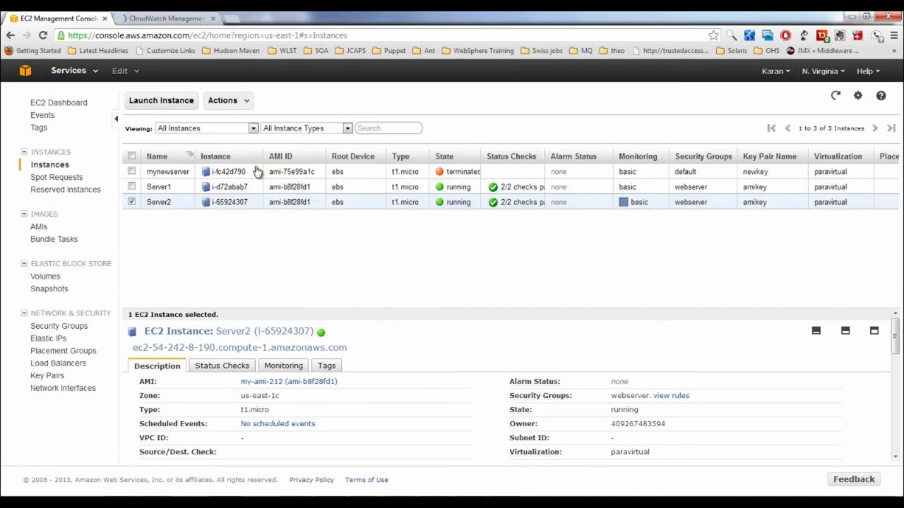
Enable detailed monitoring on Server2 from its Monitoring tab.
click(281, 369)
scroll(399, 376, down, 2)
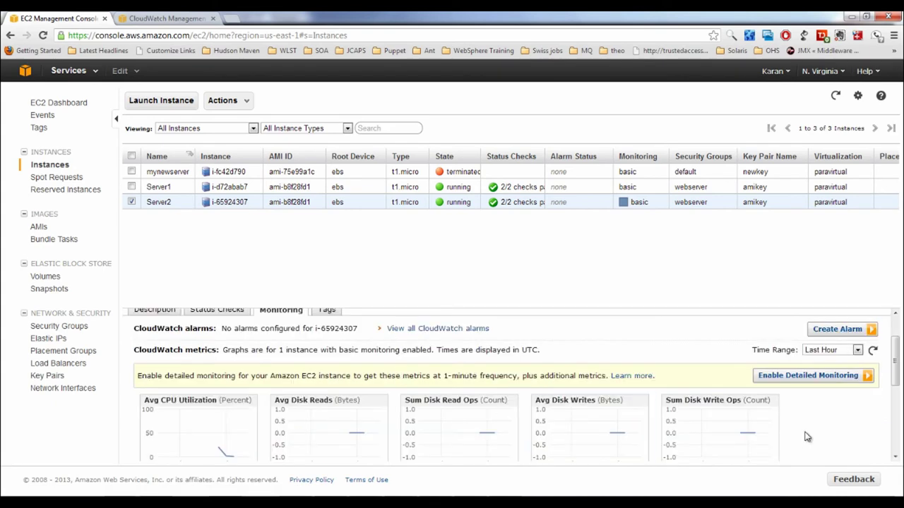
click(796, 379)
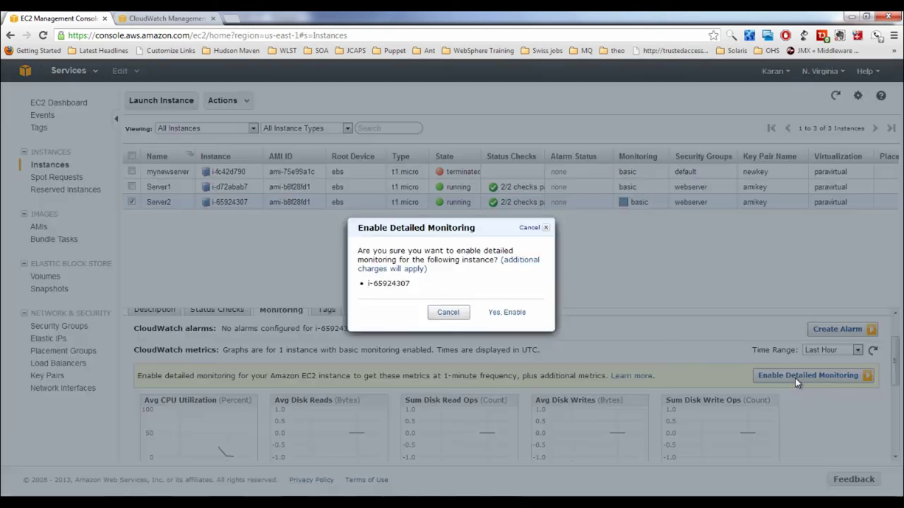
click(524, 316)
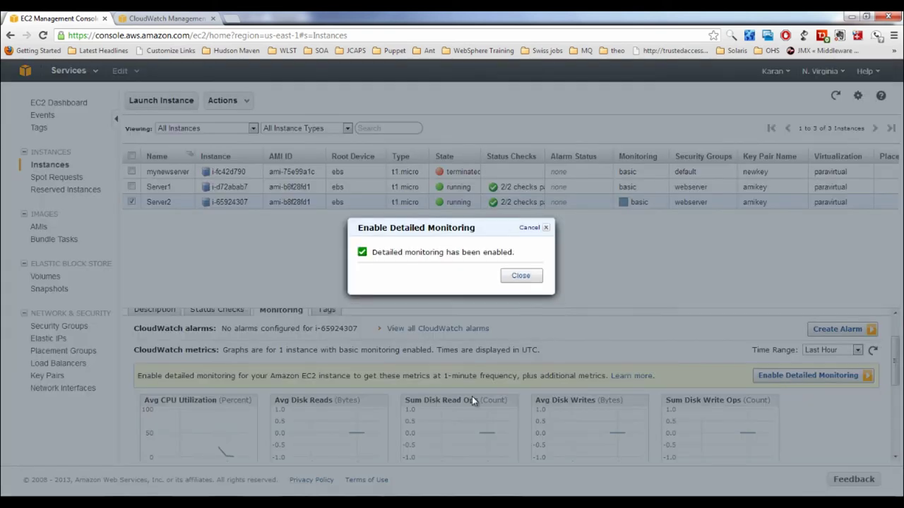
key(ctrl+Tab)
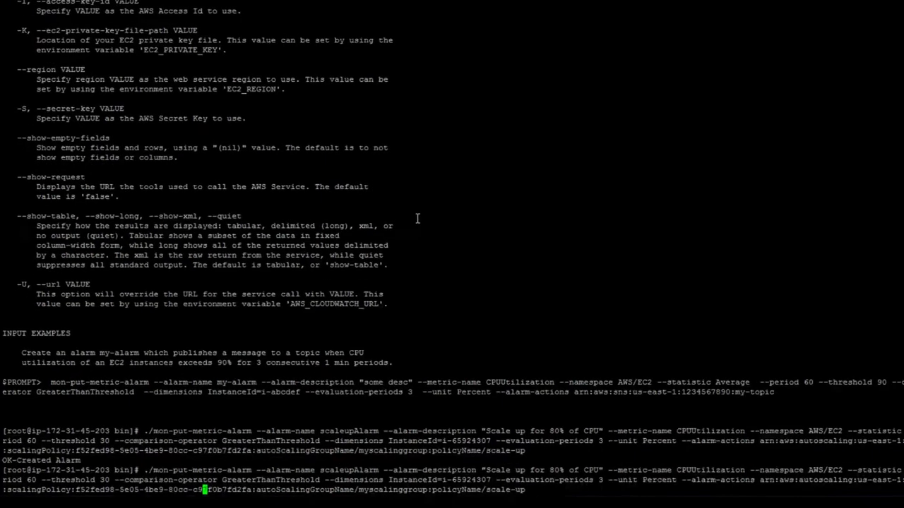
Copy the previous scaleupAlarm command into Notepad and turn on Word Wrap.
key(Left)
key(Left)
key(Left)
key(Left)
key(Left)
key(Left)
key(Left)
key(Left)
key(Left)
key(Left)
key(Left)
key(Left)
key(Left)
key(Left)
key(Left)
key(Left)
key(Left)
key(Left)
key(Left)
key(Left)
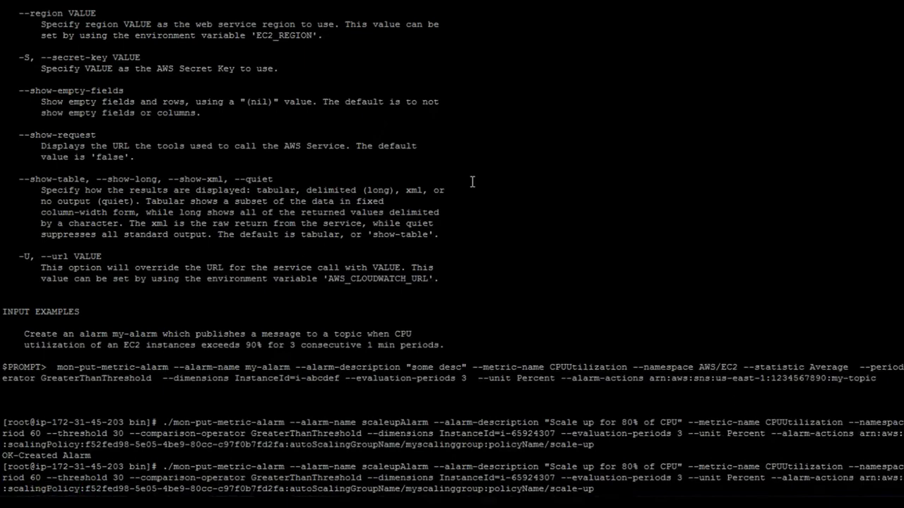
drag(594, 489, 147, 467)
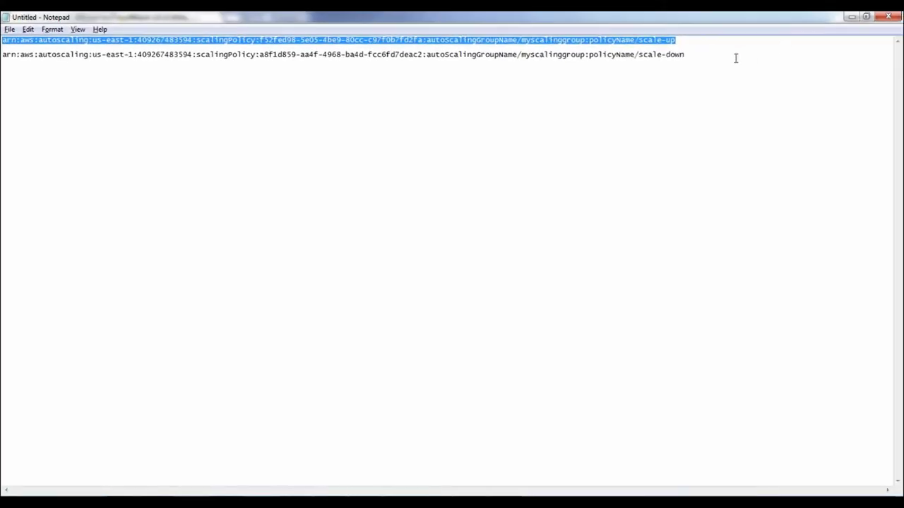
click(733, 56)
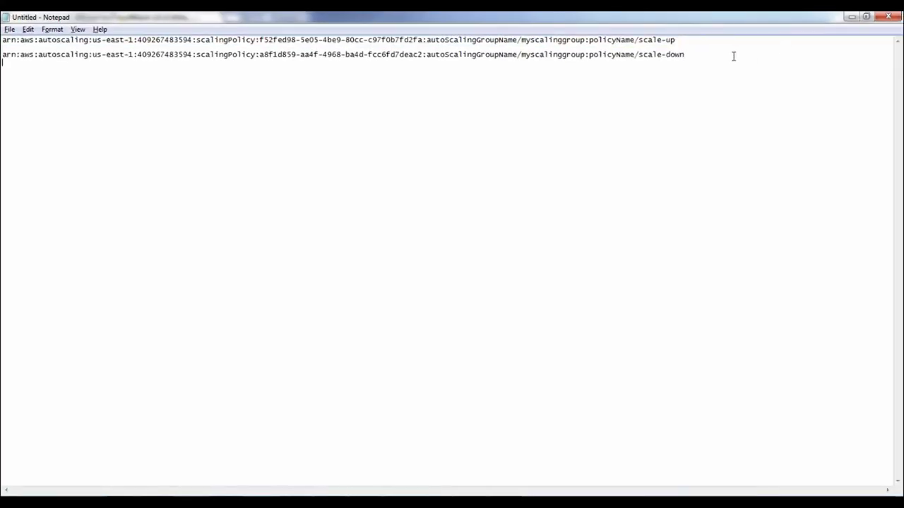
key(ctrl+v)
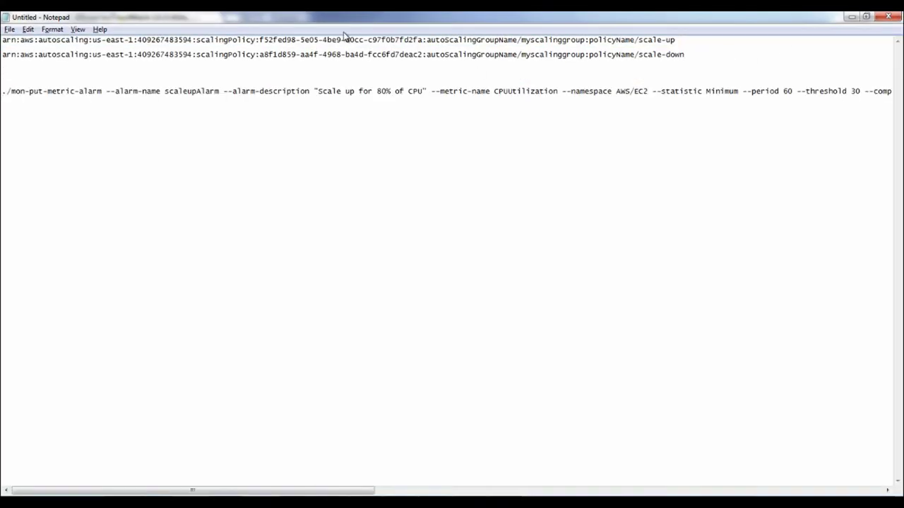
click(52, 29)
click(55, 43)
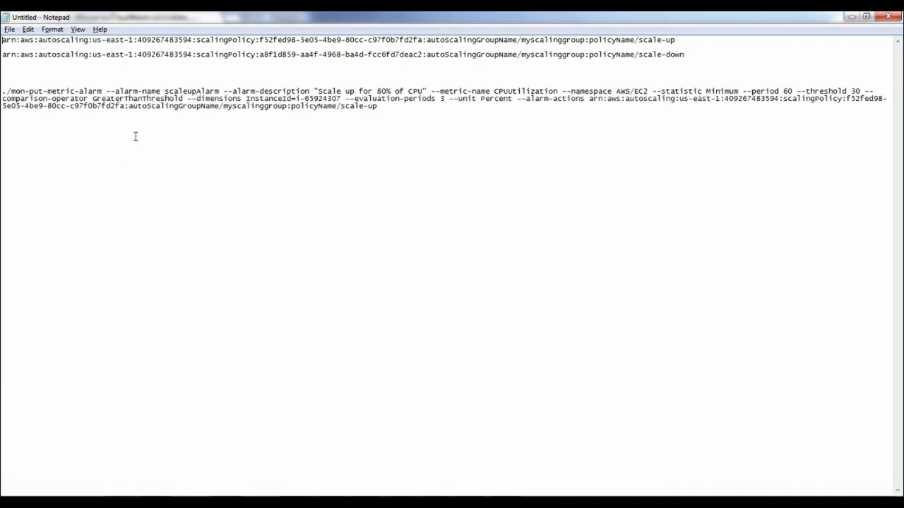
Rename the alarm to scaledownAlarm with description 'down for 10% of CPU'.
double_click(192, 91)
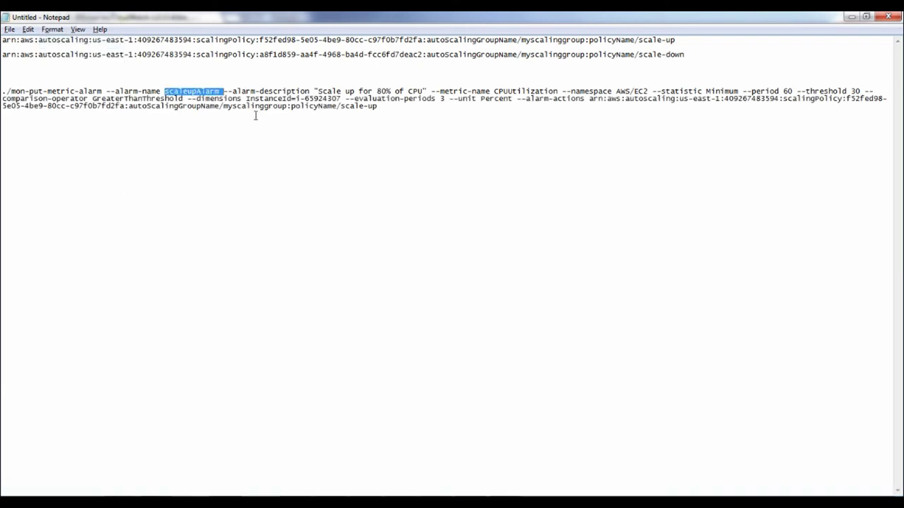
key(Right)
key(shift+Left)
key(shift+Left)
key(shift+Left)
key(shift+Left)
key(shift+Left)
key(shift+Left)
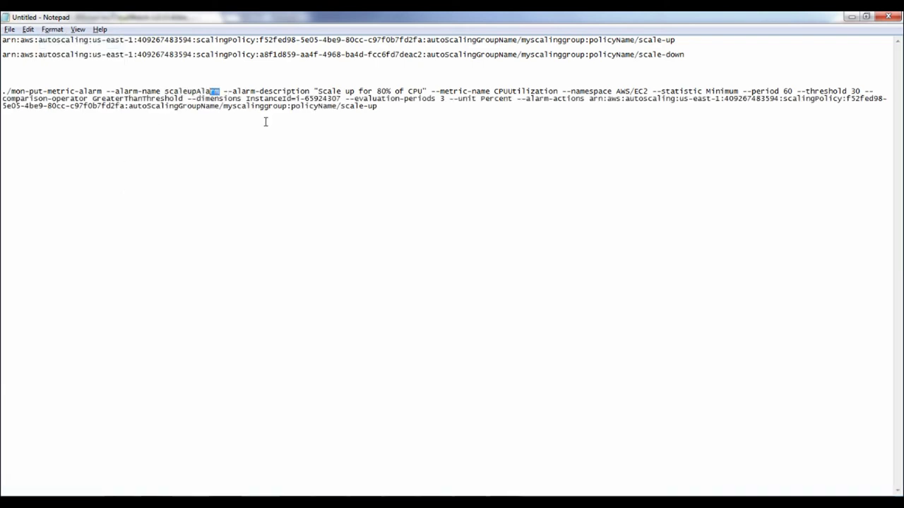
text(downAlarm)
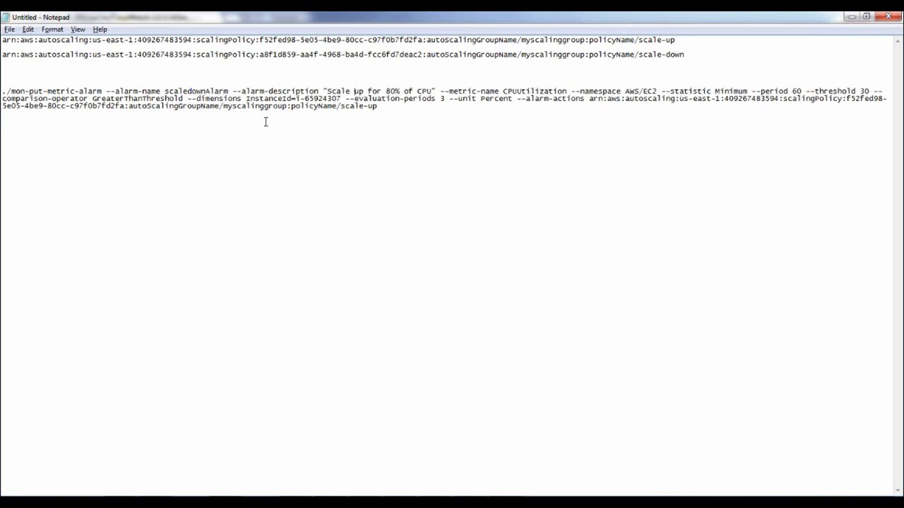
key(shift+Right)
key(shift+Right)
key(shift+Right)
key(shift+Right)
key(shift+Right)
key(shift+Right)
key(shift+Right)
key(shift+Right)
key(shift+Right)
key(shift+Right)
key(shift+Right)
key(shift+Right)
key(shift+Right)
key(shift+Right)
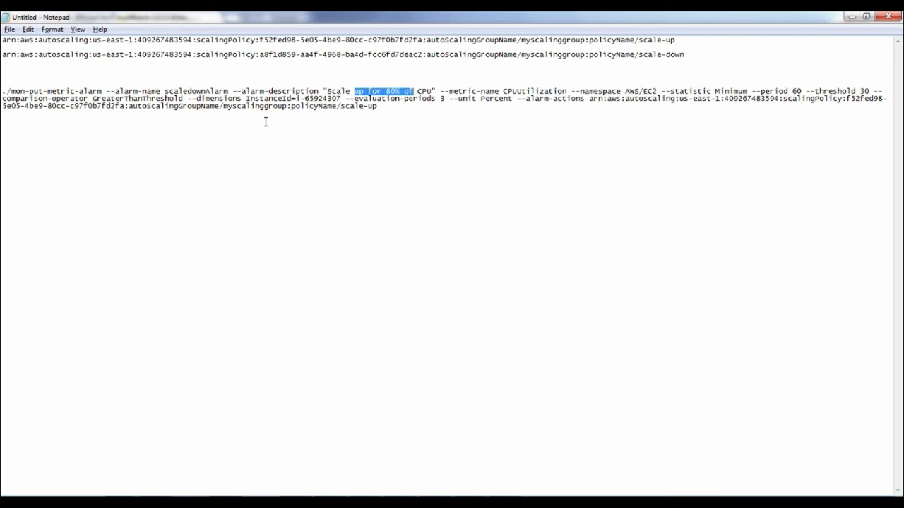
key(shift+Right)
key(shift+Right)
key(shift+Right)
text(down fo)
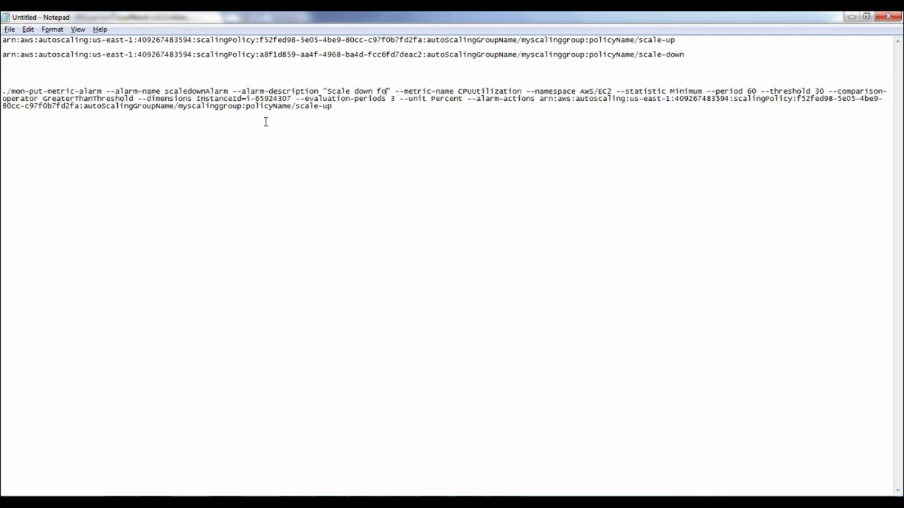
text(r 10% of CPU)
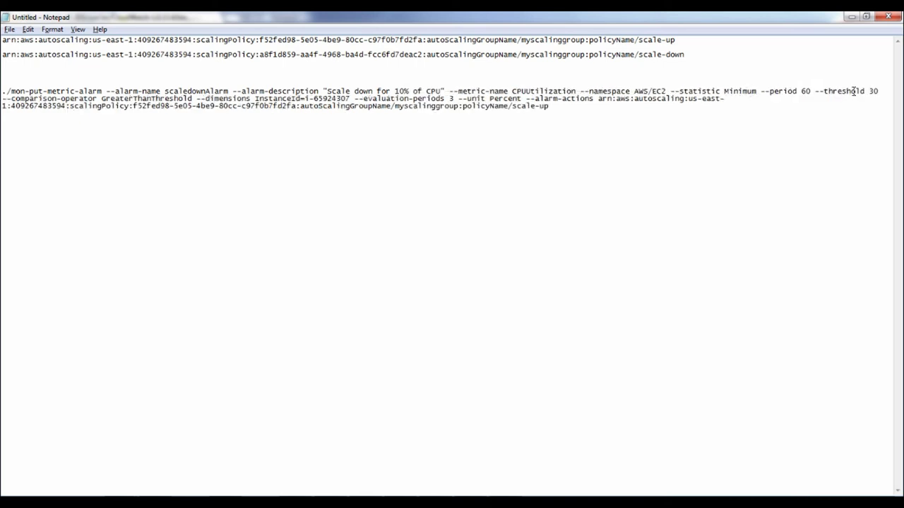
Change the threshold to 10 and the operator to LessThanThreshold.
double_click(875, 92)
text(10)
double_click(147, 99)
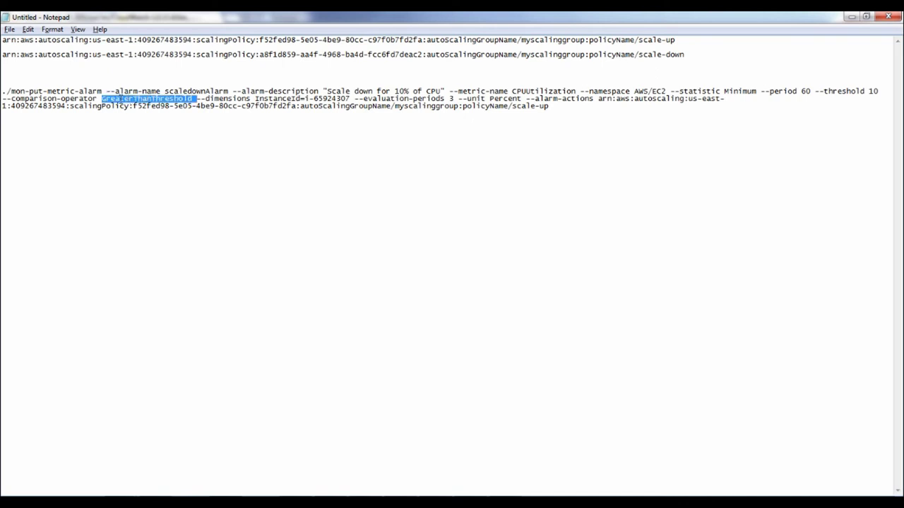
click(131, 99)
drag(131, 99, 103, 99)
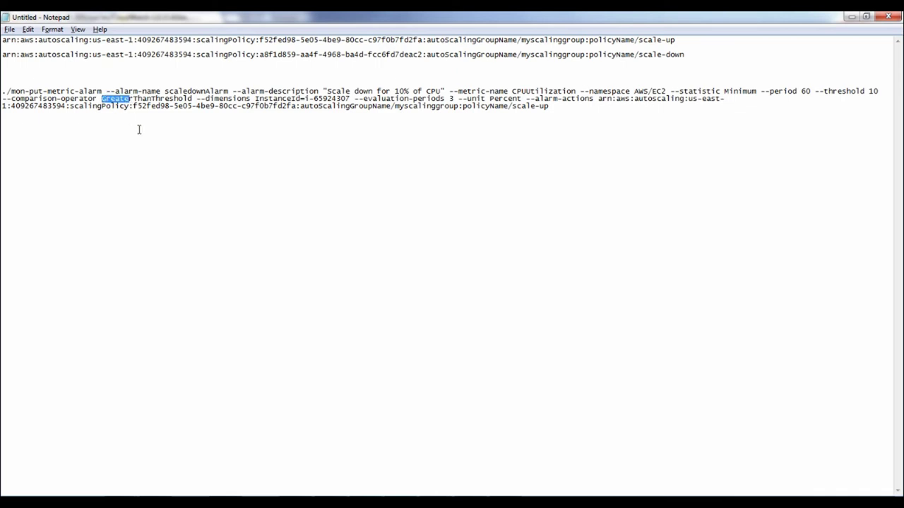
key(BackSpace)
text(Less)
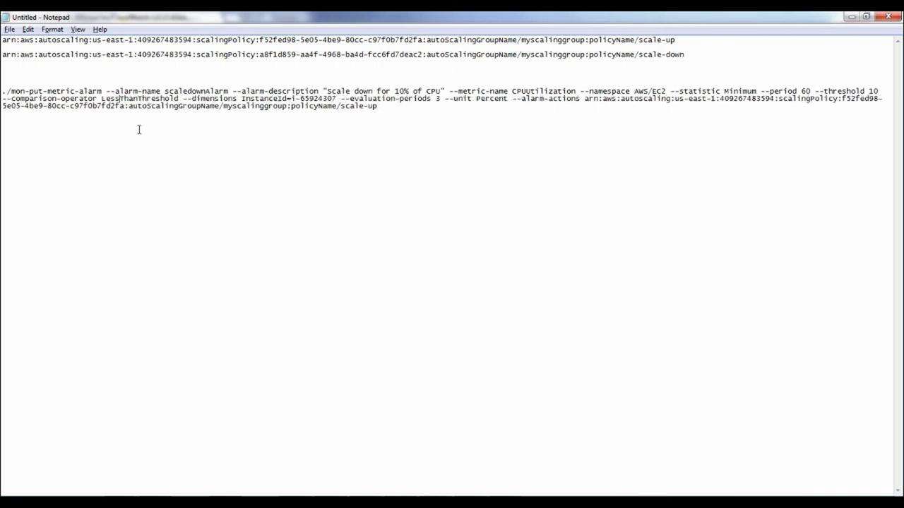
Replace the scale-up ARN in the alarm actions with the scale-down policy ARN.
drag(696, 54, 1, 55)
key(ctrl+c)
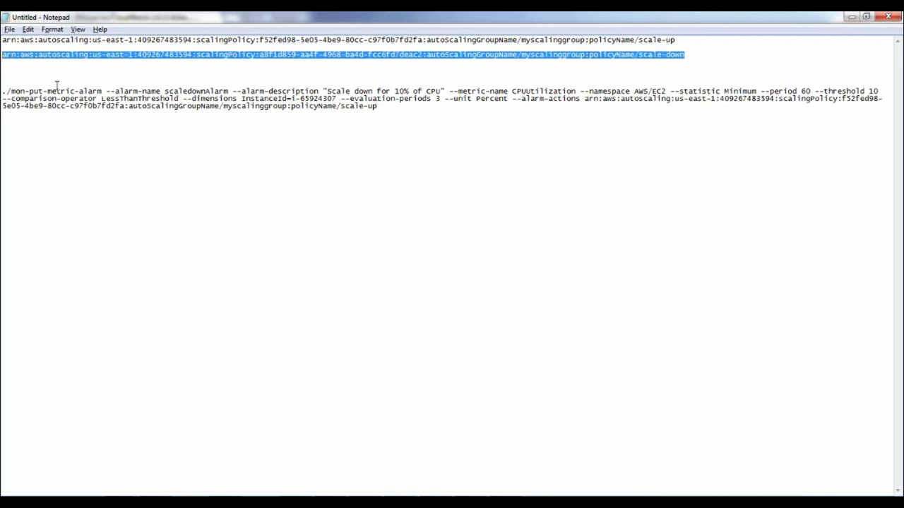
click(600, 107)
drag(586, 99, 1, 69)
key(ctrl+v)
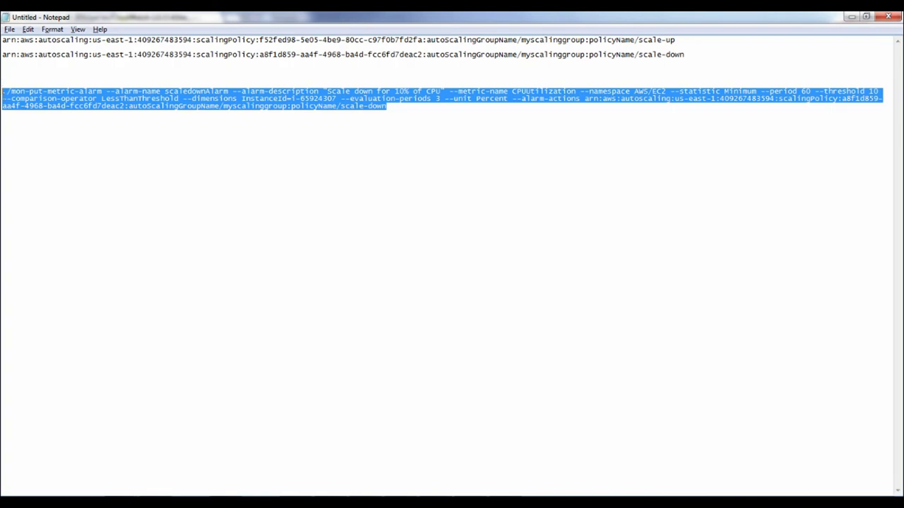
key(alt+Tab)
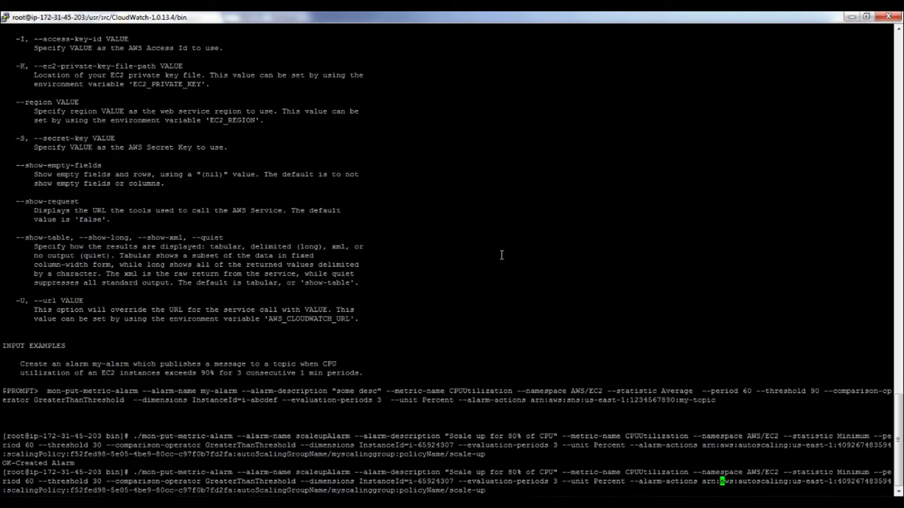
Cancel the recalled command, then paste and run the scaledownAlarm command in PuTTY.
key(ctrl+v)
key(ctrl+c)
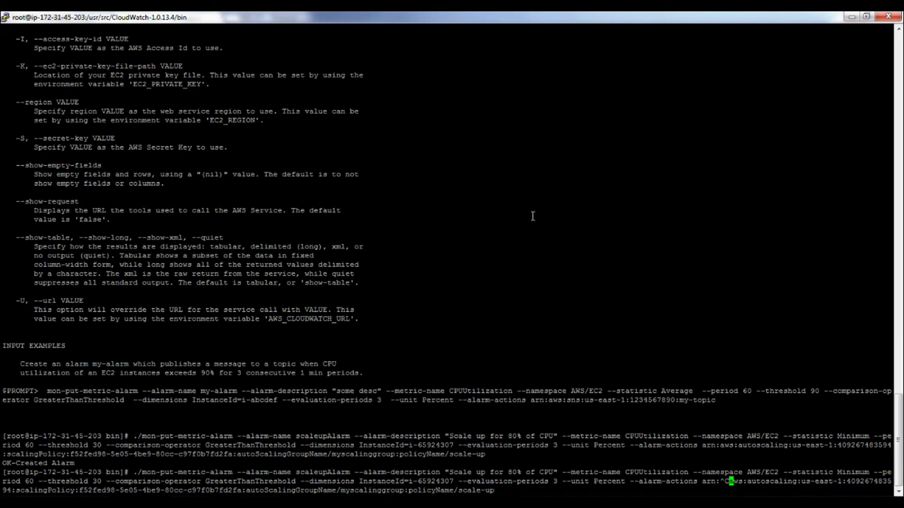
key(ctrl+c)
key(ctrl+c)
key(Return)
key(Return)
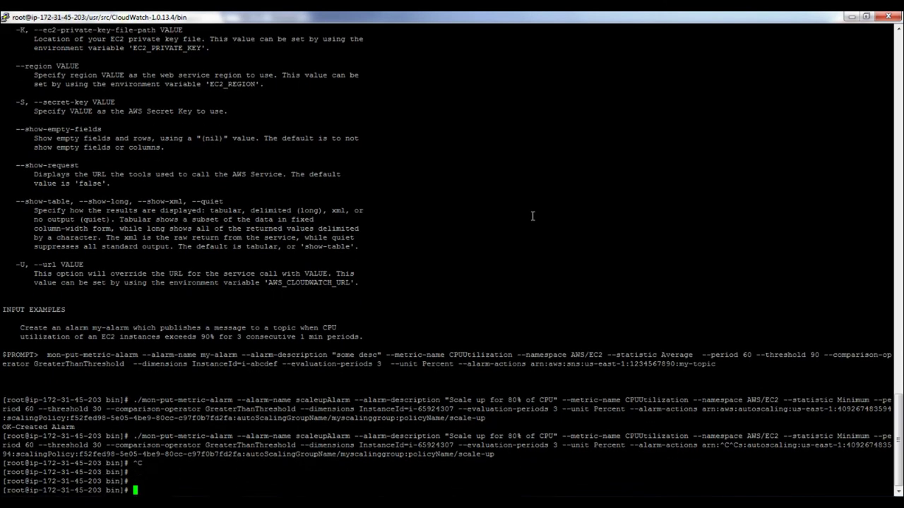
right_click(532, 216)
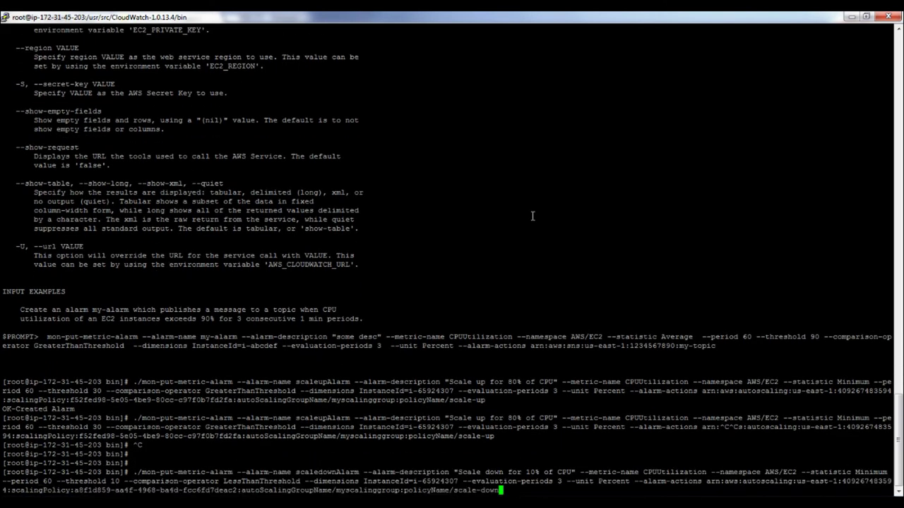
key(Return)
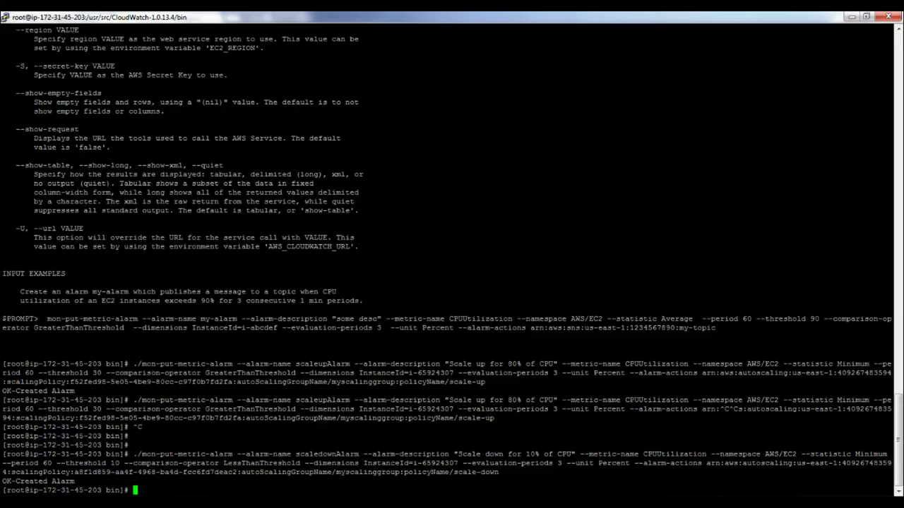
key(alt+Tab)
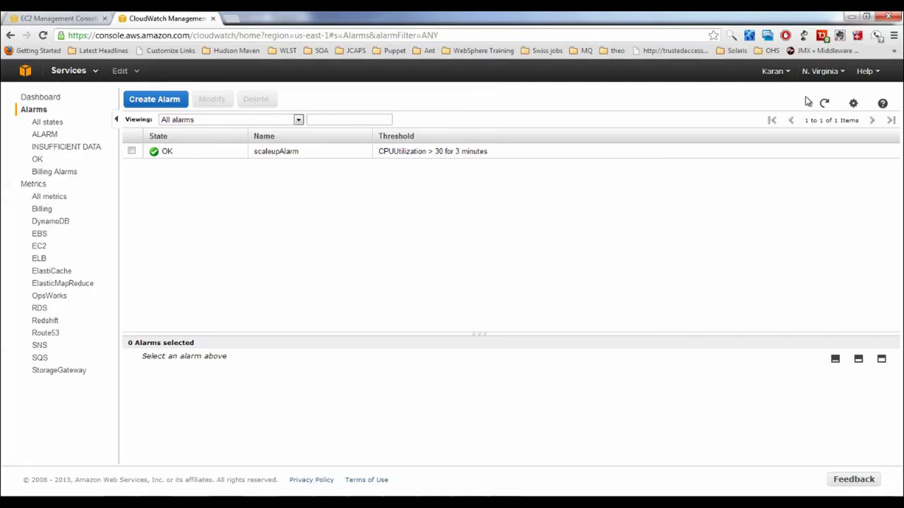
Refresh the CloudWatch Alarms list to show scaledownAlarm beside scaleupAlarm.
click(823, 103)
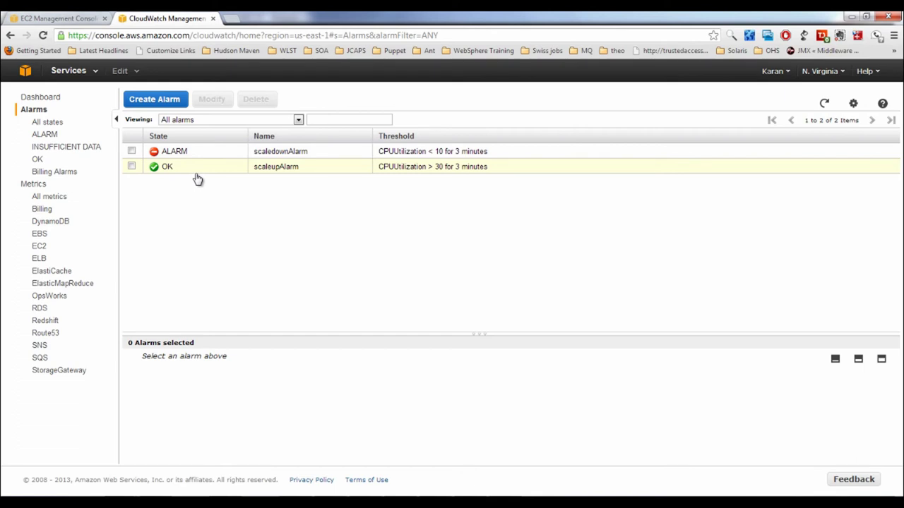
key(alt+Tab)
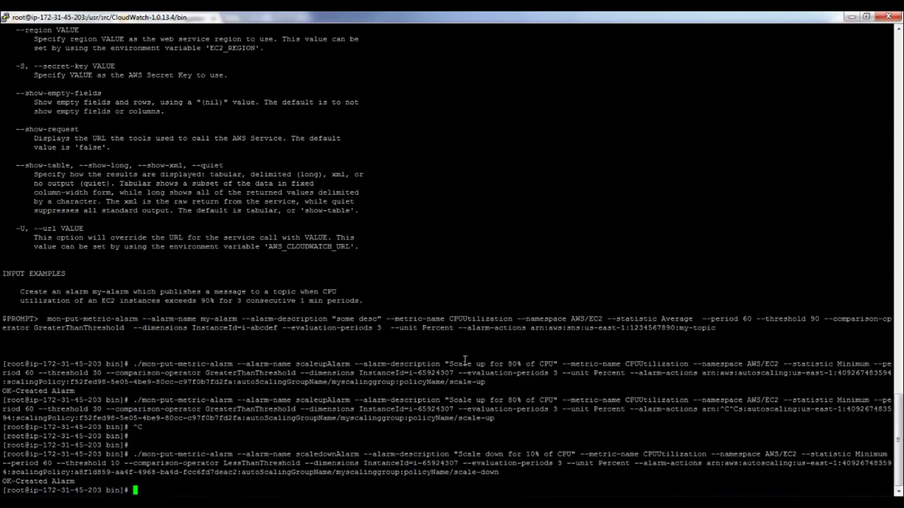
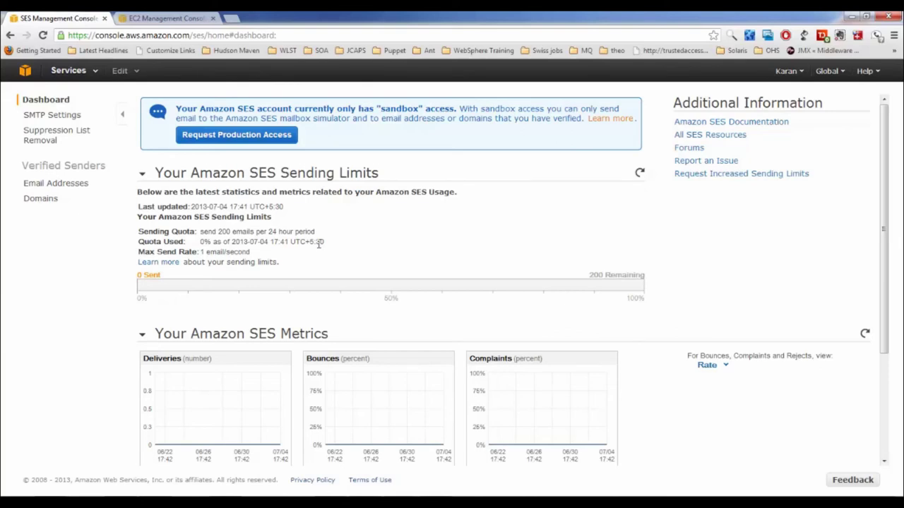
Load the AuthSMTP homepage in a new browser tab, then return to the SES console tab.
click(233, 19)
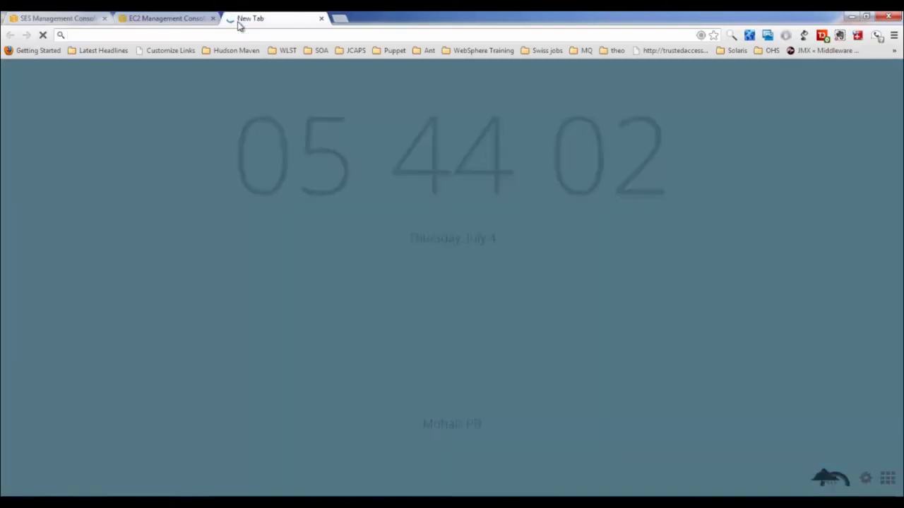
text(authsmtp)
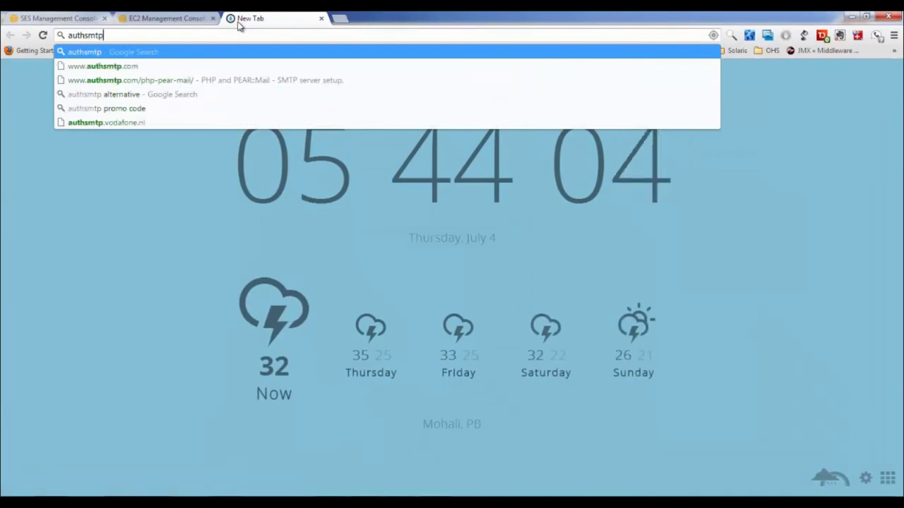
key(ctrl+Return)
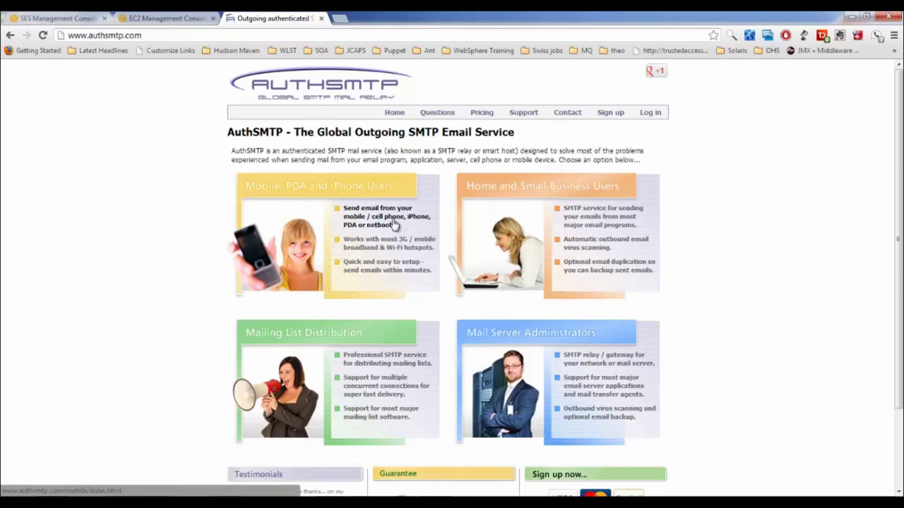
click(60, 18)
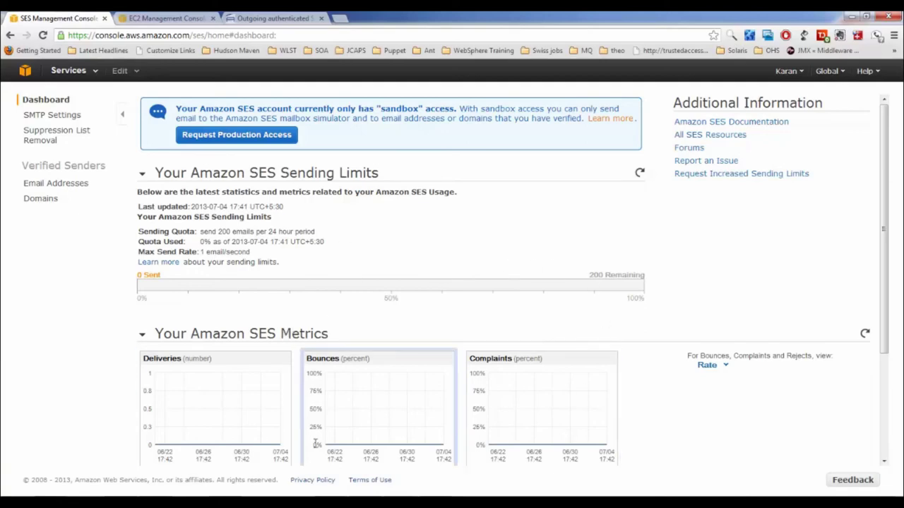
Highlight the 200-email quota, maximum send rate, 0% used and sandbox notice, then view SMTP Settings.
scroll(380, 275, down, 2)
scroll(374, 277, up, 2)
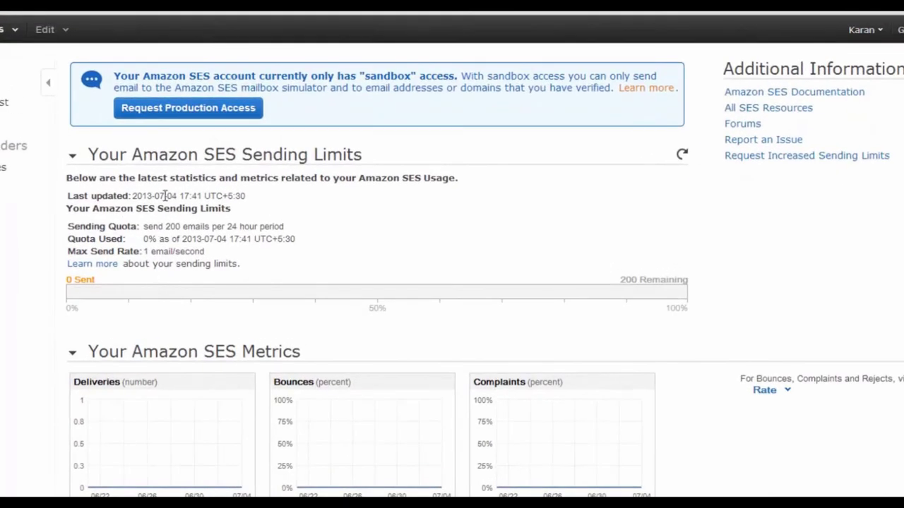
drag(145, 226, 221, 223)
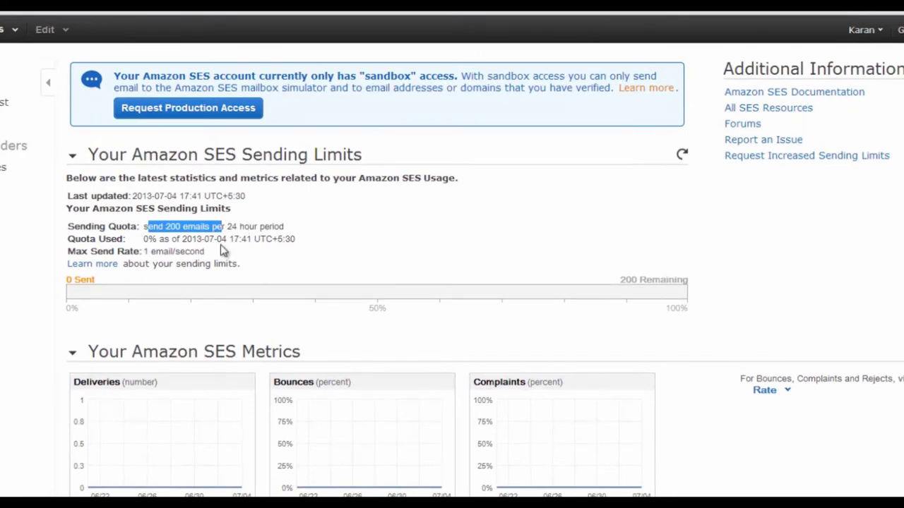
drag(145, 252, 206, 252)
double_click(151, 239)
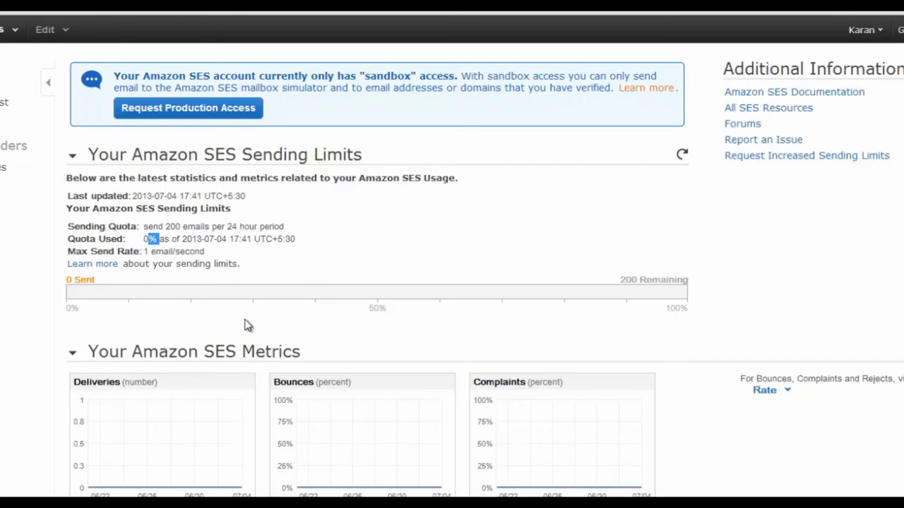
drag(166, 75, 410, 75)
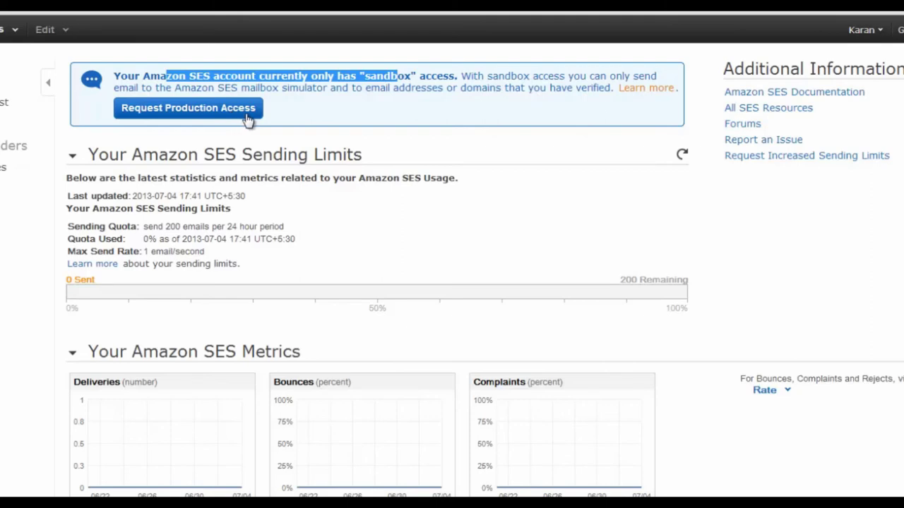
click(55, 118)
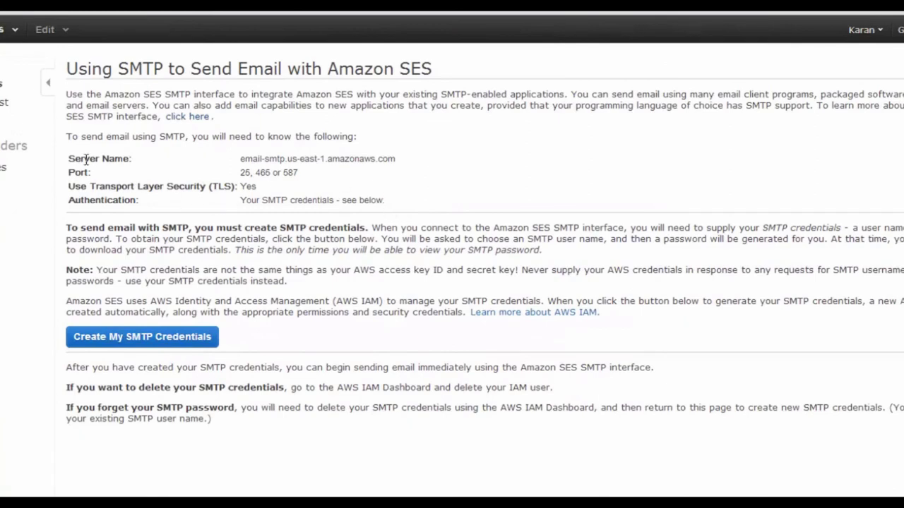
Highlight the SMTP server name and the ports 25, 465 or 587.
drag(73, 158, 356, 167)
click(357, 168)
drag(241, 159, 394, 157)
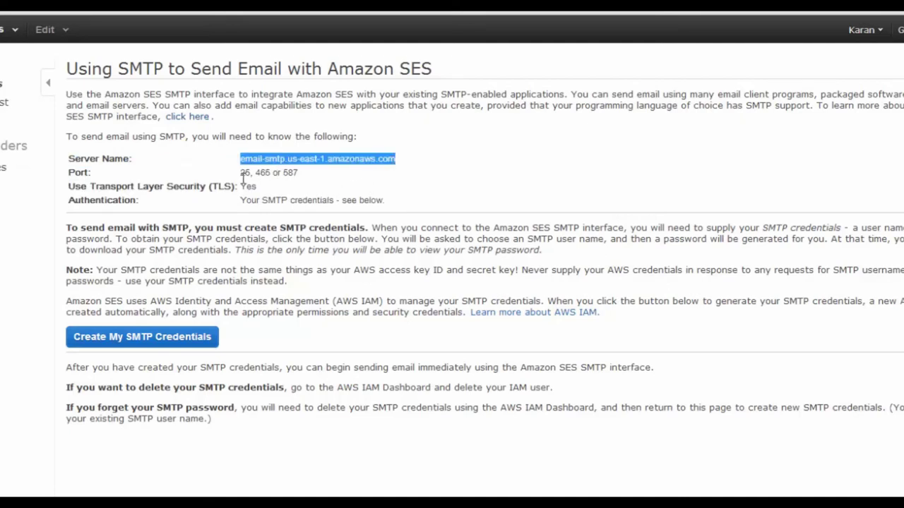
double_click(244, 173)
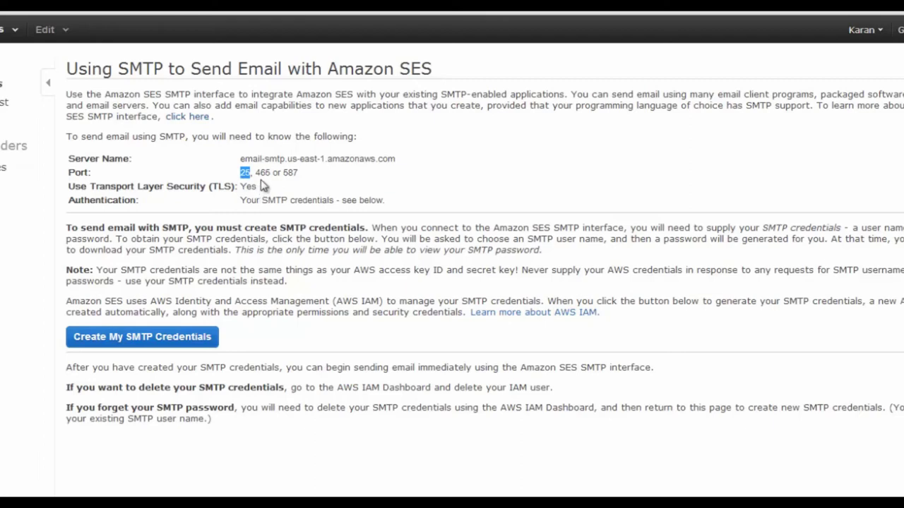
drag(256, 173, 301, 182)
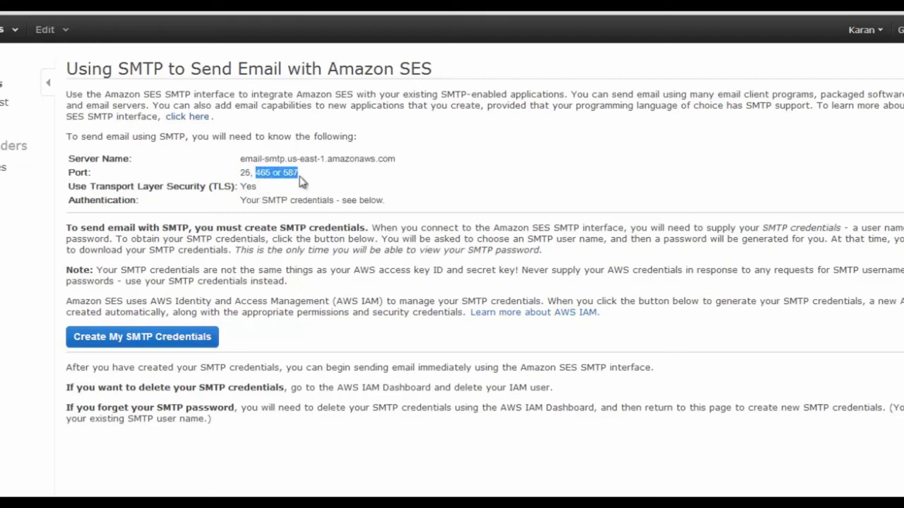
Point out that TLS is required, then begin creating SMTP credentials.
click(283, 198)
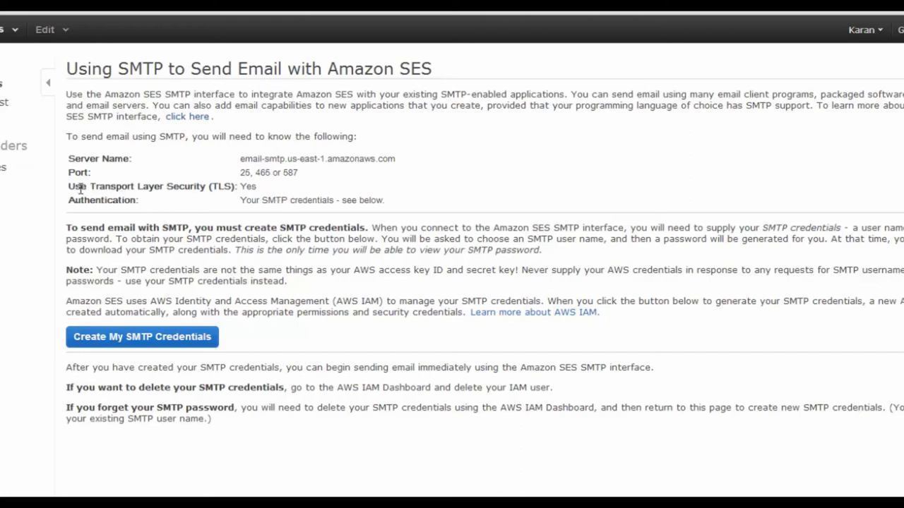
drag(81, 188, 229, 187)
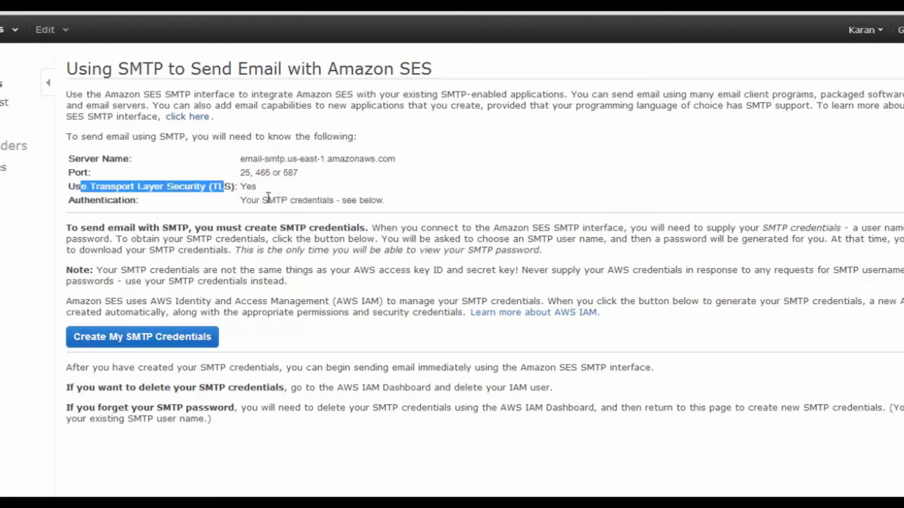
double_click(249, 186)
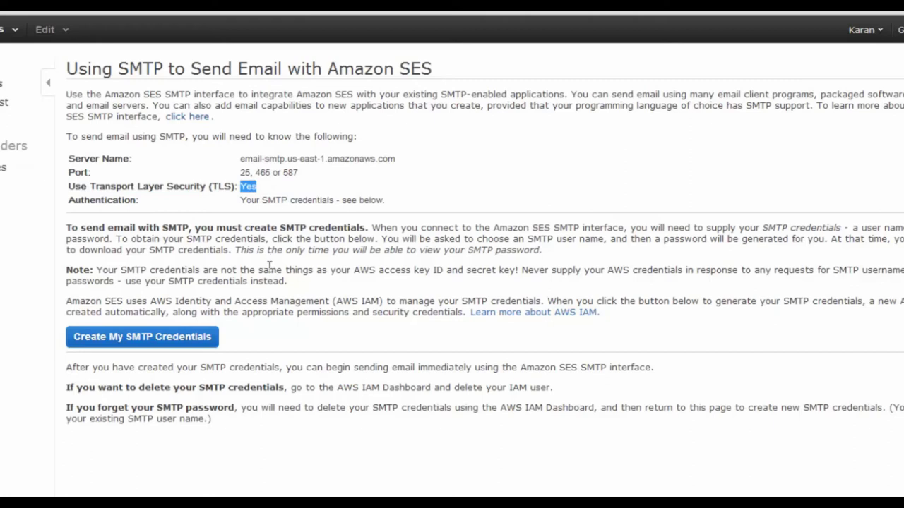
double_click(263, 172)
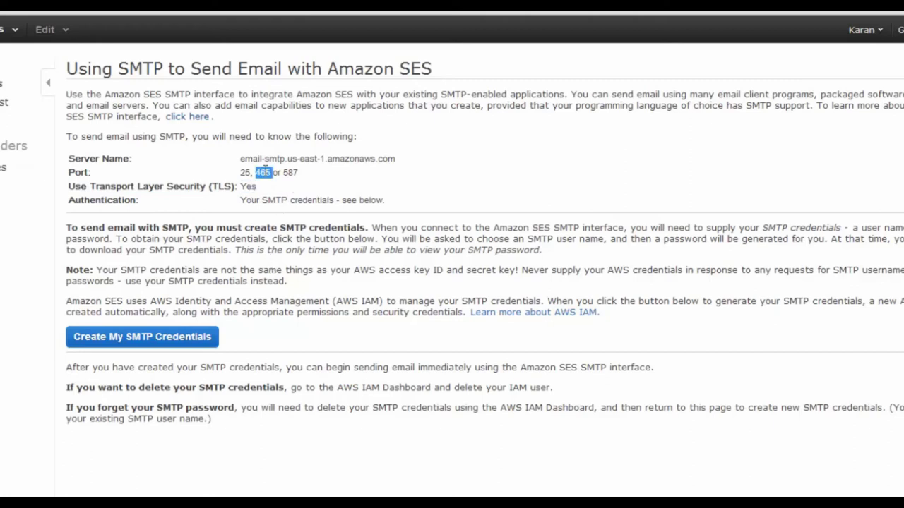
double_click(247, 186)
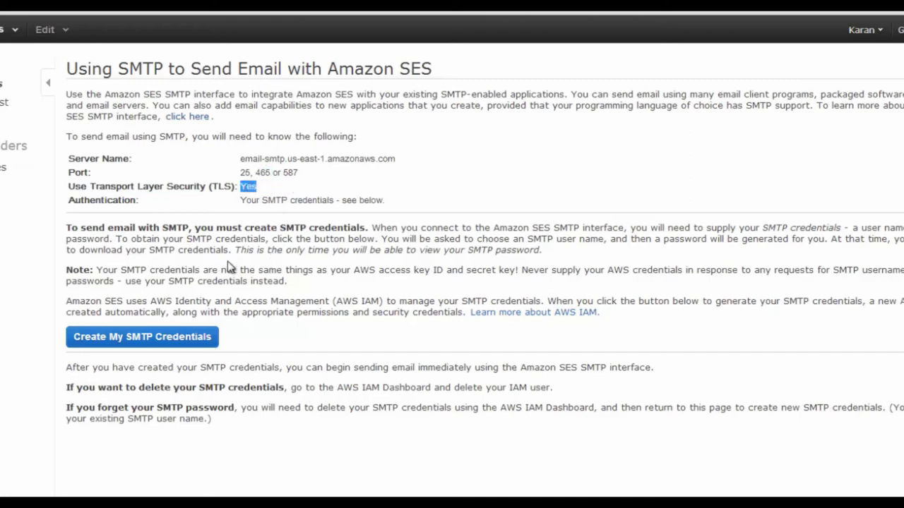
click(258, 205)
click(146, 338)
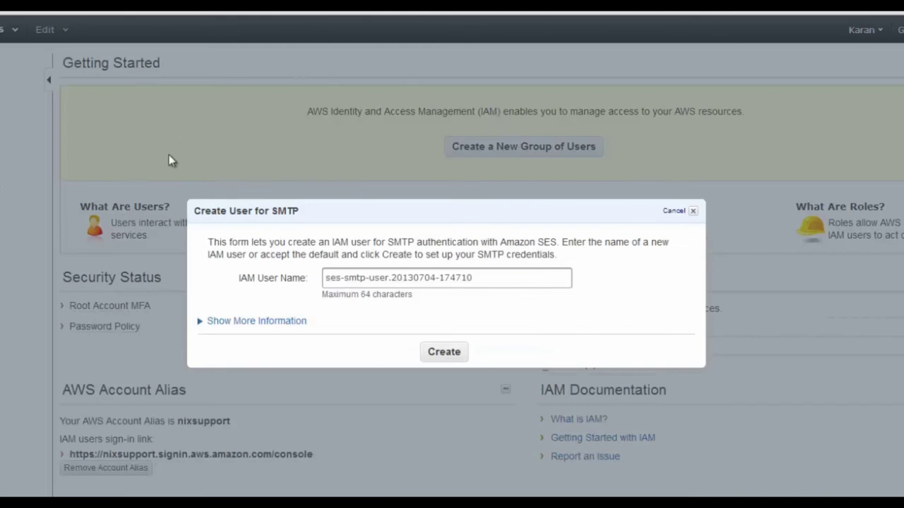
Create the IAM SMTP user with its default name and reveal its SMTP username and password.
click(446, 276)
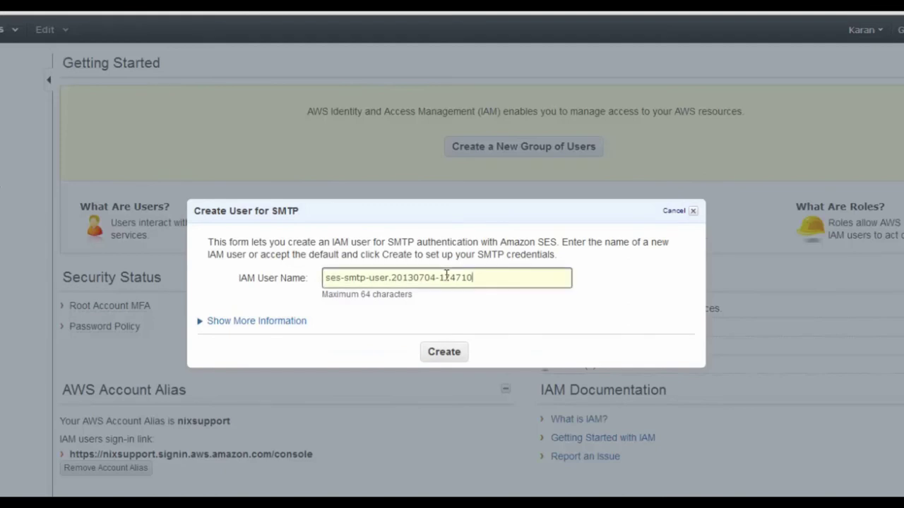
drag(446, 275, 304, 279)
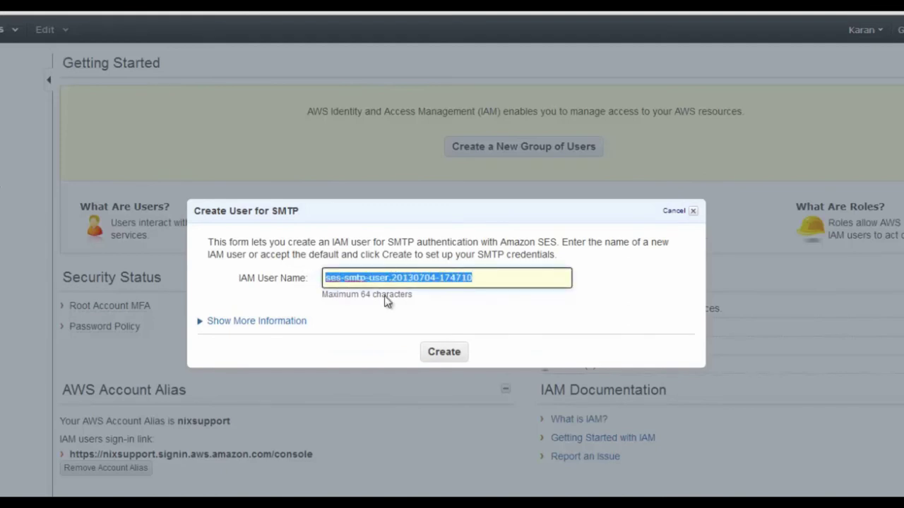
click(432, 355)
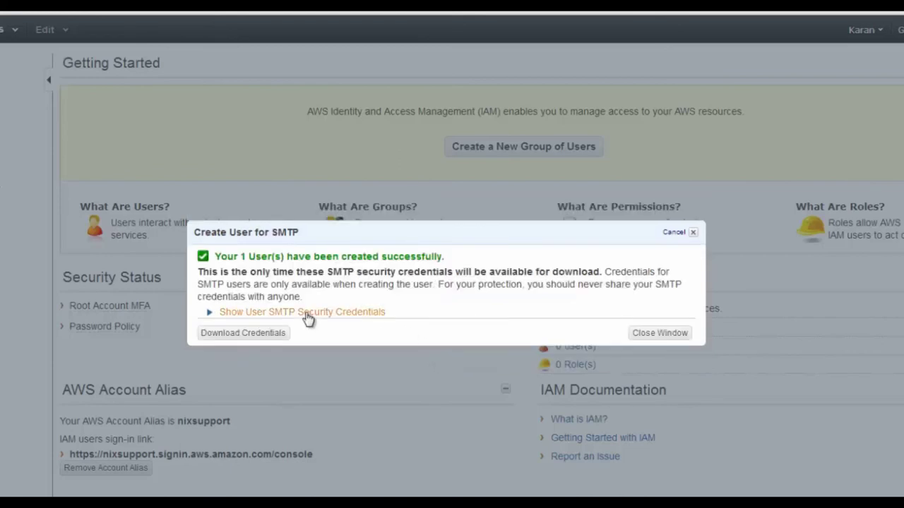
click(308, 319)
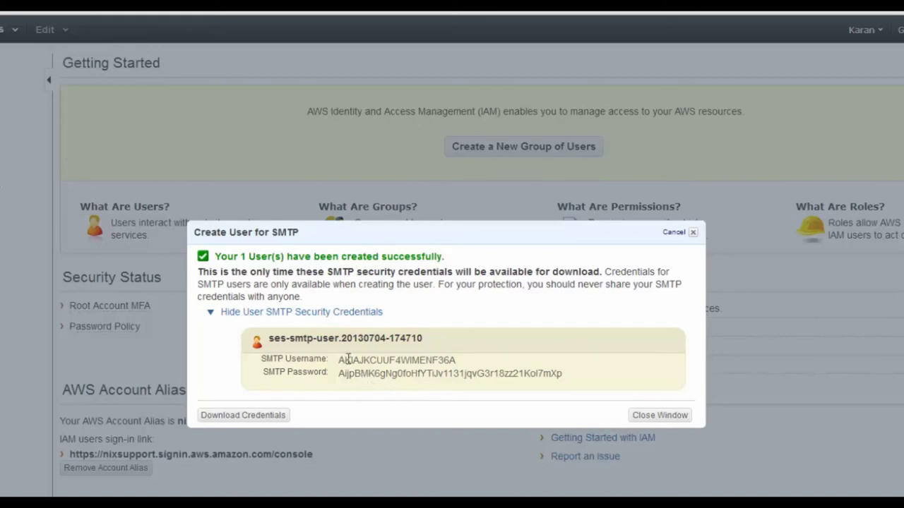
drag(339, 360, 456, 359)
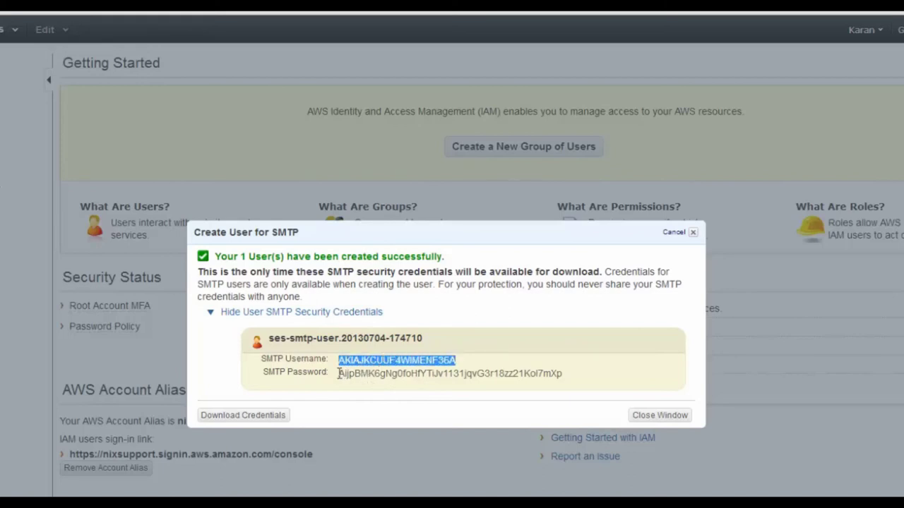
drag(338, 374, 571, 372)
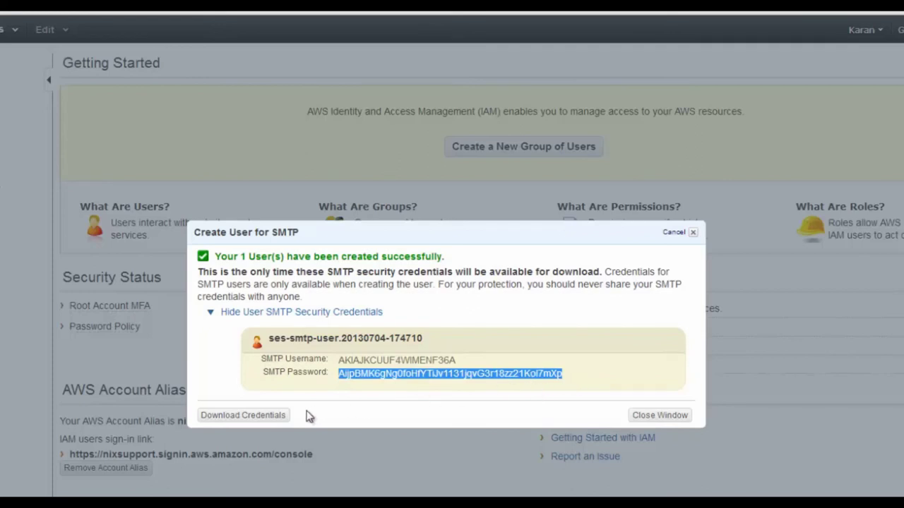
Download the SMTP credentials as credentials_11.csv and close the IAM window.
click(279, 416)
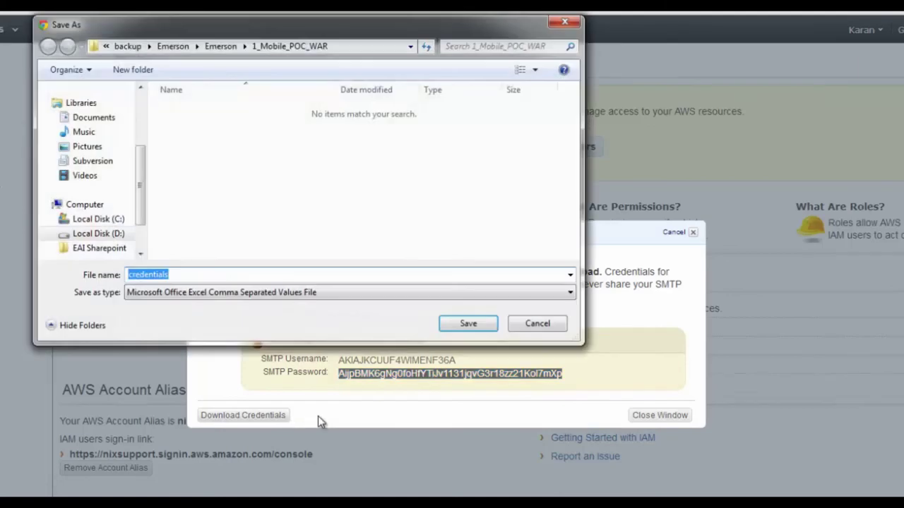
click(190, 275)
text(_11)
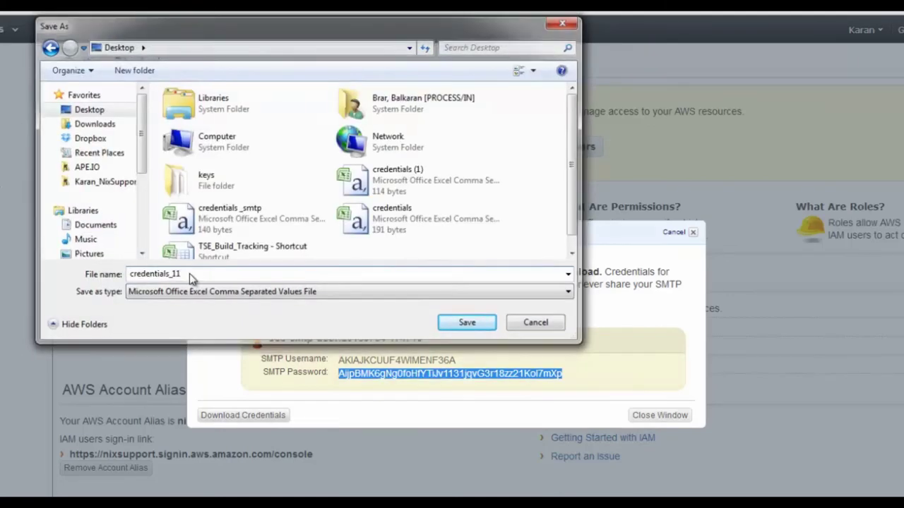
key(Return)
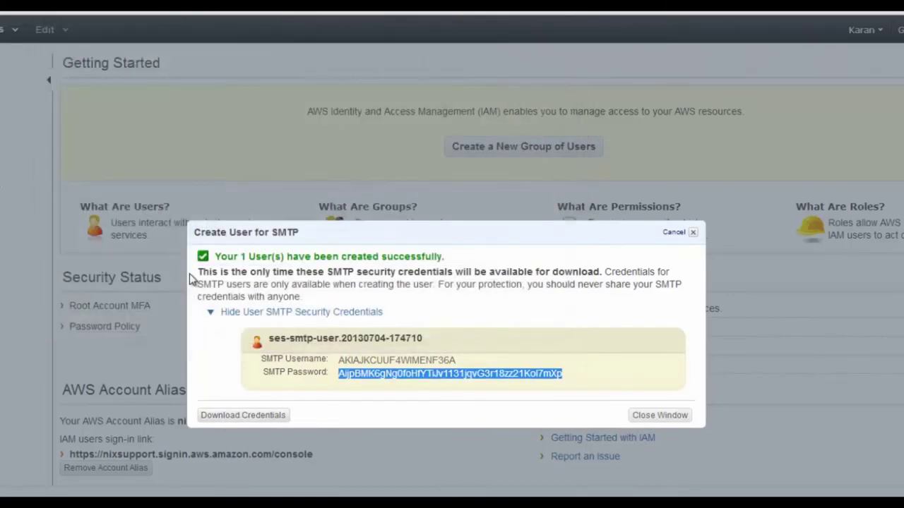
click(656, 415)
click(548, 456)
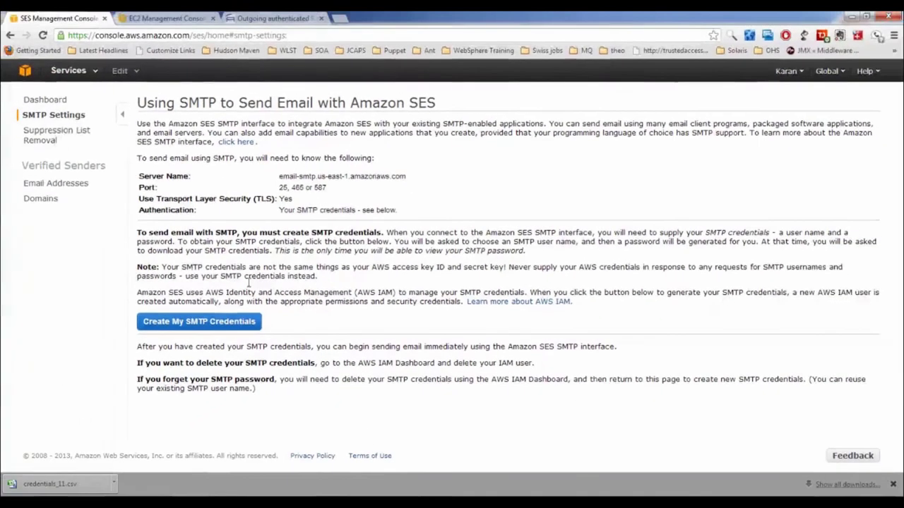
Select the previously verified support email address and remove it from the verified senders.
click(55, 185)
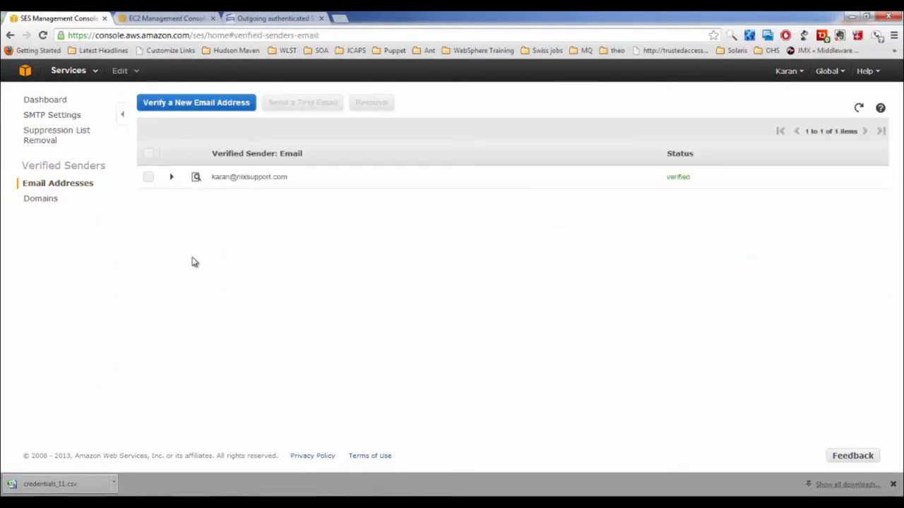
click(41, 200)
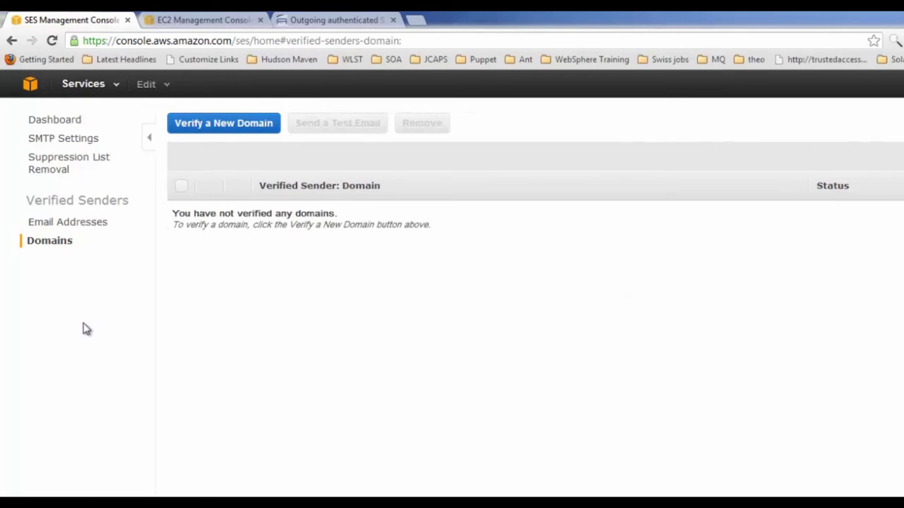
click(70, 227)
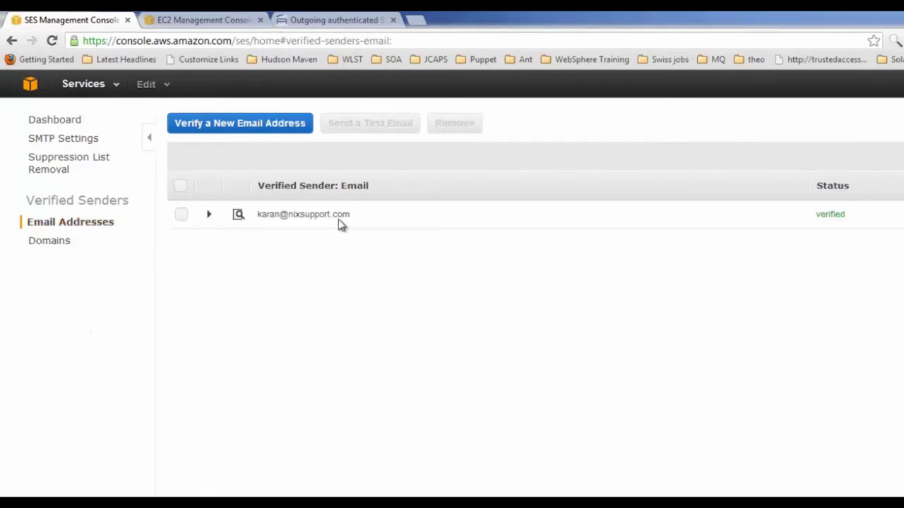
click(184, 215)
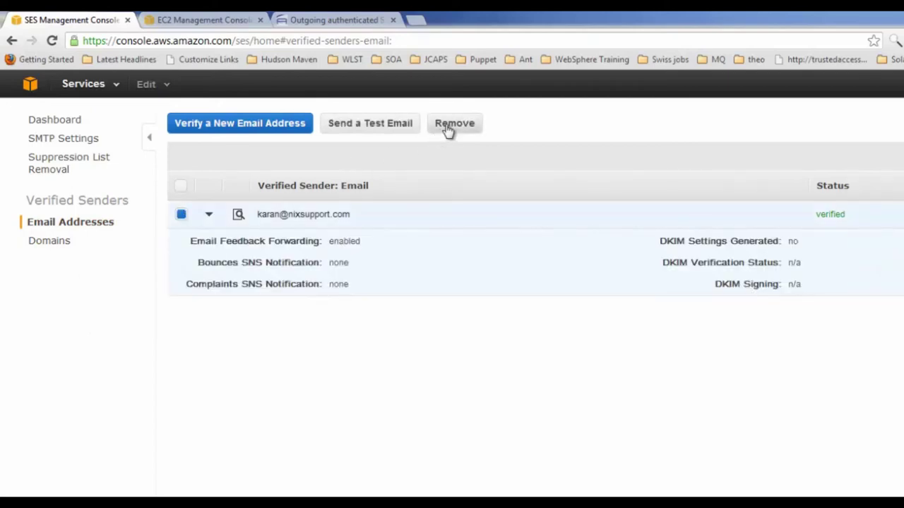
click(449, 129)
click(646, 289)
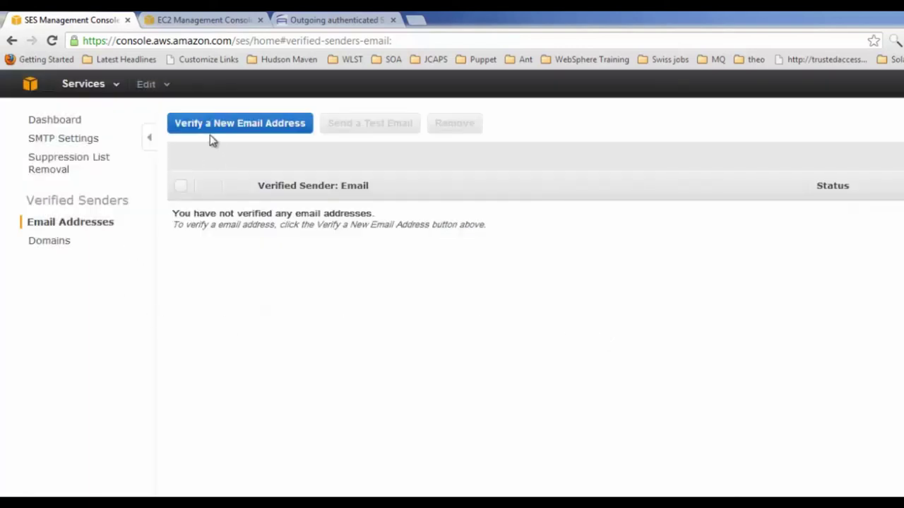
Re-add the same support email address for verification and send the verification email.
click(219, 126)
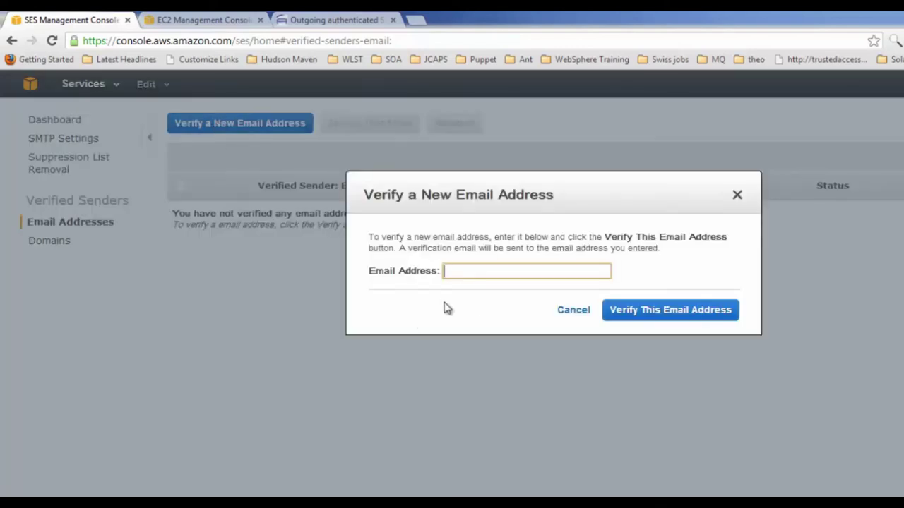
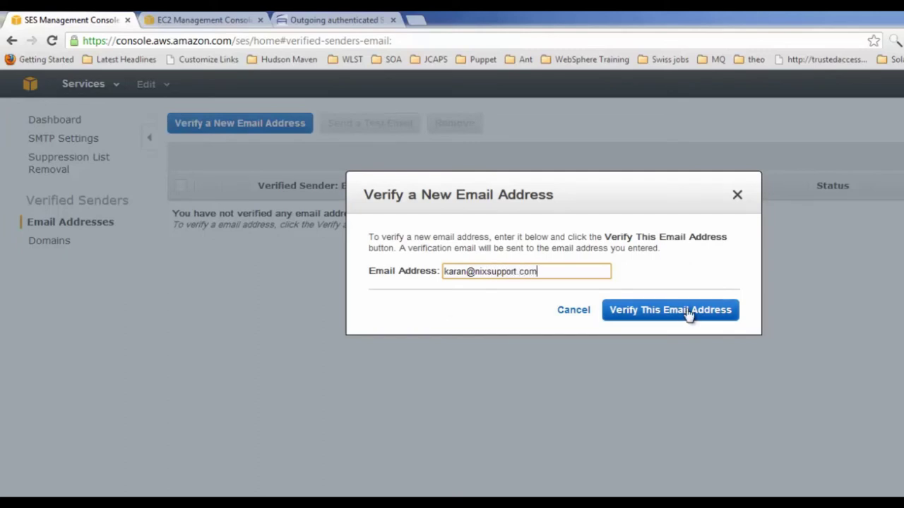
click(688, 313)
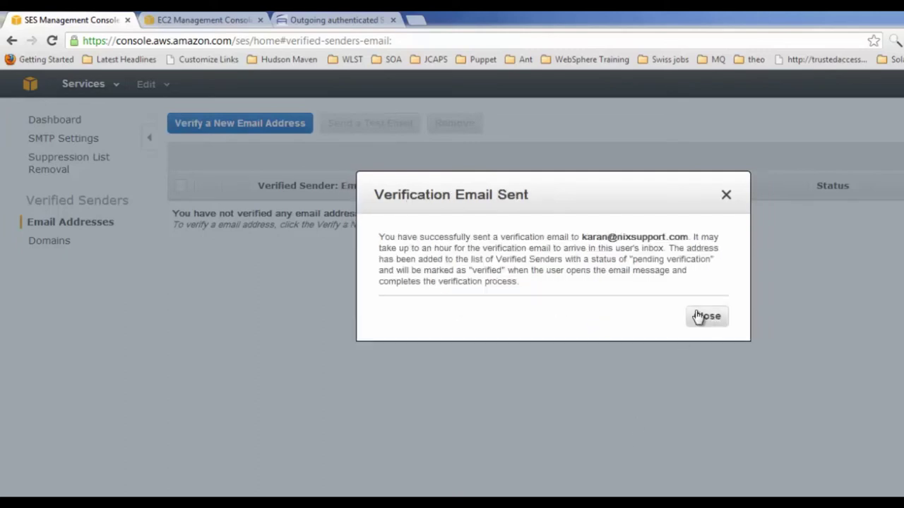
click(707, 317)
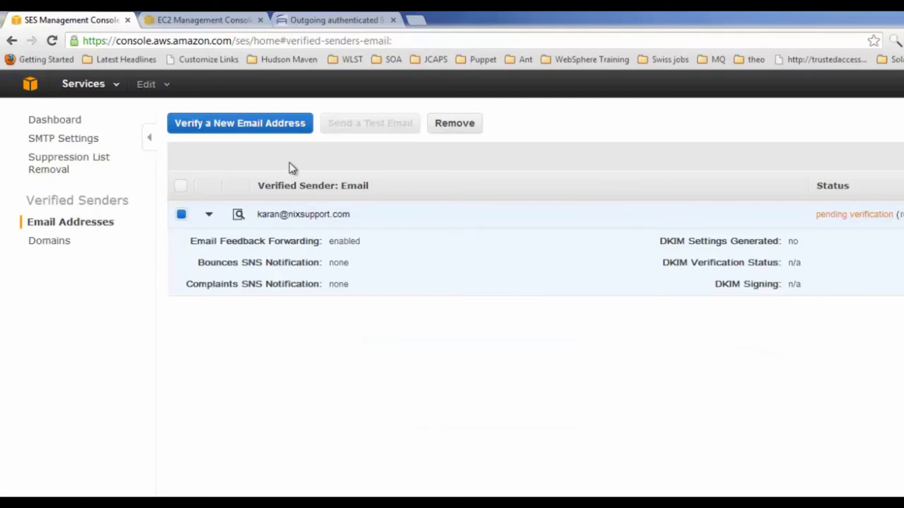
click(356, 21)
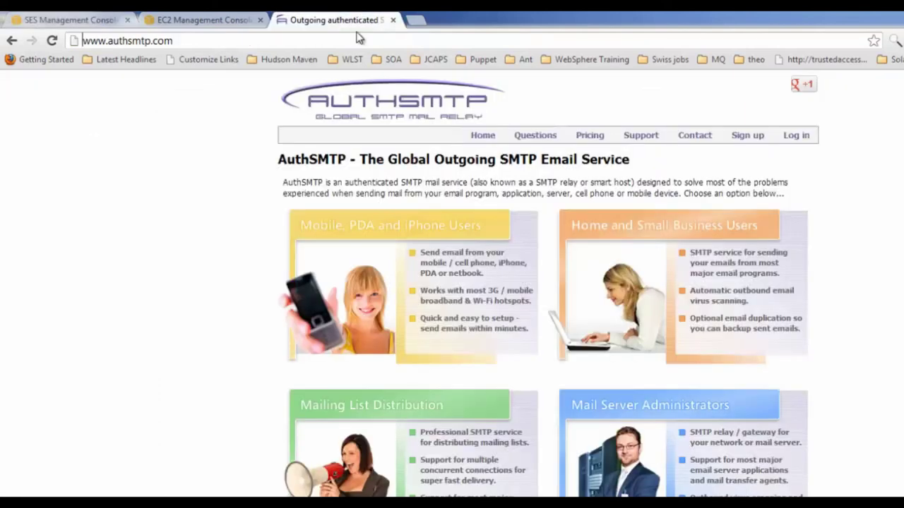
Open Gmail, follow the SES verification link to confirm success, then refresh the SES senders list.
click(351, 39)
key(ctrl+a)
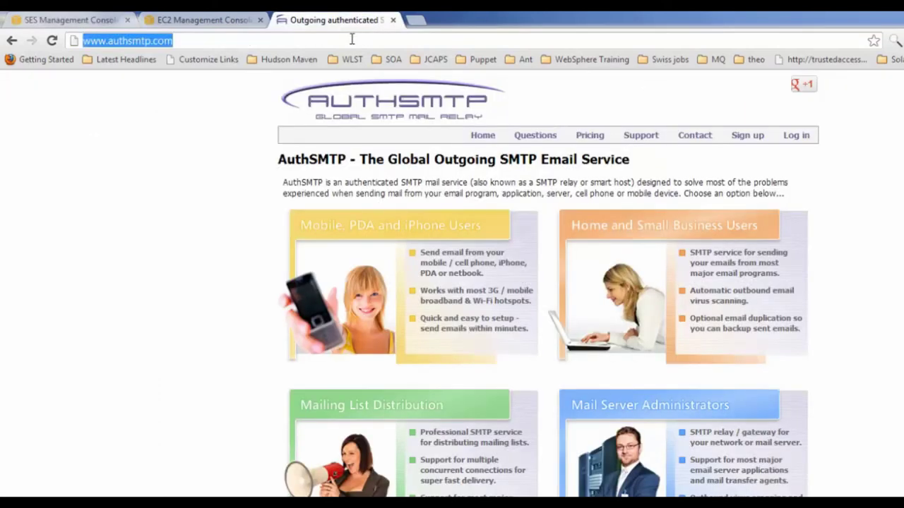
text(gmail)
key(Return)
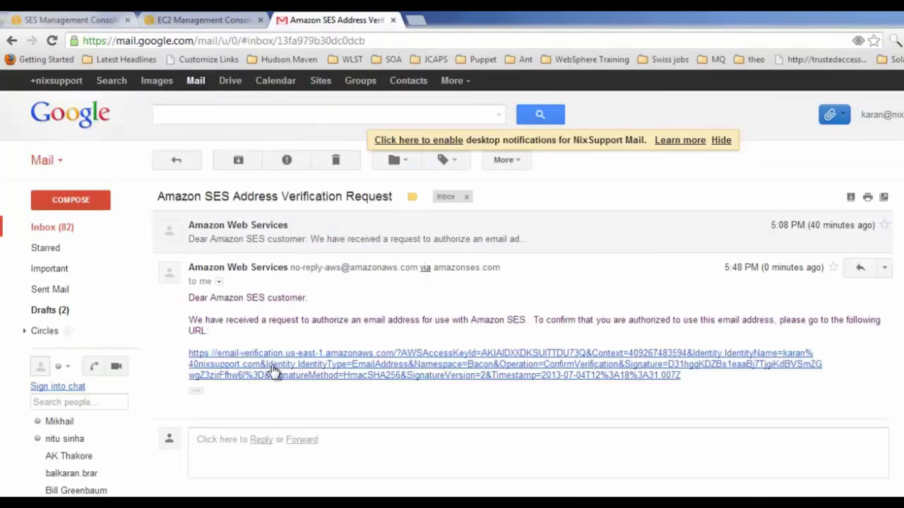
click(274, 372)
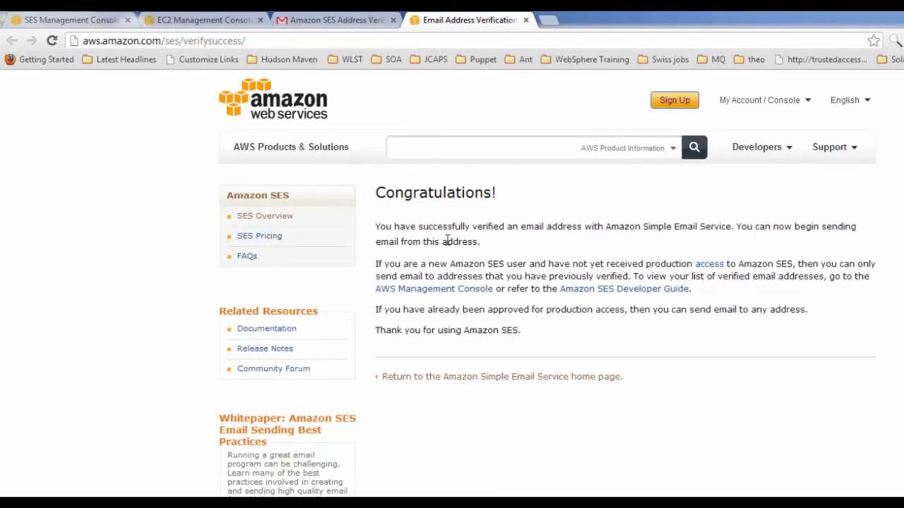
drag(407, 227, 439, 240)
click(440, 240)
click(77, 20)
click(859, 109)
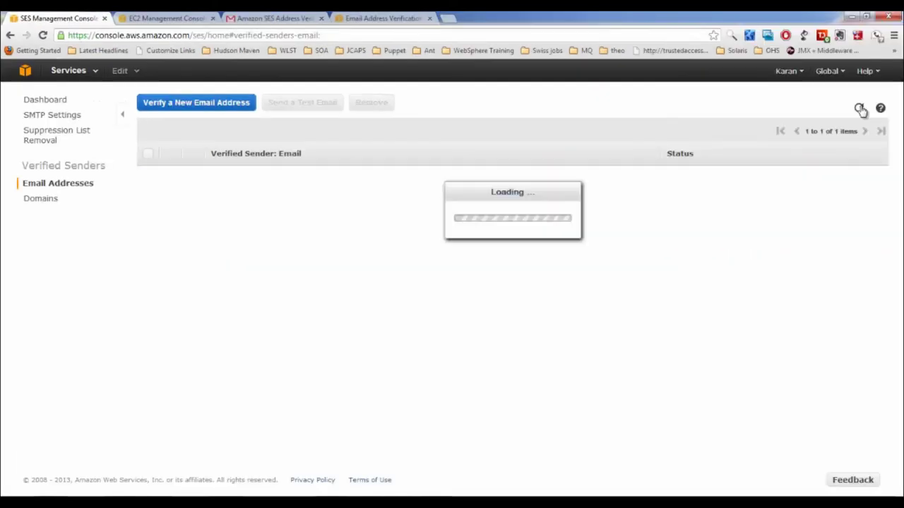
Check that the support email address now shows as verified, then view the Domains list.
double_click(714, 181)
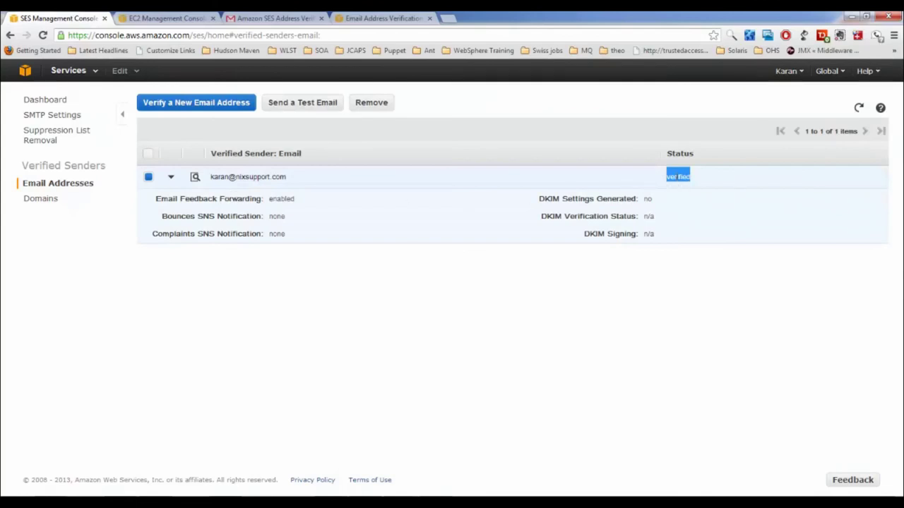
double_click(136, 319)
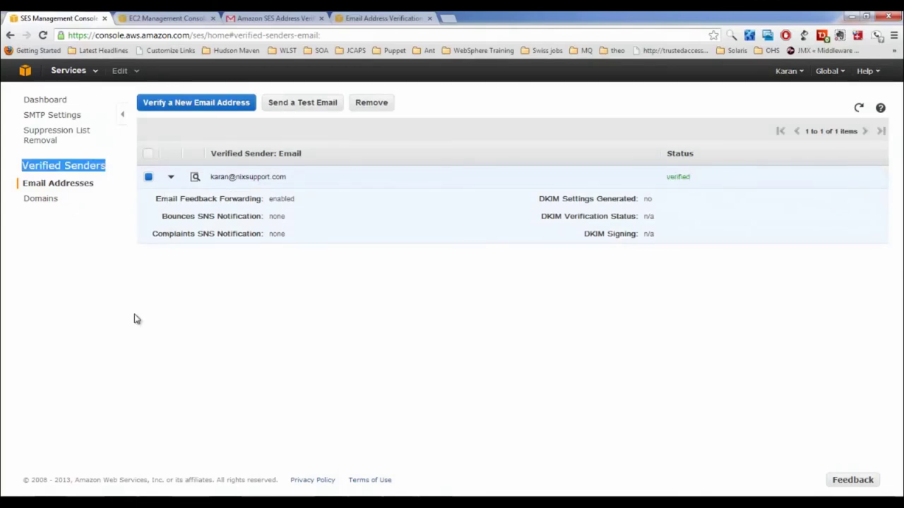
click(48, 204)
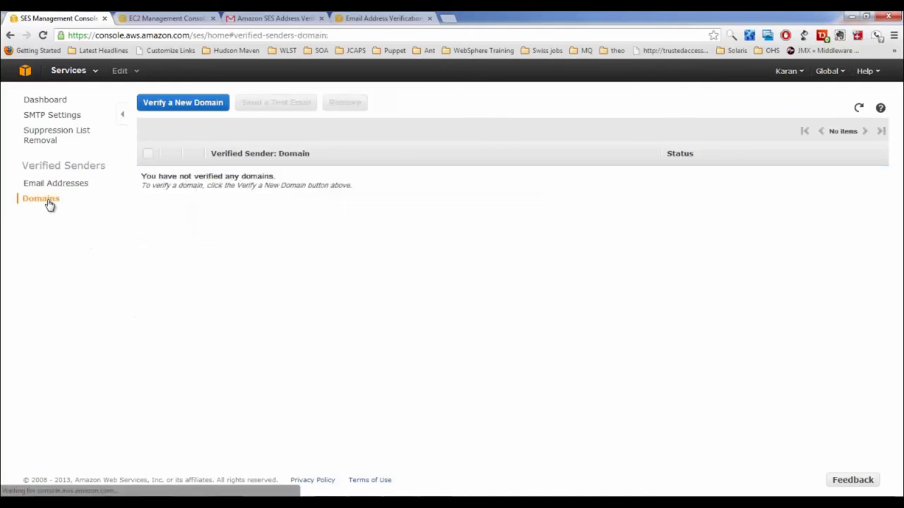
Submit nixsupport.com for domain verification and review its TXT record name and value.
click(175, 104)
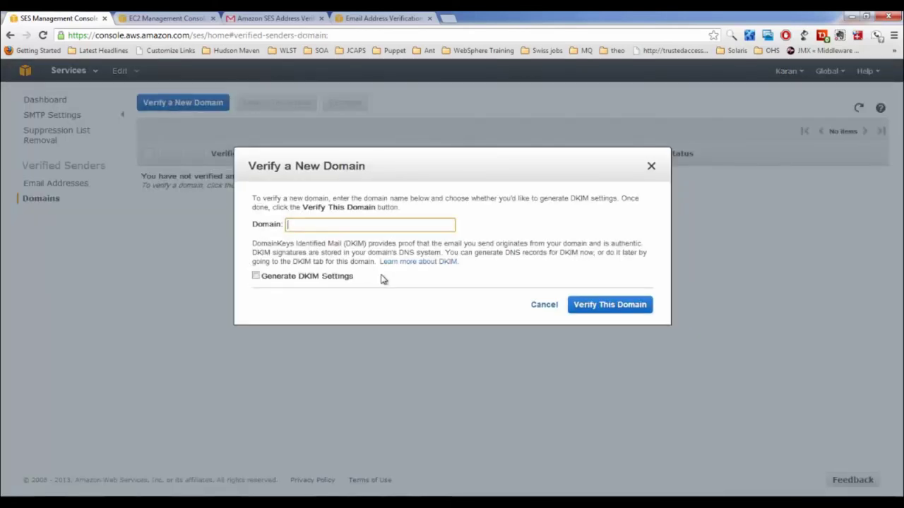
text(nixsupport.com)
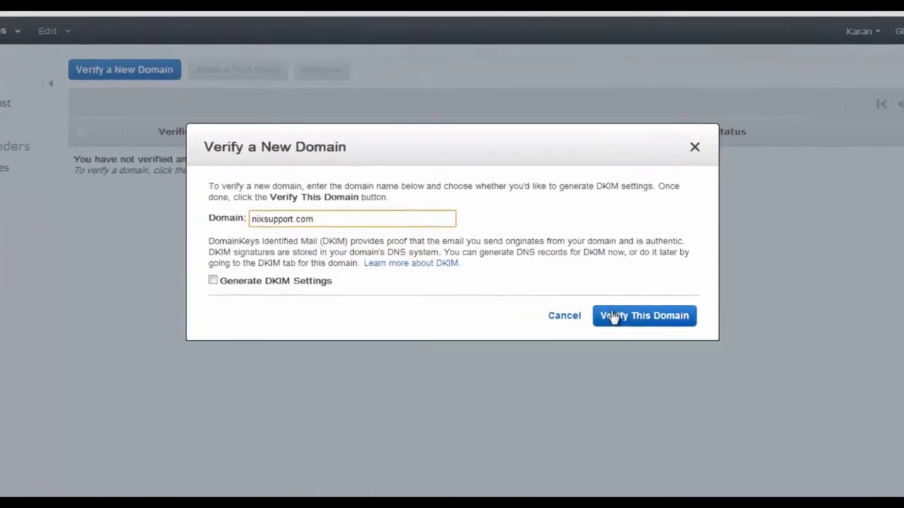
click(612, 317)
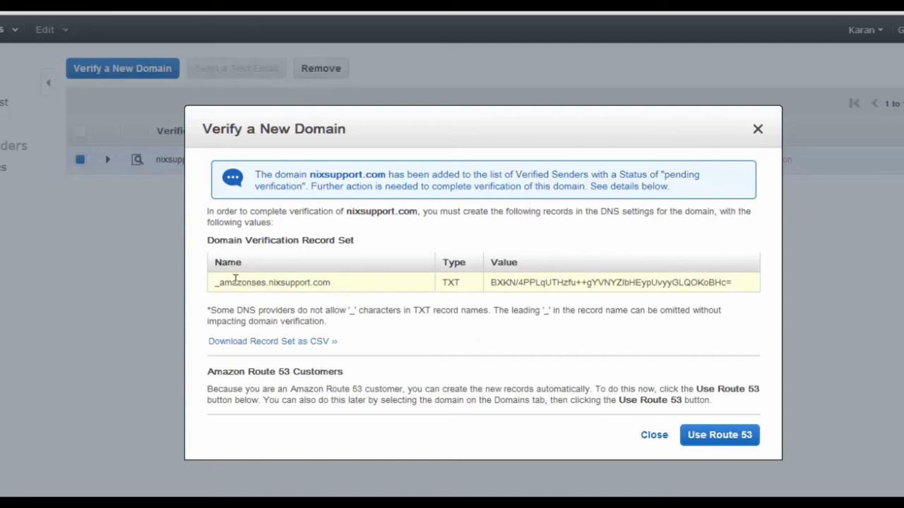
double_click(450, 282)
drag(510, 281, 517, 283)
click(478, 339)
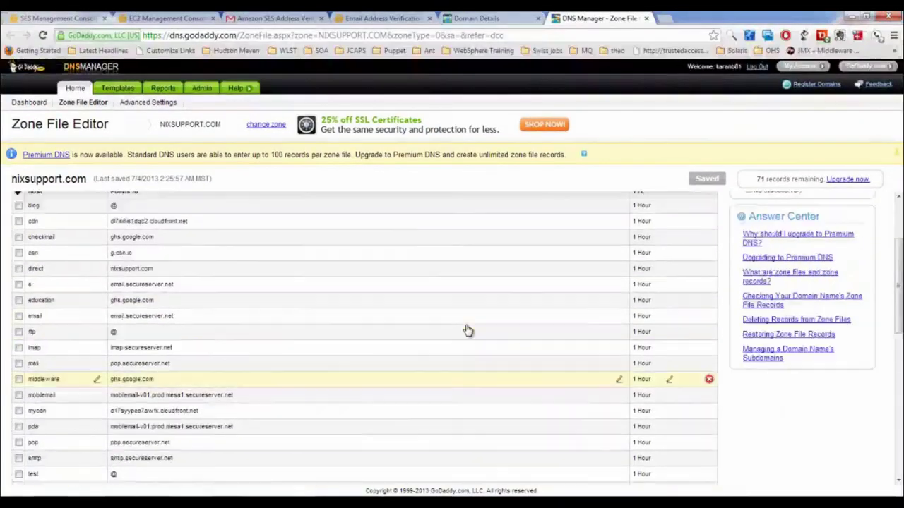
Add a GoDaddy TXT record whose host is the SES record name without the leading underscore.
scroll(445, 332, up, 3)
scroll(381, 366, down, 6)
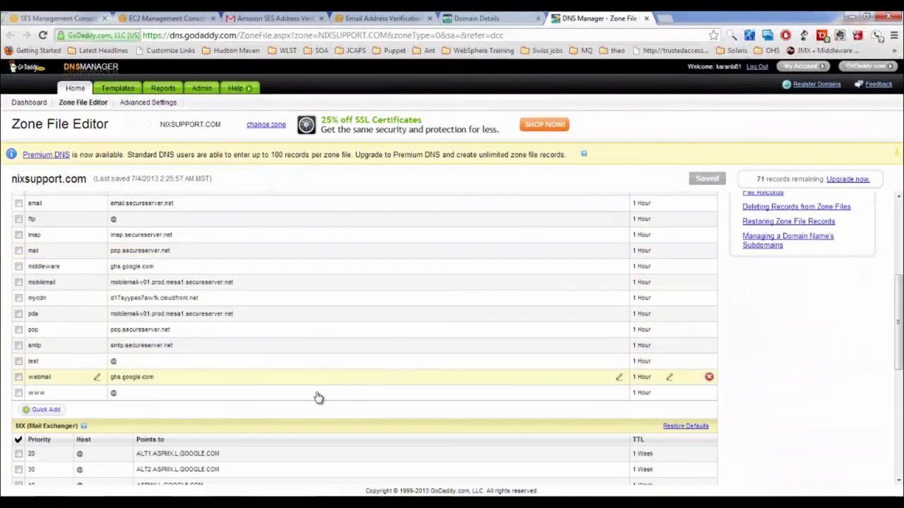
scroll(289, 401, down, 5)
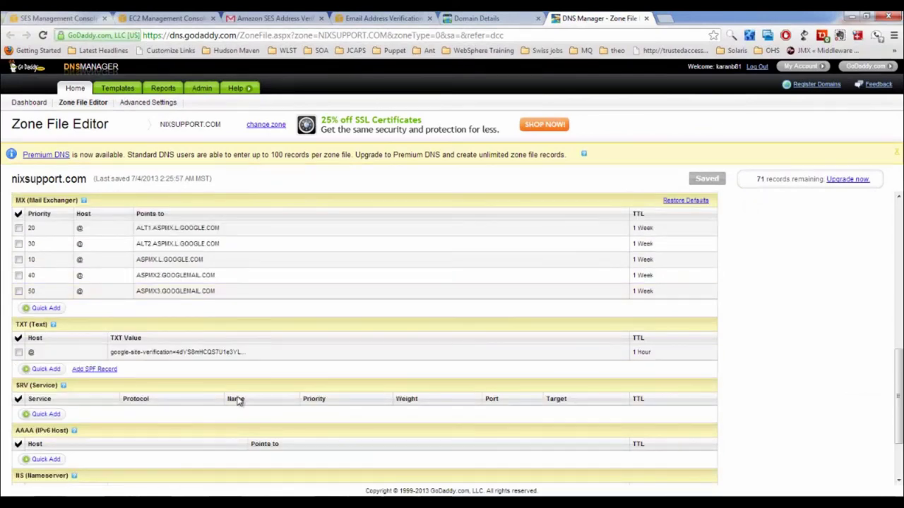
click(45, 369)
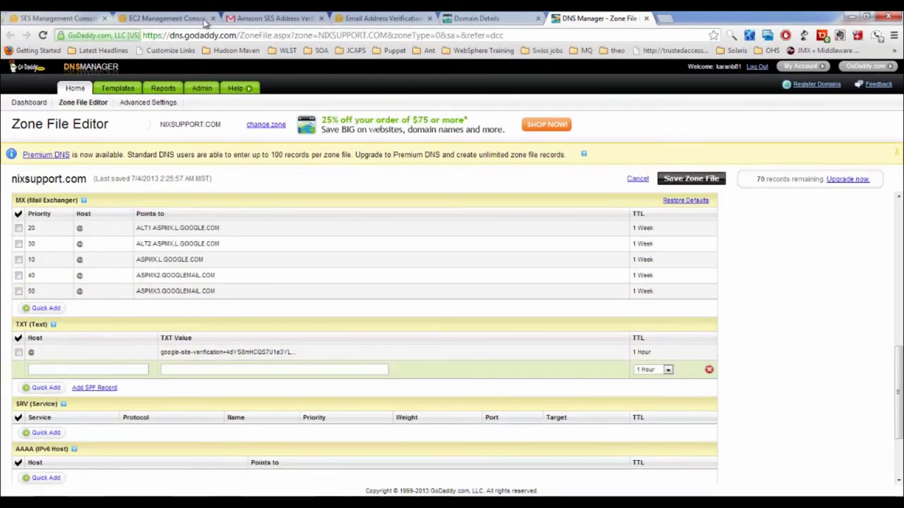
click(56, 18)
triple_click(310, 278)
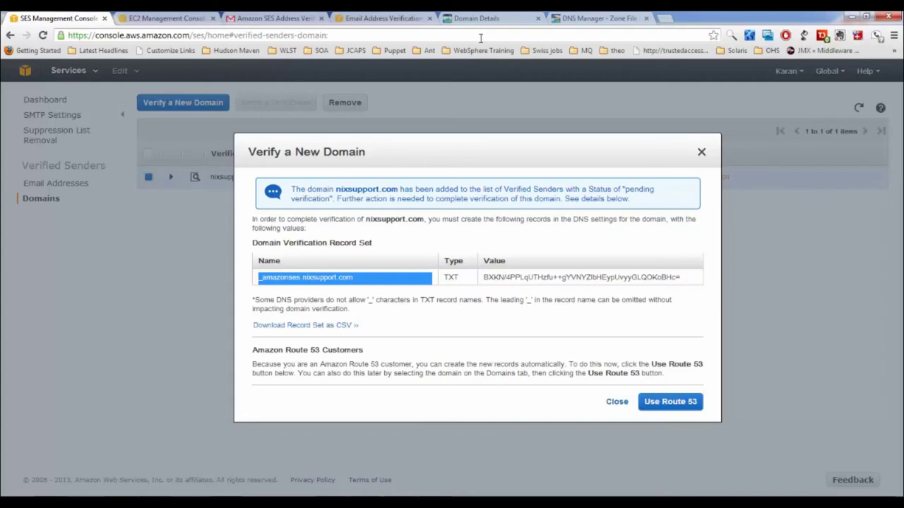
click(593, 18)
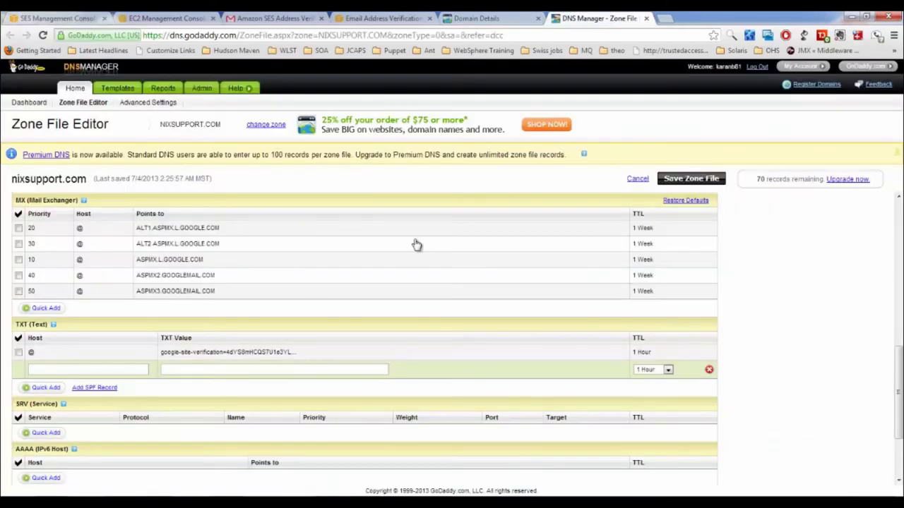
click(82, 370)
text(_amazonses.nixsupport.com)
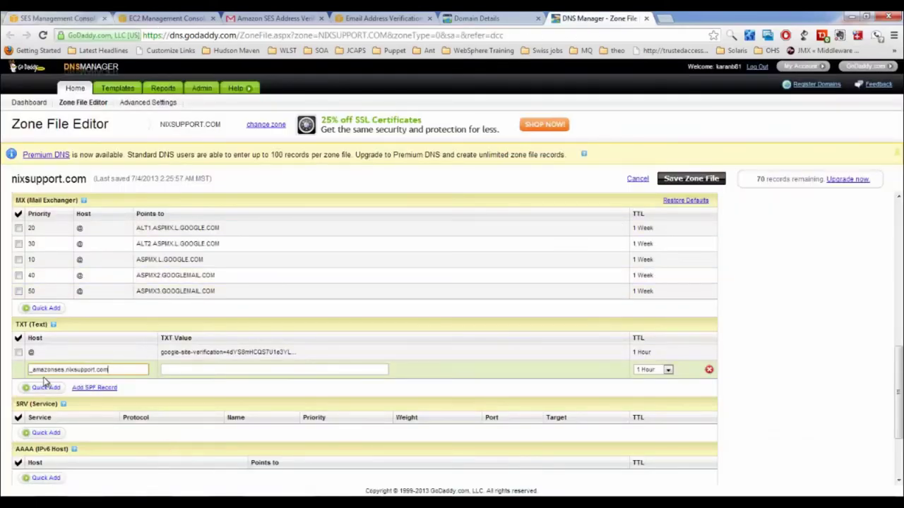
key(Delete)
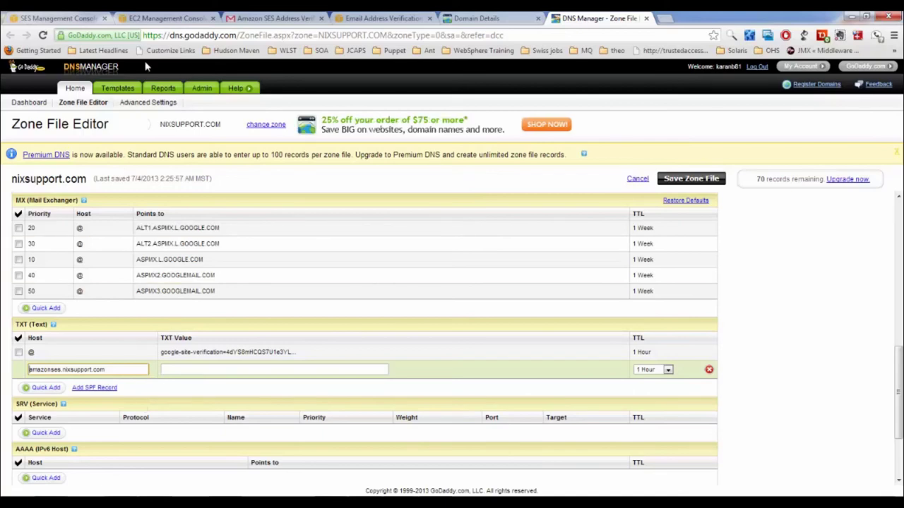
Paste the SES verification token as the TXT value and save the zone file.
click(76, 21)
double_click(501, 276)
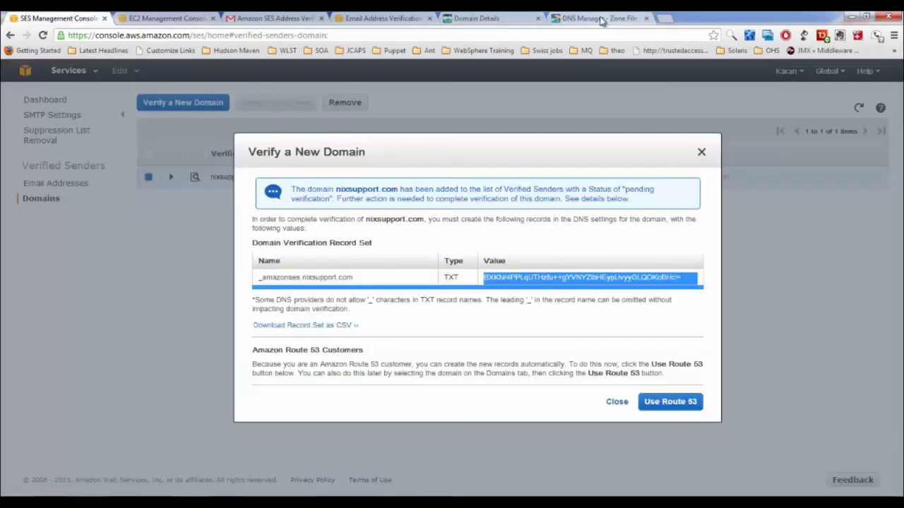
click(600, 18)
click(229, 370)
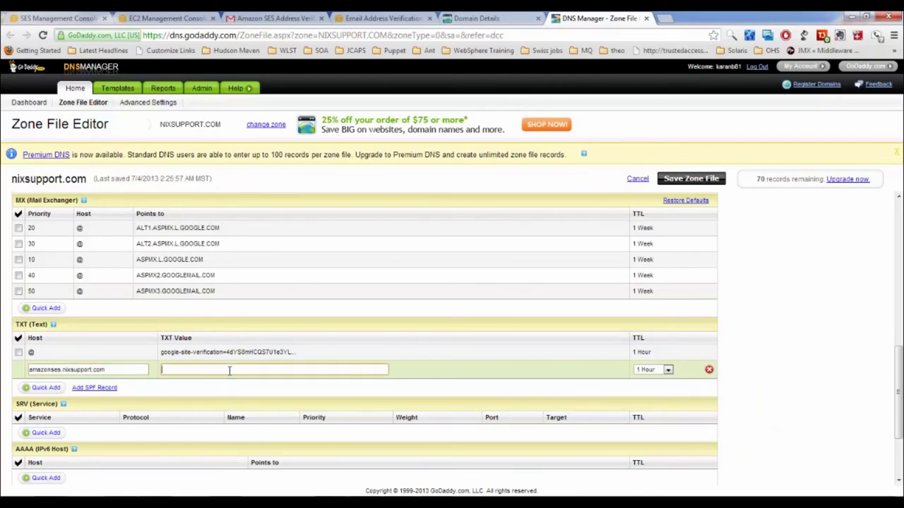
key(ctrl+v)
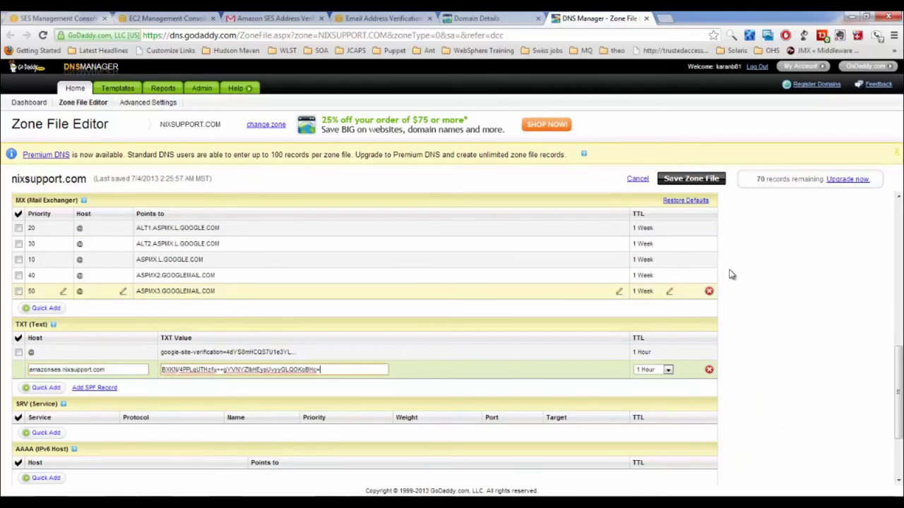
click(691, 180)
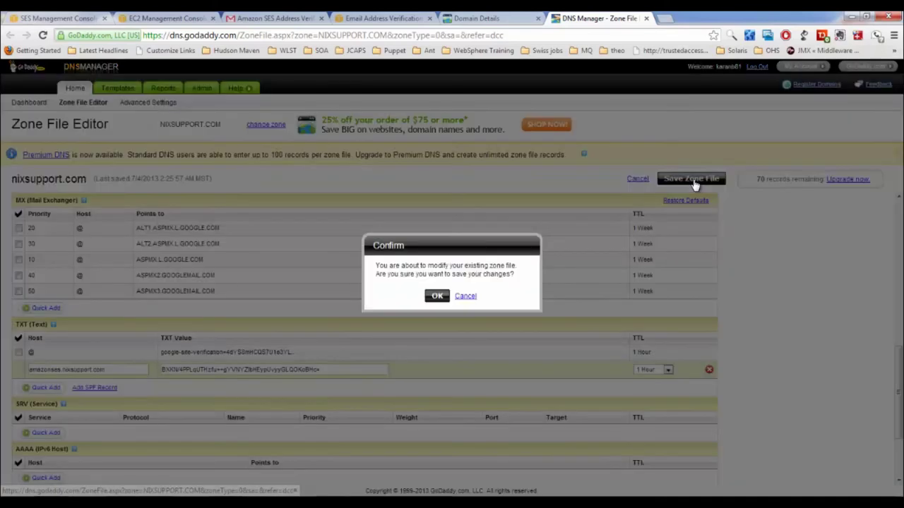
click(436, 298)
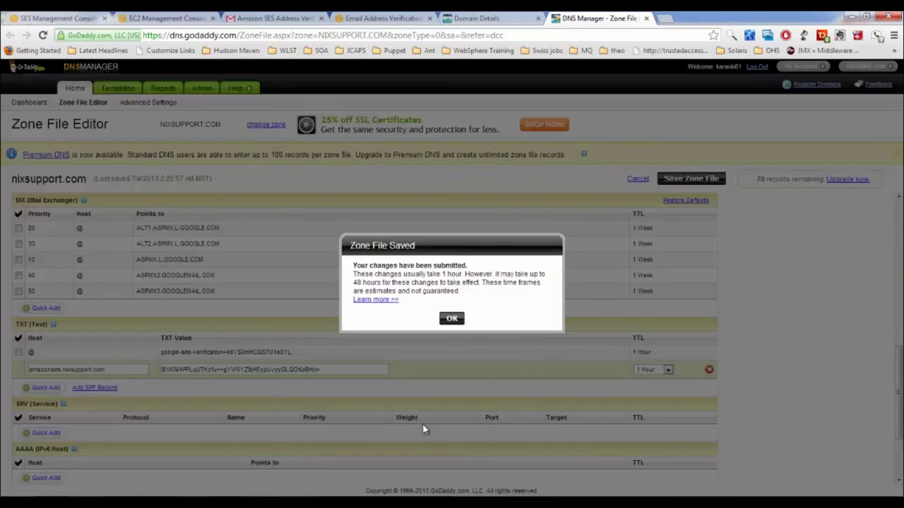
click(454, 320)
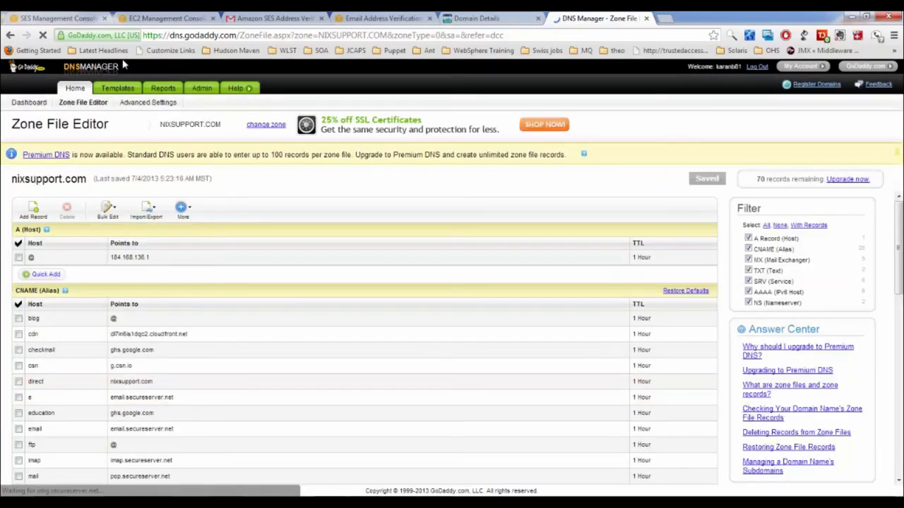
click(71, 19)
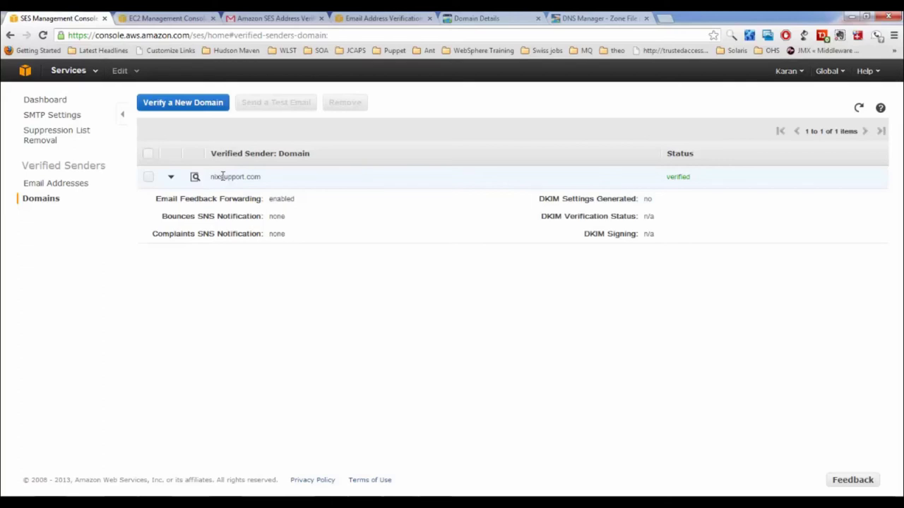
Switch from Email Addresses to Domains to check that nixsupport.com shows as verified.
click(56, 183)
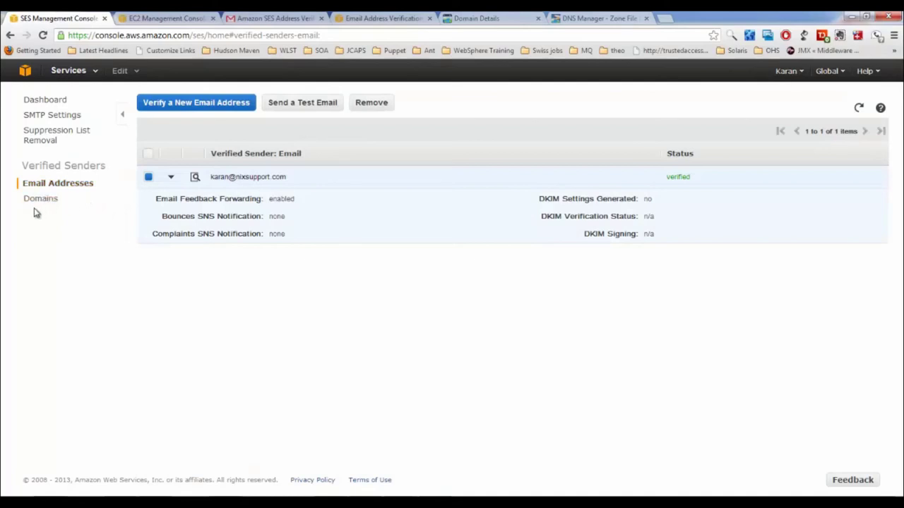
click(42, 203)
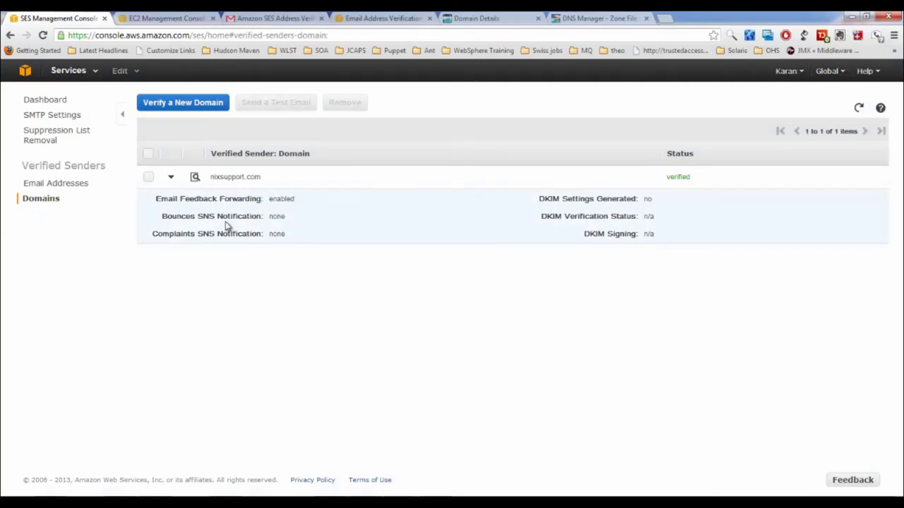
Look at the Suppression List Removal form, then return to the dashboard showing 1 sent, 199 remaining.
click(44, 142)
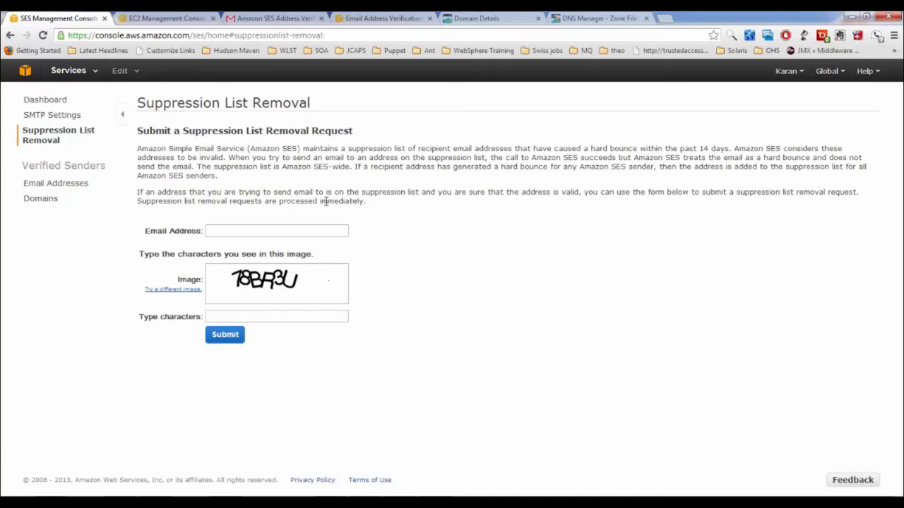
click(235, 232)
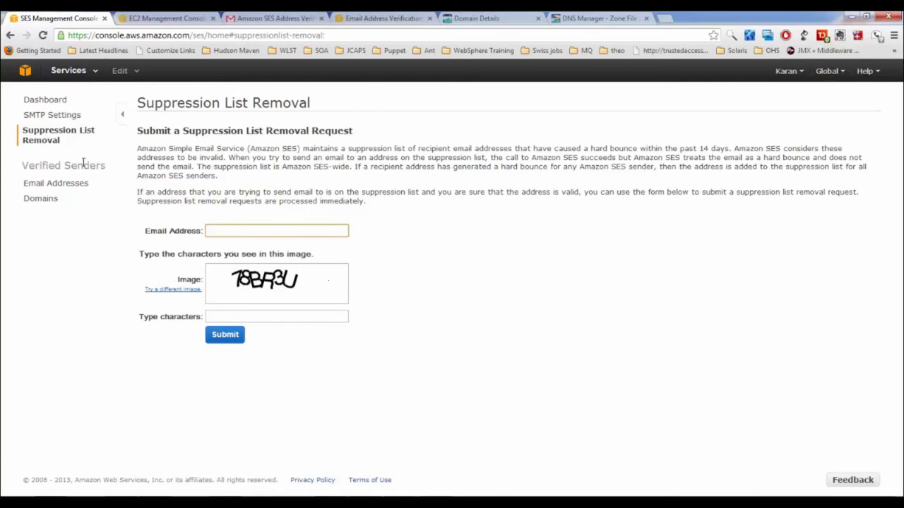
click(46, 100)
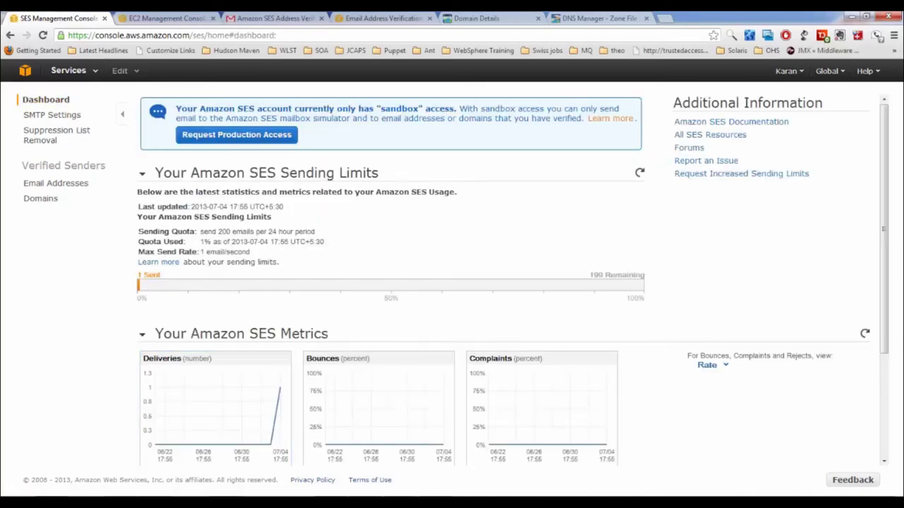
Bring up the server's root PuTTY session and enlarge the terminal window over the browser.
click(226, 438)
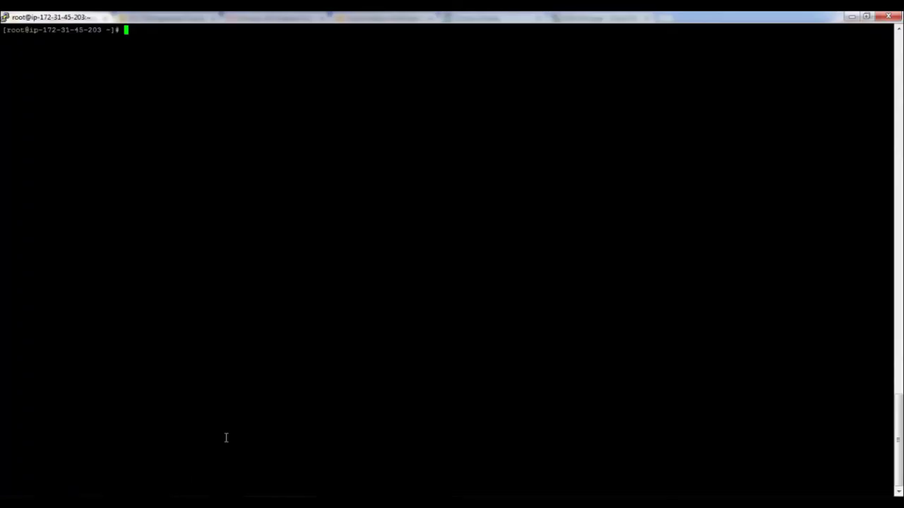
double_click(299, 23)
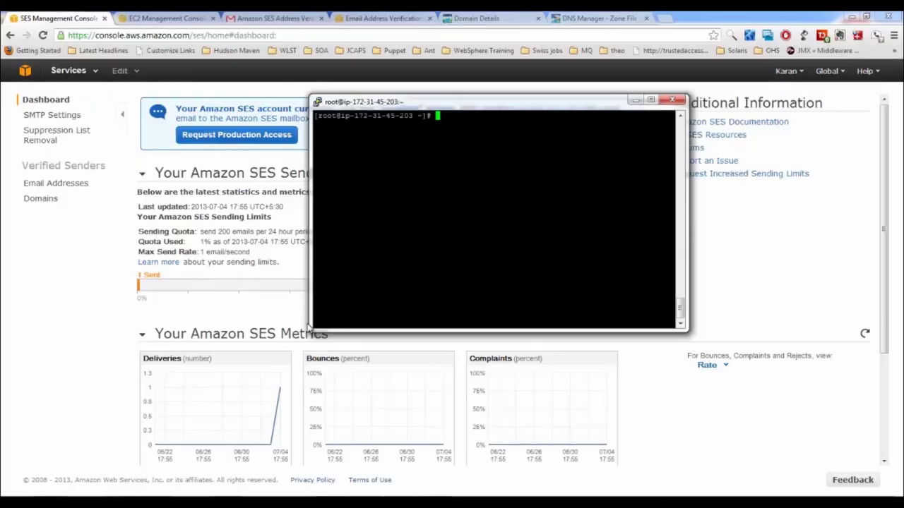
drag(307, 329, 151, 374)
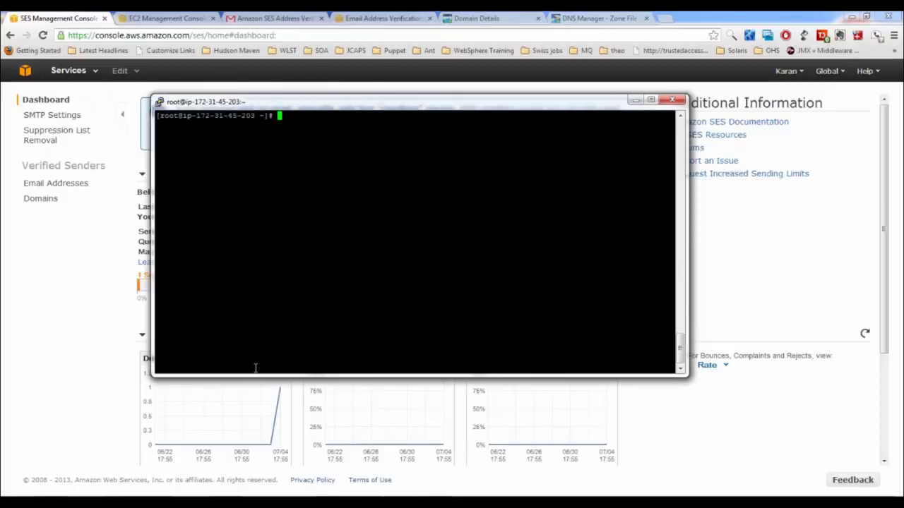
Change to the root directory and print the email.php script with cat.
text(cat email)
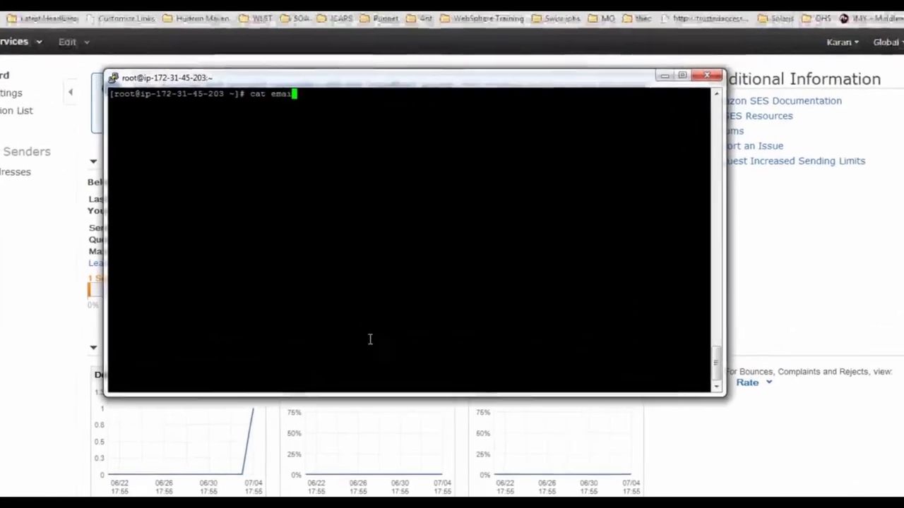
text(.p)
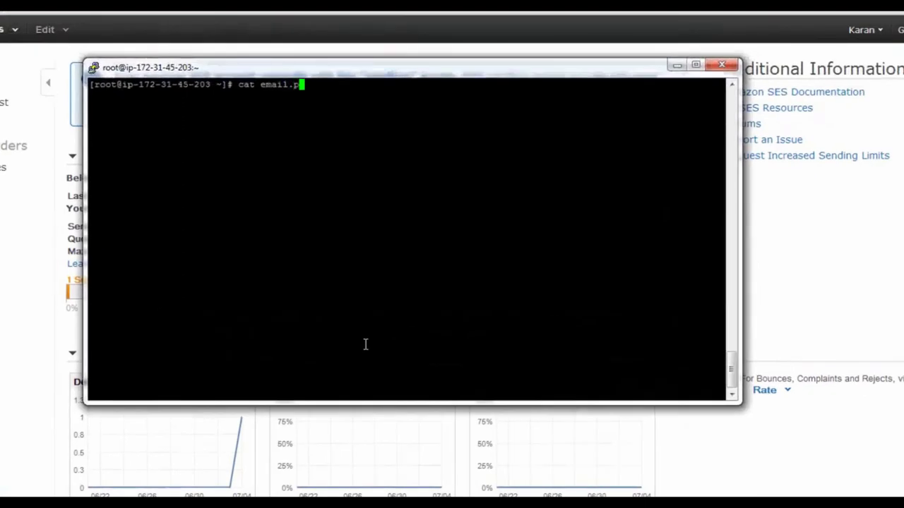
key(ctrl+c)
text(cd /)
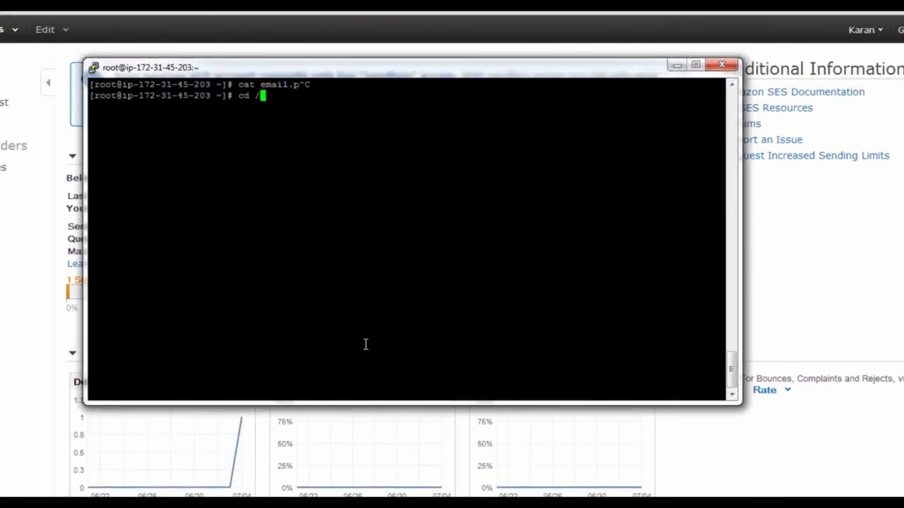
key(Return)
text(cat emai)
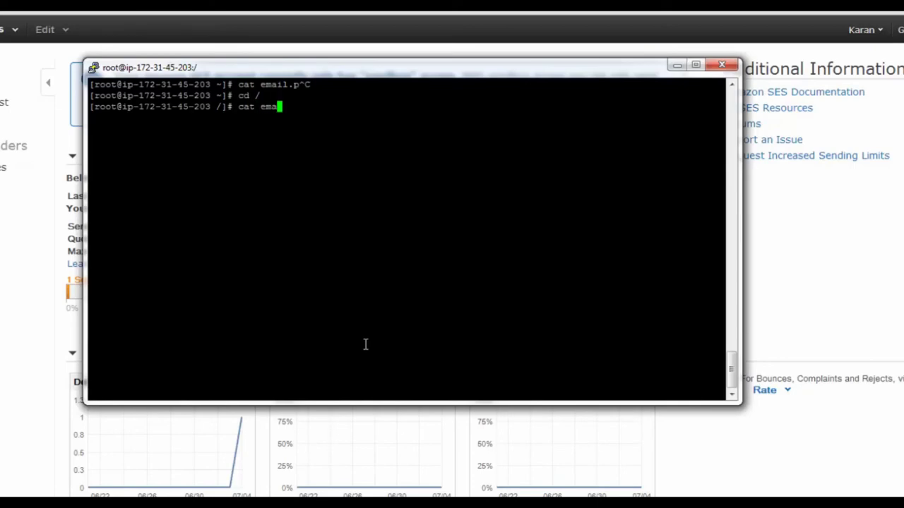
key(Tab)
key(Return)
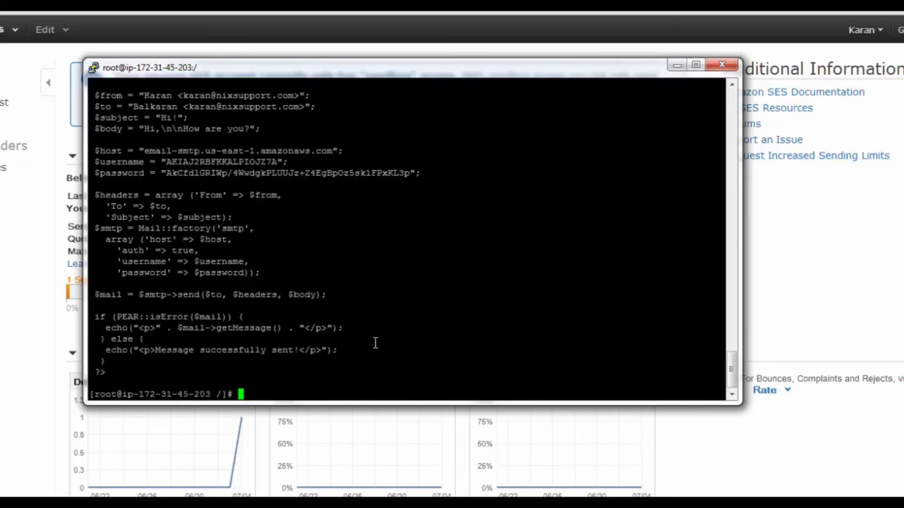
scroll(375, 343, up, 9)
scroll(375, 342, down, 9)
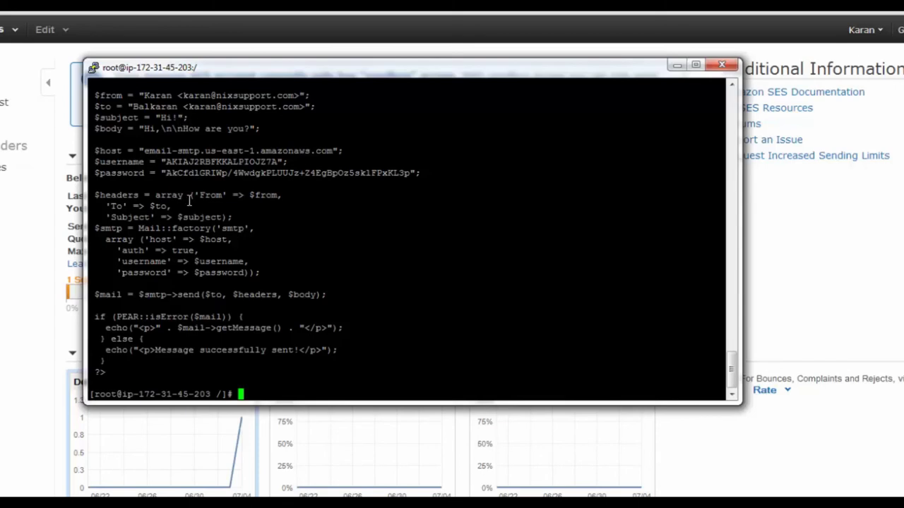
Open email.php in vi and change the $to recipient to the Admin address.
text(vi email.php)
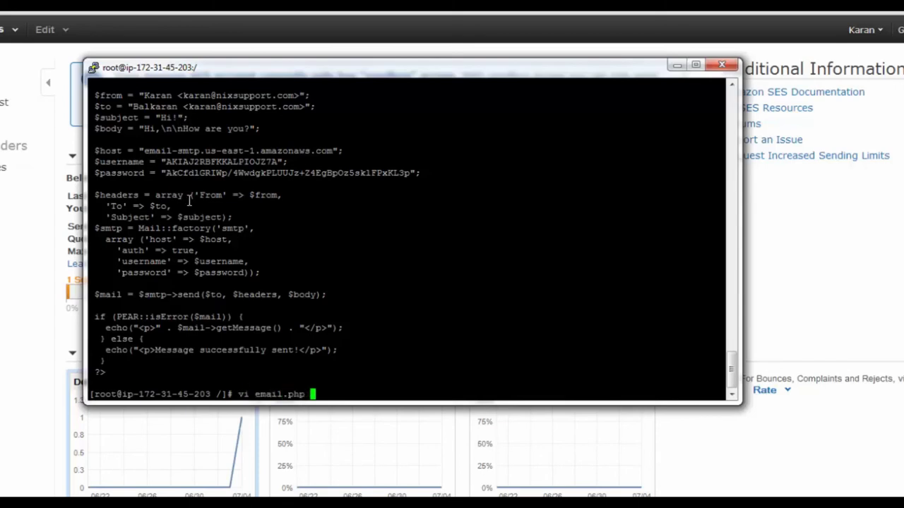
key(Return)
key(Down)
key(Down)
key(Down)
key(Down)
key(Down)
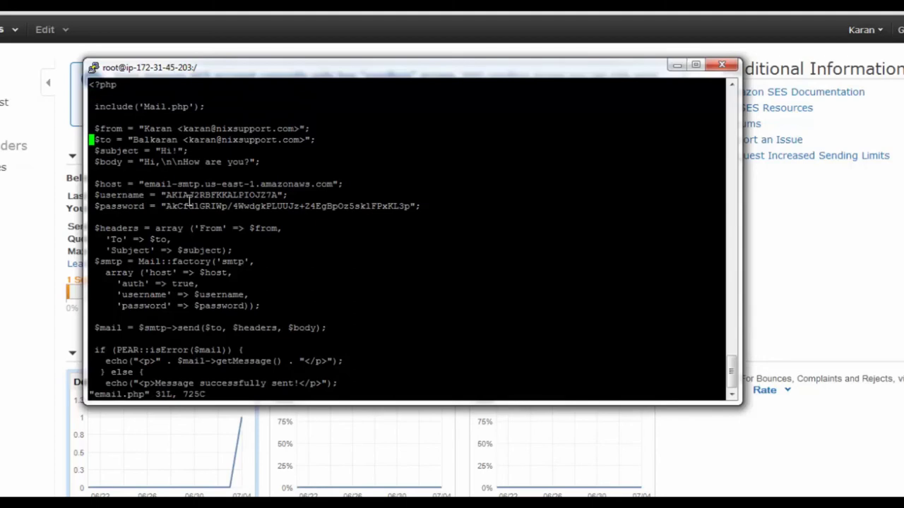
key(Right)
key(Right)
key(Right)
key(Right)
key(Right)
key(Right)
key(Right)
key(Right)
key(Left)
key(x)
key(x)
key(x)
key(x)
key(x)
key(x)
key(x)
key(x)
key(x)
key(x)
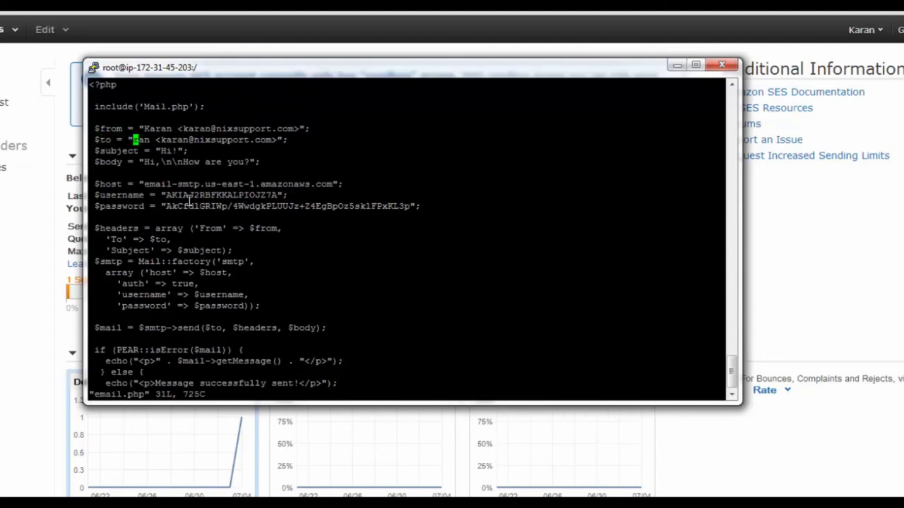
text(i)
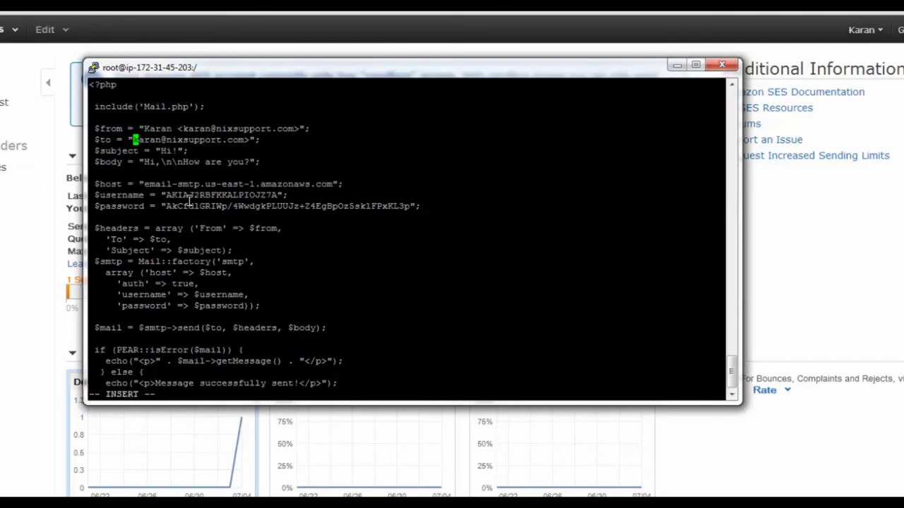
text(Admin <)
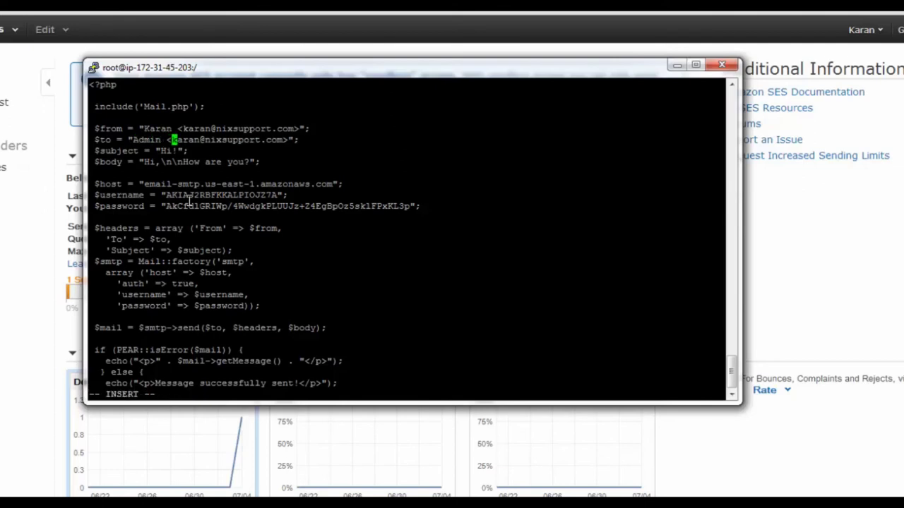
key(Delete)
key(Delete)
key(Delete)
key(Delete)
key(Delete)
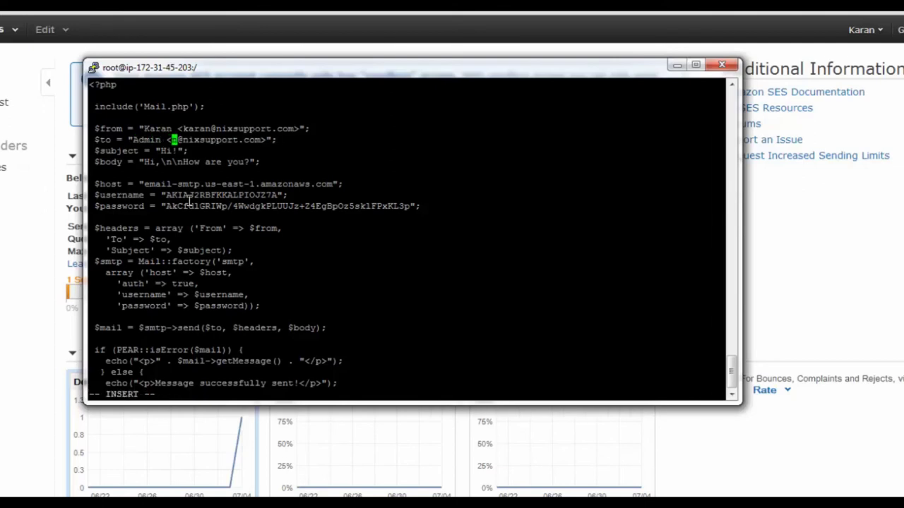
text(admin)
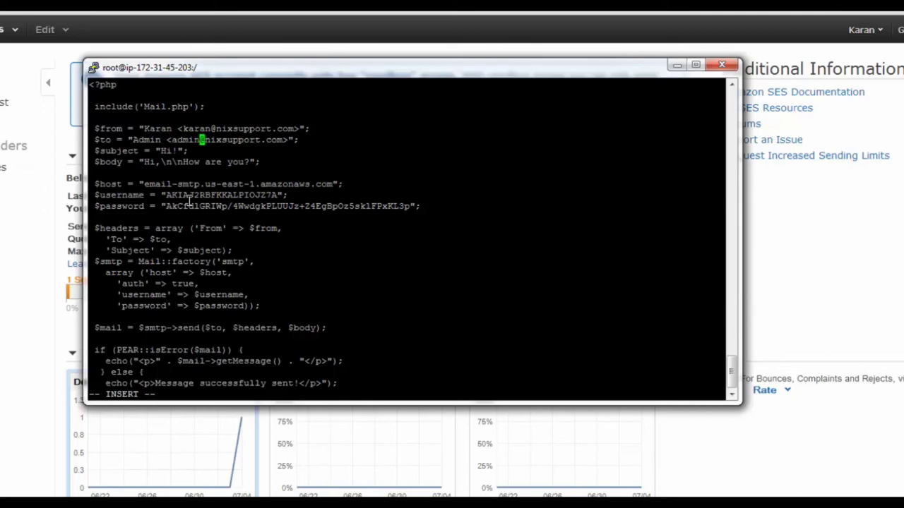
Move up through the script to the headers, then switch to the credentials_11 spreadsheet.
key(Down)
key(Down)
key(Down)
key(Down)
key(Down)
key(Down)
key(Down)
key(Down)
key(Down)
key(Down)
key(Down)
key(Down)
key(Down)
key(Down)
key(Down)
key(Down)
key(Down)
key(Down)
key(Down)
key(Down)
key(Down)
key(Down)
key(Down)
key(Up)
key(Up)
key(Up)
key(Up)
key(Up)
key(Up)
key(Up)
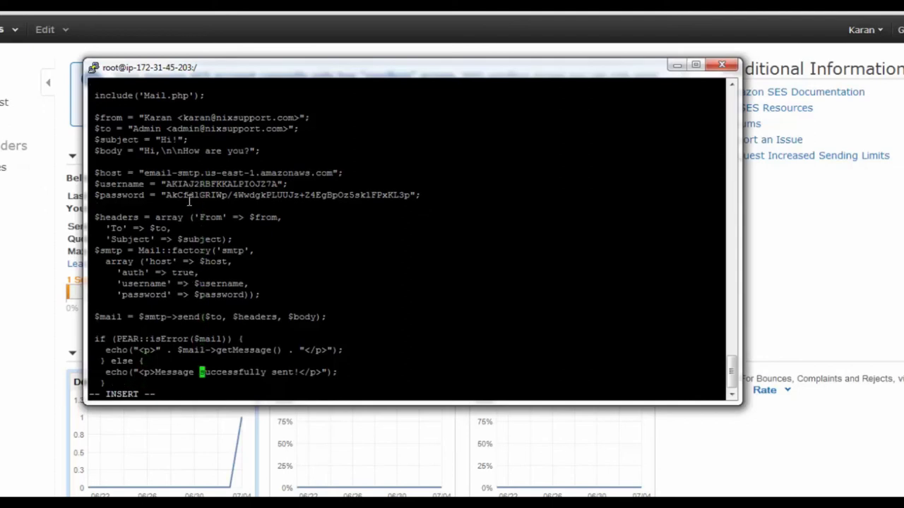
key(Up)
key(Up)
key(Up)
key(Up)
key(Up)
key(Up)
key(Up)
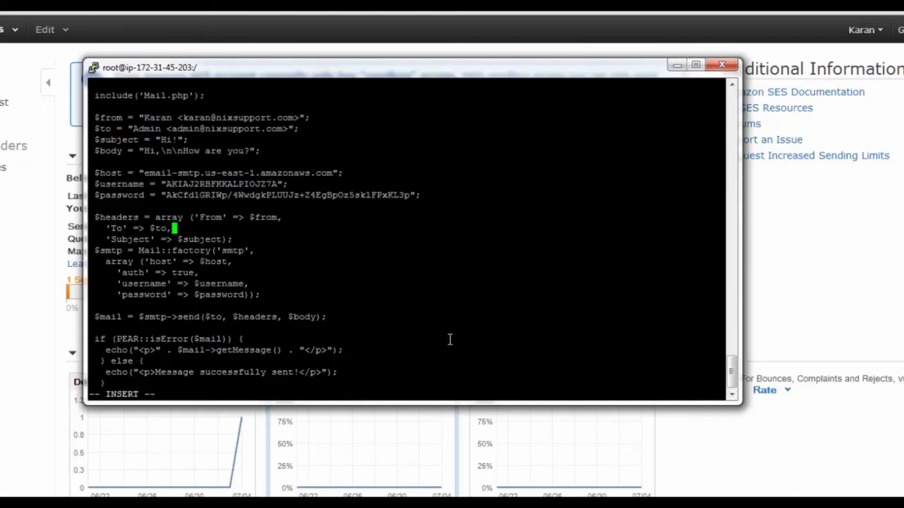
key(alt+Tab)
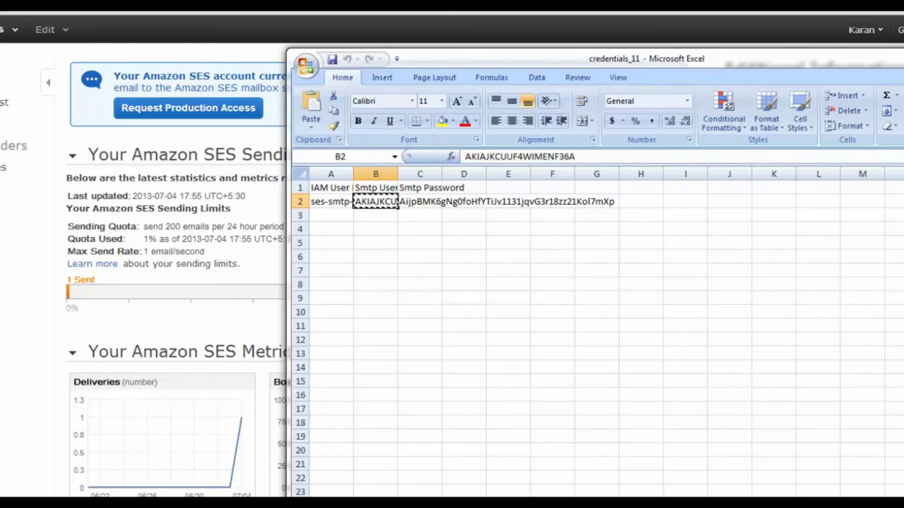
Paste the new SMTP username over the $username value and delete the old one.
key(alt+Tab)
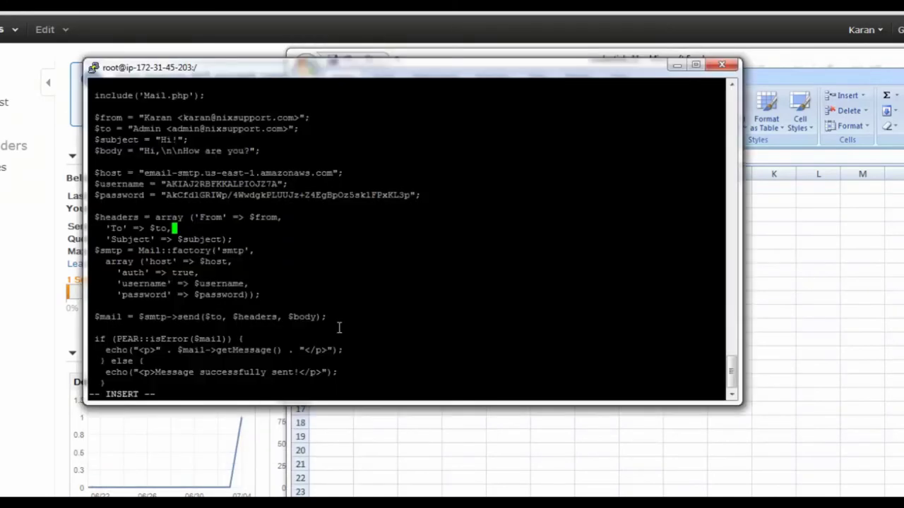
key(Up)
key(Up)
key(Up)
key(Up)
key(Left)
key(Left)
key(Left)
key(Left)
key(Left)
right_click(408, 245)
key(BackSpace)
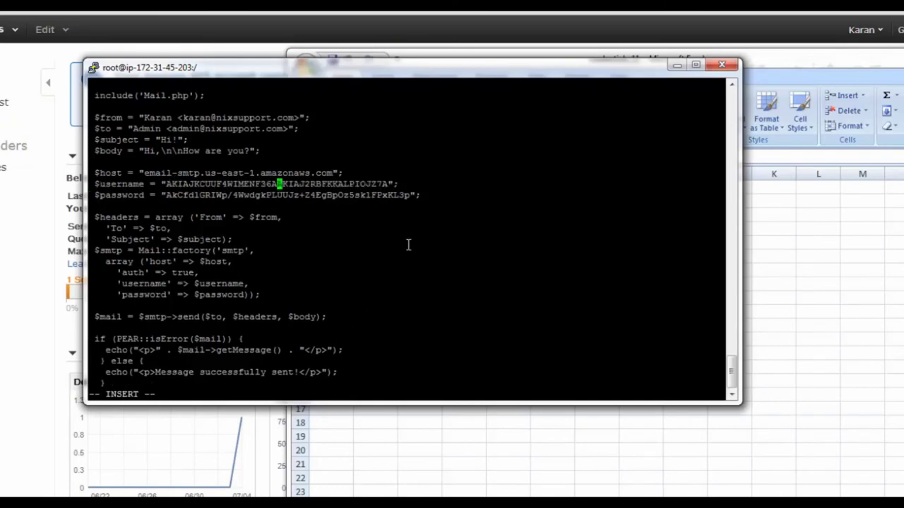
key(Escape)
key(shift+d)
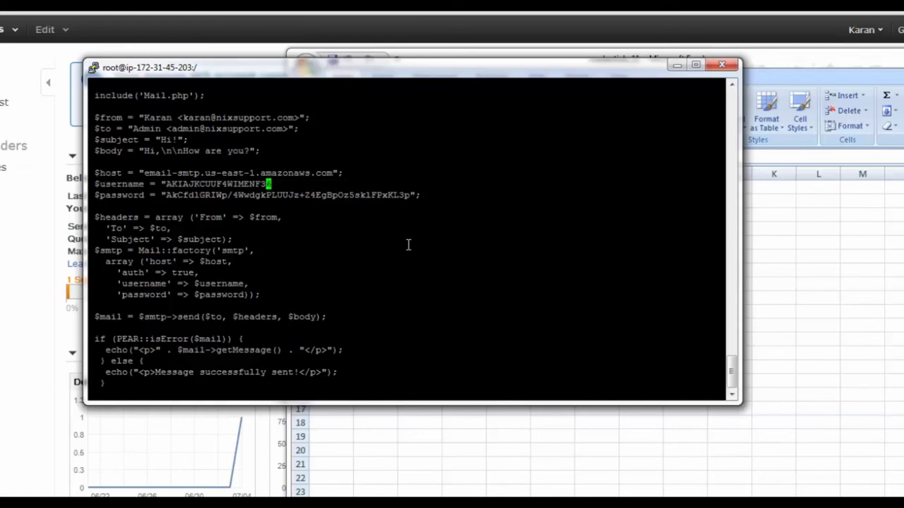
Copy the SMTP password from cell C2 and return to the vi session.
drag(395, 68, 429, 120)
drag(432, 81, 434, 84)
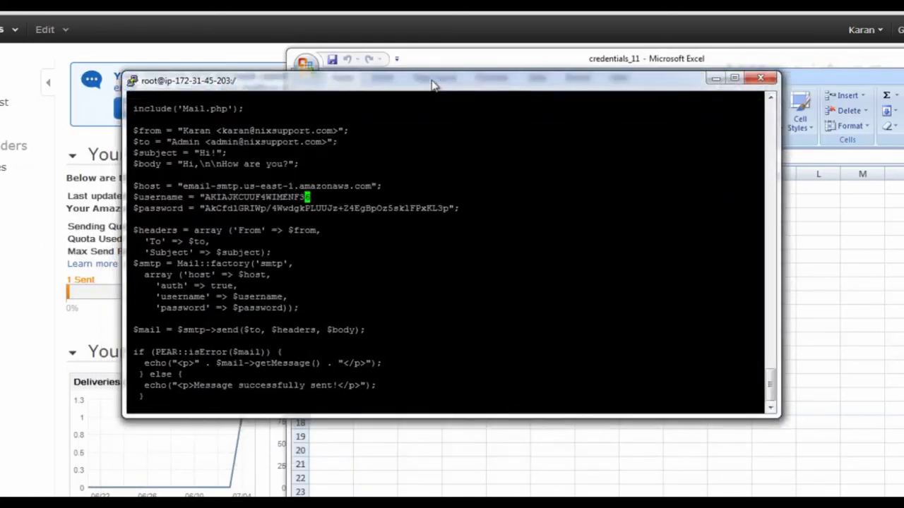
key(i)
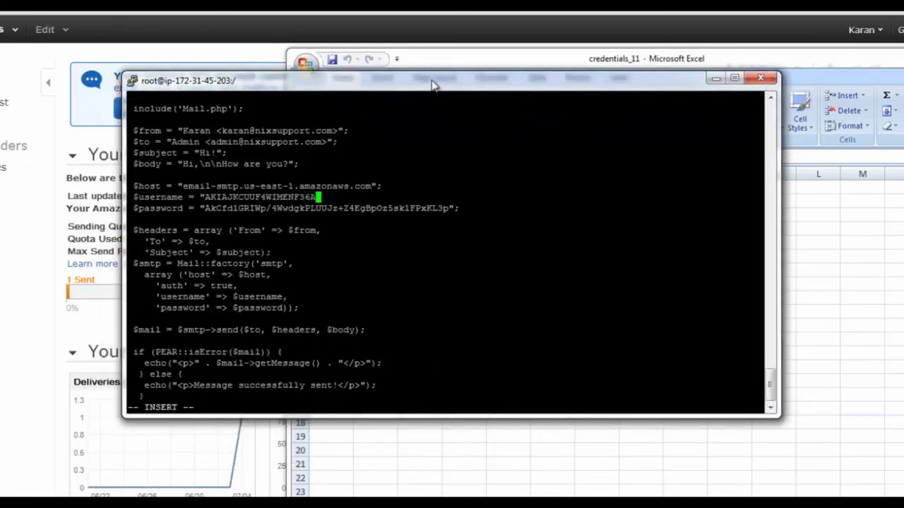
click(435, 60)
key(ctrl+c)
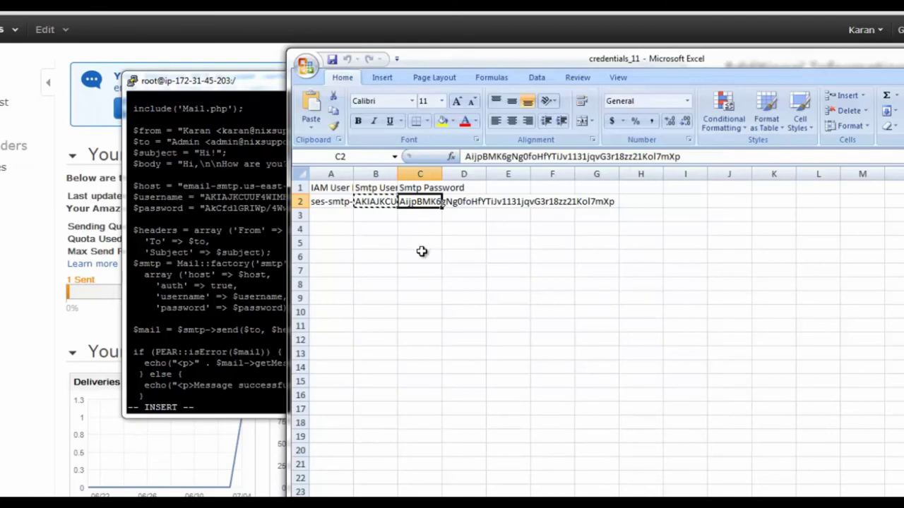
key(alt+Tab)
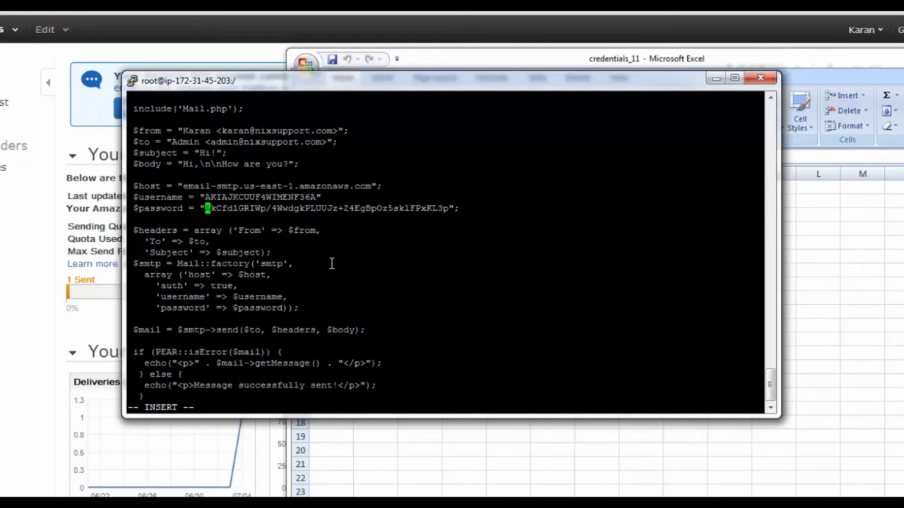
Paste the new SMTP password into email.php, fix the line-ending semicolons, and save with :wq.
right_click(341, 257)
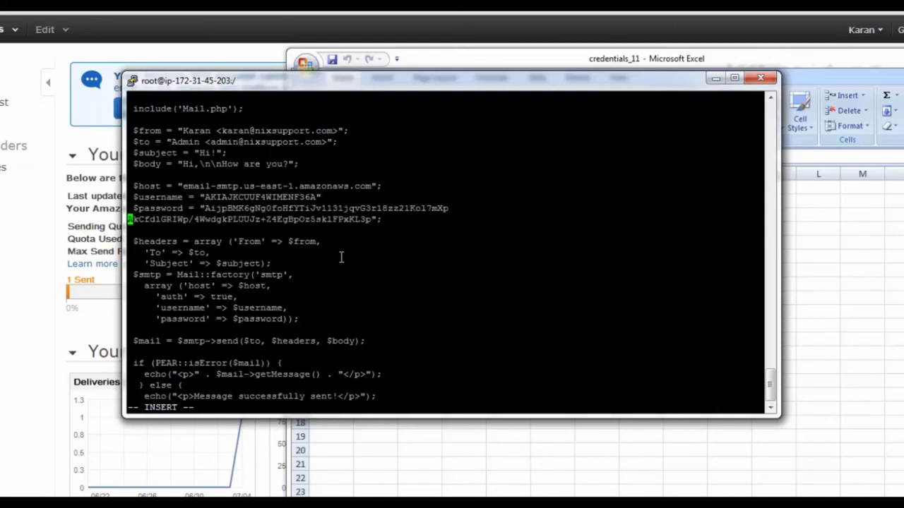
key(Escape)
key(shift+d)
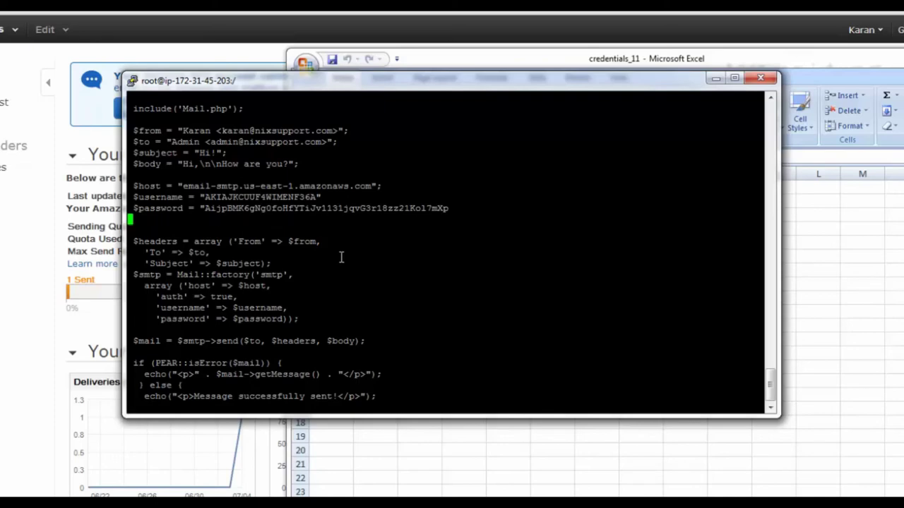
key(i)
key(BackSpace)
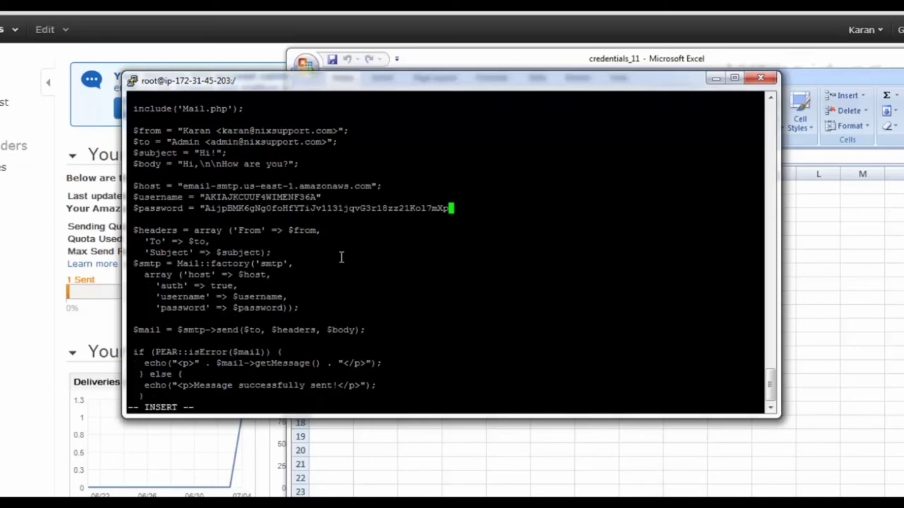
text(";)
key(Up)
text(";)
key(Escape)
text(:wq)
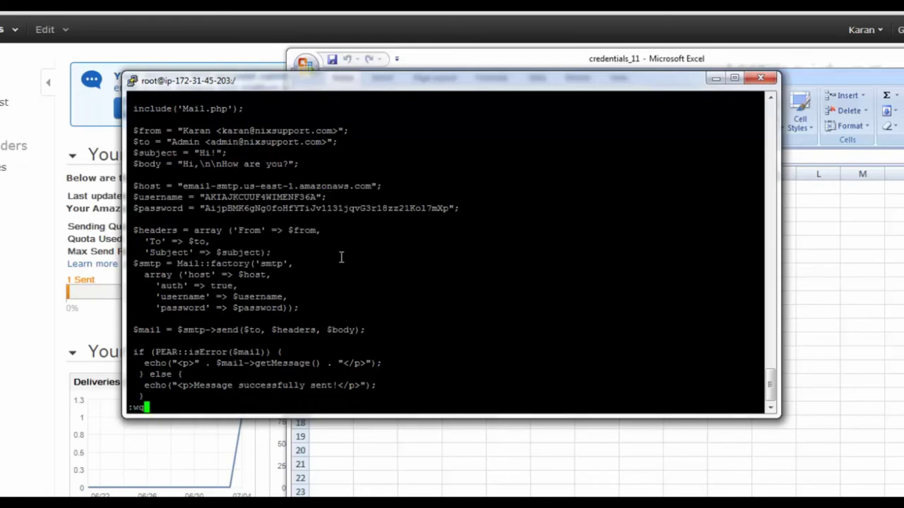
key(Return)
Run php email.php to confirm 'Message successfully sent!', then minimize PuTTY.
text(php email.php)
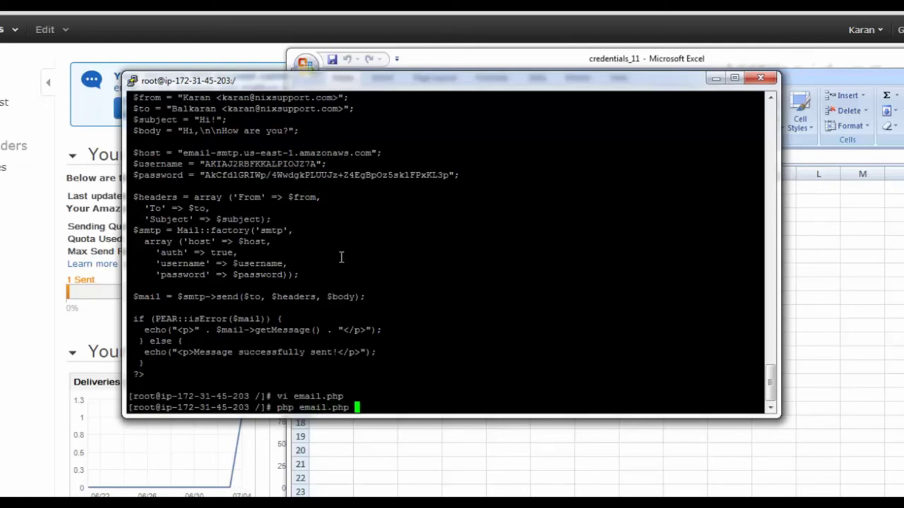
key(Return)
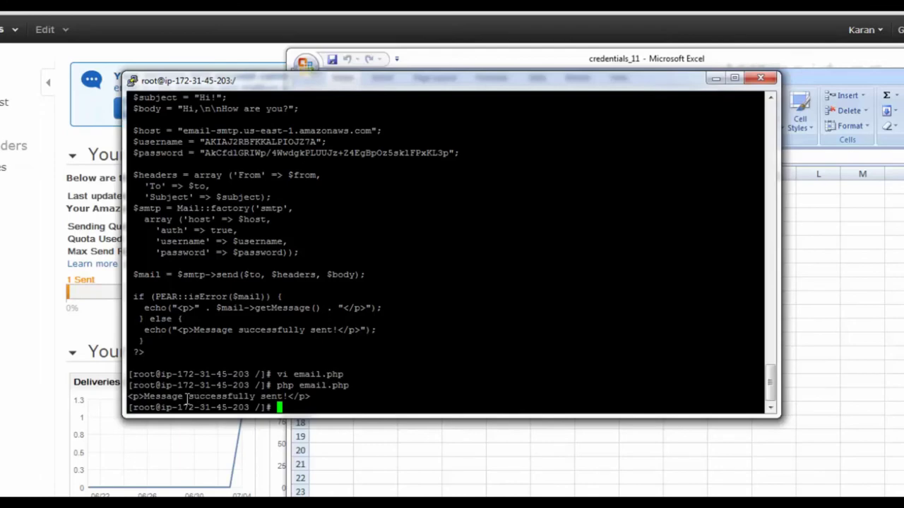
drag(151, 397, 266, 391)
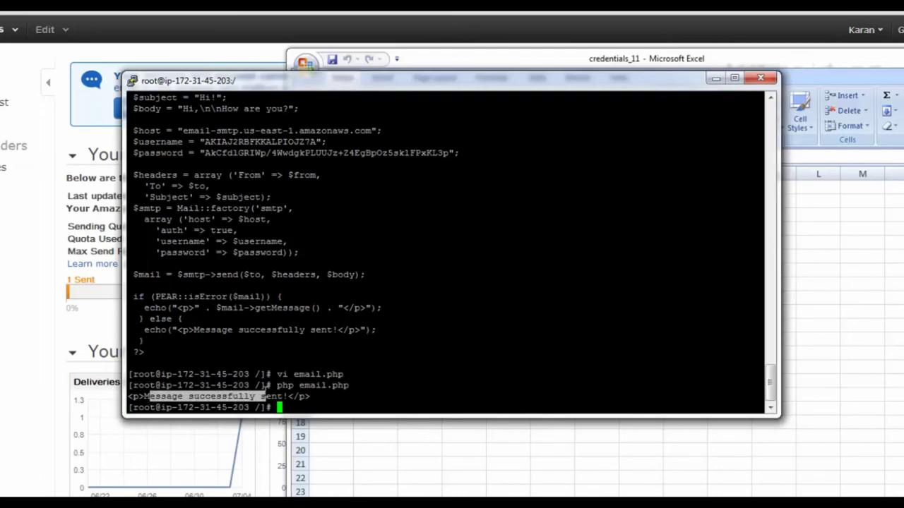
click(715, 77)
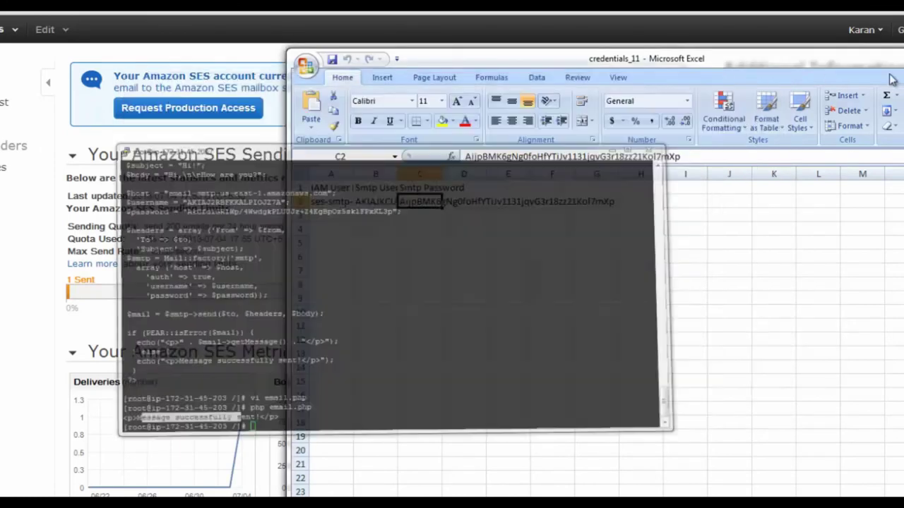
Minimize the credentials_11 Excel workbook to reveal the RDS Dashboard.
click(890, 79)
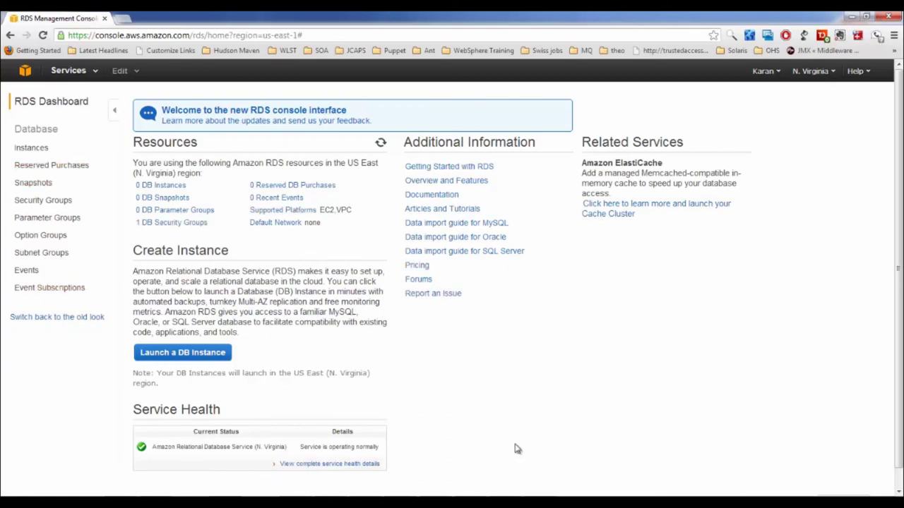
Launch a new DB instance and select MySQL as its engine.
click(180, 353)
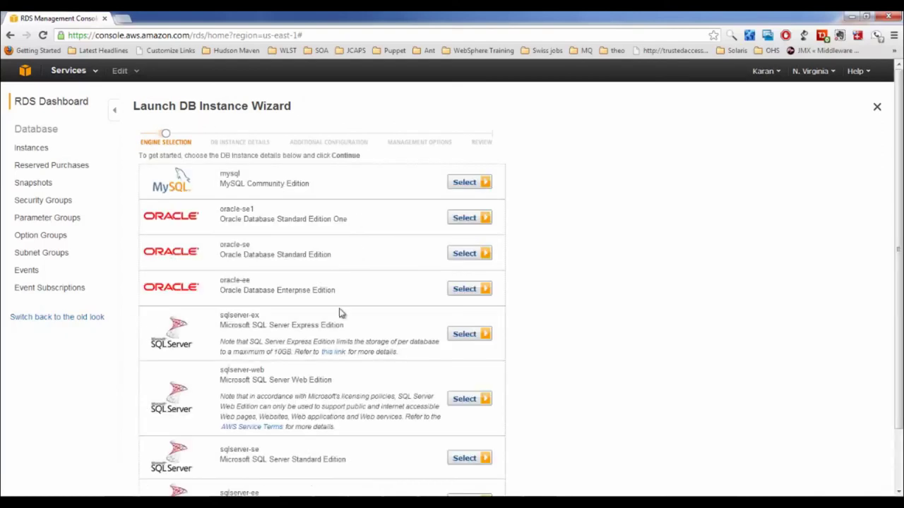
scroll(329, 269, down, 2)
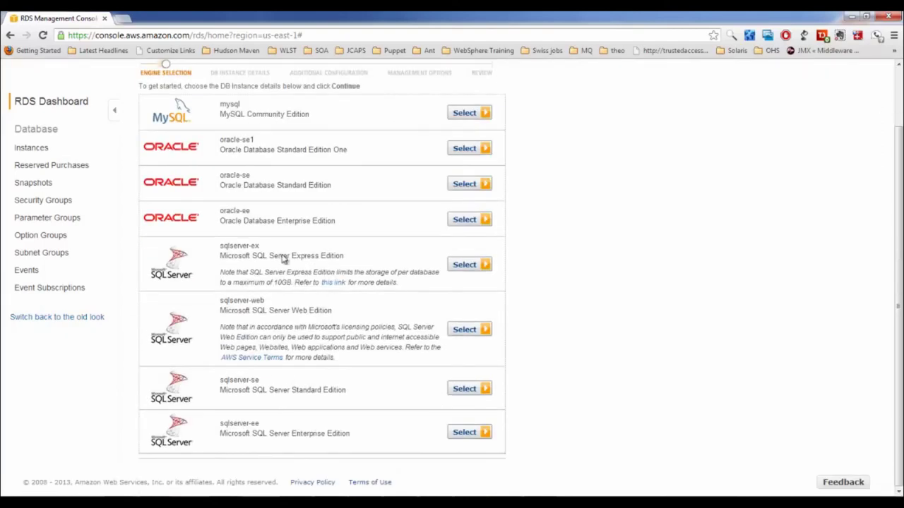
scroll(243, 336, up, 2)
scroll(244, 335, down, 2)
scroll(276, 428, up, 2)
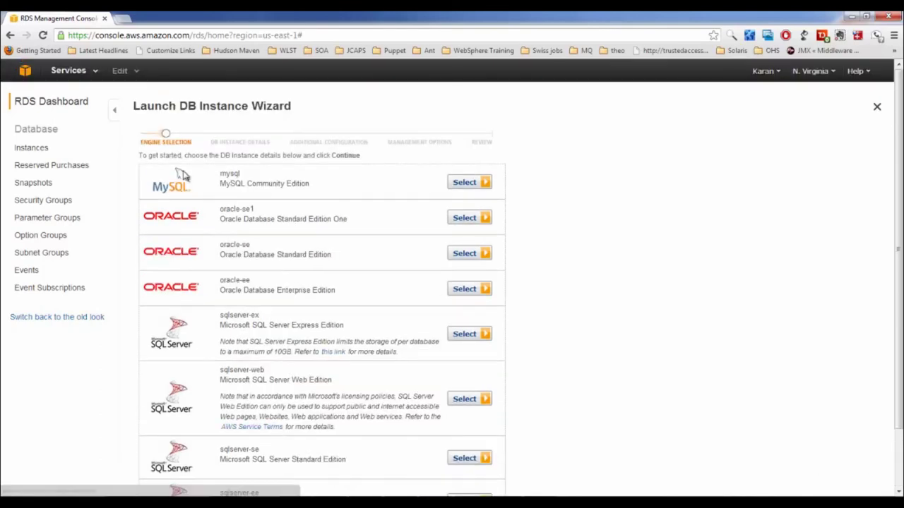
click(468, 185)
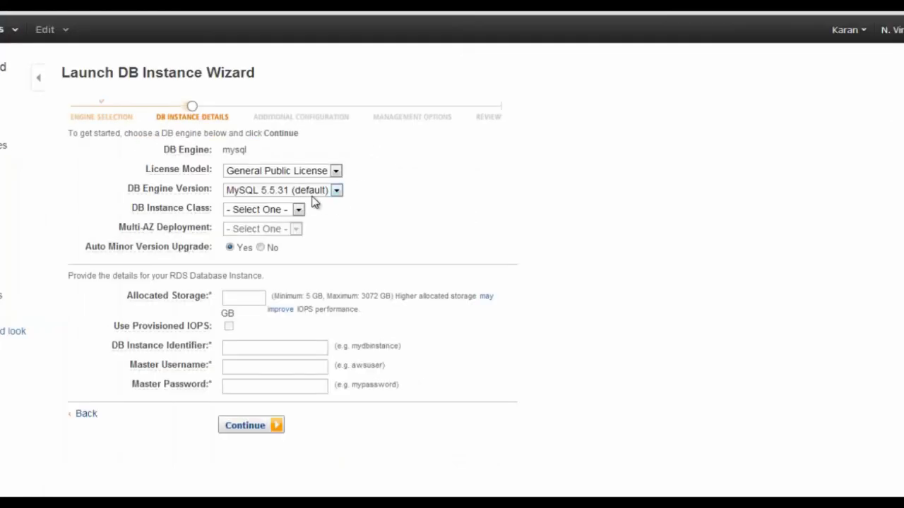
Keep MySQL version 5.5.31 and choose the db.t1.micro instance class.
click(312, 190)
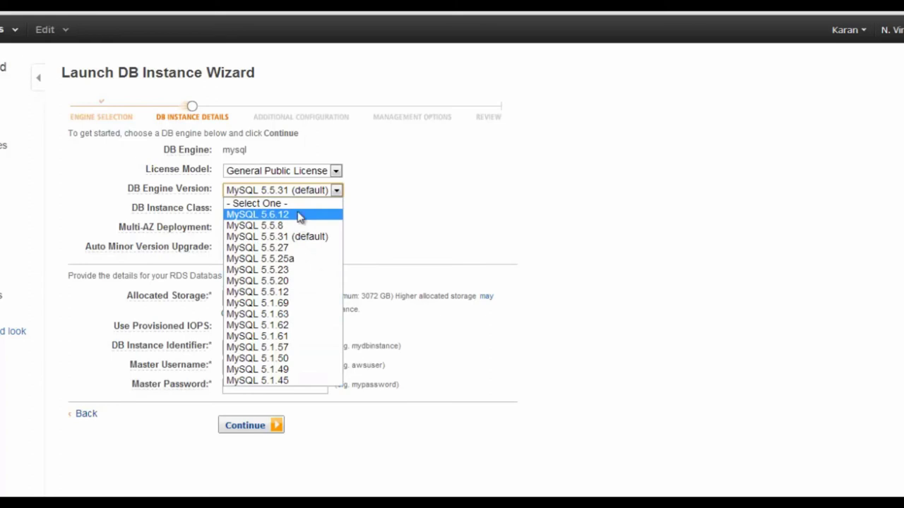
click(304, 239)
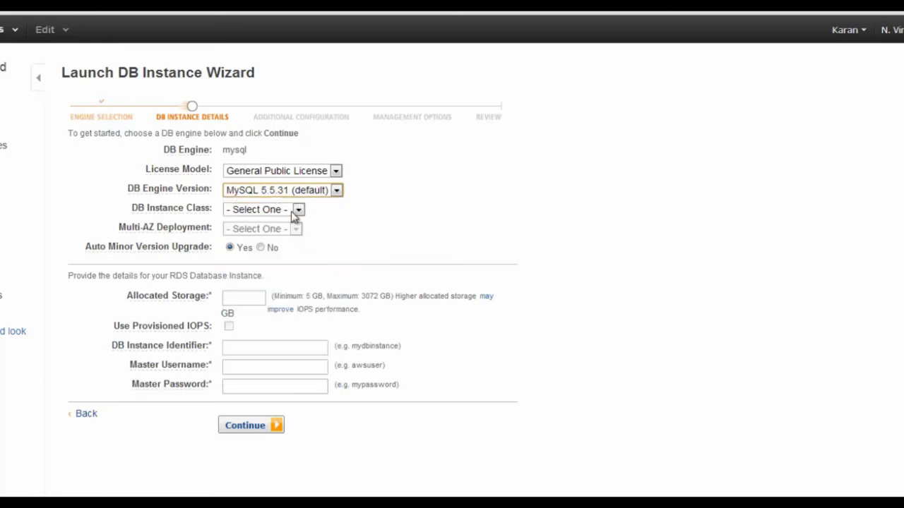
click(274, 211)
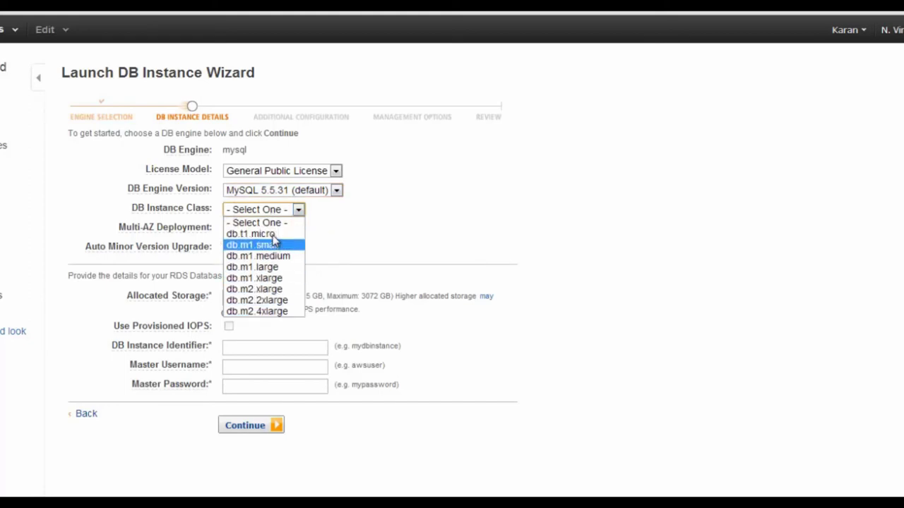
click(274, 235)
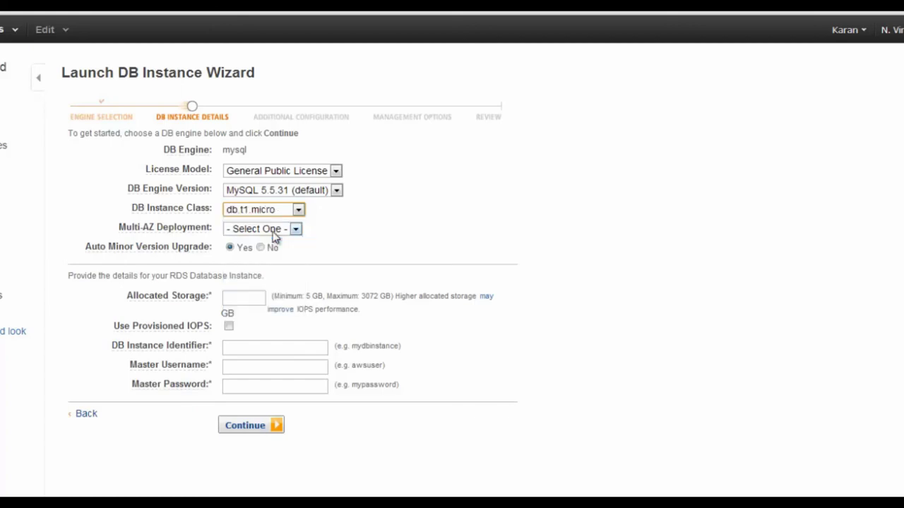
Set Multi-AZ deployment to No and Auto Minor Version Upgrade to No.
click(275, 232)
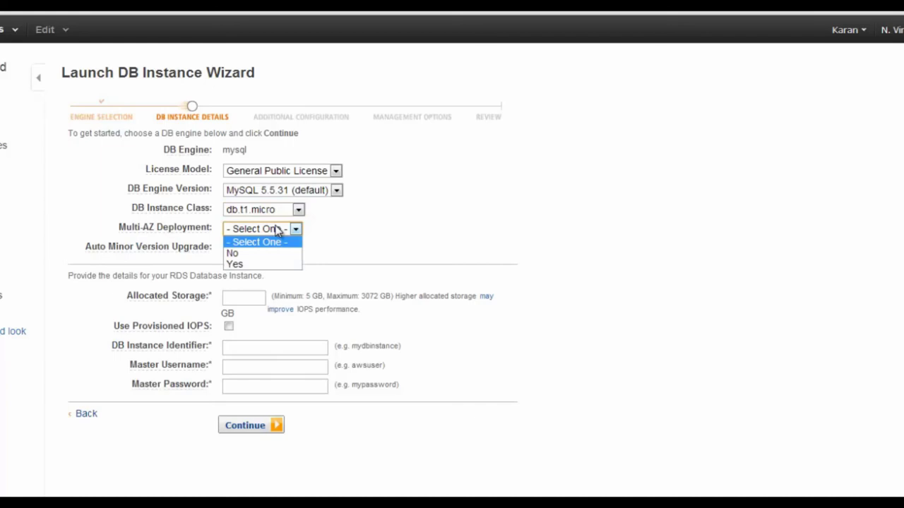
click(281, 263)
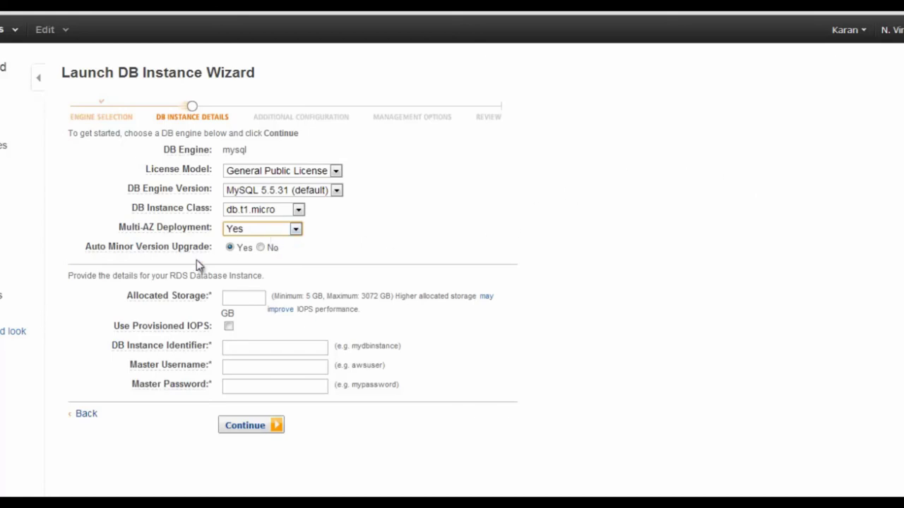
click(282, 230)
click(269, 260)
key(Up)
mouse_move(182, 255)
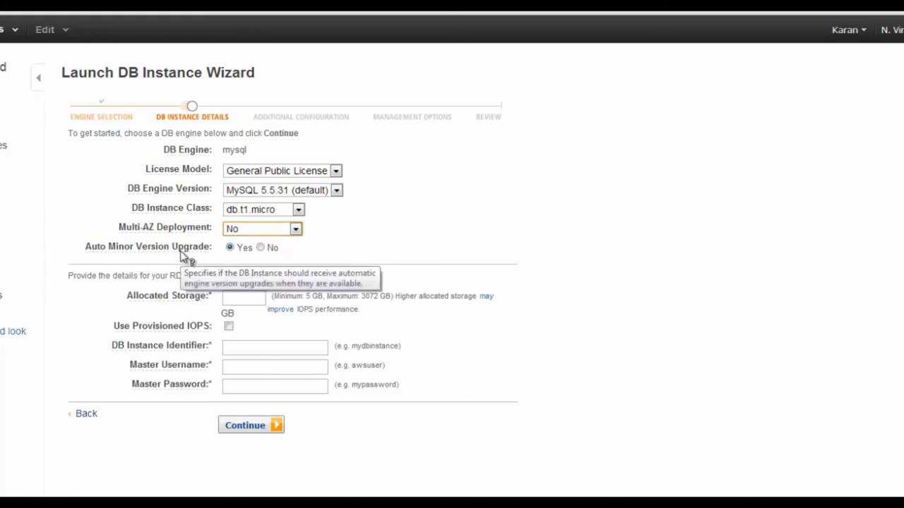
click(321, 192)
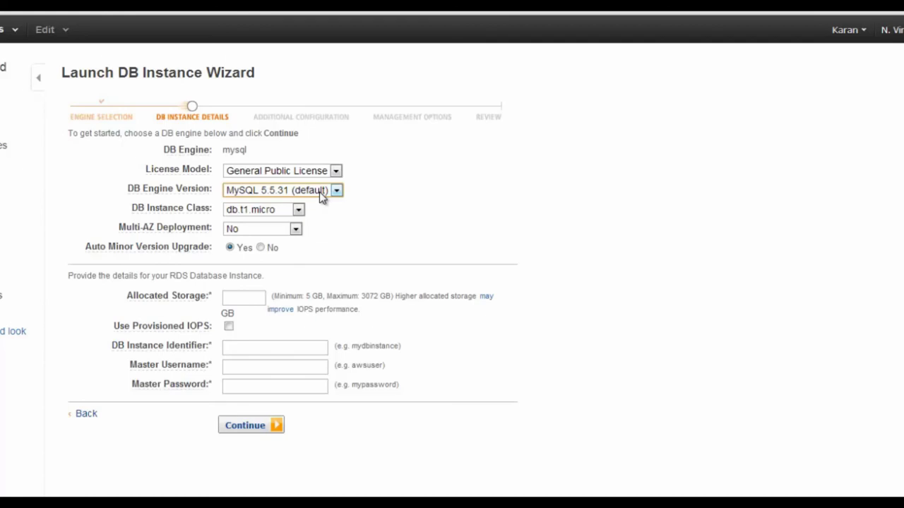
click(260, 248)
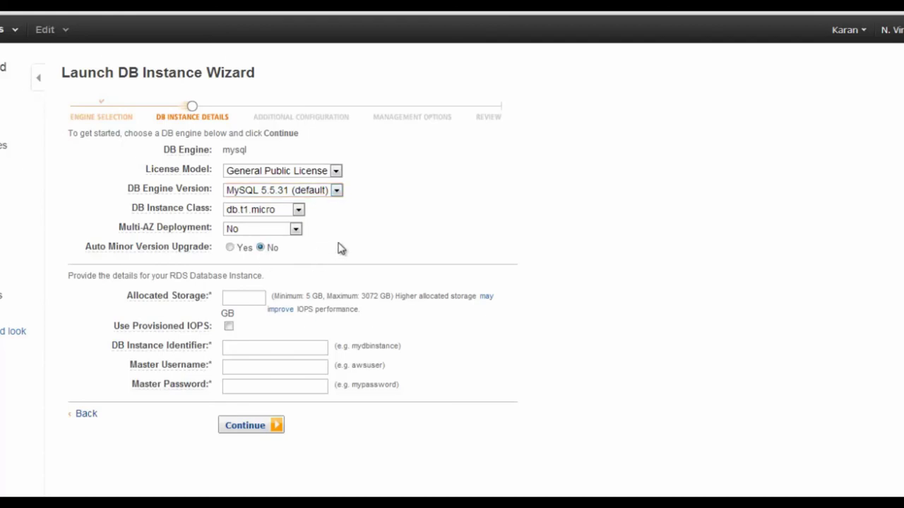
key(Tab)
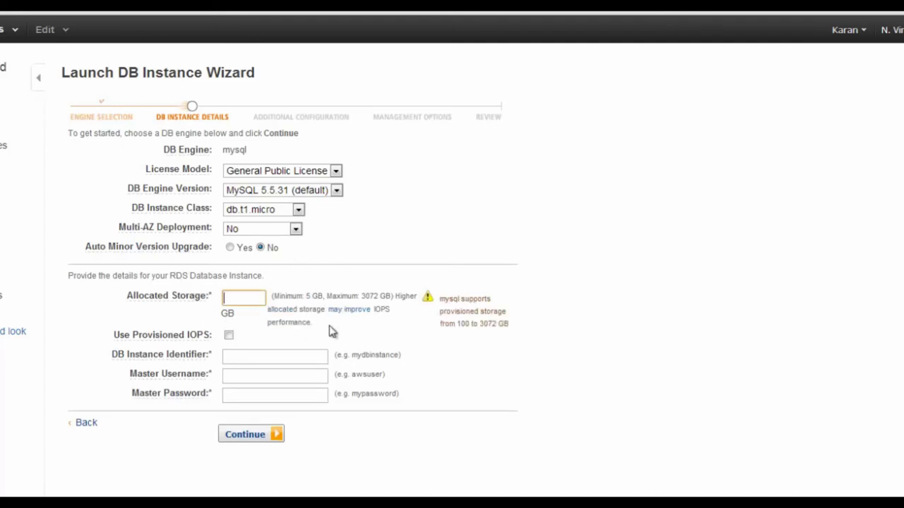
Confirm 5 GB allocated storage and leave Provisioned IOPS turned off.
click(254, 339)
drag(139, 326, 222, 356)
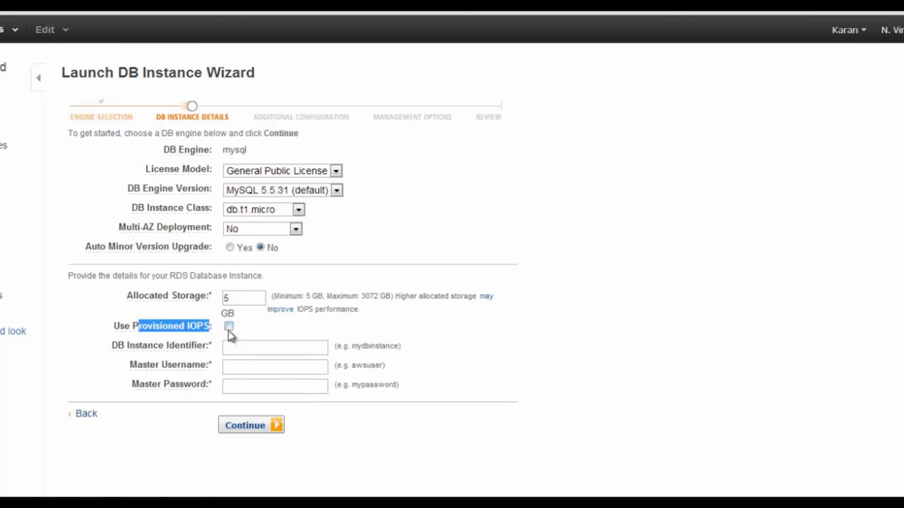
click(228, 327)
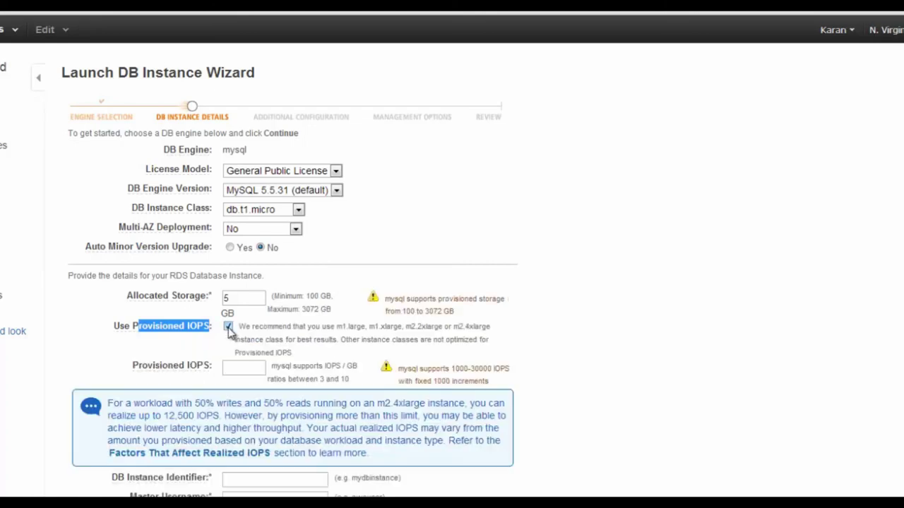
click(238, 369)
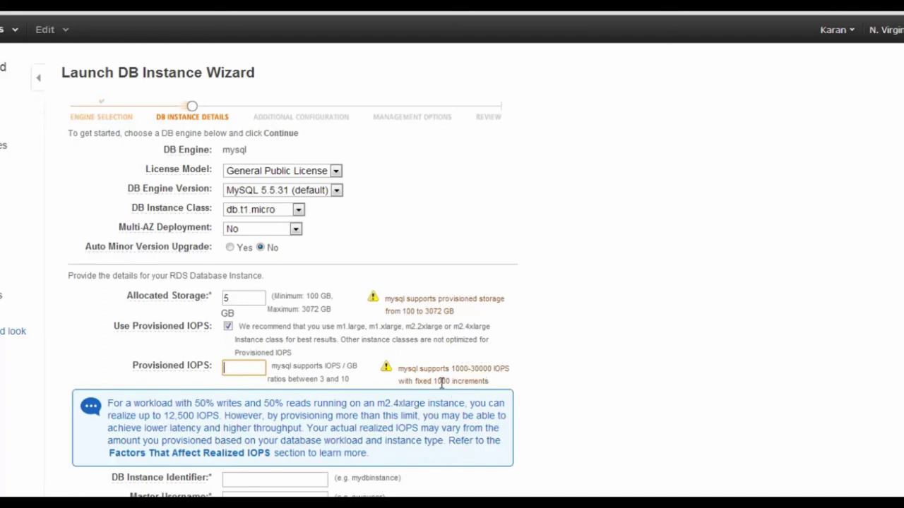
click(228, 326)
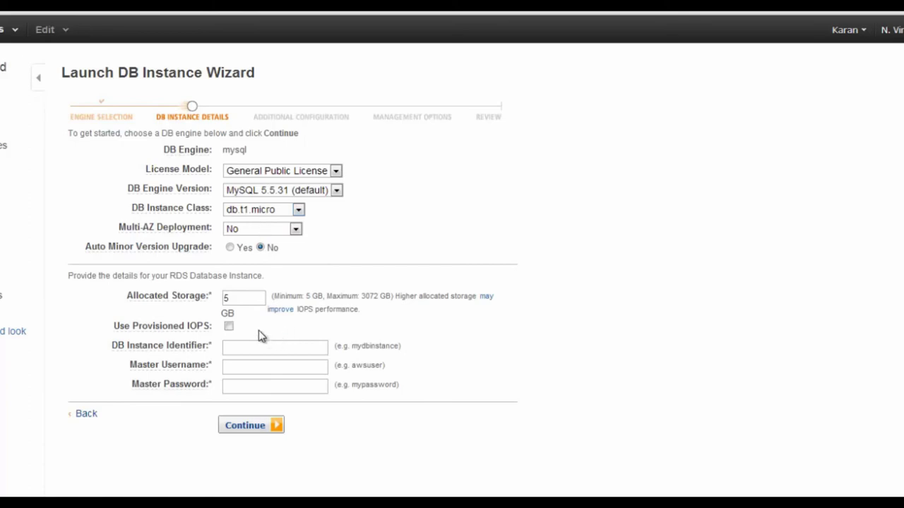
Enter the master username and password, then retype a longer password after the too-short warning.
click(246, 347)
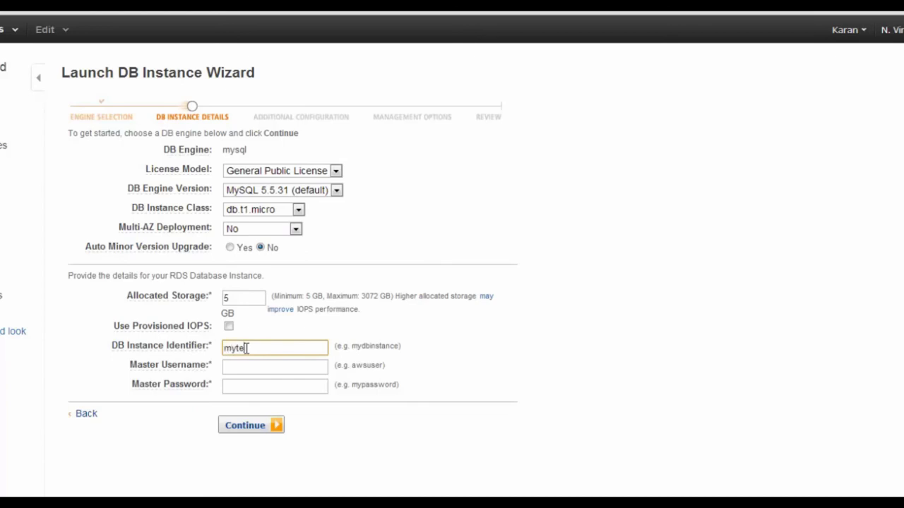
key(Tab)
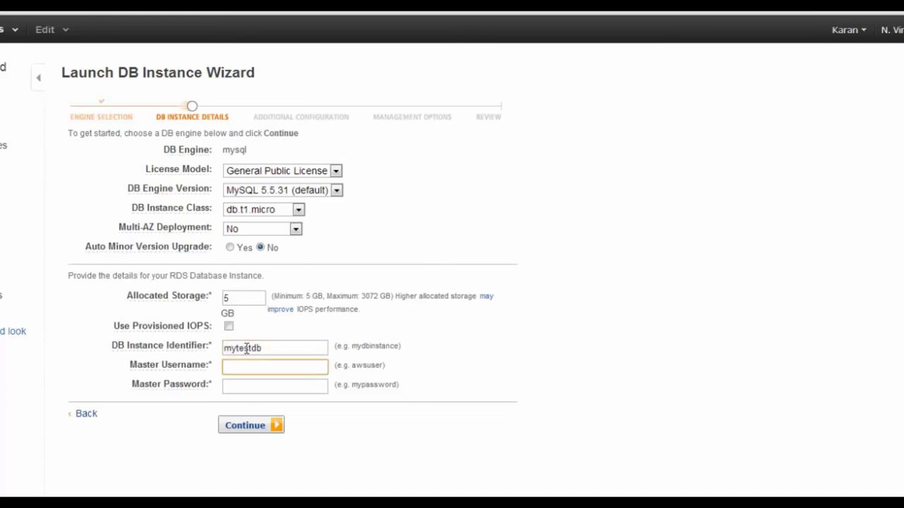
text(karanuser)
key(Tab)
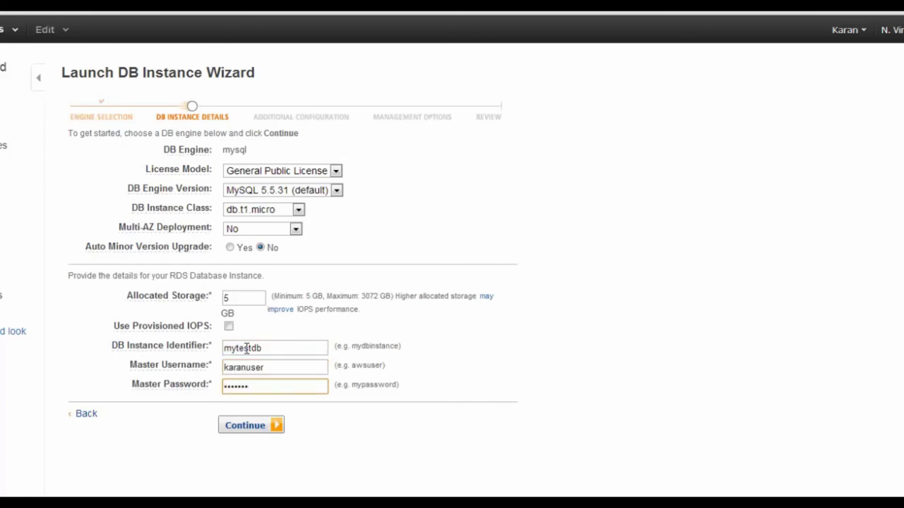
click(251, 427)
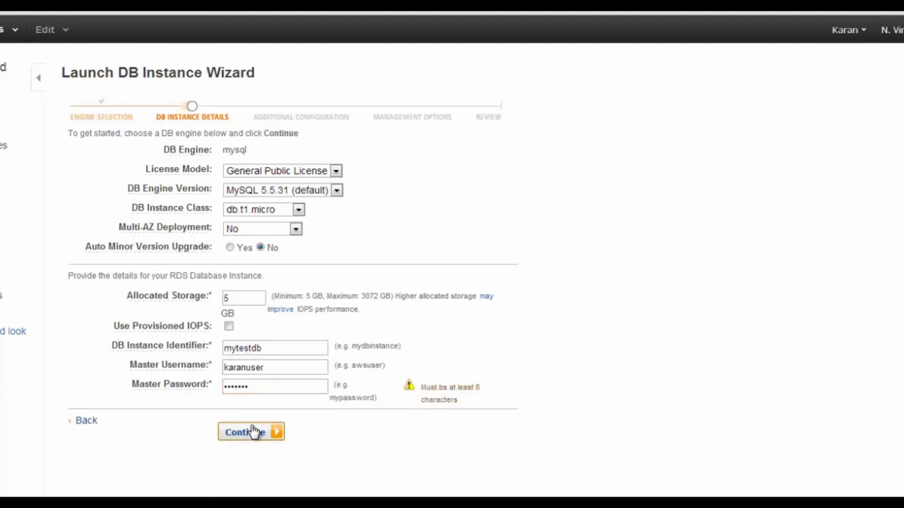
drag(259, 385, 145, 371)
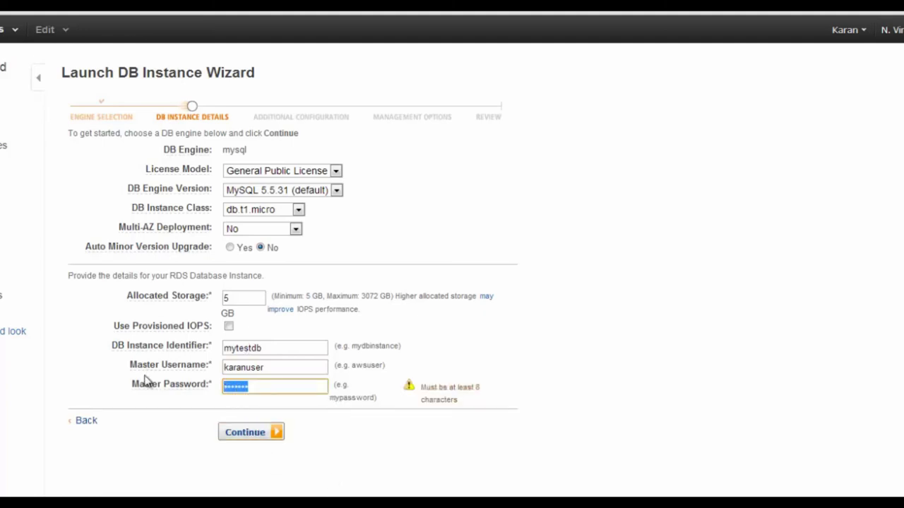
text(p)
Keep database mytestdatabase on port 3306 with No Preference zone and continue to Management Options.
click(242, 437)
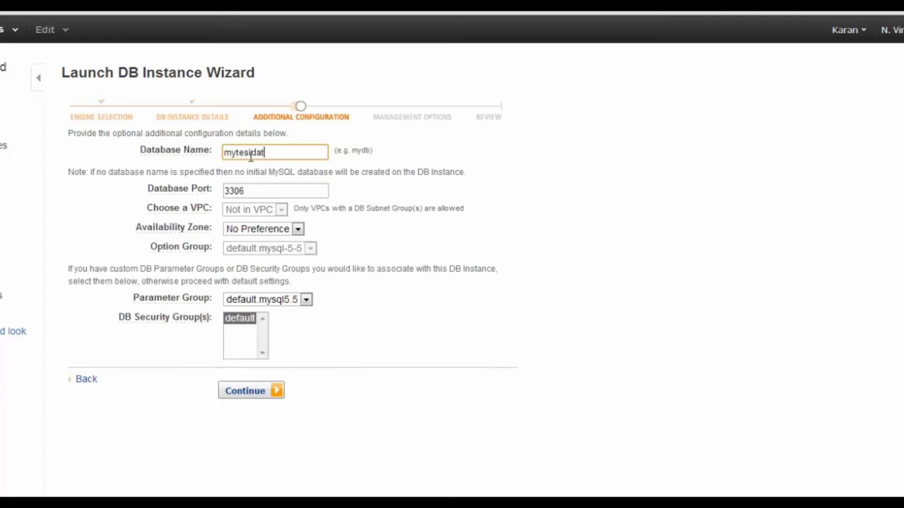
click(263, 192)
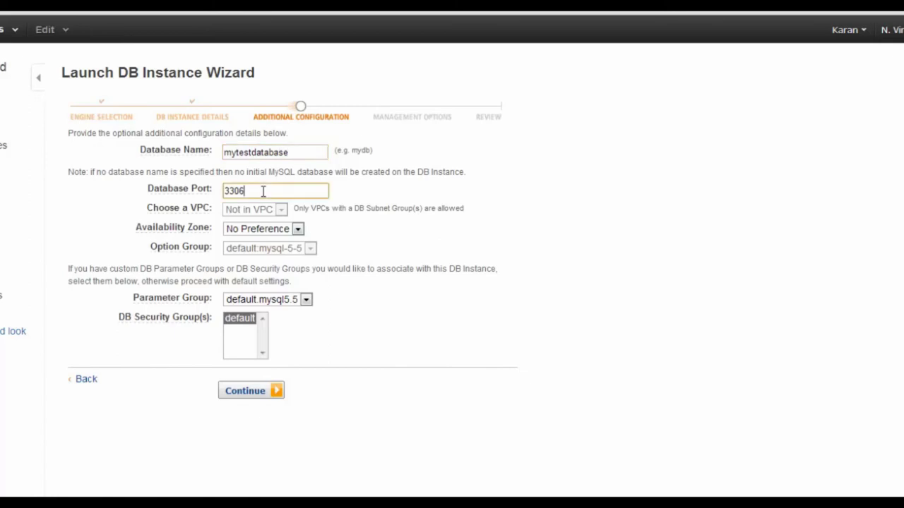
click(263, 230)
click(263, 231)
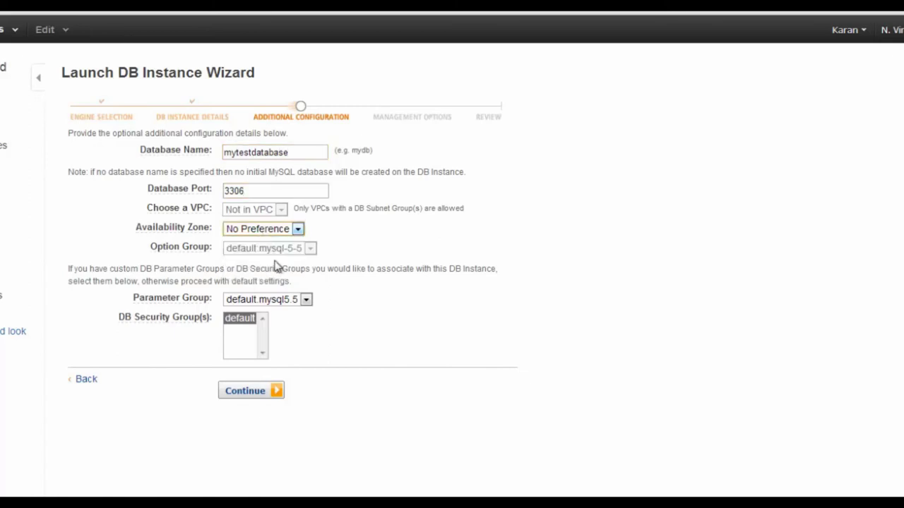
click(250, 391)
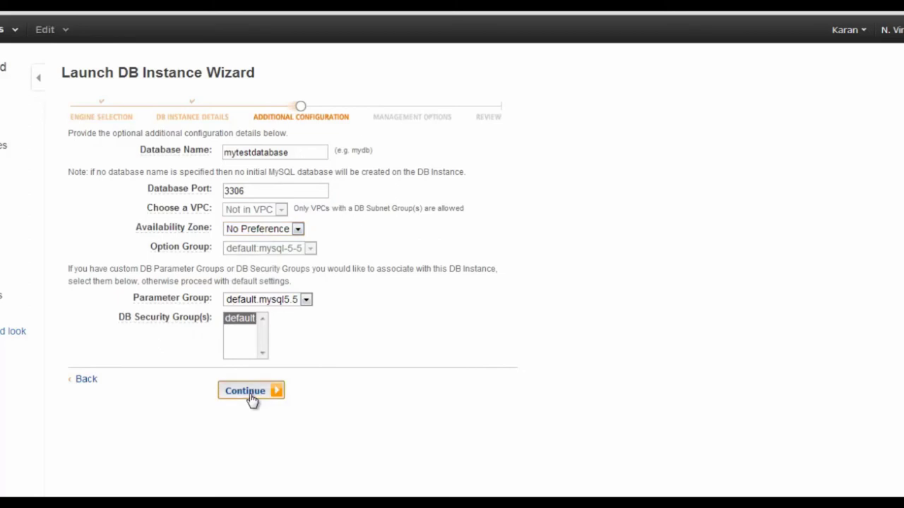
click(234, 207)
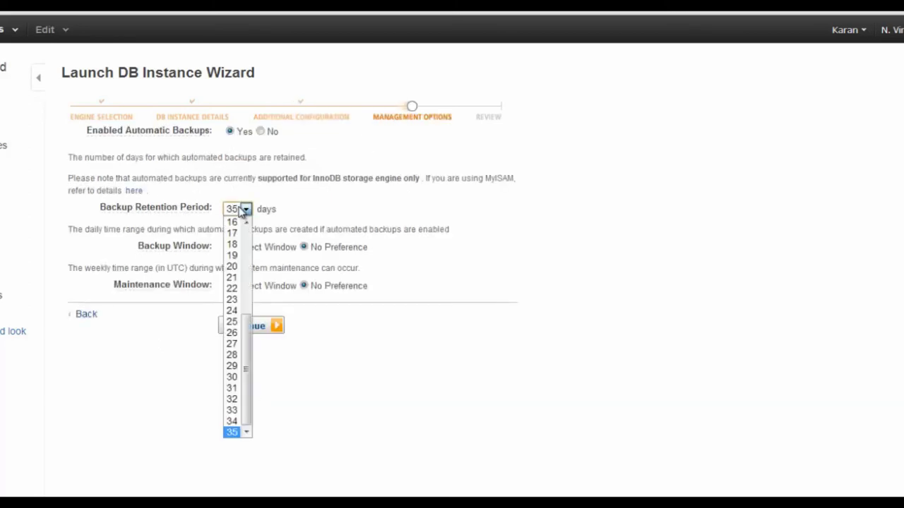
Keep 35-day backup retention and set the backup window back to No Preference.
drag(246, 399, 252, 233)
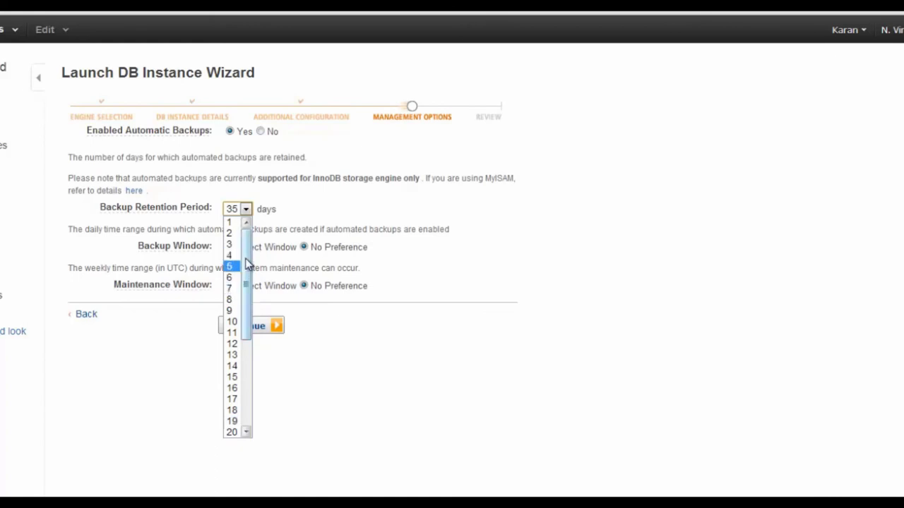
click(457, 318)
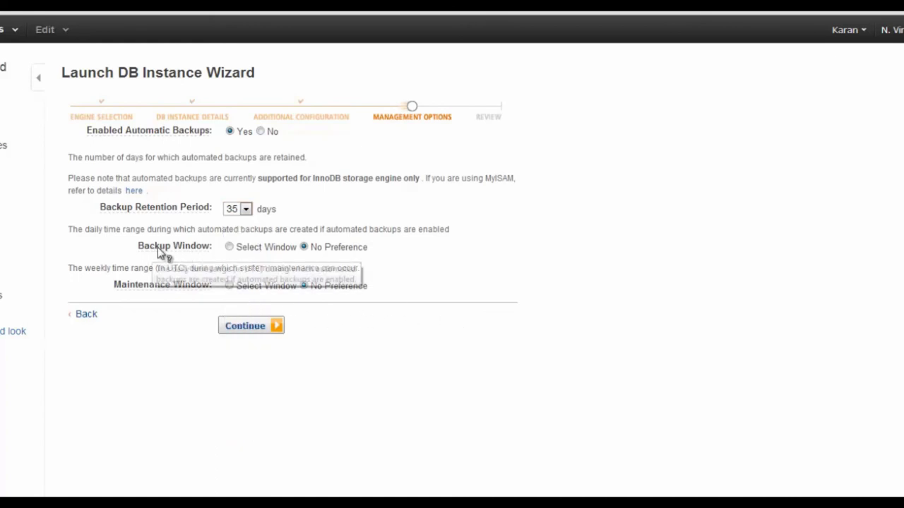
click(229, 247)
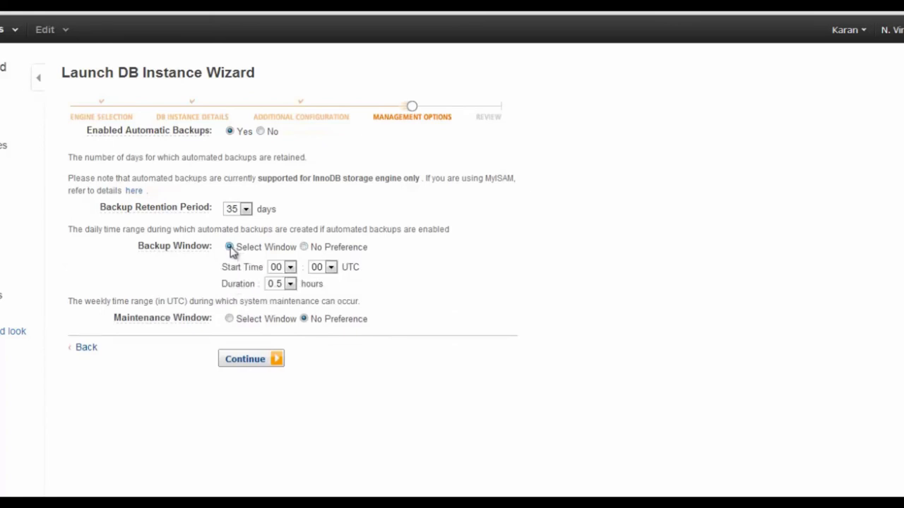
click(289, 267)
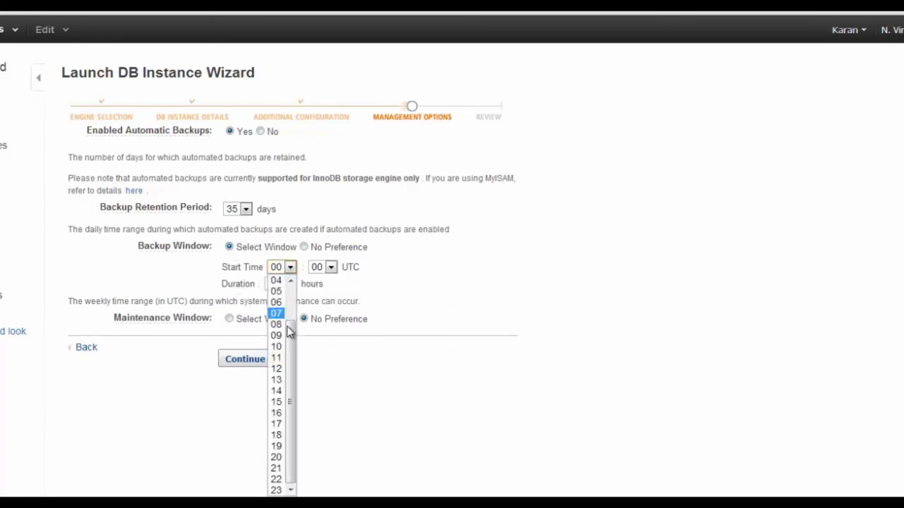
click(276, 382)
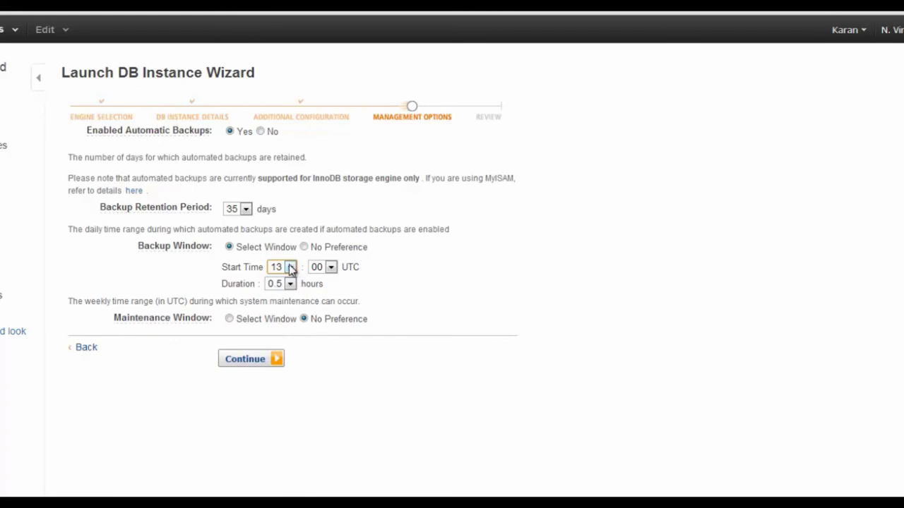
scroll(290, 269, up, 5)
click(307, 256)
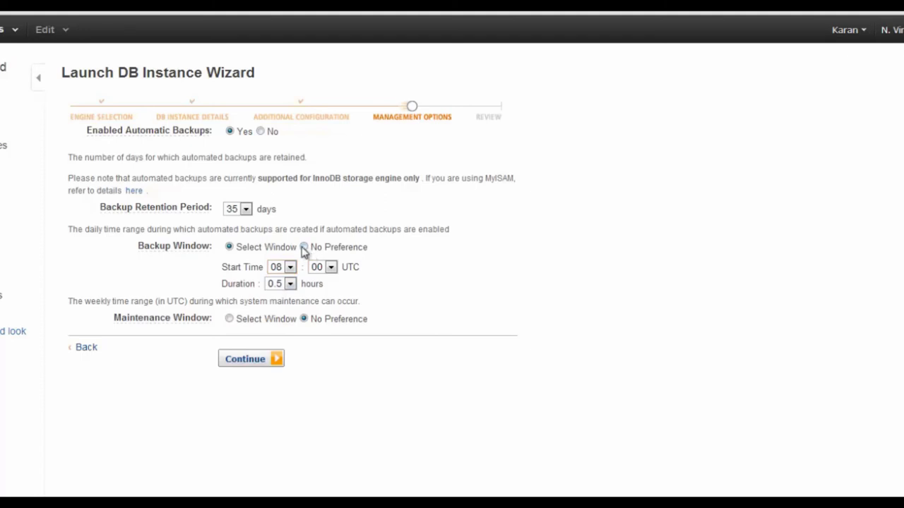
click(304, 249)
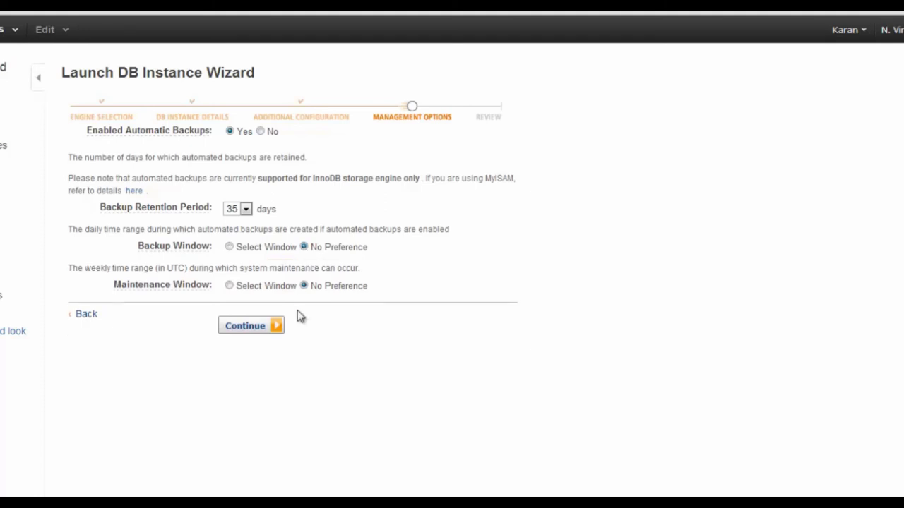
Review the settings and launch the mytestdb DB instance.
click(247, 326)
scroll(314, 263, down, 1)
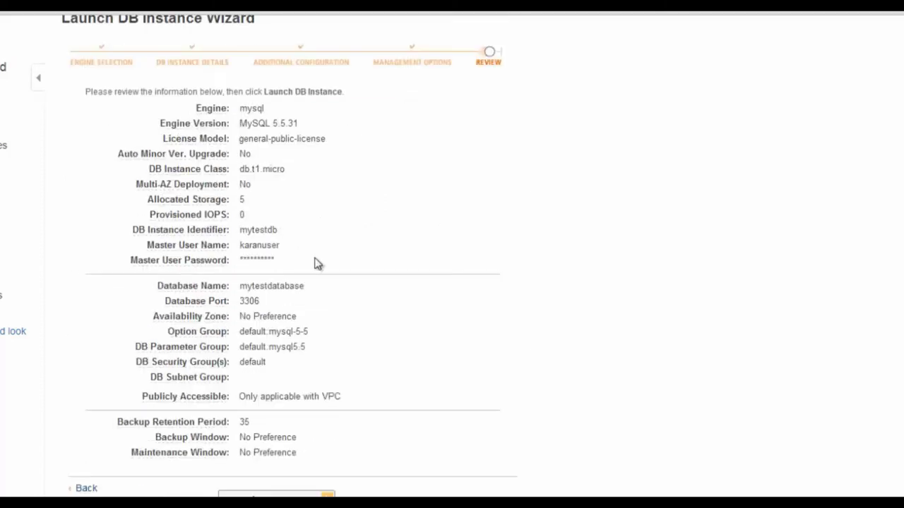
click(314, 455)
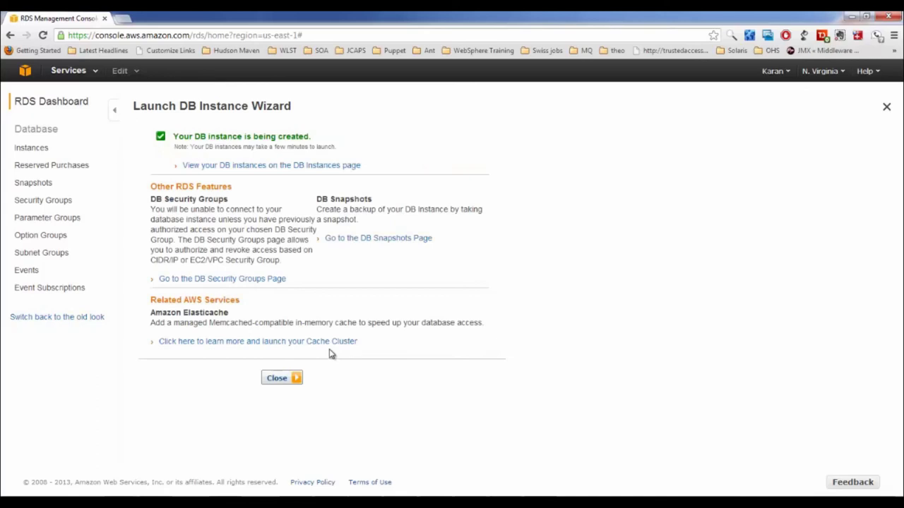
Close the launch confirmation and watch mytestdb in the DB Instances list until available.
click(281, 380)
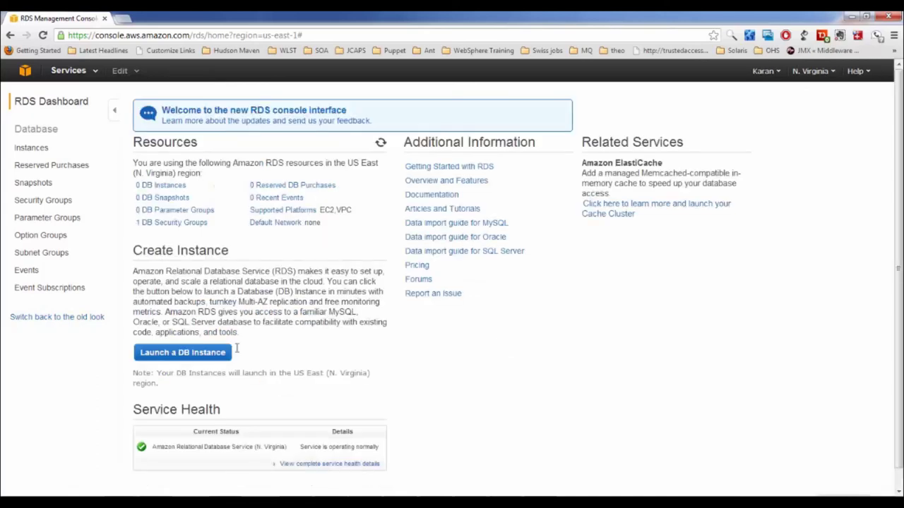
click(40, 148)
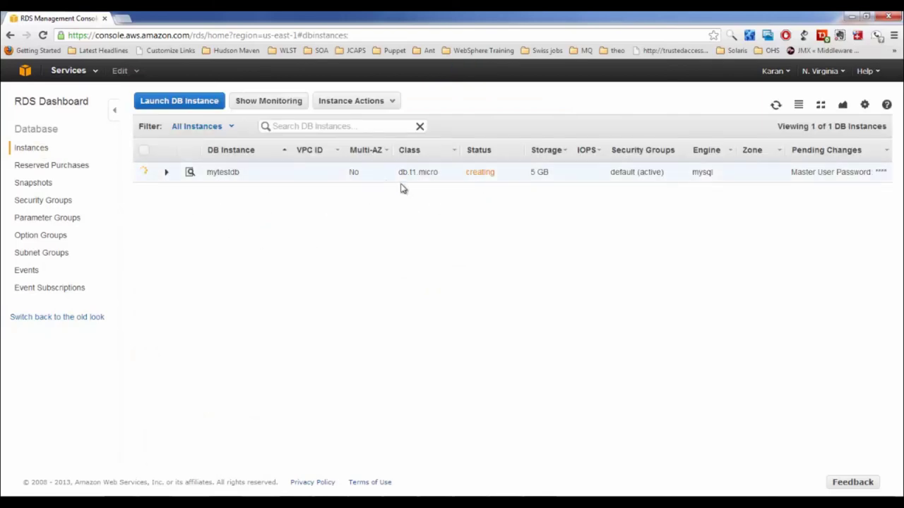
drag(431, 169, 410, 172)
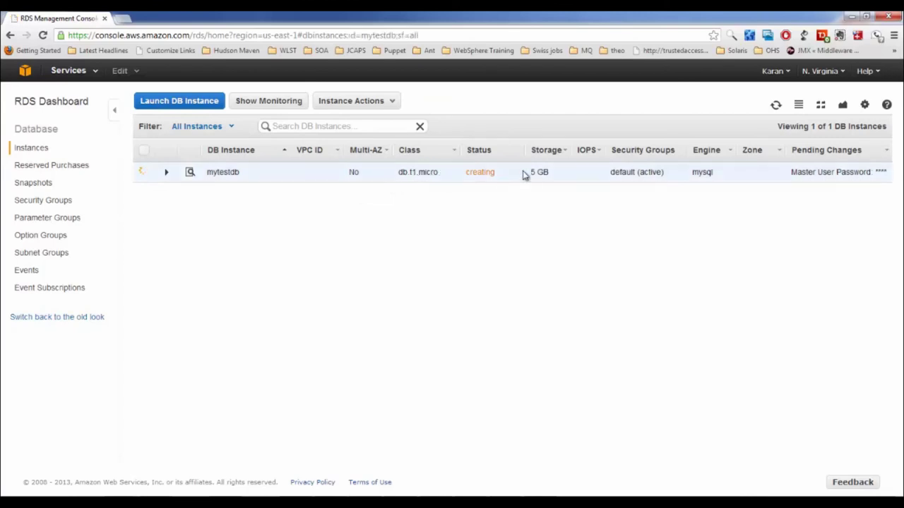
double_click(622, 174)
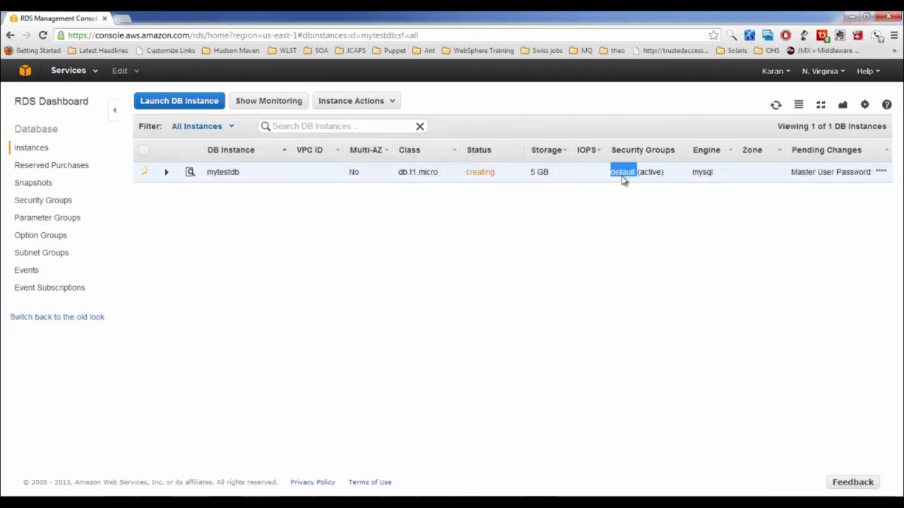
double_click(703, 173)
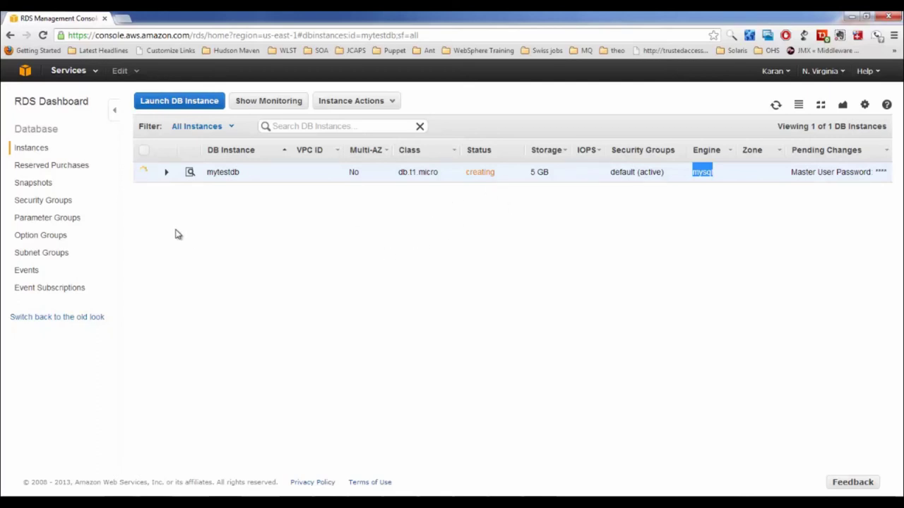
click(167, 175)
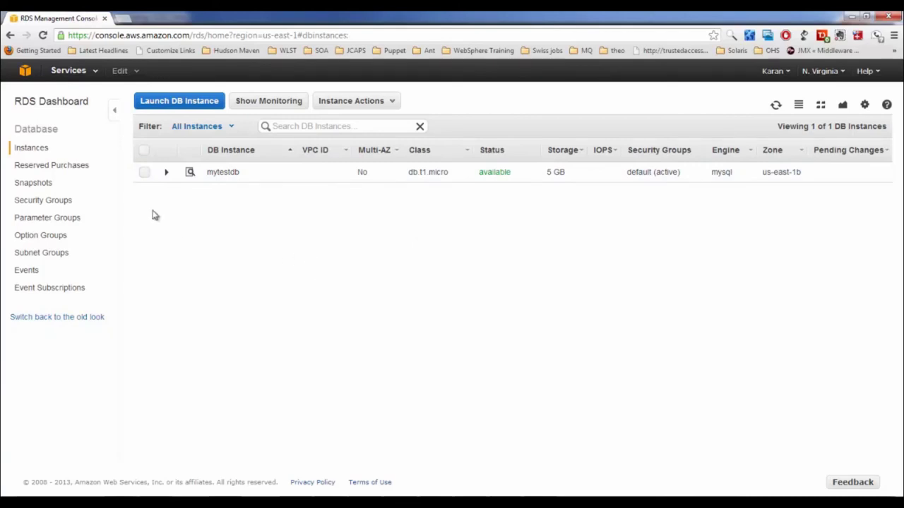
click(144, 173)
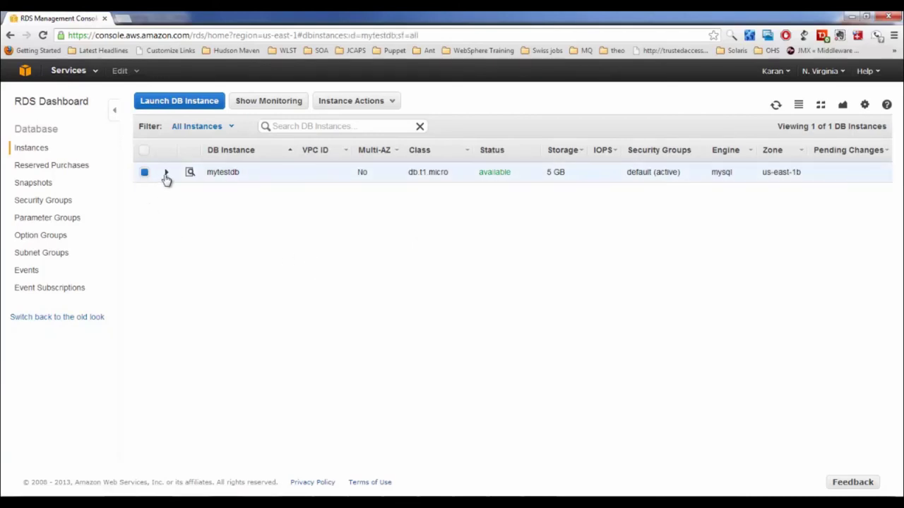
Expand mytestdb to view its endpoint, then browse its CloudWatch monitoring graphs.
click(166, 173)
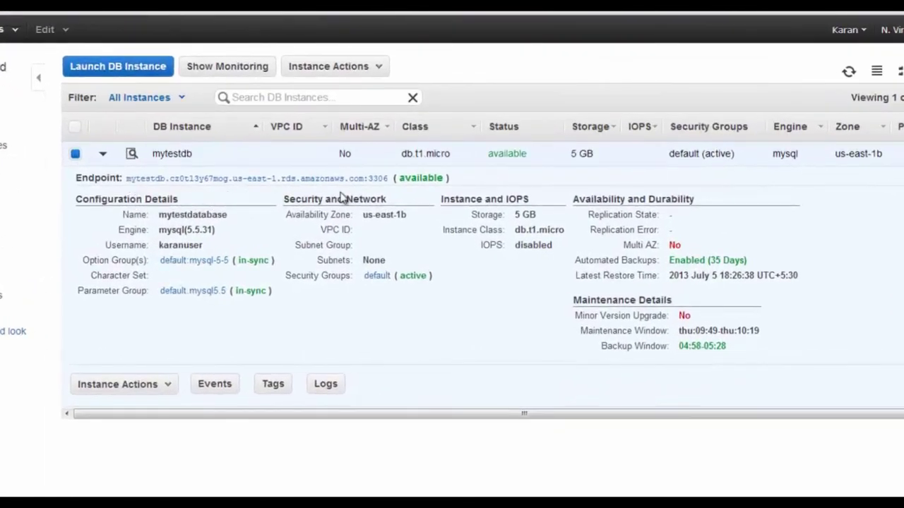
drag(388, 178, 131, 186)
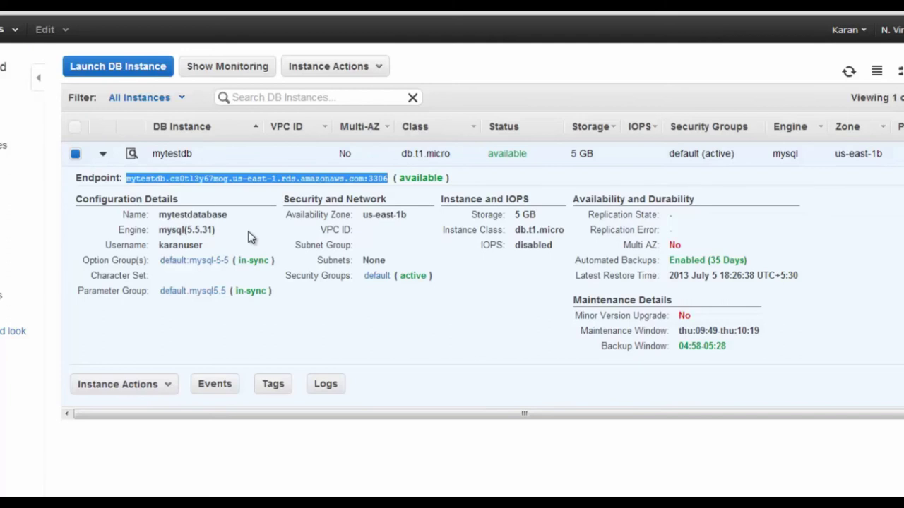
click(233, 70)
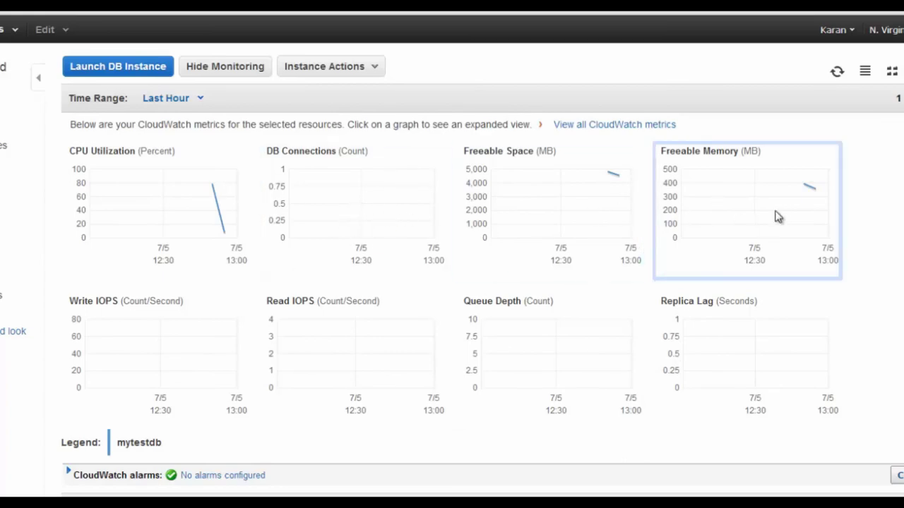
scroll(333, 282, down, 1)
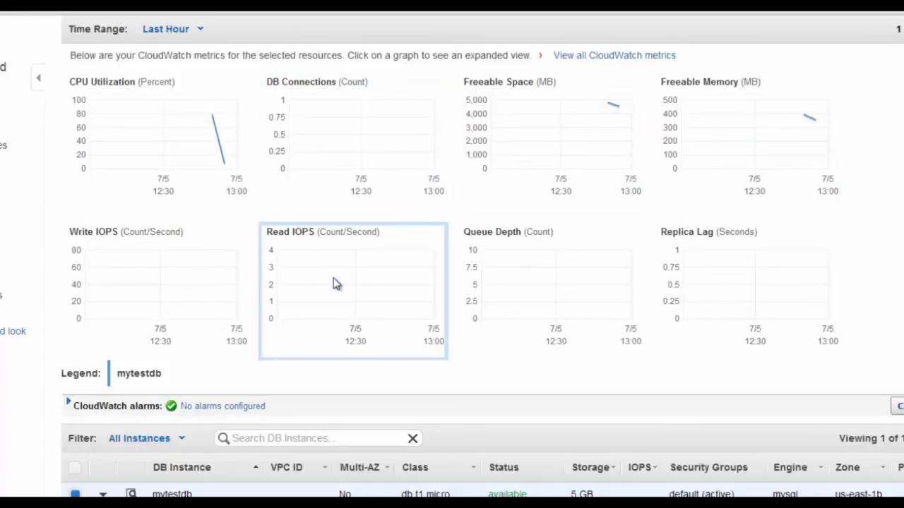
scroll(336, 283, down, 2)
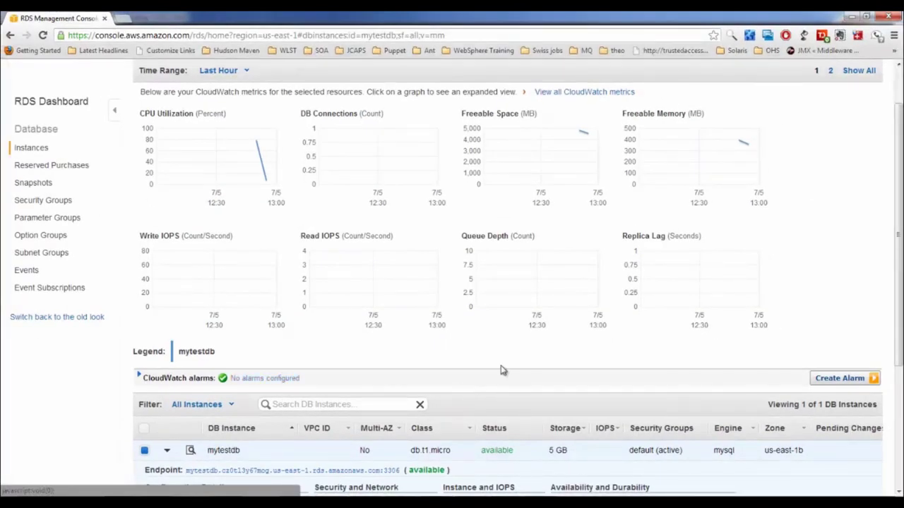
click(842, 378)
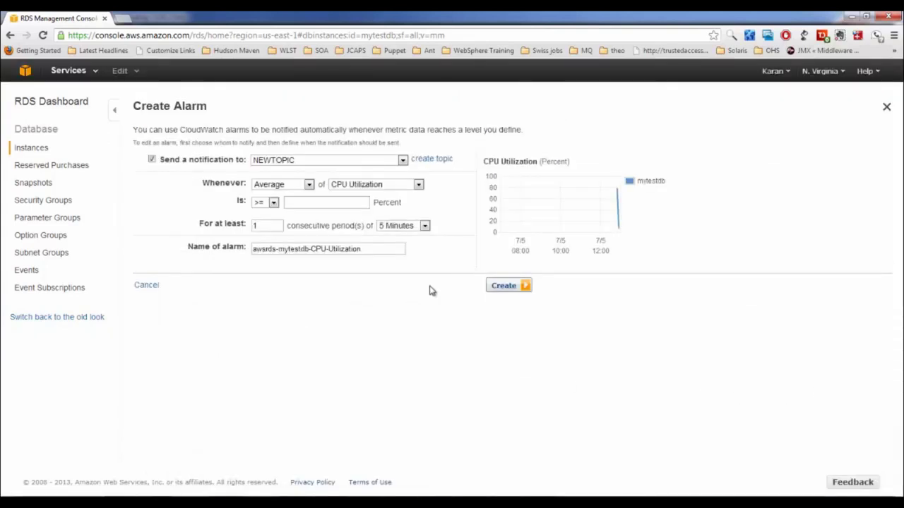
Create a new notification topic mydbtopic with the recipient's e-mail address.
click(319, 159)
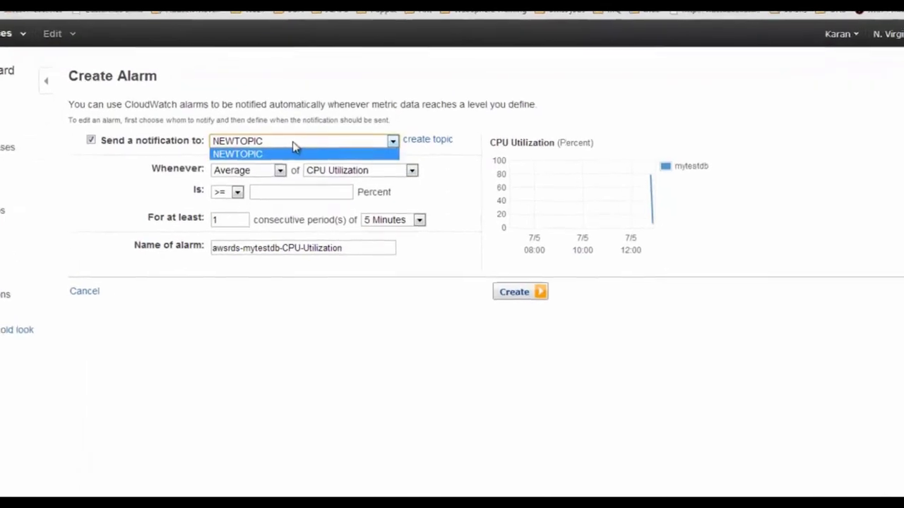
click(321, 168)
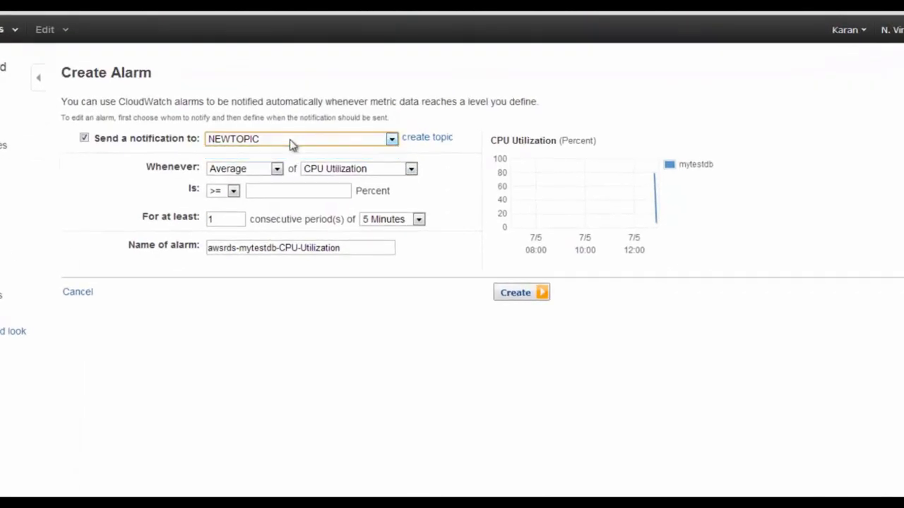
click(412, 139)
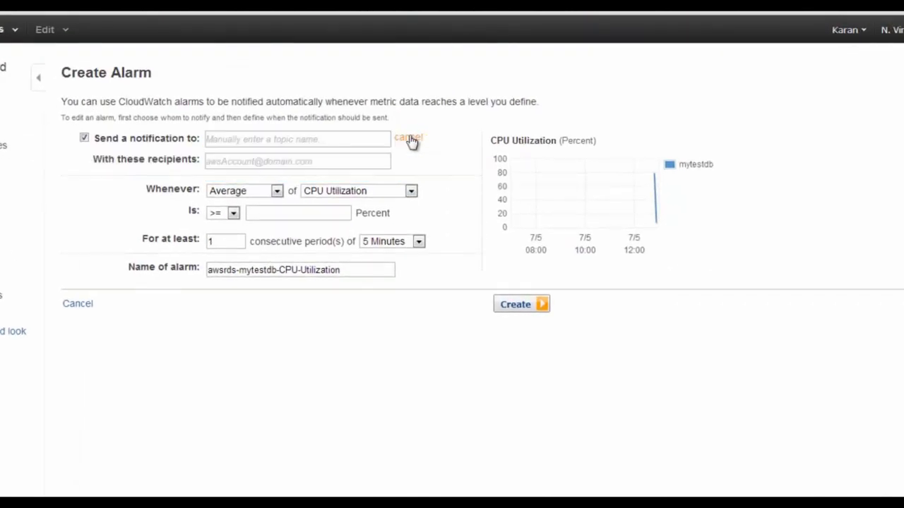
click(265, 138)
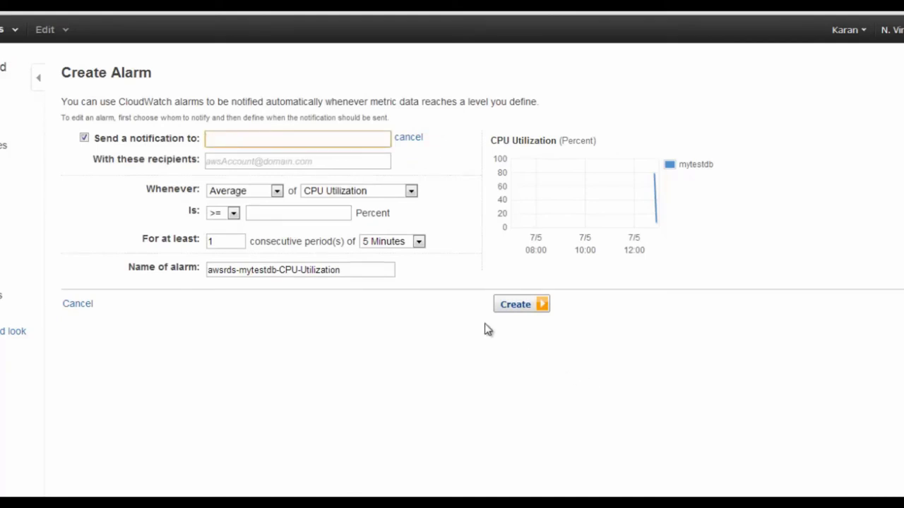
text(mydbtopic)
key(Tab)
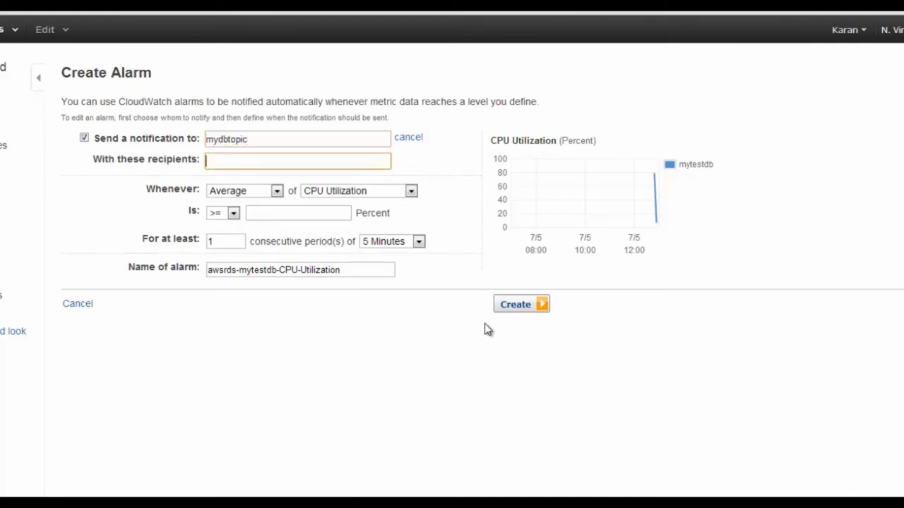
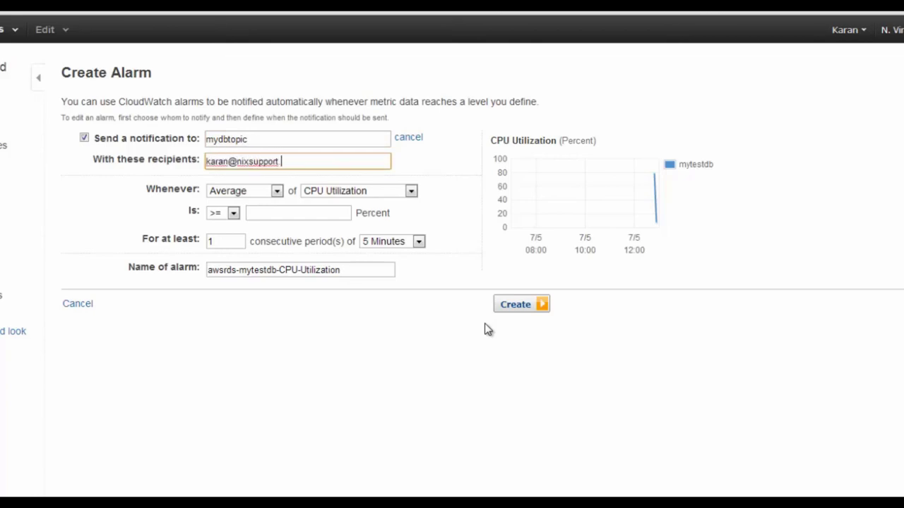
Alarm when Maximum DB Connections is >= 90 for 5 periods, and create it.
click(339, 195)
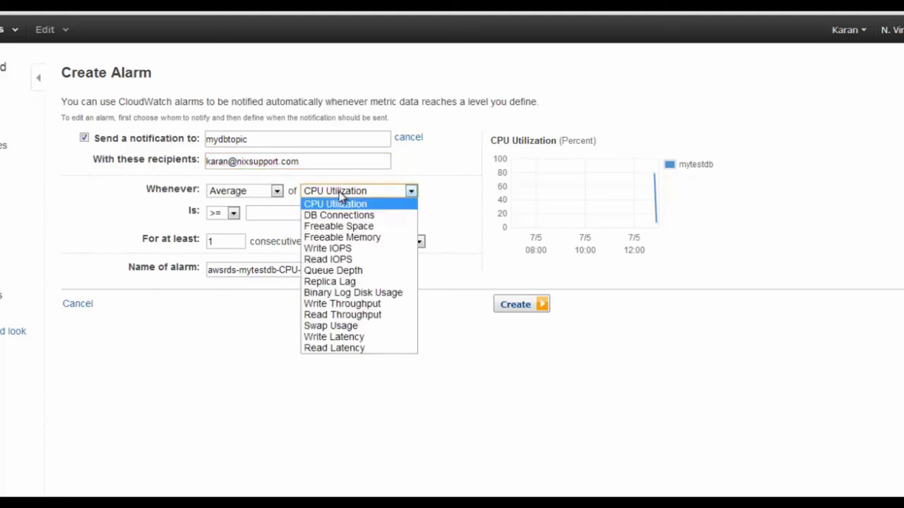
click(344, 215)
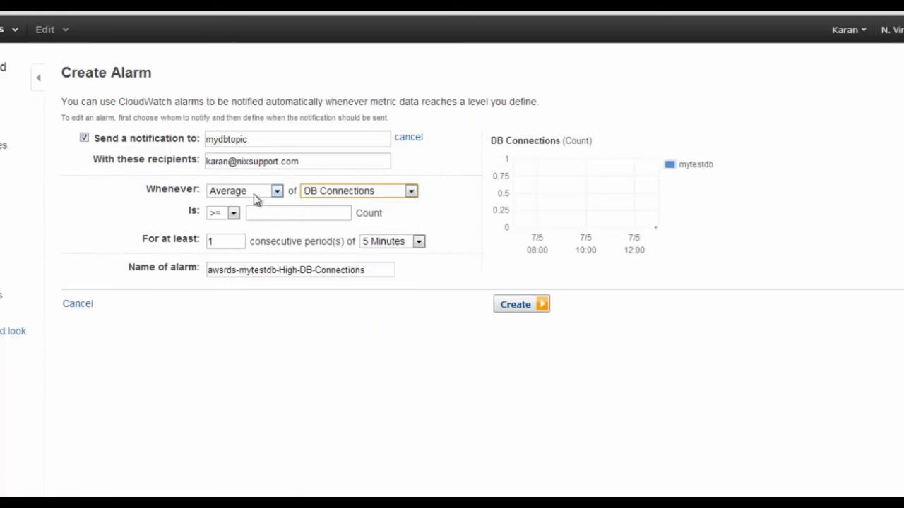
click(253, 192)
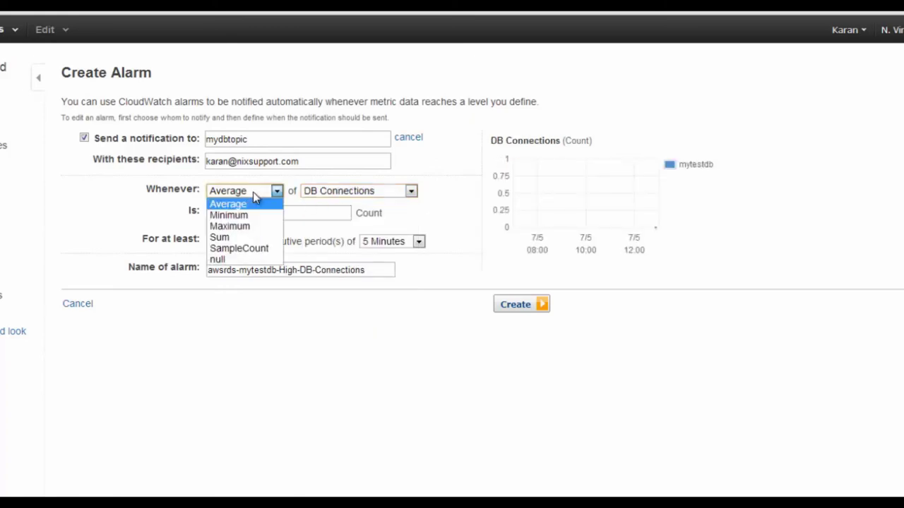
click(245, 226)
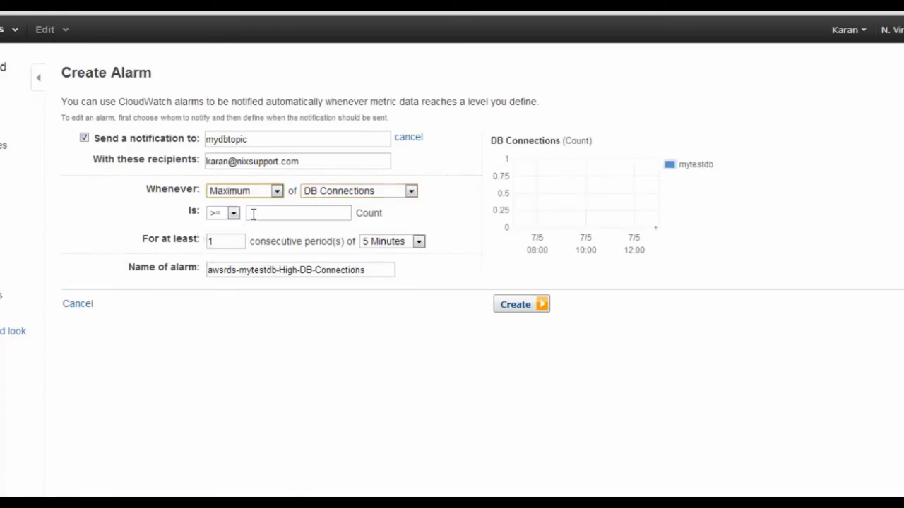
click(262, 213)
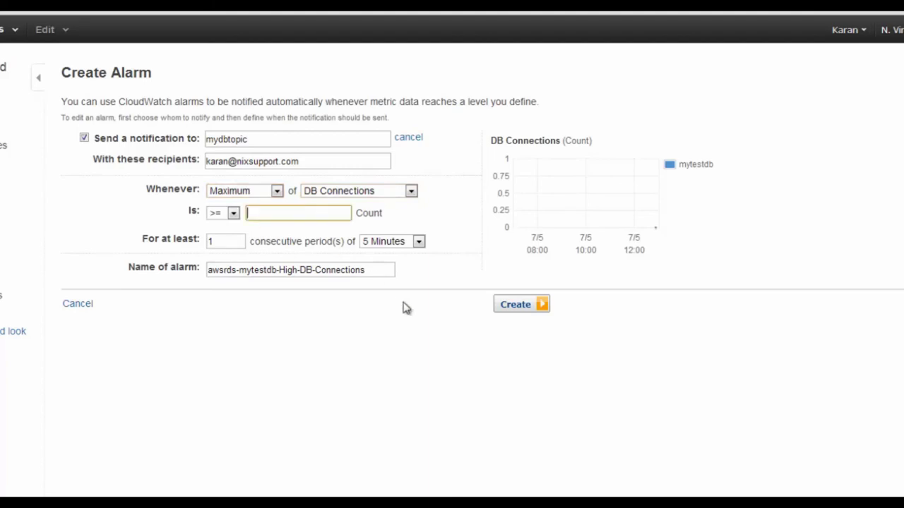
text(90)
double_click(216, 241)
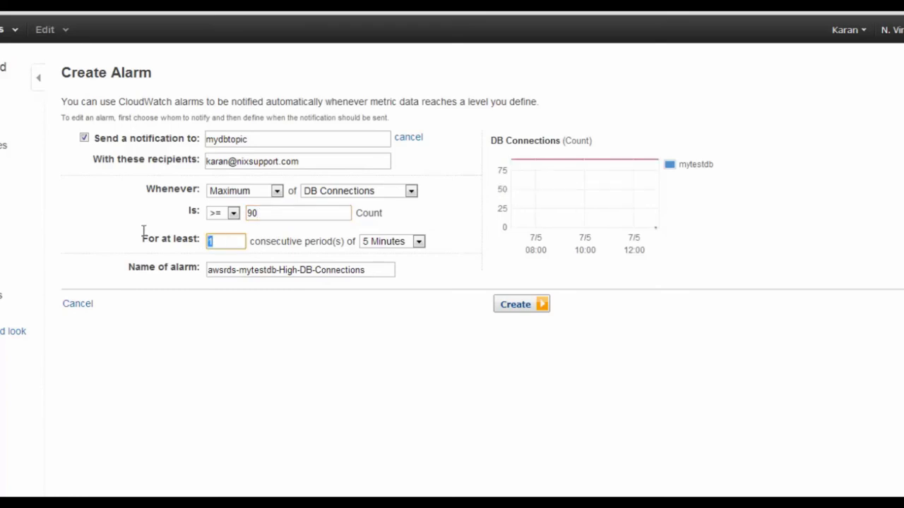
text(5)
click(511, 309)
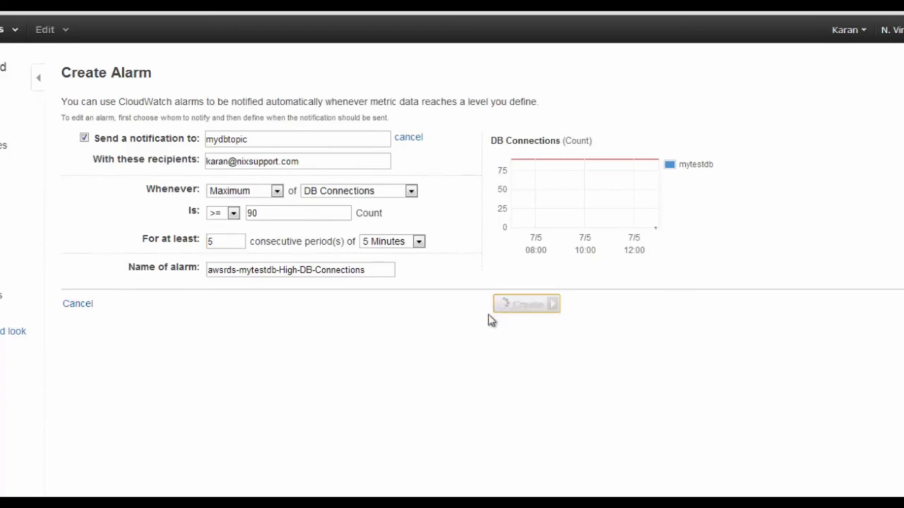
Scroll the RDS dashboard to check the status of mytestdb's CloudWatch alarm.
scroll(468, 384, down, 1)
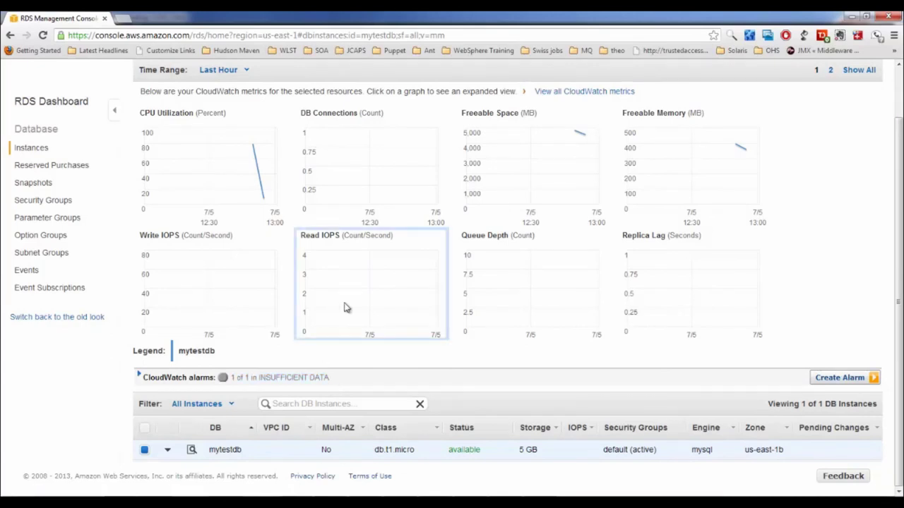
scroll(346, 307, up, 2)
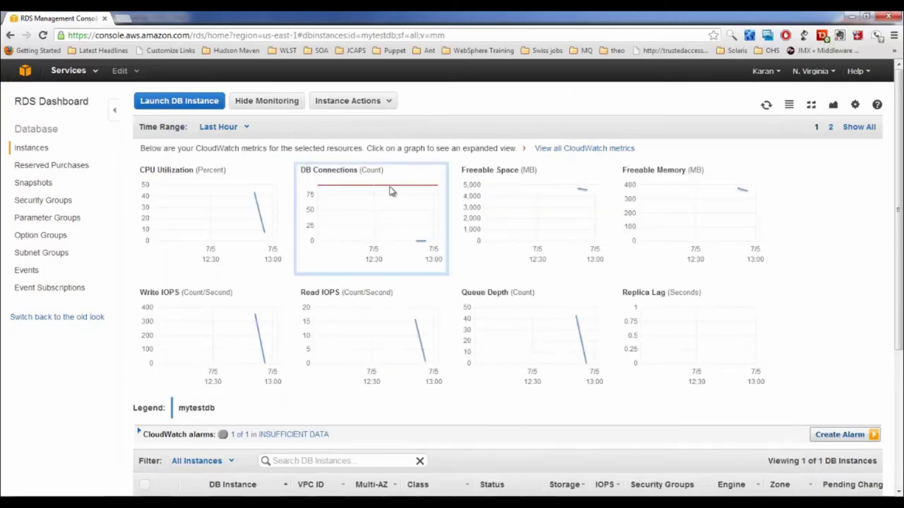
scroll(392, 208, down, 2)
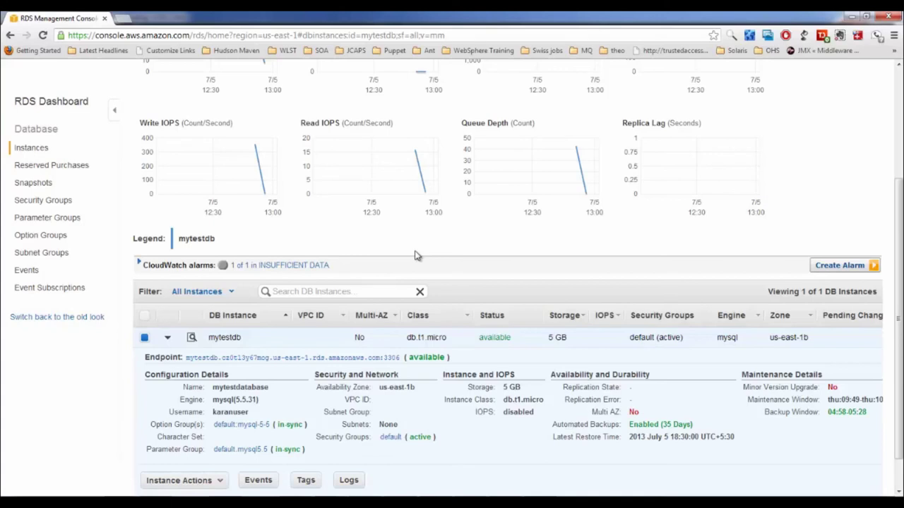
scroll(436, 336, up, 3)
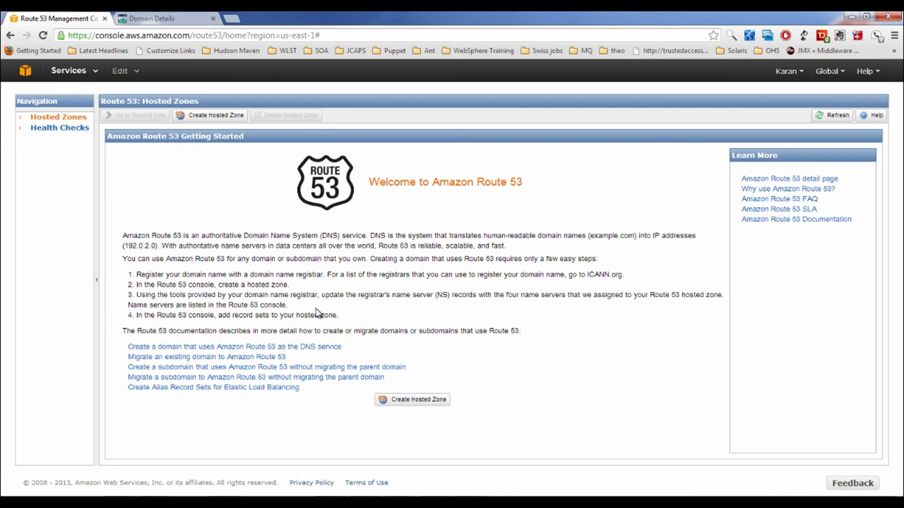
Ping google.com in Command Prompt, select its resolved IP 173.194.127.230, and minimize the window.
key(alt+Tab)
text(ping go)
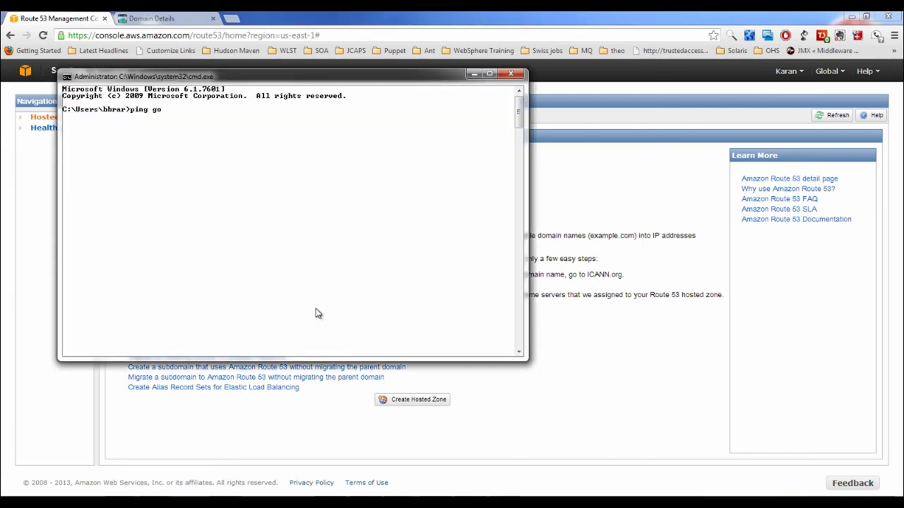
text(ogle.com)
key(Return)
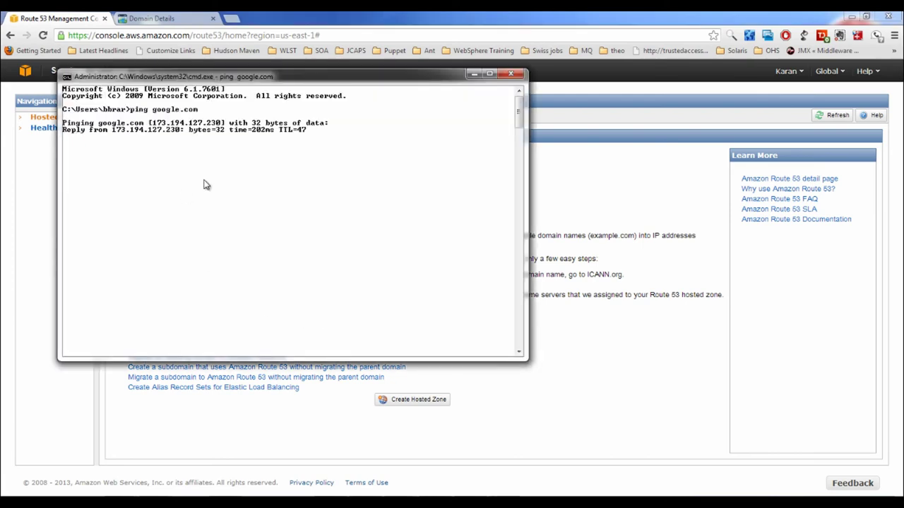
drag(152, 123, 221, 124)
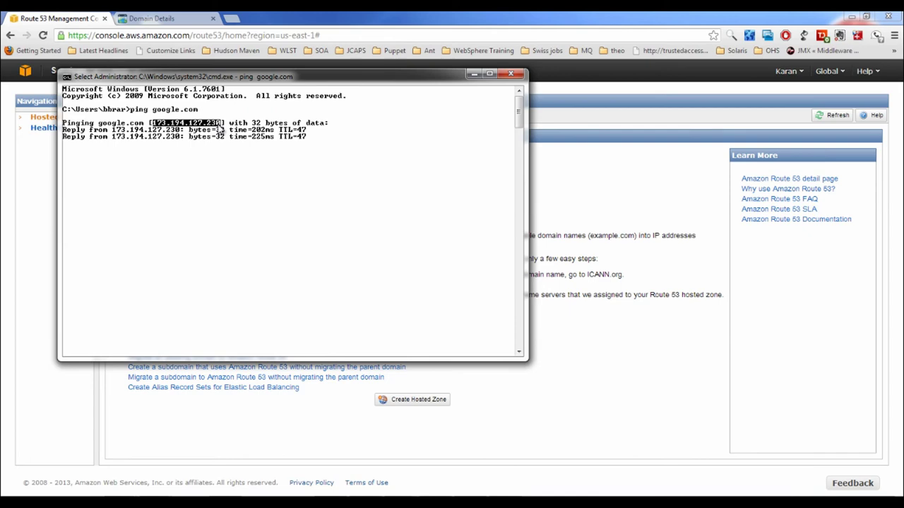
click(474, 75)
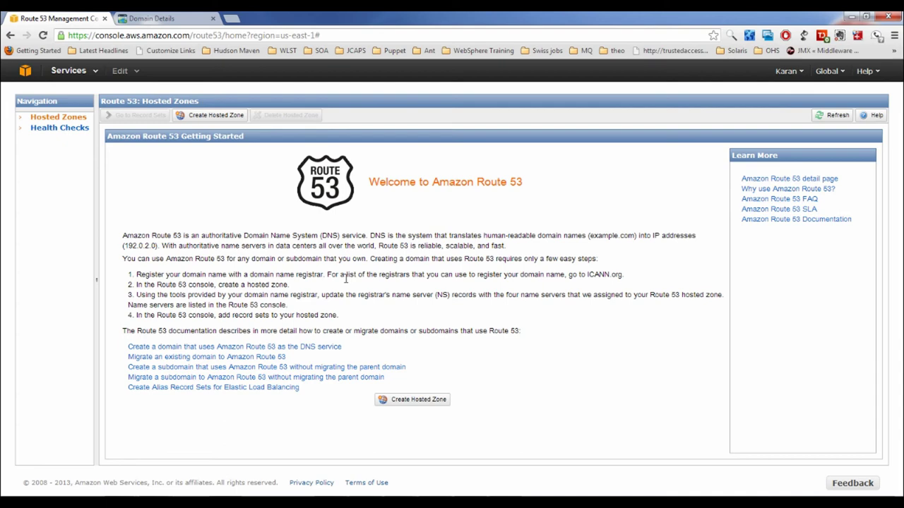
Review the A1CONSULTANTS.IN DNS zone file in GoDaddy, highlighting the CName records.
click(153, 19)
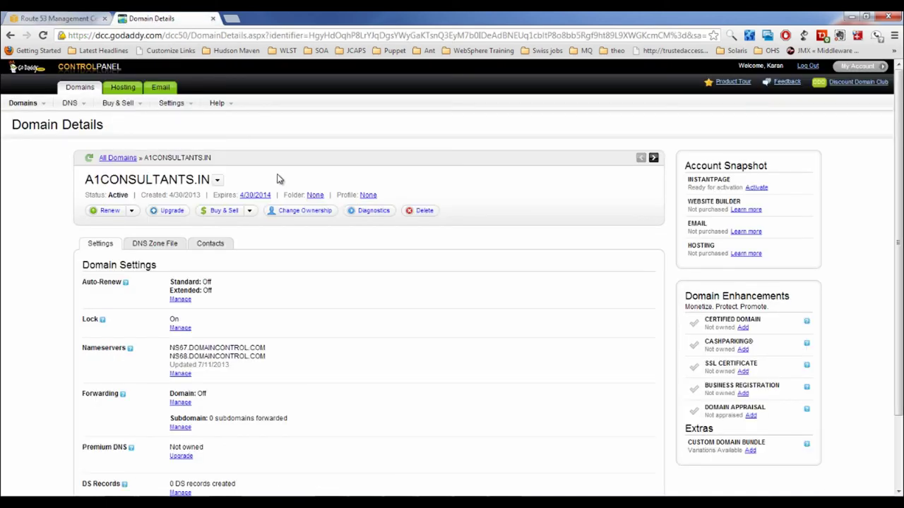
click(167, 247)
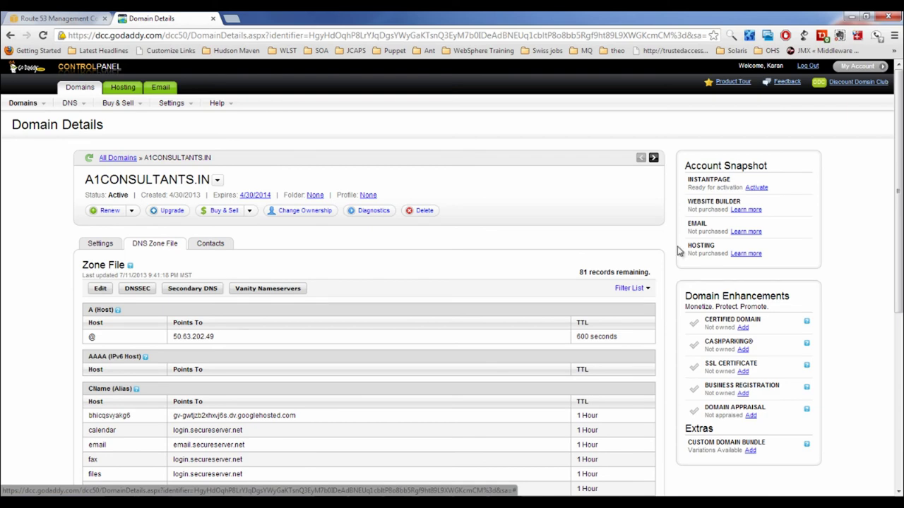
scroll(900, 178, down, 2)
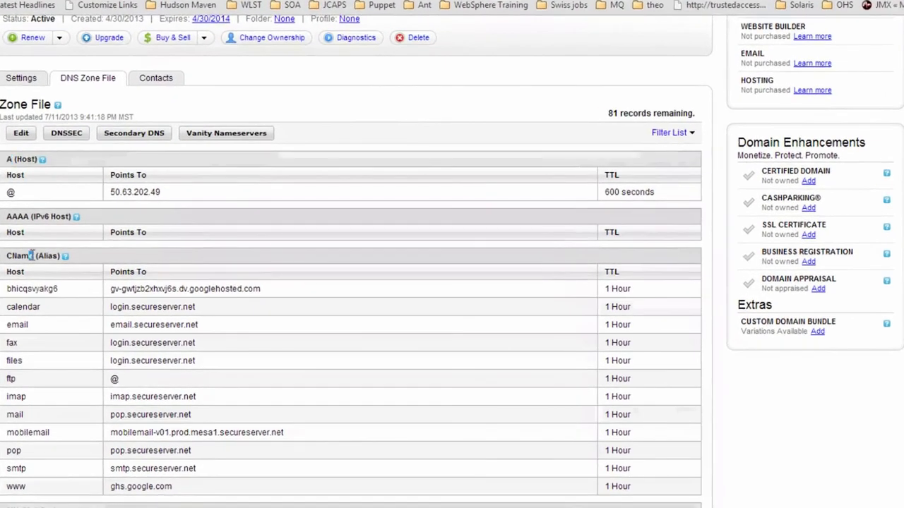
double_click(87, 256)
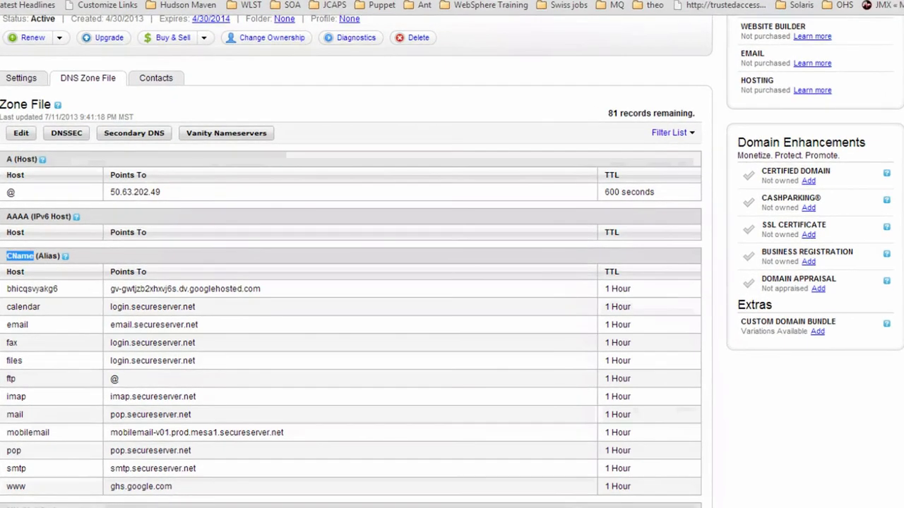
click(21, 506)
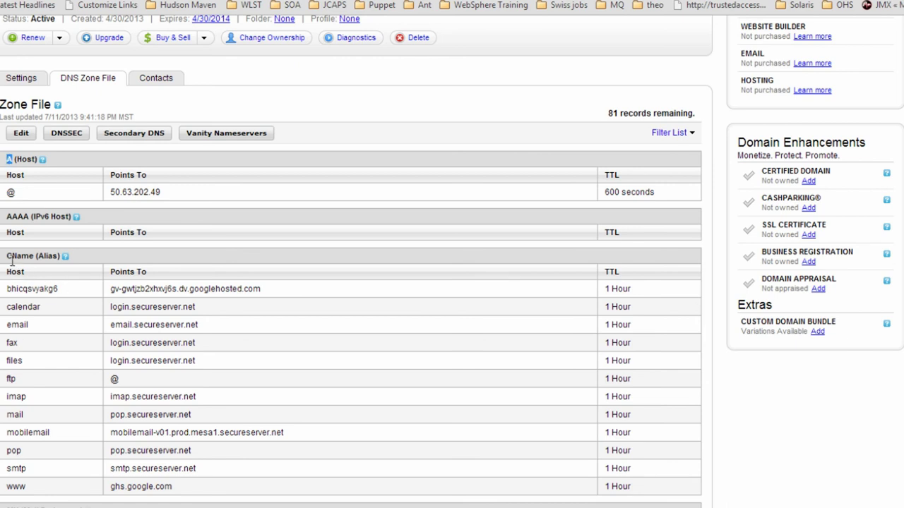
drag(7, 256, 36, 256)
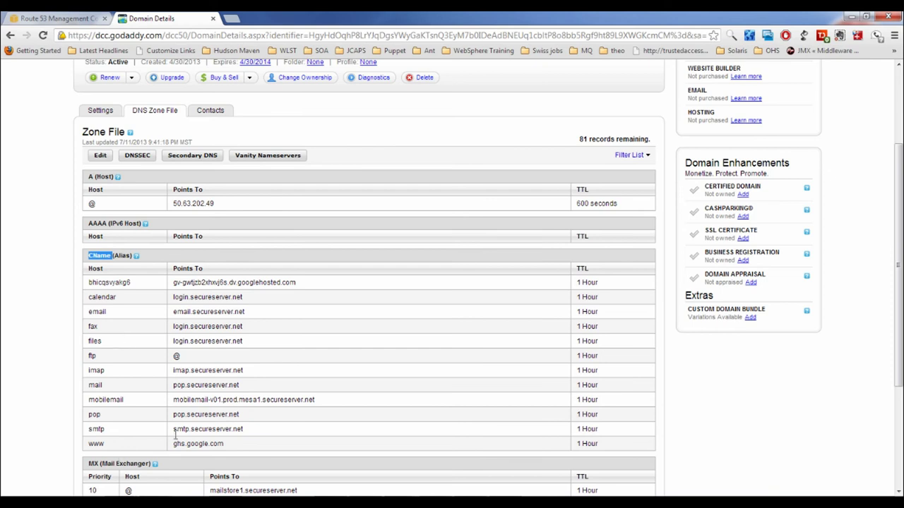
click(103, 156)
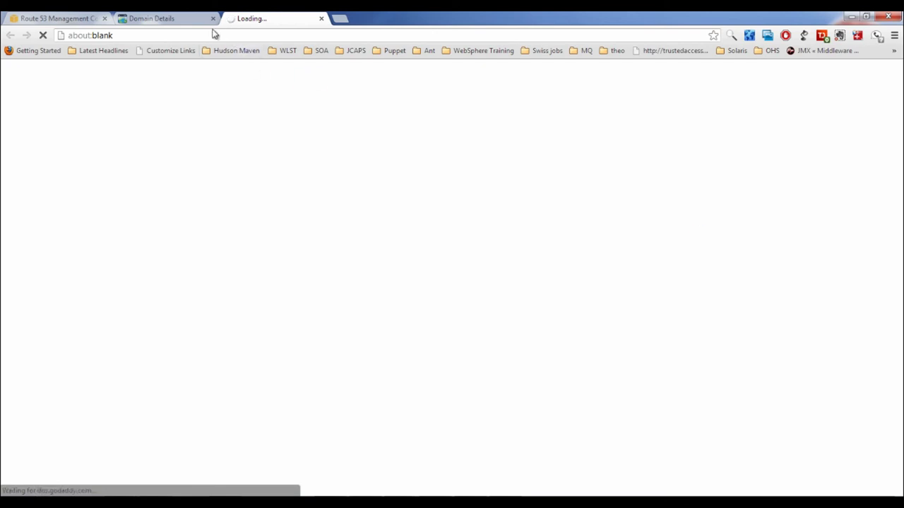
Back on the domain details page, highlight the MX record section.
click(185, 22)
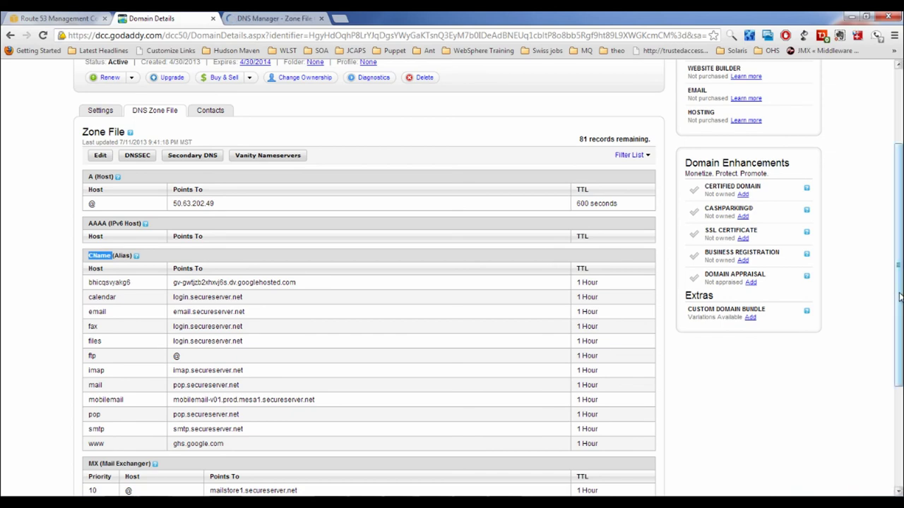
scroll(900, 351, down, 2)
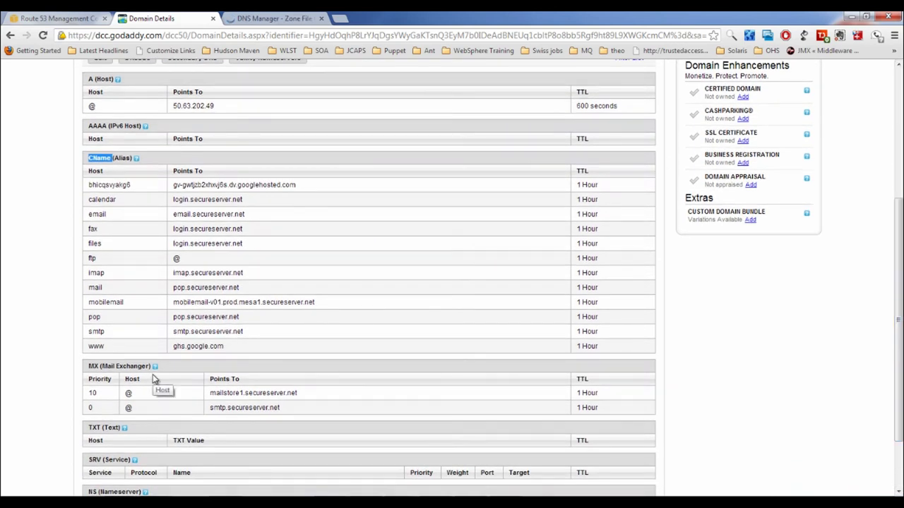
click(90, 368)
drag(89, 367, 108, 369)
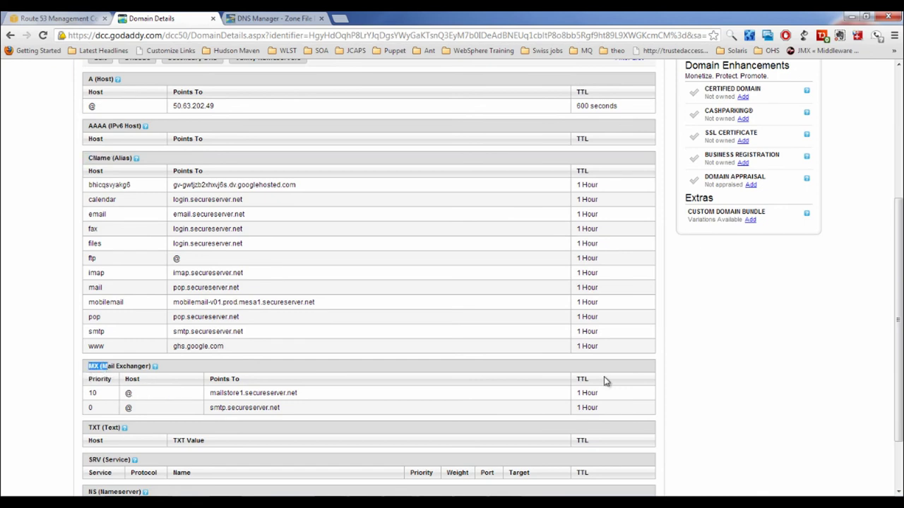
scroll(849, 283, down, 2)
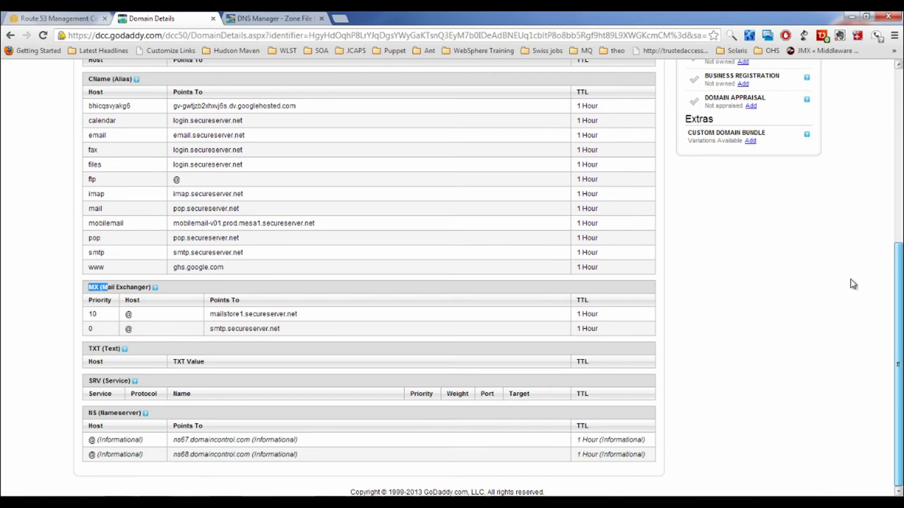
scroll(850, 282, up, 4)
scroll(840, 153, up, 2)
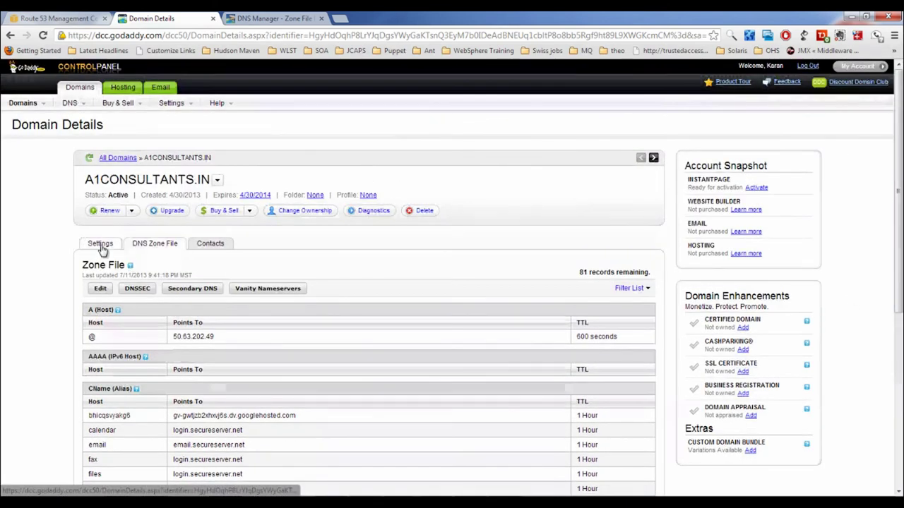
Check the domain's Settings, noting current nameservers NS67/NS68.DOMAINCONTROL.COM, then return to Route 53.
click(101, 244)
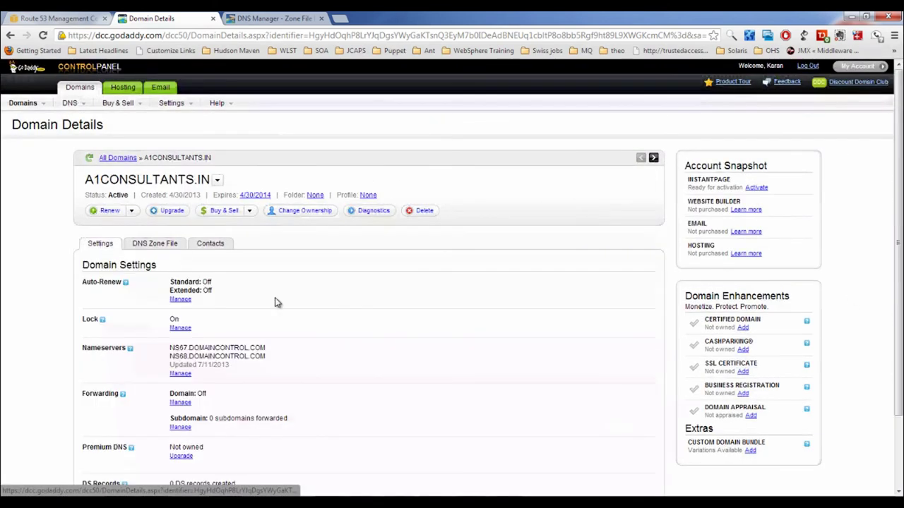
double_click(100, 346)
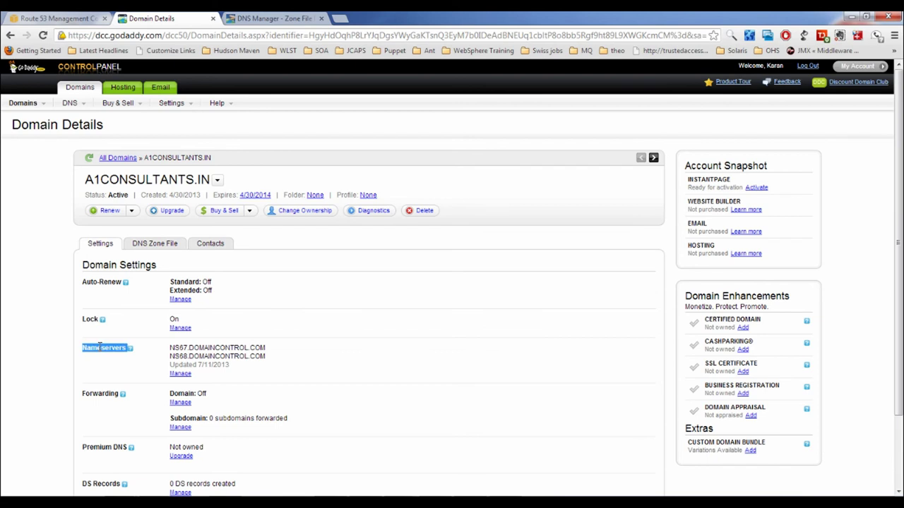
drag(85, 180, 205, 185)
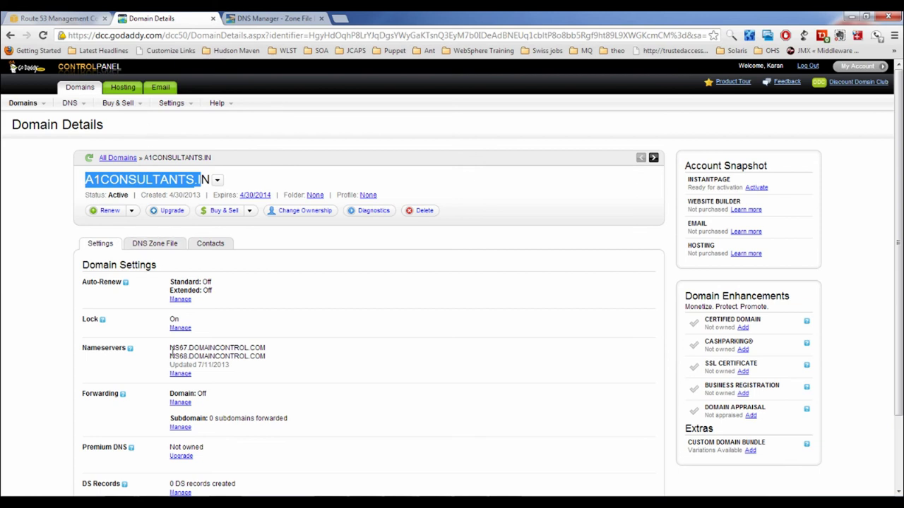
drag(170, 353, 267, 363)
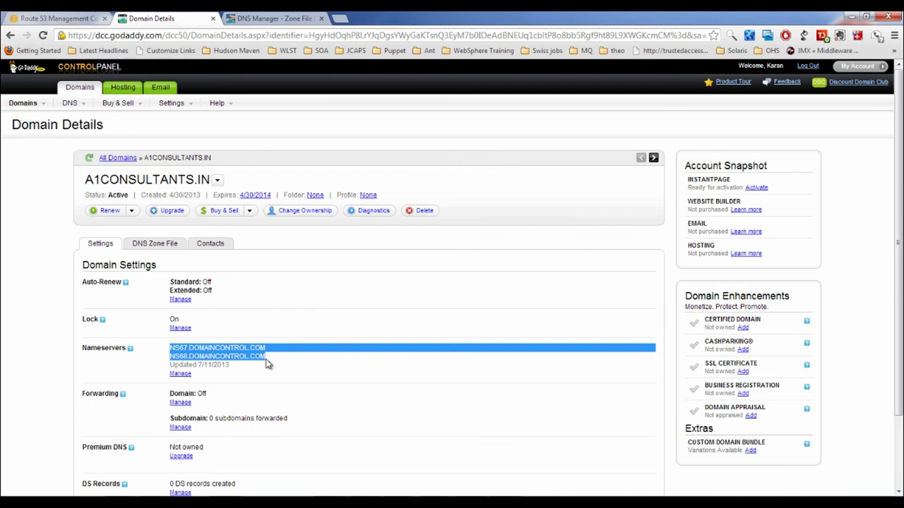
click(211, 351)
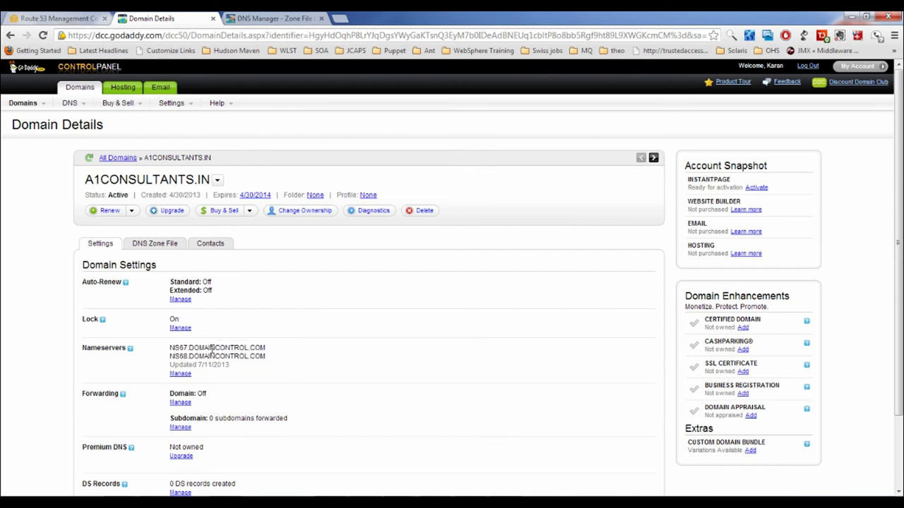
double_click(211, 349)
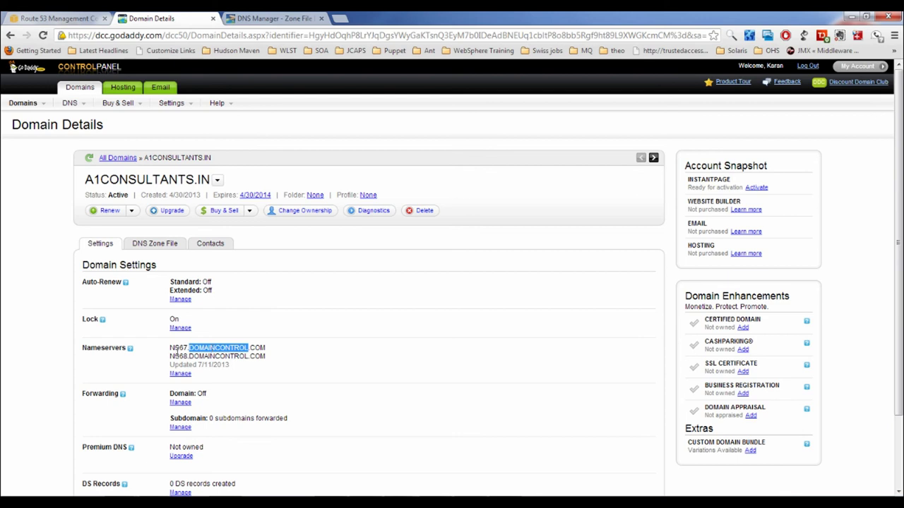
drag(170, 348, 284, 347)
click(163, 244)
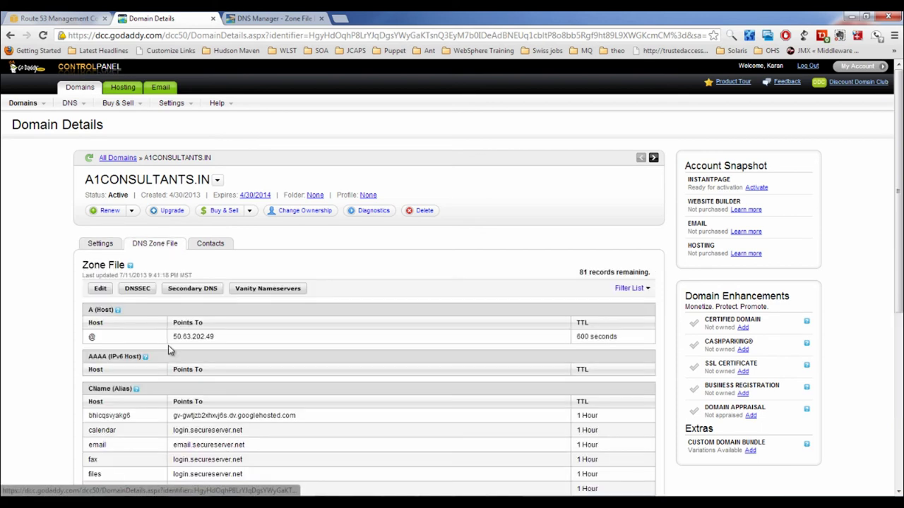
click(101, 245)
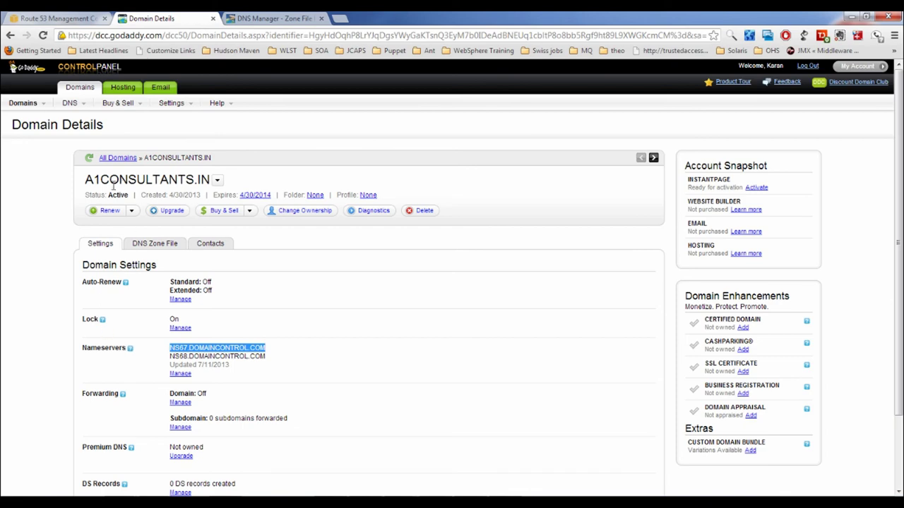
drag(86, 179, 195, 190)
key(ctrl+shift+Tab)
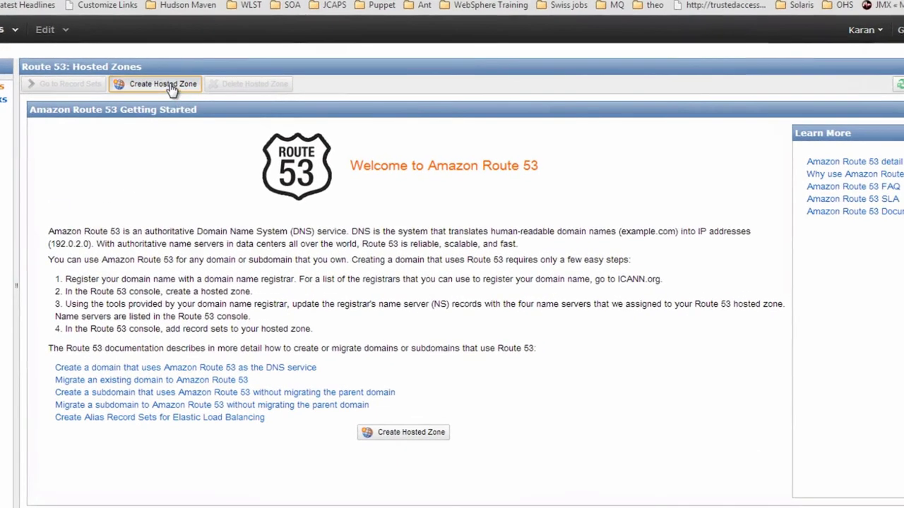
Create the hosted zone a1consultatns.in with the comment 'My domain'.
click(171, 88)
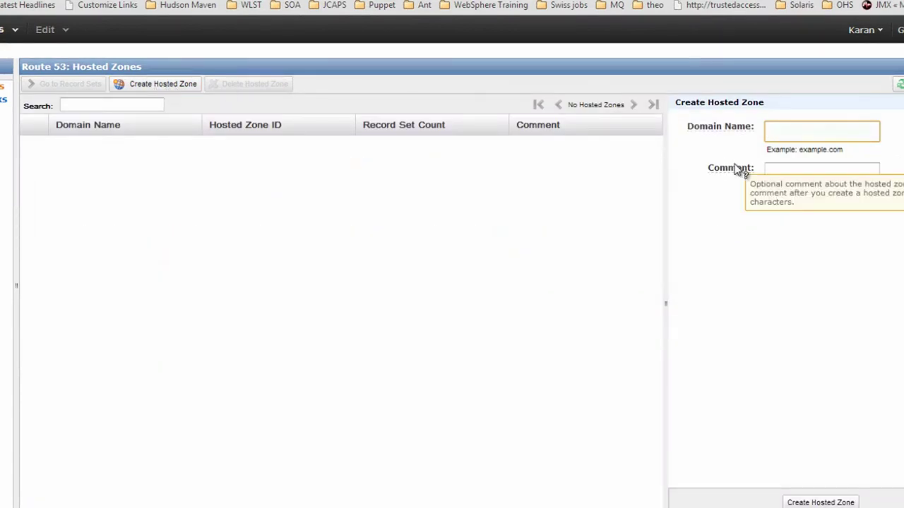
text(aq1)
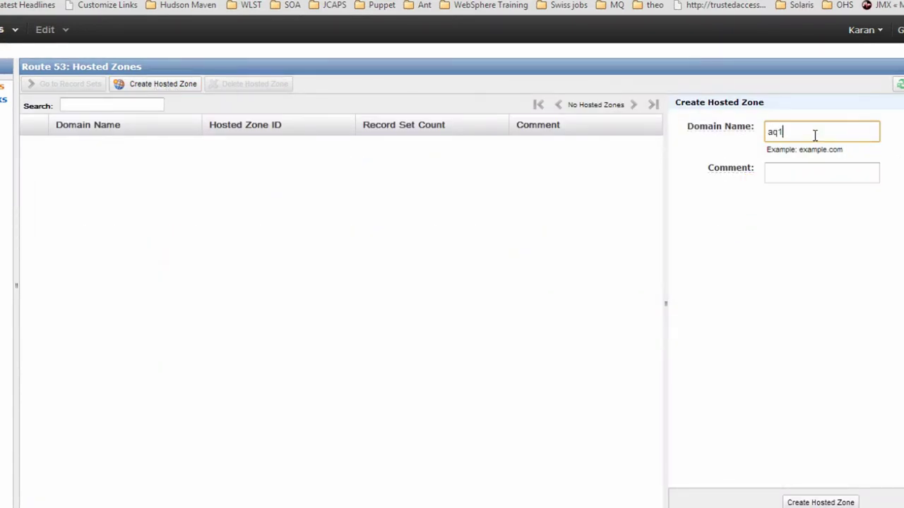
key(BackSpace)
key(BackSpace)
text(1consultants.in)
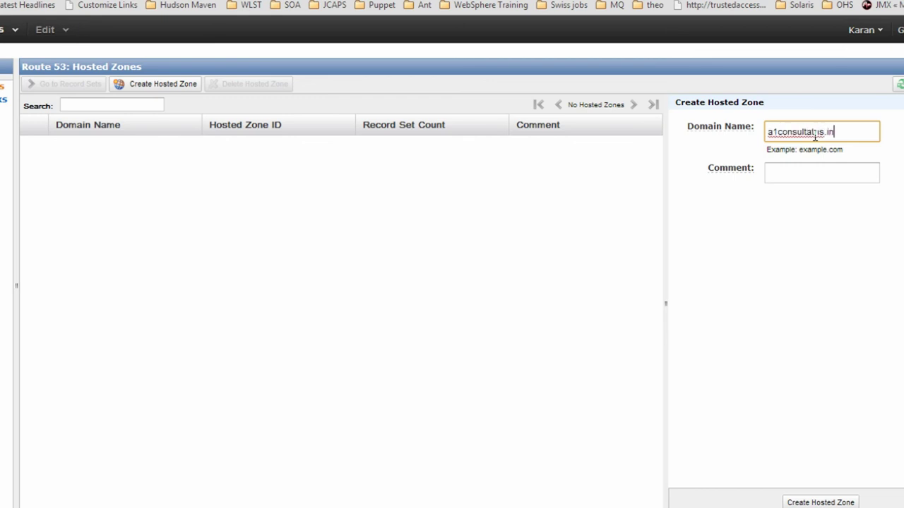
click(794, 174)
text(My domain)
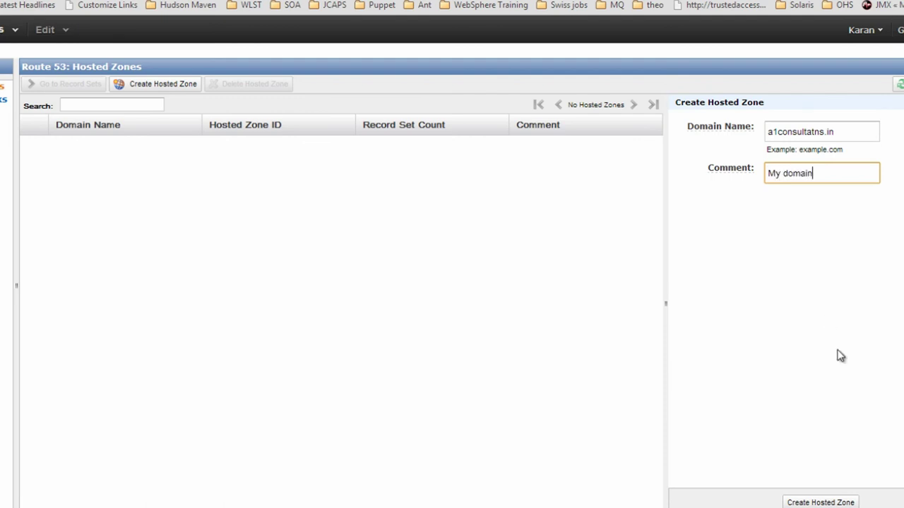
click(791, 502)
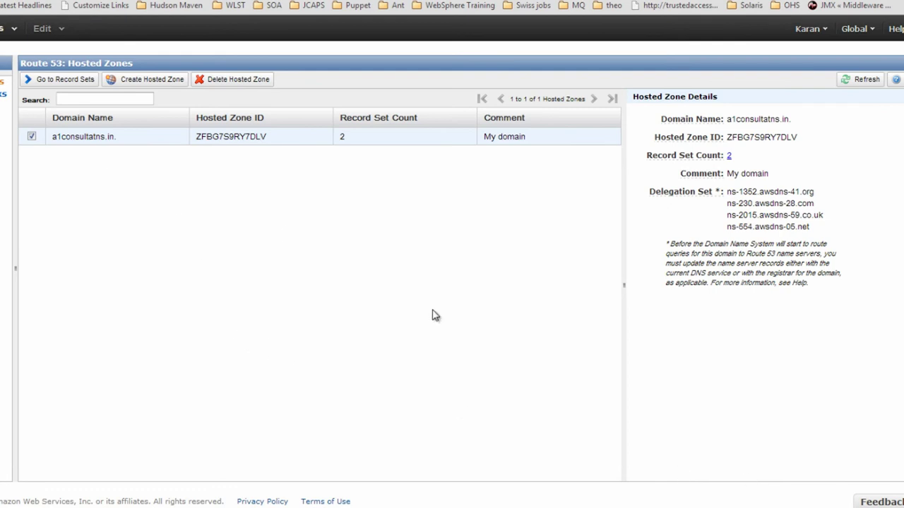
Copy the ns-1352.awsdns-41.org nameserver and open GoDaddy's nameserver management for A1CONSULTANTS.IN.
drag(728, 192, 821, 231)
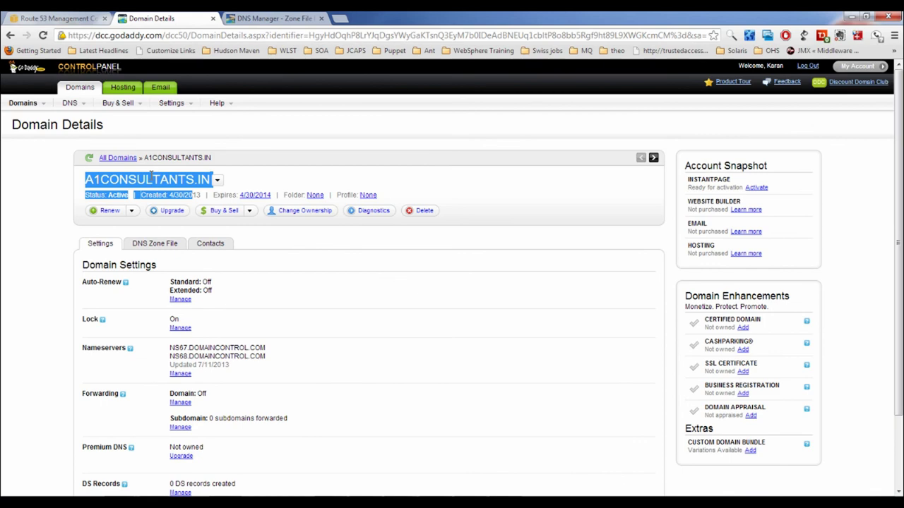
double_click(149, 173)
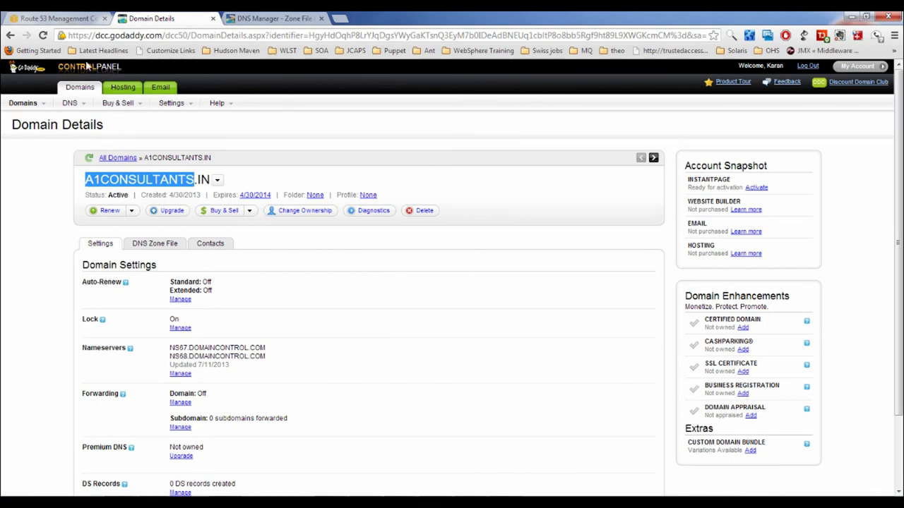
click(83, 19)
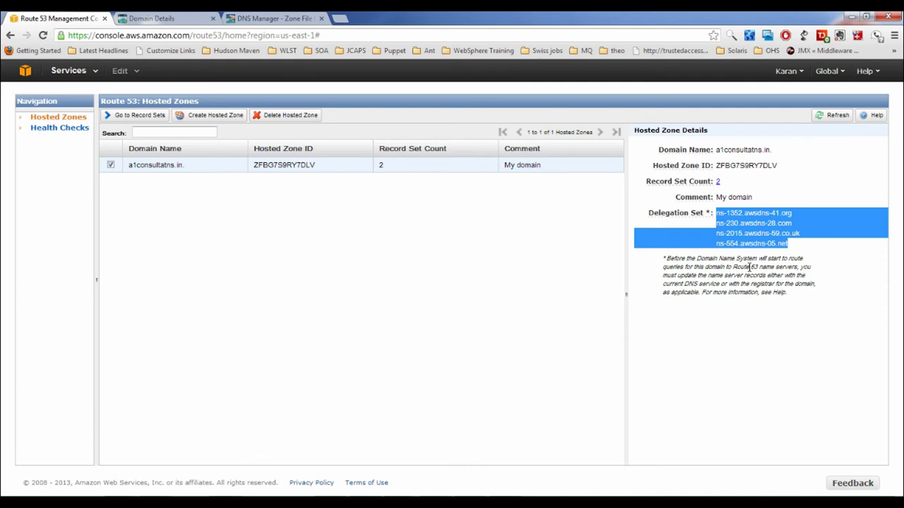
double_click(770, 243)
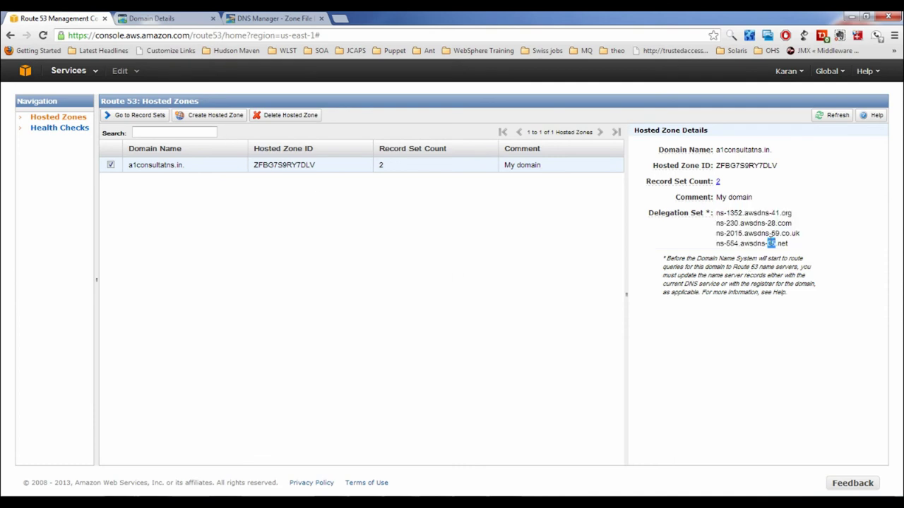
drag(717, 214, 797, 222)
key(ctrl+c)
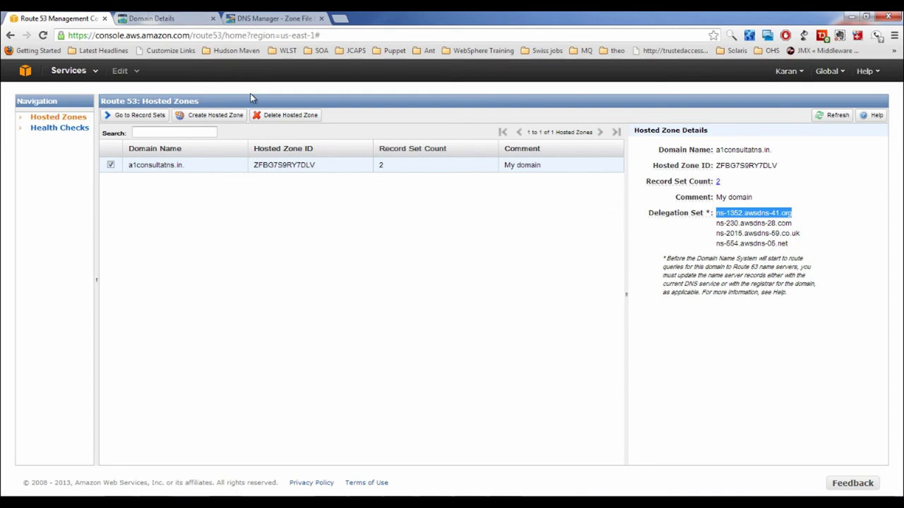
click(180, 20)
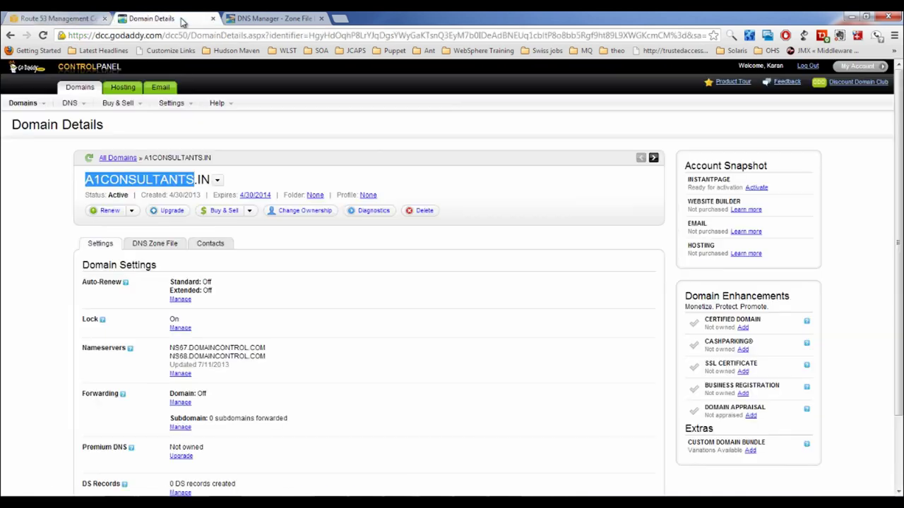
click(180, 373)
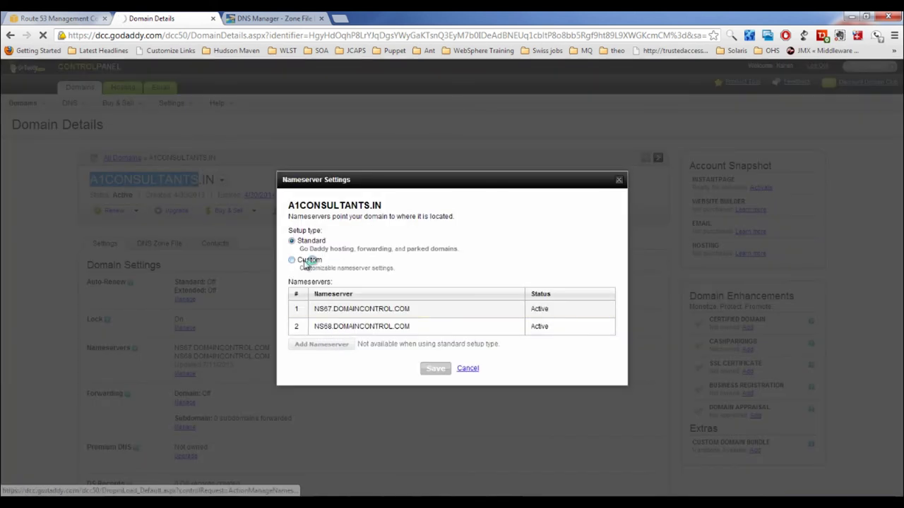
Switch GoDaddy to custom nameservers and paste the first two Route 53 nameservers, including ns-230.awsdns-28.com.
click(308, 247)
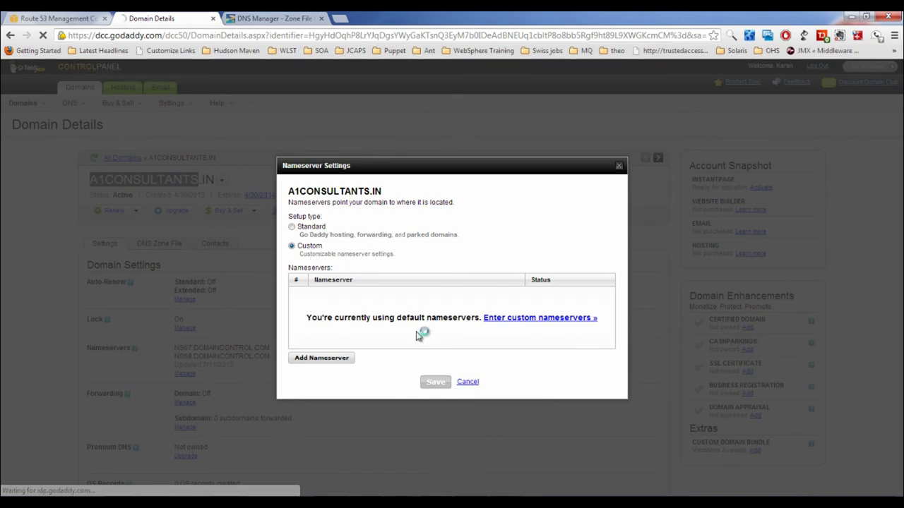
click(302, 360)
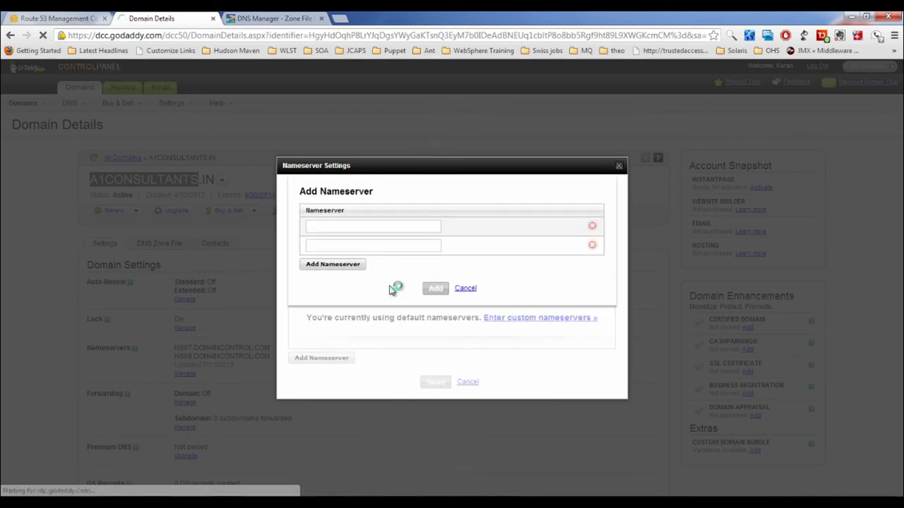
click(370, 225)
key(ctrl+v)
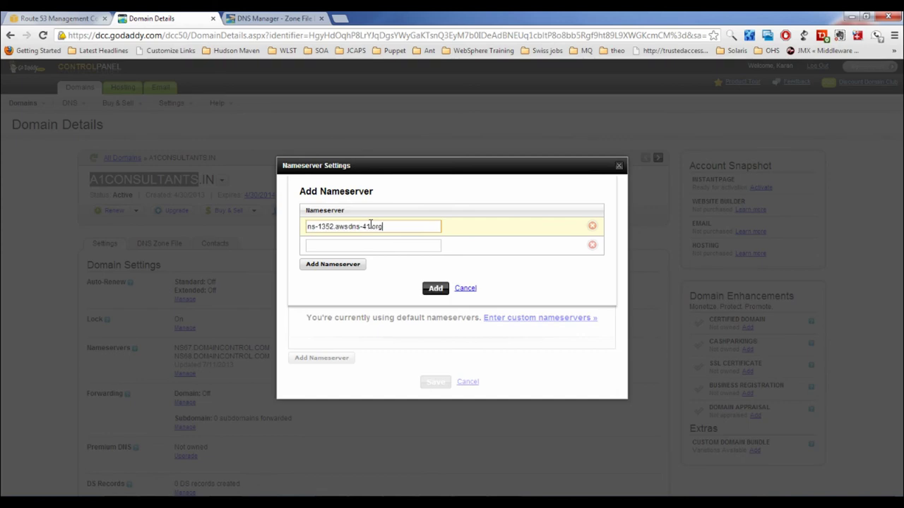
click(68, 15)
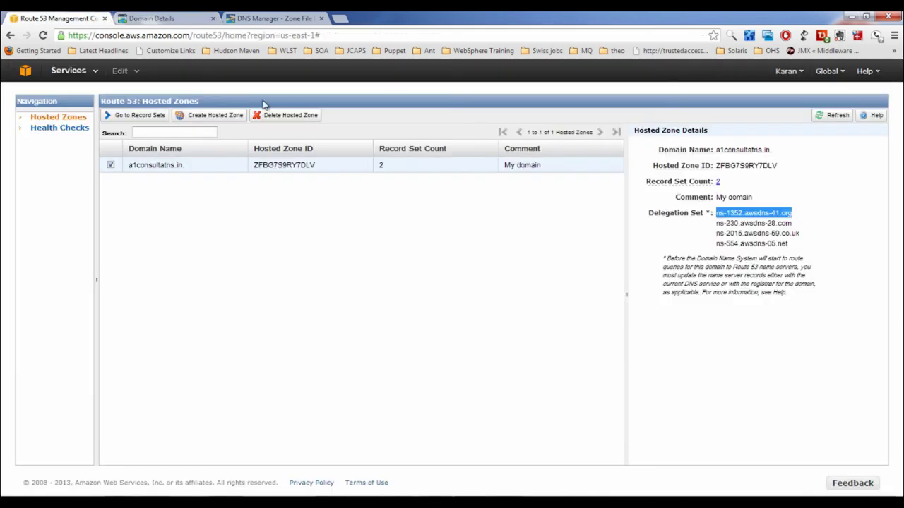
drag(718, 223, 791, 223)
key(ctrl+c)
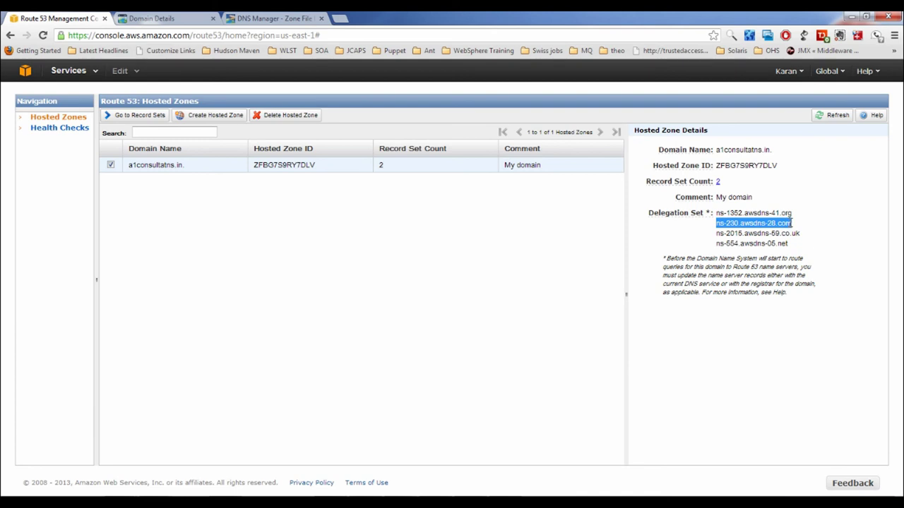
click(194, 19)
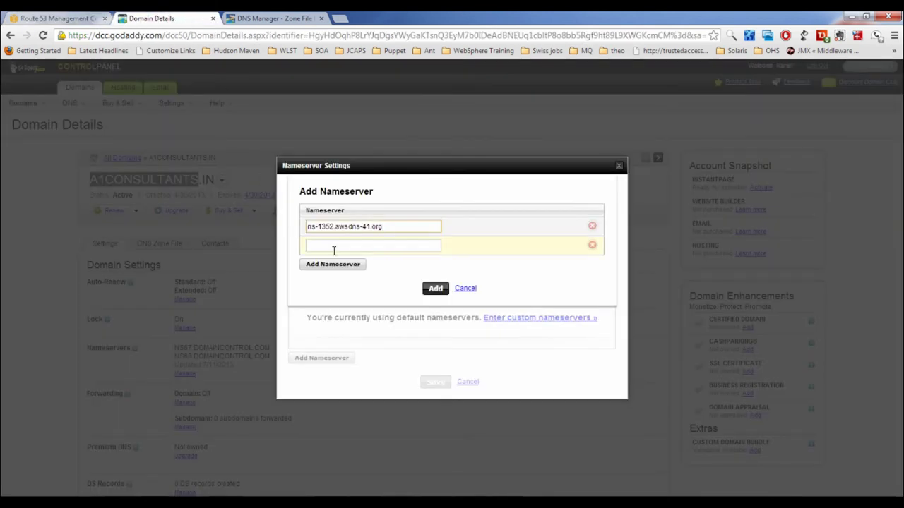
click(334, 245)
key(ctrl+v)
Add rows for the third and fourth Route 53 nameservers and paste them in.
click(48, 20)
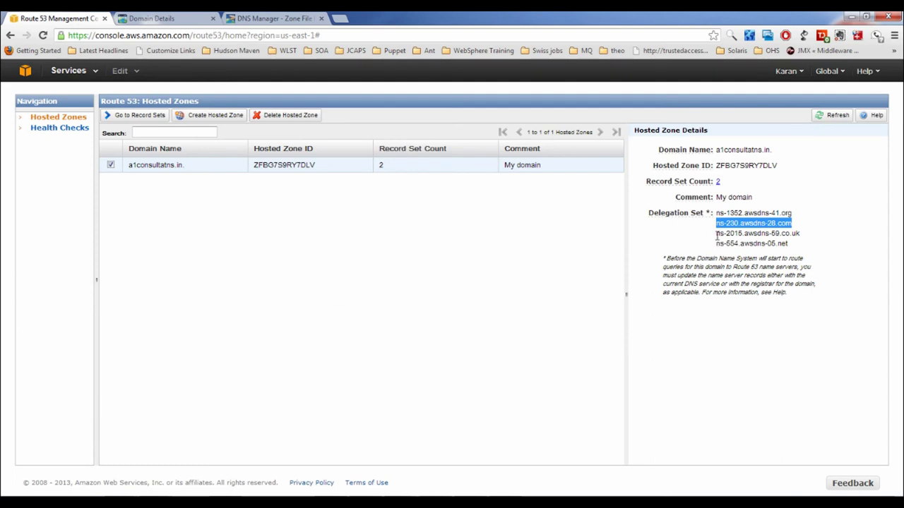
drag(717, 236, 805, 235)
key(ctrl+c)
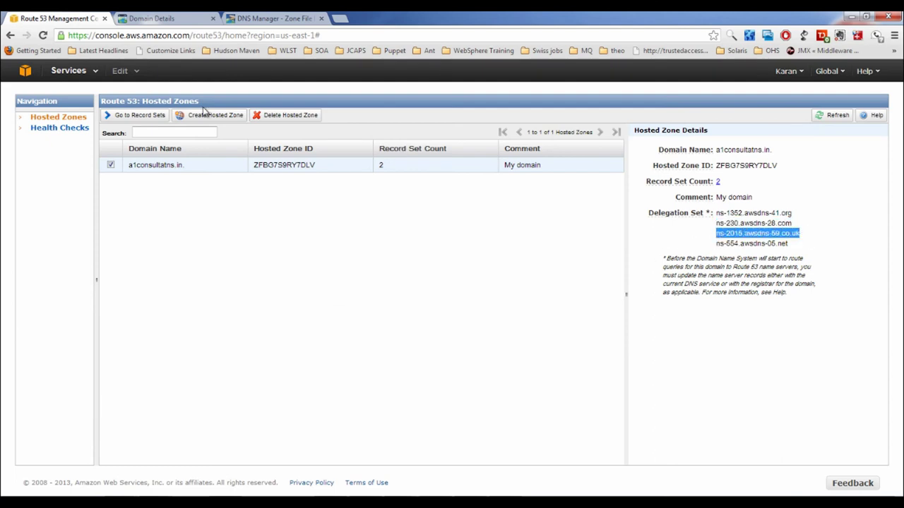
click(189, 20)
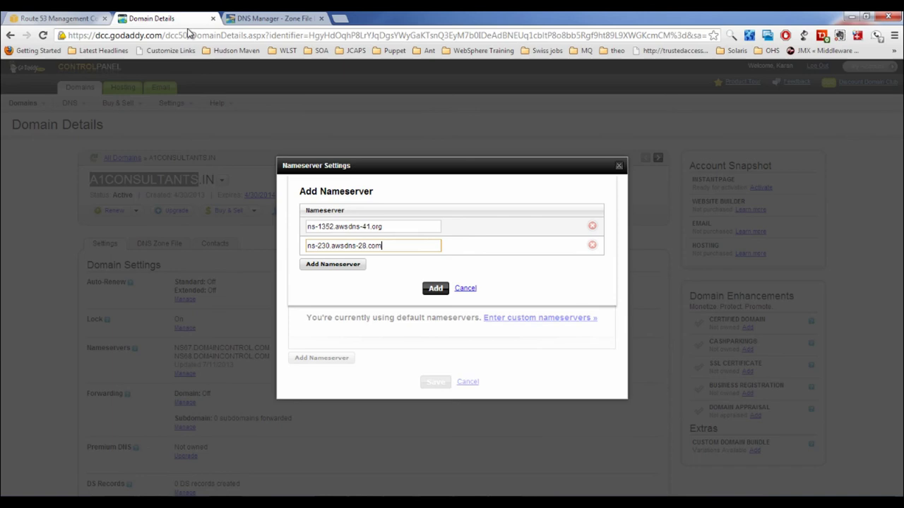
click(345, 265)
click(358, 266)
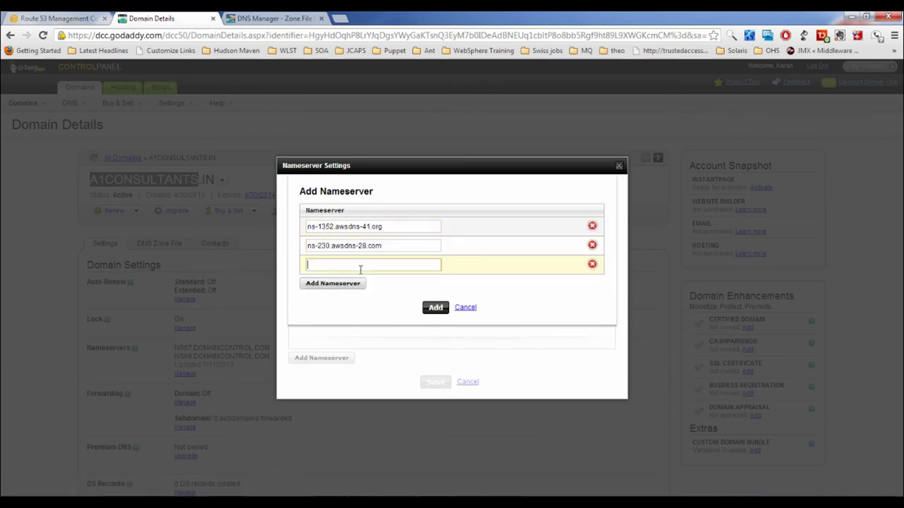
key(ctrl+v)
click(53, 18)
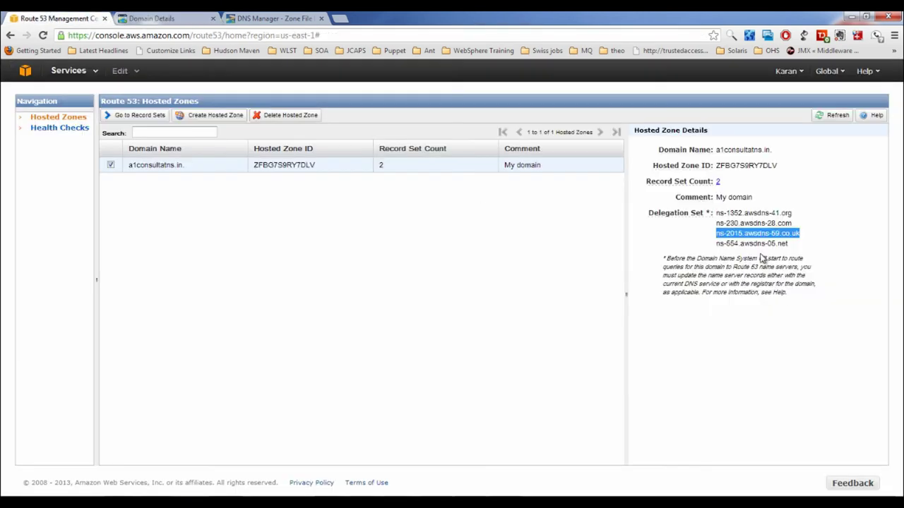
drag(717, 246, 788, 242)
key(ctrl+c)
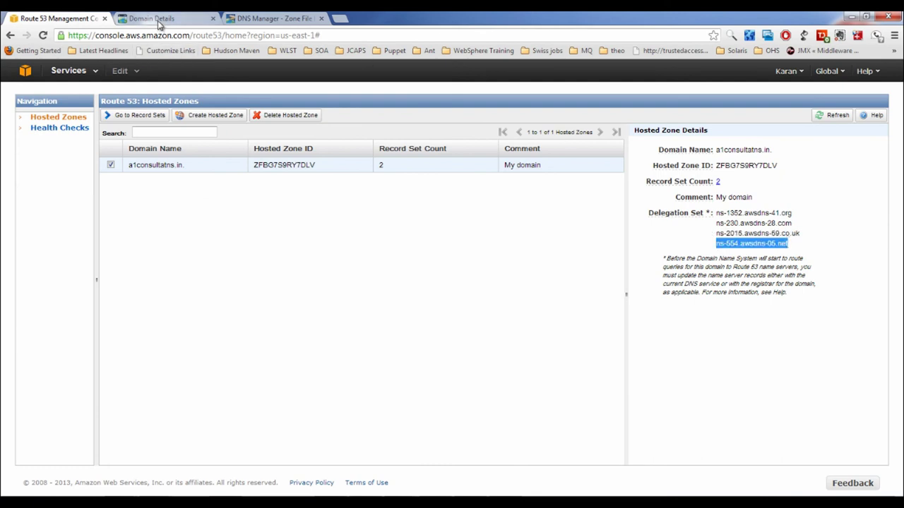
drag(160, 19, 236, 185)
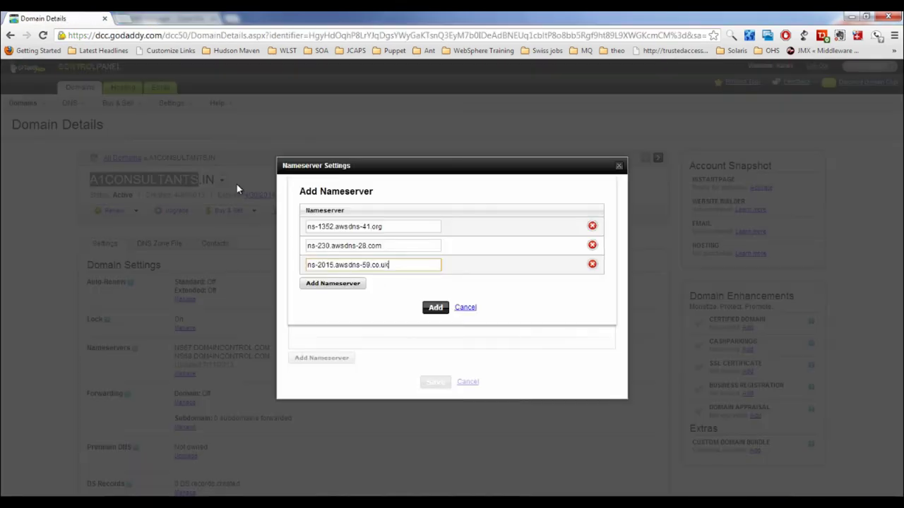
click(341, 285)
click(357, 285)
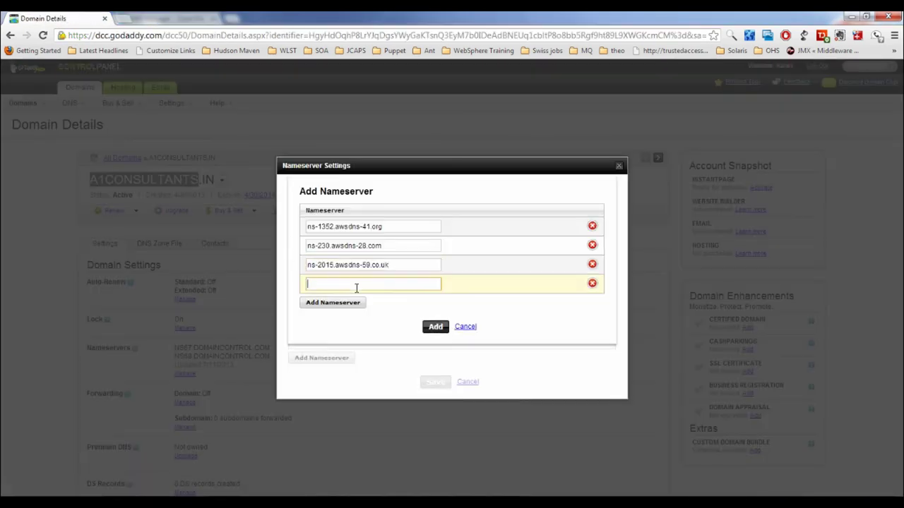
key(ctrl+v)
Confirm and save the four custom nameservers, then return to Route 53 hosted zones.
click(435, 328)
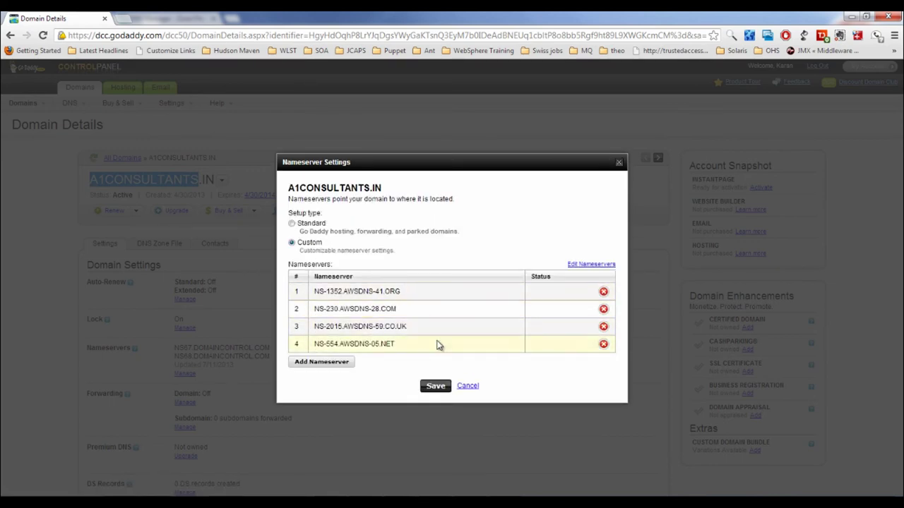
click(439, 388)
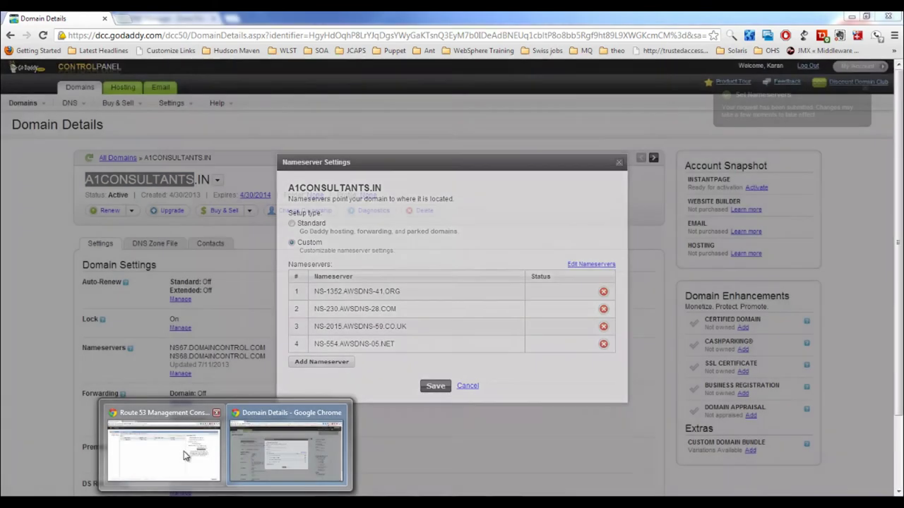
click(183, 453)
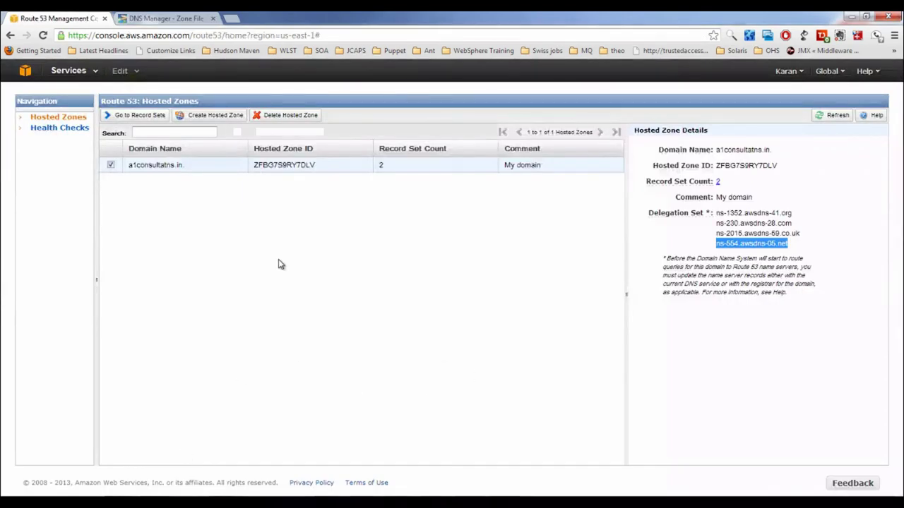
double_click(155, 167)
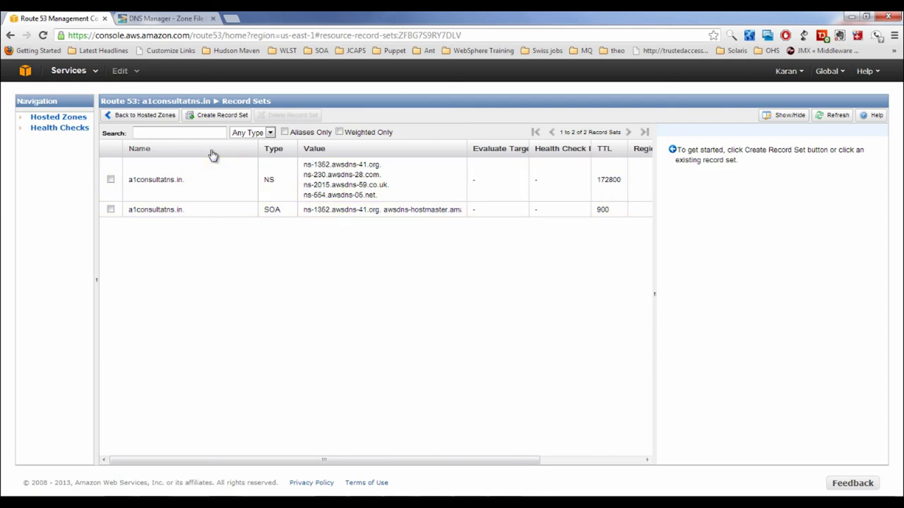
click(220, 115)
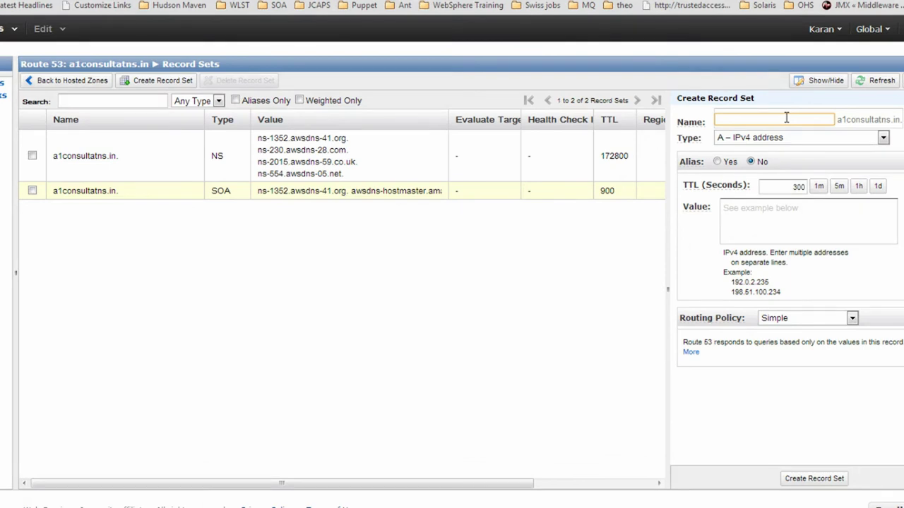
text(google)
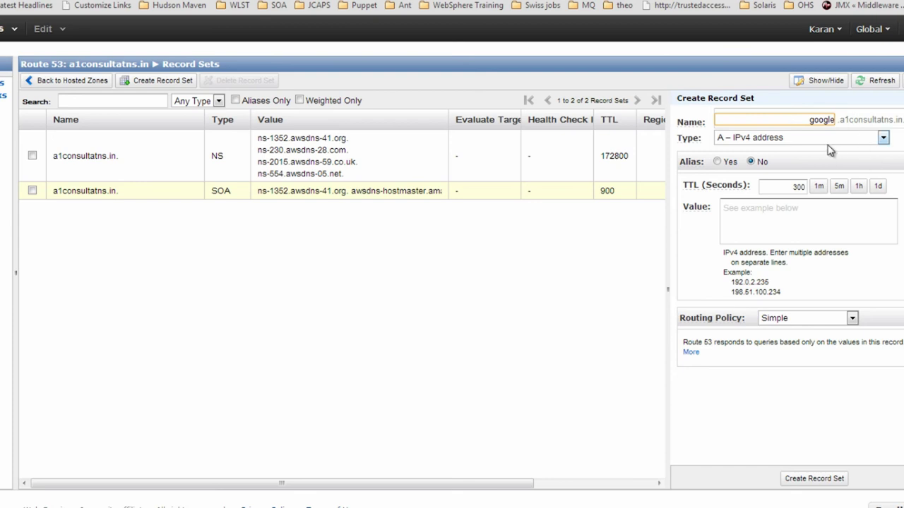
click(850, 143)
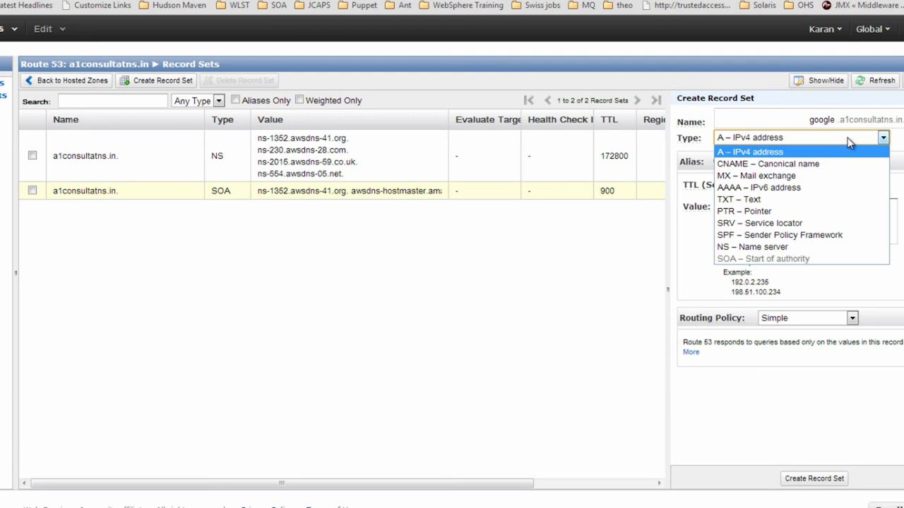
click(819, 167)
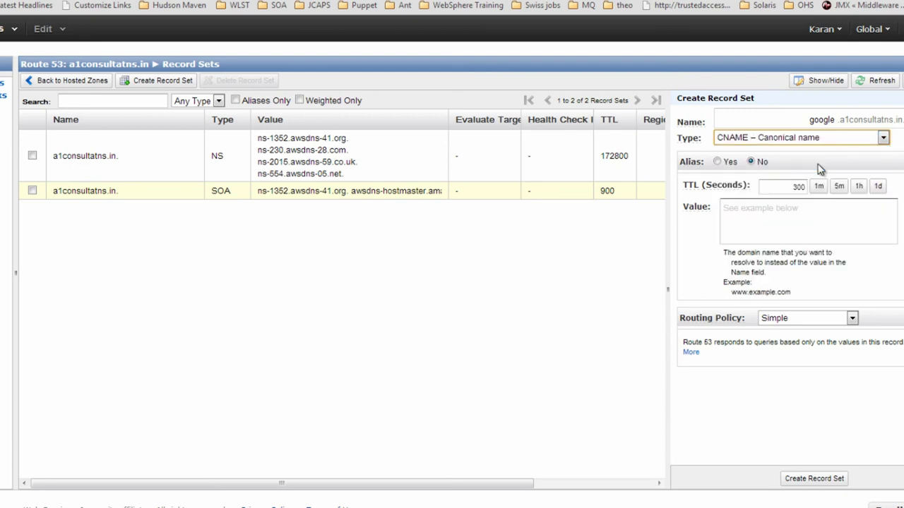
click(753, 214)
text(www)
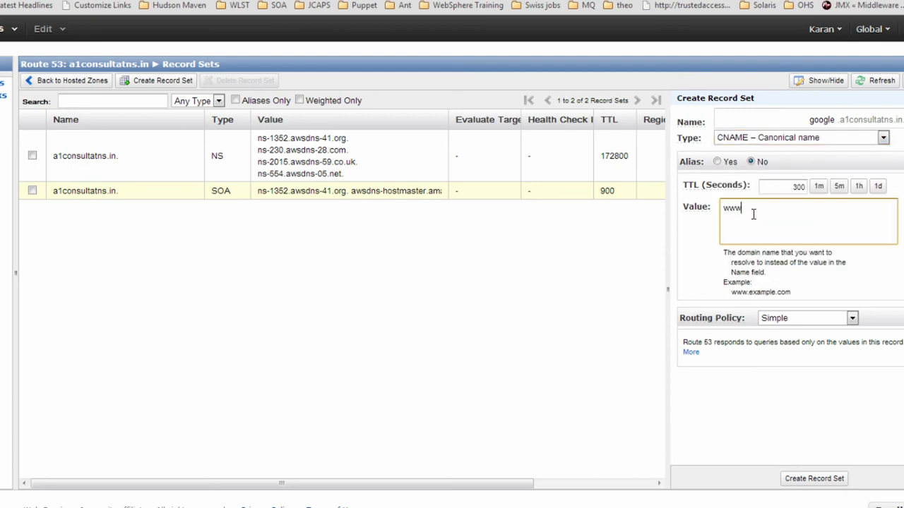
text(.google.com)
click(790, 318)
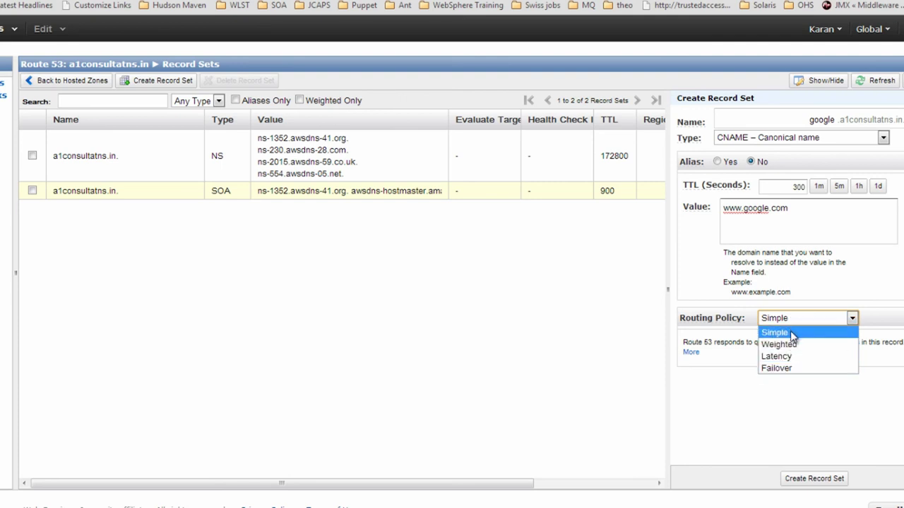
click(792, 332)
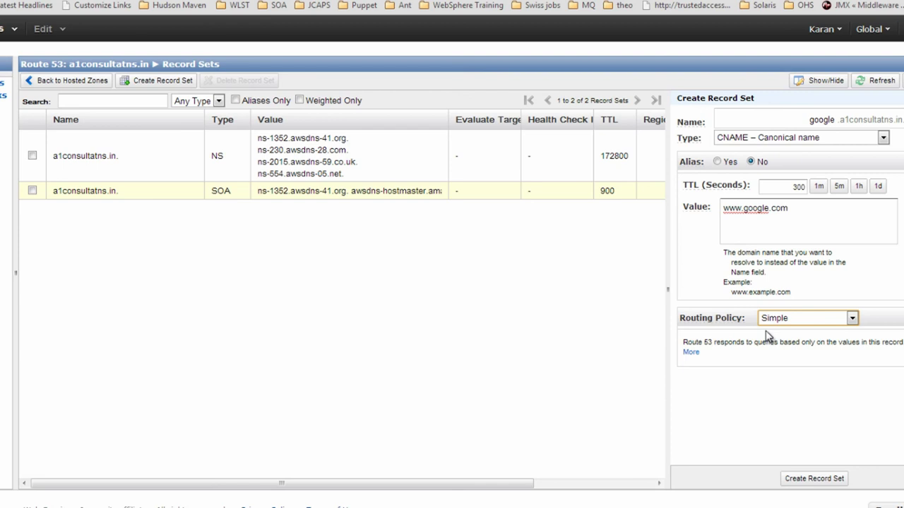
click(788, 322)
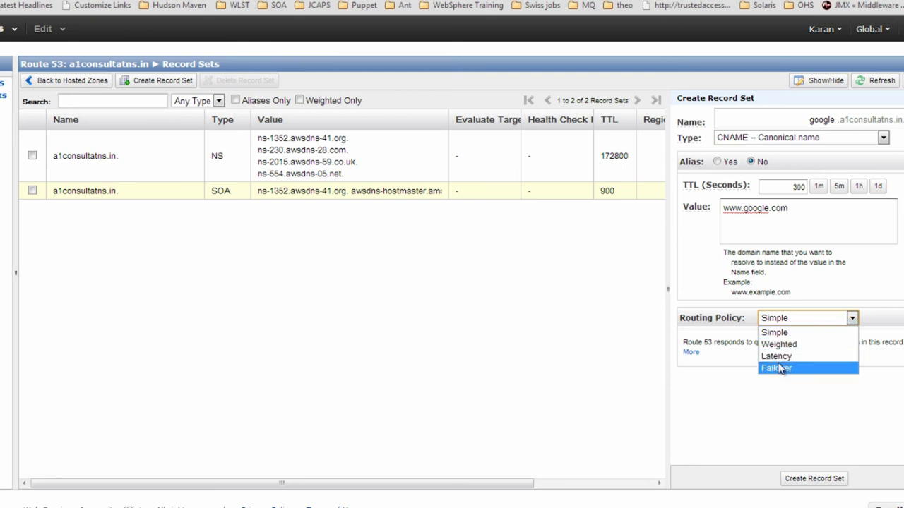
click(753, 392)
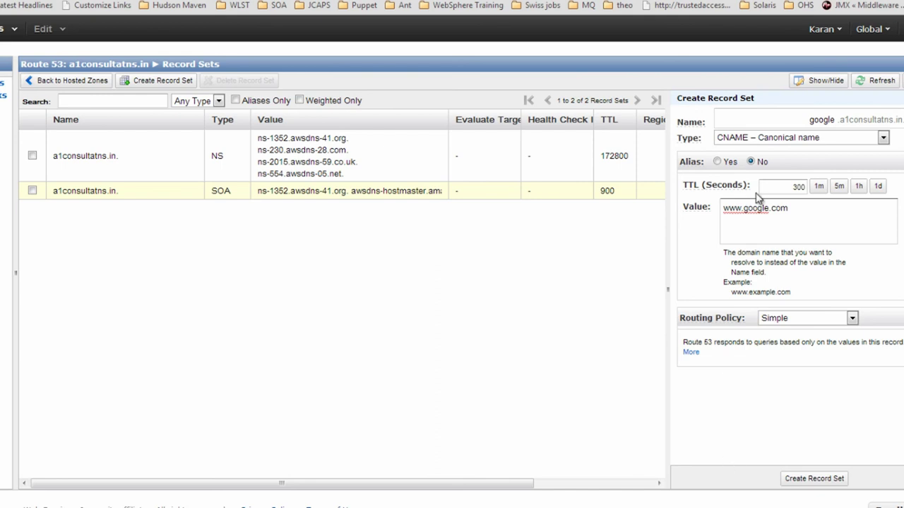
click(793, 482)
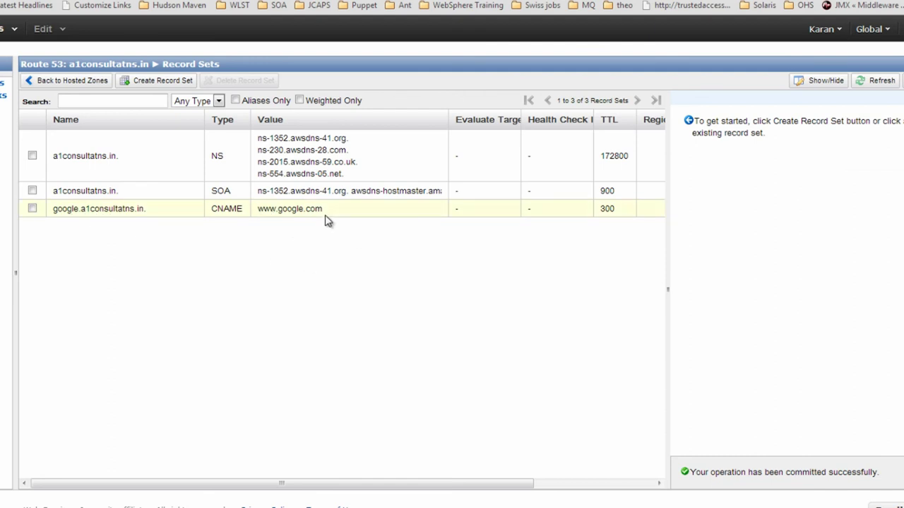
double_click(233, 210)
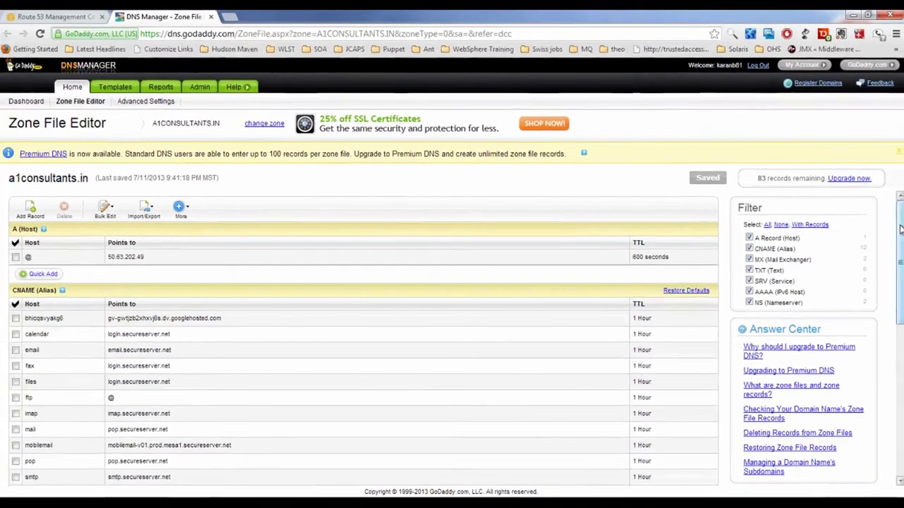
Scroll through GoDaddy's Zone File Editor records, then go back to the Route 53 record sets.
scroll(899, 242, down, 2)
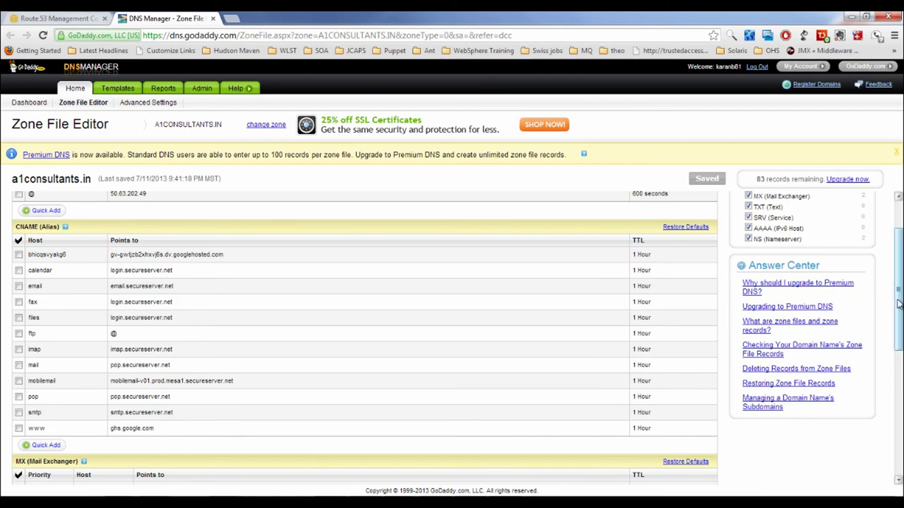
scroll(396, 289, up, 2)
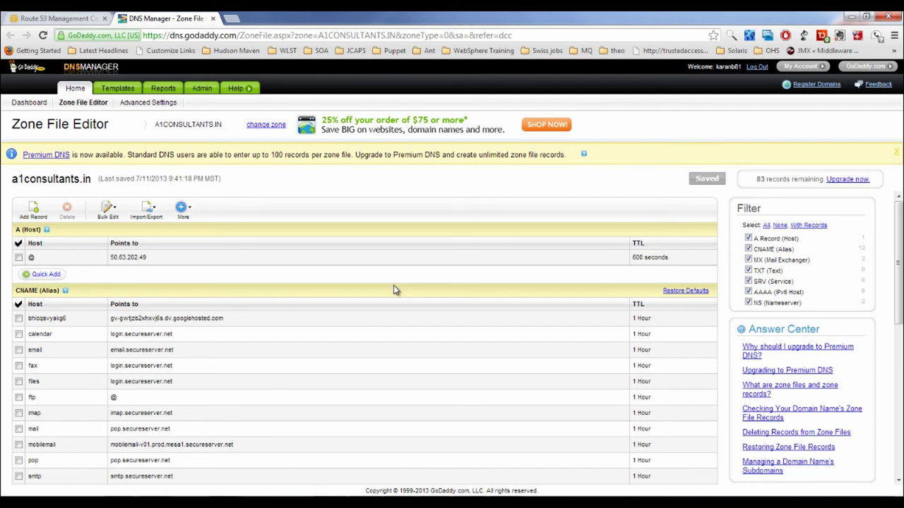
click(63, 18)
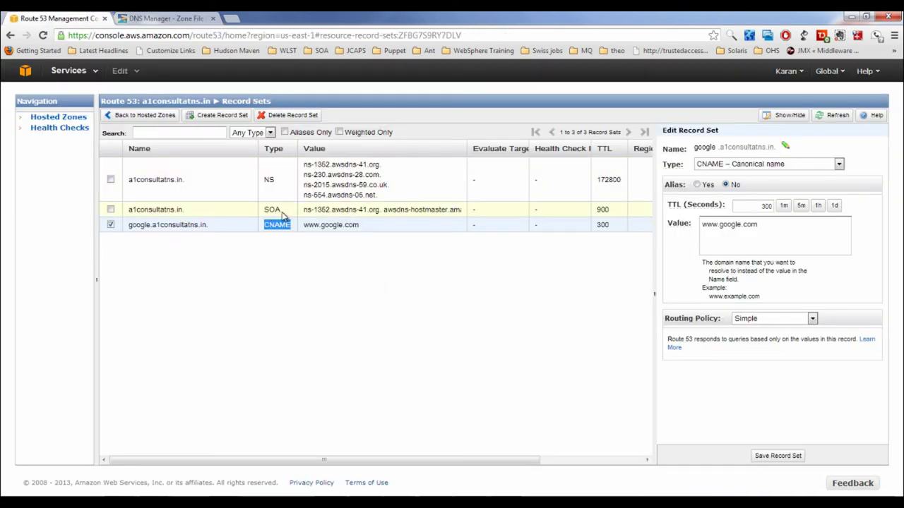
Ping google.a1consultants.in in Command Prompt, get 'could not find host', and minimize the window.
click(376, 275)
key(alt+Tab)
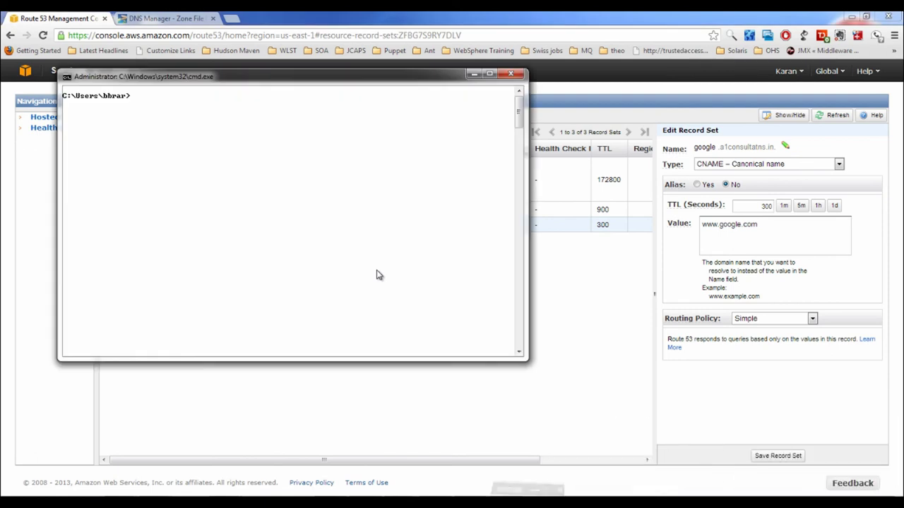
text(ping goog)
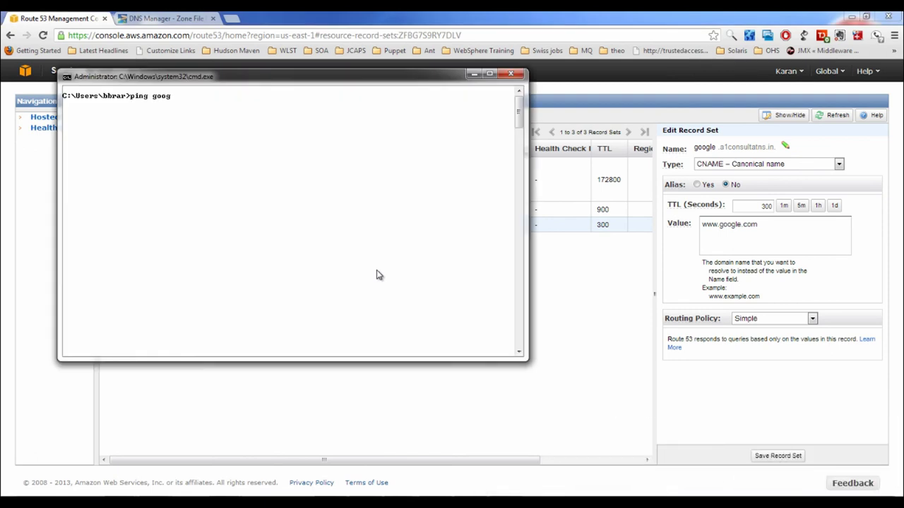
text(le.a1consultants.in)
key(Return)
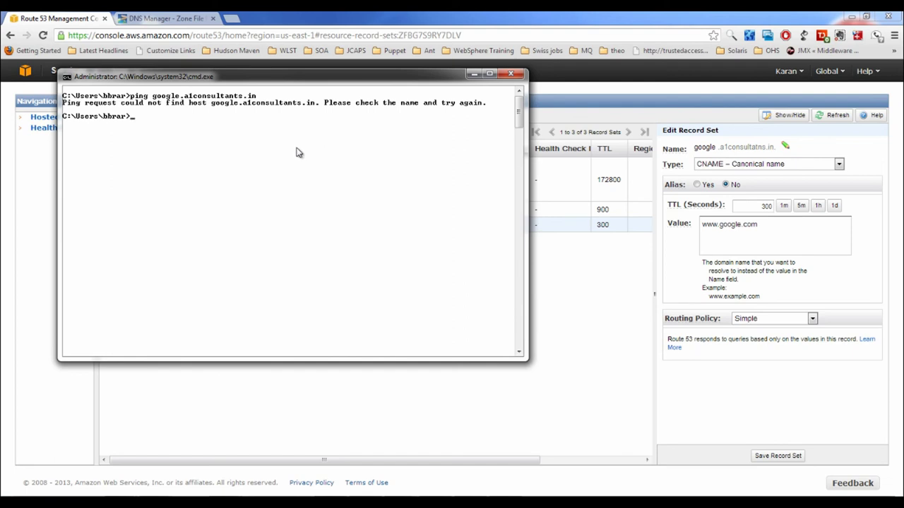
click(473, 74)
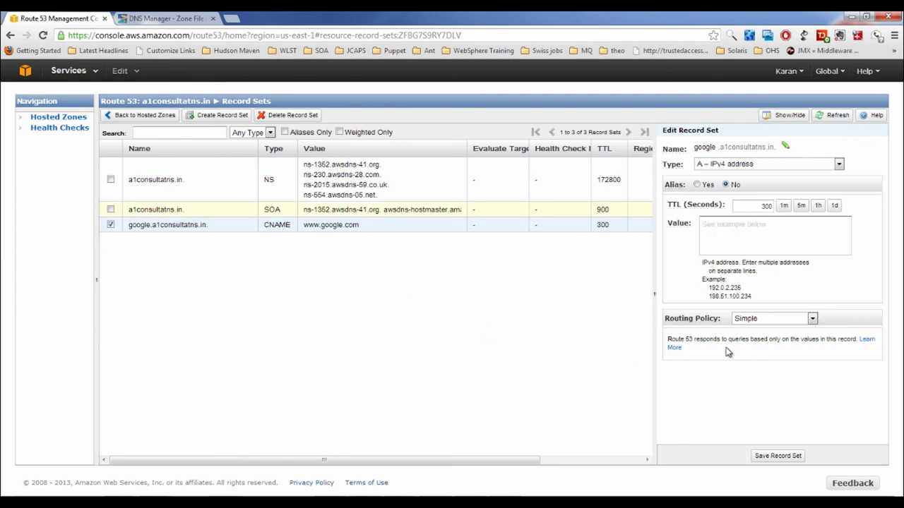
Set the google record's routing policy to Weighted, then start a new record set.
click(763, 322)
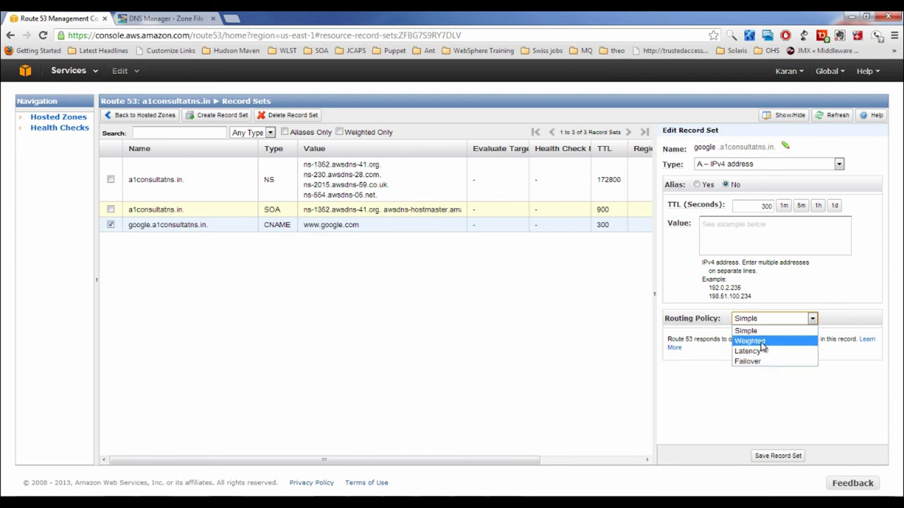
click(763, 341)
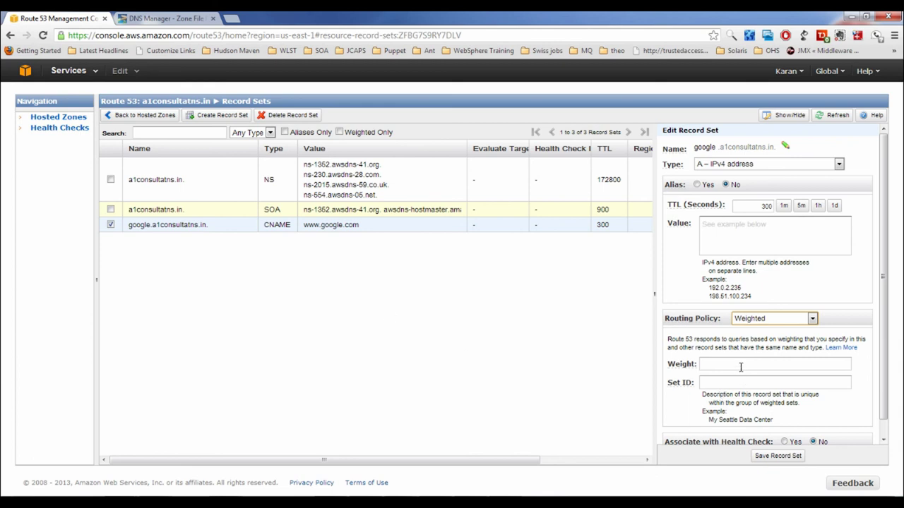
click(224, 122)
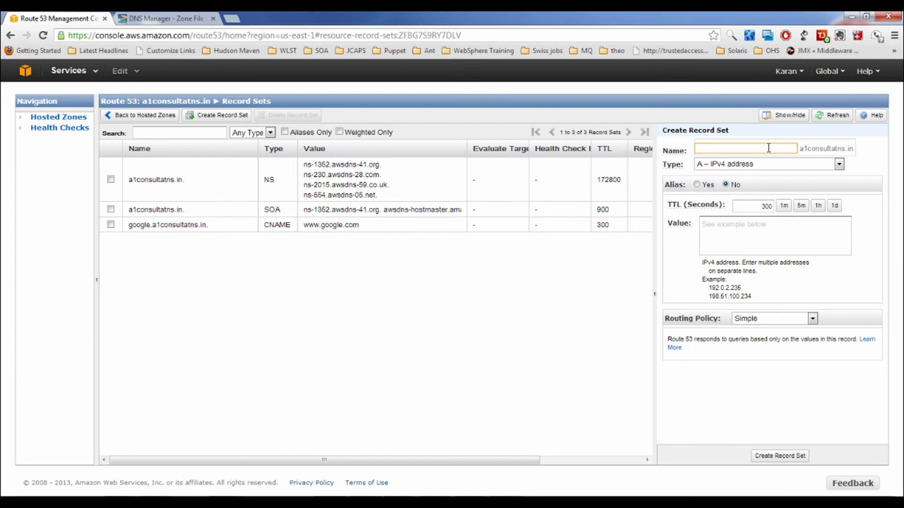
Name the new record set mywebsite and open EC2 in a new browser tab.
text(mywebsite)
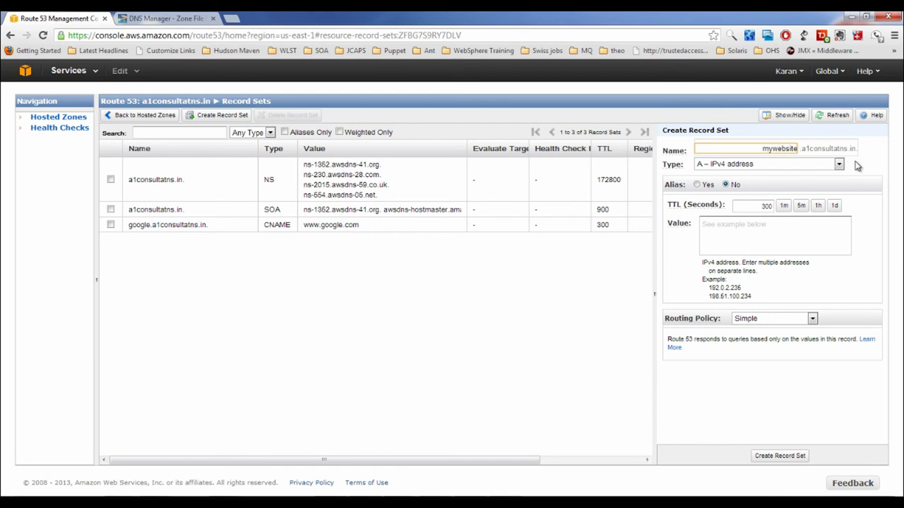
click(768, 172)
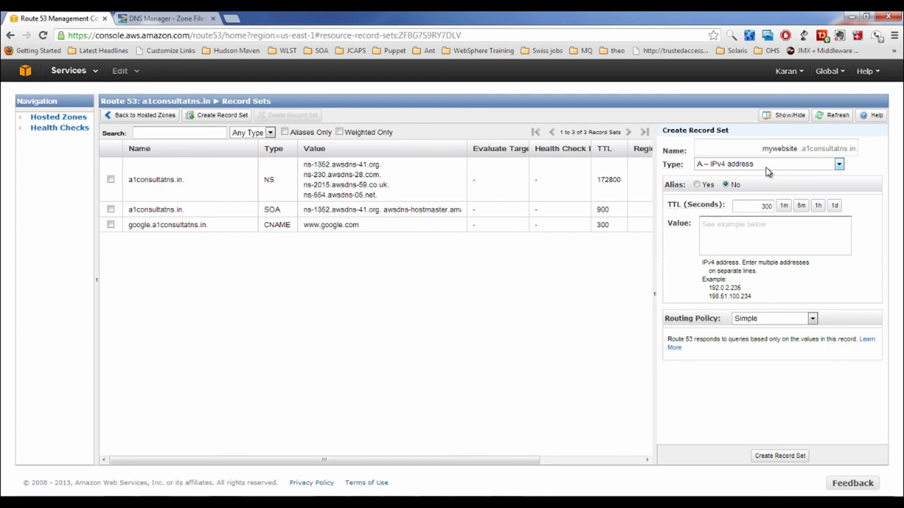
click(95, 76)
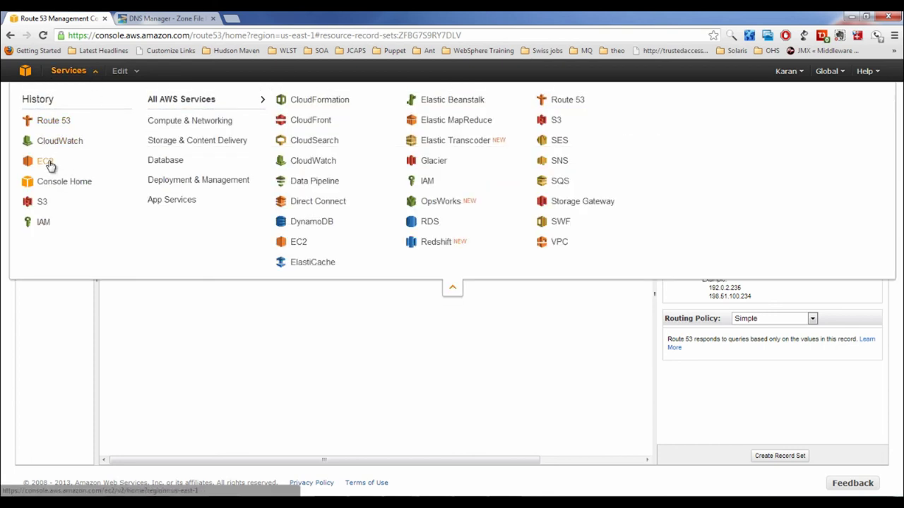
right_click(46, 163)
click(65, 172)
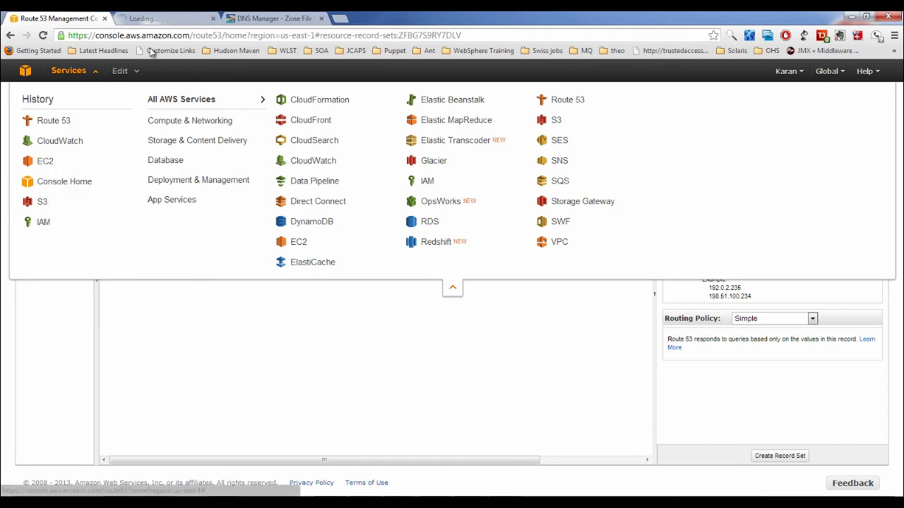
Copy Web Server 1's public IP from its Public DNS and return to the record's value field.
click(173, 21)
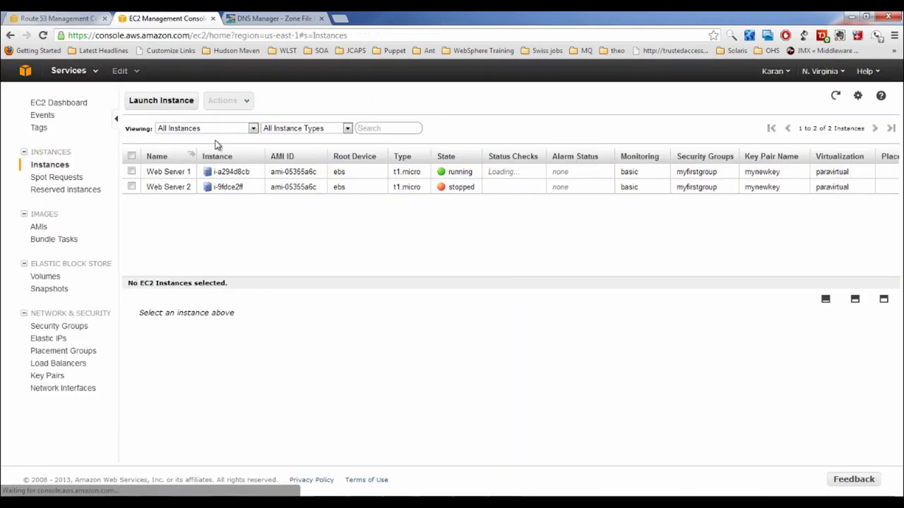
click(132, 172)
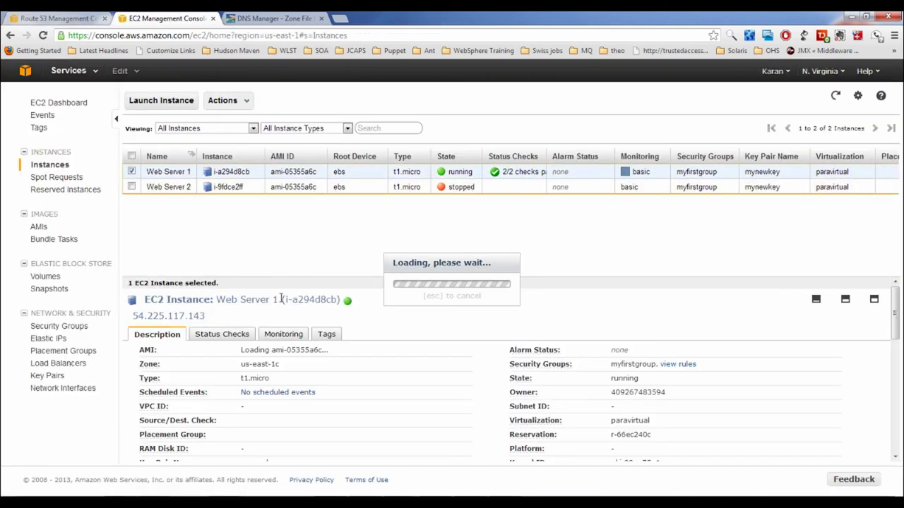
drag(895, 334, 898, 388)
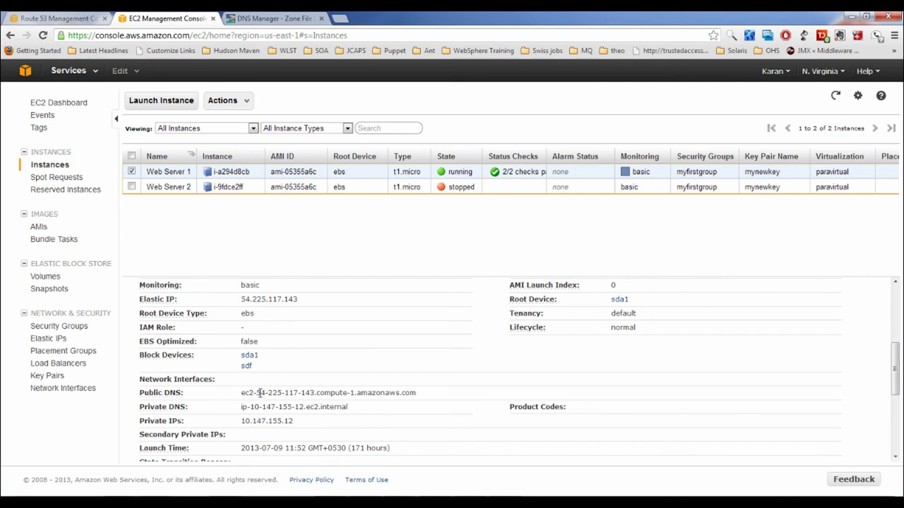
drag(257, 393, 316, 389)
key(ctrl+c)
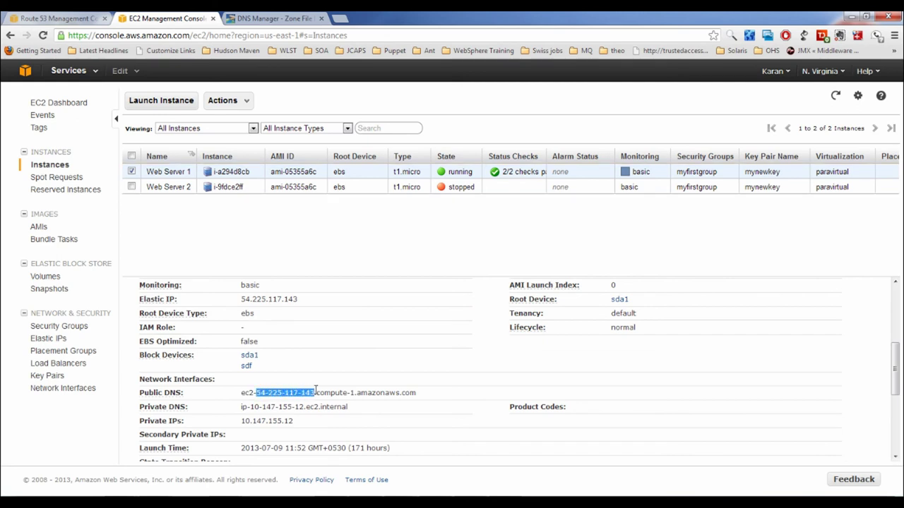
click(77, 20)
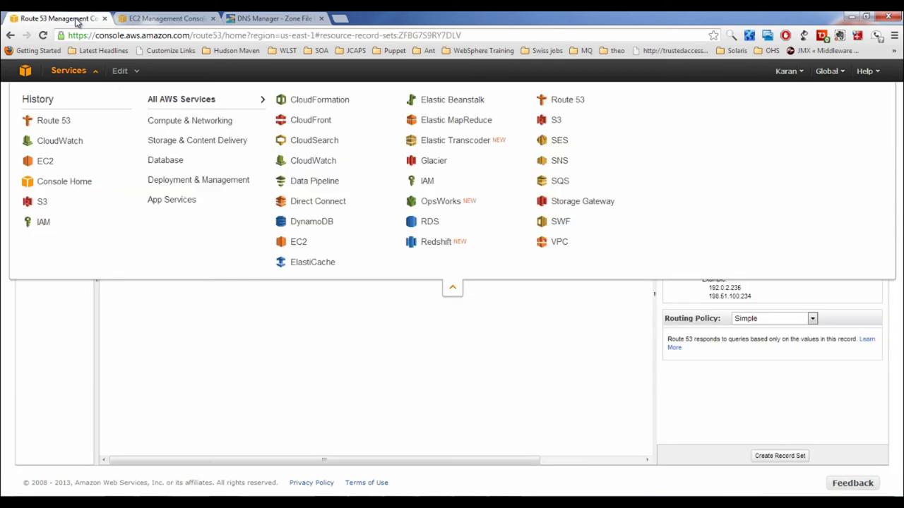
click(615, 385)
click(730, 232)
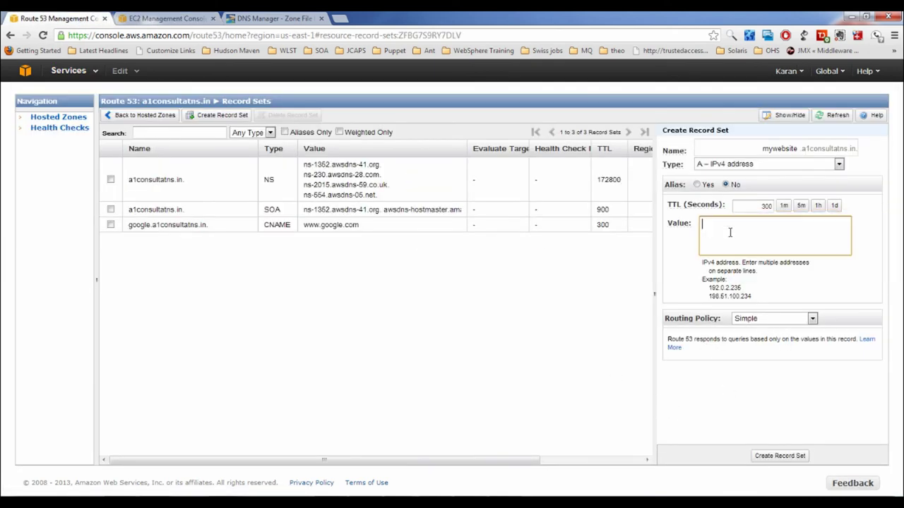
Enter 54.225.117.143 as the record value, changing the pasted hyphens to dots.
key(ctrl+v)
click(741, 224)
key(BackSpace)
text(.)
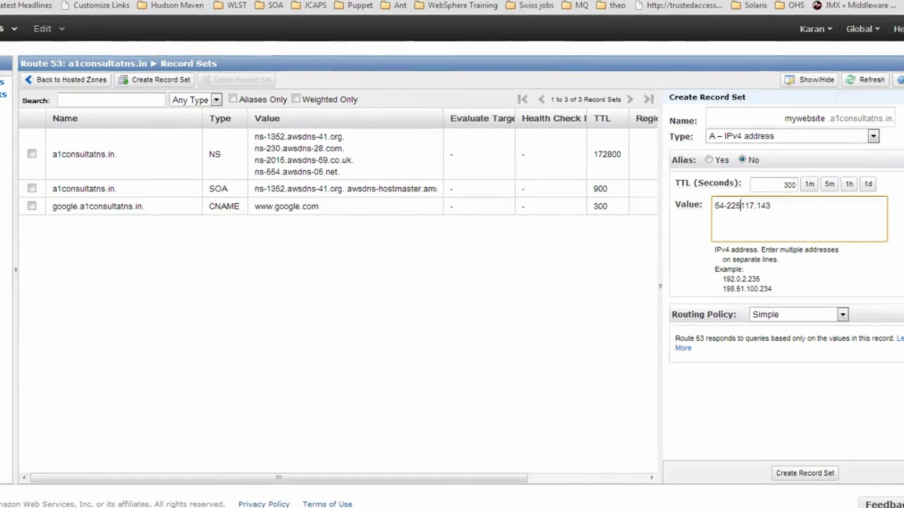
click(727, 223)
key(BackSpace)
text(.)
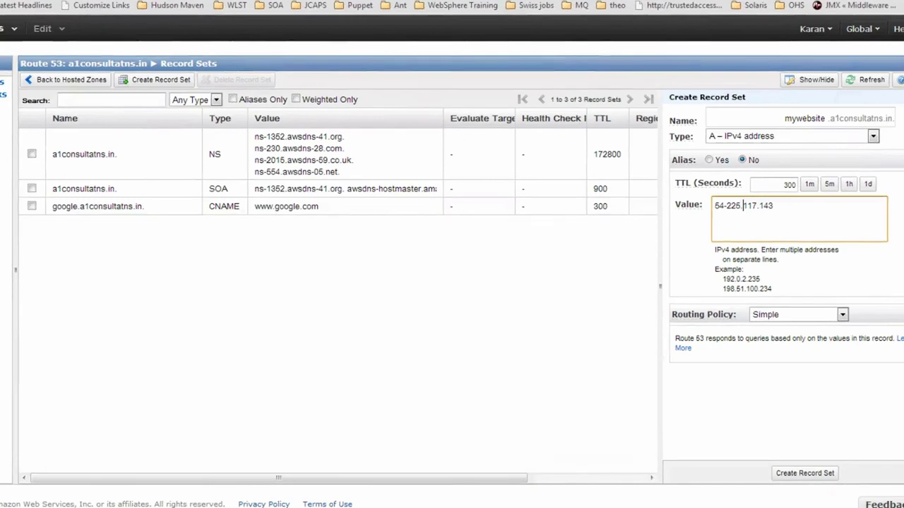
click(728, 206)
key(BackSpace)
text(.)
Make the record Weighted with weight 70 and set ID myweightpolicy1212, then create it.
click(793, 315)
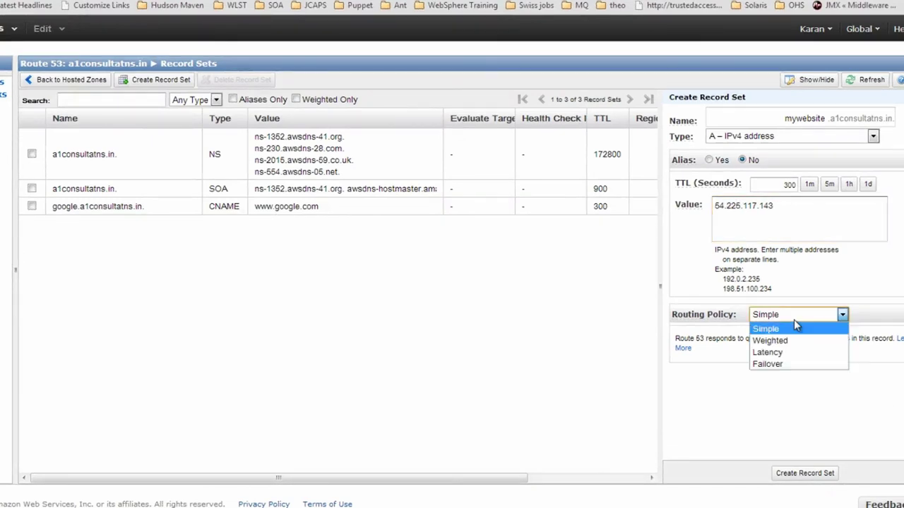
click(789, 341)
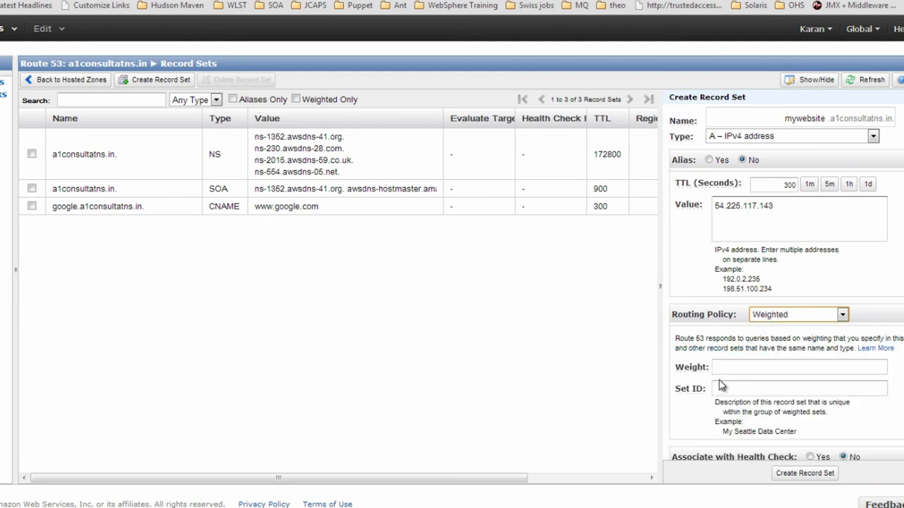
click(738, 366)
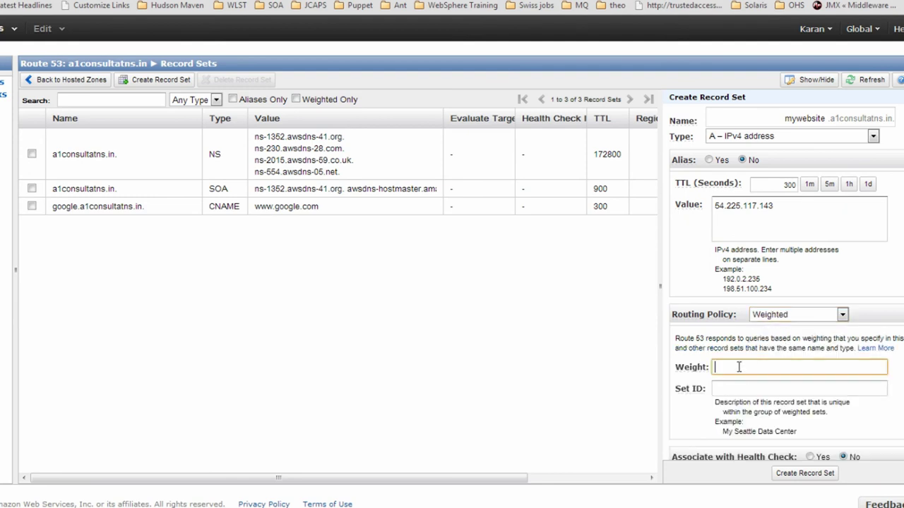
text(70)
click(732, 385)
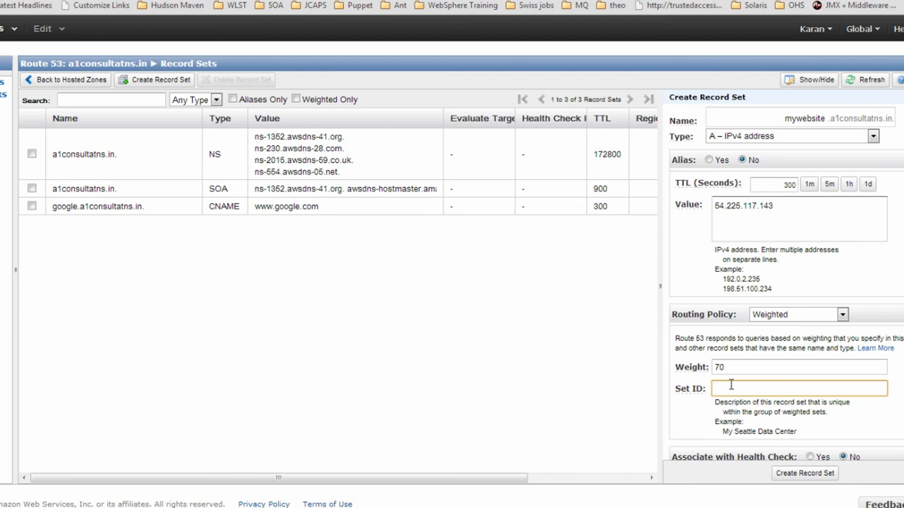
text(myweightpolicy1212)
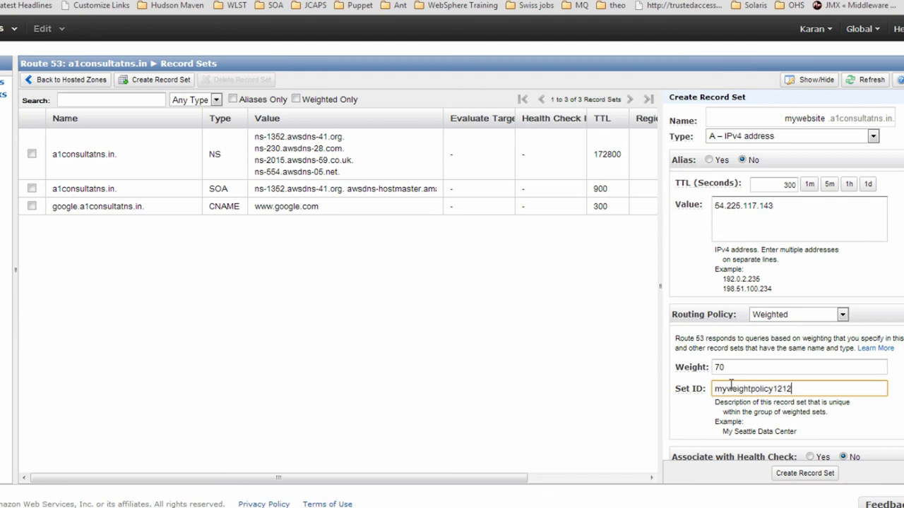
click(796, 475)
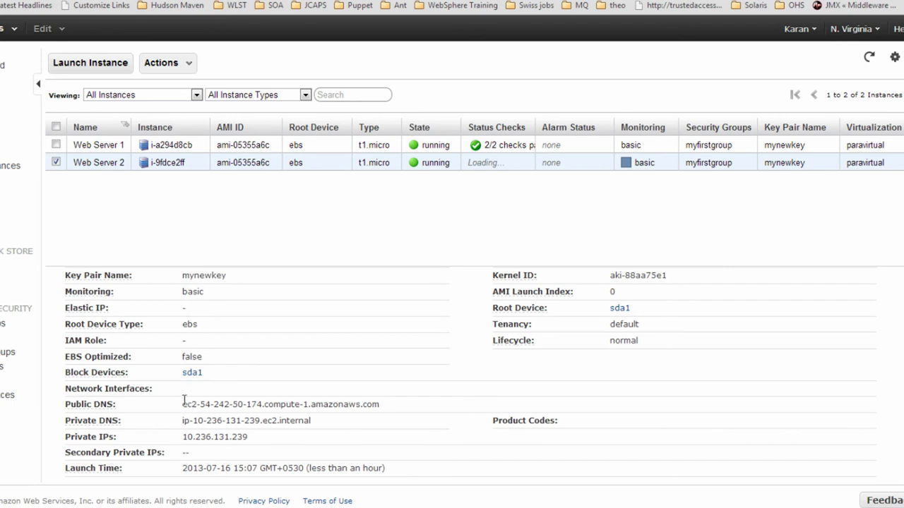
Start another record set named mywebsite using Web Server 2's IP.
drag(200, 407, 262, 407)
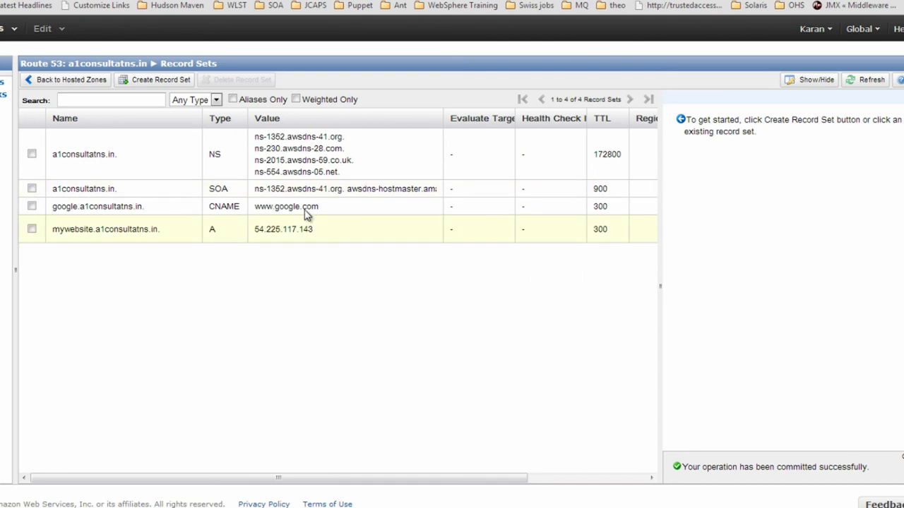
click(155, 82)
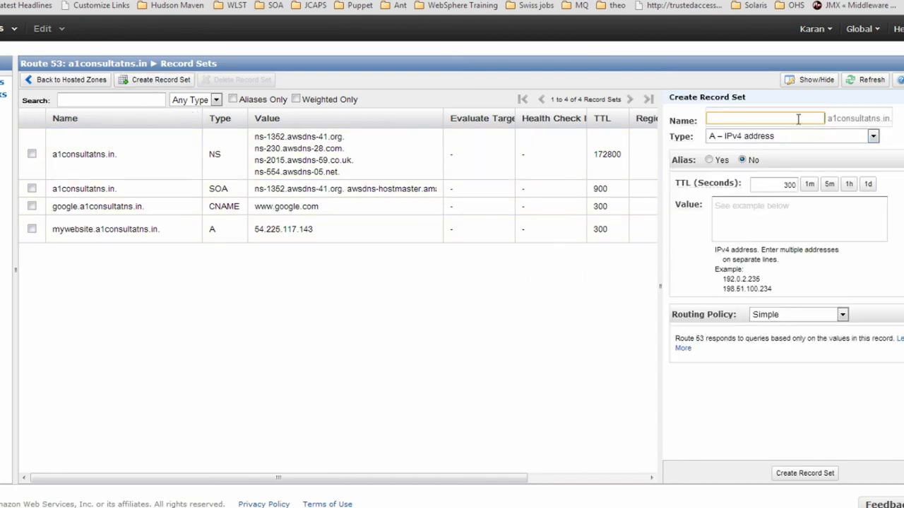
text(mywebsite)
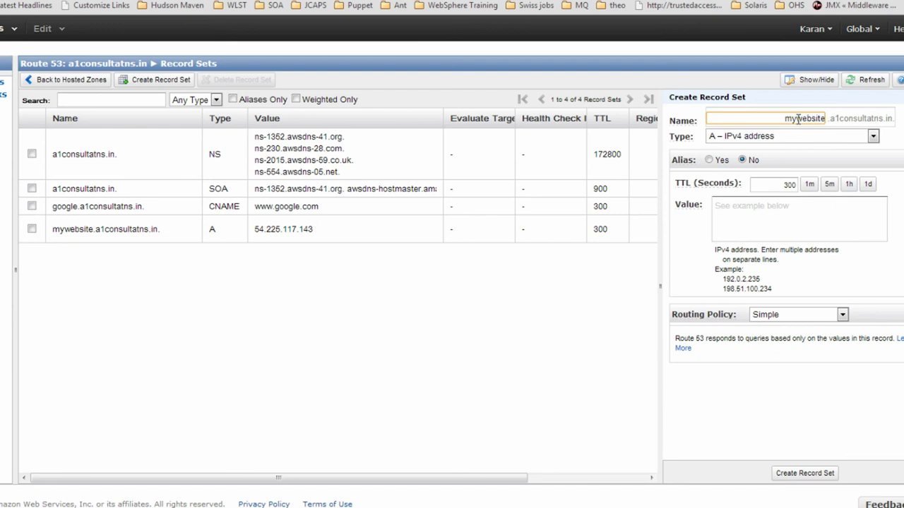
Enter 54.242.50.174 as the value, replacing the hyphens with dots.
click(746, 214)
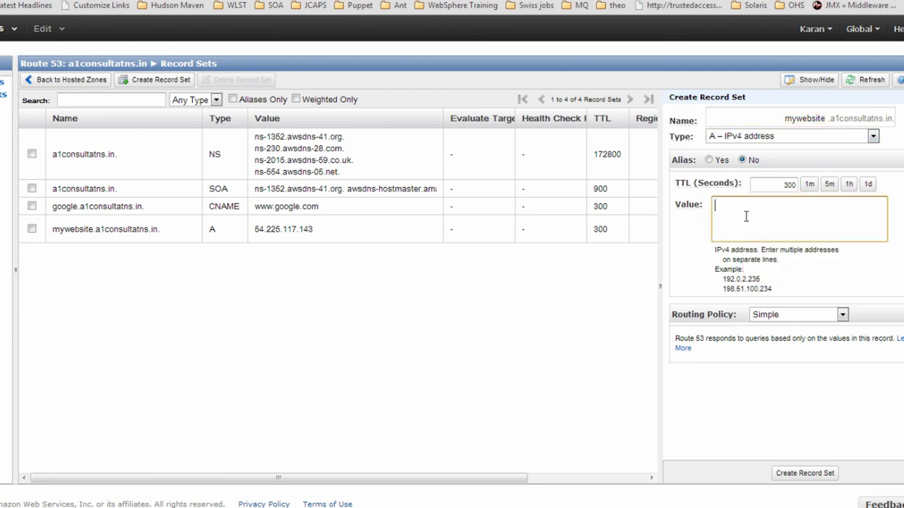
text(54-242-50-174)
key(Left)
key(Left)
key(Left)
key(BackSpace)
text(.)
key(Left)
key(Left)
key(Left)
key(BackSpace)
text(.)
key(Left)
key(Left)
key(Left)
key(Left)
key(BackSpace)
text(.)
Set Weighted routing with weight 30 and set ID mysecondweightpolicy1212, then create the record.
click(794, 317)
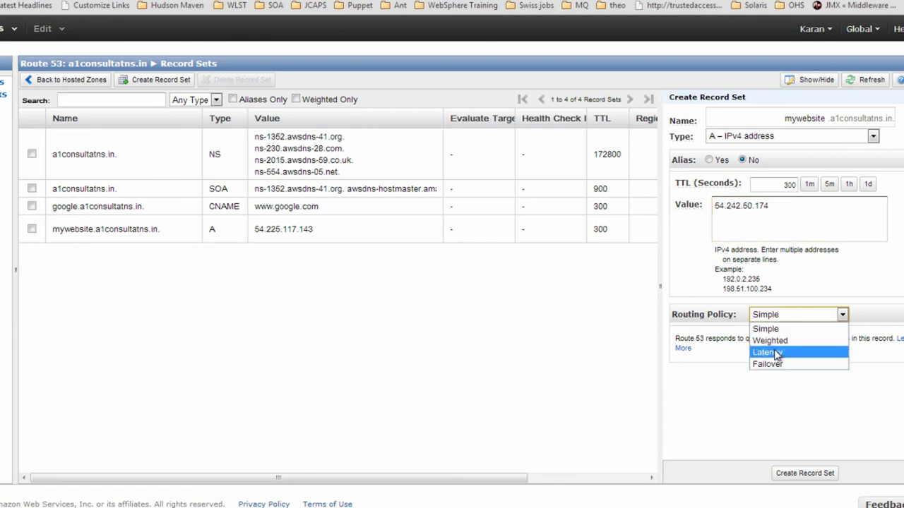
click(775, 341)
click(766, 365)
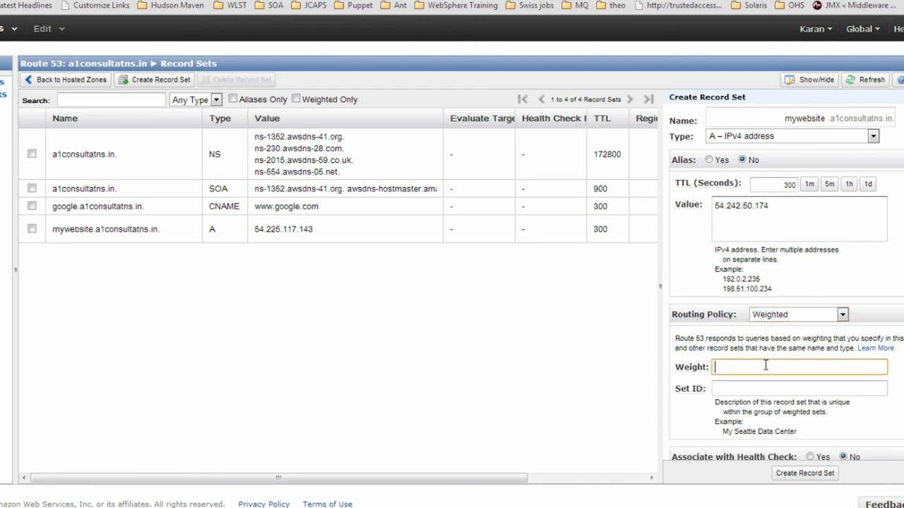
text(30)
key(Tab)
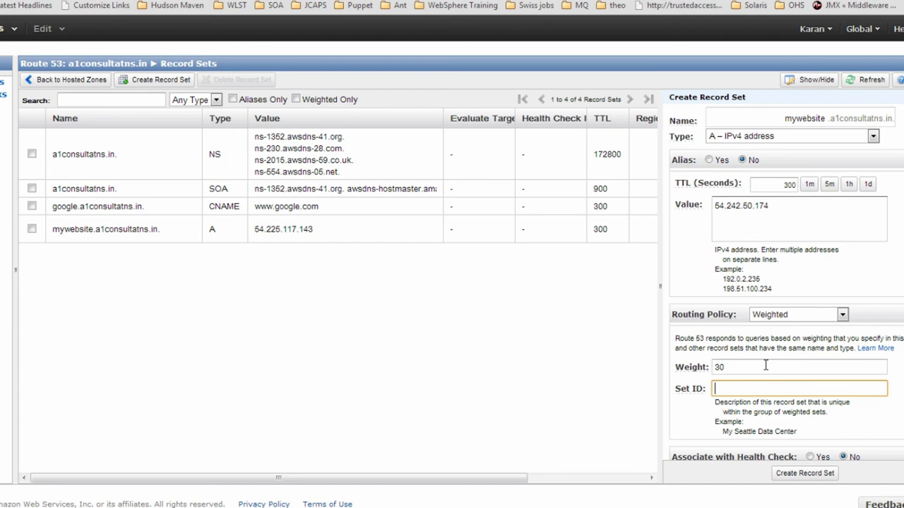
text(mysecondweightpli)
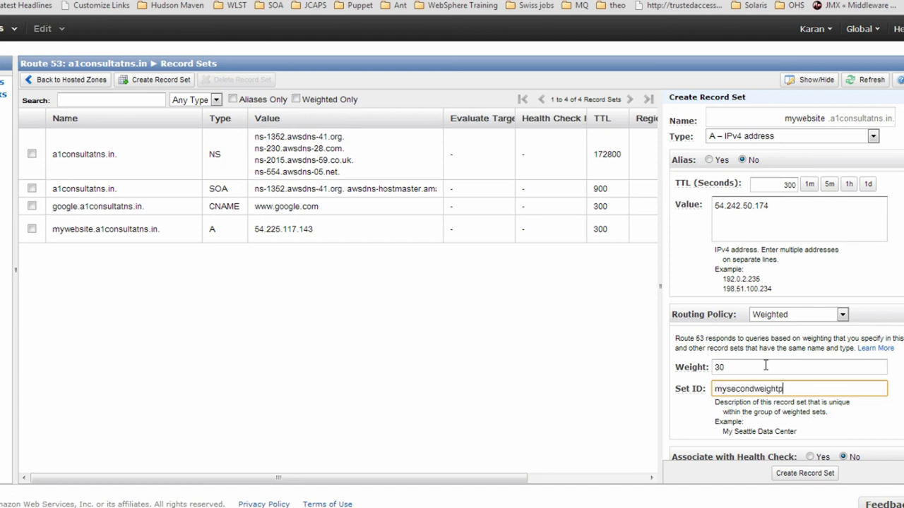
key(BackSpace)
key(BackSpace)
text(olicy1212)
click(807, 474)
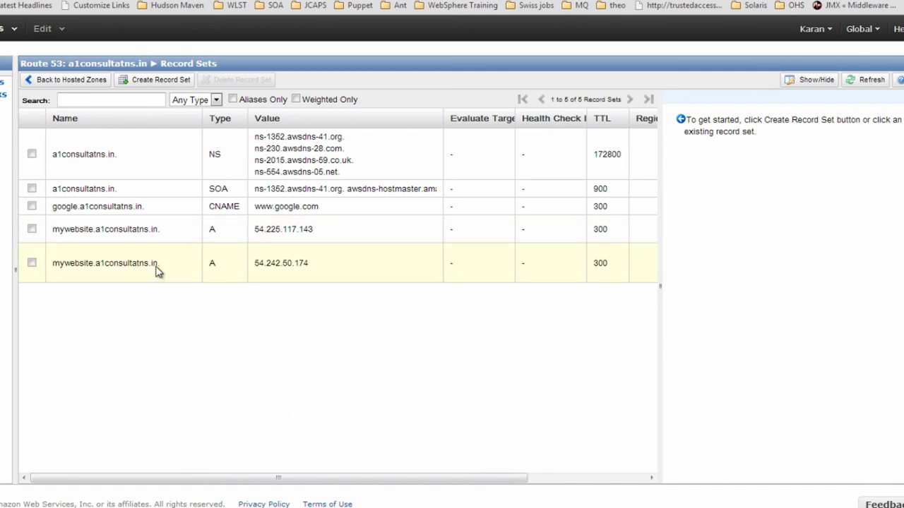
Compare the two mywebsite records' weights and IPs, then open a blank new record set.
drag(163, 263, 50, 265)
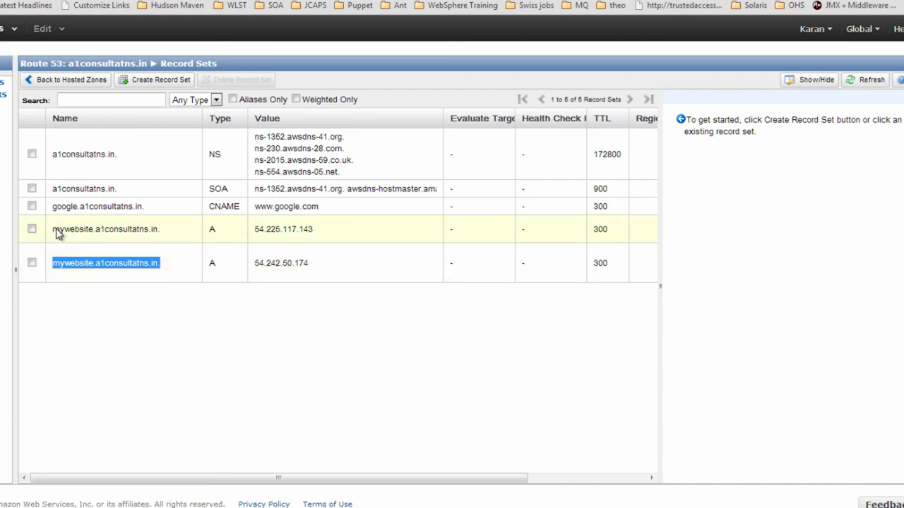
drag(54, 229, 156, 230)
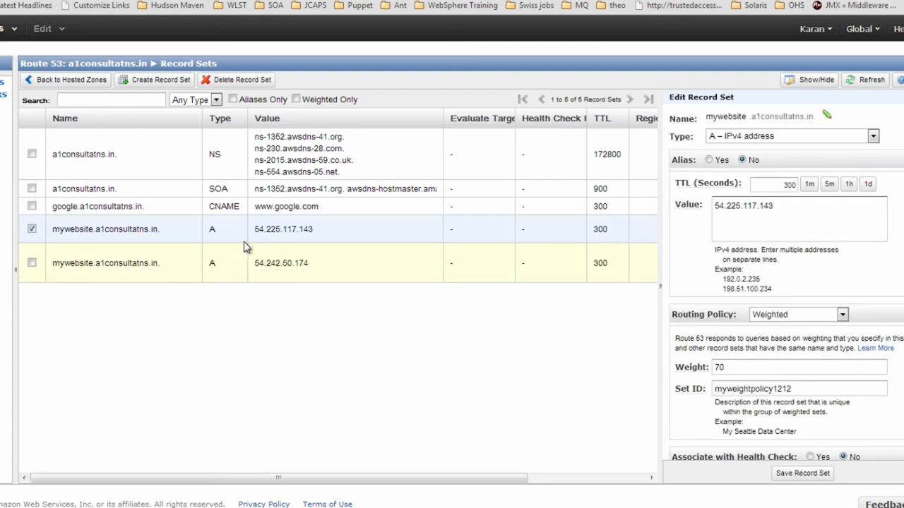
drag(256, 229, 308, 233)
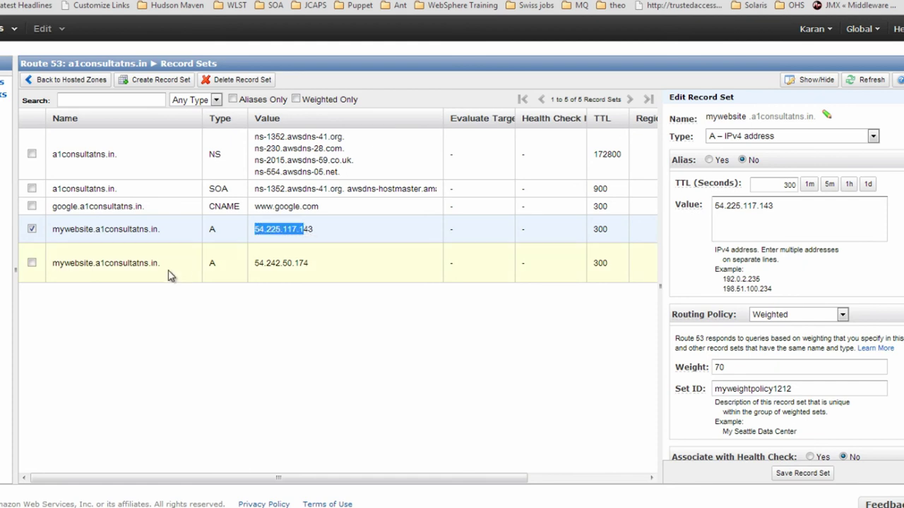
drag(161, 264, 48, 268)
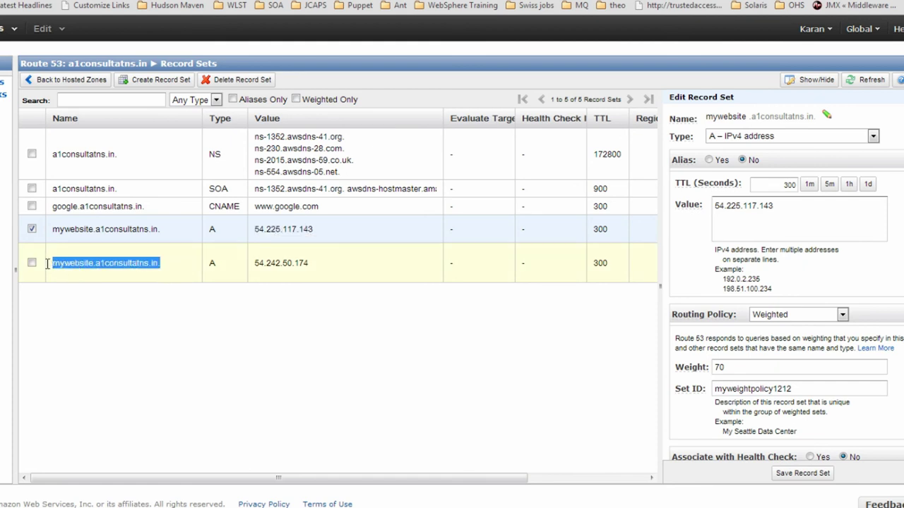
drag(323, 267, 263, 276)
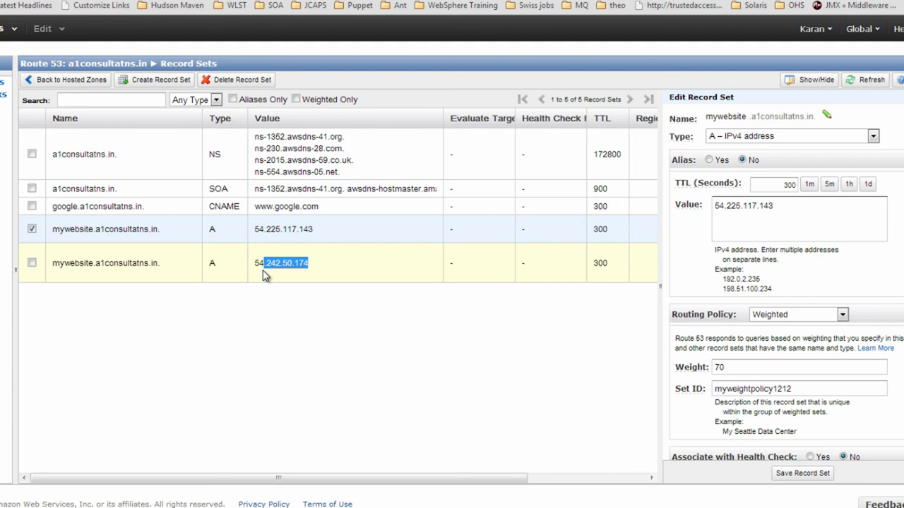
click(32, 229)
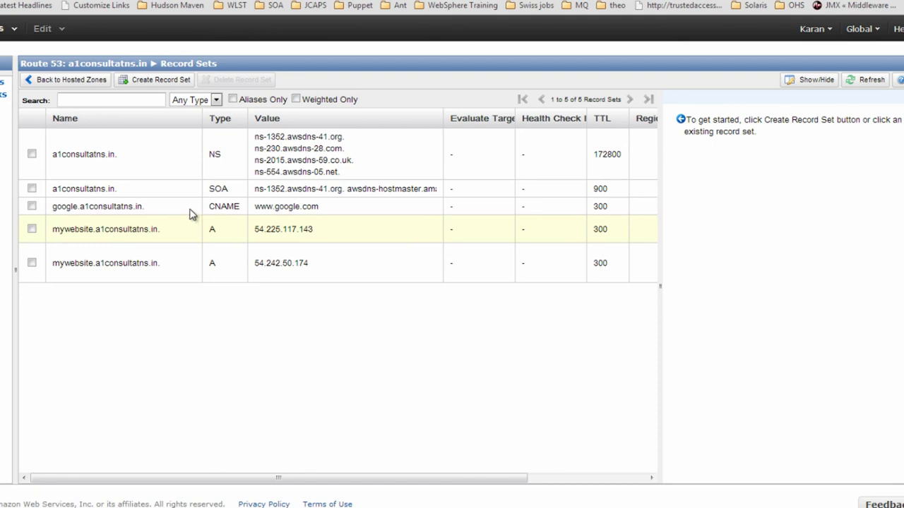
click(159, 80)
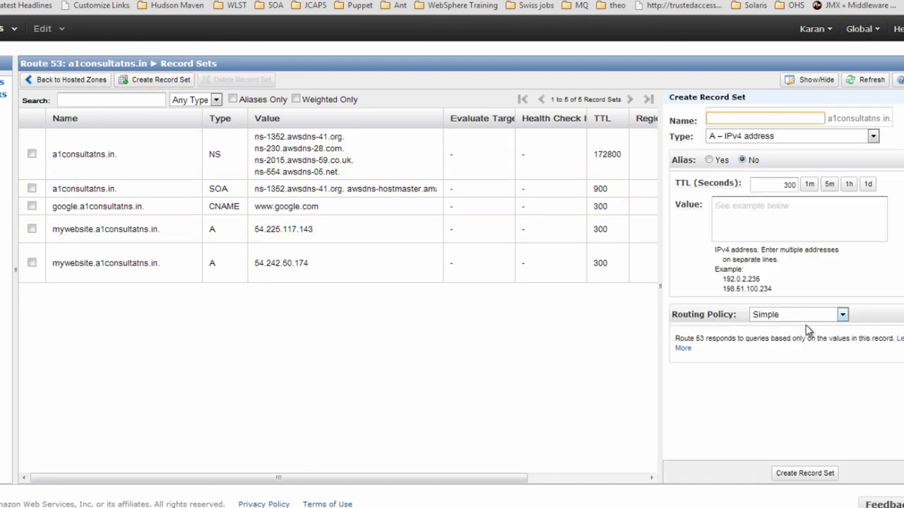
Set the new record set's routing policy to Latency.
click(797, 316)
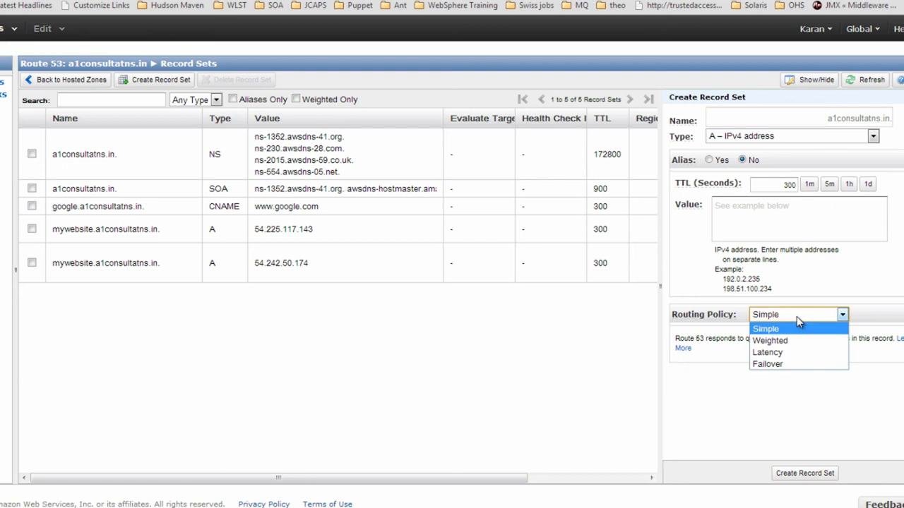
click(773, 356)
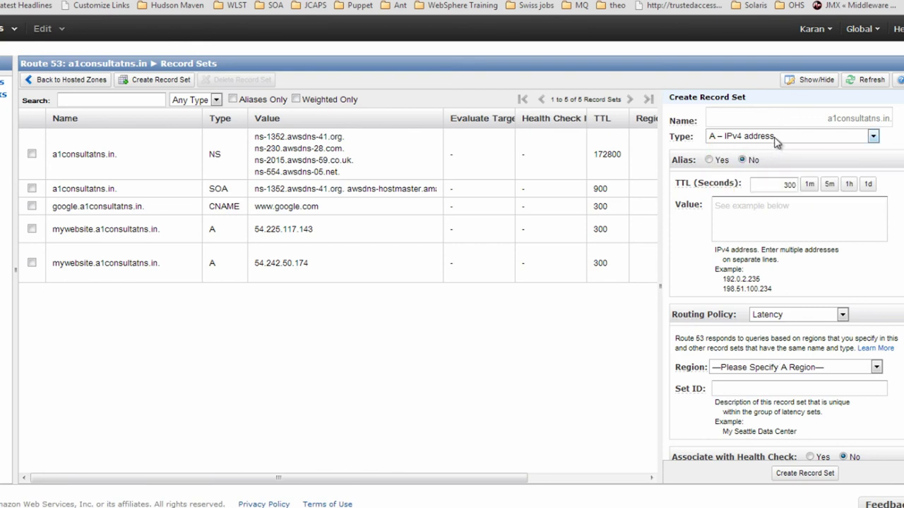
Create alias record www5 to the us-west-2 LB-Web load balancer with set ID 'my LB Testing'.
click(791, 121)
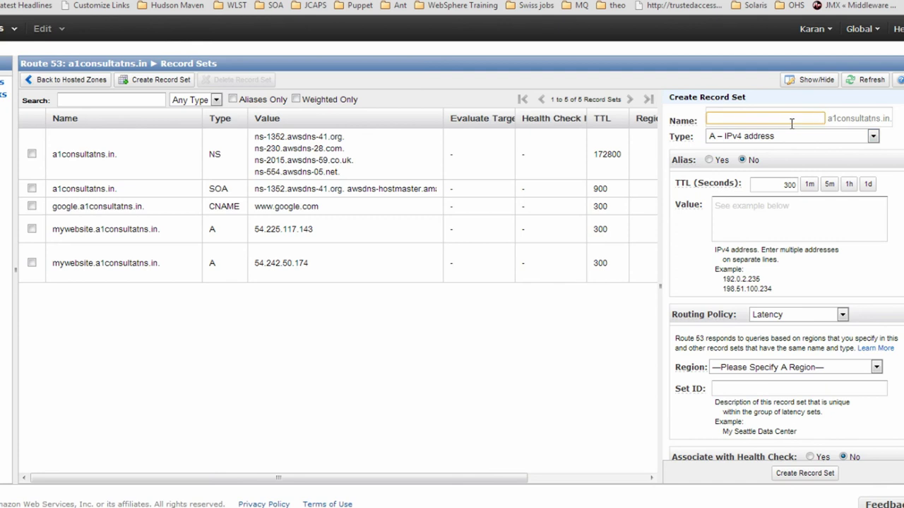
text(mynewwe)
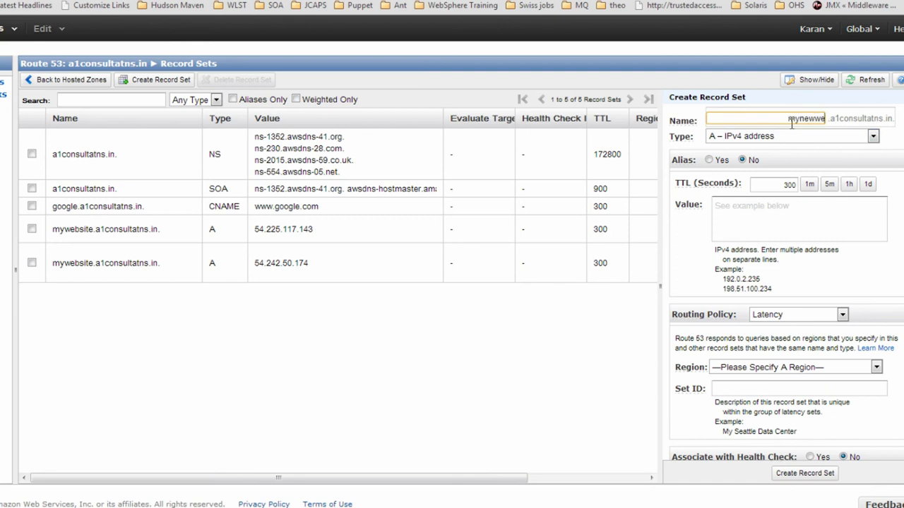
key(BackSpace)
key(BackSpace)
key(BackSpace)
key(BackSpace)
key(BackSpace)
key(BackSpace)
text(www5)
click(708, 161)
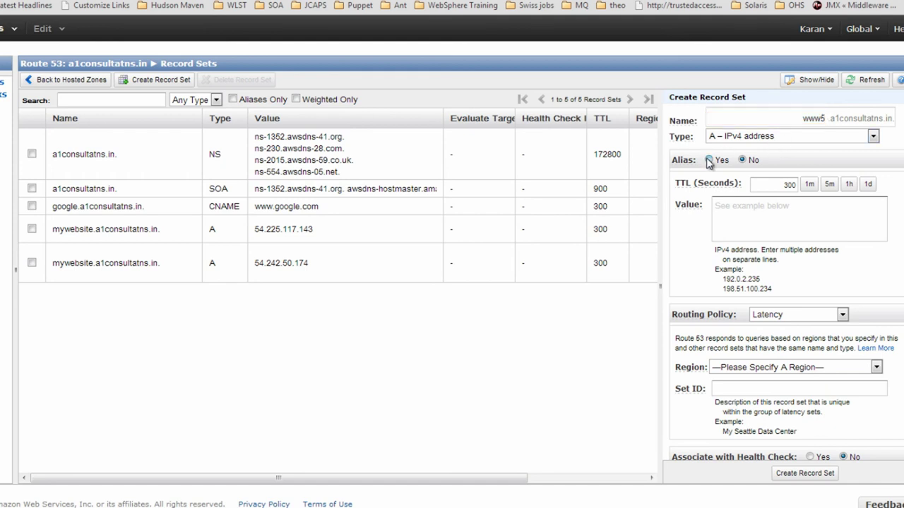
click(795, 183)
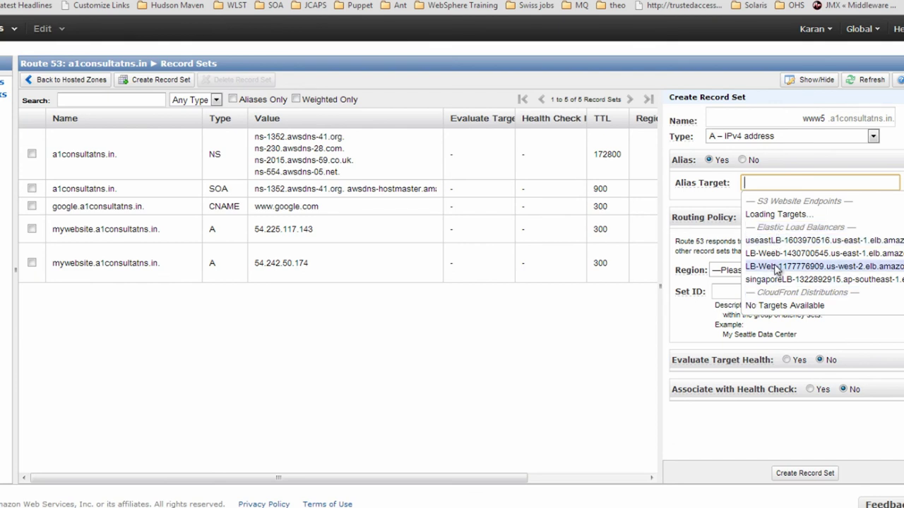
click(776, 266)
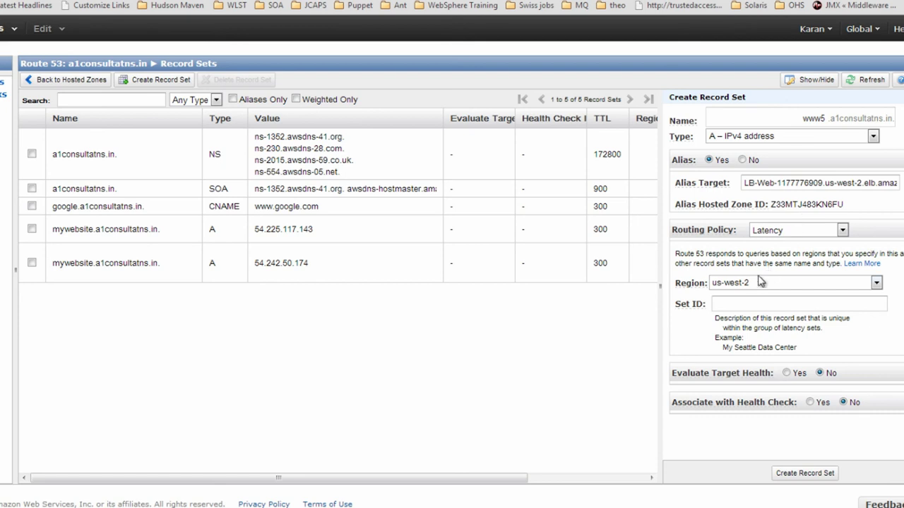
click(731, 304)
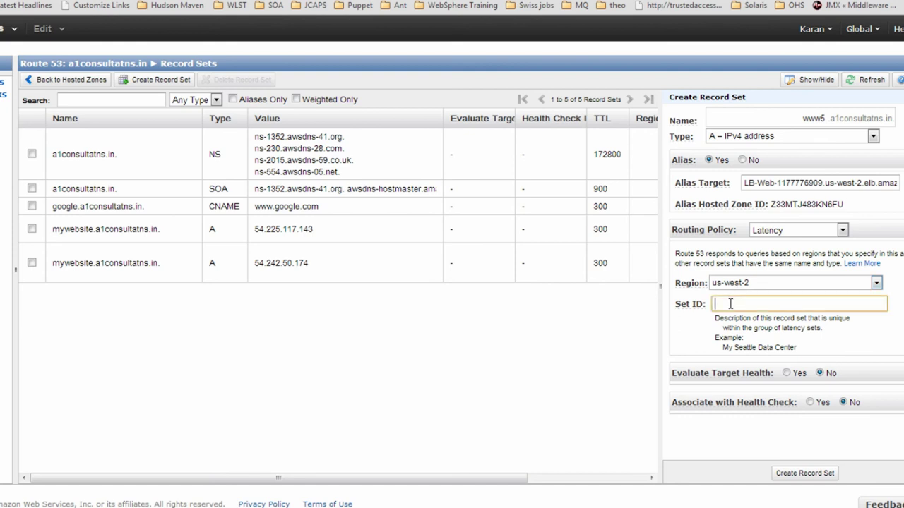
text(my LB Testing)
click(805, 477)
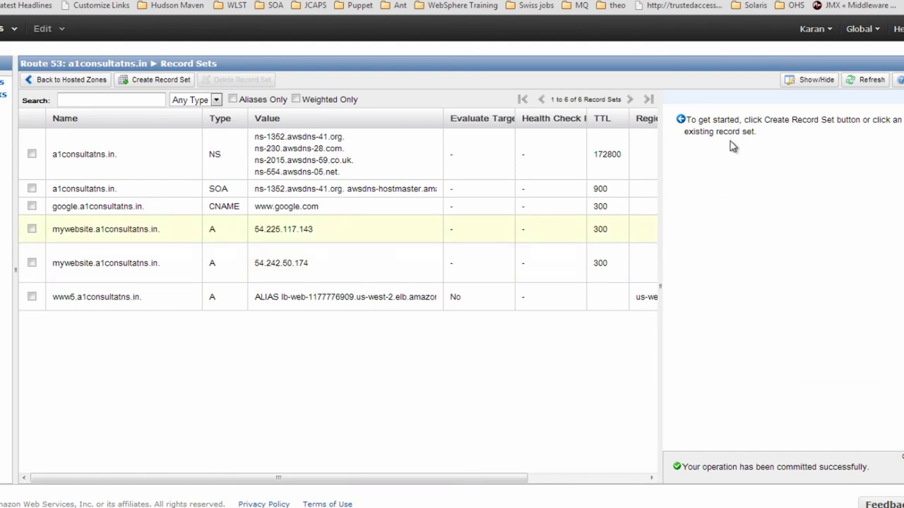
Create a latency alias www5 to the Singapore load balancer with set ID 'my LB-testing'.
click(164, 82)
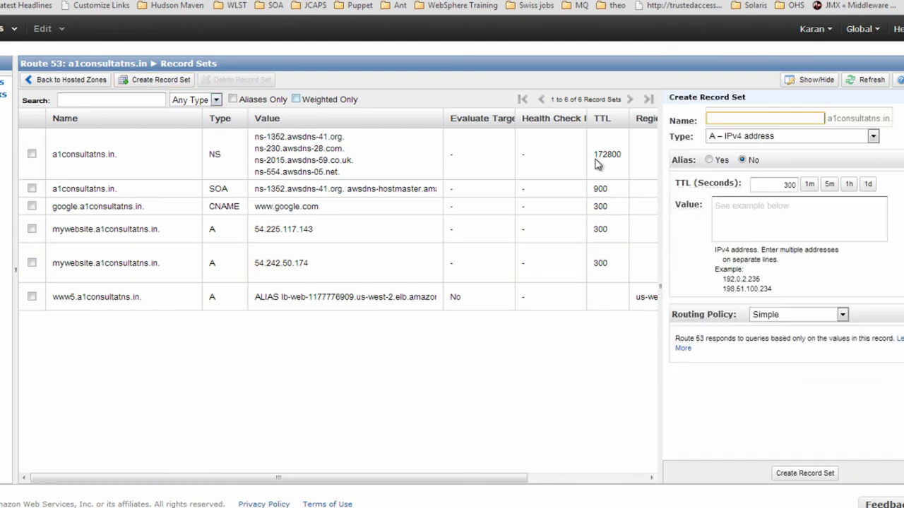
text(www5)
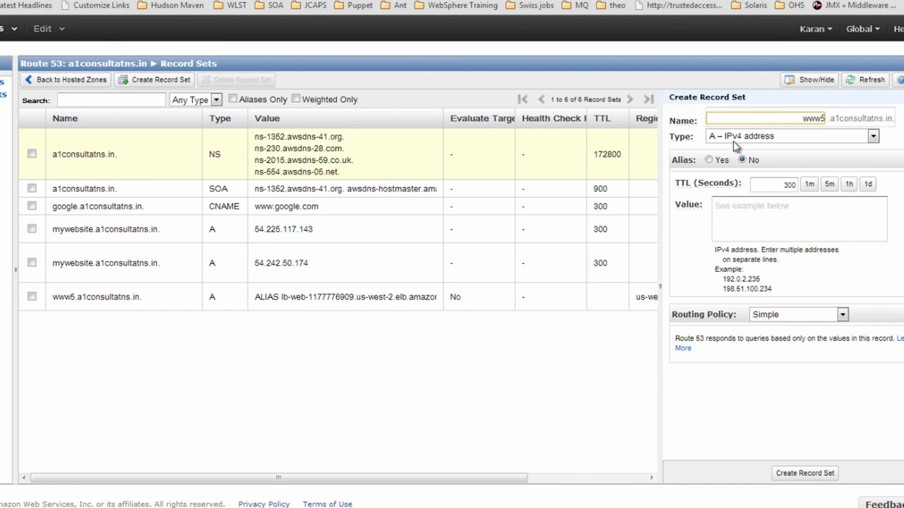
click(709, 161)
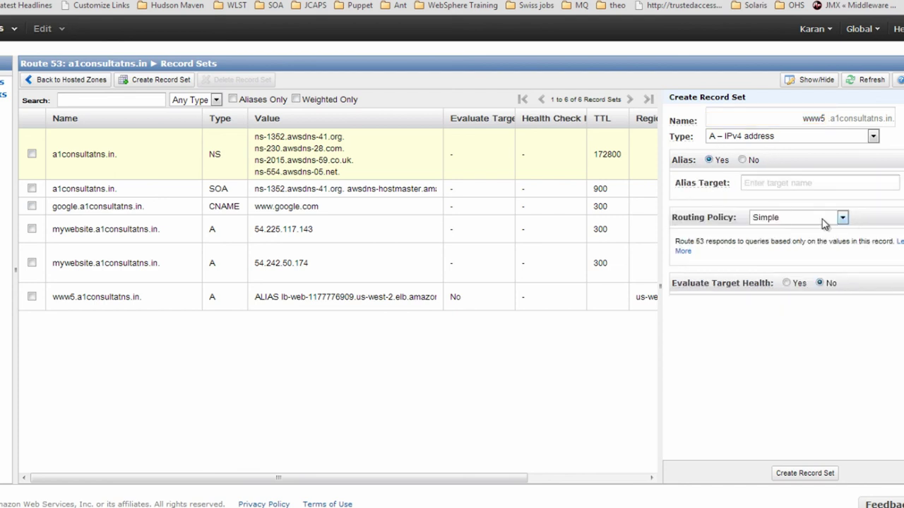
click(818, 182)
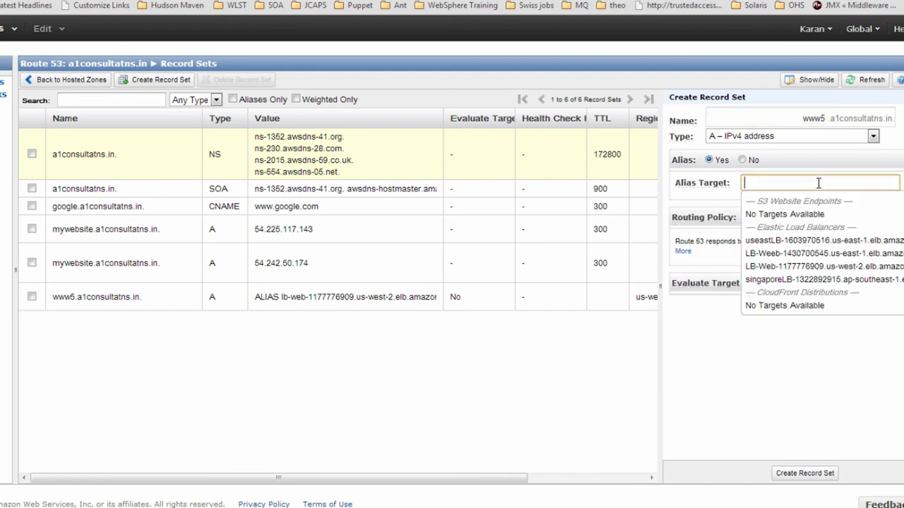
click(770, 283)
click(767, 280)
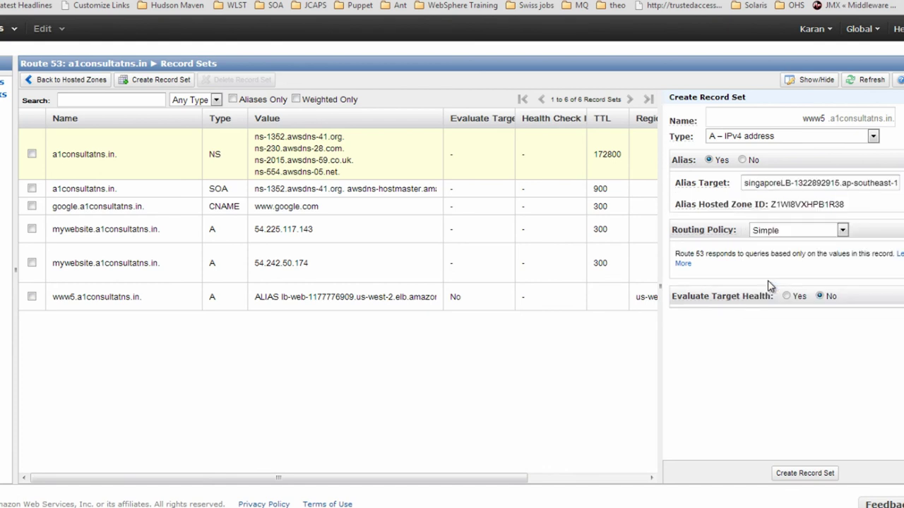
click(795, 233)
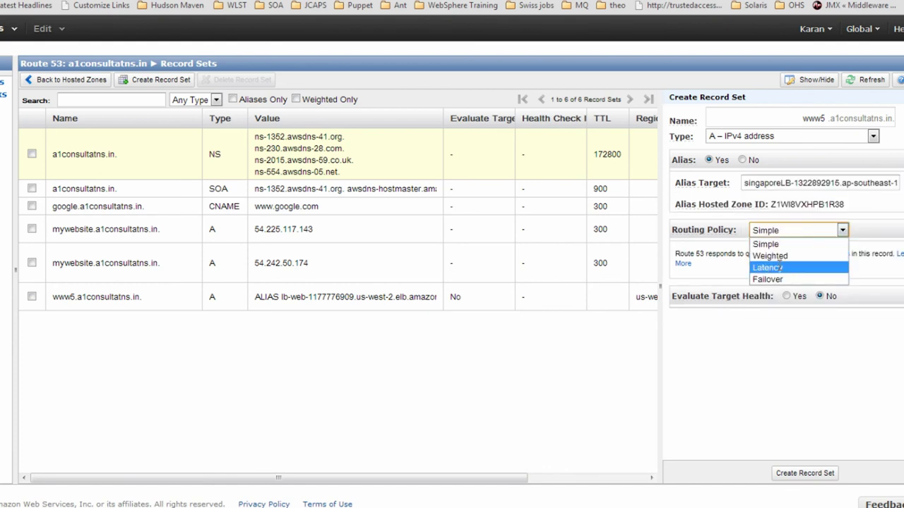
click(779, 268)
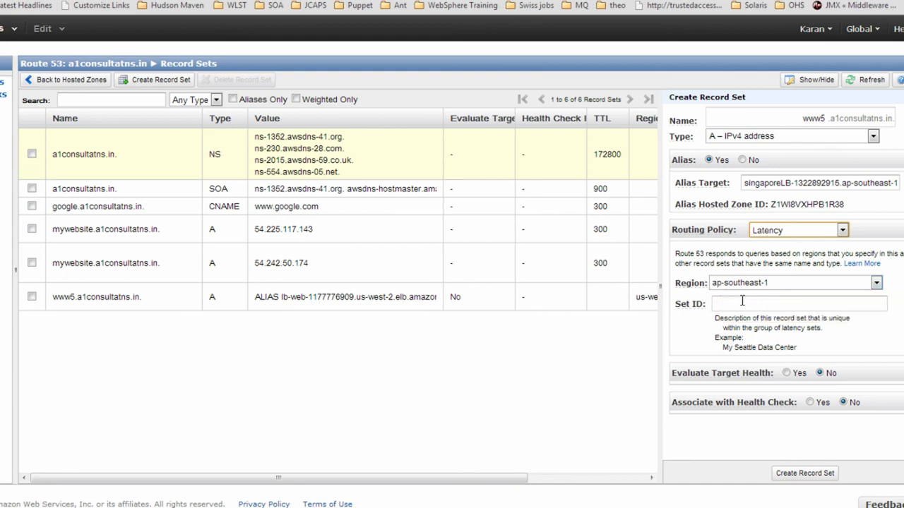
click(742, 302)
text(my LB-testing)
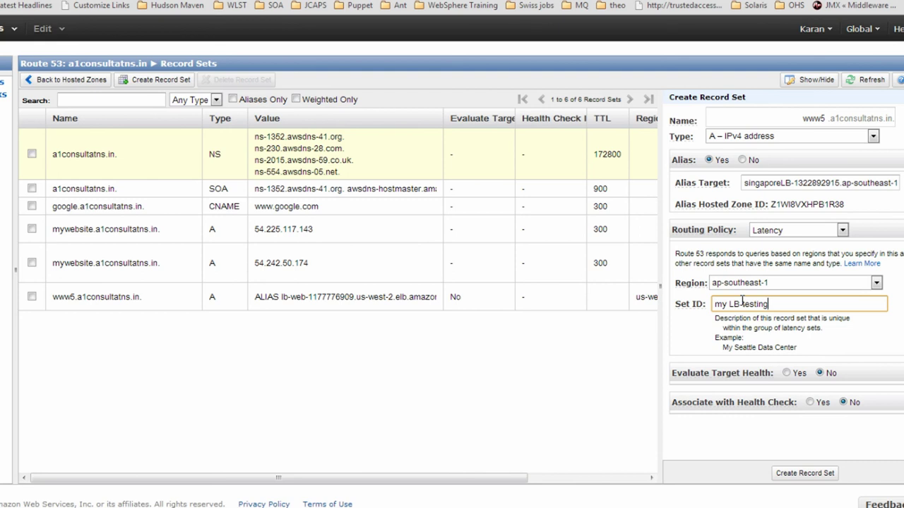
click(787, 480)
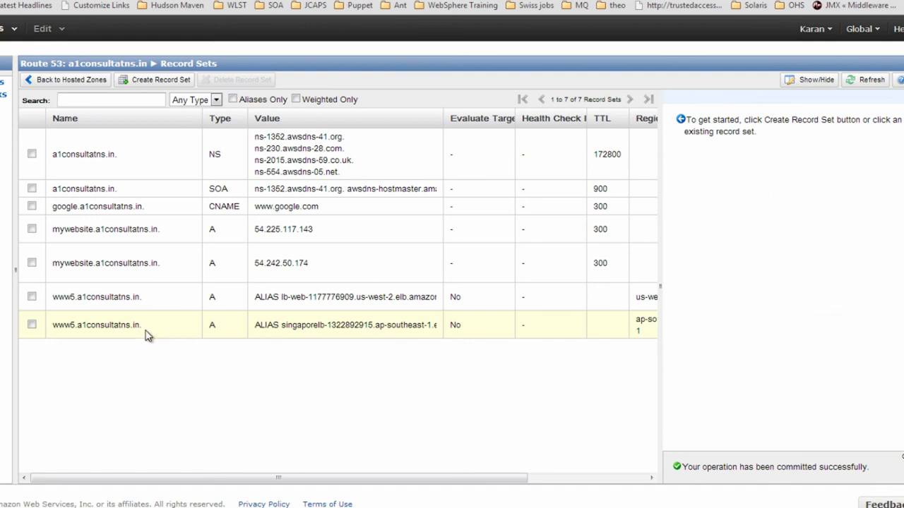
drag(137, 325, 59, 329)
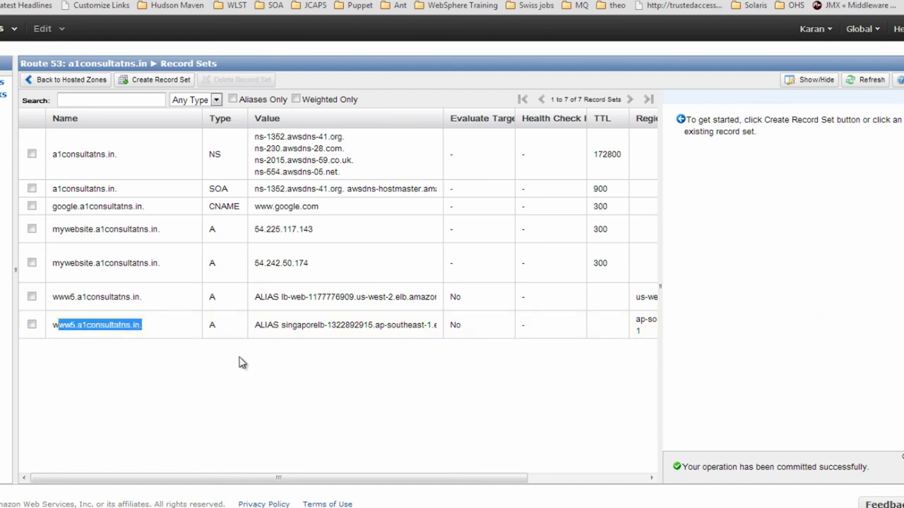
drag(259, 333, 323, 325)
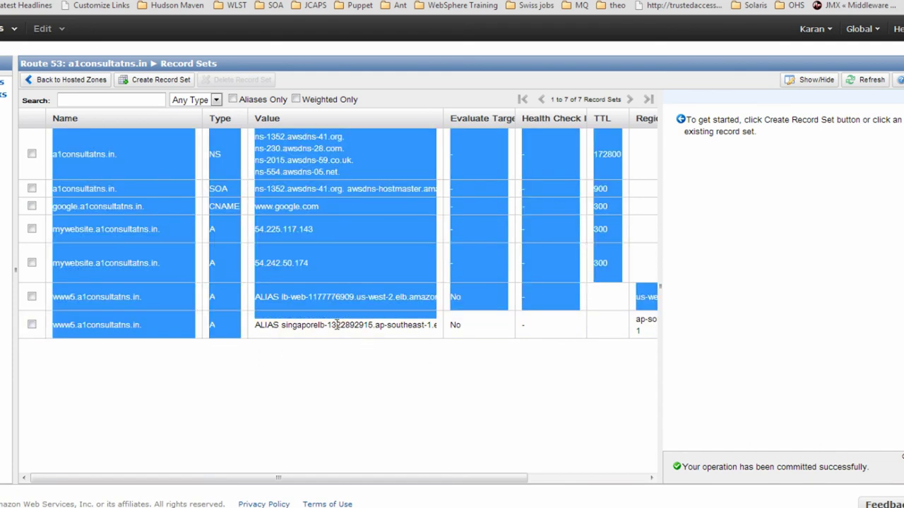
click(315, 321)
drag(276, 297, 349, 297)
click(349, 298)
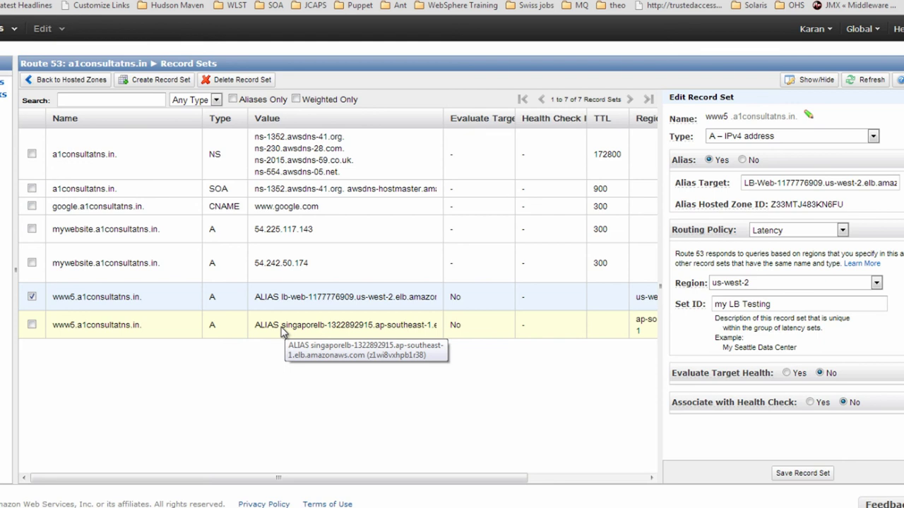
click(32, 297)
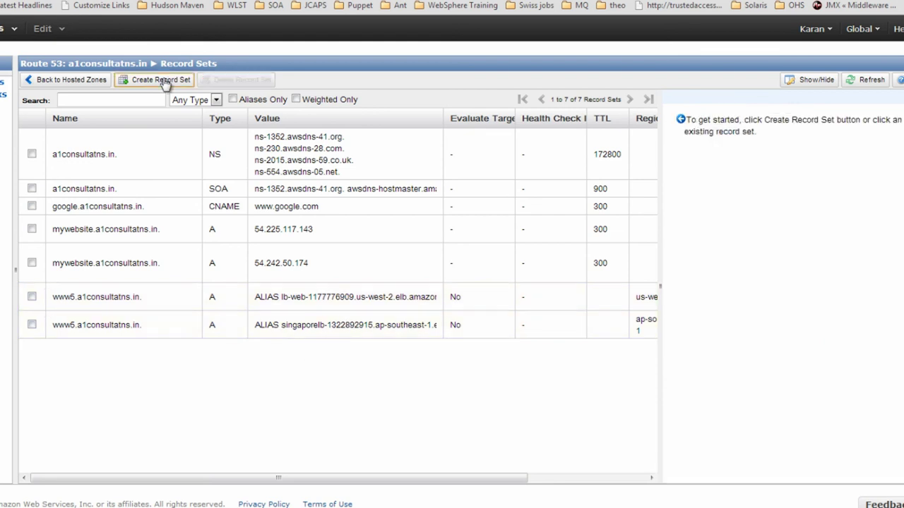
Start a new record set and set its routing policy to Failover.
click(163, 81)
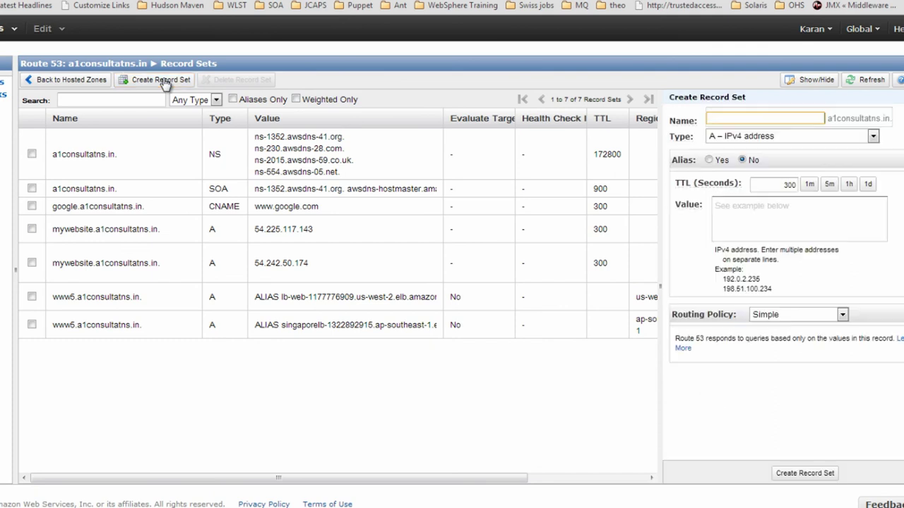
click(777, 313)
click(769, 365)
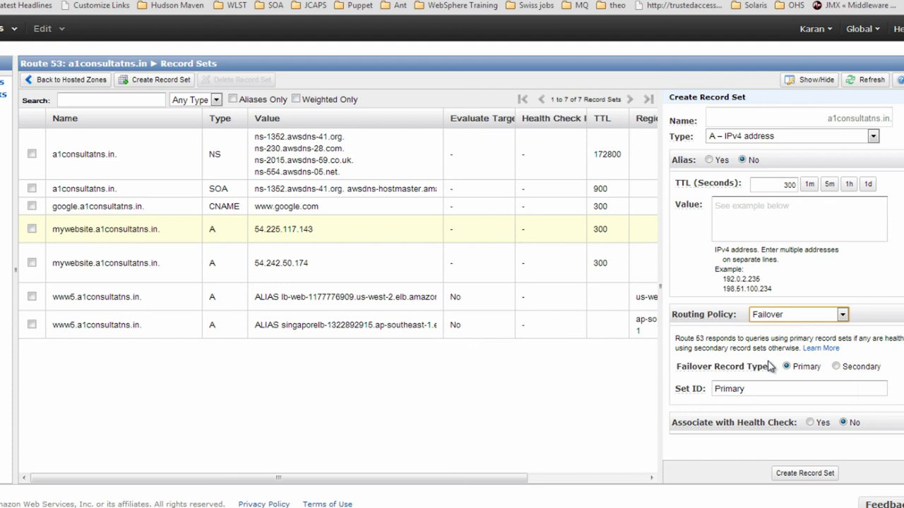
Create www6 as a primary failover alias to the us-west-2 LB-Web load balancer, evaluating target health.
click(815, 121)
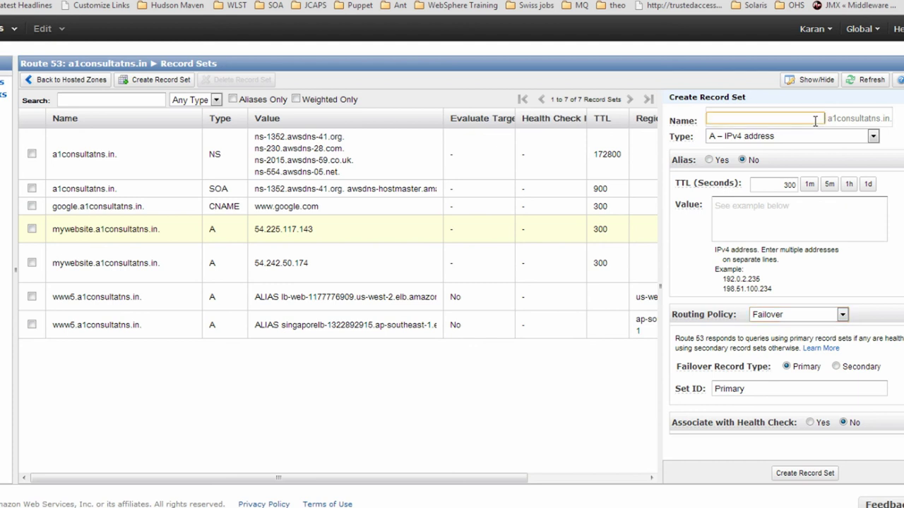
text(www)
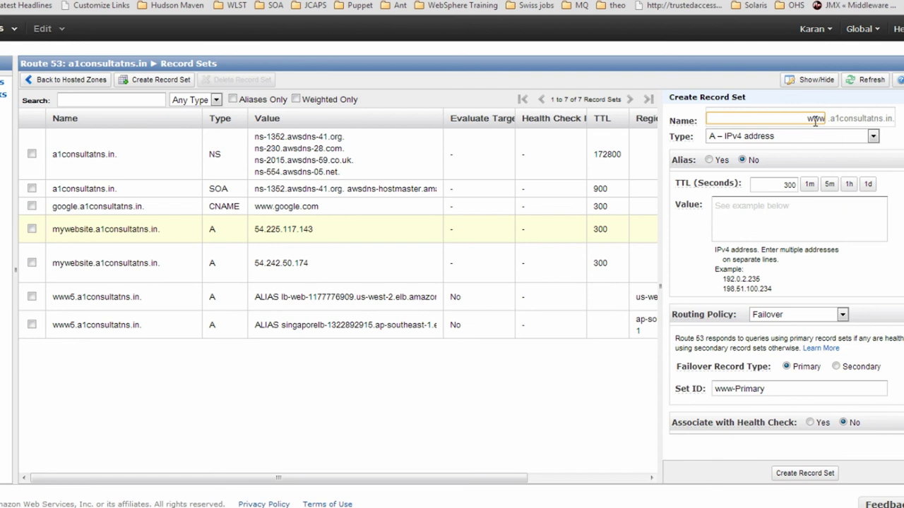
text(6)
click(709, 161)
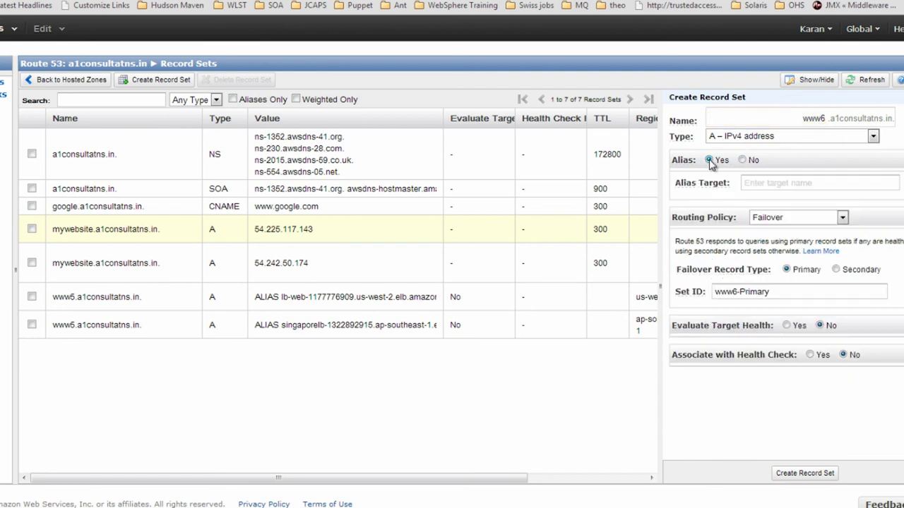
click(800, 183)
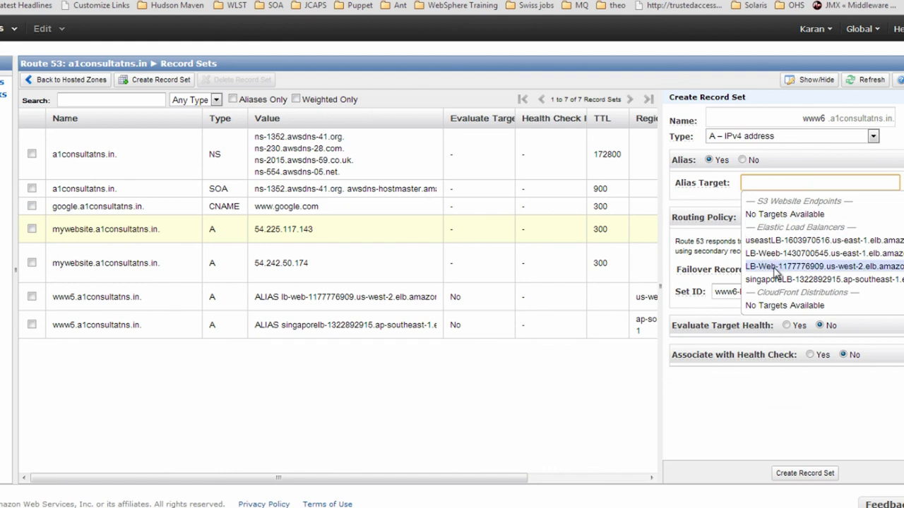
click(775, 267)
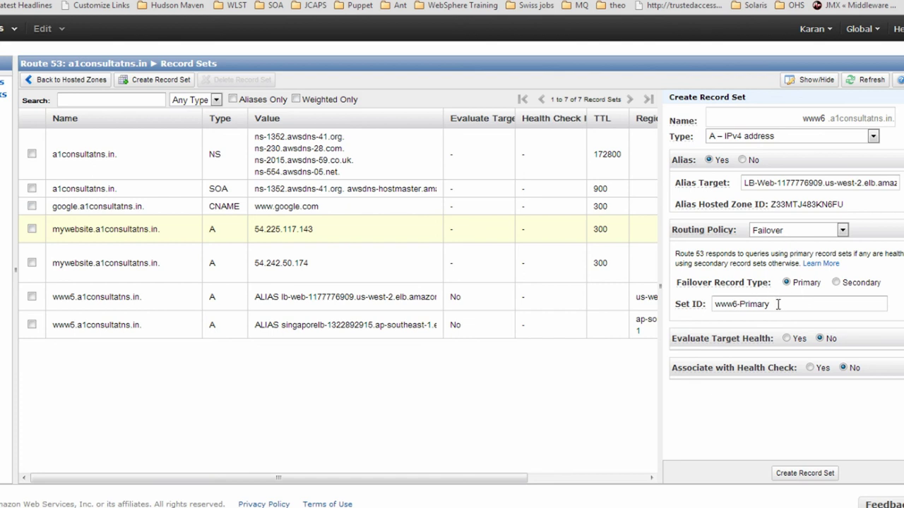
drag(778, 303, 667, 309)
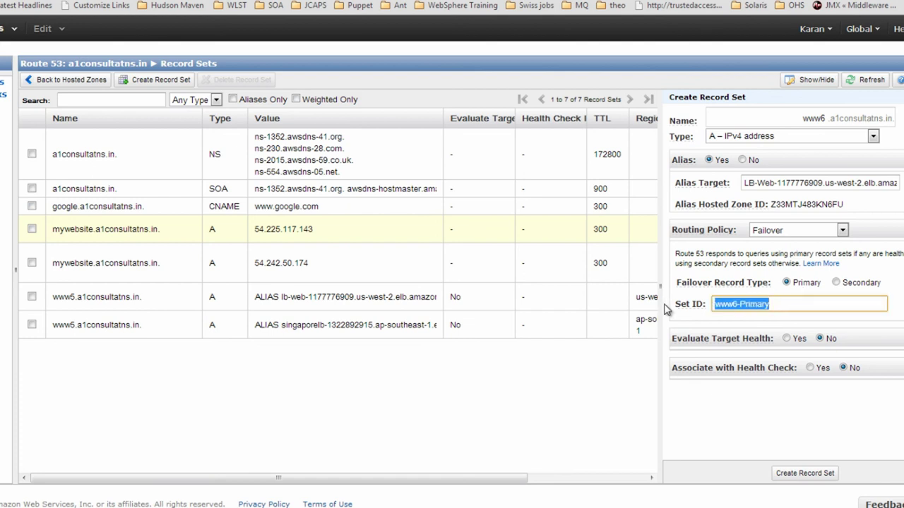
click(787, 339)
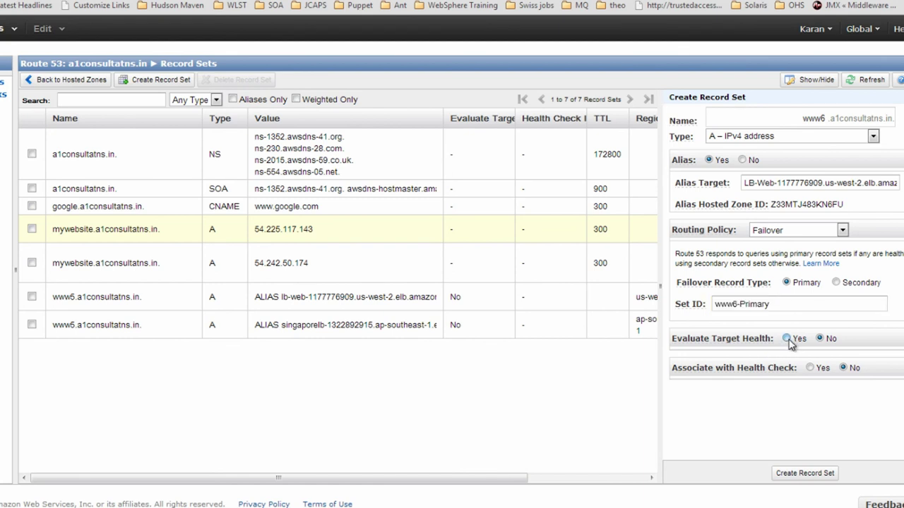
click(804, 473)
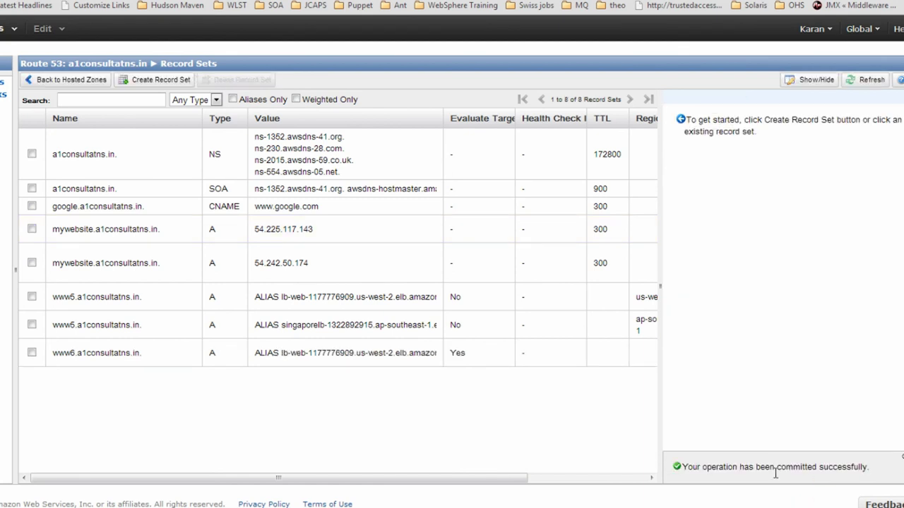
Review the new www6 record to confirm target health evaluation is Yes.
drag(450, 354, 459, 358)
click(457, 355)
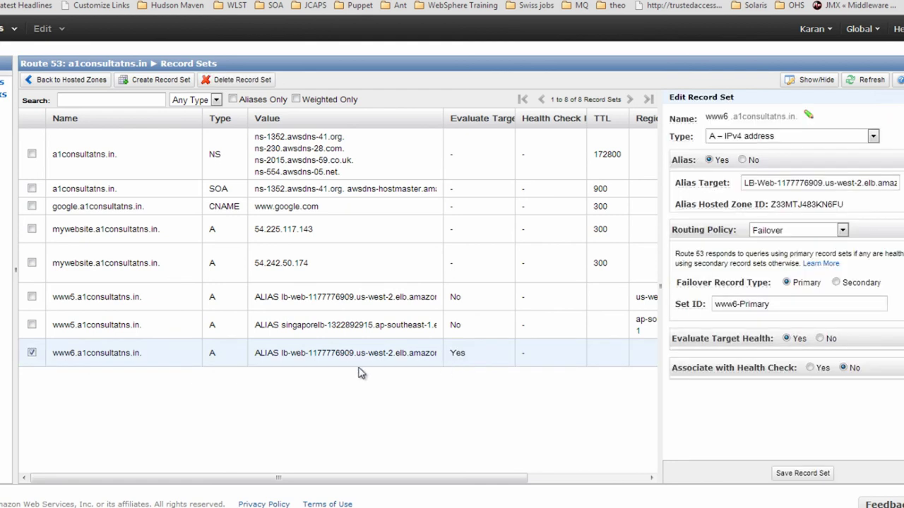
drag(475, 362, 449, 355)
click(172, 83)
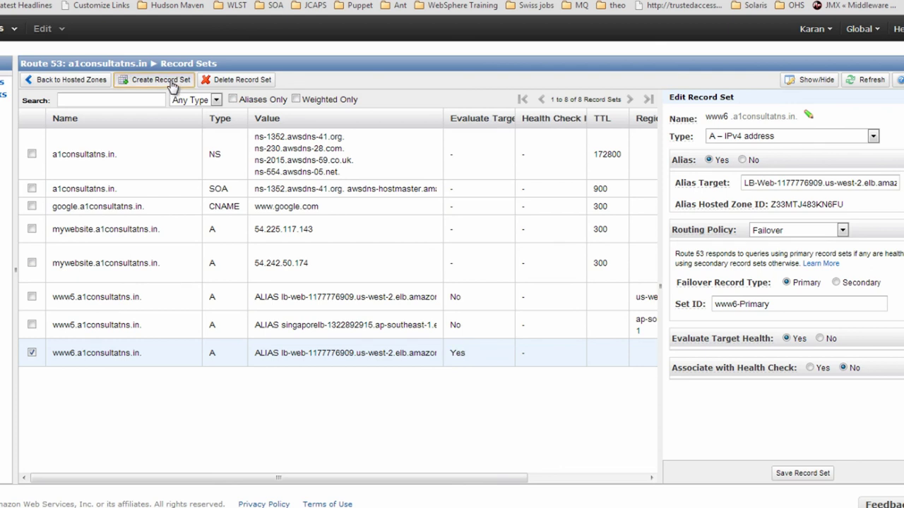
Create www6 as a secondary failover alias to the Singapore load balancer, then review both www6 records.
click(800, 118)
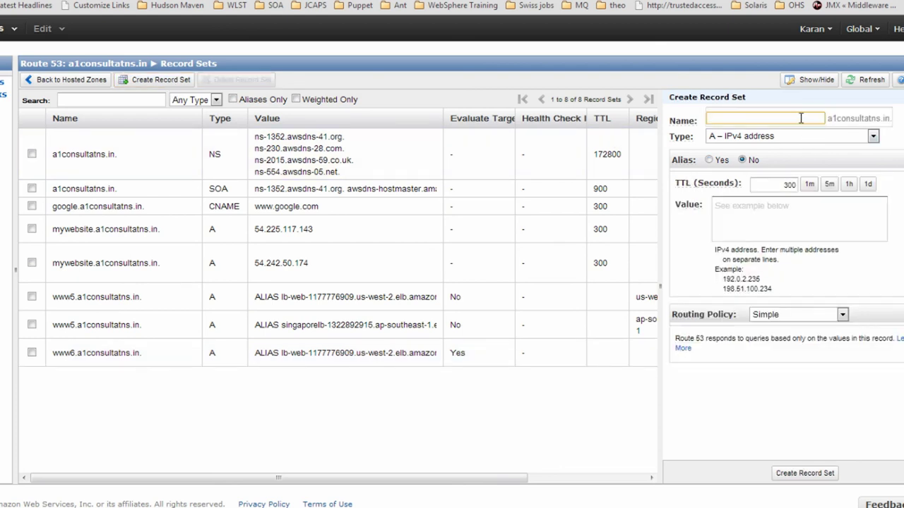
text(www6)
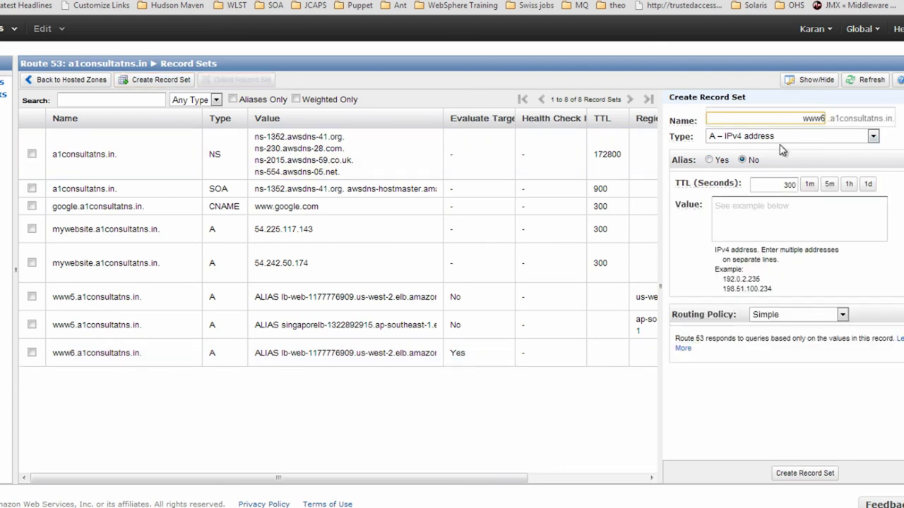
click(720, 160)
click(782, 184)
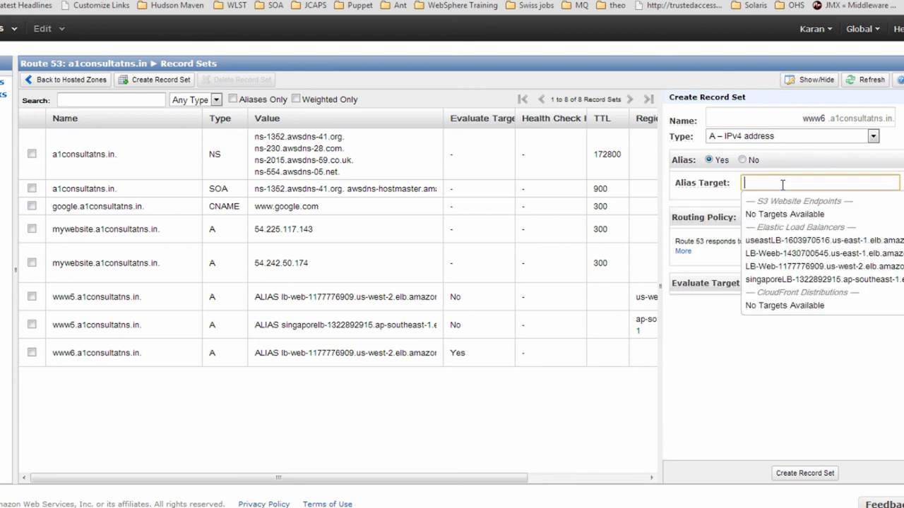
click(789, 281)
click(798, 229)
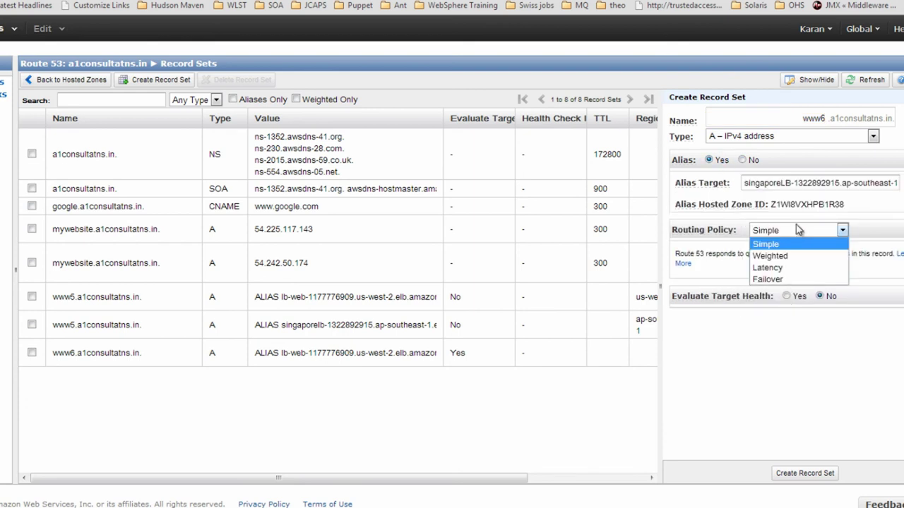
click(784, 279)
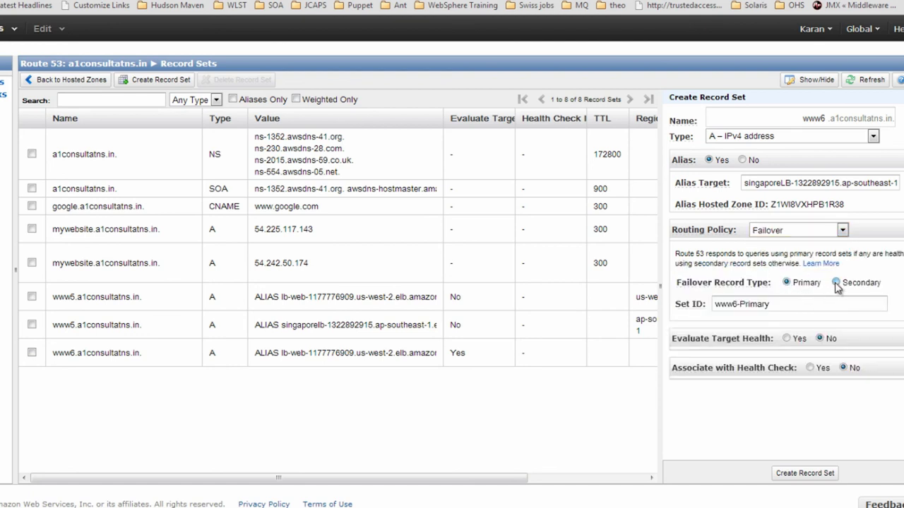
click(836, 283)
click(806, 474)
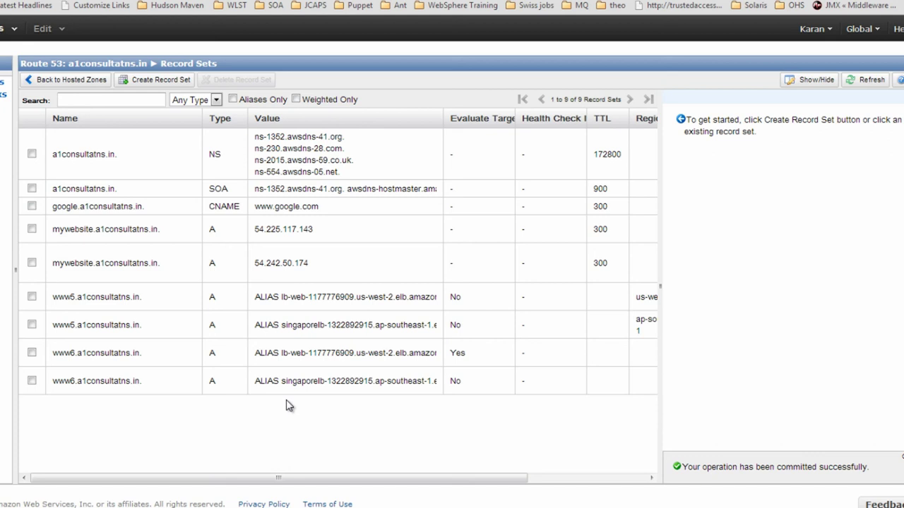
click(132, 356)
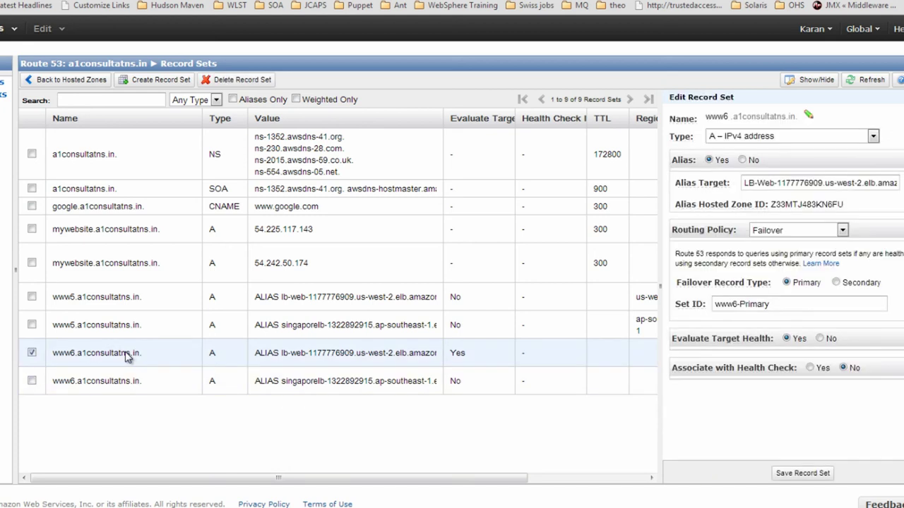
click(118, 389)
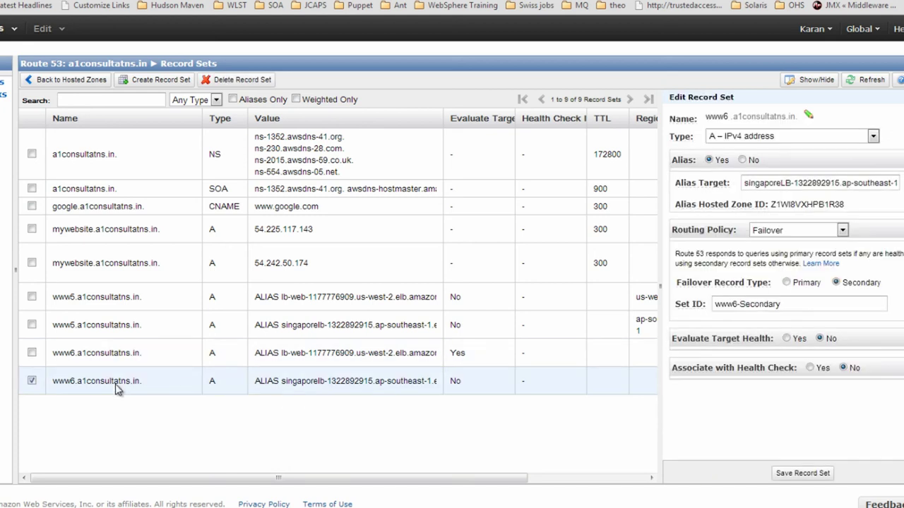
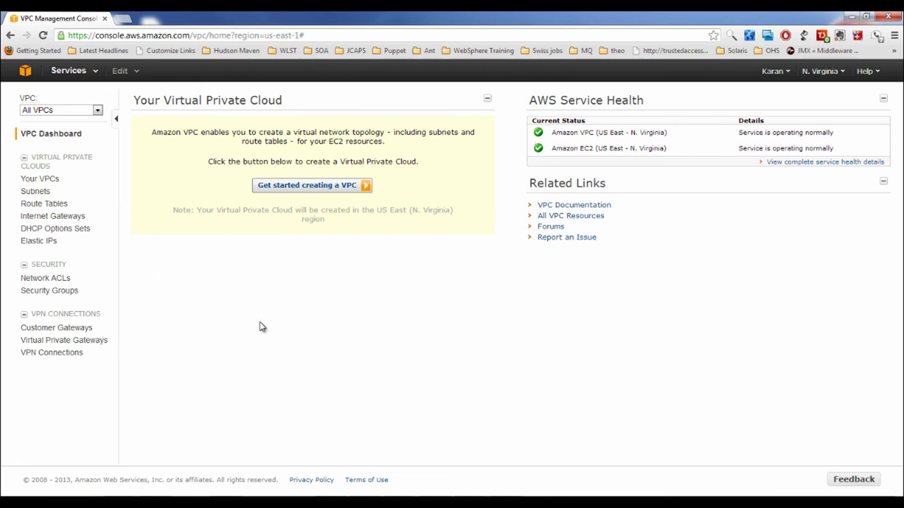
In the VPC wizard, choose the 'VPC with Public and Private Subnets' configuration and continue.
click(305, 192)
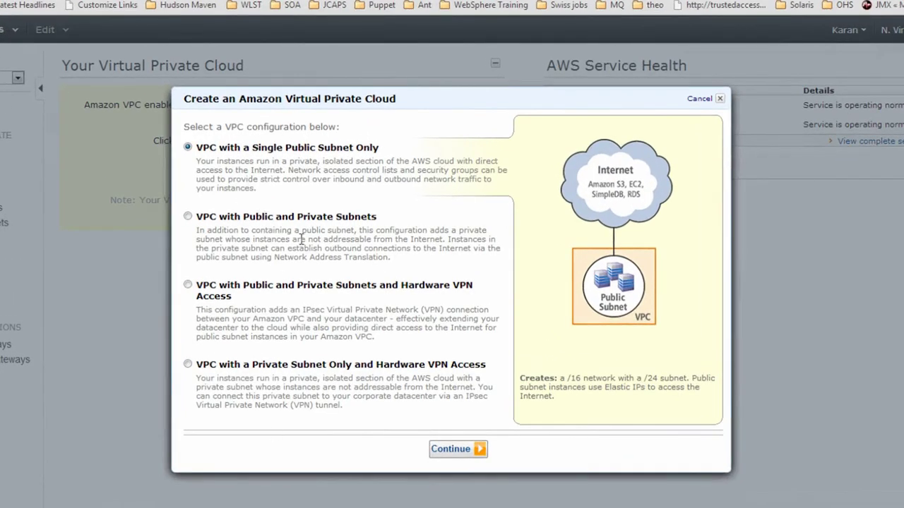
drag(300, 148, 376, 151)
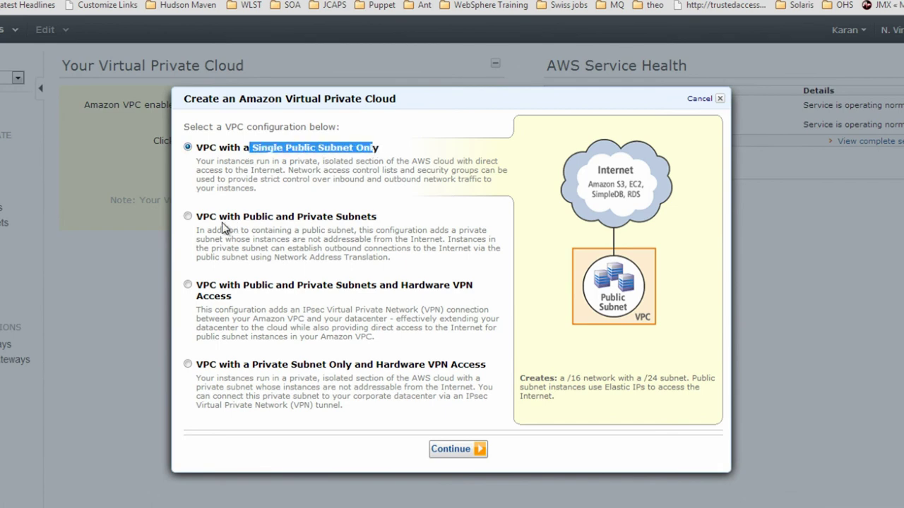
drag(220, 217, 365, 217)
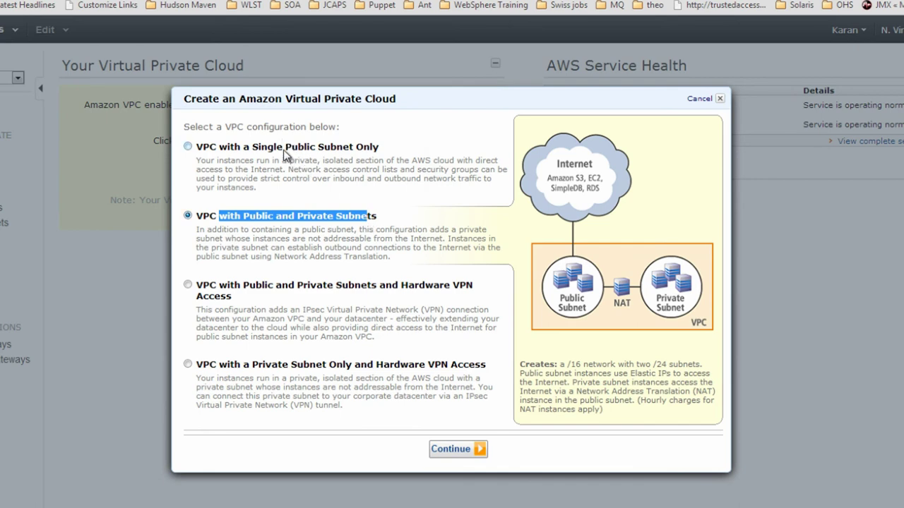
drag(283, 148, 358, 147)
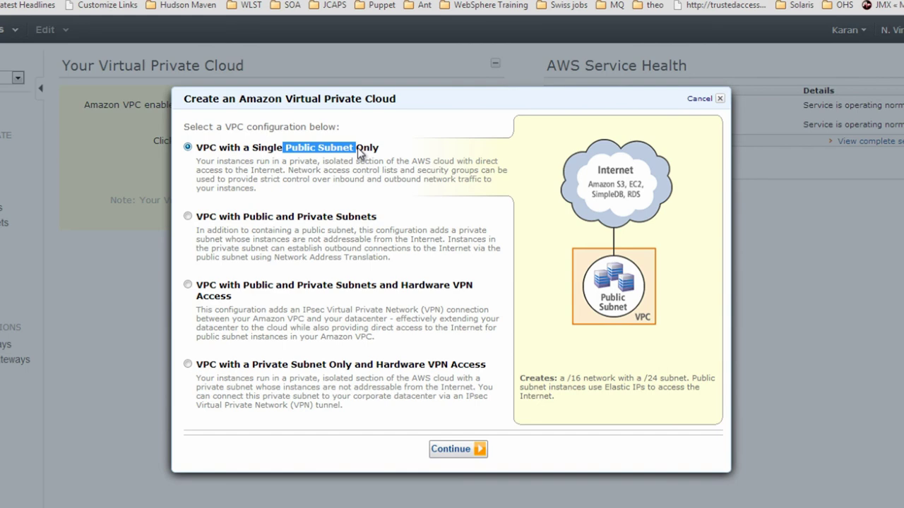
click(279, 220)
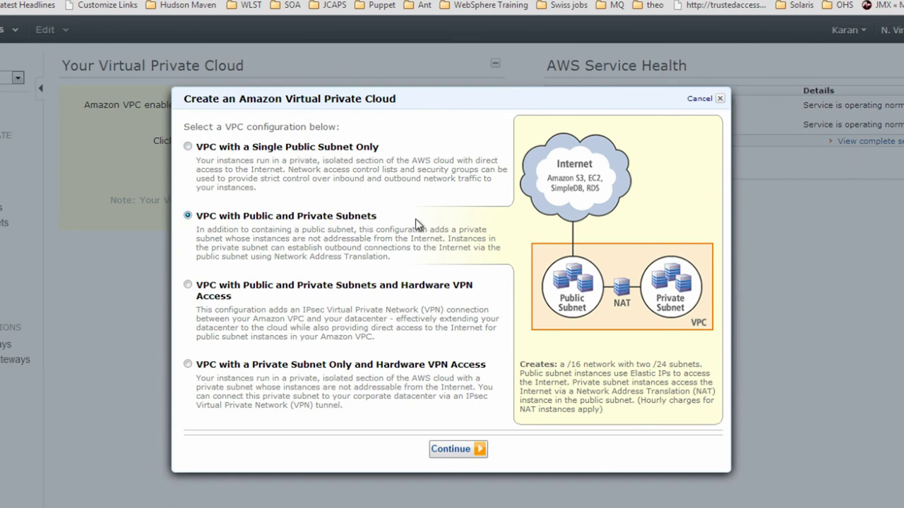
click(471, 453)
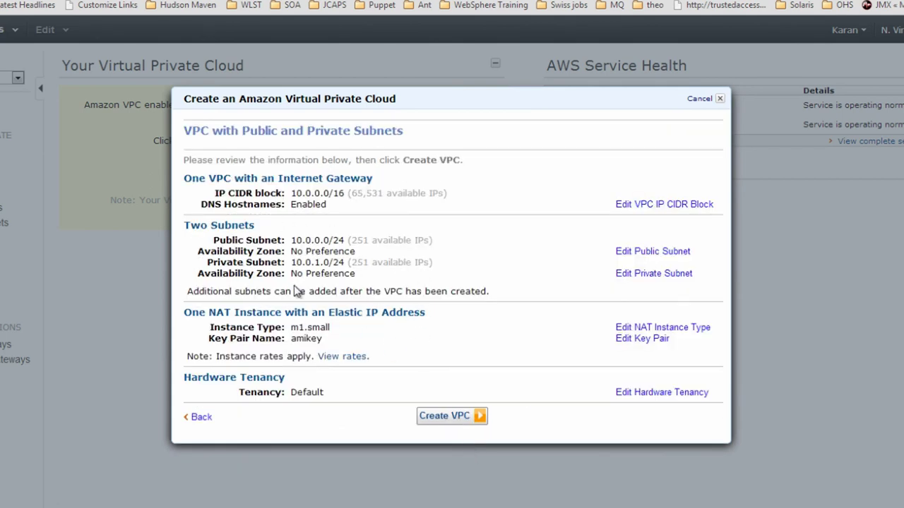
drag(293, 239, 349, 243)
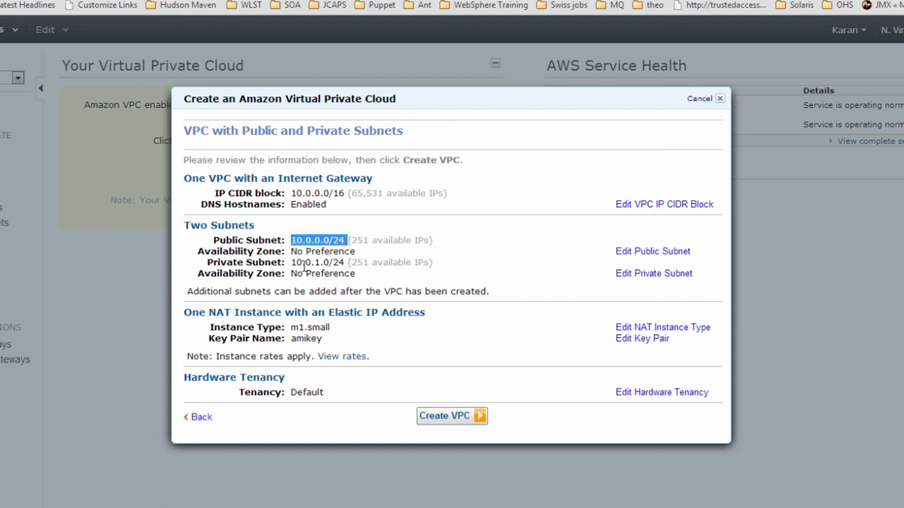
drag(291, 262, 348, 261)
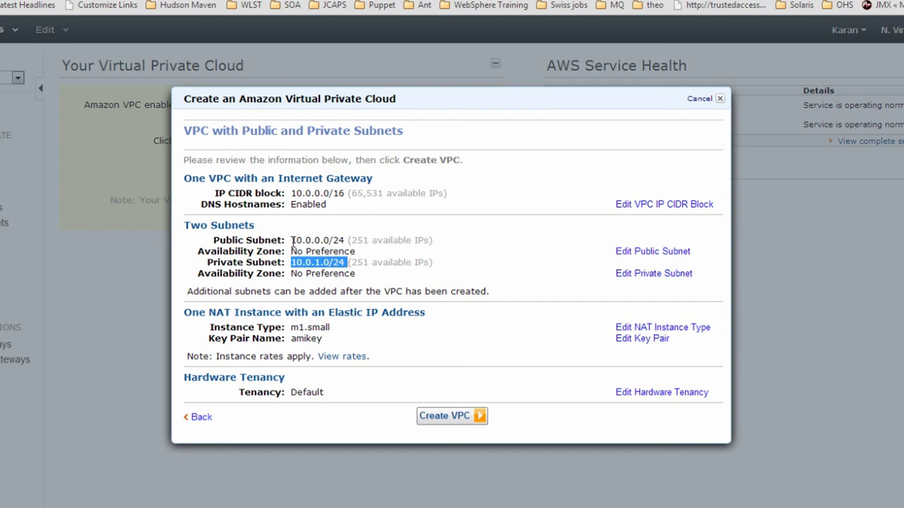
drag(292, 243, 331, 240)
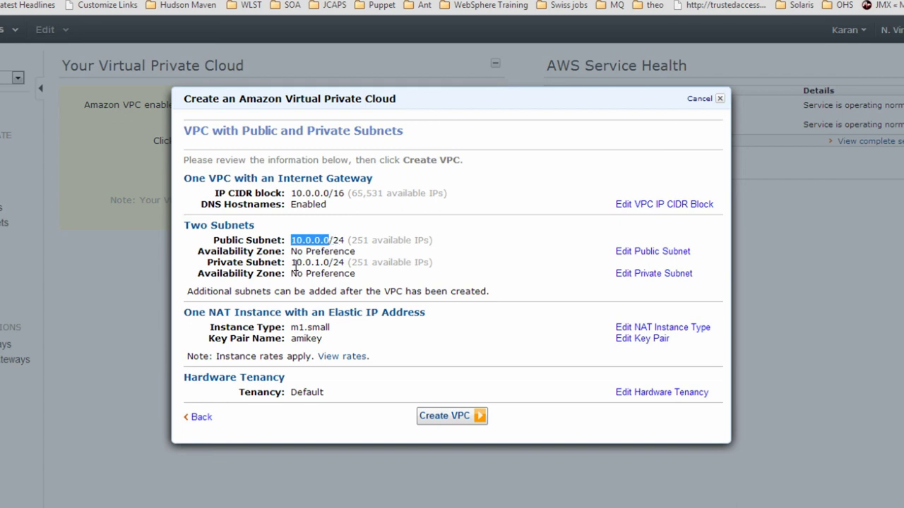
click(293, 262)
drag(293, 263, 331, 265)
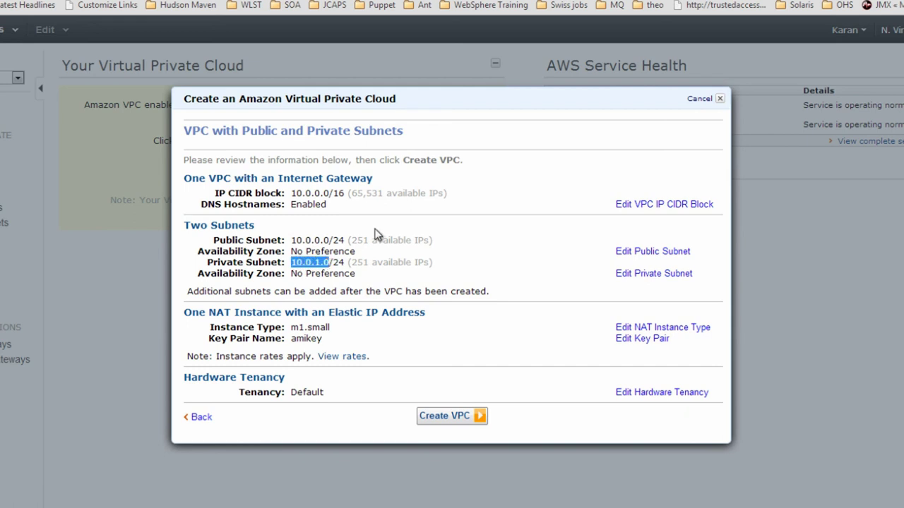
drag(351, 241, 365, 261)
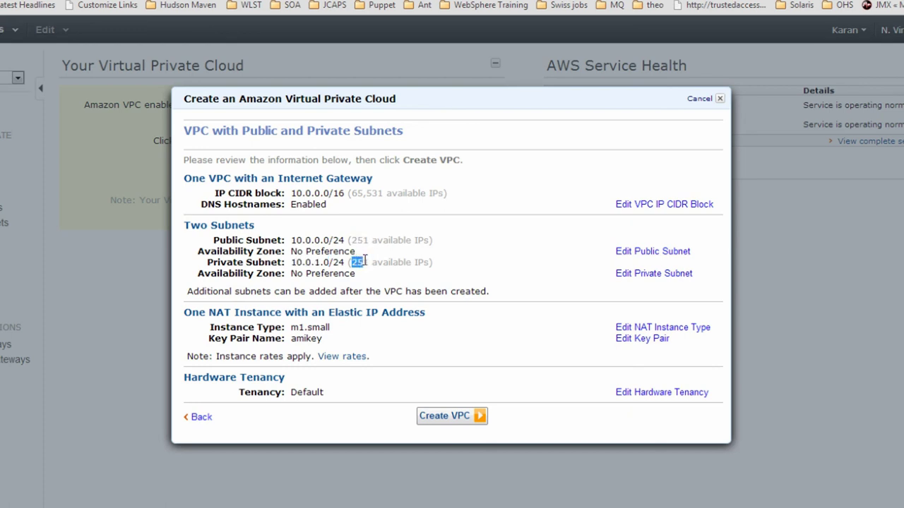
drag(443, 264, 292, 240)
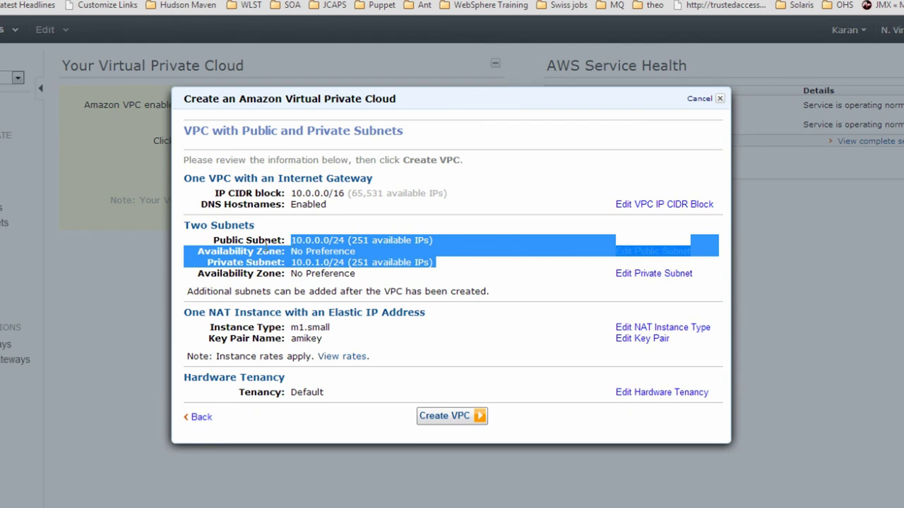
click(321, 241)
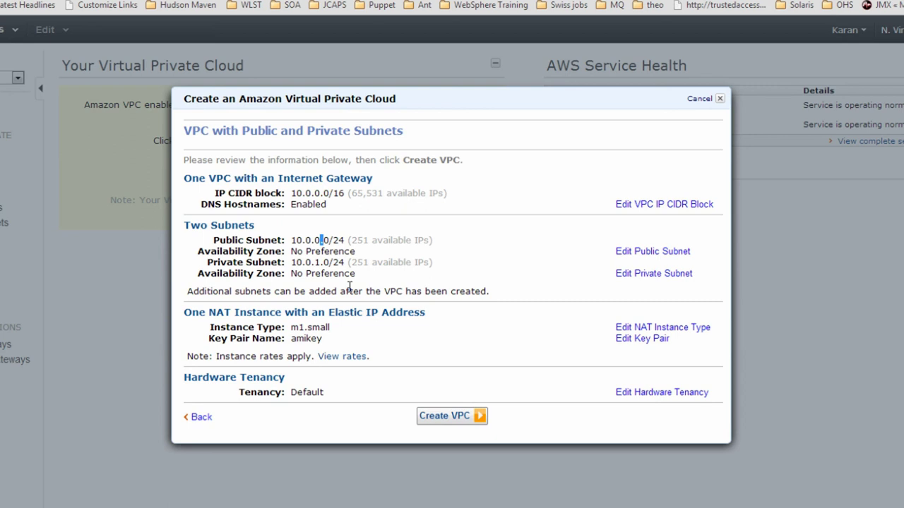
click(325, 274)
drag(186, 313, 365, 312)
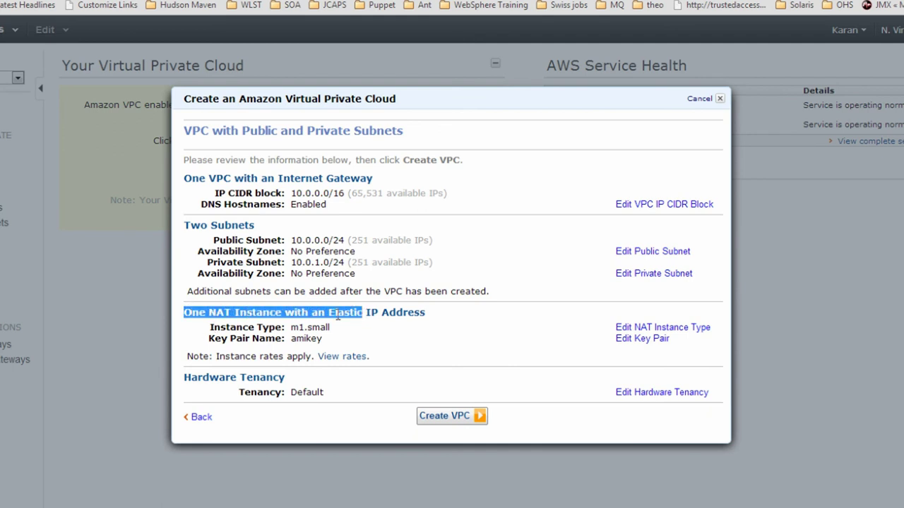
click(337, 316)
drag(328, 314, 388, 315)
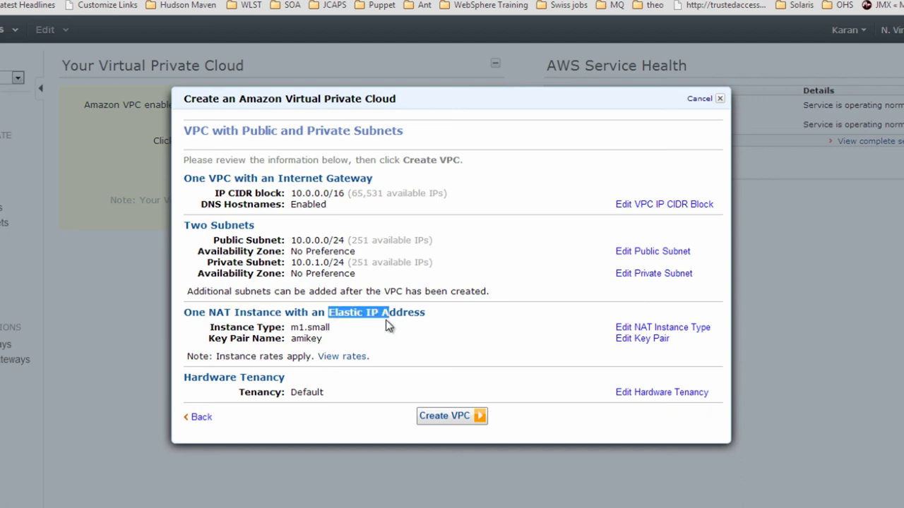
double_click(321, 329)
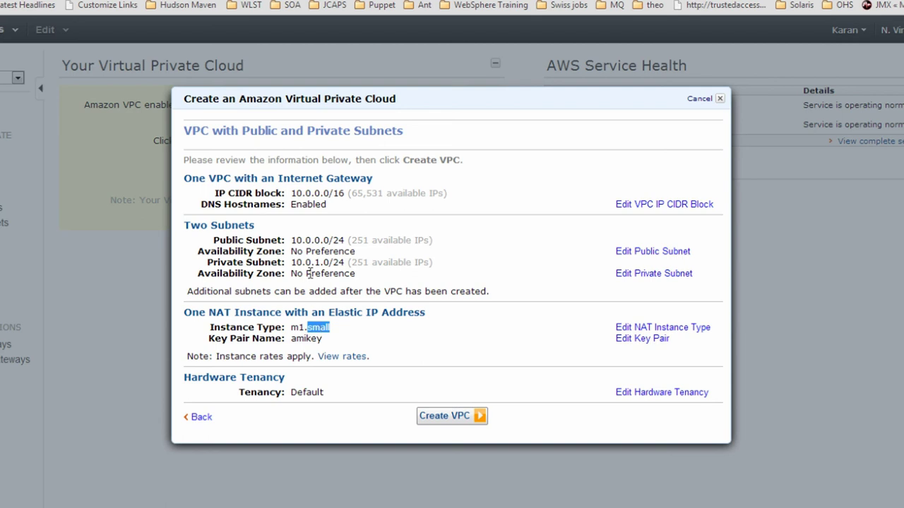
drag(291, 240, 327, 241)
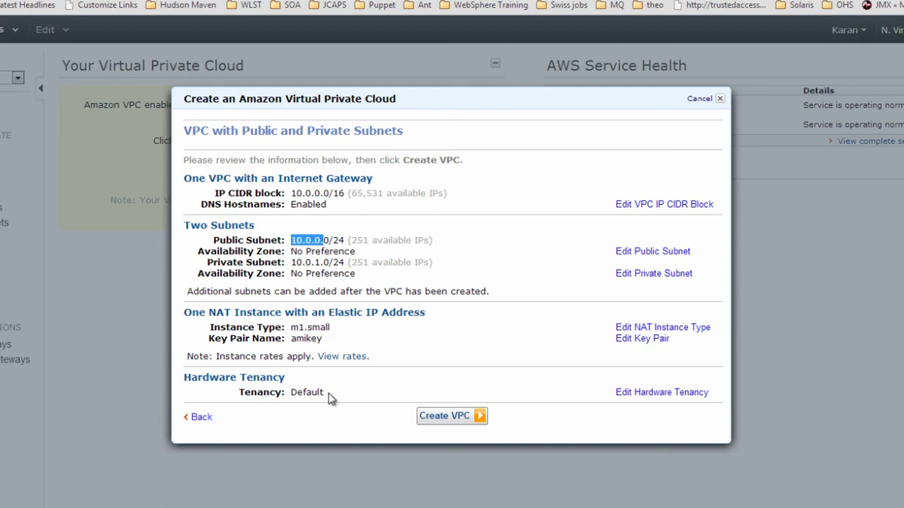
click(311, 407)
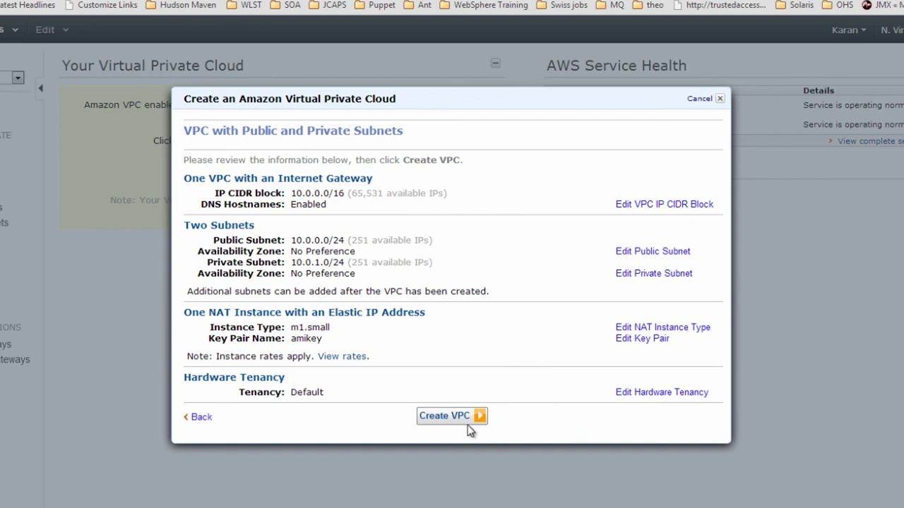
Create the VPC, then check the dashboard's VPC, two subnets and network ACL.
click(447, 416)
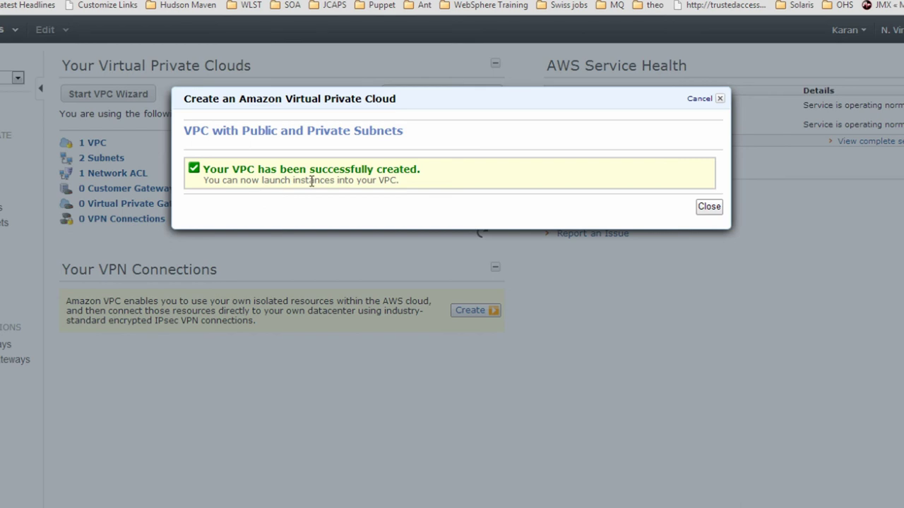
click(706, 208)
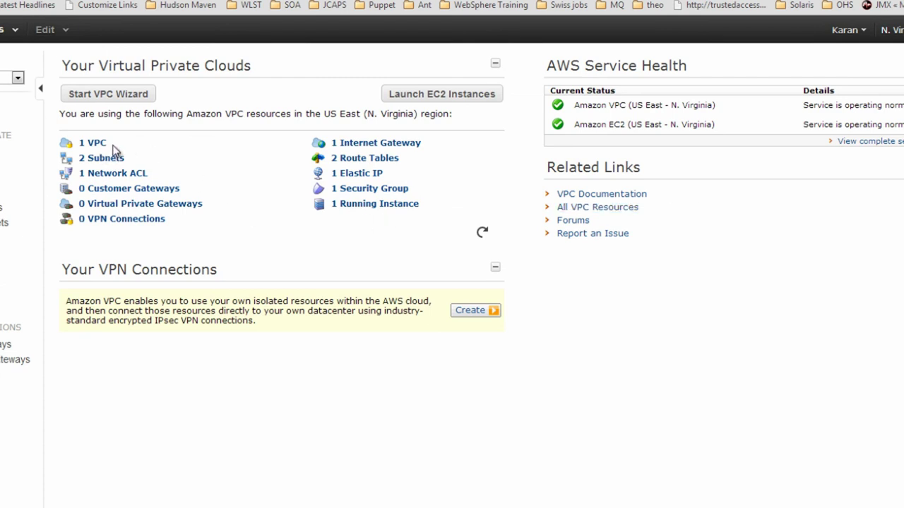
drag(112, 146, 87, 160)
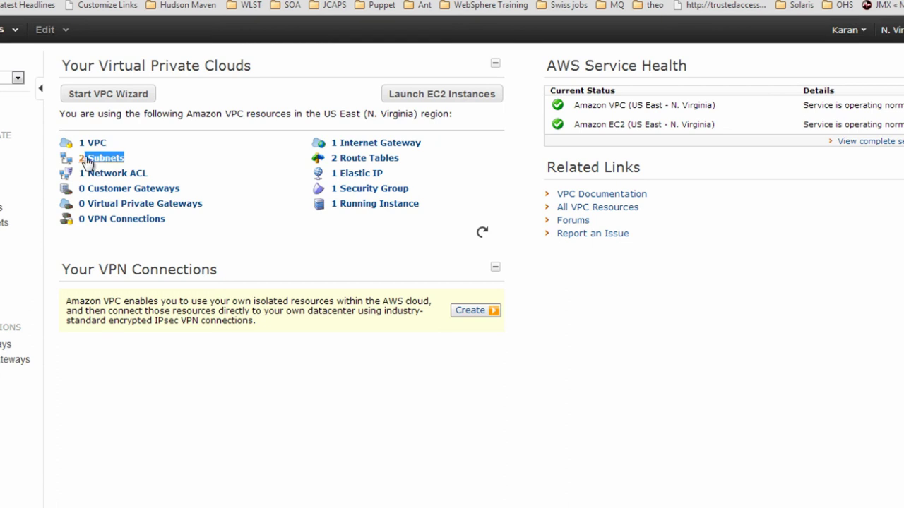
drag(152, 175, 110, 176)
Review the internet gateway, two route tables, Elastic IP, security group and running instance counts.
click(223, 167)
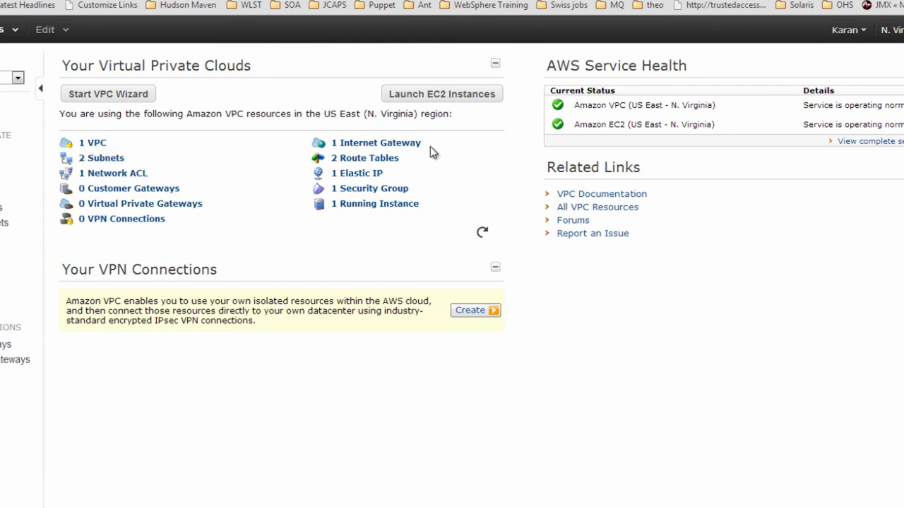
drag(429, 143, 334, 142)
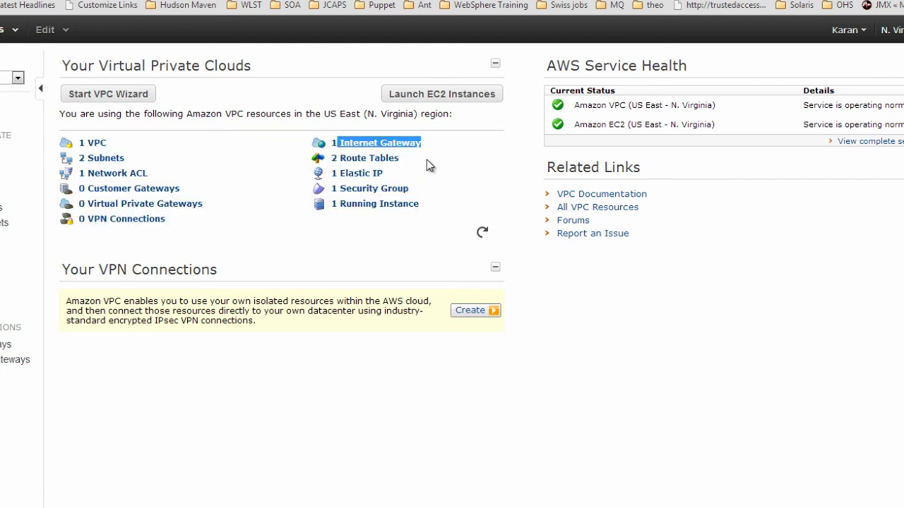
drag(420, 160, 339, 158)
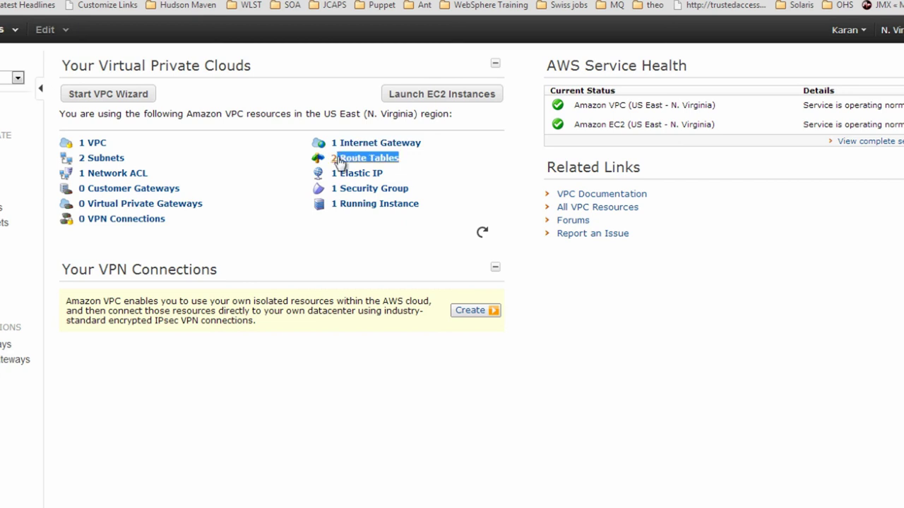
drag(395, 175, 342, 180)
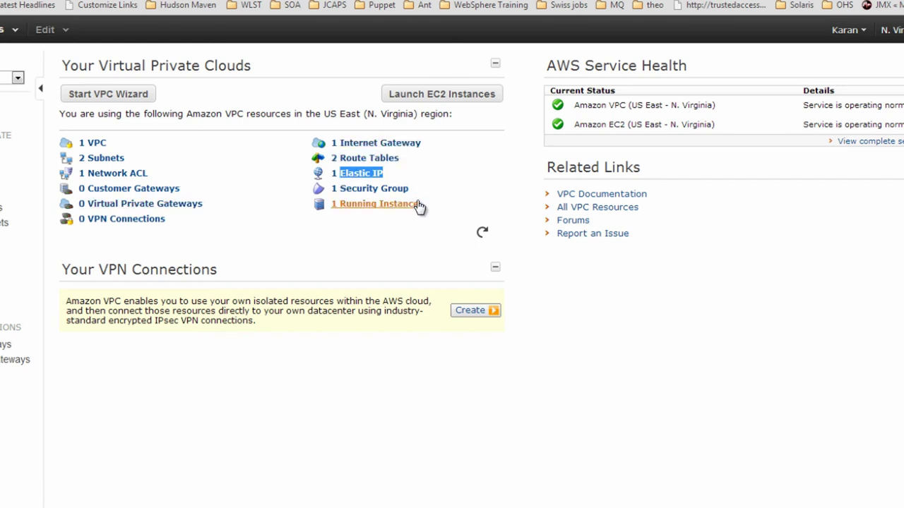
drag(411, 190, 340, 198)
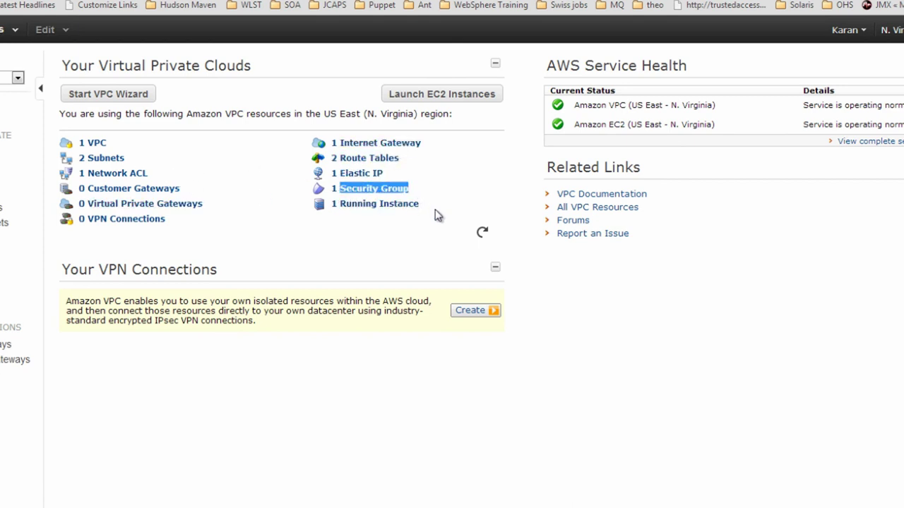
drag(424, 204, 339, 208)
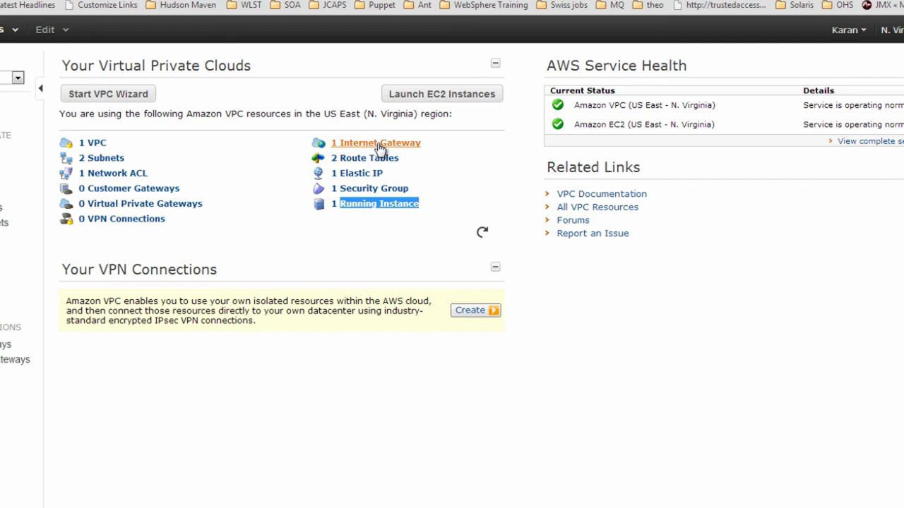
click(489, 154)
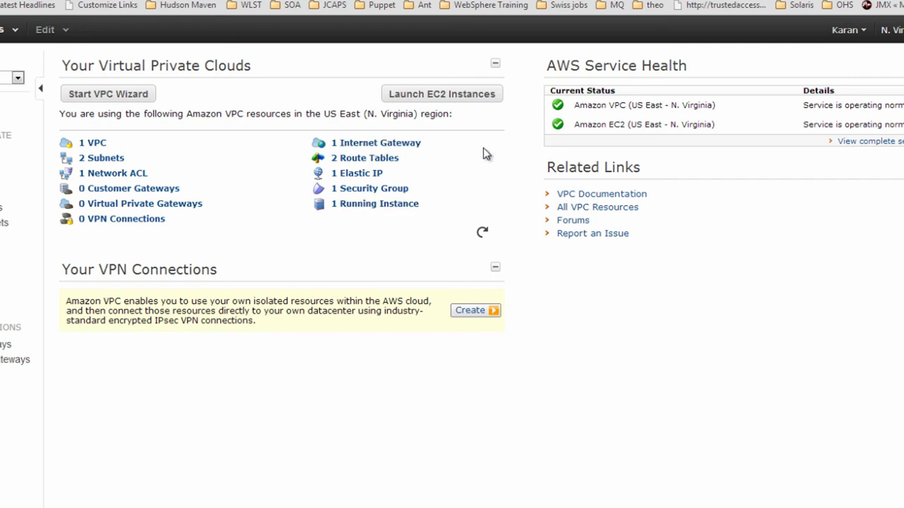
Launch a new EC2 instance with the Classic Wizard from the Amazon Linux AMI 2013.03.1.
click(465, 99)
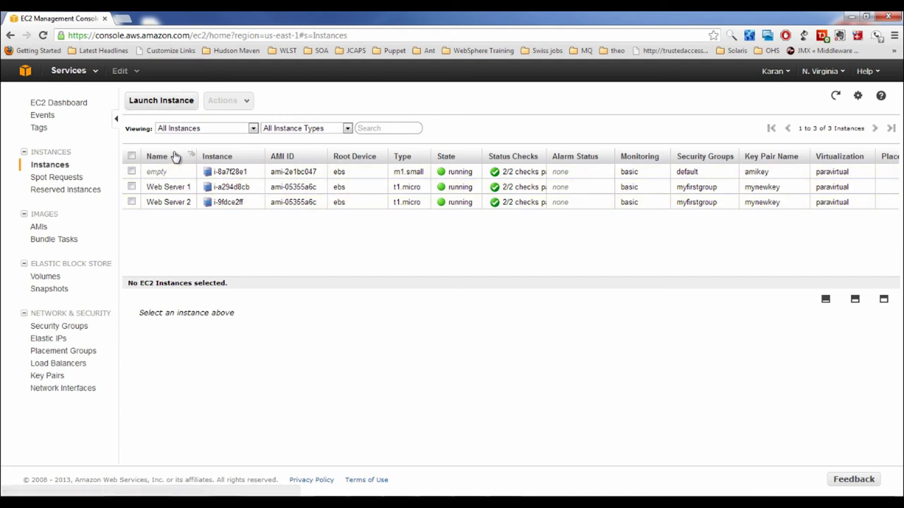
click(160, 103)
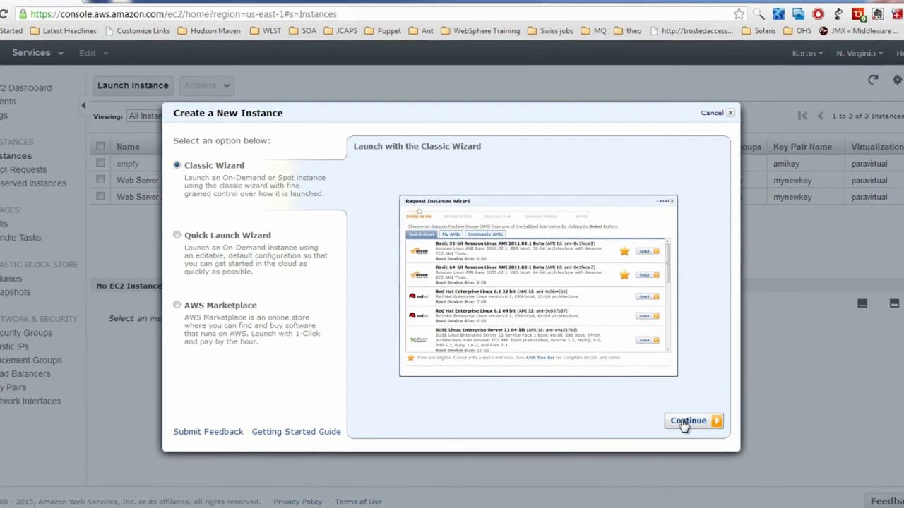
click(687, 421)
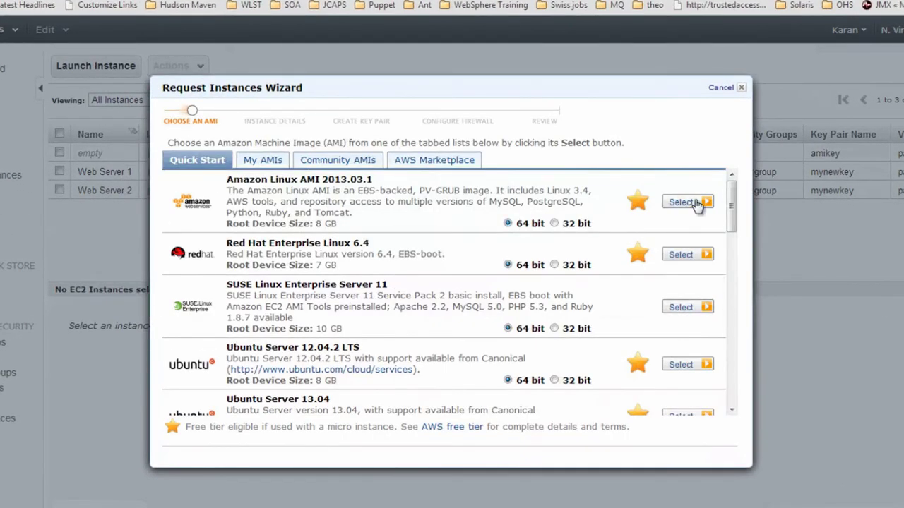
click(686, 205)
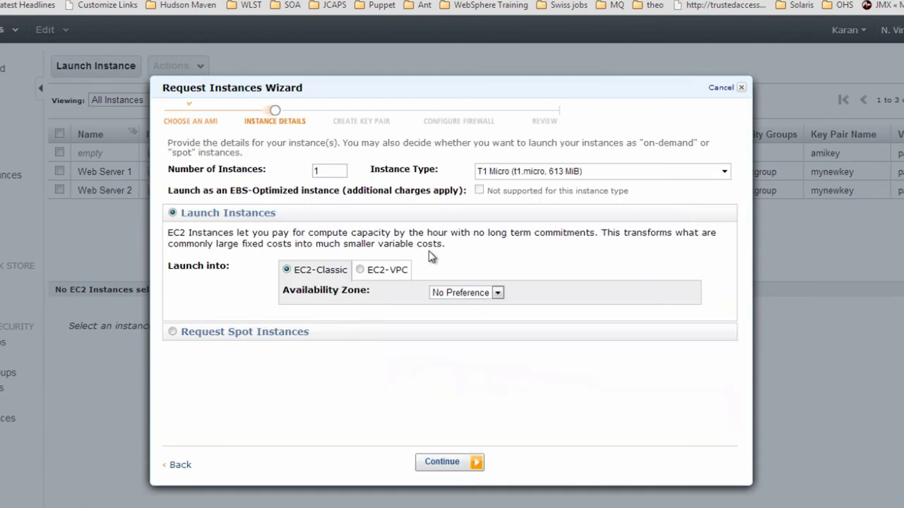
Launch the instance into EC2-VPC on the 10.0.0.0/24 subnet (subnet-b1f6eede).
click(366, 271)
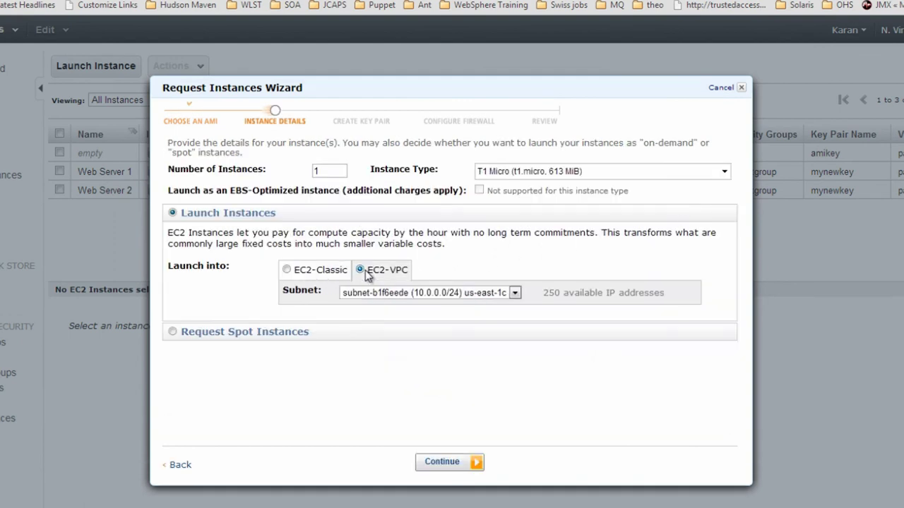
click(291, 274)
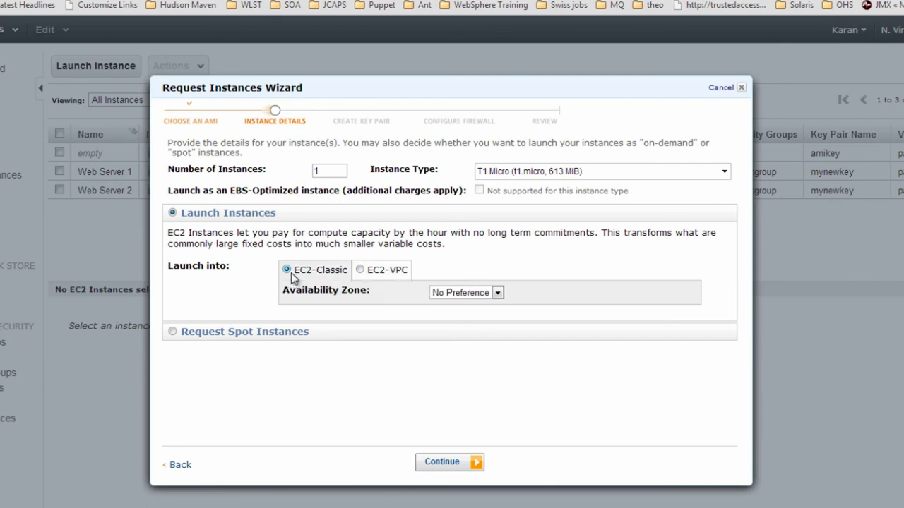
click(372, 273)
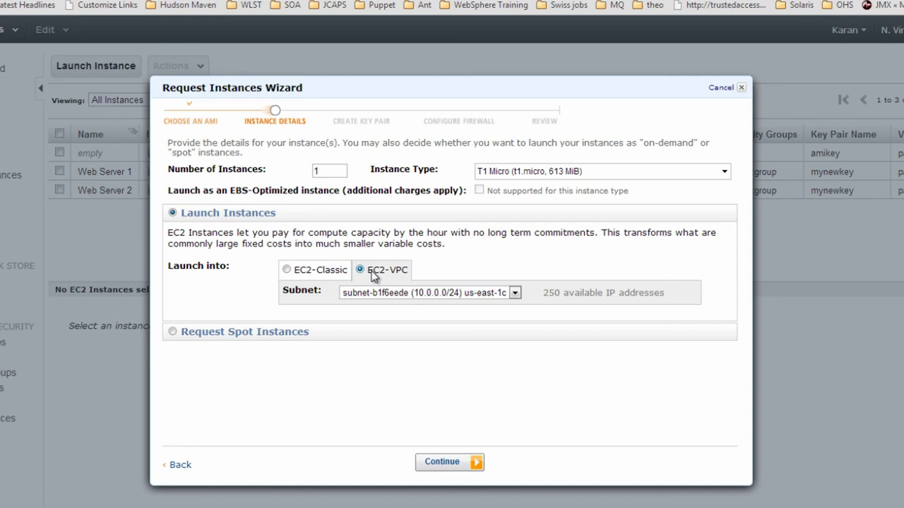
click(437, 295)
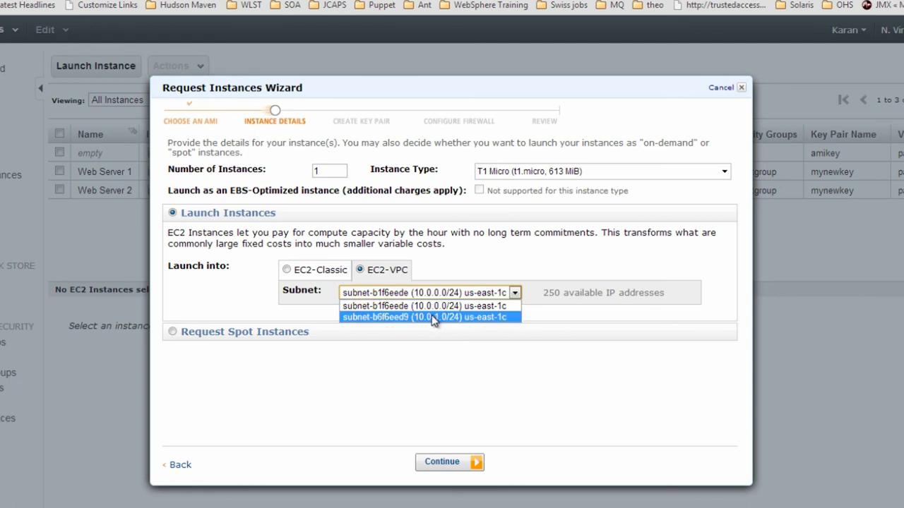
click(431, 308)
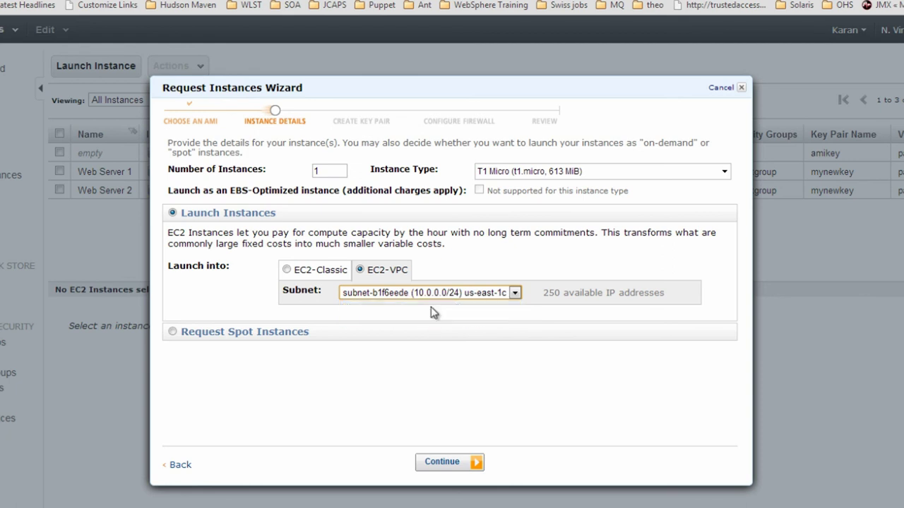
click(452, 466)
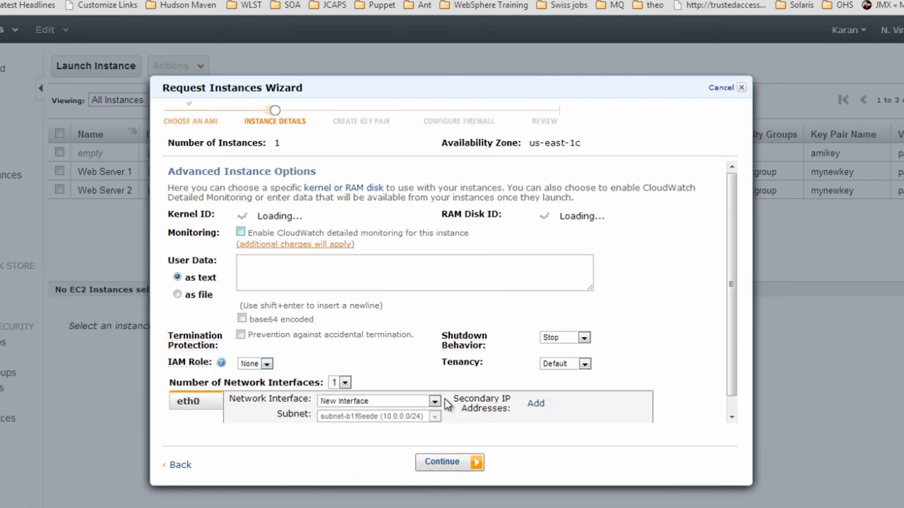
Keep default advanced and storage options and tag the instance Name 'my first VPC server'.
click(432, 467)
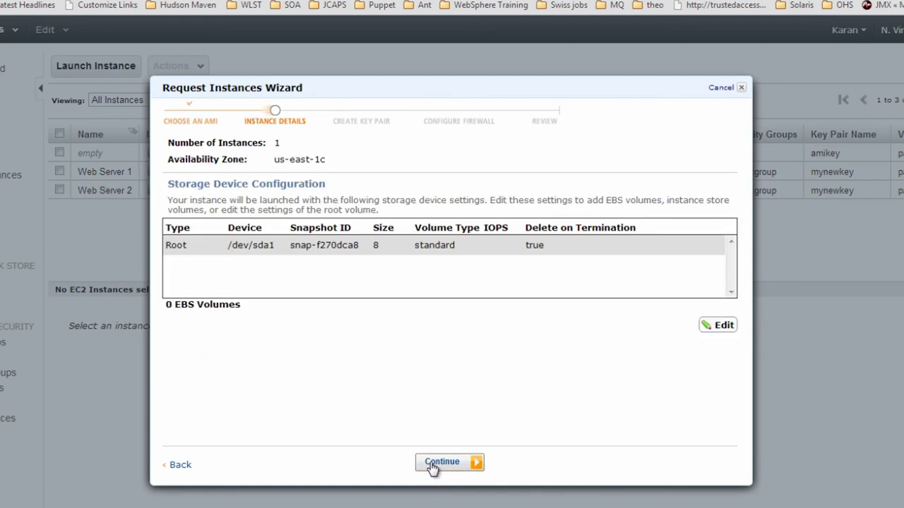
click(432, 463)
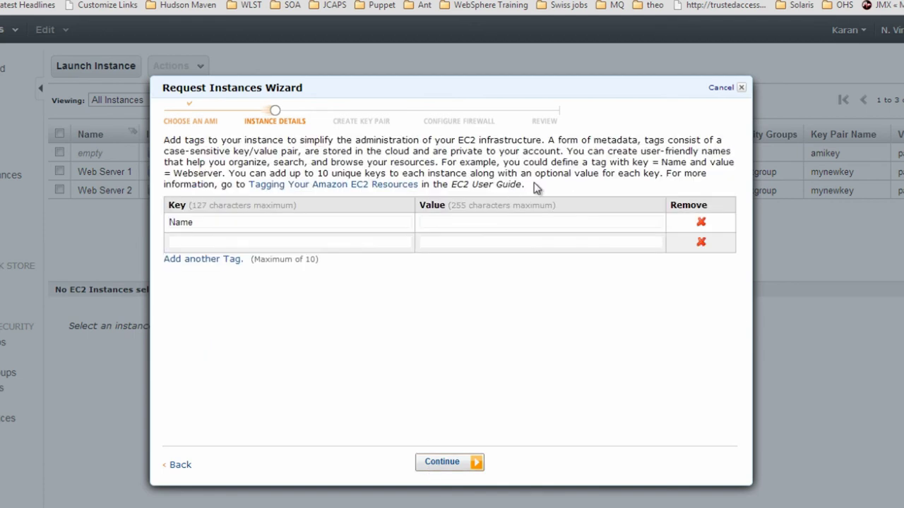
click(480, 223)
text(my)
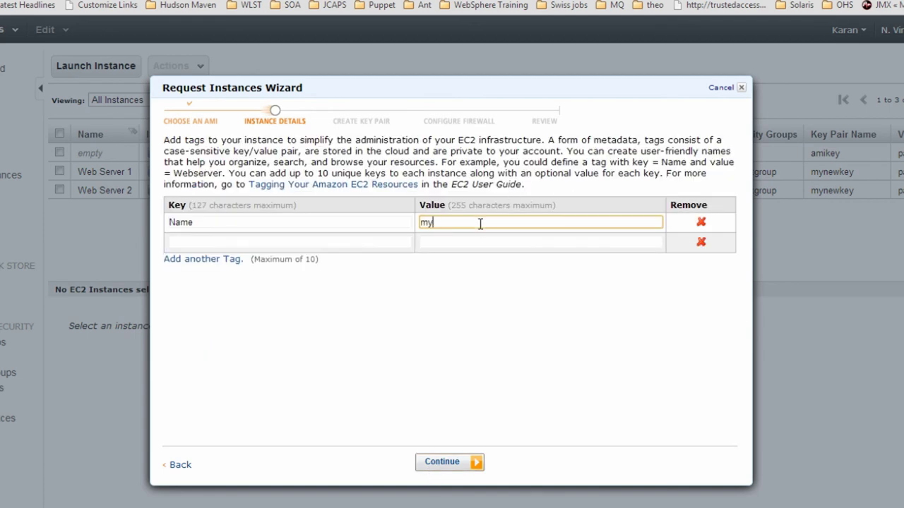
text( first VPC server)
click(440, 464)
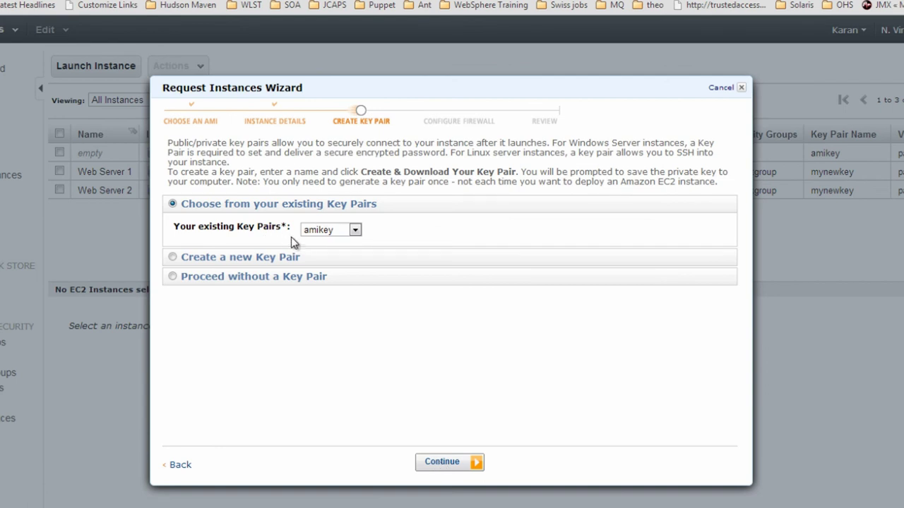
Keep the amikey key pair and name a new security group 'VPC-group', described 'group for VPC'.
click(459, 463)
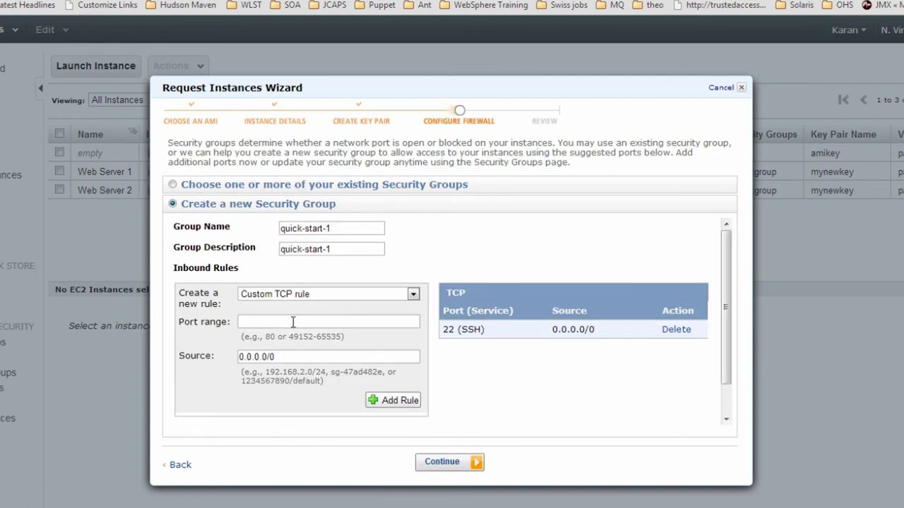
drag(343, 228, 176, 221)
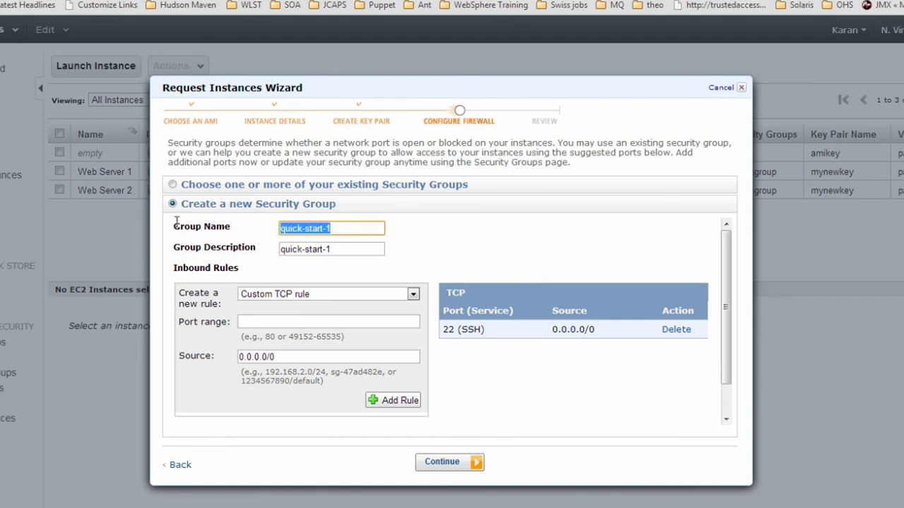
text(VPC-)
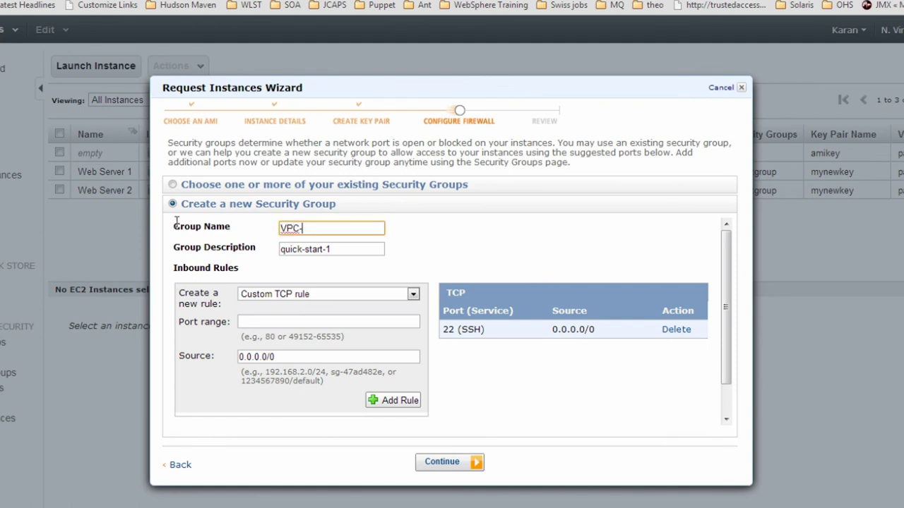
text(group)
key(Tab)
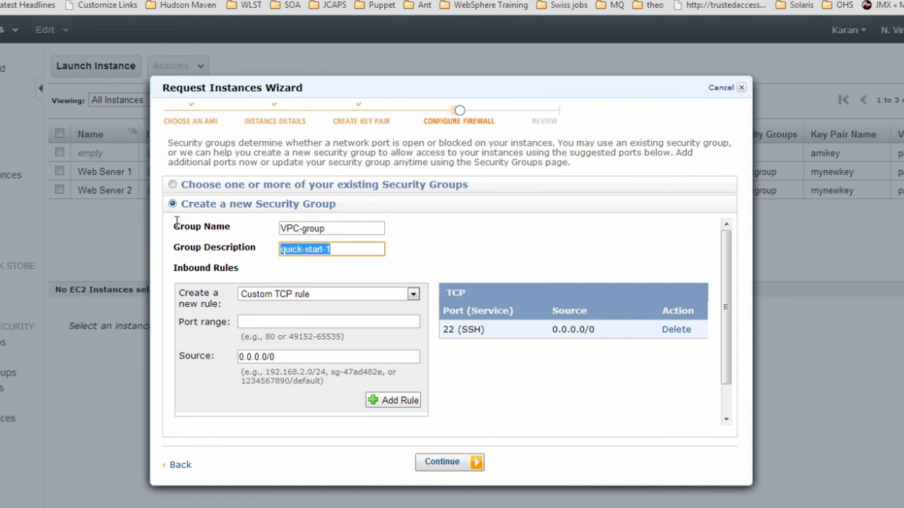
text(group for VPC)
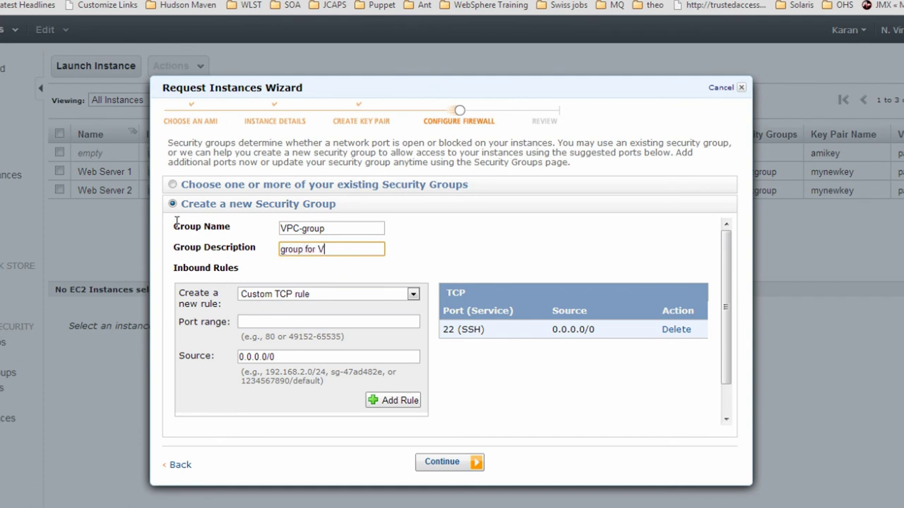
Add an HTTP port 80 inbound rule alongside SSH and continue to review.
click(342, 295)
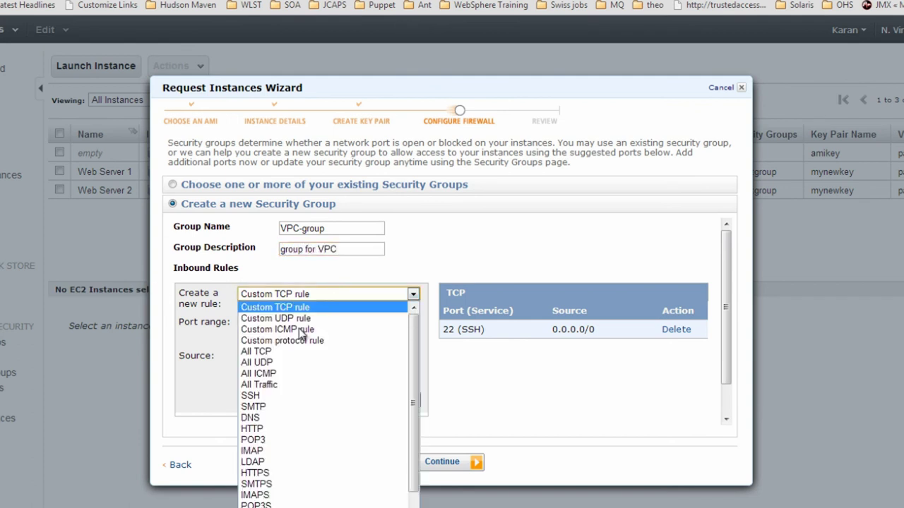
click(270, 428)
click(387, 364)
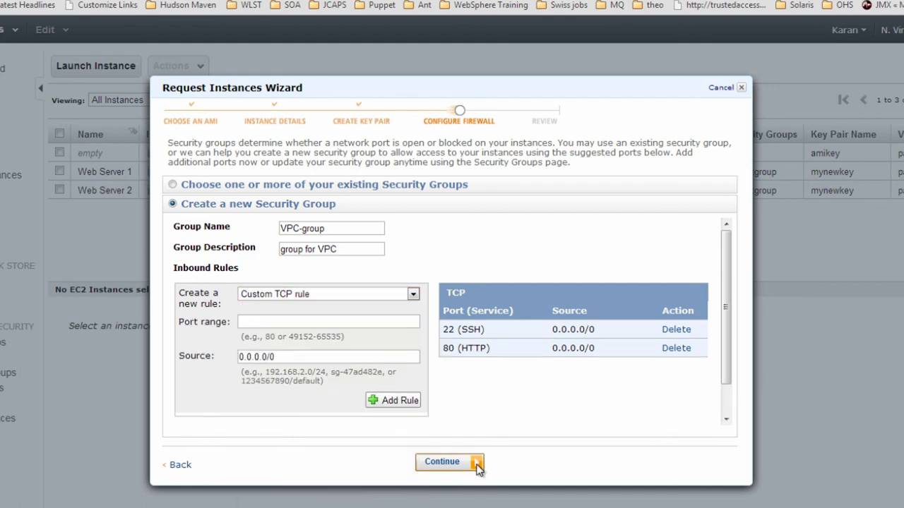
click(452, 466)
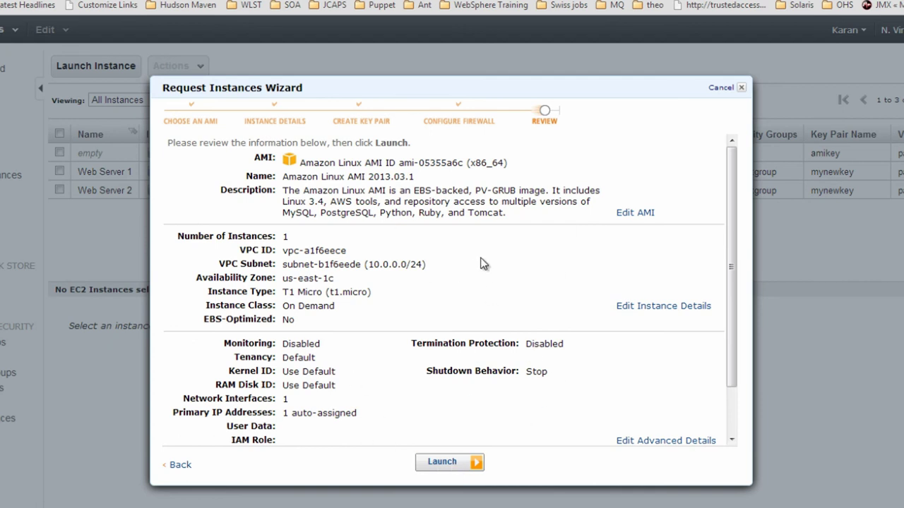
Launch the instance and confirm on the instance list that it belongs to VPC vpc-a1f6eece.
click(440, 464)
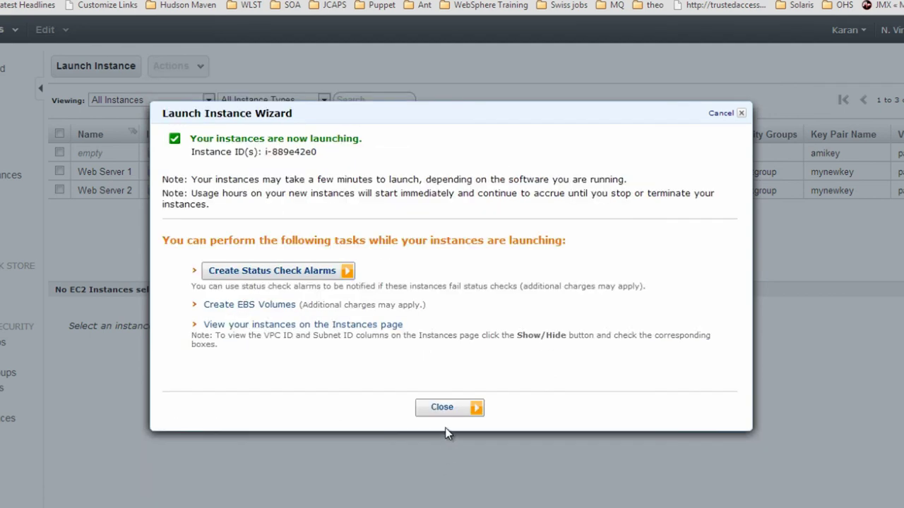
click(445, 411)
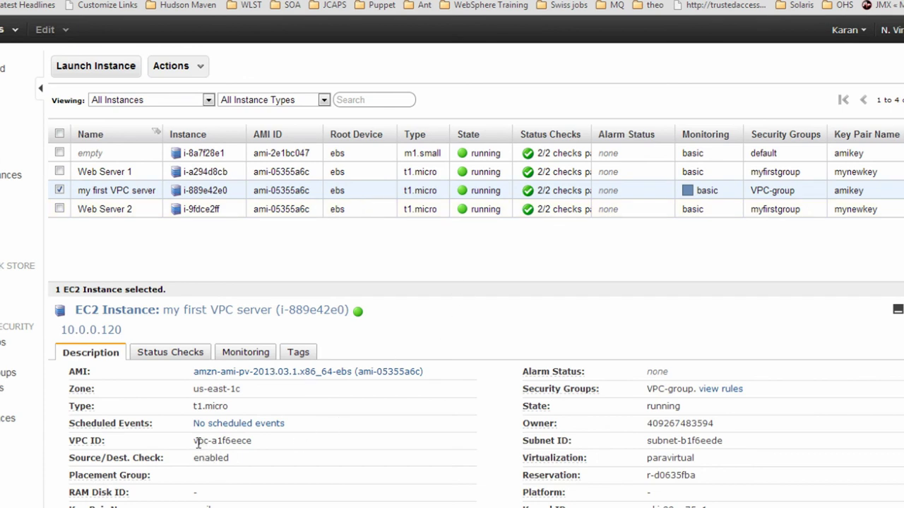
drag(197, 443, 252, 443)
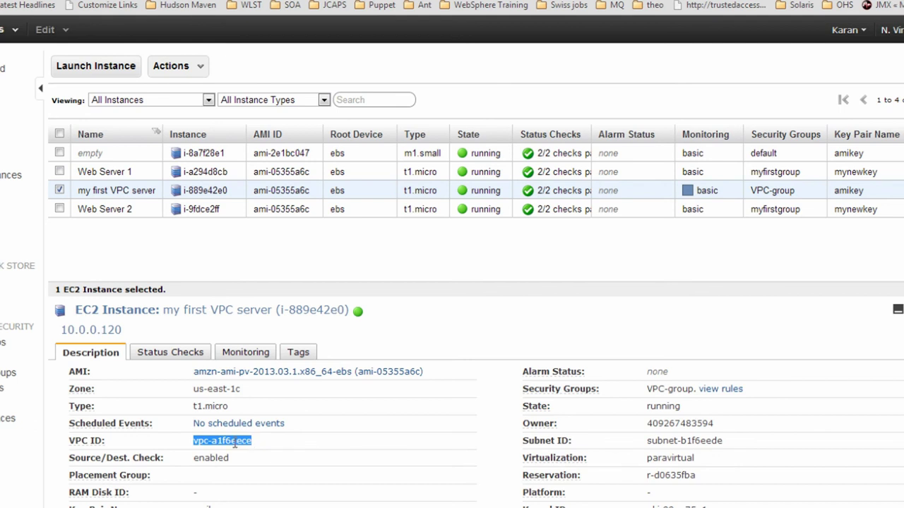
click(234, 442)
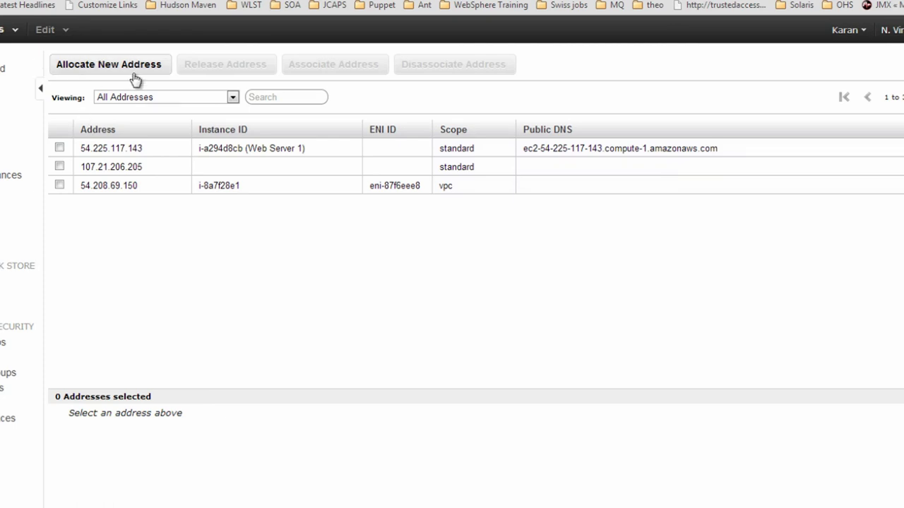
Allocate a new VPC-scoped Elastic IP address, 54.208.84.135.
click(127, 65)
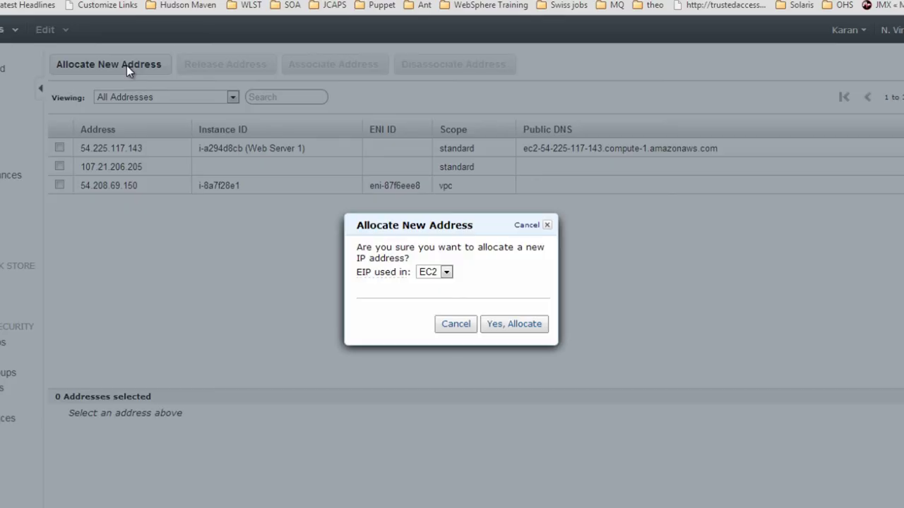
click(445, 272)
click(428, 297)
click(519, 325)
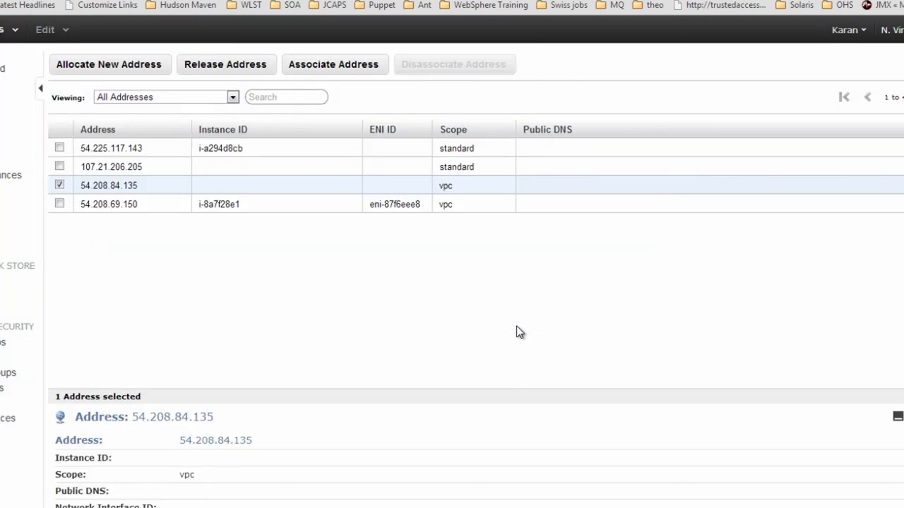
Associate Elastic IP 54.208.84.135 with the instance 'my first VPC server'.
right_click(115, 192)
click(125, 208)
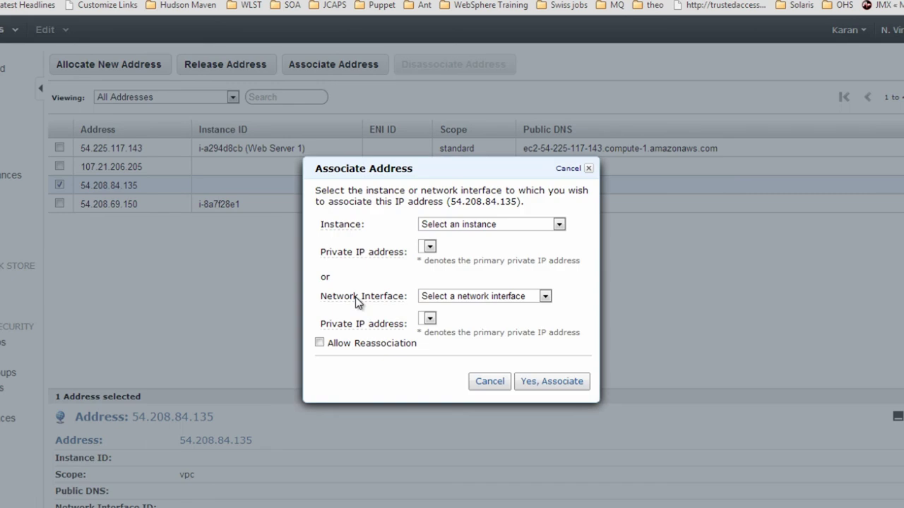
click(492, 224)
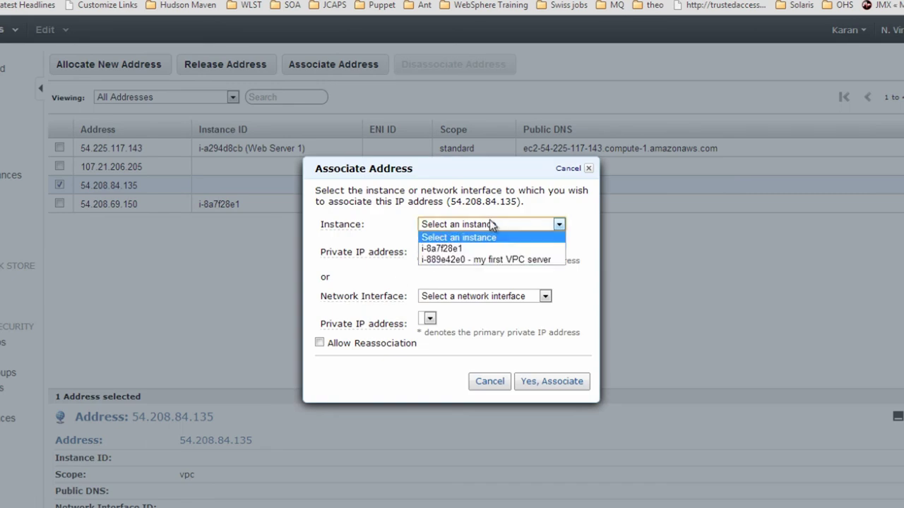
click(487, 259)
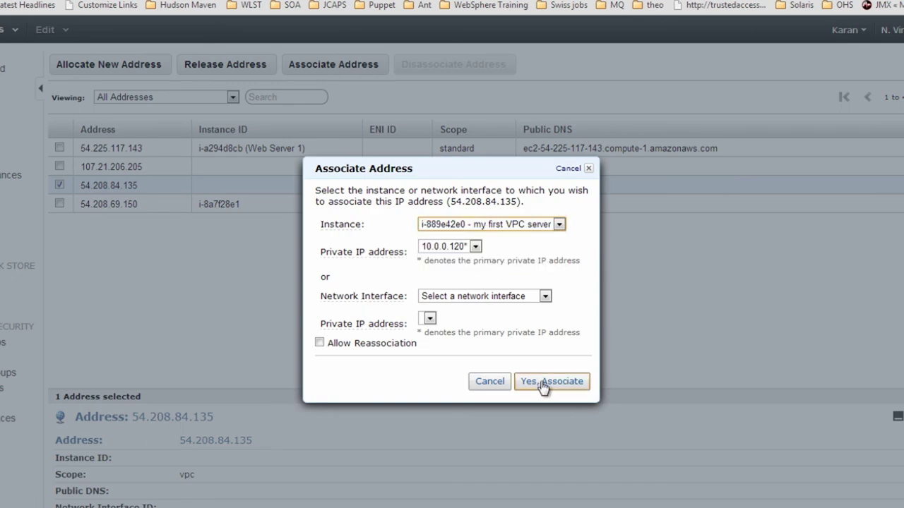
click(542, 385)
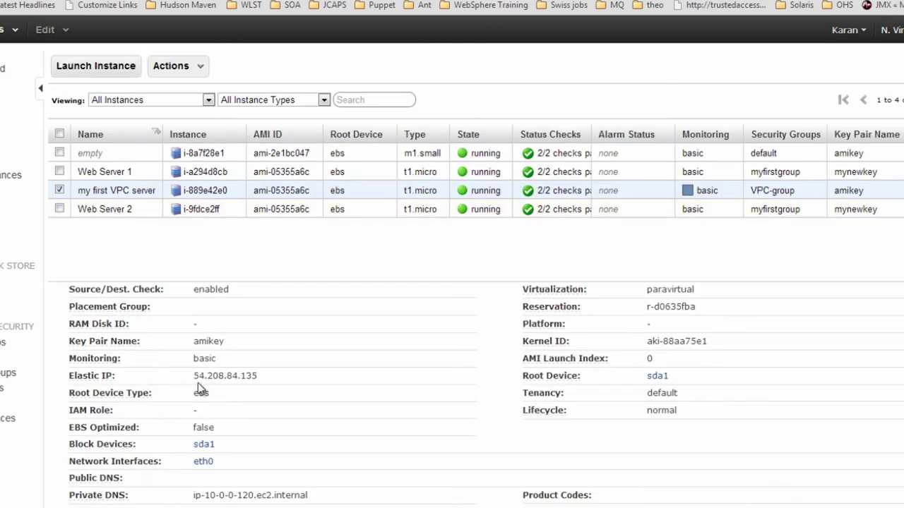
Set up a PuTTY session to host 54.208.84.135 using the amikey.ppk private key.
drag(193, 376, 257, 375)
key(ctrl+c)
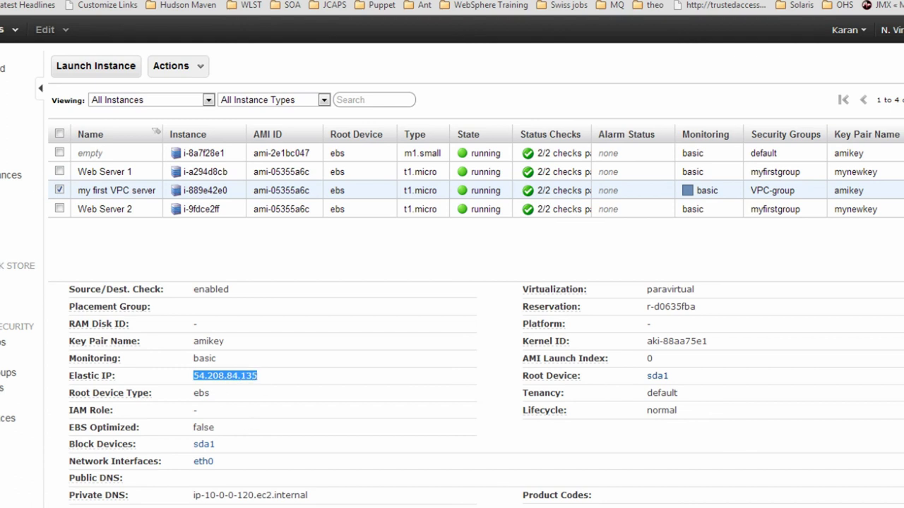
click(92, 507)
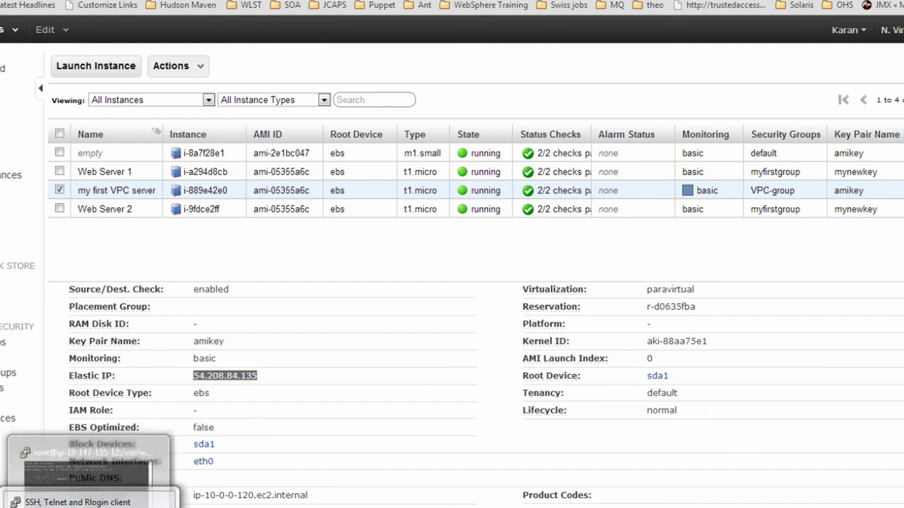
click(92, 501)
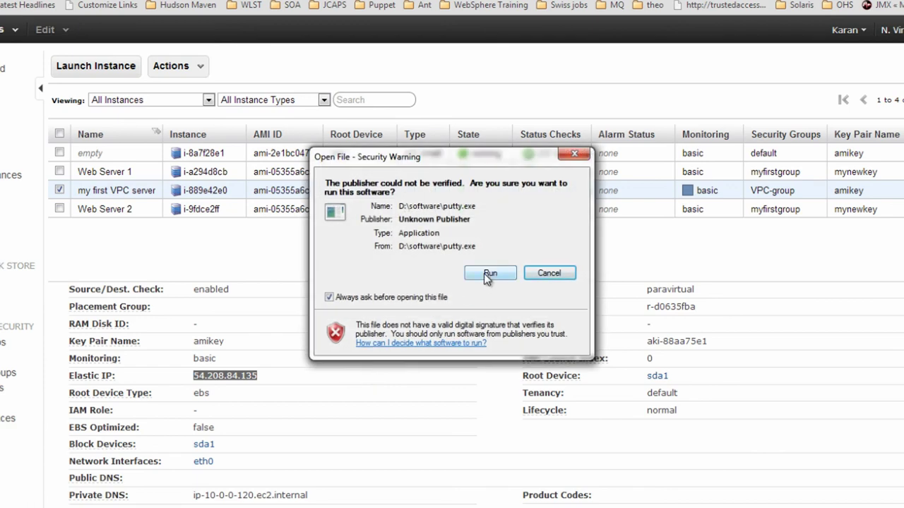
click(484, 274)
key(ctrl+v)
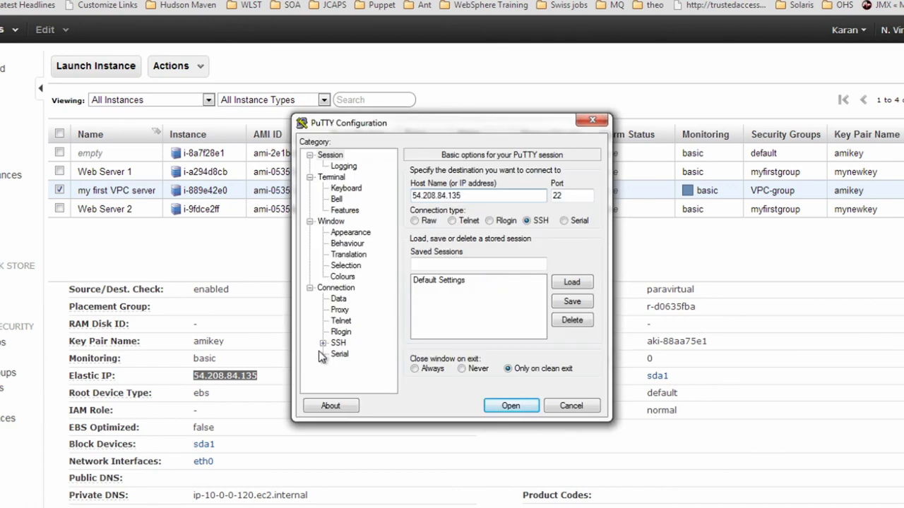
click(324, 342)
click(351, 342)
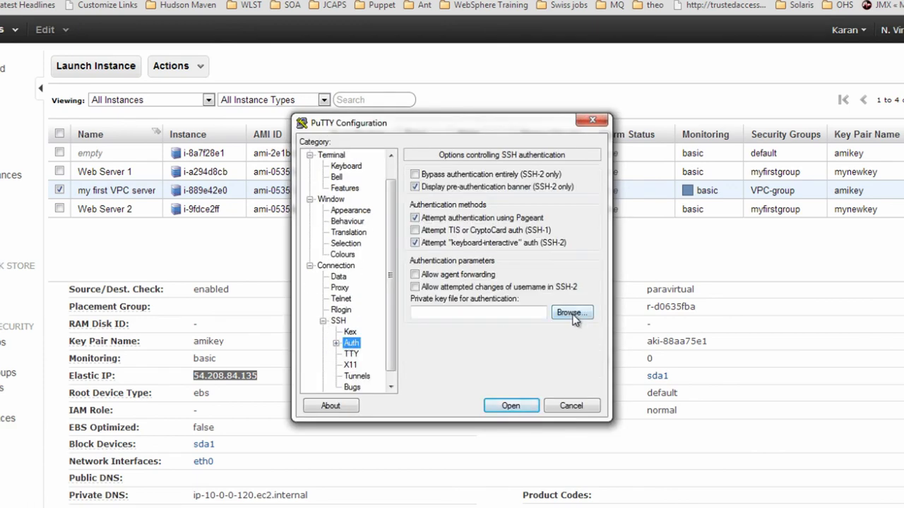
click(572, 315)
click(473, 232)
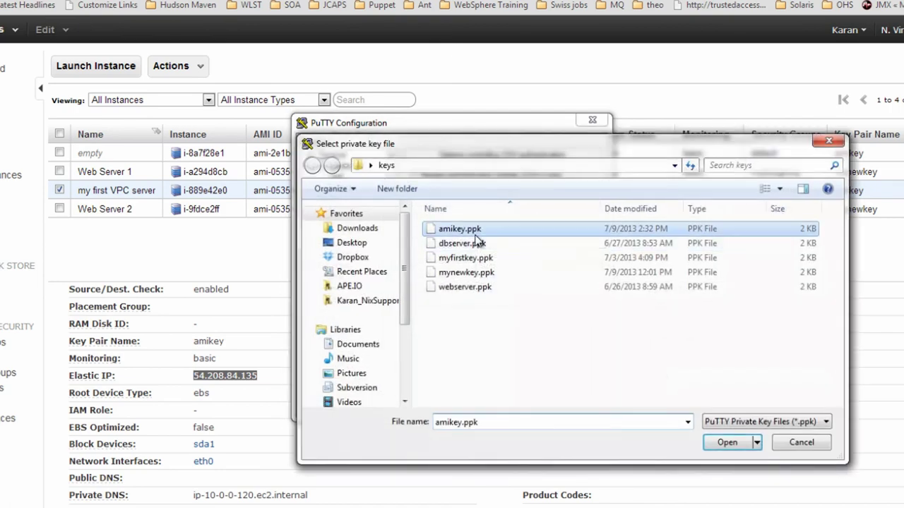
double_click(474, 235)
scroll(391, 274, up, 2)
click(330, 156)
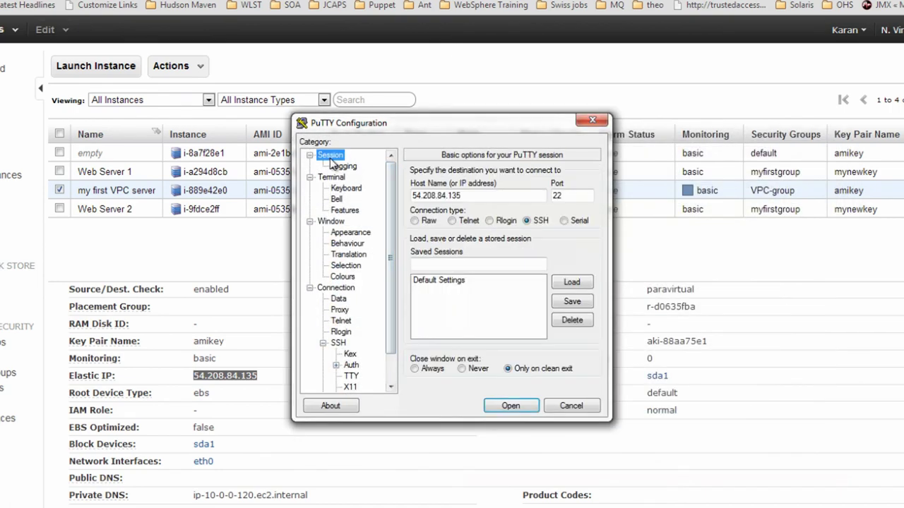
Connect, trust the server's host key, and log in as ec2-user.
click(497, 406)
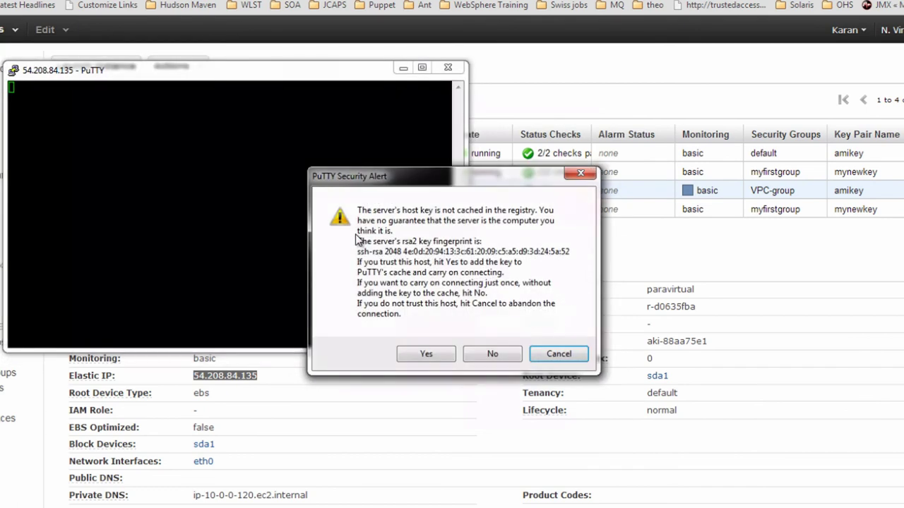
key(Tab)
key(Return)
text(e)
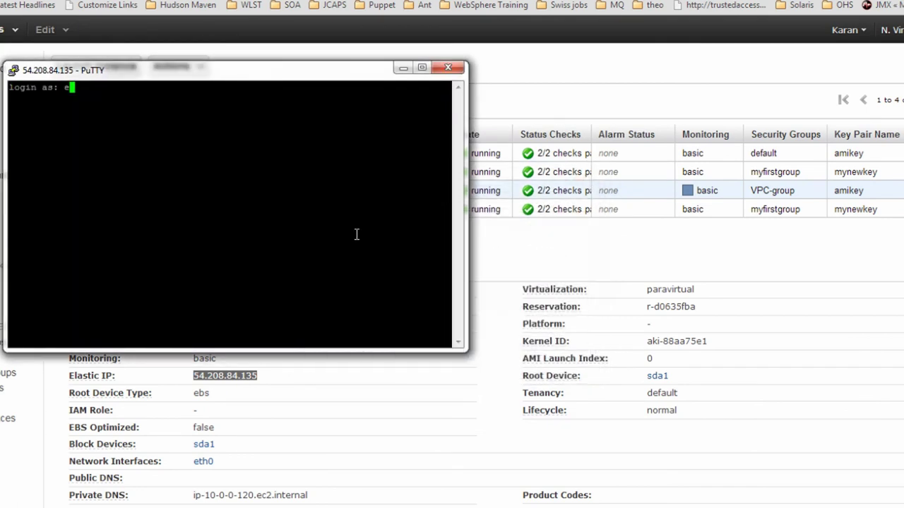
text(c2-user)
key(Return)
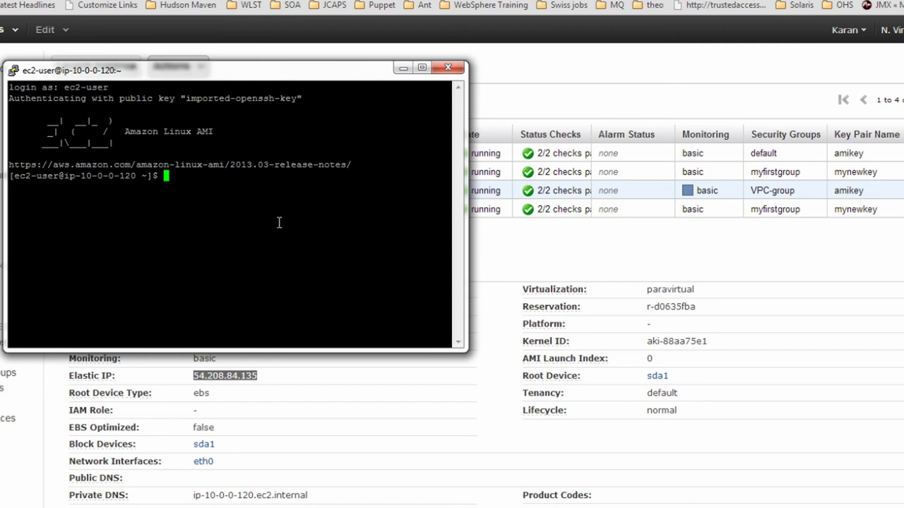
Ping google.com, stop it after four replies, and minimize the terminal.
text(ping google.com)
key(Return)
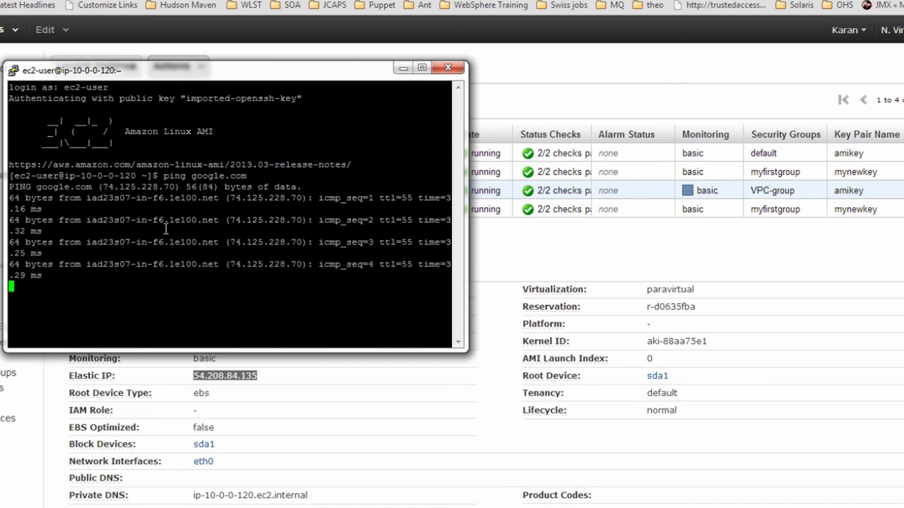
key(ctrl+c)
click(402, 68)
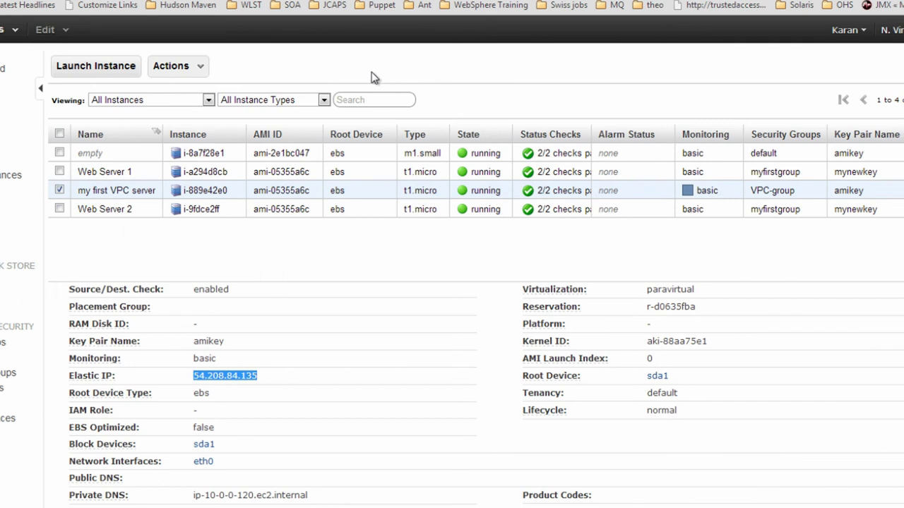
Start a new Amazon Linux AMI 2013.03.1 instance in the 10.0.1.0/24 subnet with default advanced and storage options.
click(92, 72)
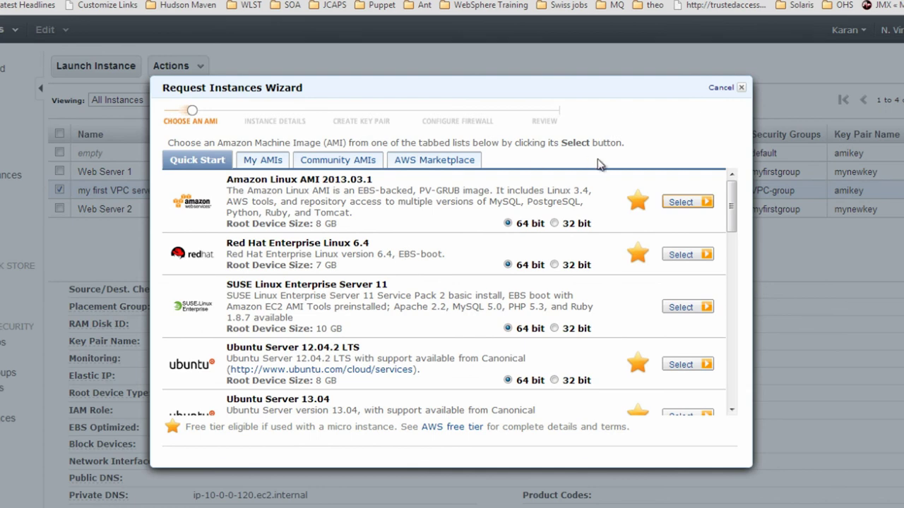
click(679, 202)
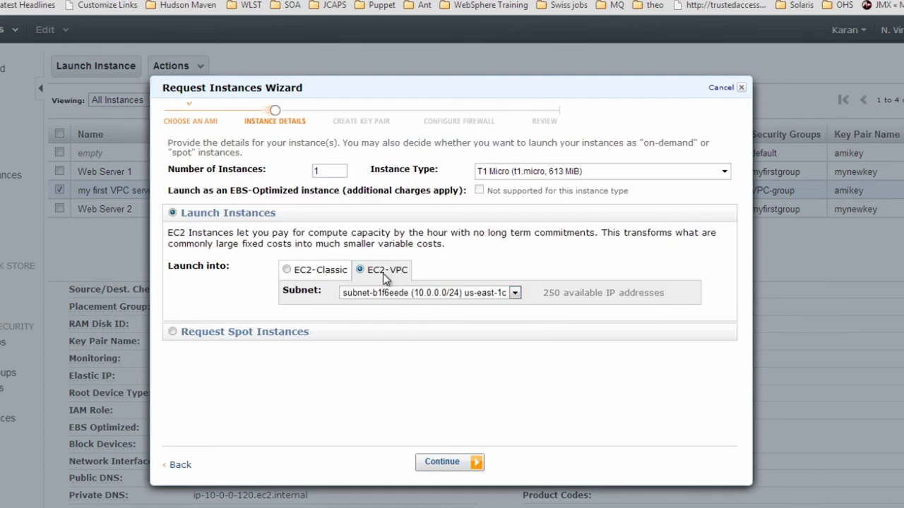
click(430, 292)
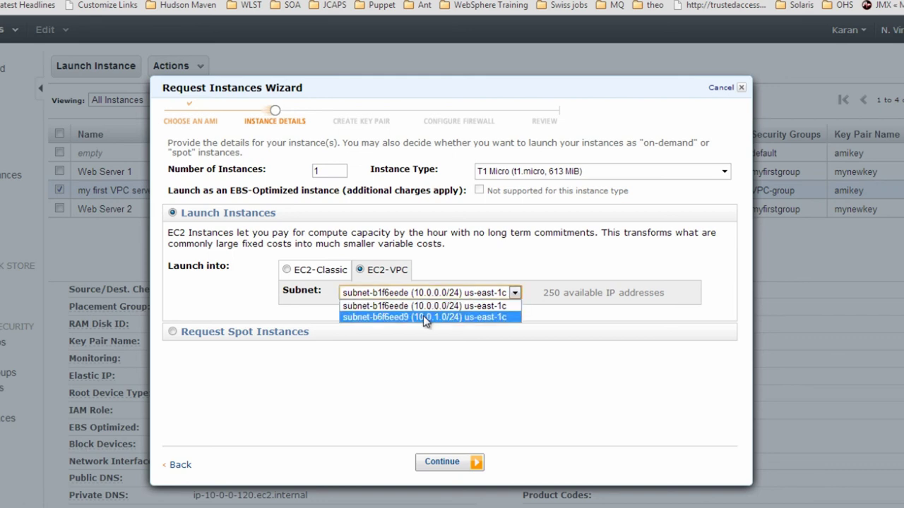
click(423, 316)
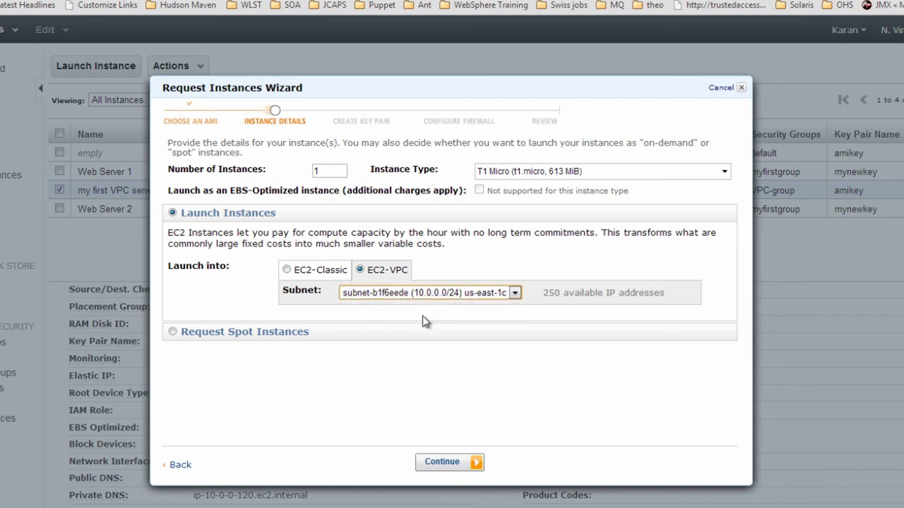
click(442, 463)
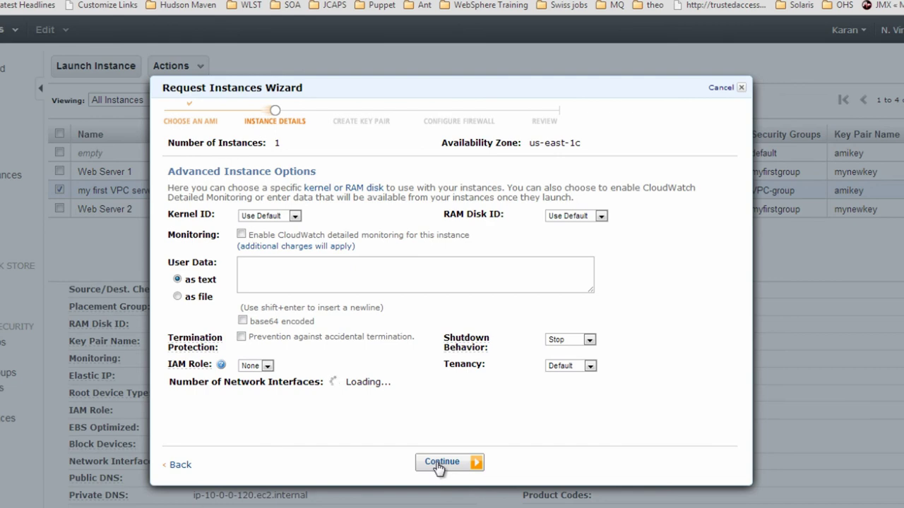
click(441, 463)
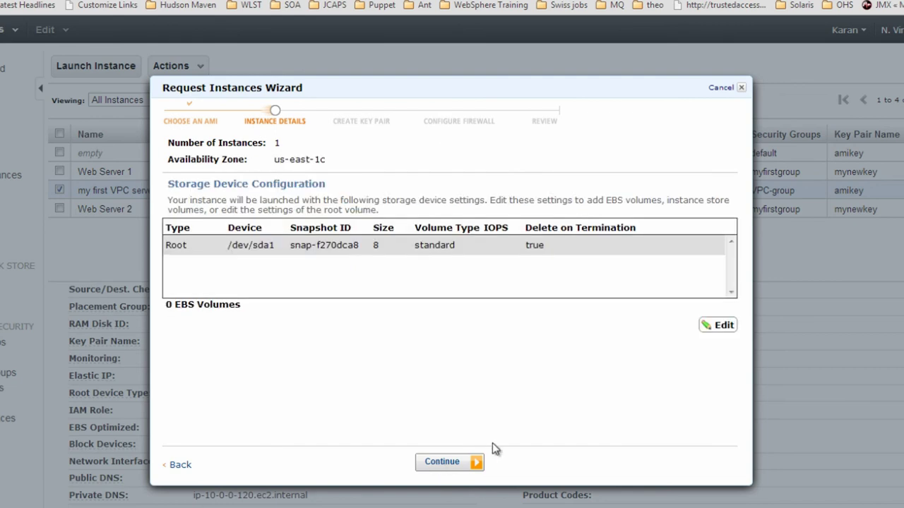
click(469, 462)
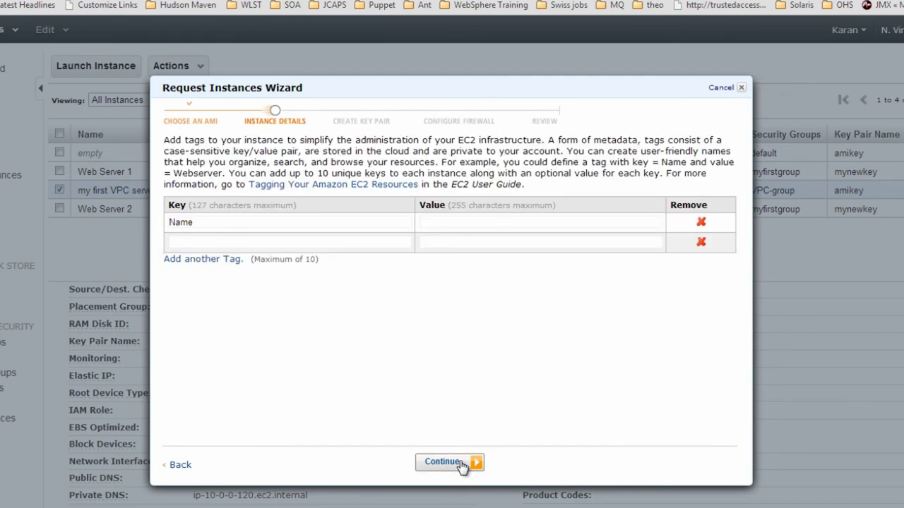
Tag it Name 'second VPC server', keep the amikey key pair and firewall settings, and launch.
click(485, 223)
text(second )
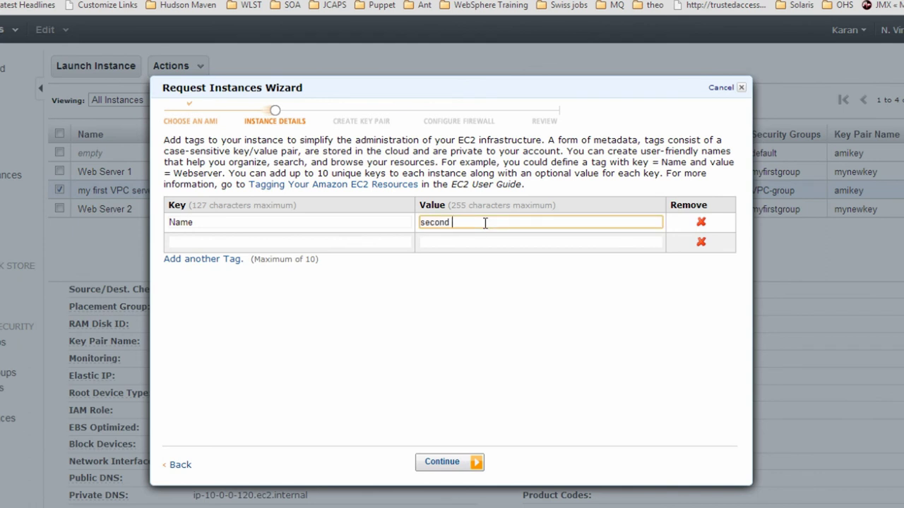
text(VPC server)
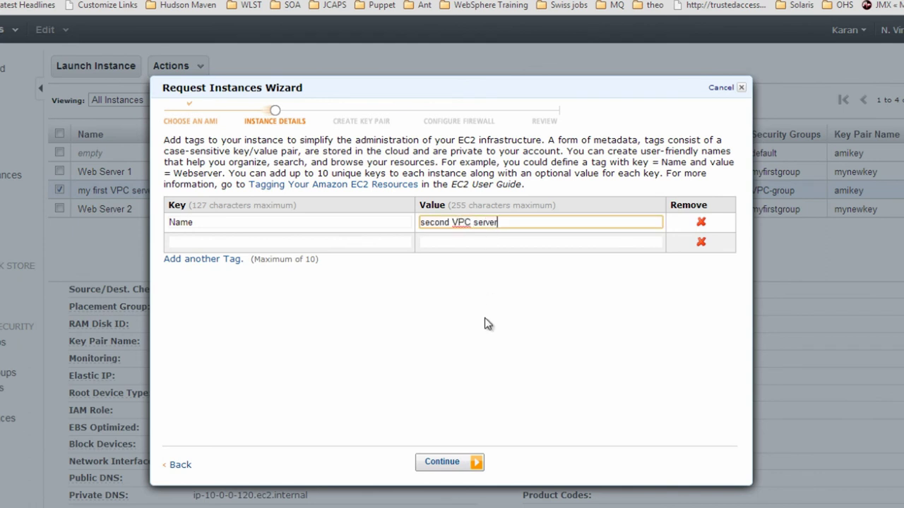
click(442, 462)
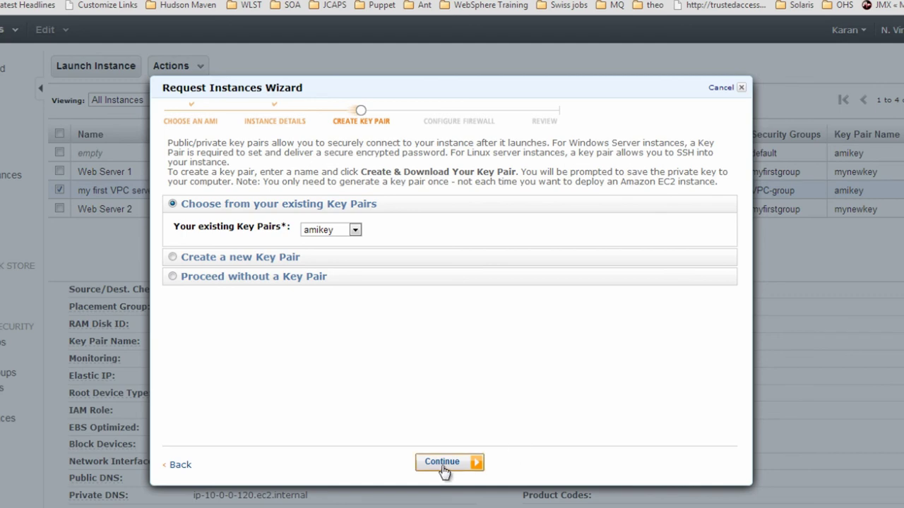
click(443, 469)
click(444, 469)
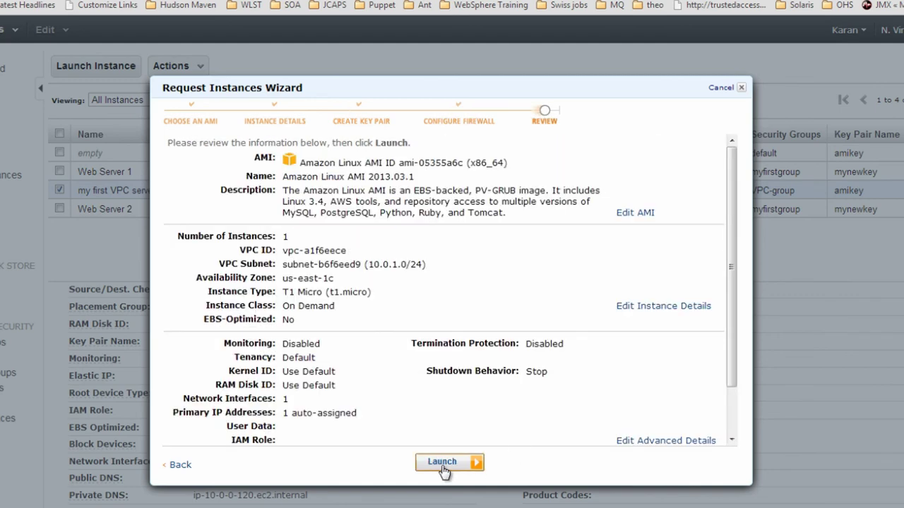
click(442, 463)
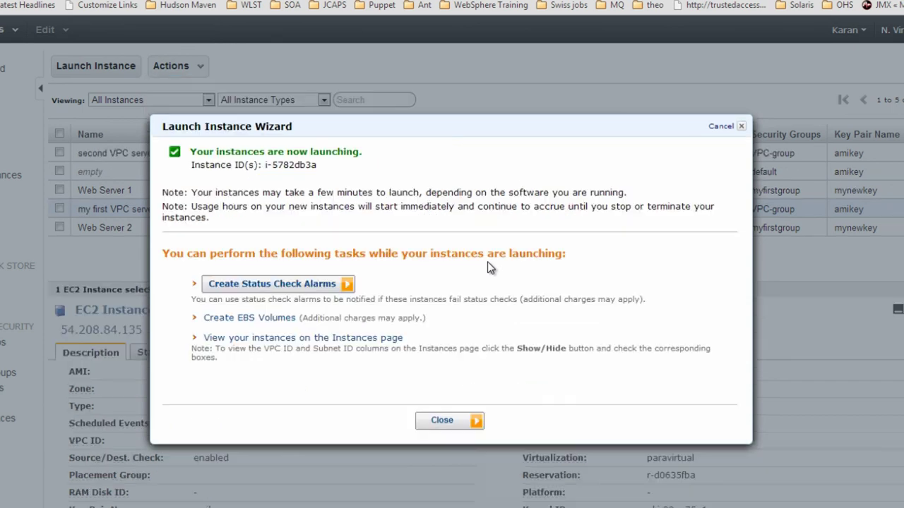
Select only 'second VPC server' in the instance list to read its details, including IP 10.0.0.251.
click(451, 424)
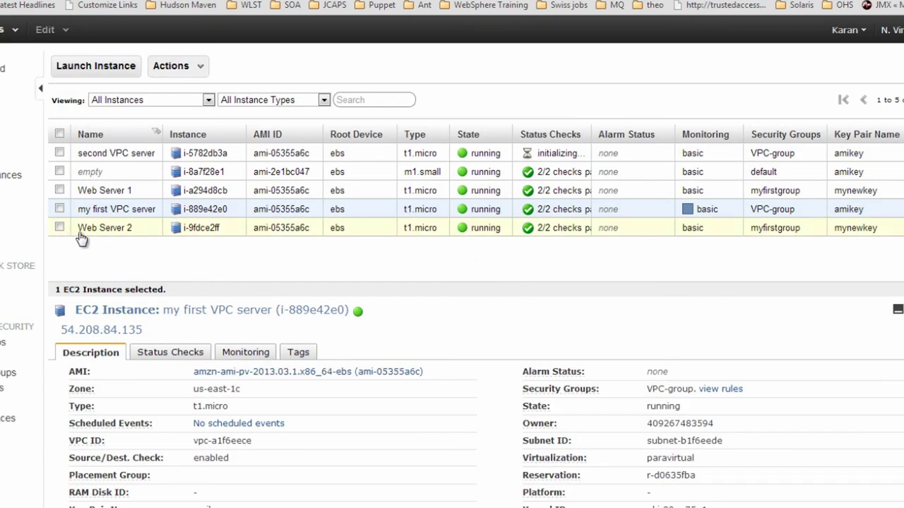
click(59, 153)
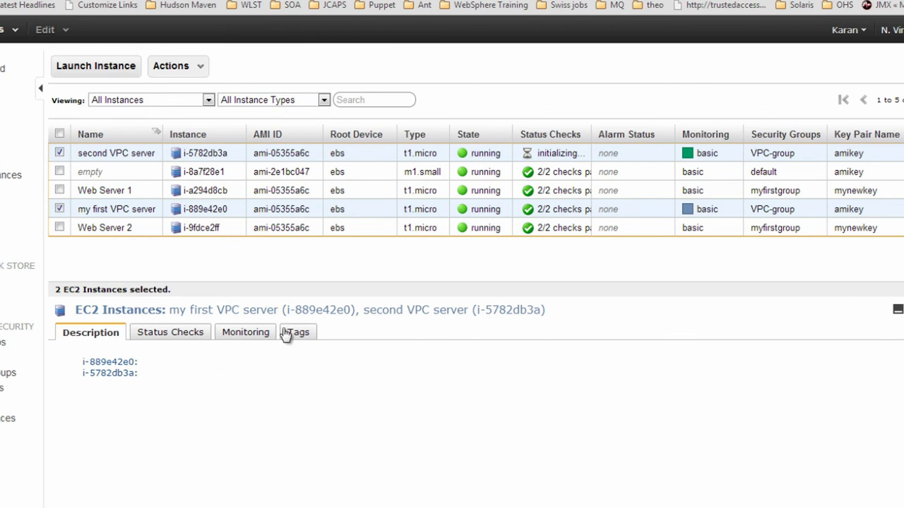
click(60, 210)
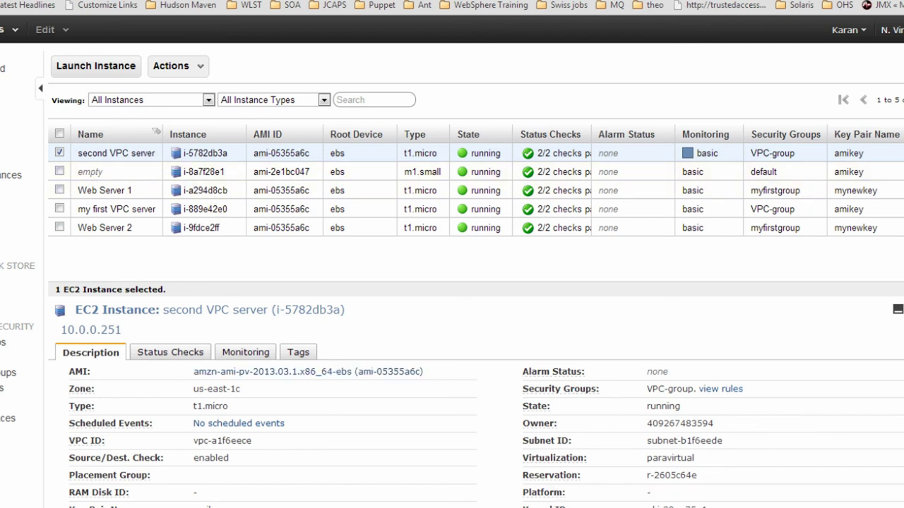
scroll(393, 481, down, 5)
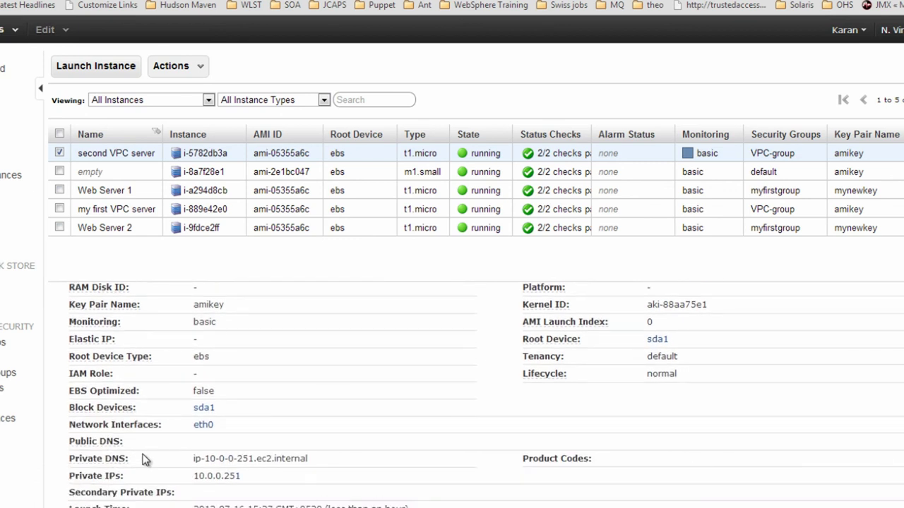
mouse_move(90, 462)
scroll(170, 472, up, 5)
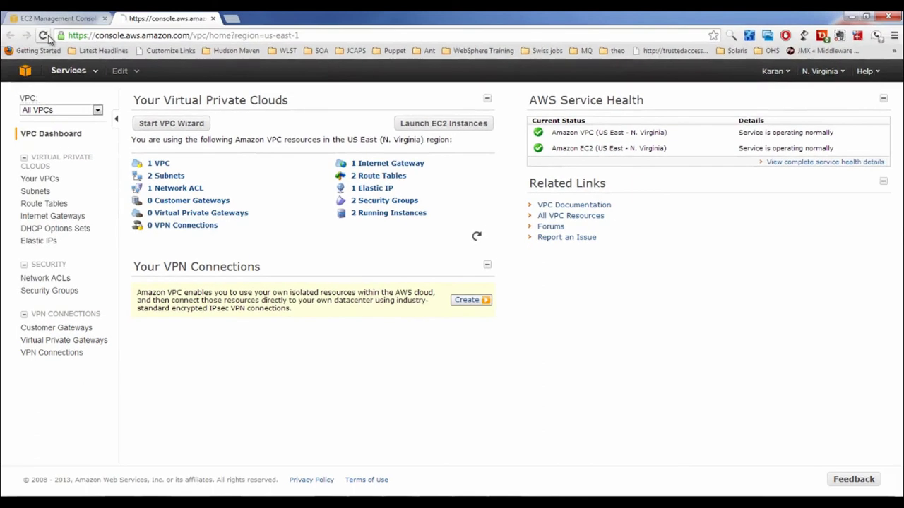
Reload the VPC dashboard and list the VPCs to find vpc-a1f6eece (10.0.0.0/16).
click(44, 35)
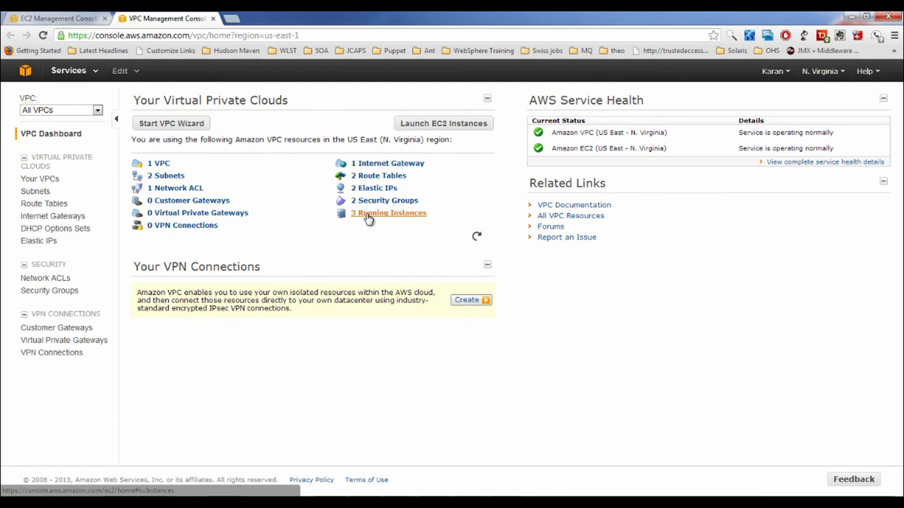
click(44, 181)
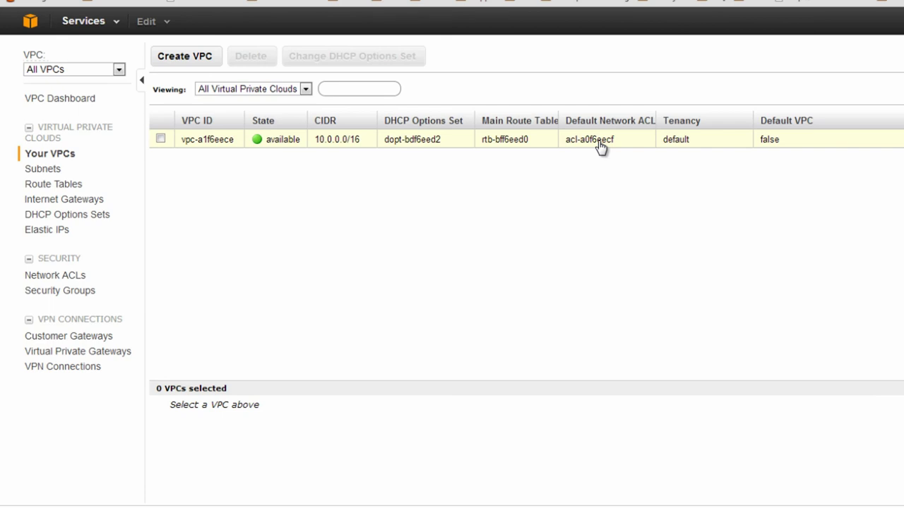
Check the two subnets and route table rtb-b2f6eedd's 10.0.0.0/16 local and internet gateway routes.
click(51, 170)
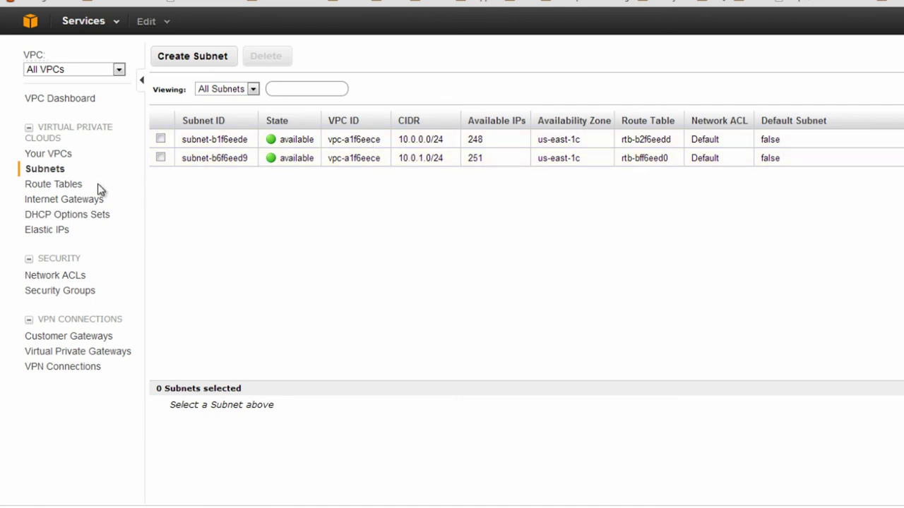
click(63, 185)
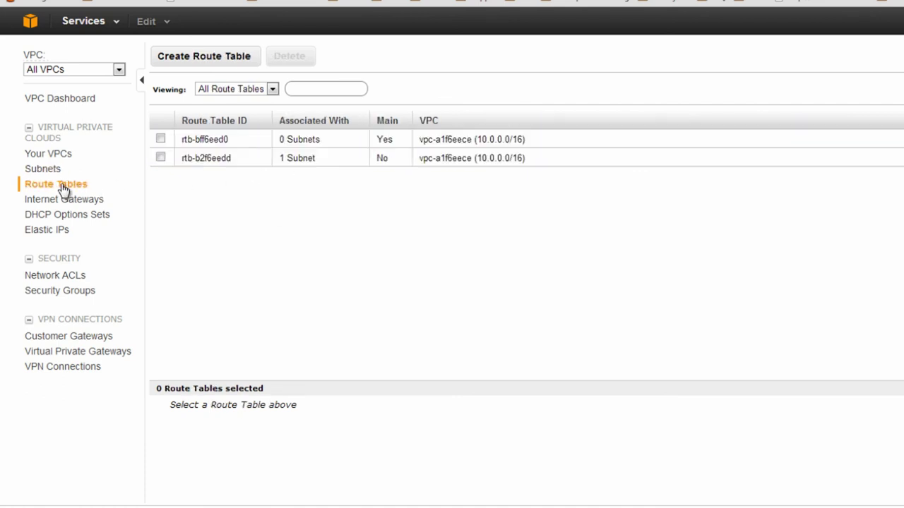
click(159, 151)
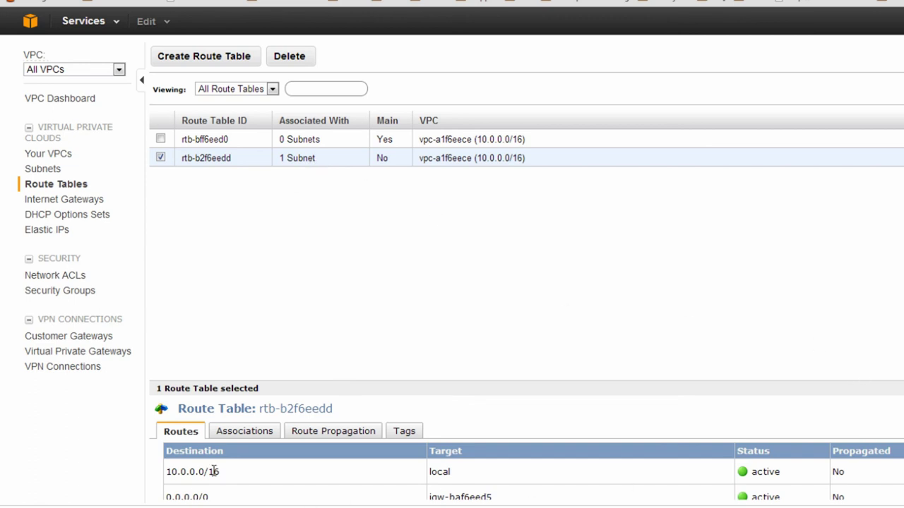
drag(220, 473, 168, 473)
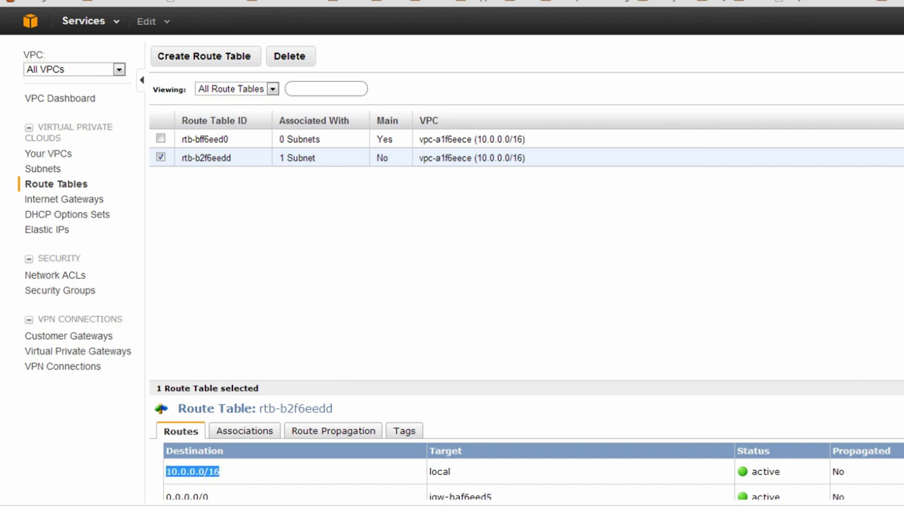
scroll(526, 443, down, 2)
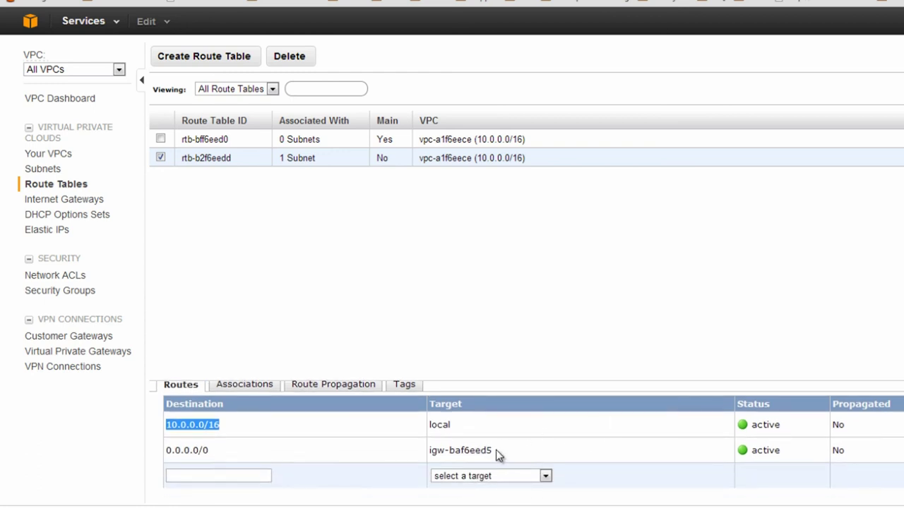
drag(494, 450, 434, 454)
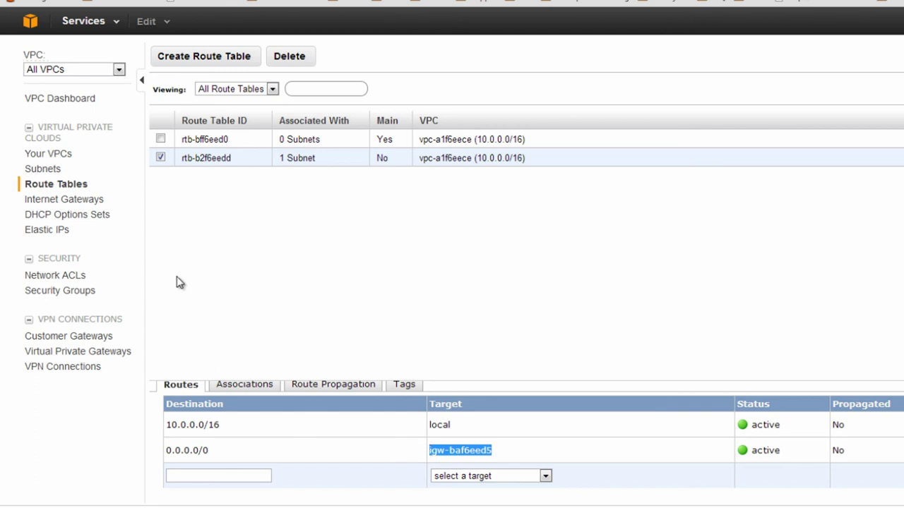
Inspect main route table rtb-bff6eed0's routes, including 0.0.0.0/0 through the NAT instance.
click(161, 157)
click(161, 138)
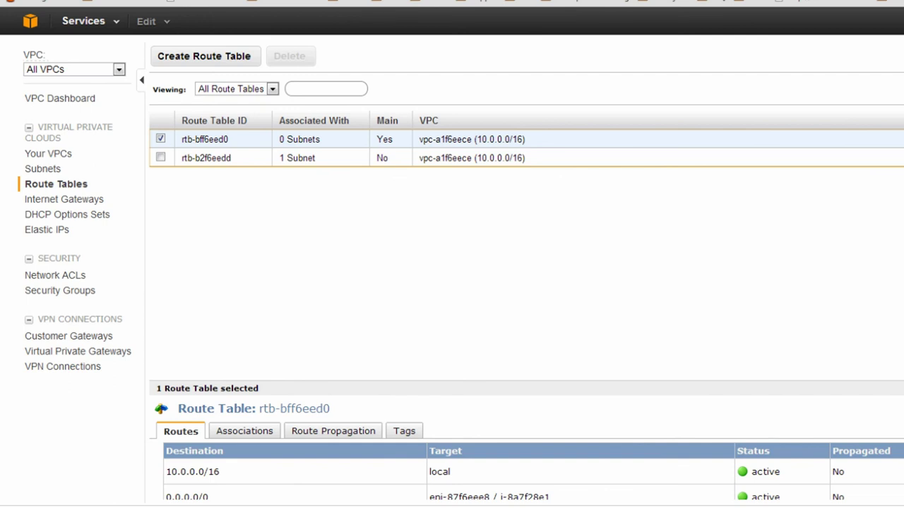
scroll(571, 495, down, 2)
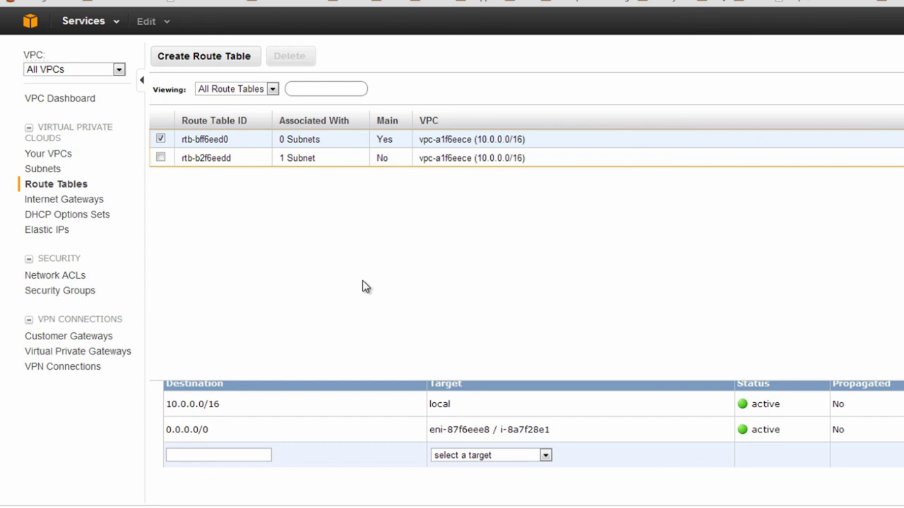
Inspect internet gateway igw-baf6eed5, DHCP options set dopt-bdf6eed2, and the Elastic IP addresses.
click(77, 202)
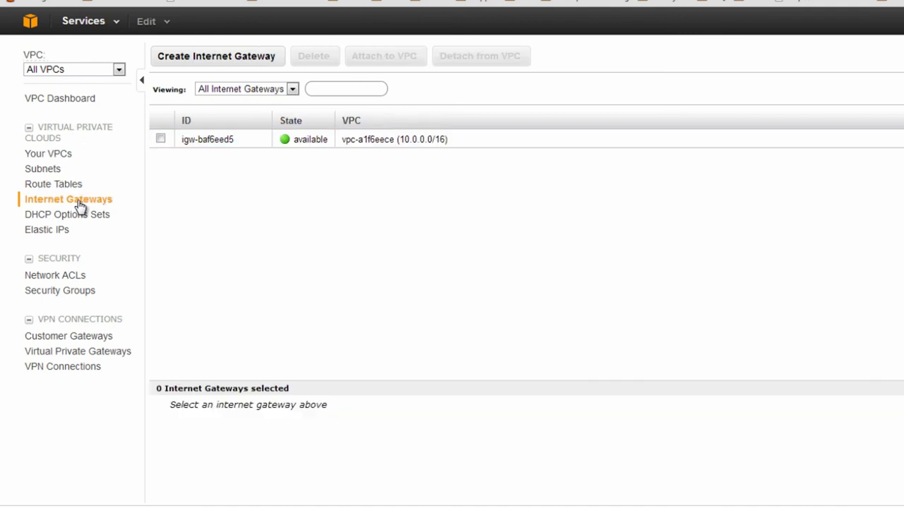
click(160, 139)
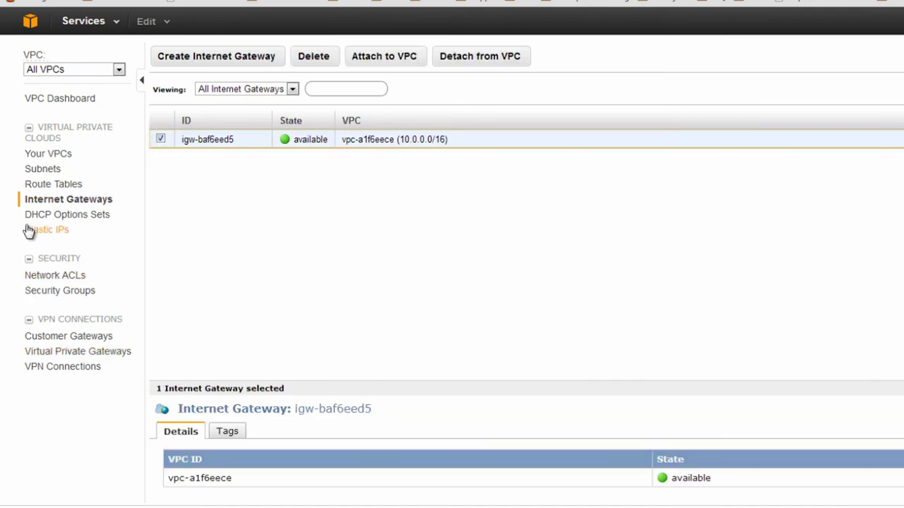
click(69, 218)
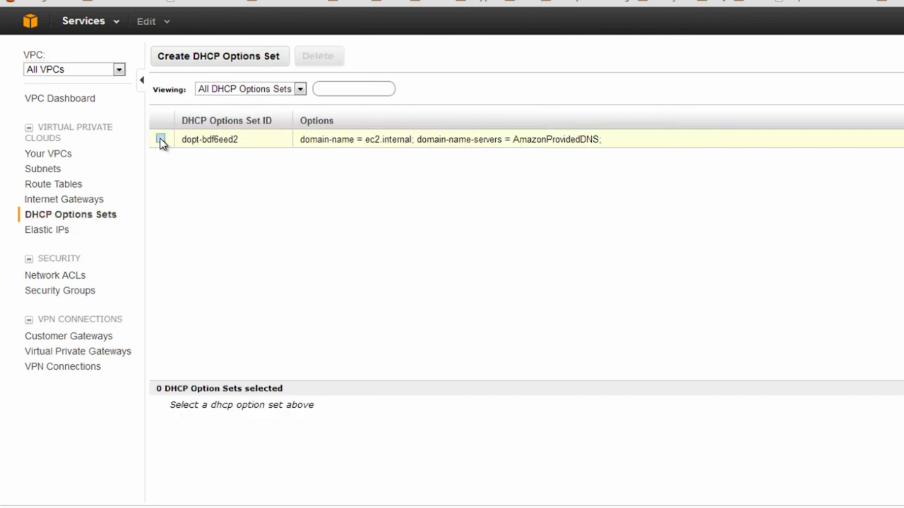
click(160, 140)
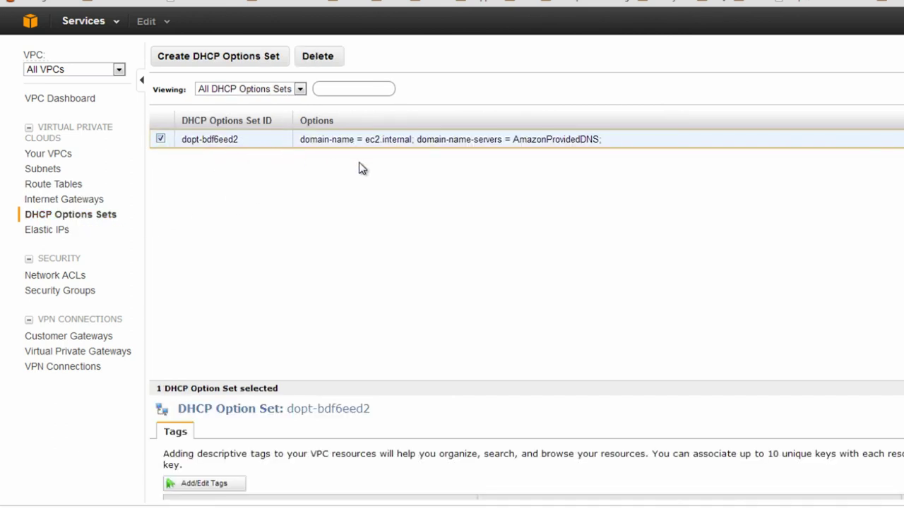
click(51, 233)
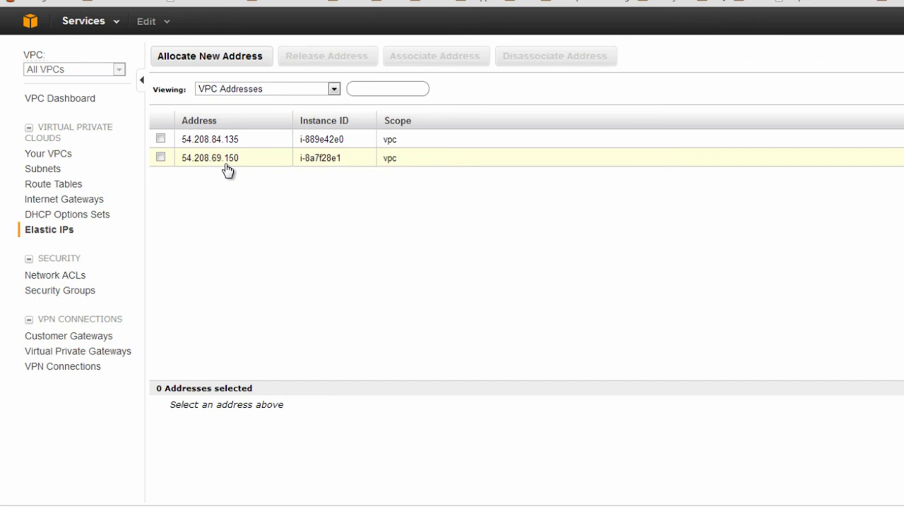
Check network ACL acl-a0f6eecf's rules and the VPC-group security group's details.
click(75, 278)
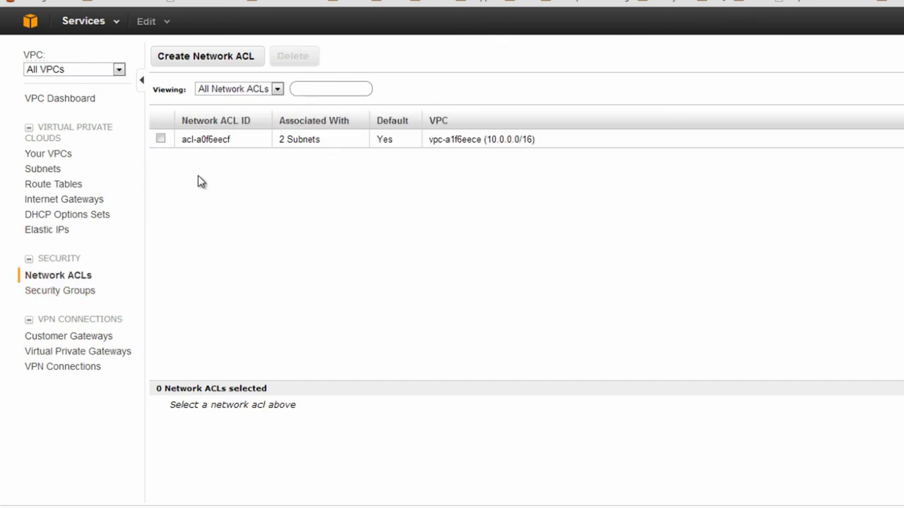
click(161, 139)
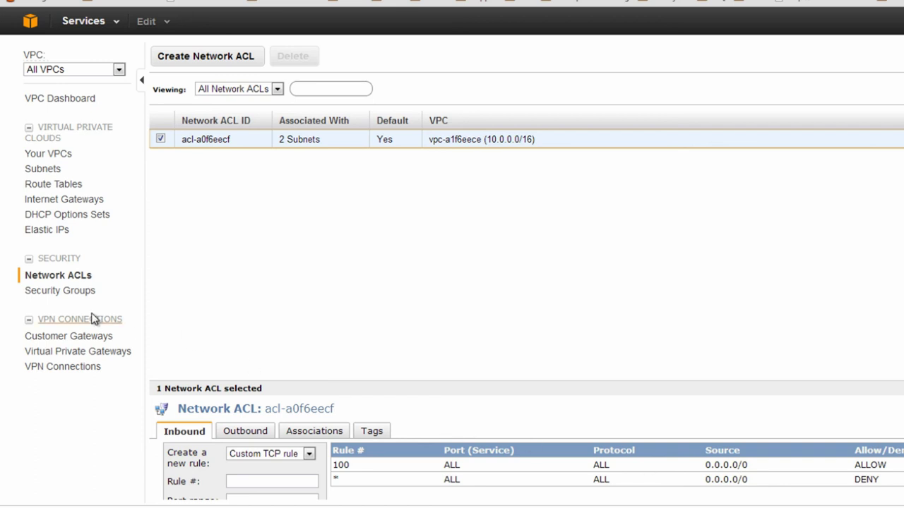
click(74, 293)
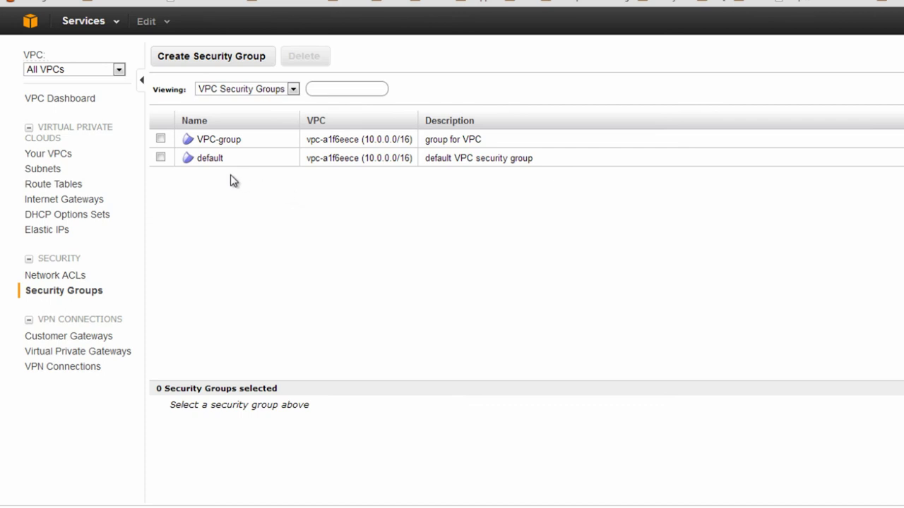
click(159, 140)
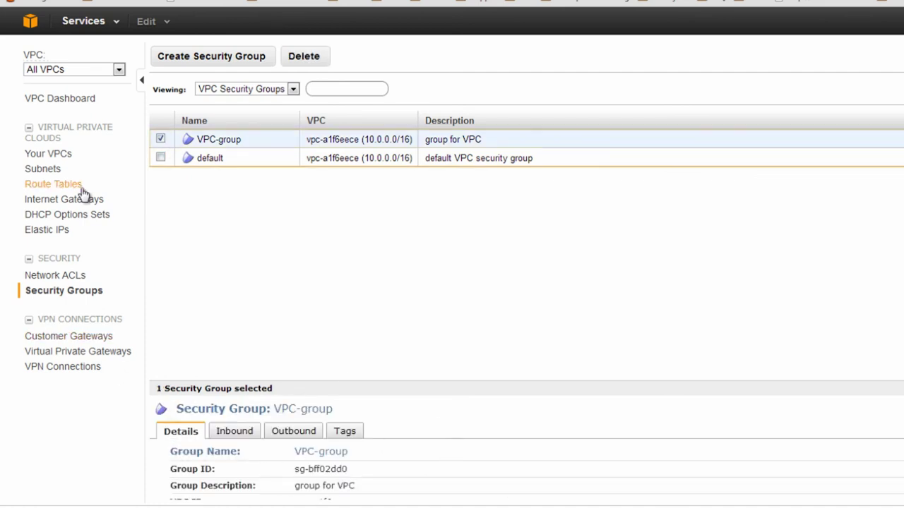
click(161, 141)
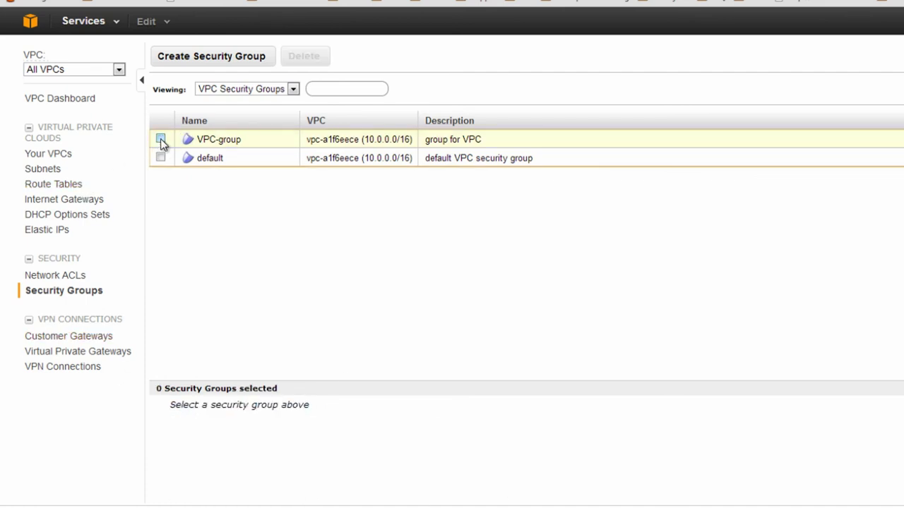